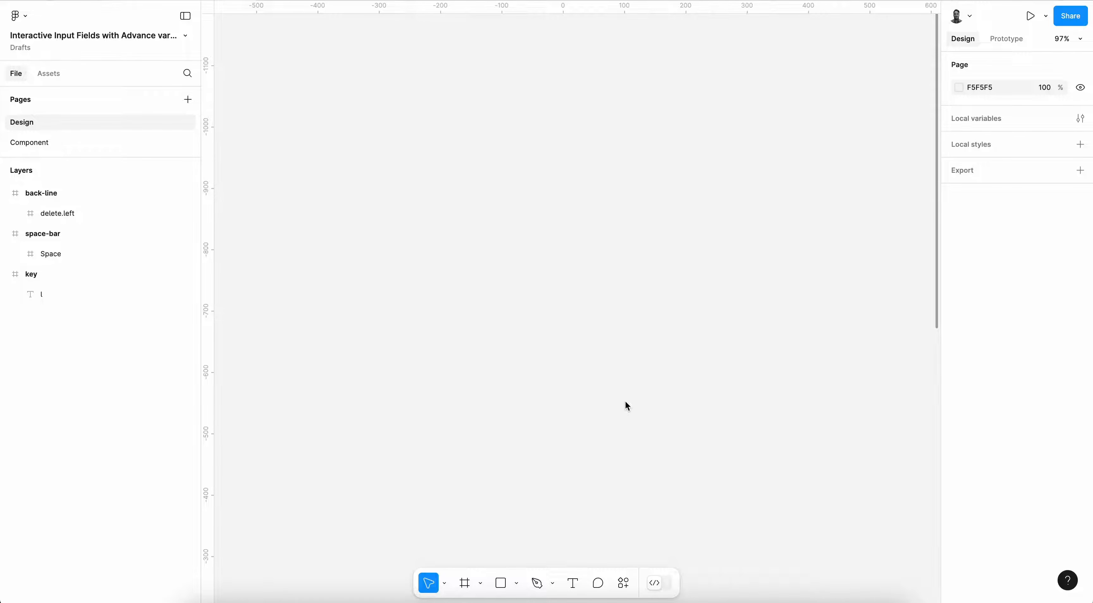
- Add the placeholder text "enter name" to the empty canvas and fill it with the Gray 4 style
key("t")
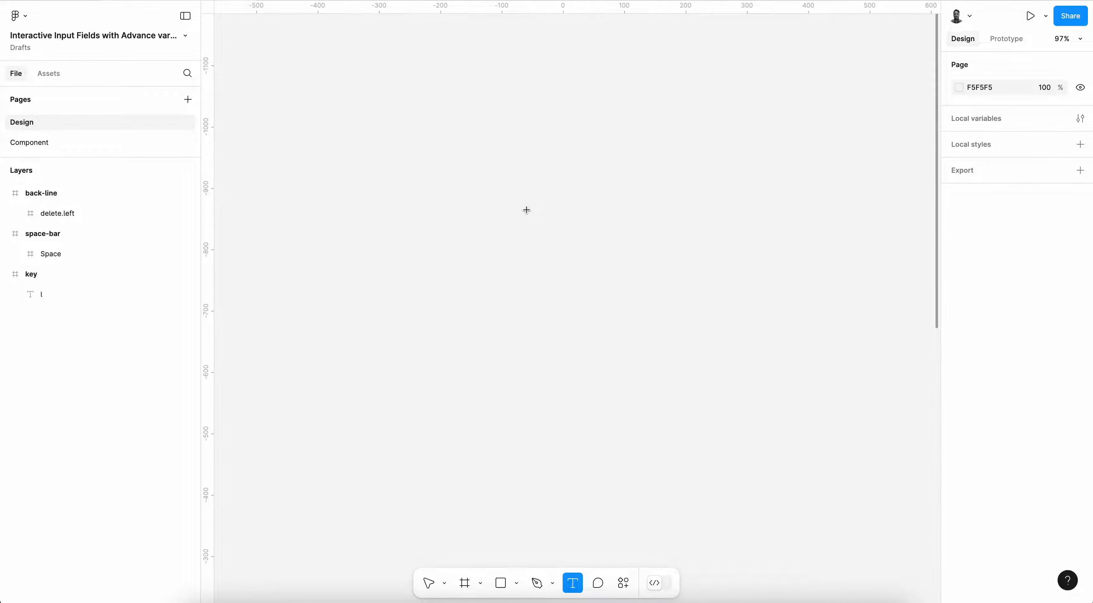
left_click(469, 234)
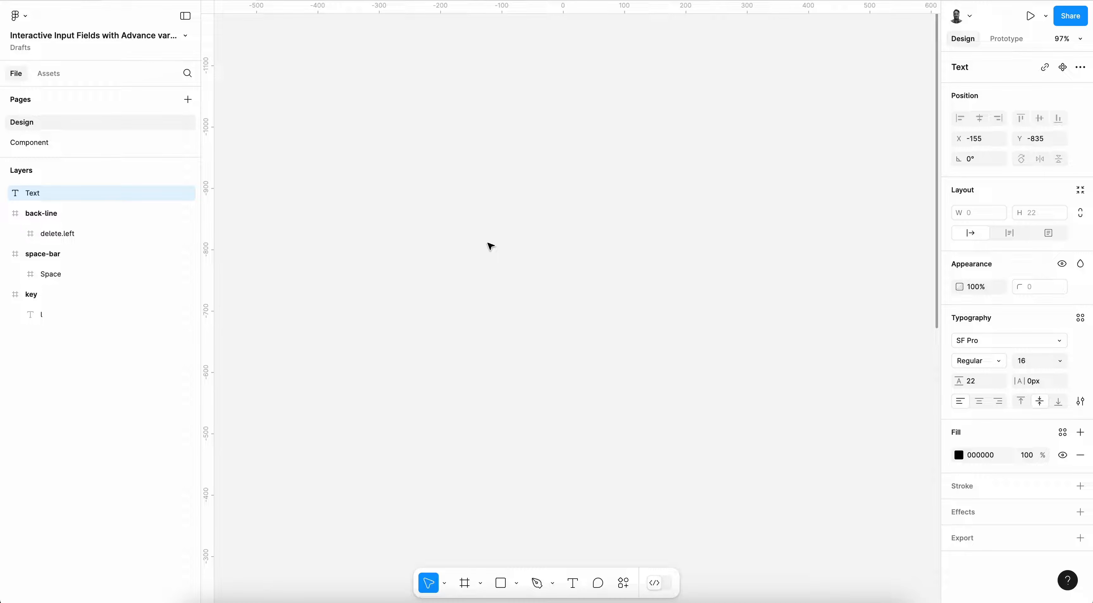
type("t")
type("enter name")
key("Escape")
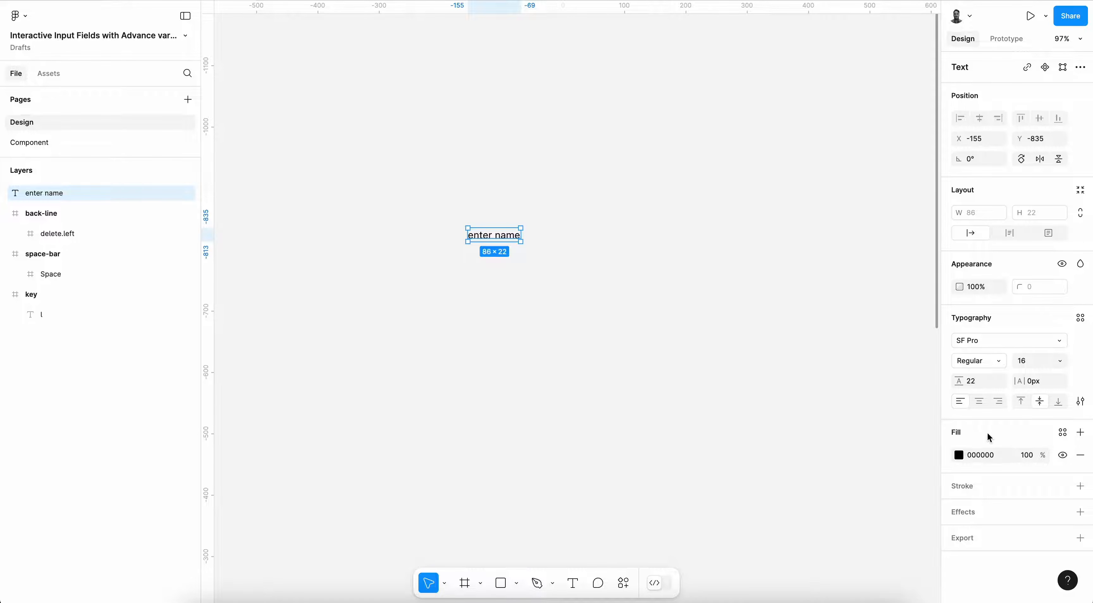
left_click(1063, 432)
left_click(849, 501)
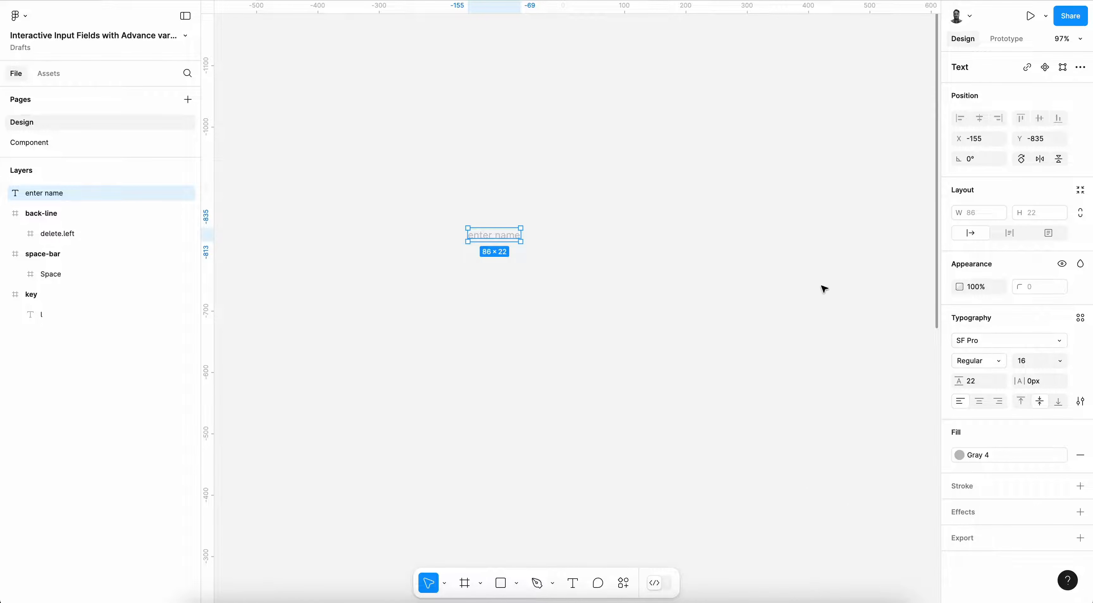
- Wrap the placeholder text in an auto layout frame 350 px wide and align its content to the middle left
key("shift+a")
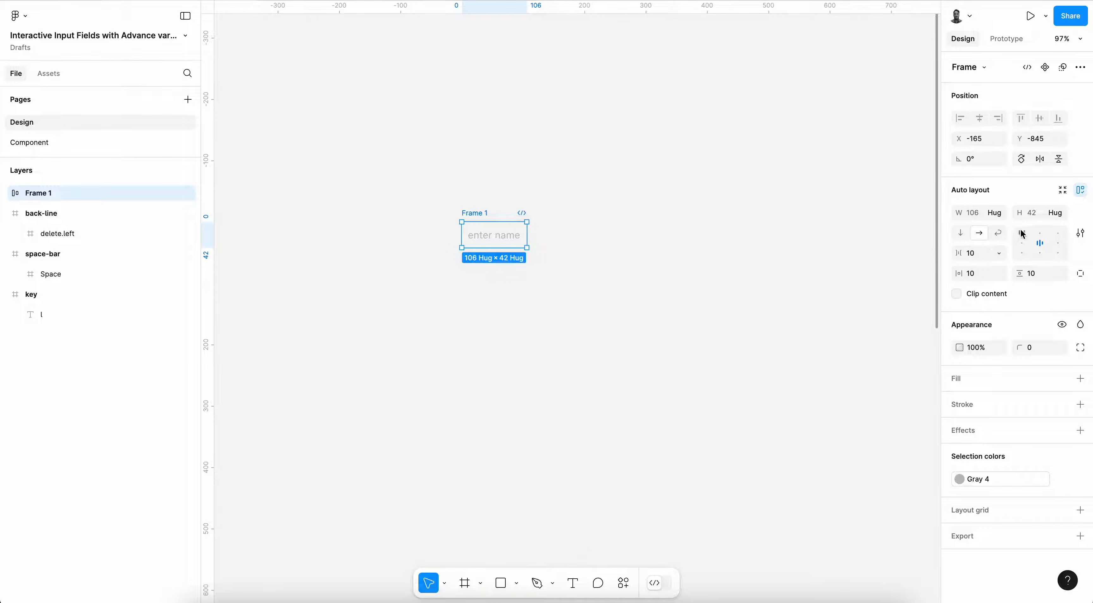
left_click(973, 212)
type("350")
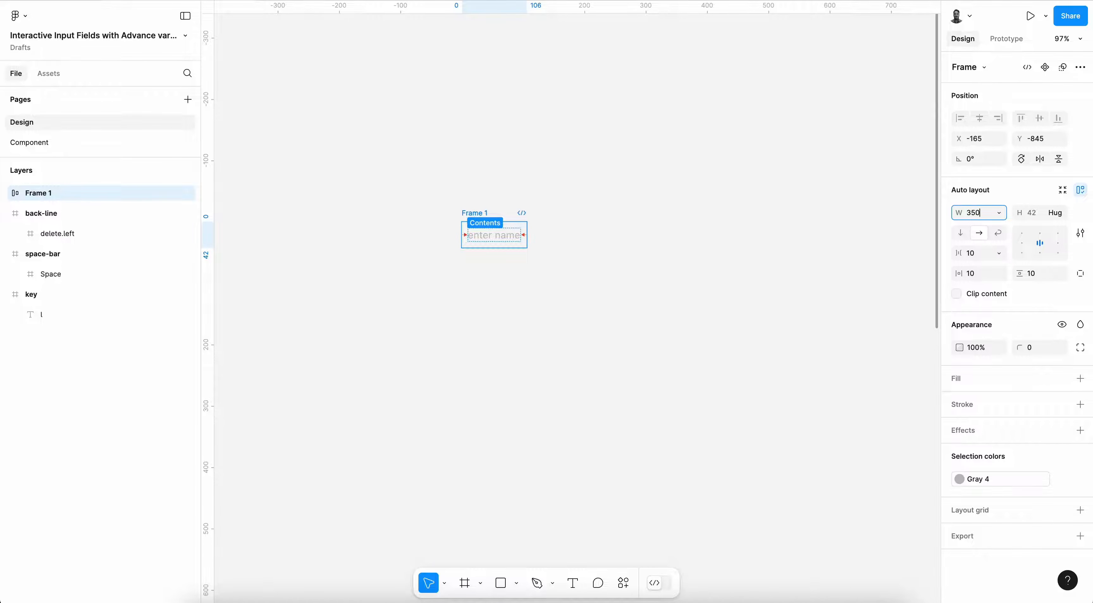
key("Return")
left_click(1022, 243)
- Set the input frame's item gap to 2 and its corner radius to 4
left_click(977, 256)
double_click(976, 257)
type("2")
key("Return")
left_click(1029, 351)
type("4")
key("Return")
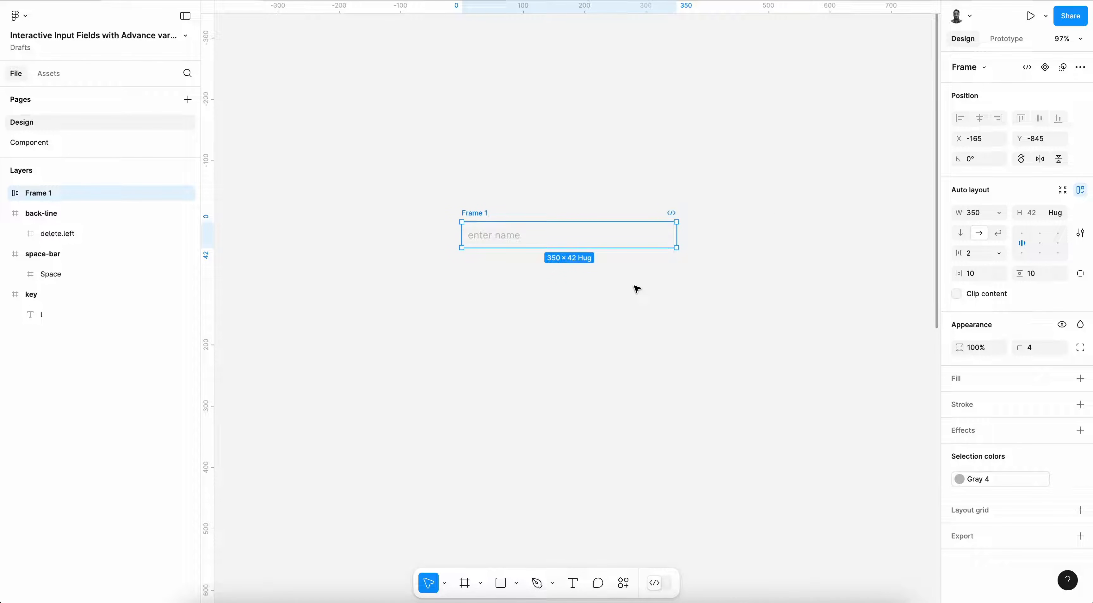
- Give the input frame a Gray 6 fill and a Gray 5 stroke
left_click(1063, 378)
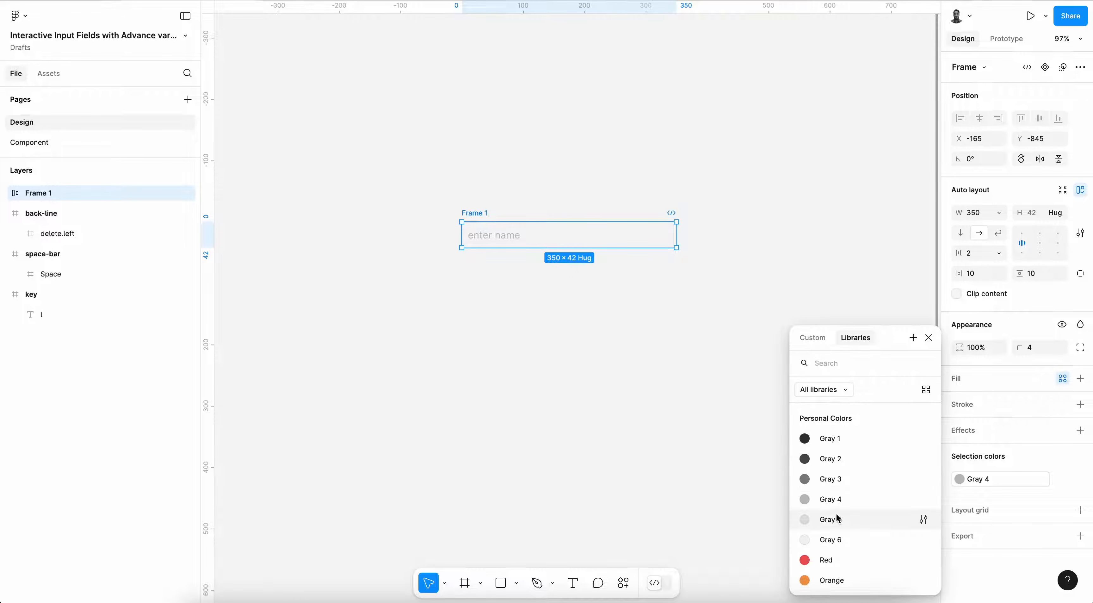
left_click(844, 540)
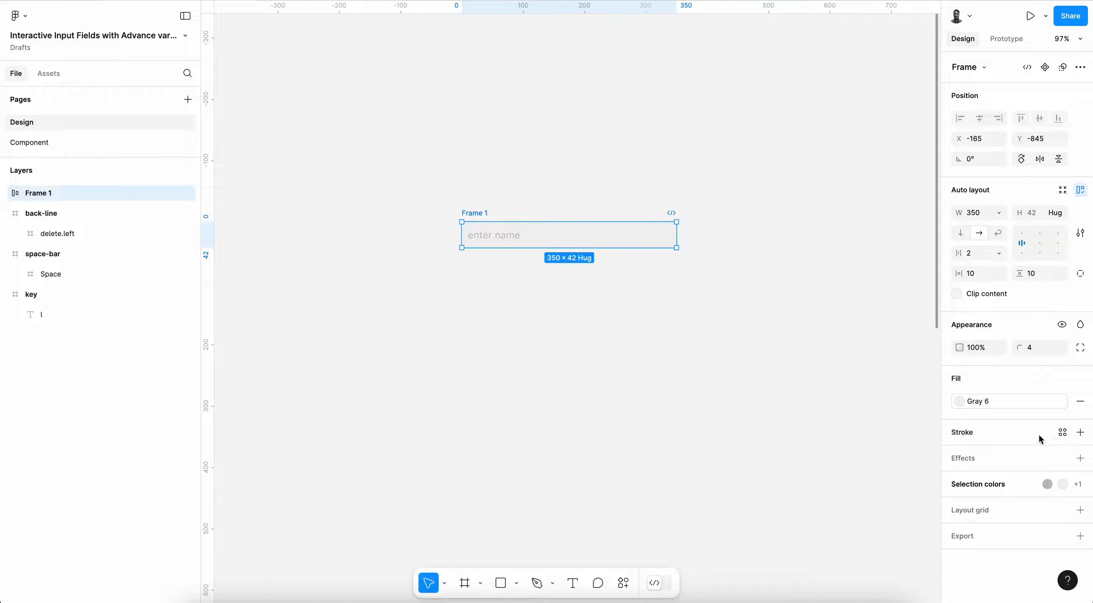
left_click(1062, 432)
left_click(833, 520)
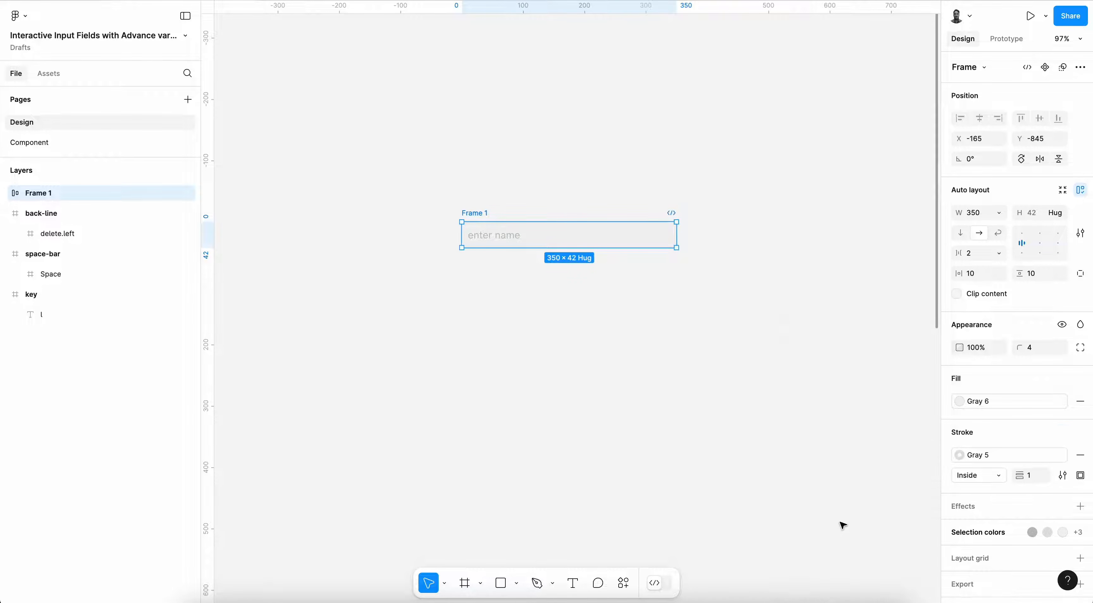
left_click(670, 347)
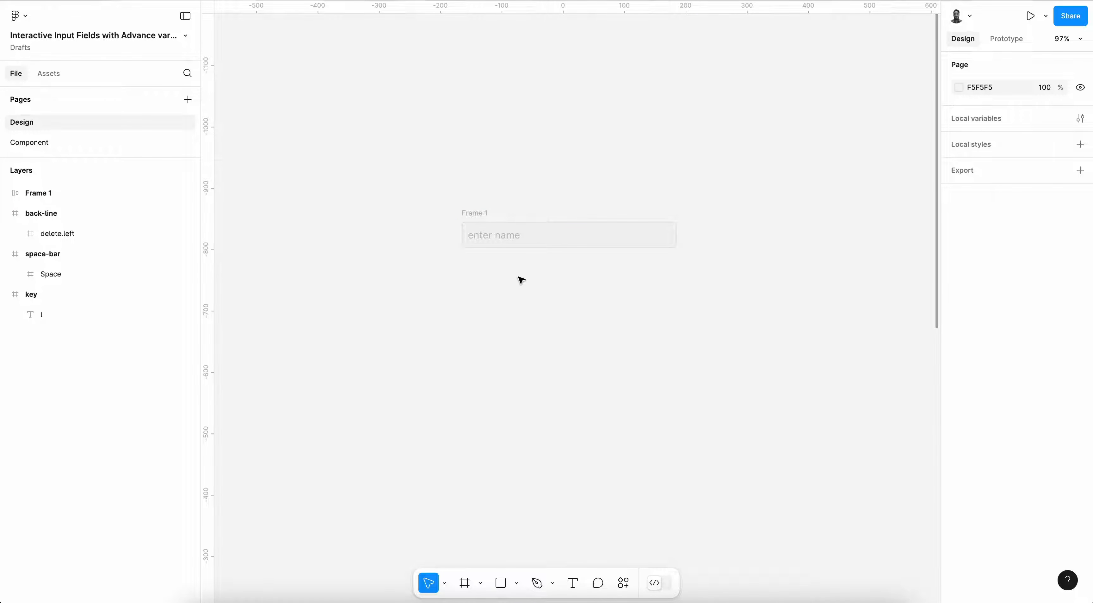
- Wrap the input frame in an outer vertical auto layout frame with zero padding and an item gap of 6
left_click(487, 225)
left_click_drag(480, 218, 473, 228)
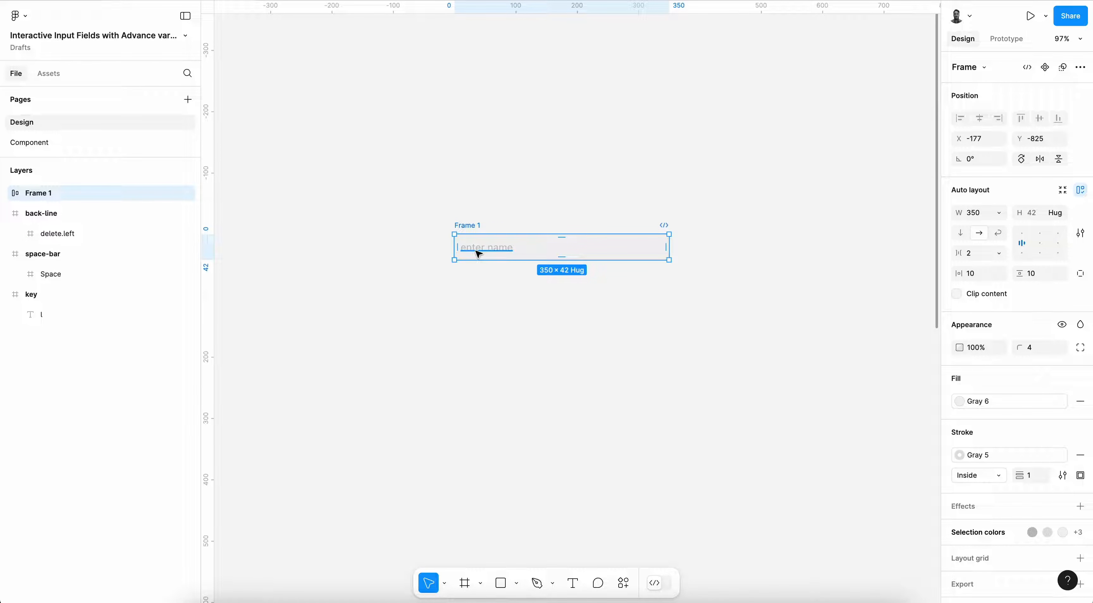
key("shift+a")
left_click(982, 254)
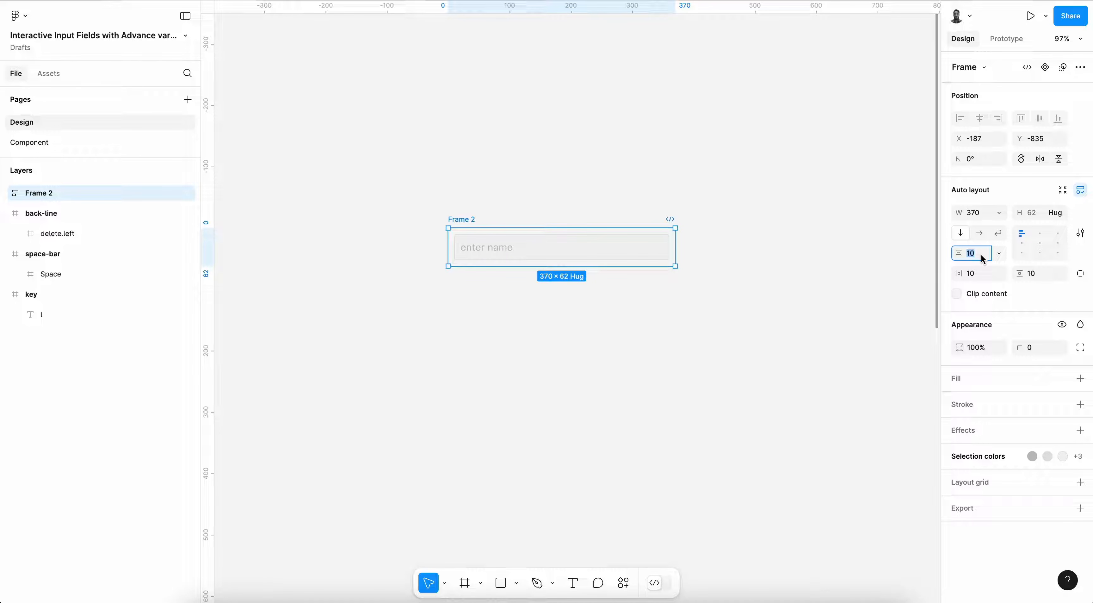
type("0")
key("Tab")
type("0")
key("Tab")
type("0")
key("Return")
left_click(969, 252)
type("6")
key("Return")
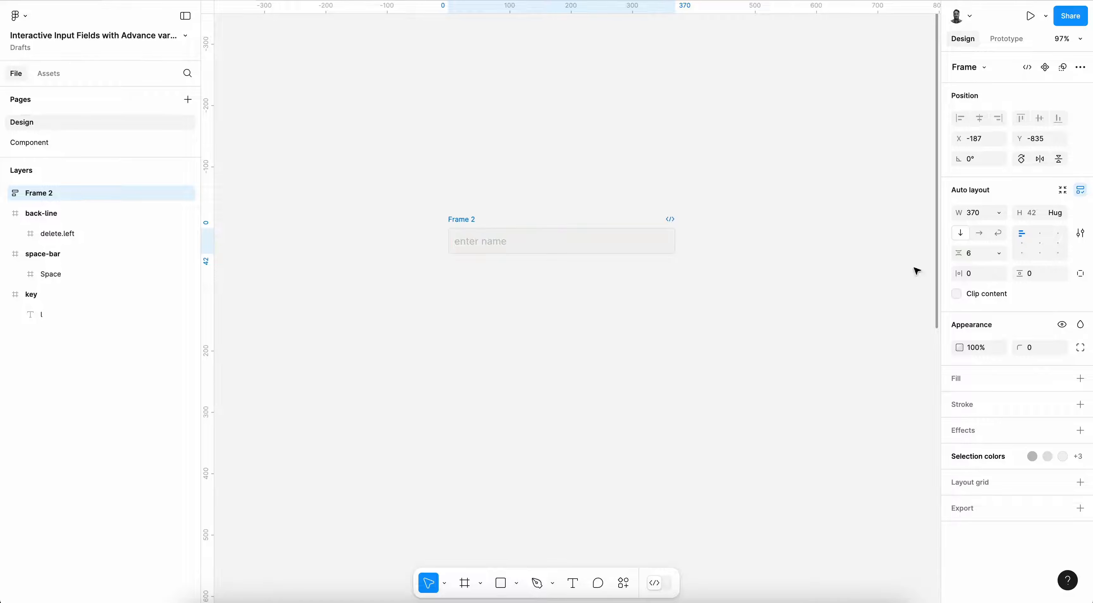
- Create a "Label" text and place it inside the outer frame, above the input field
key("t")
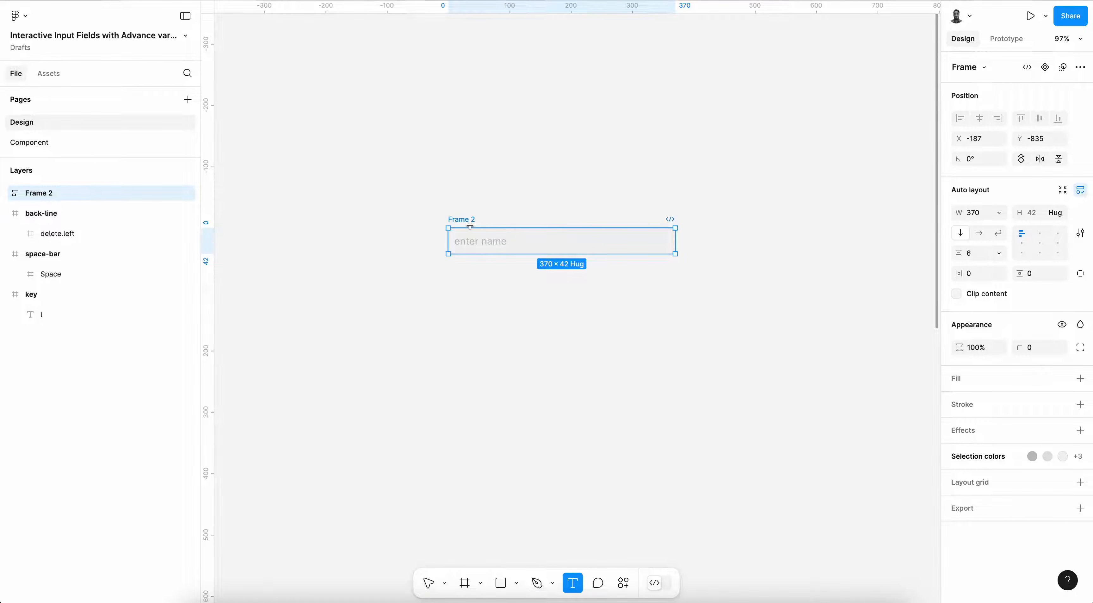
left_click(504, 170)
type("Label")
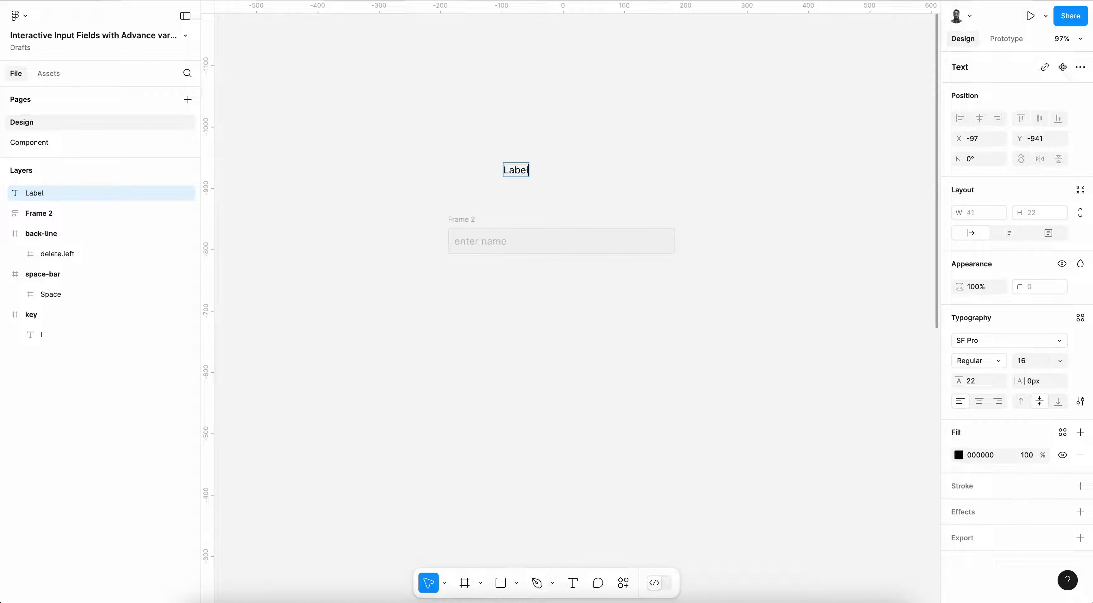
key("Escape")
key("ctrl+x")
left_click(463, 220)
key("ctrl+v")
key("Up")
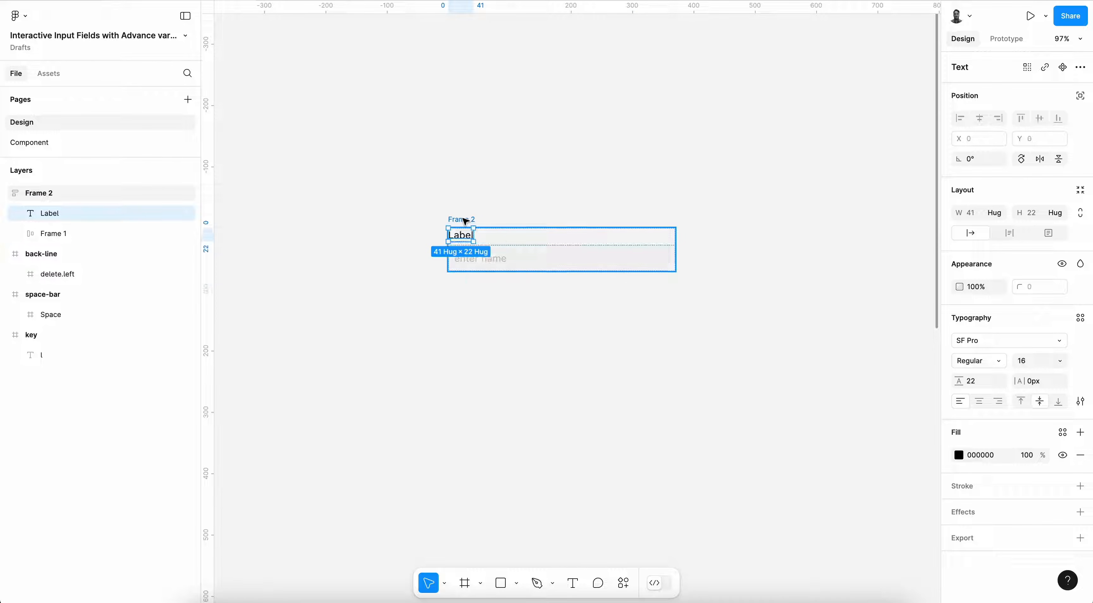
- Rename the inner field frame "name" and the outer frame "name-input"
left_click(63, 234)
double_click(64, 235)
type("name")
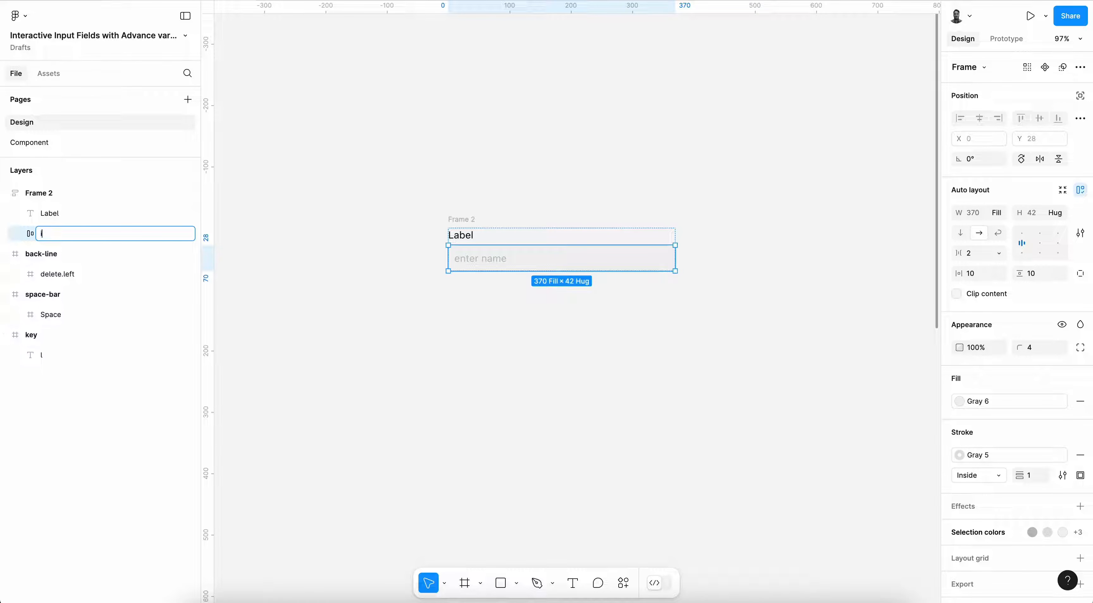
key("Return")
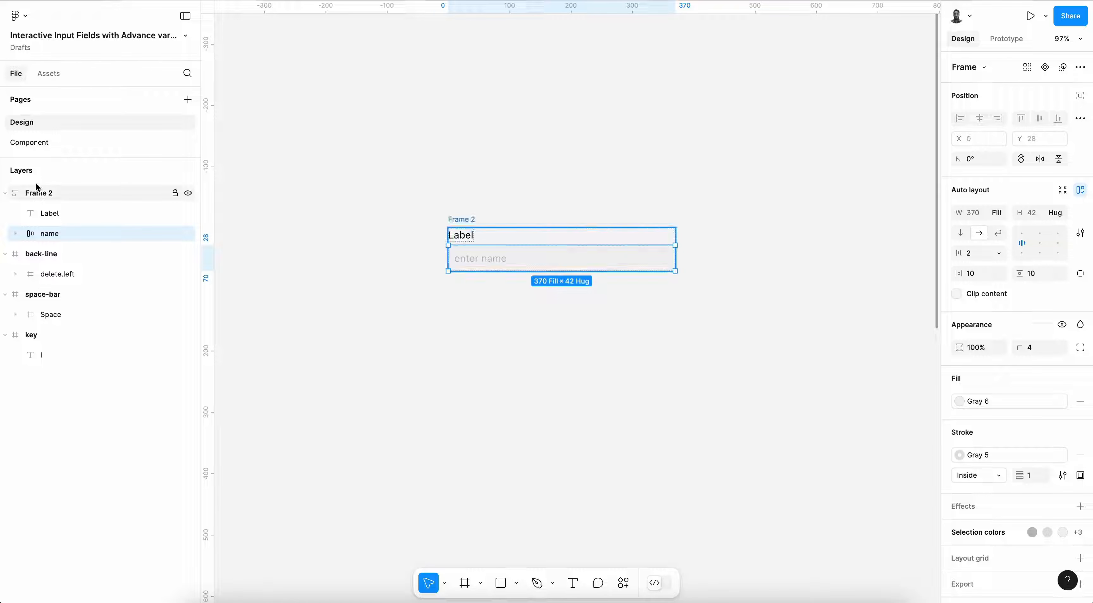
double_click(37, 195)
type("name")
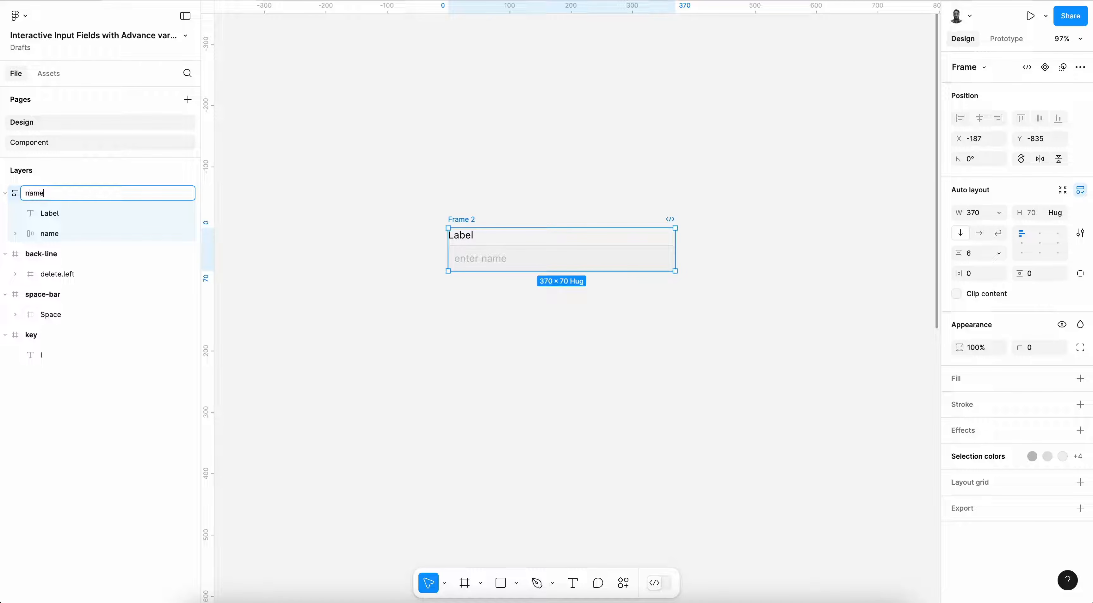
type("-input")
key("Return")
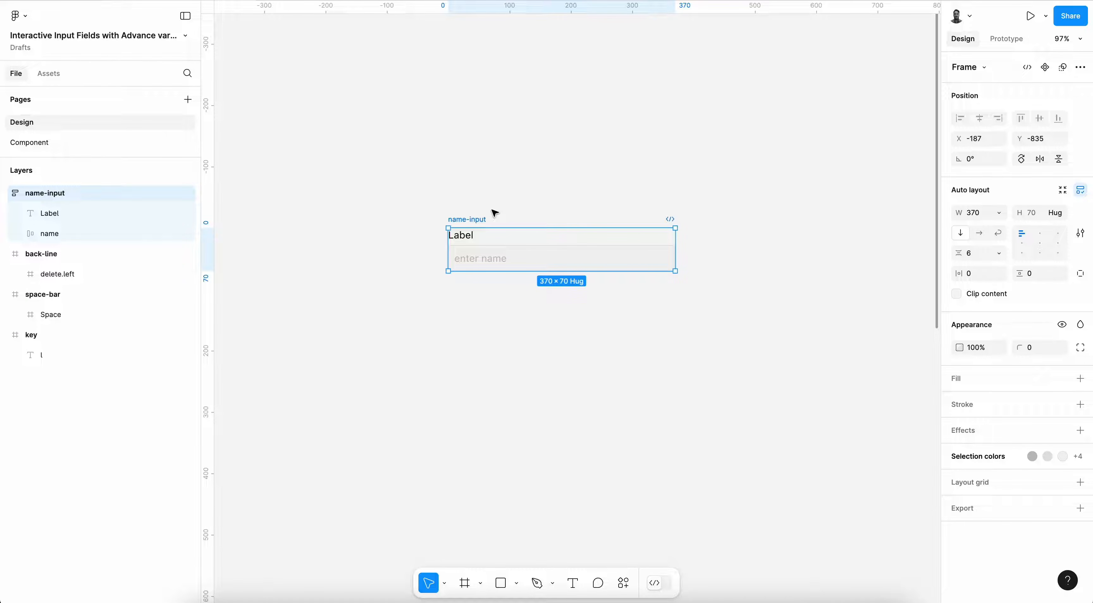
- Duplicate the name-input frame directly below the original
double_click(472, 220)
left_click(472, 220)
key("Return")
scroll(485, 303, "right", 5)
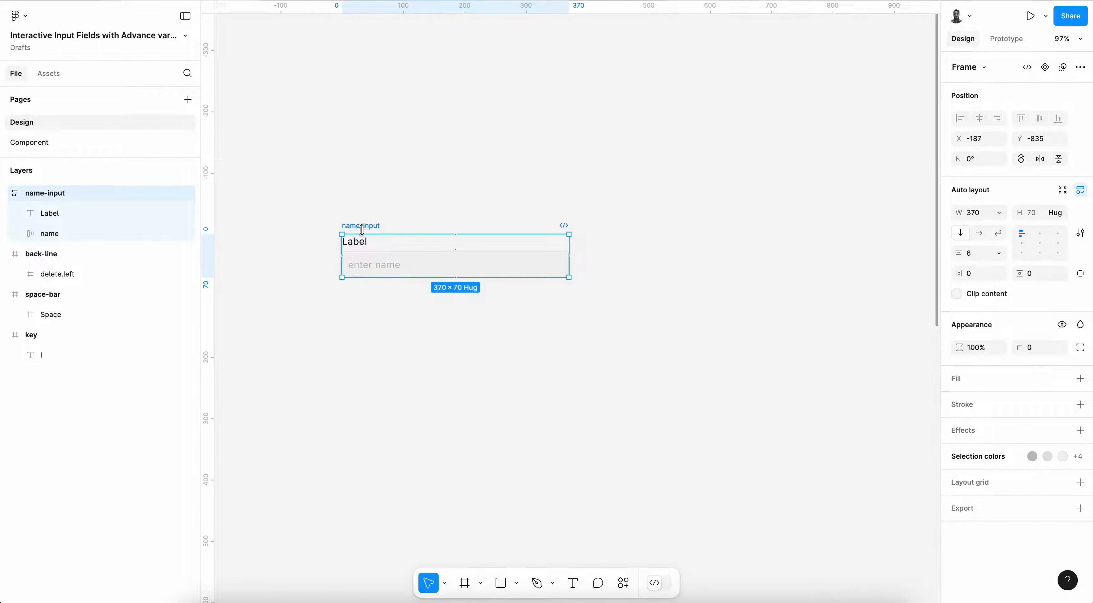
left_click_drag(364, 231, 365, 306)
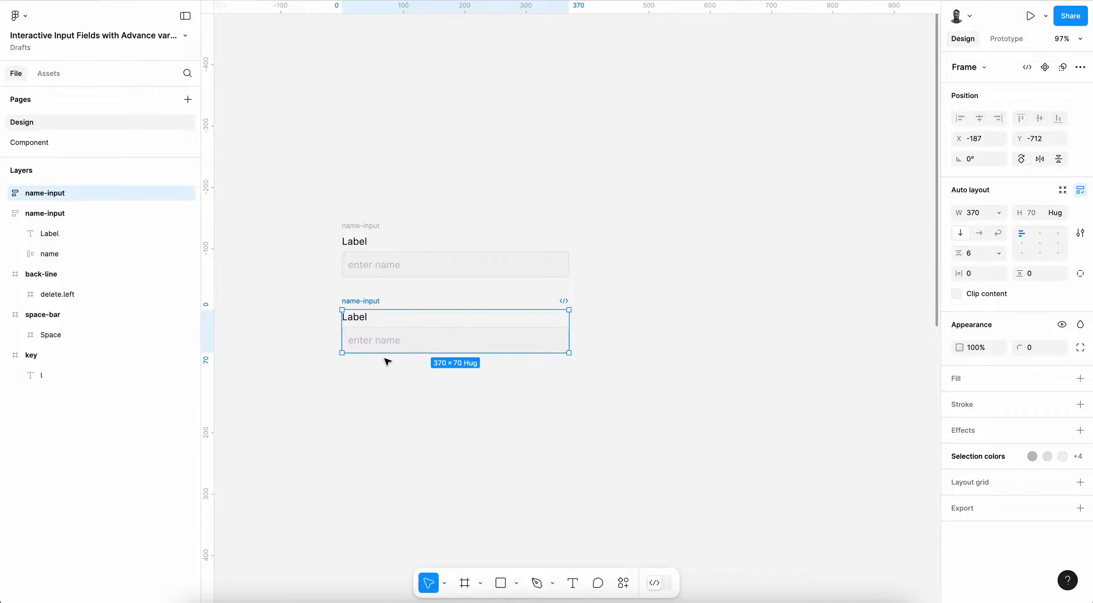
- Remove the lower field's fill and set both its stroke and its placeholder text to Gray 1
left_click(444, 344)
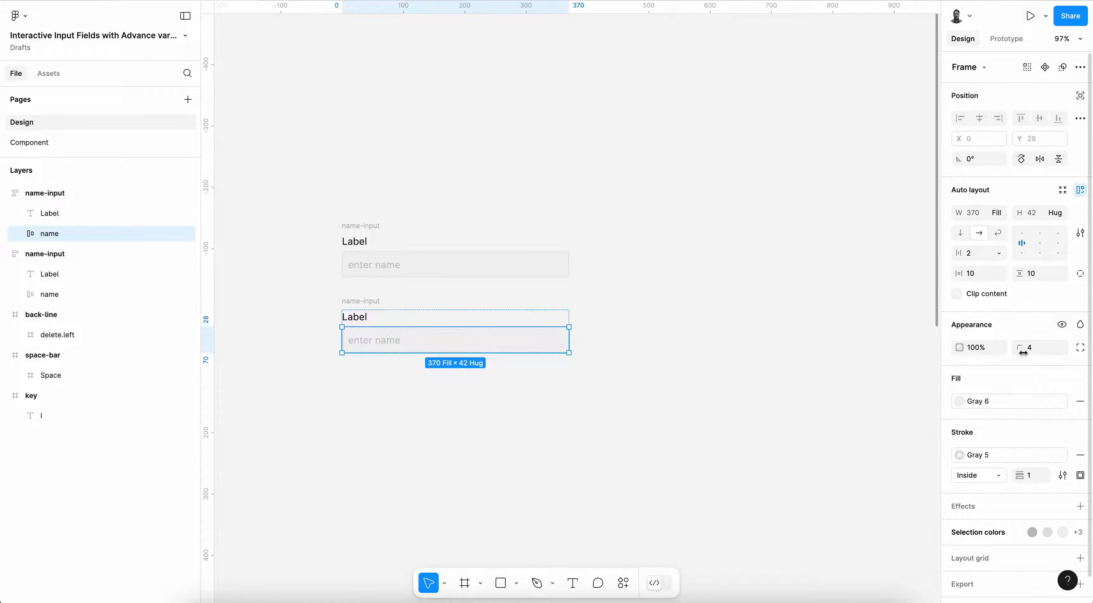
left_click(1081, 401)
left_click(1010, 428)
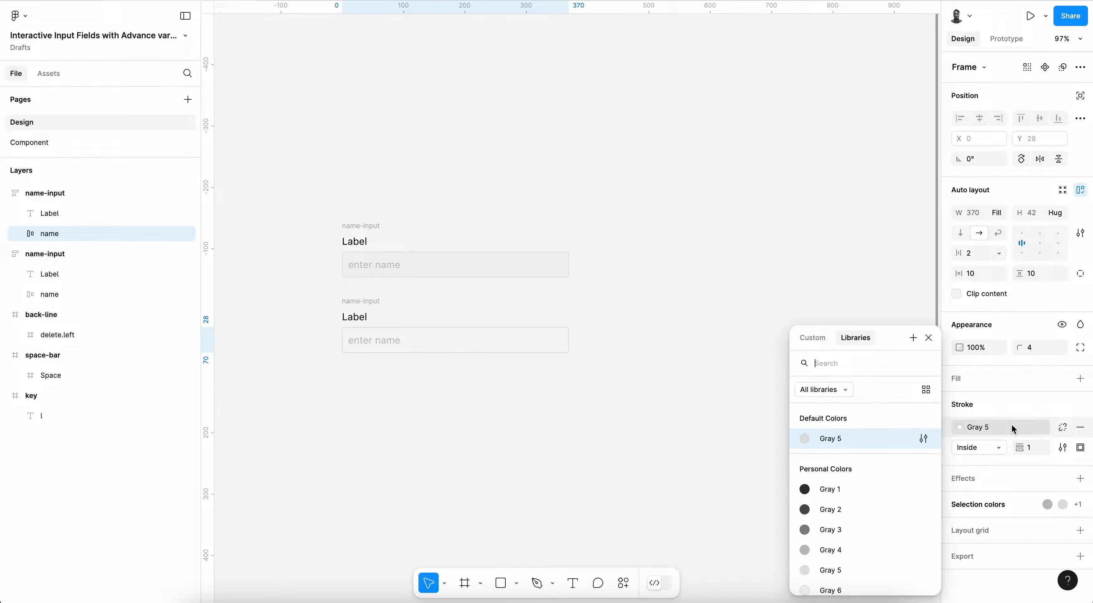
left_click(837, 488)
left_click(378, 344)
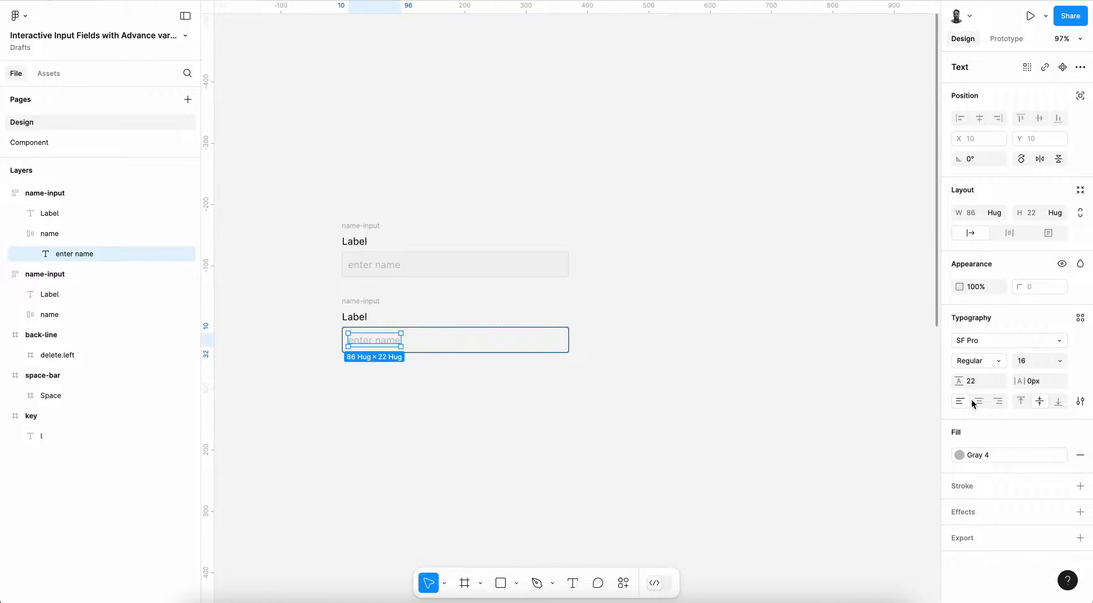
left_click(998, 452)
left_click(843, 492)
- Draw a vertical cursor line about 27 px long with round caps on both ends and place it after the lower field's text
key("l")
left_click_drag(447, 376, 449, 396)
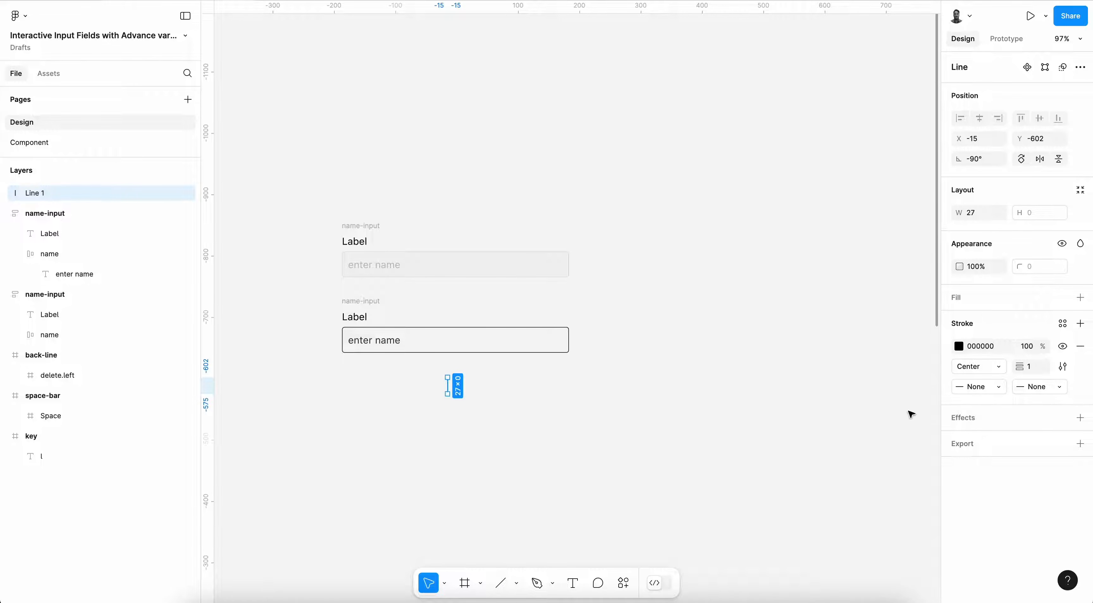
left_click(996, 393)
left_click(998, 488)
left_click(1050, 387)
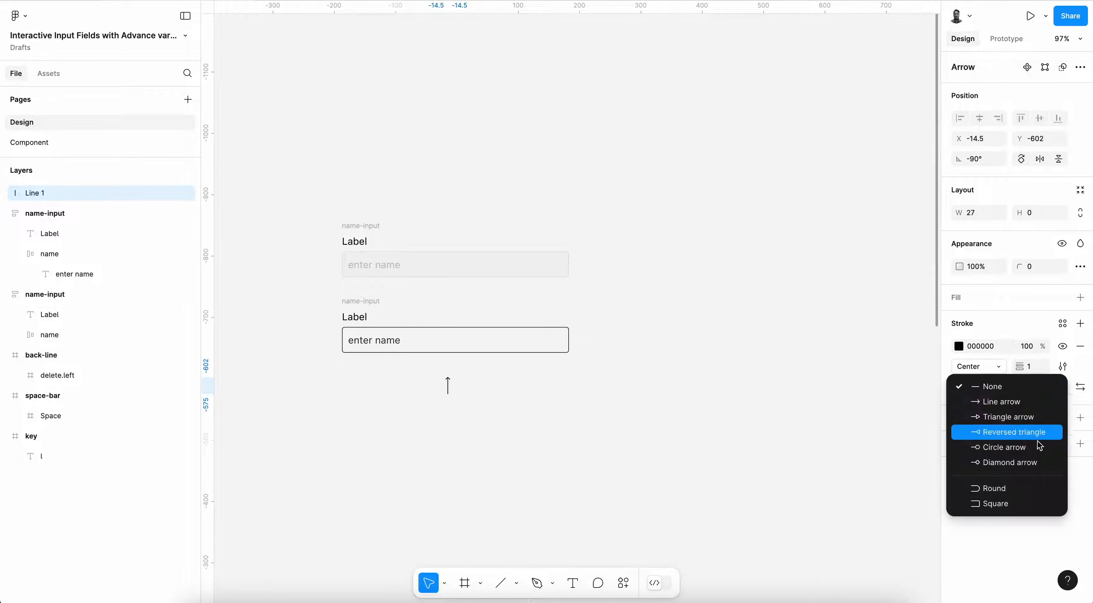
left_click(1019, 488)
left_click_drag(442, 396, 391, 348)
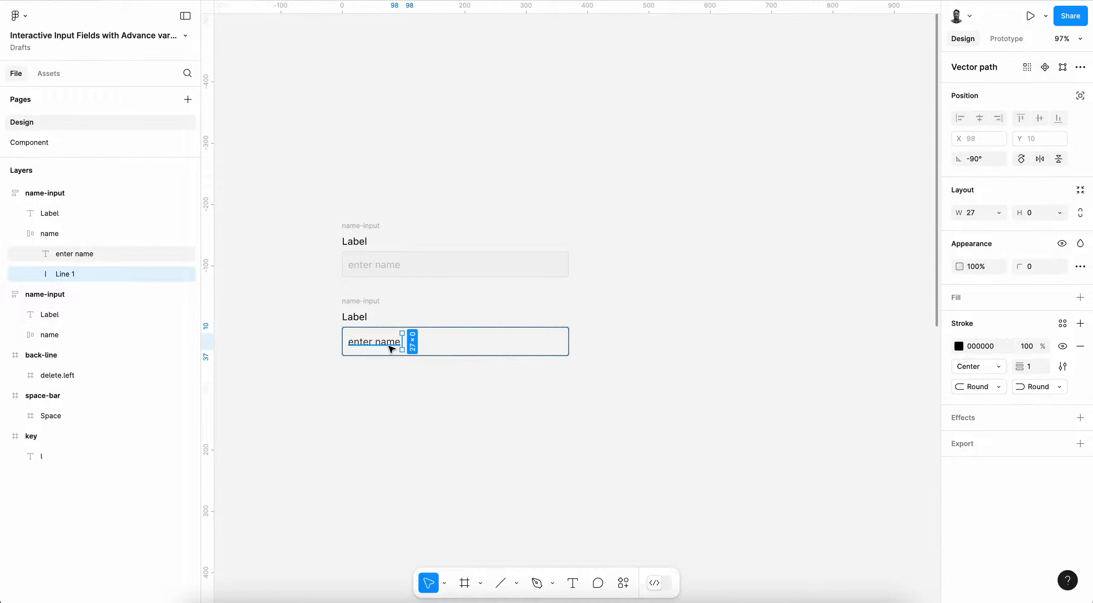
- Set the cursor line's length to 20 px
left_click(51, 236)
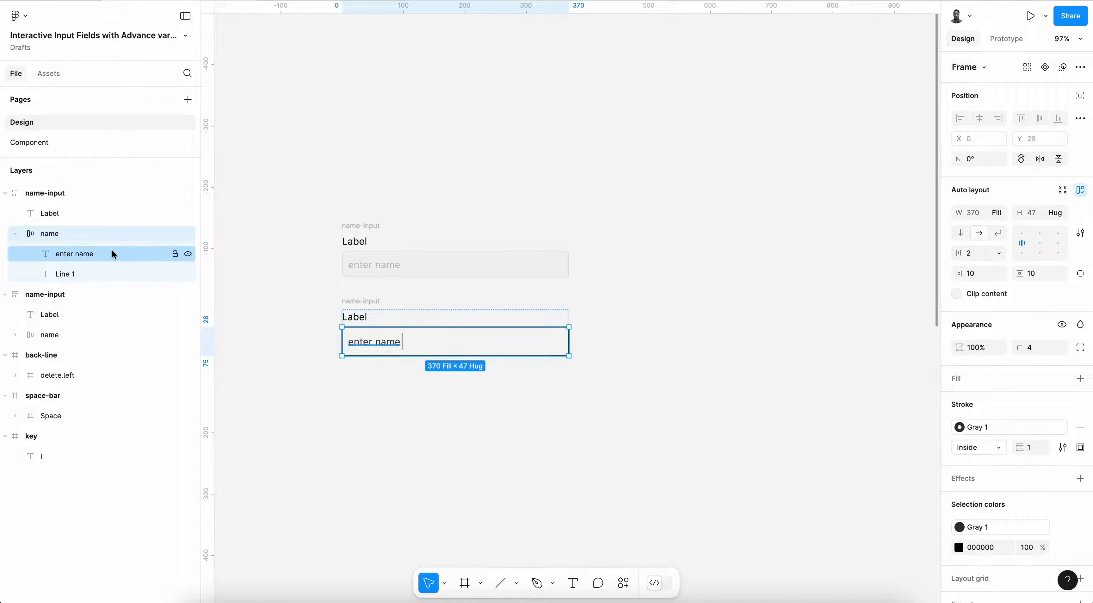
left_click(95, 279)
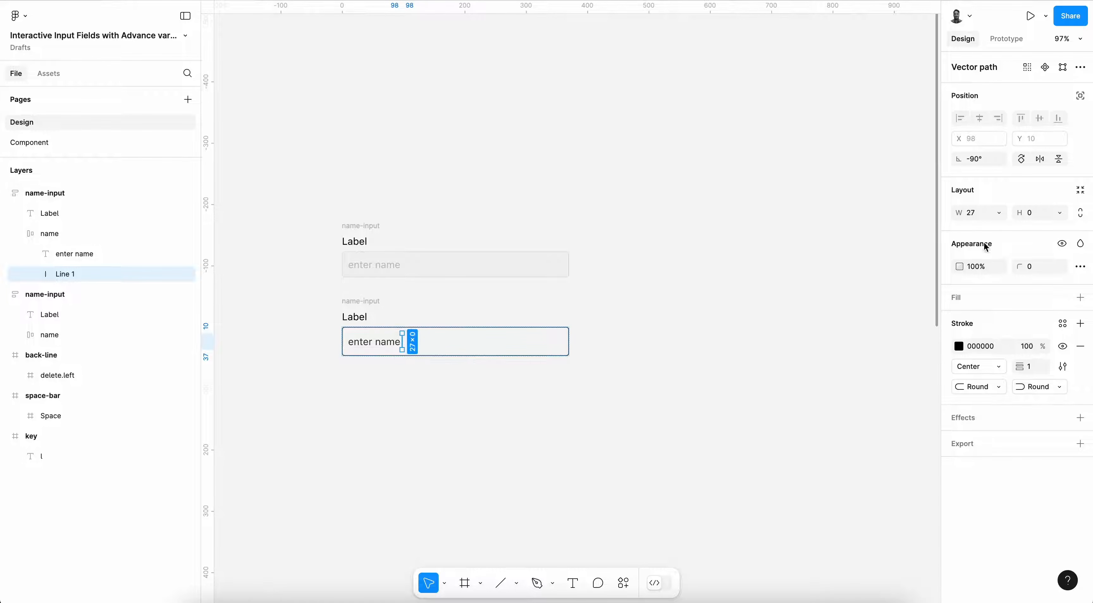
left_click(980, 214)
key("BackSpace")
key("BackSpace")
type("17")
key("Return")
key("Up")
key("Up")
key("Up")
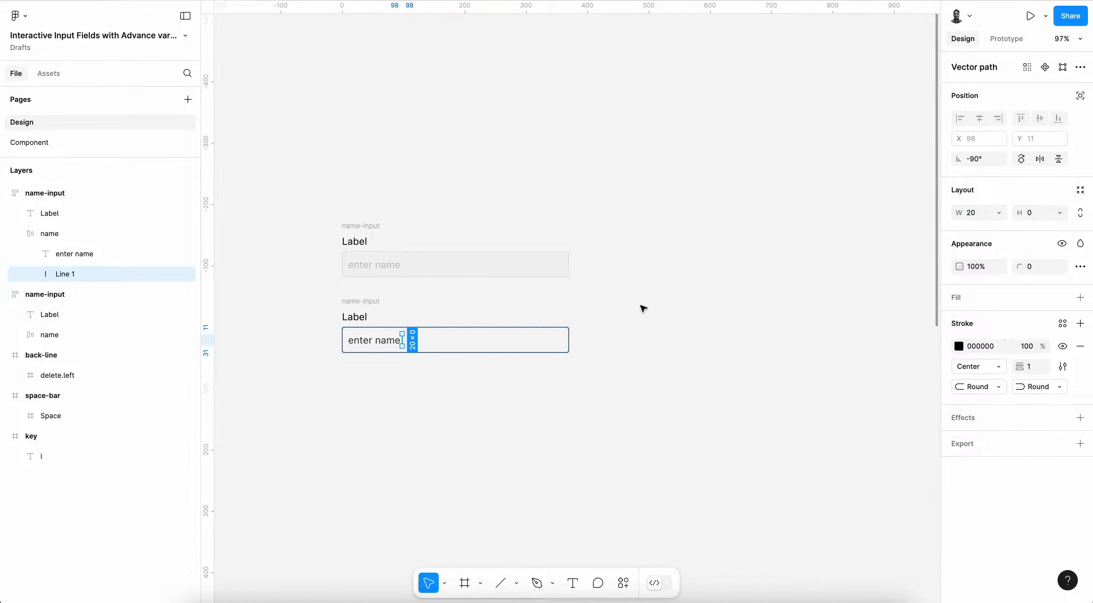
left_click(491, 425)
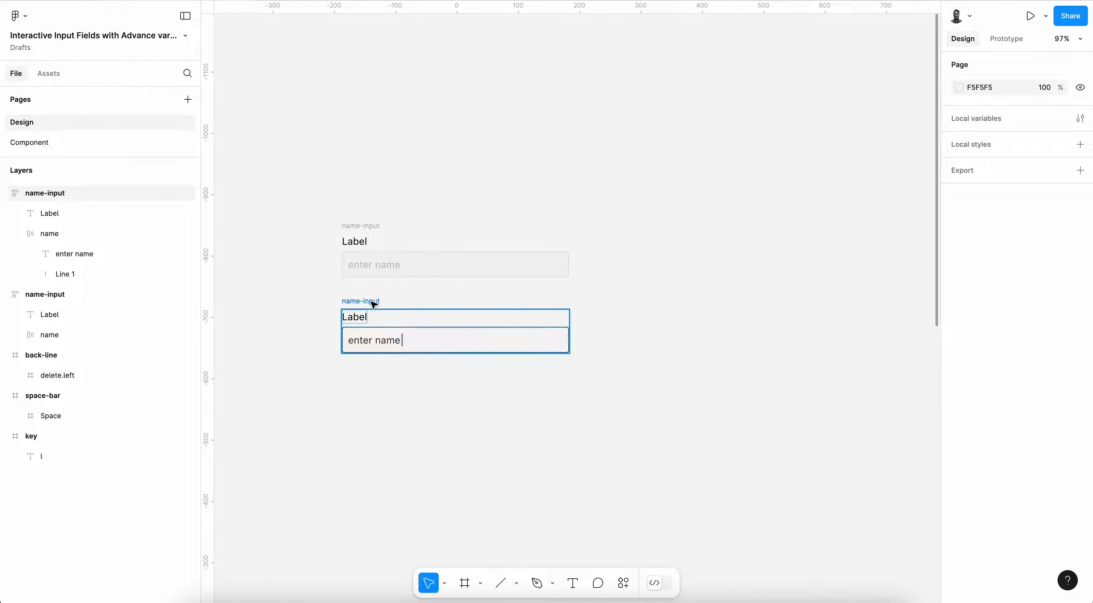
- Duplicate both name-input frames to the right of the originals, keeping them aligned
left_click(358, 226)
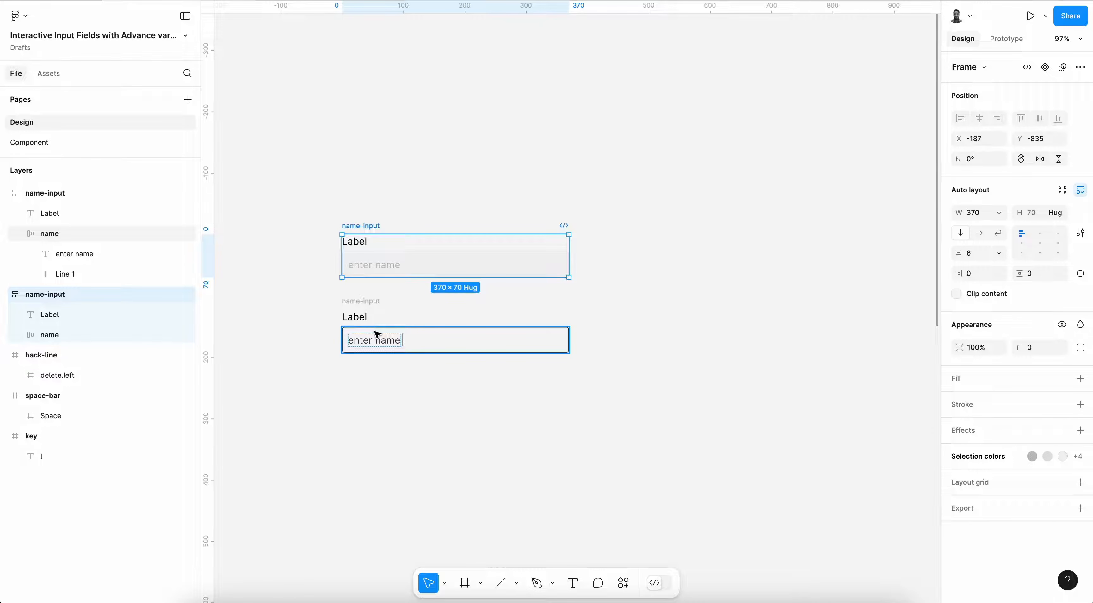
left_click(377, 333, "shift")
scroll(365, 305, "right", 4)
left_click_drag(288, 302, 579, 305)
left_click(579, 171)
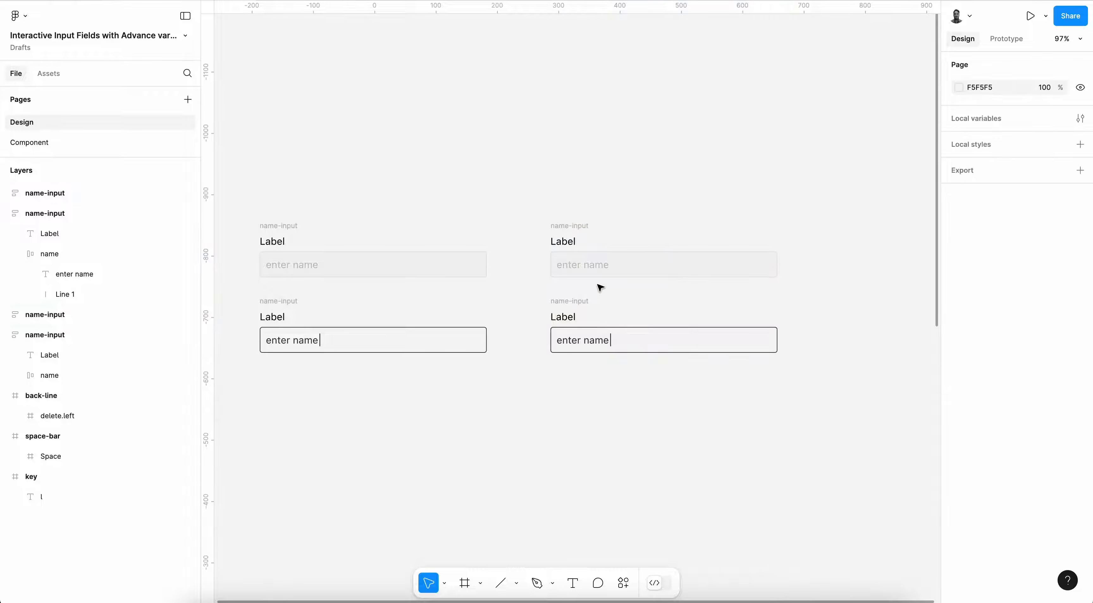
- Rename the upper duplicated frame email-input and change its placeholder text to "enter email"
double_click(576, 224)
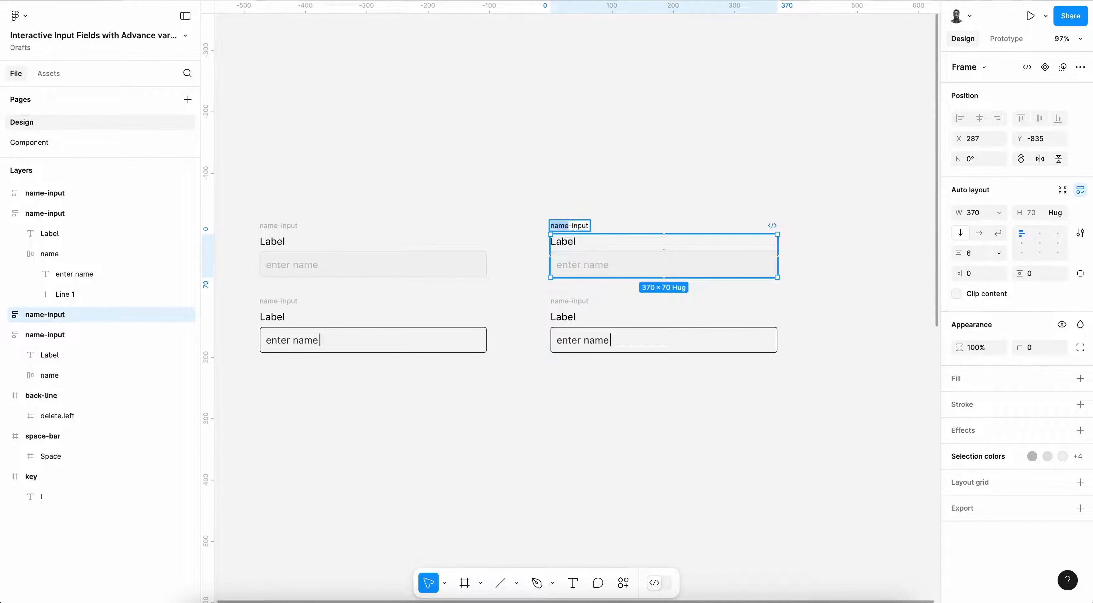
type("email")
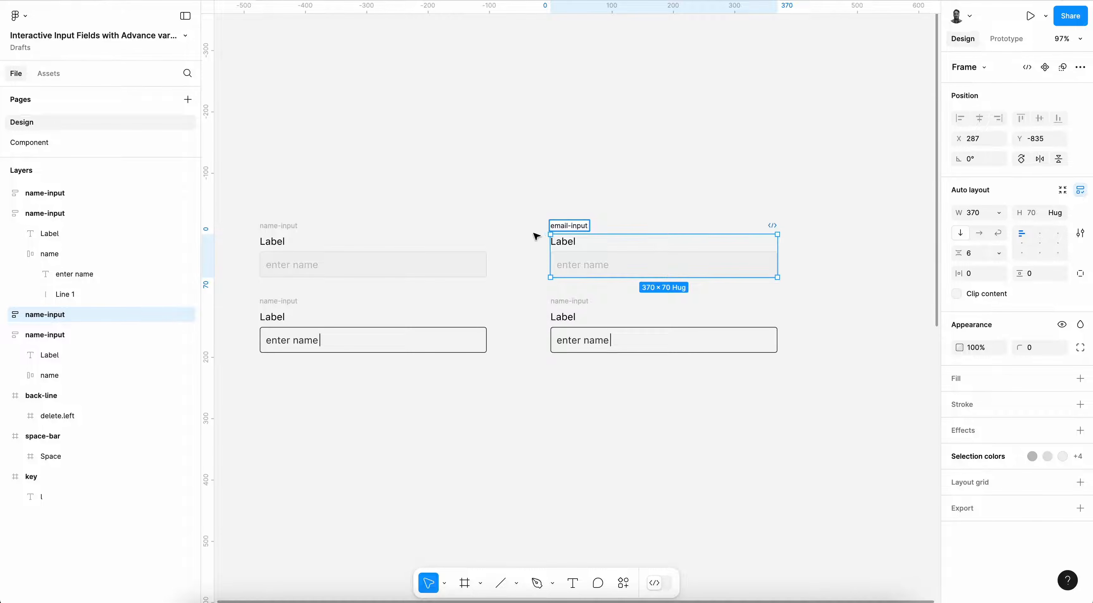
double_click(595, 274)
double_click(591, 268)
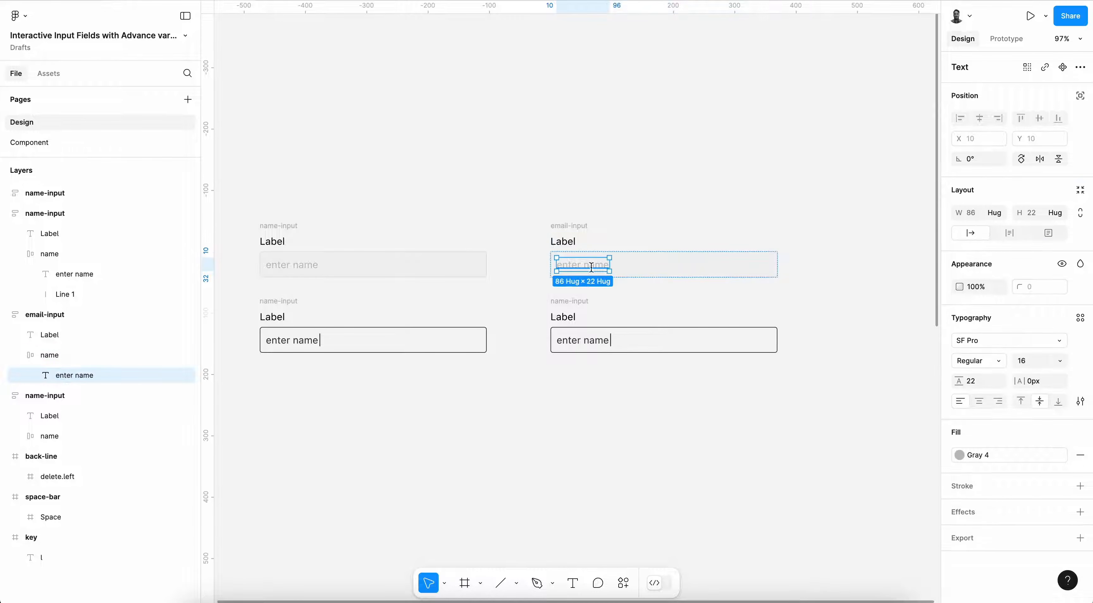
double_click(591, 268)
key("Right")
key("alt+shift+Left")
type("email")
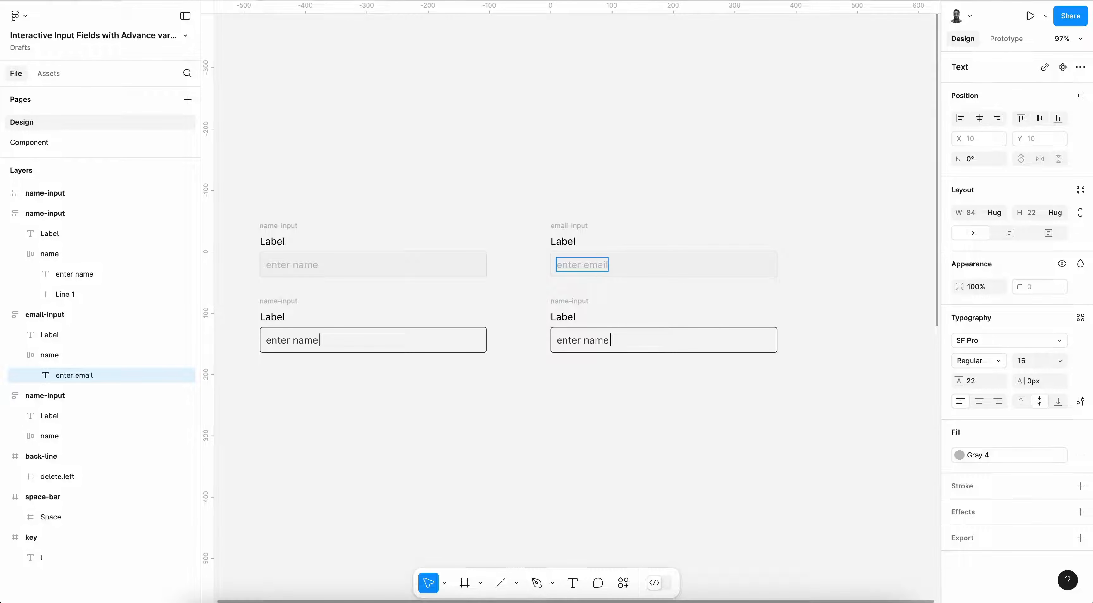
key("Escape")
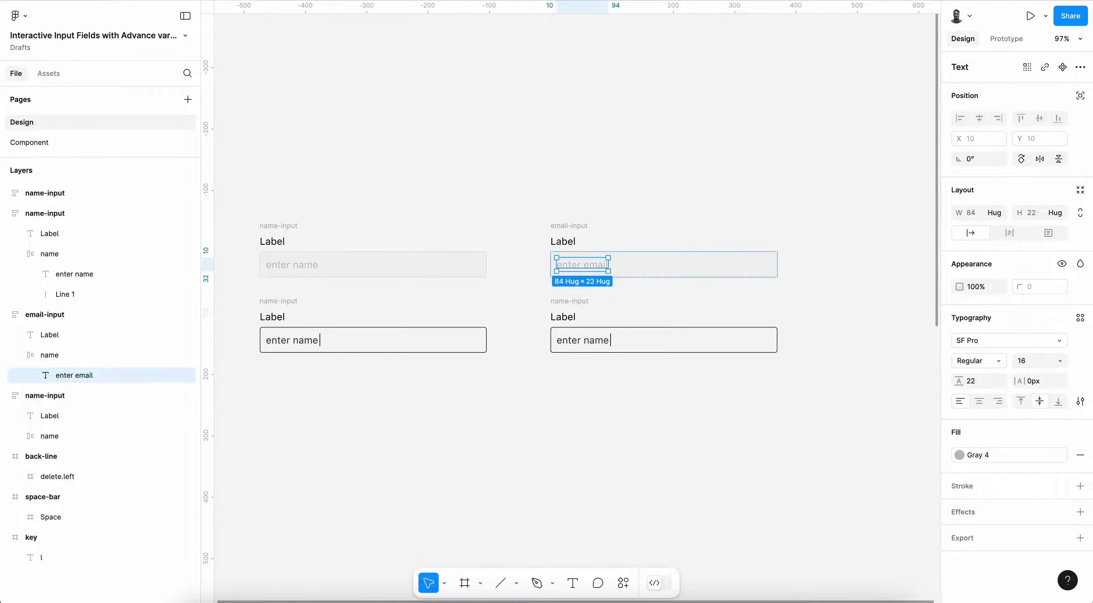
- Change the text in the lower duplicated field, the one with the cursor line, to "enter email"
double_click(601, 346)
key("Right")
key("alt+shift+Left")
type("emai")
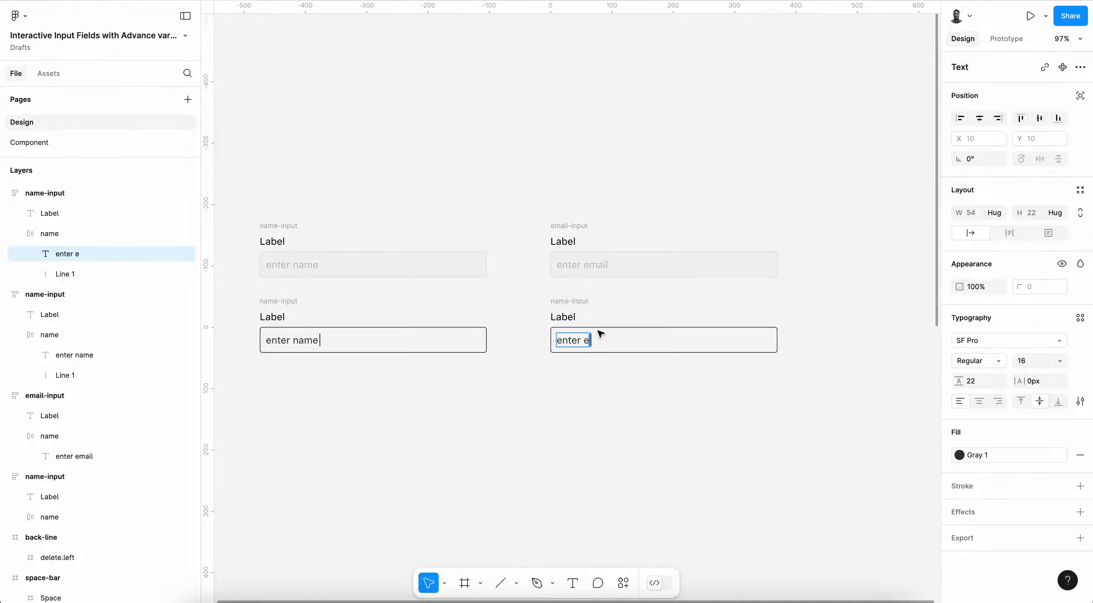
type("l")
key("Escape")
left_click(633, 217)
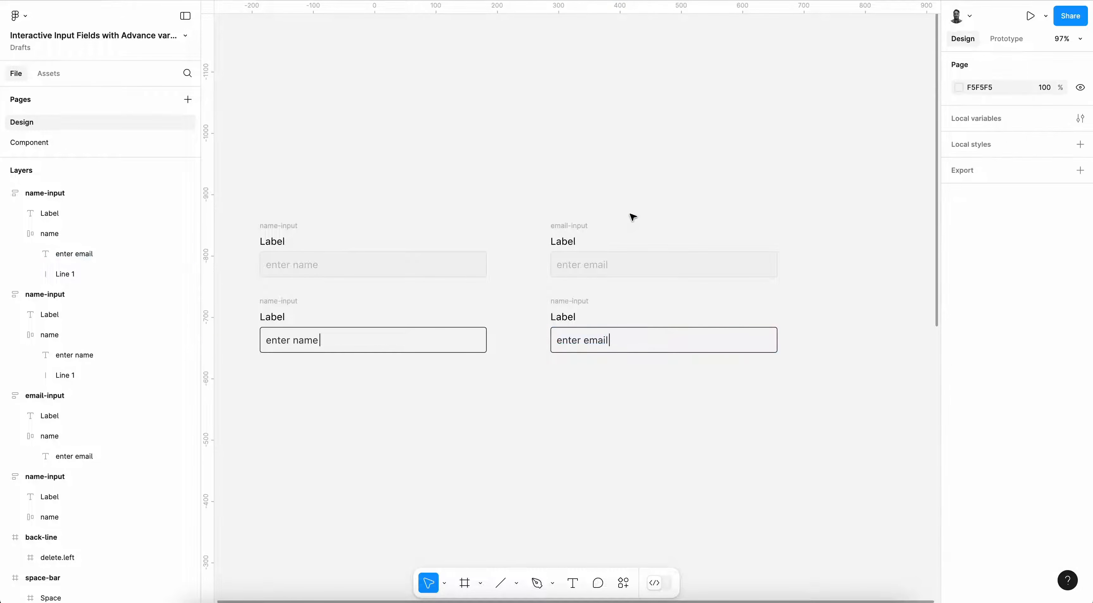
- Rename the lower duplicated frame email-input
scroll(633, 216, "left", 2)
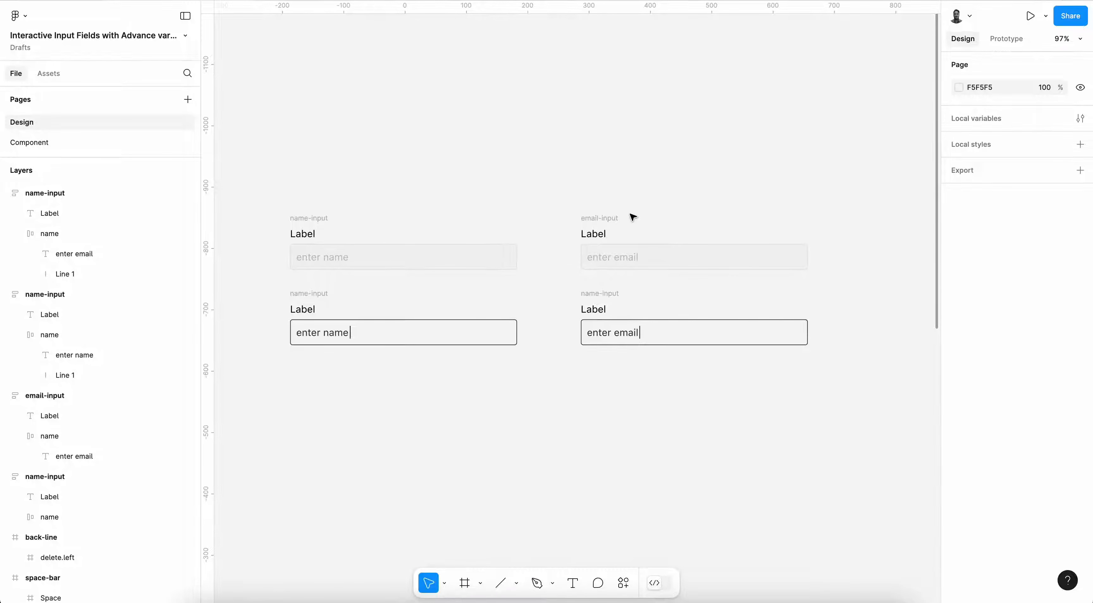
left_click(601, 218)
double_click(602, 293)
type("email-input")
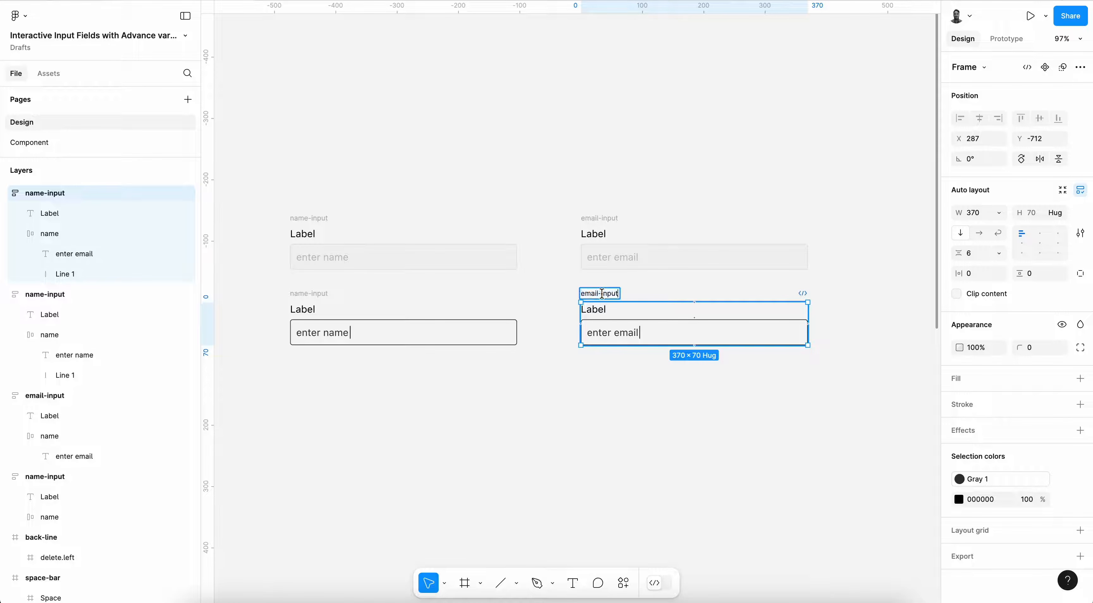
left_click(580, 403)
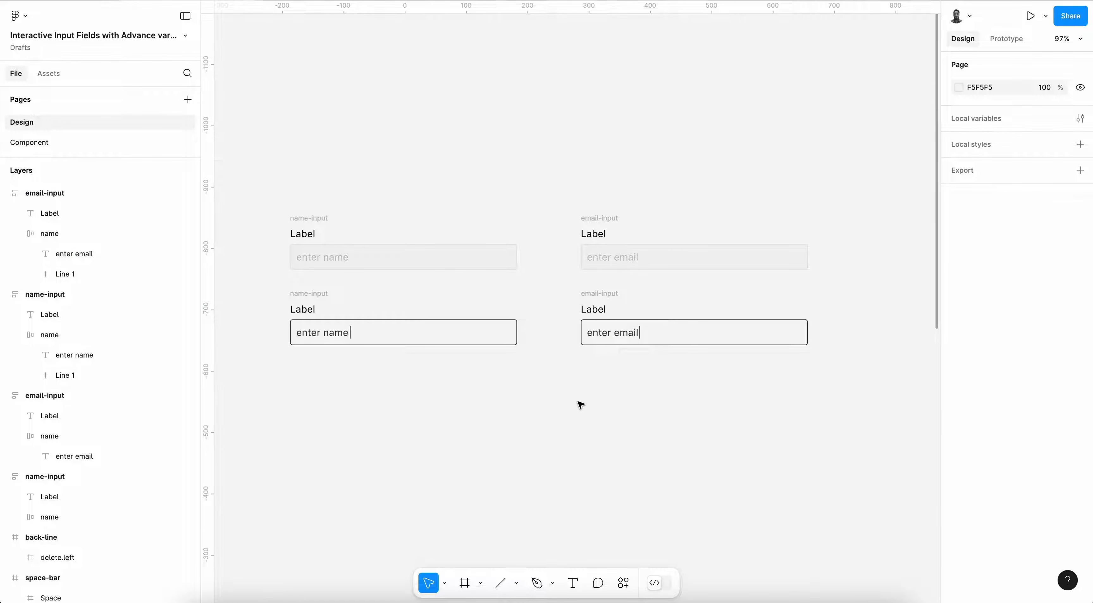
- Combine the two name-input and two email-input frames into one component set with four variants
scroll(581, 404, "down", 5)
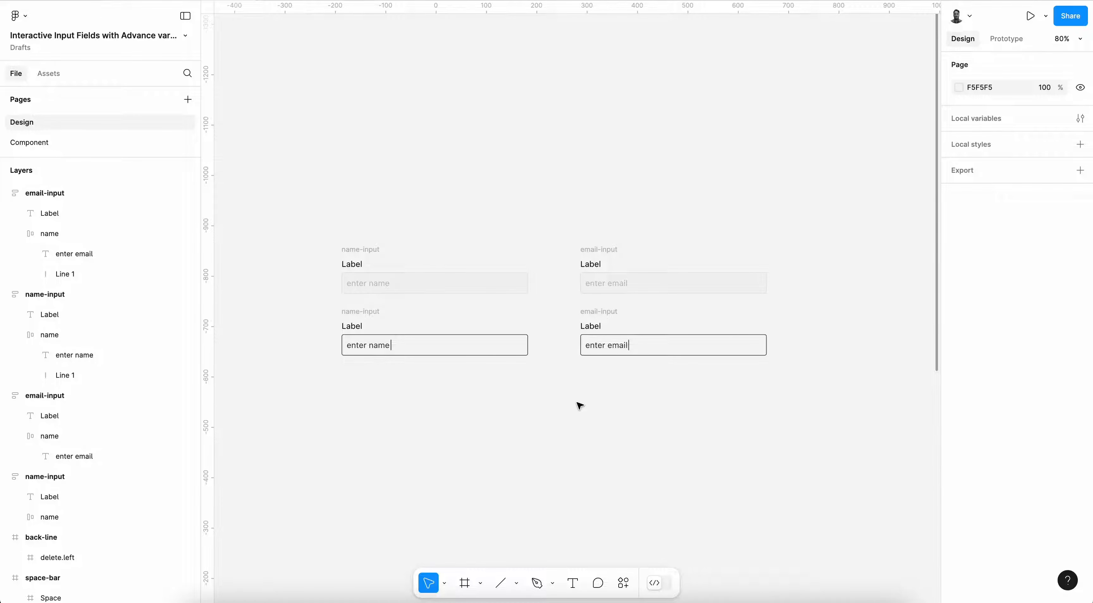
scroll(580, 404, "left", 2)
scroll(580, 404, "down", 1)
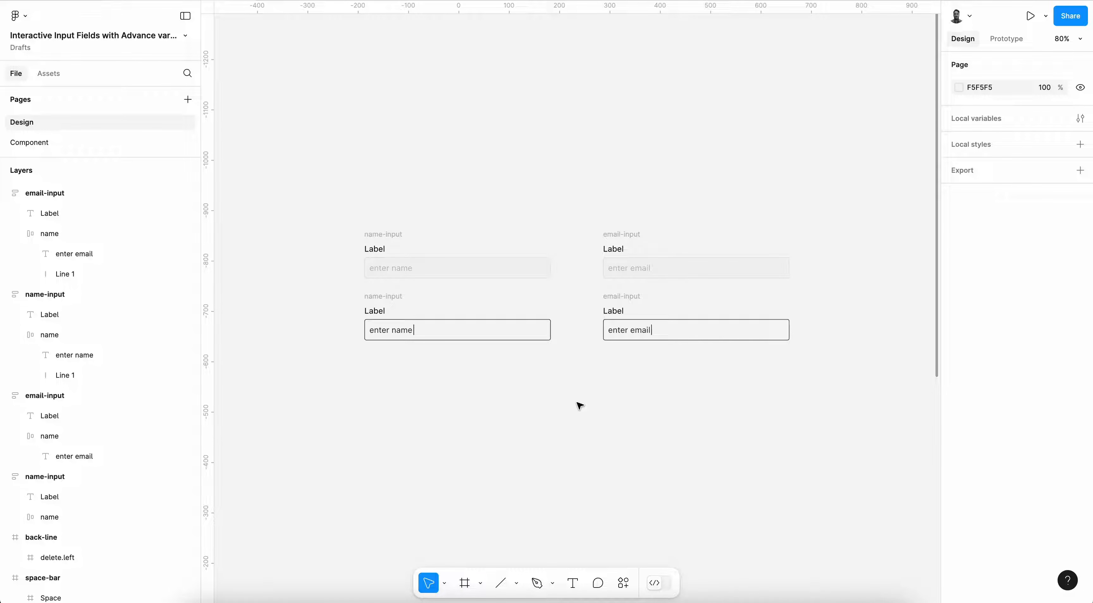
left_click_drag(303, 205, 866, 367)
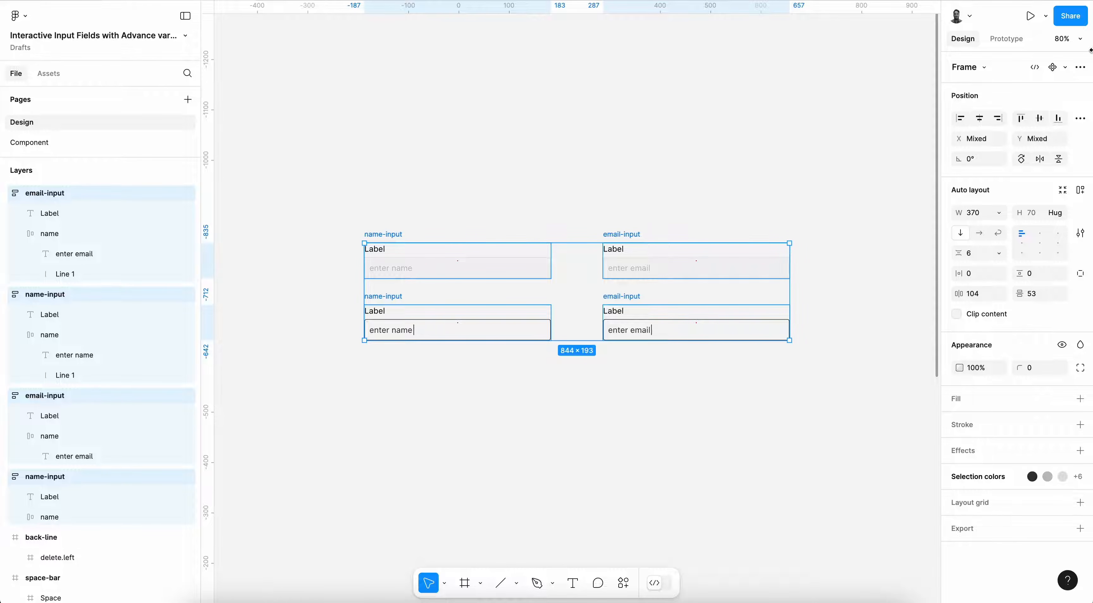
left_click(1080, 67)
left_click(1008, 149)
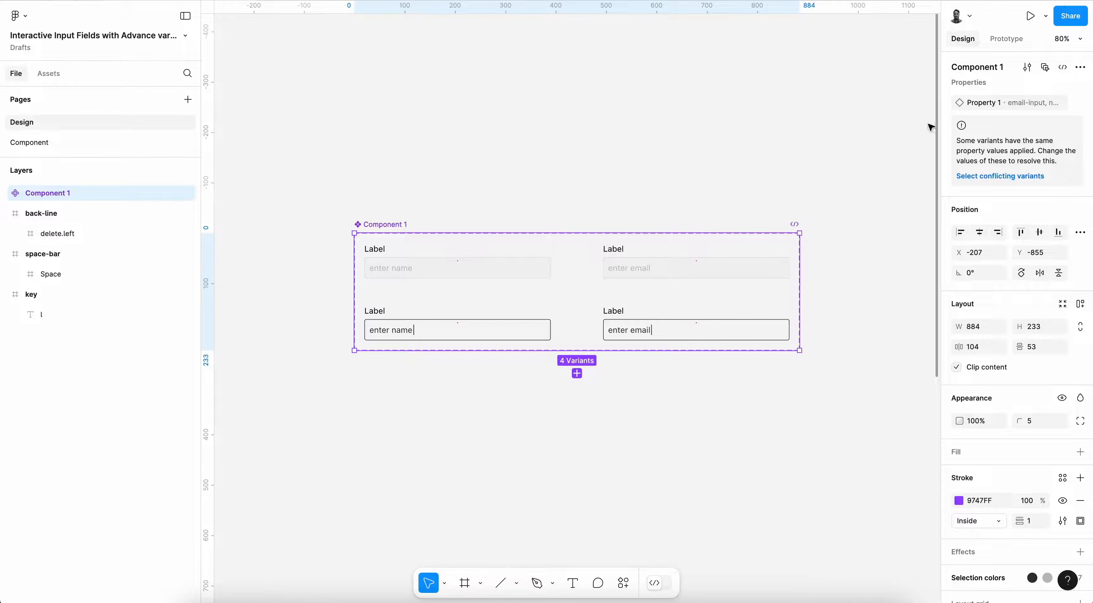
- Rename the component set's variant property to tapped
double_click(984, 103)
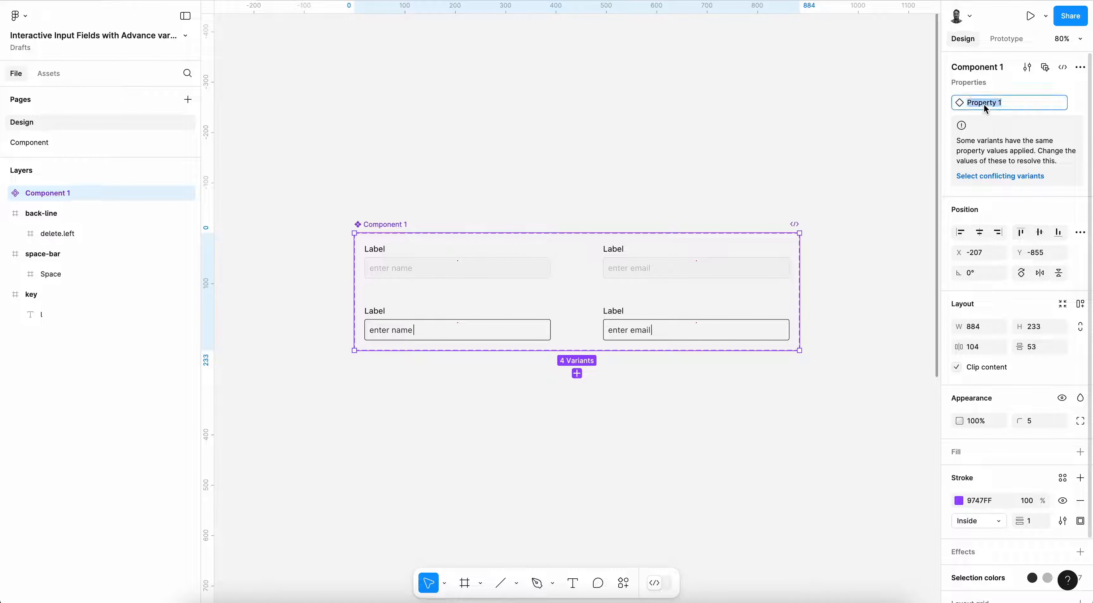
type("tapped")
key("Return")
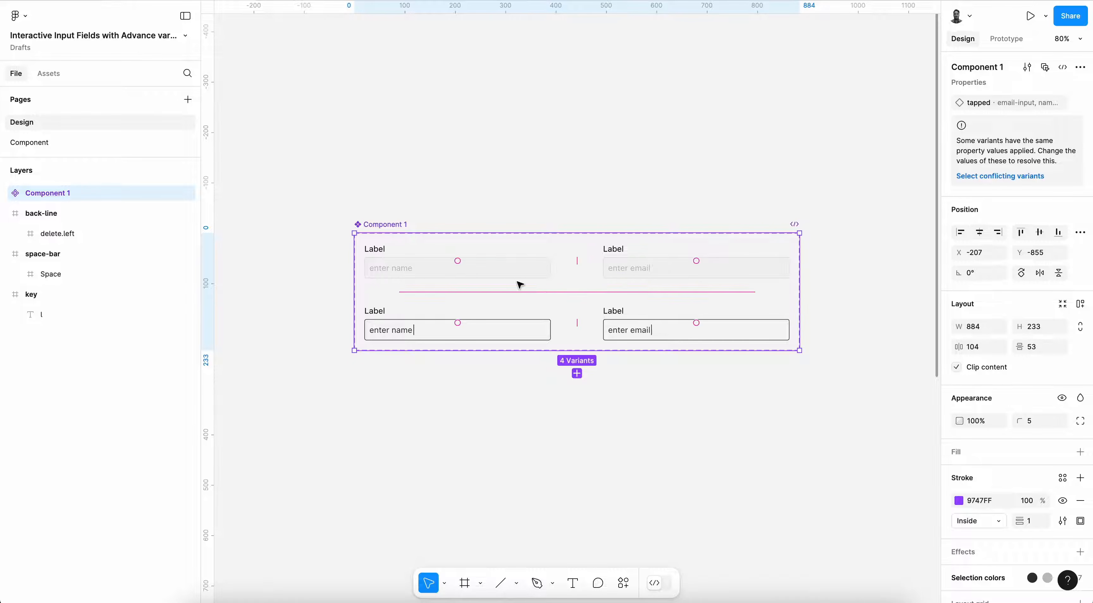
- Name the component set's variant property active
double_click(977, 103)
type("active")
key("Return")
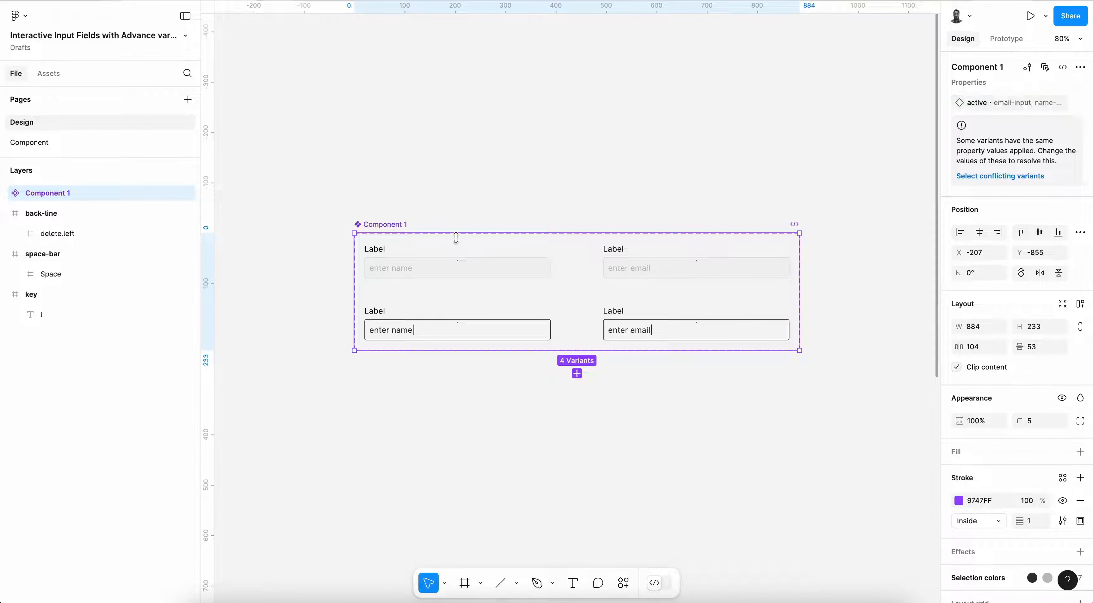
- Set the active property to false for the greyed name field variant and true for the outlined one
left_click(469, 279)
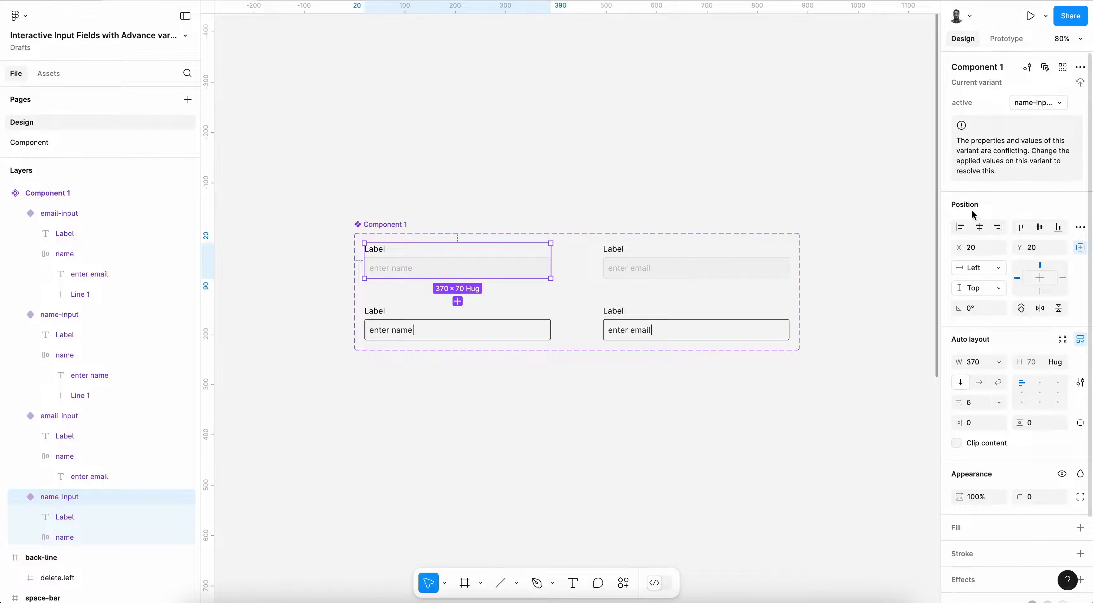
left_click(1033, 102)
type("false")
key("Return")
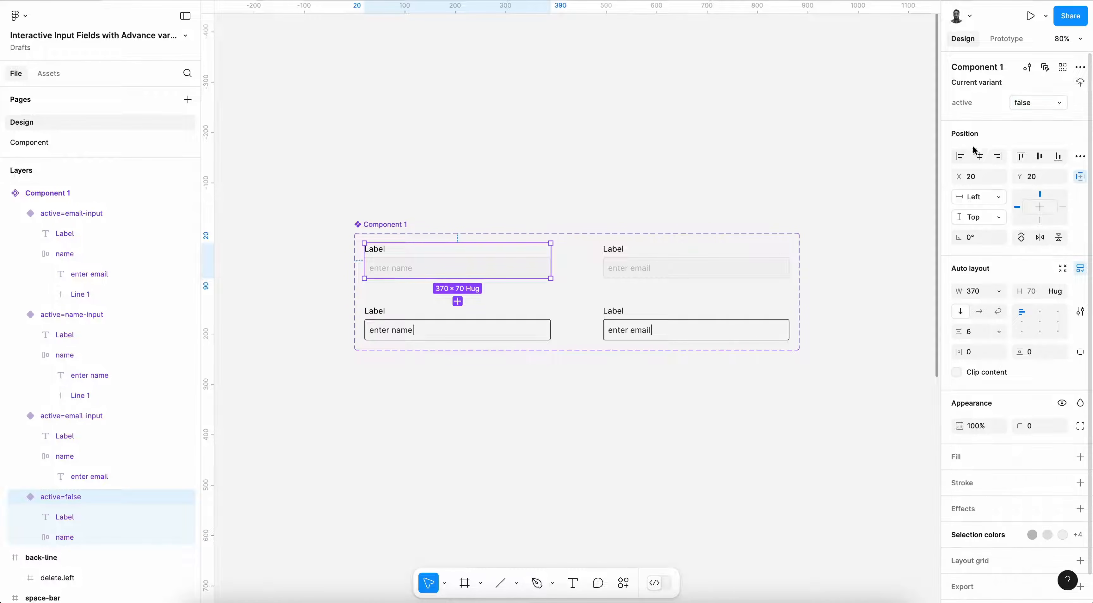
left_click(529, 330)
left_click(1031, 106)
type("true")
key("Return")
- Set the active property to false for the greyed email field variant and true for the outlined one
left_click(705, 272)
left_click(1033, 104)
type("false")
key("Return")
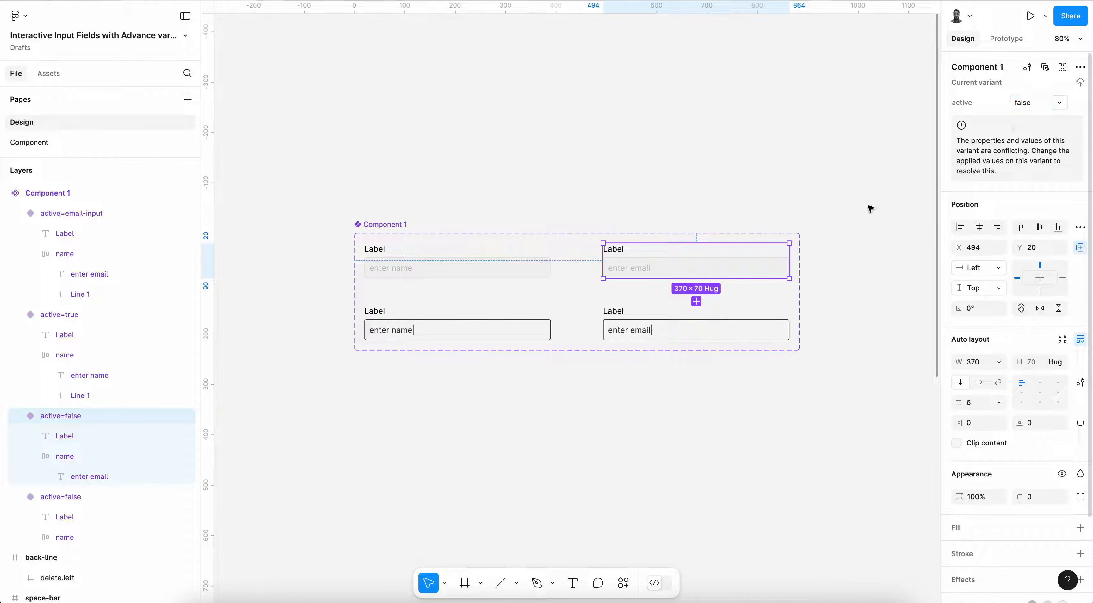
left_click(733, 337)
left_click(1058, 103)
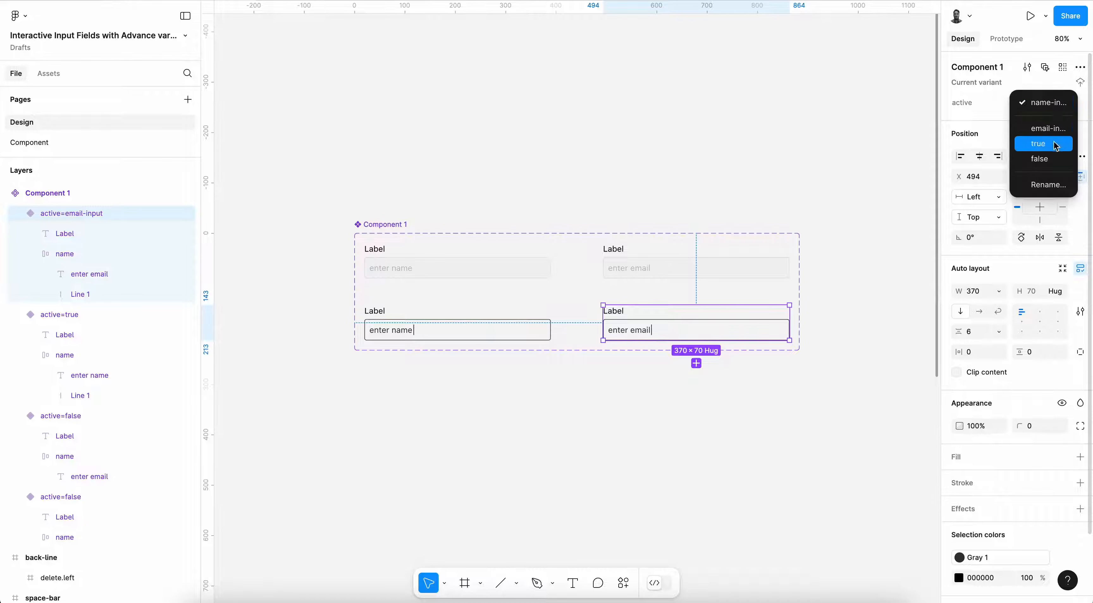
left_click(1036, 143)
left_click(705, 164)
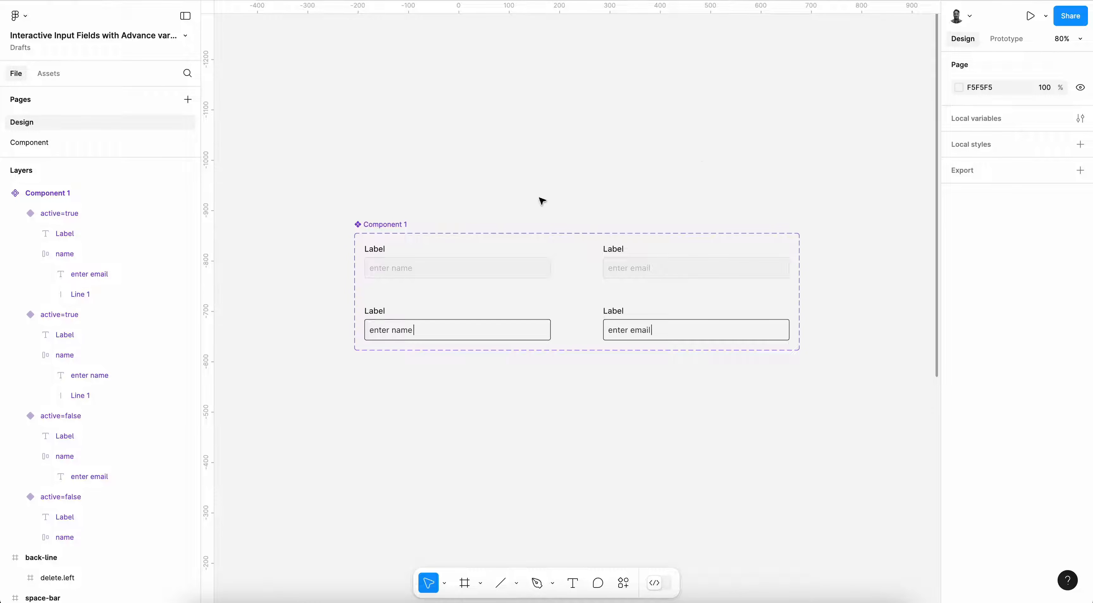
- Rename the component set input
left_click(383, 219)
double_click(382, 221)
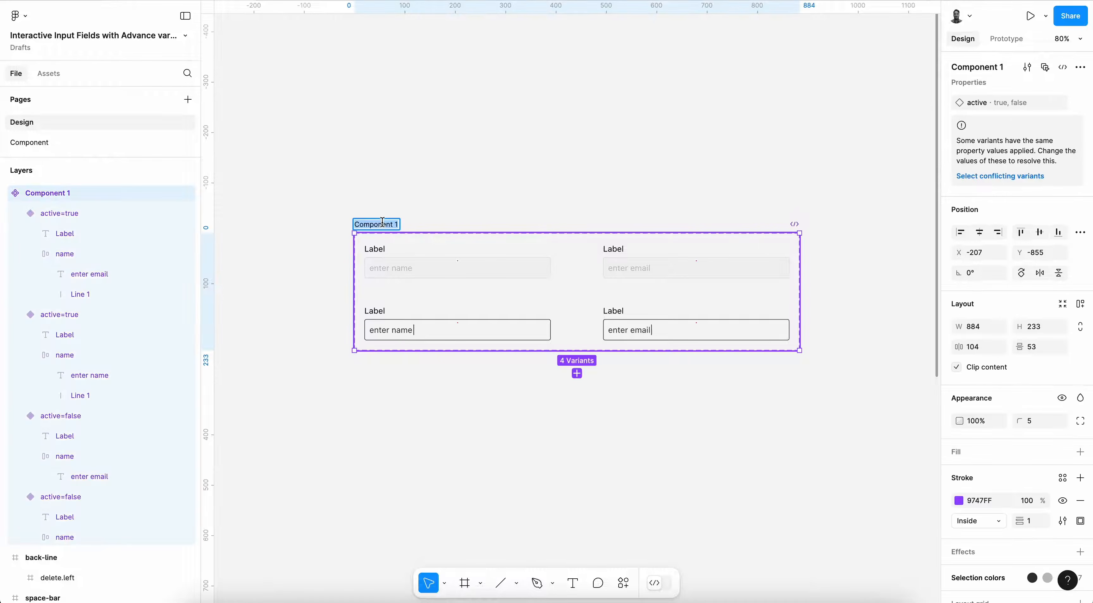
type("input")
key("Return")
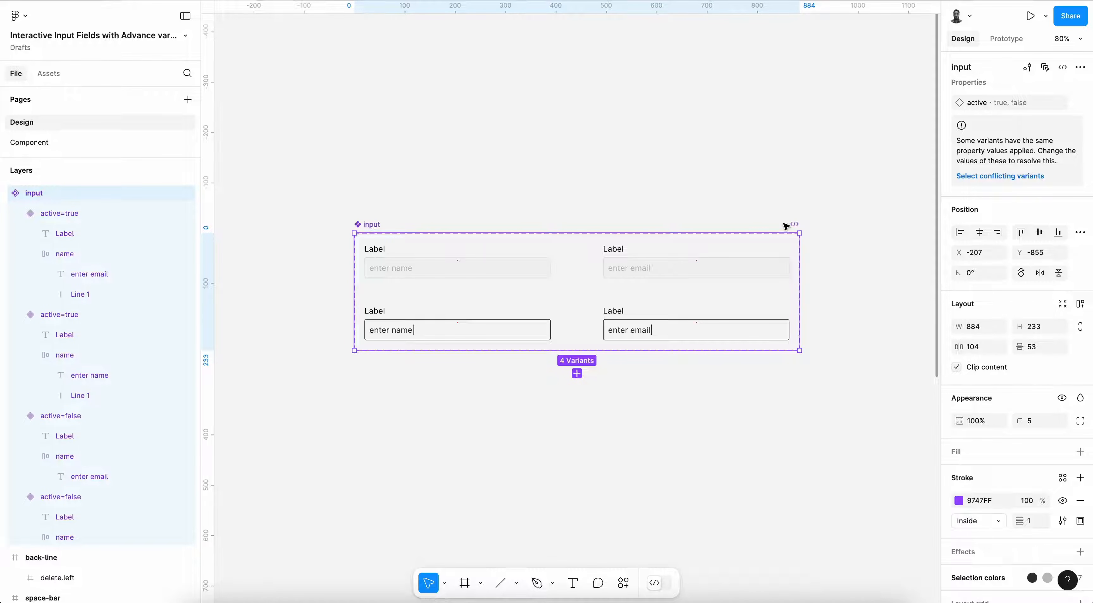
- Add a second variant property named type with the value name to the input component set
left_click(508, 272)
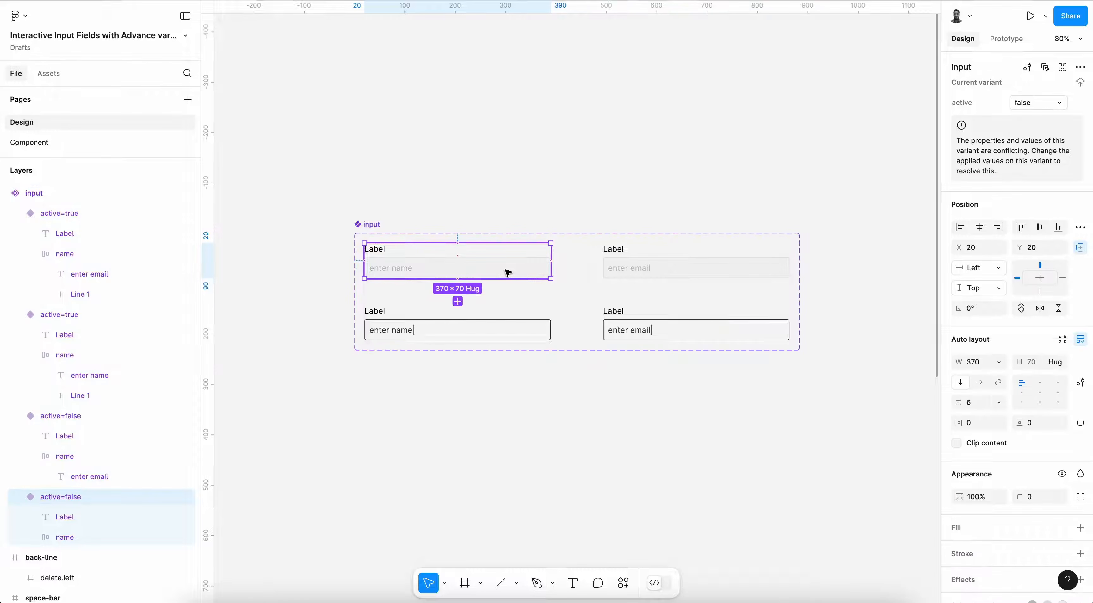
left_click(384, 224)
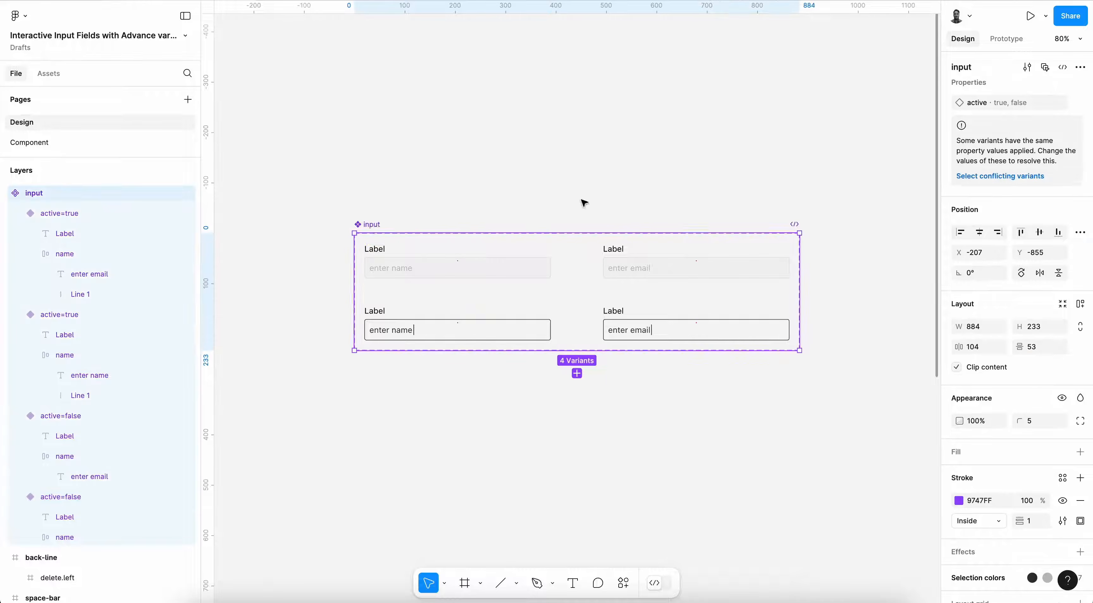
left_click(1081, 82)
left_click(1027, 118)
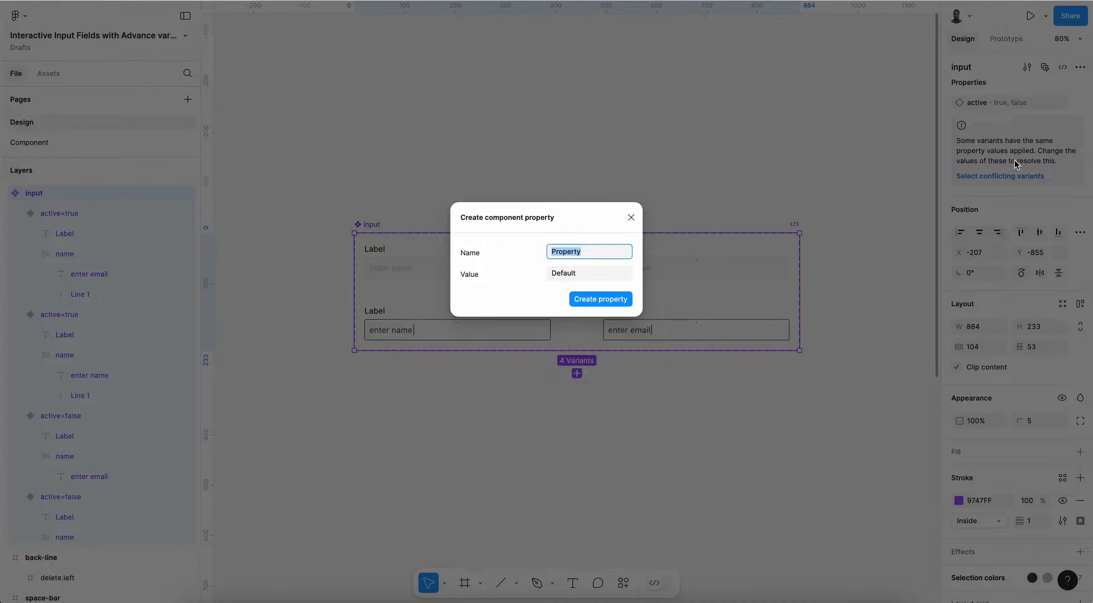
type("type")
left_click(591, 272)
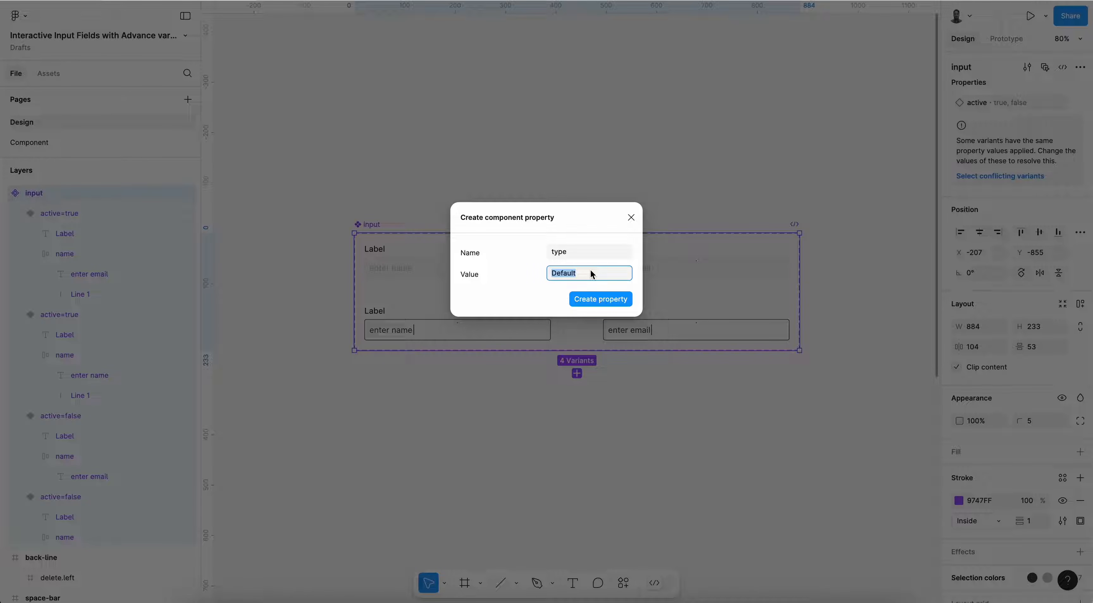
type("name")
key("Return")
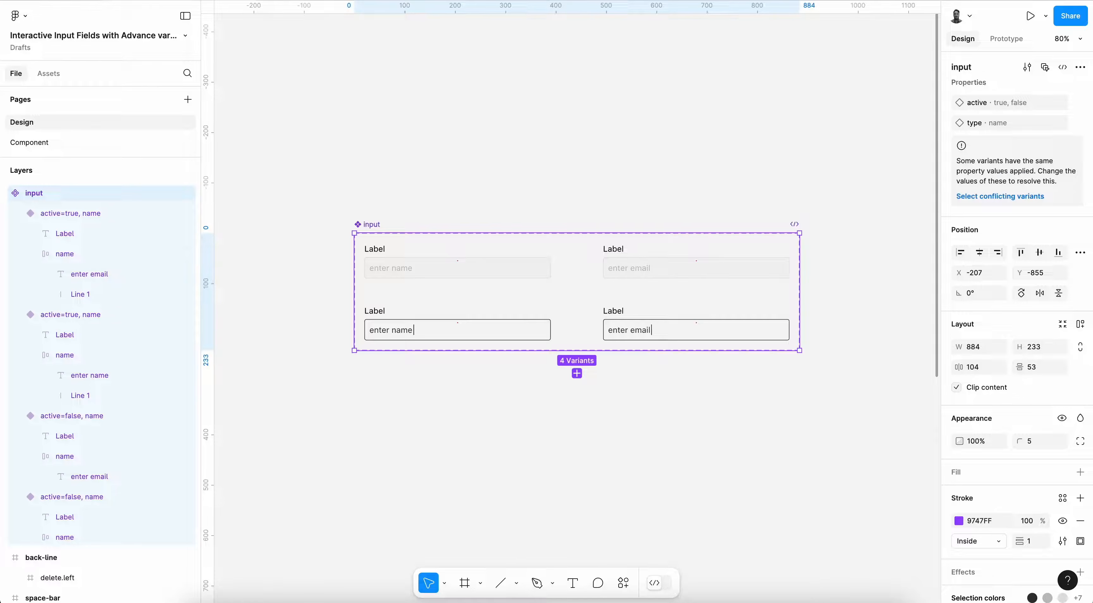
- Set the type property to email for both the greyed and the outlined email field variants
left_click(472, 273)
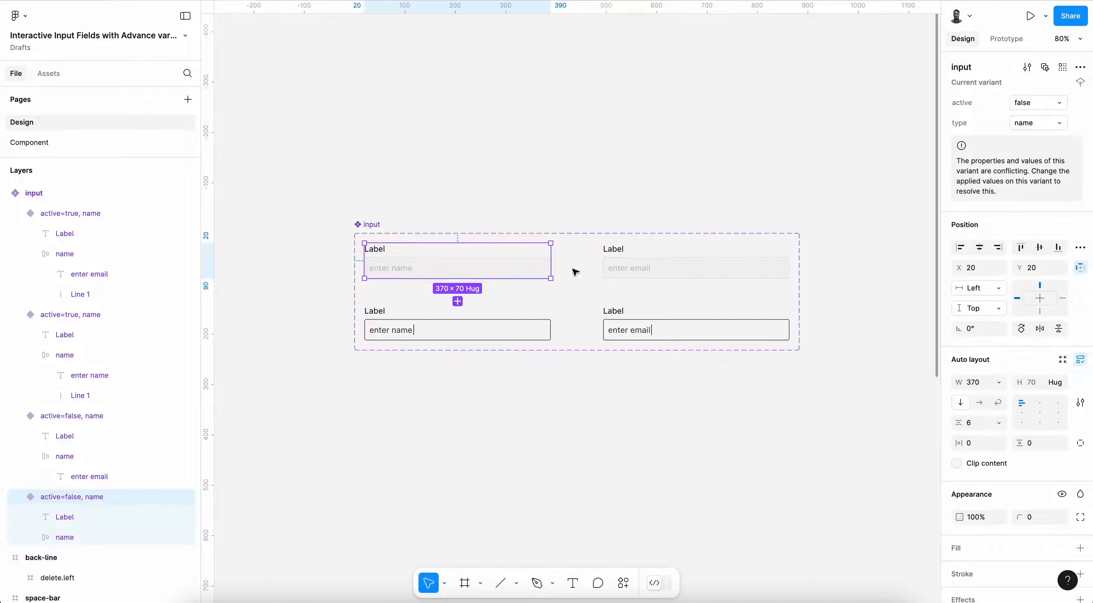
left_click(701, 270)
left_click(1033, 126)
type("email")
key("Return")
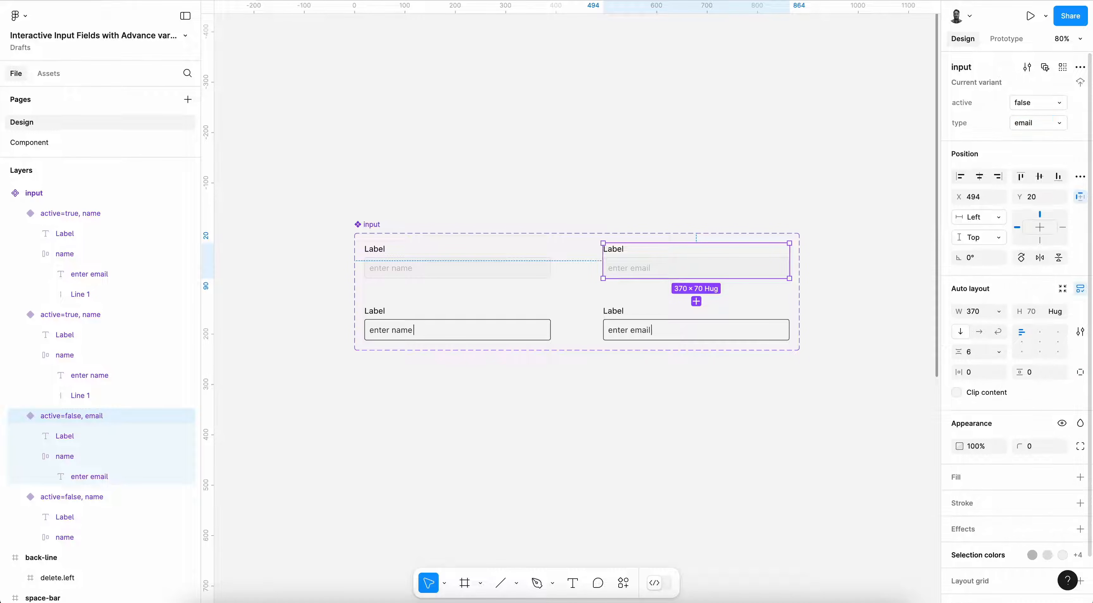
left_click(769, 335)
left_click(1057, 123)
left_click(1049, 138)
left_click(700, 177)
left_click(385, 226)
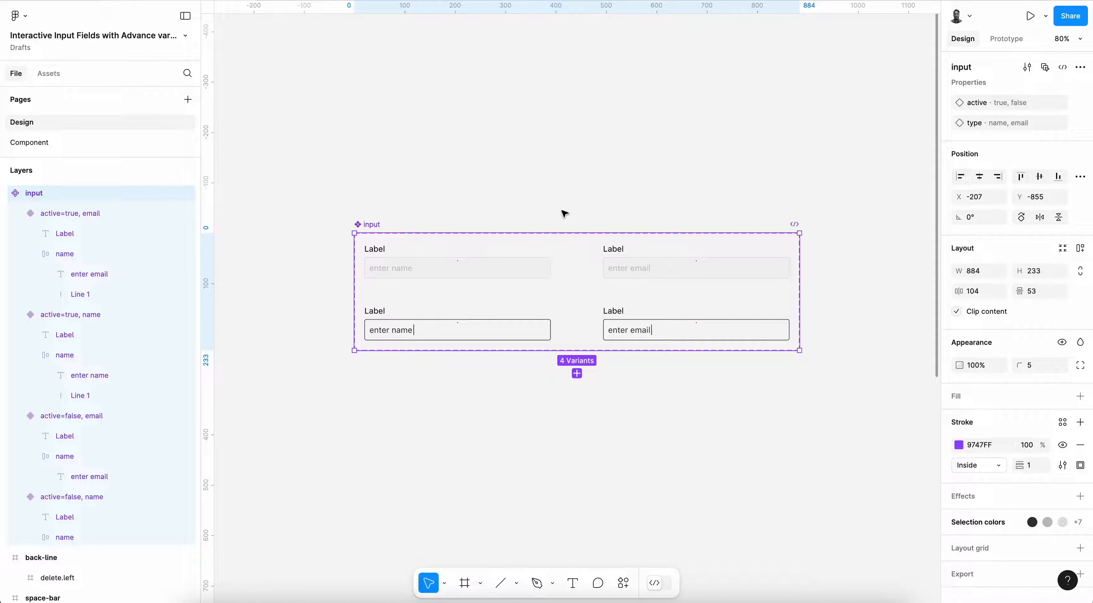
- Create a string variable named name-input in a global group of the local variables with the value "enter name"
scroll(564, 213, "left", 2)
scroll(565, 213, "up", 2)
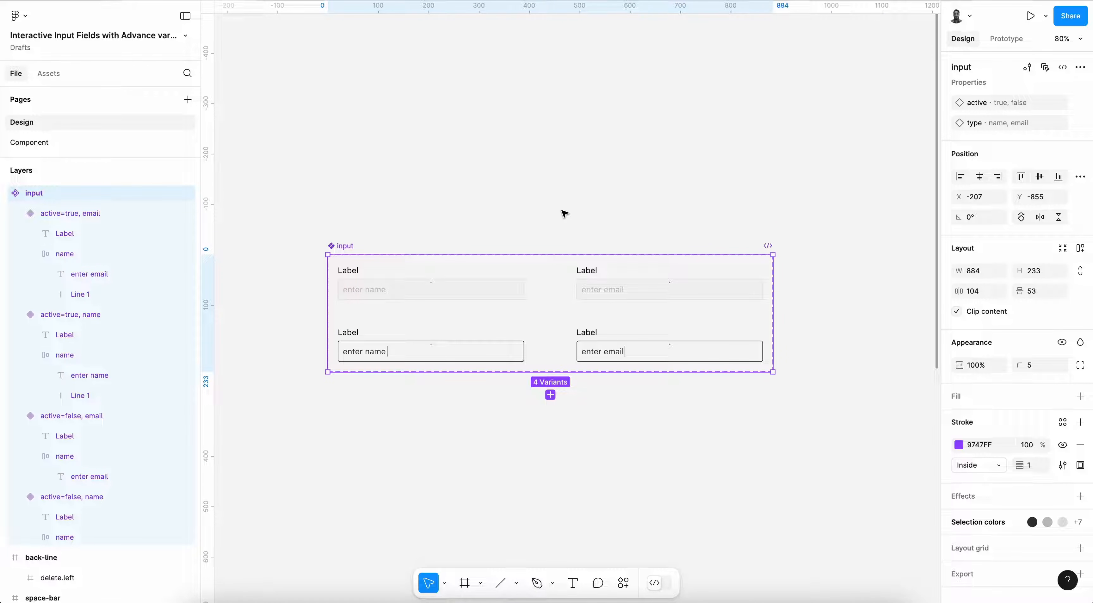
left_click(564, 214)
scroll(564, 213, "left", 2)
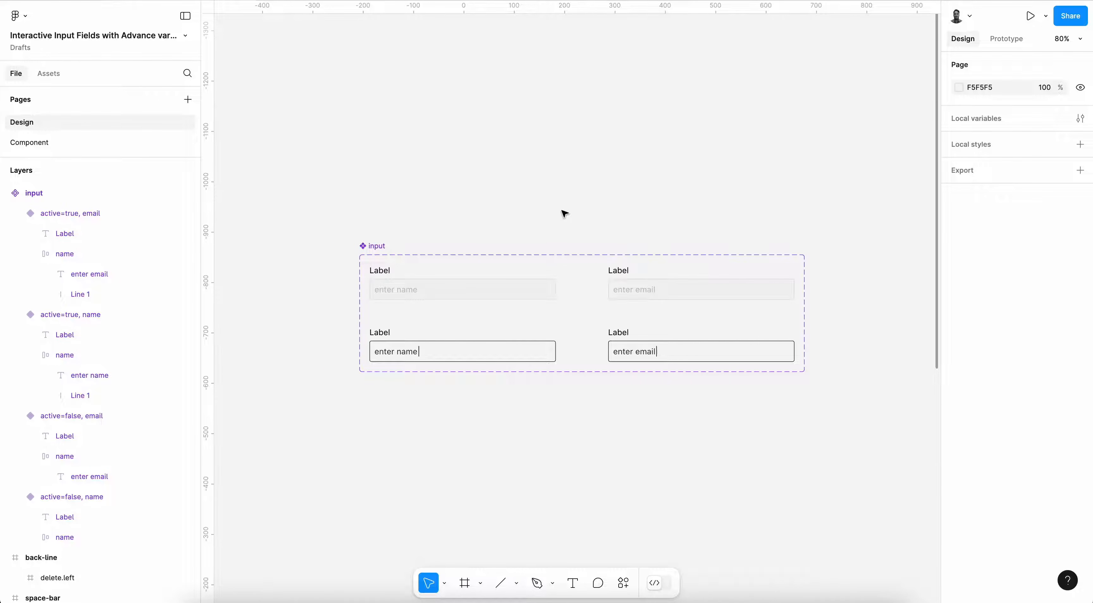
left_click(1080, 119)
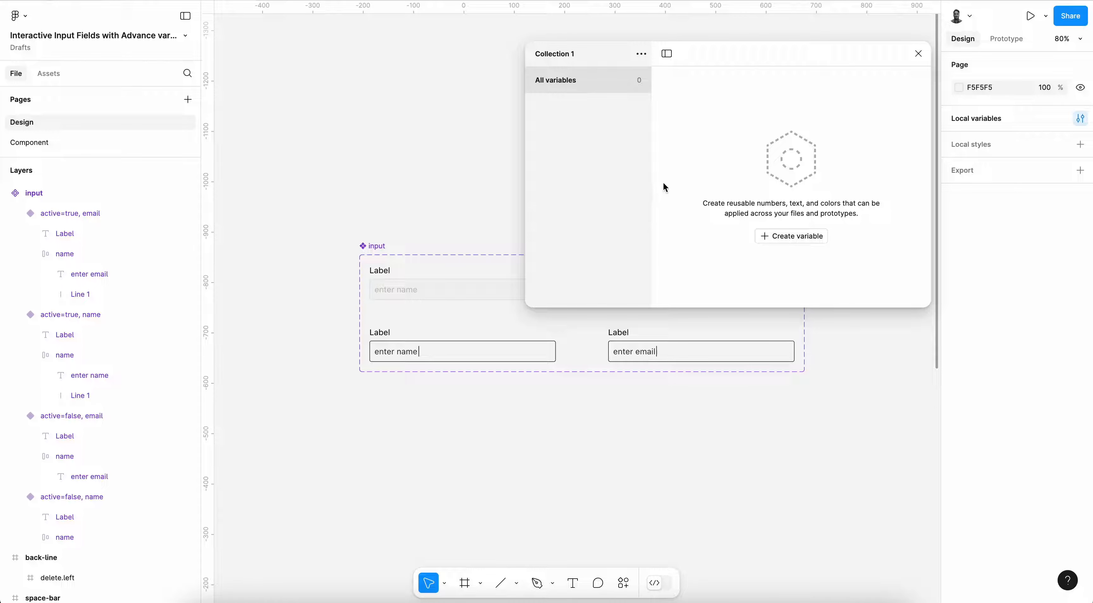
scroll(569, 385, "up", 4)
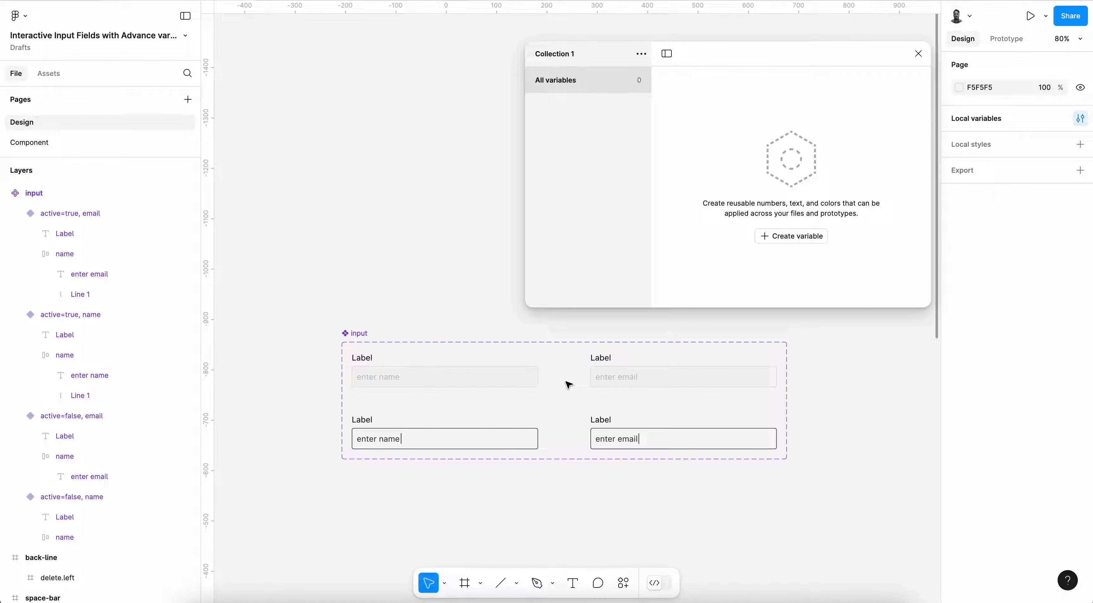
left_click(802, 238)
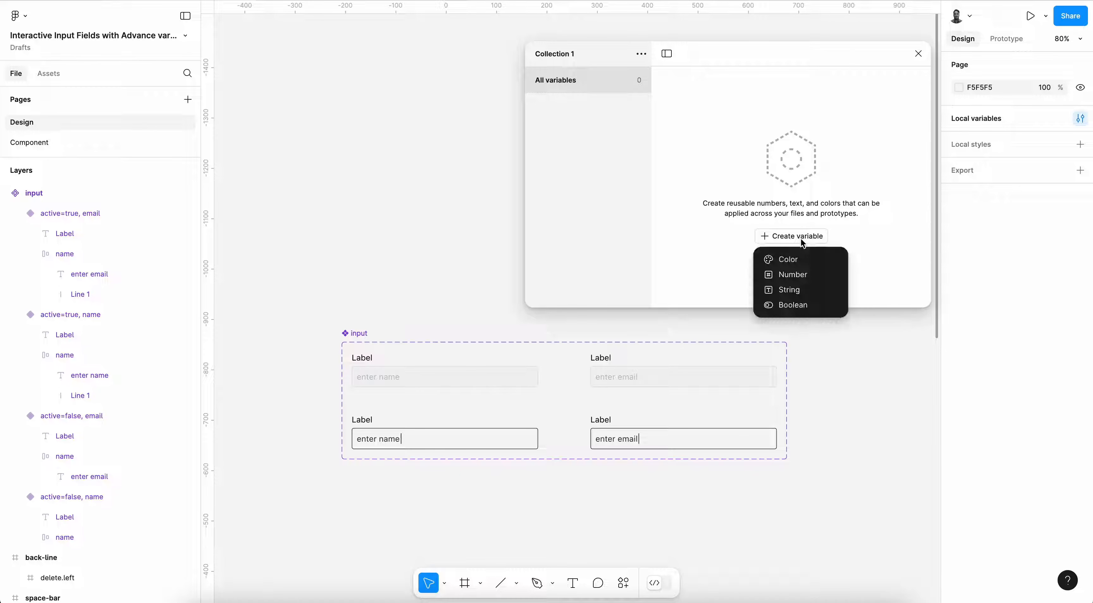
left_click(796, 289)
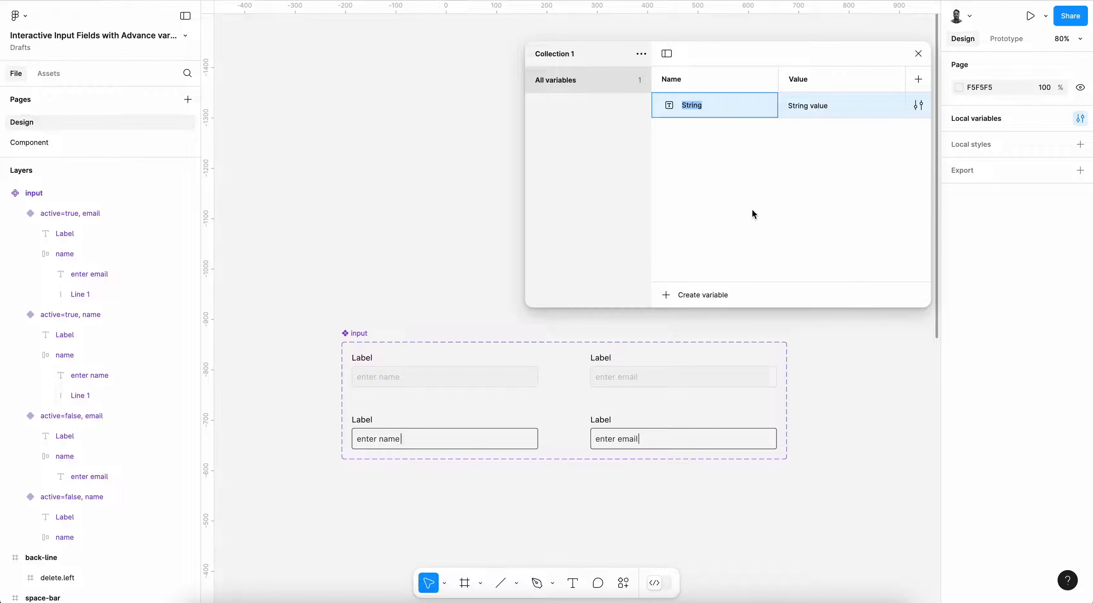
type("global / name ")
type("input")
key("Tab")
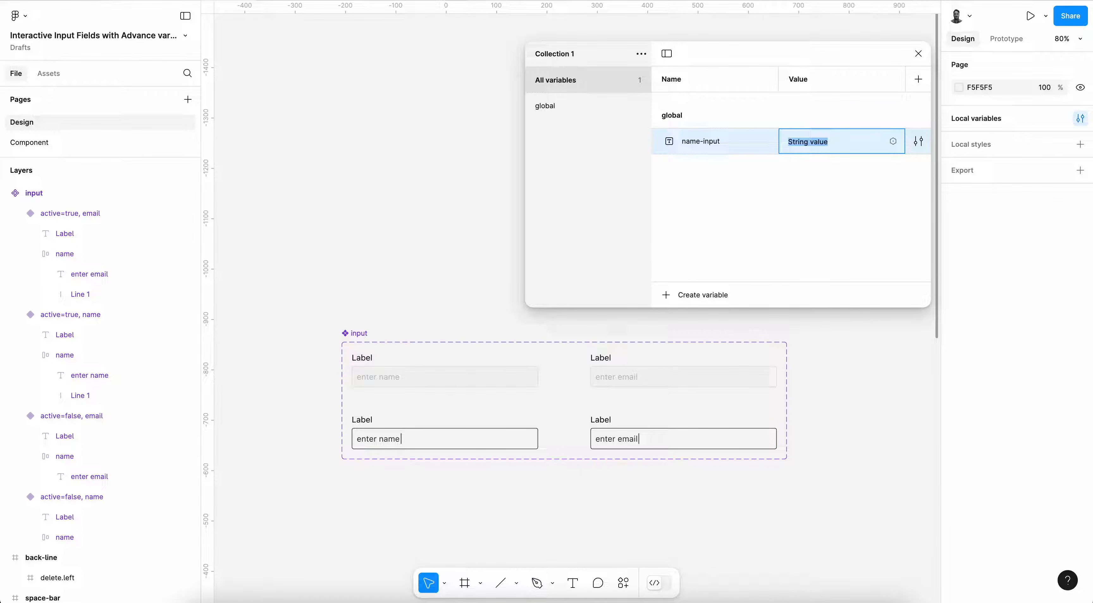
type("enter name")
key("Return")
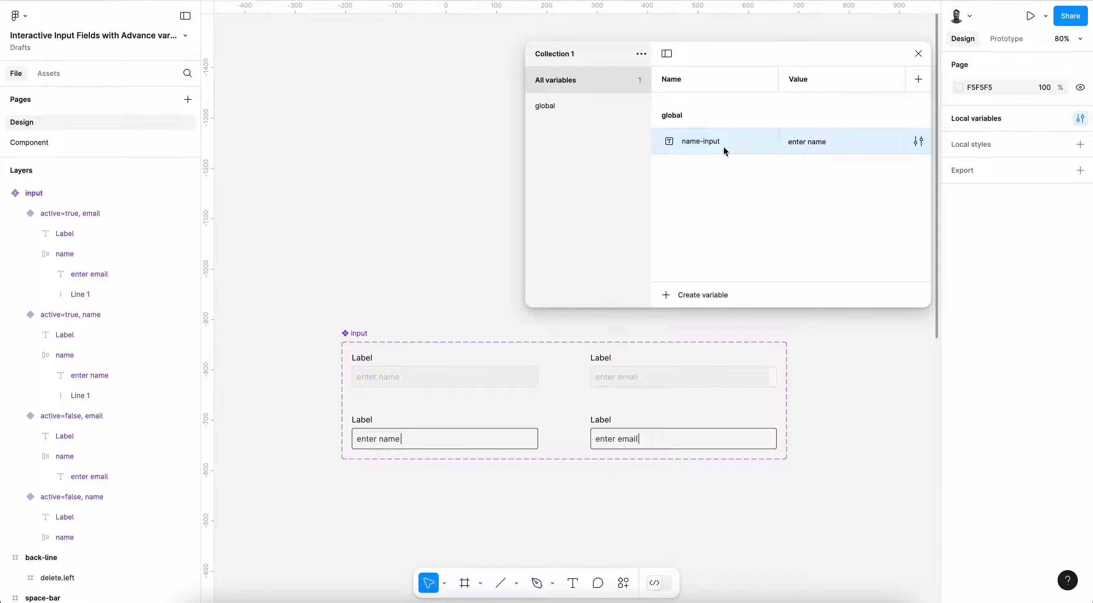
- Duplicate the name-input variable, rename the copy email-input and set its value to "enter email"
key("ctrl+d")
key("Right")
key("BackSpace")
key("BackSpace")
key("alt+shift+Right")
type("email")
key("Tab")
key("Right")
key("alt+shift+Left")
type("email")
key("Return")
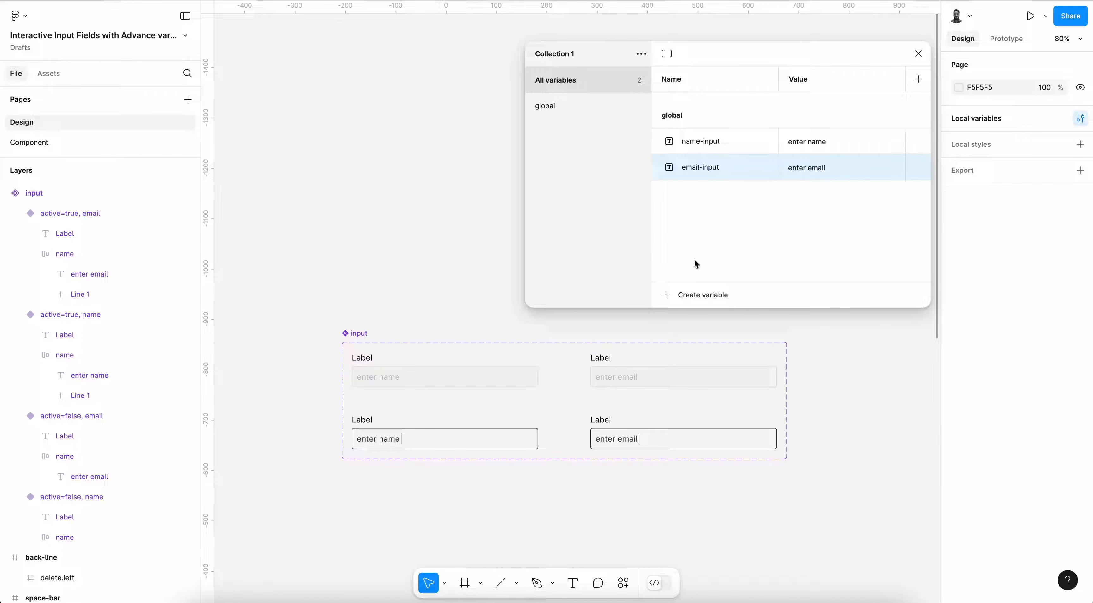
- Create a boolean variable with the value False, move it into the global group below email-input and name it name_active
left_click(697, 291)
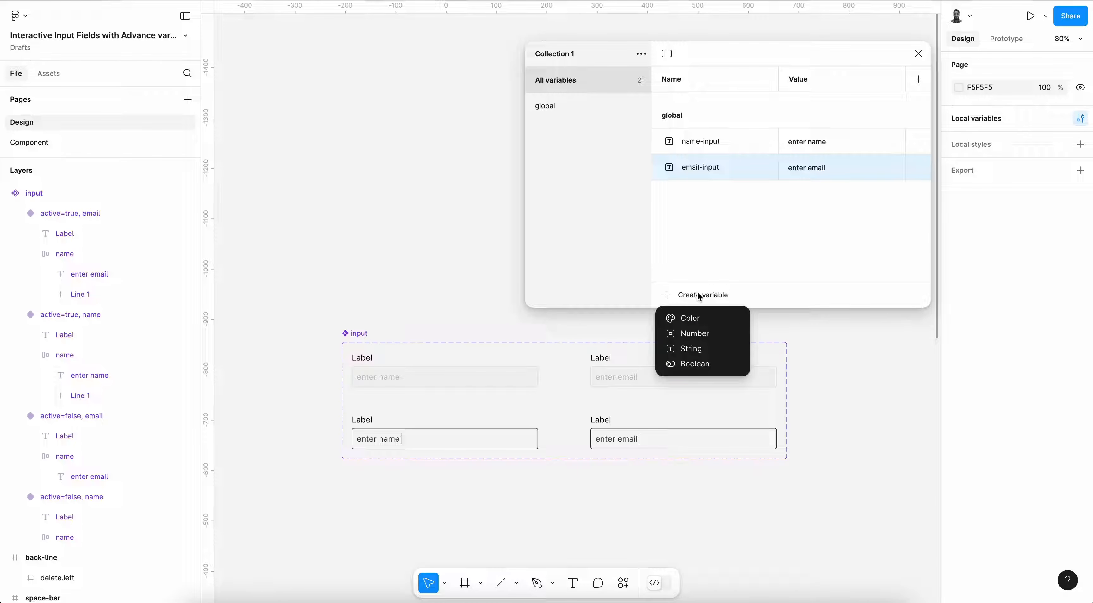
left_click(699, 362)
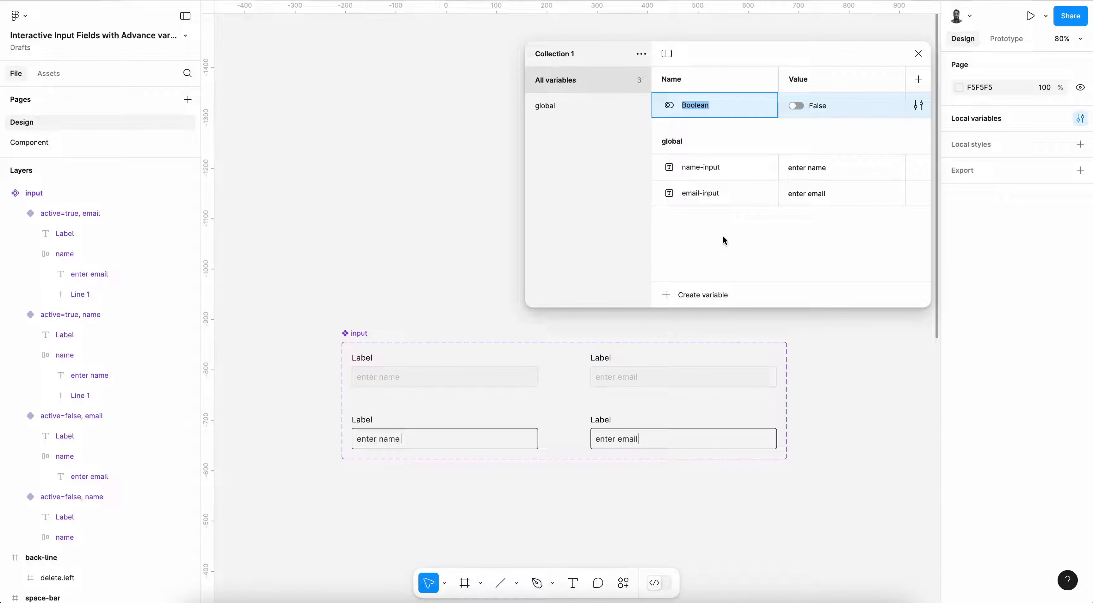
left_click(877, 101)
left_click_drag(839, 100, 837, 202)
double_click(692, 194)
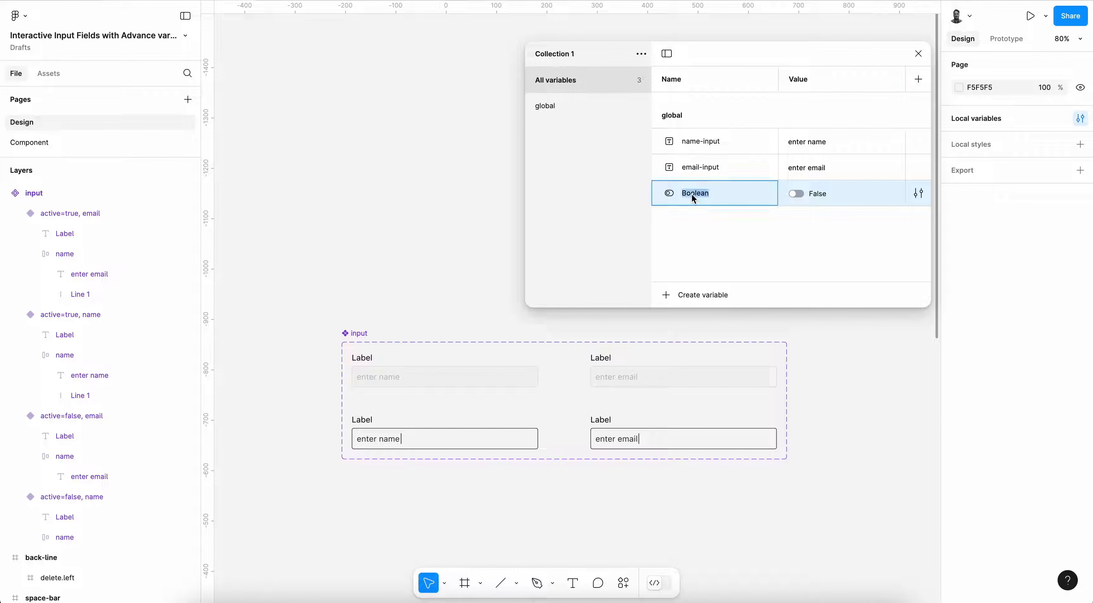
type("name_active")
key("Return")
- Duplicate the name_active variable, rename the copy email_active, and close the local variables after viewing the global group
key("ctrl+d")
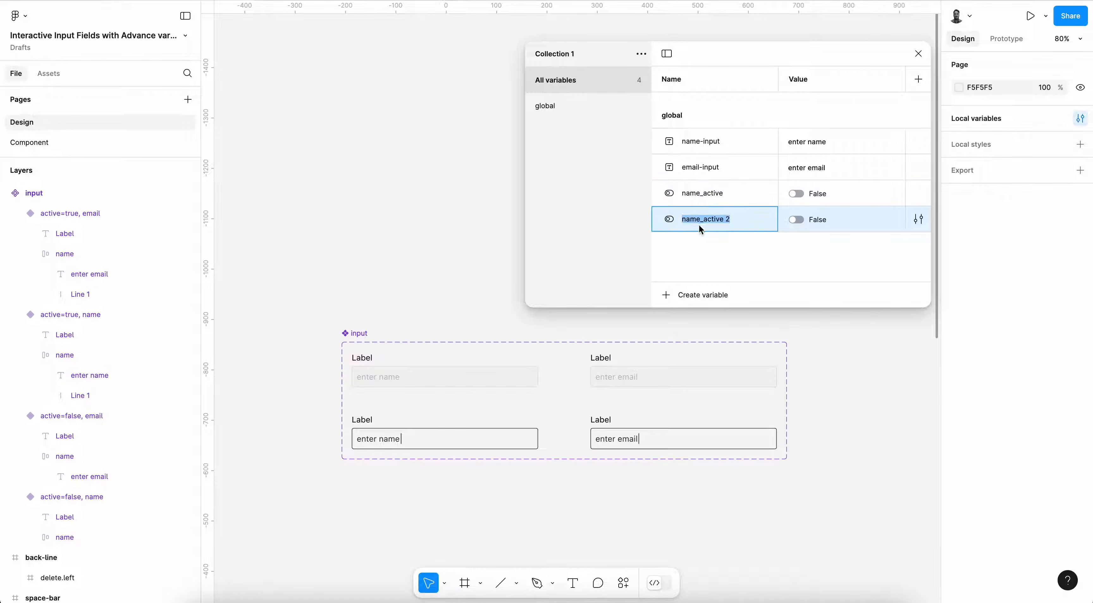
key("BackSpace")
key("BackSpace")
key("shift+Right")
key("shift+Right")
key("shift+Right")
key("shift+Right")
type("email")
key("Return")
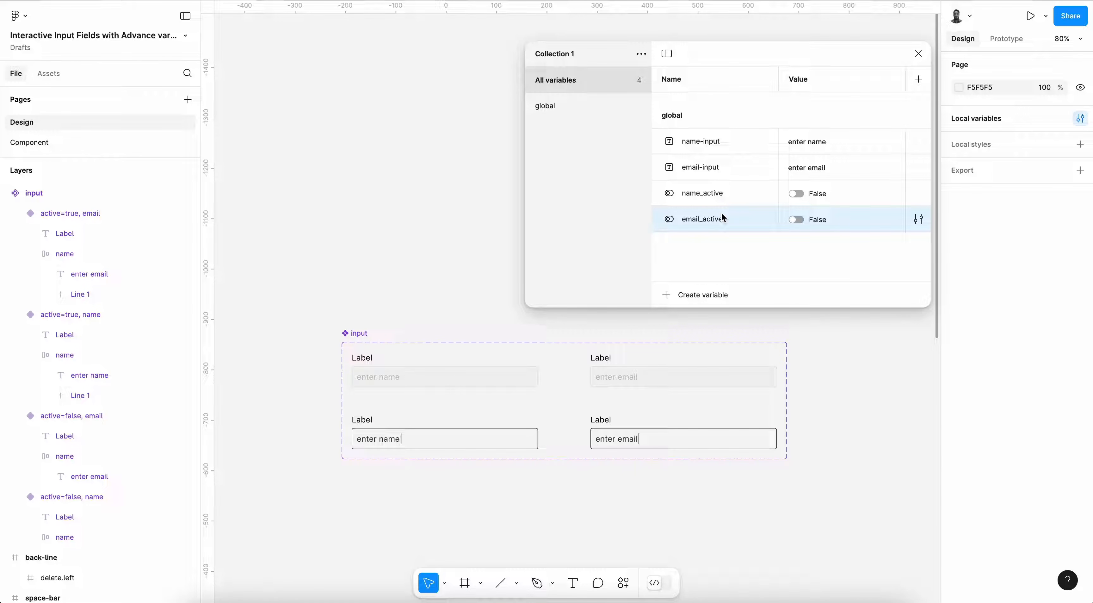
left_click(592, 104)
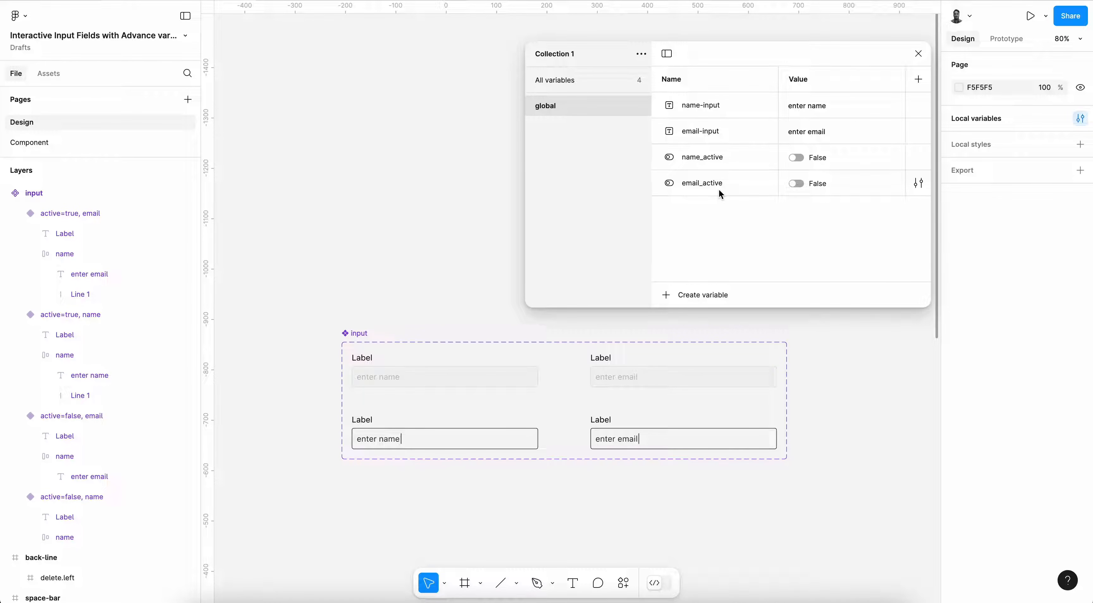
left_click(918, 53)
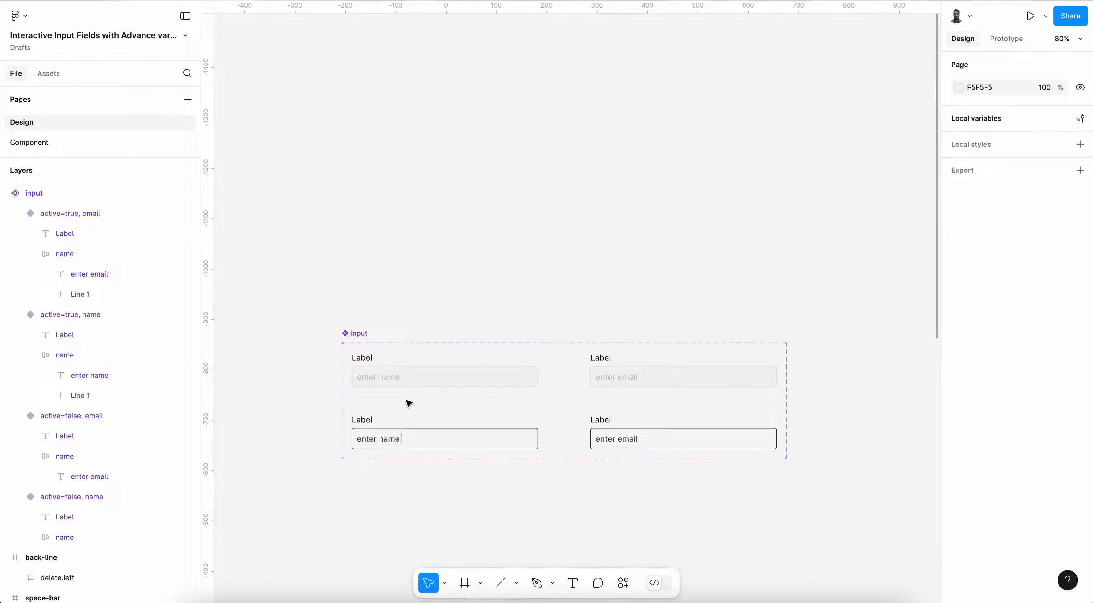
left_click(389, 378, "super")
left_click(617, 378, "shift+super")
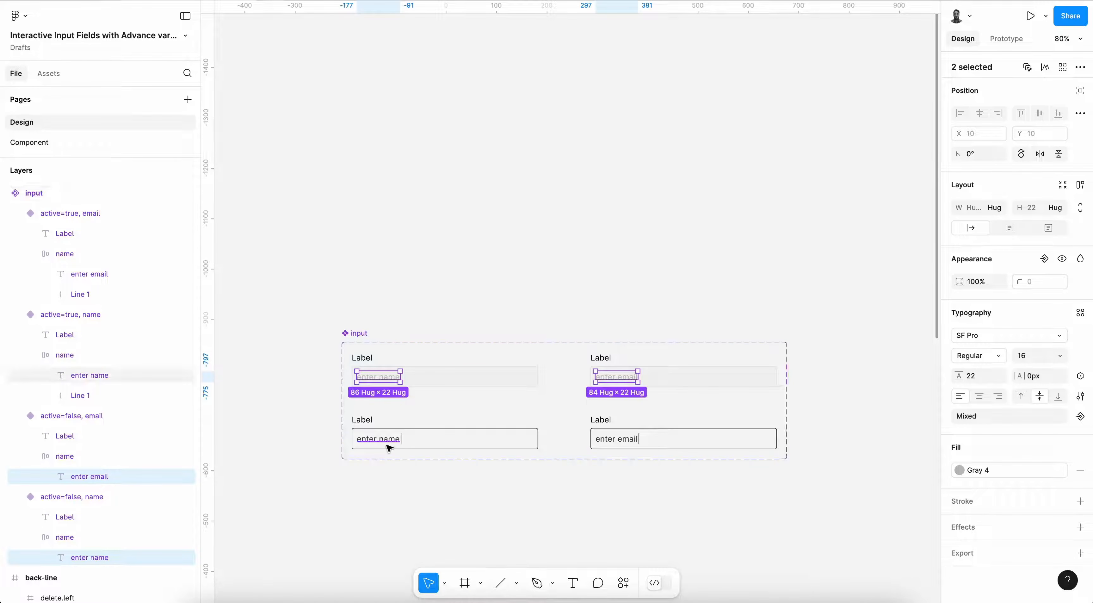
left_click(495, 293)
- Bind the placeholder text of both the greyed and the outlined name field variants to the name-input variable
left_click(378, 378, "super")
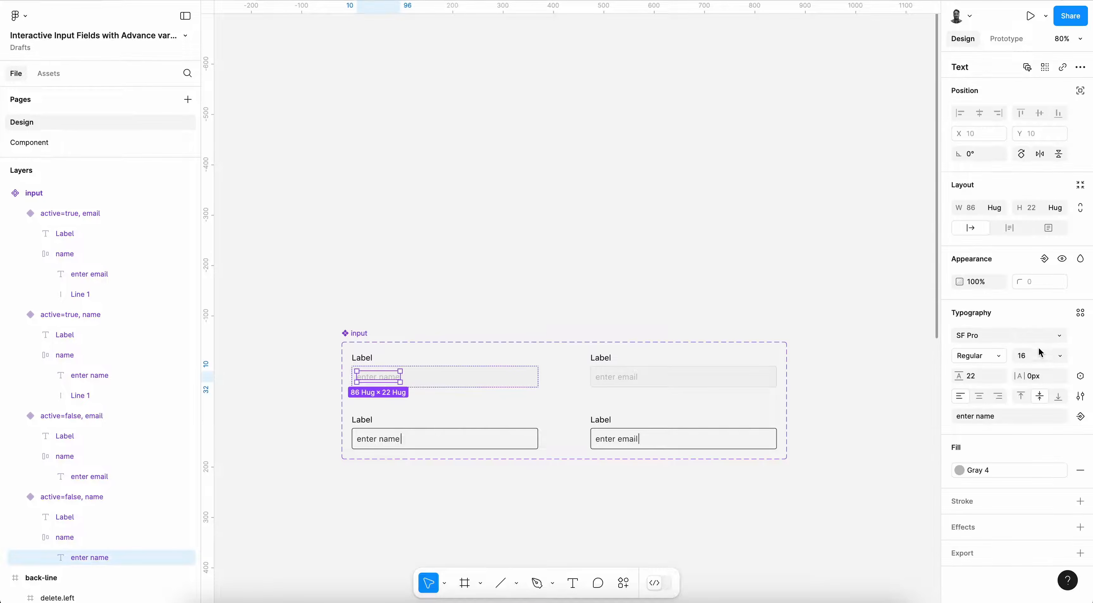
left_click(1080, 416)
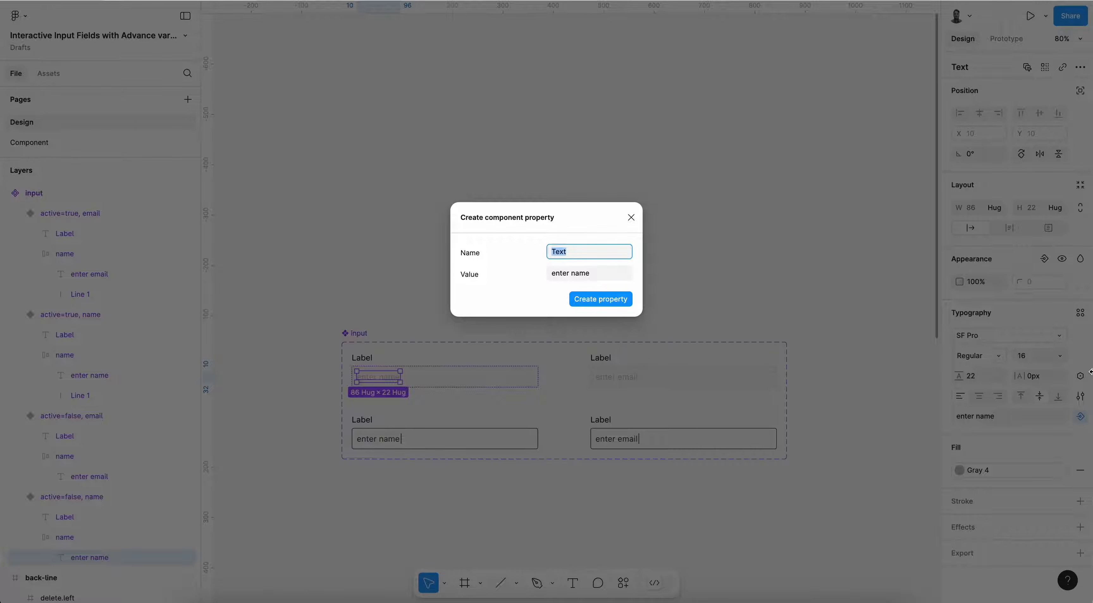
left_click(631, 217)
left_click(1081, 376)
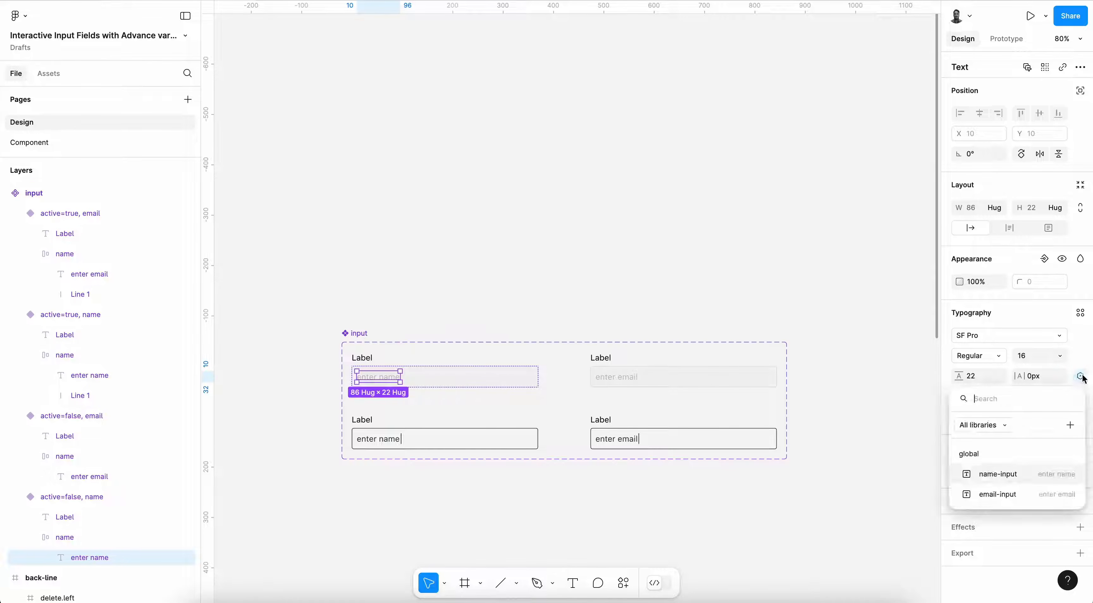
left_click(1003, 480)
left_click(379, 440, "super")
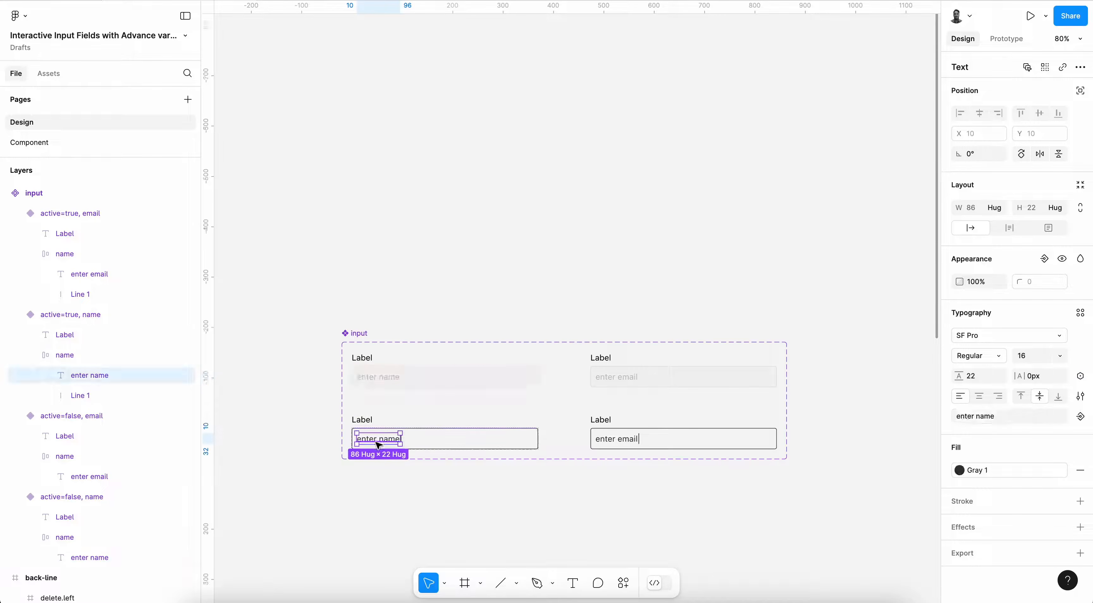
left_click(1080, 376)
left_click(1007, 476)
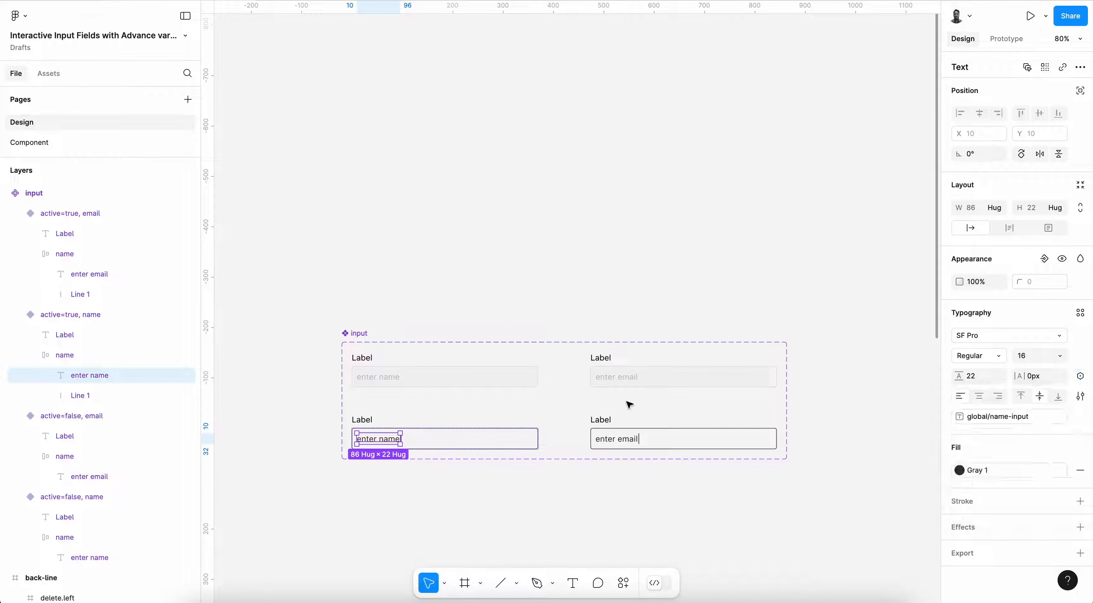
- Bind the placeholder text of both the greyed and the outlined email field variants to the email-input variable
left_click(626, 379, "super")
left_click(1081, 376)
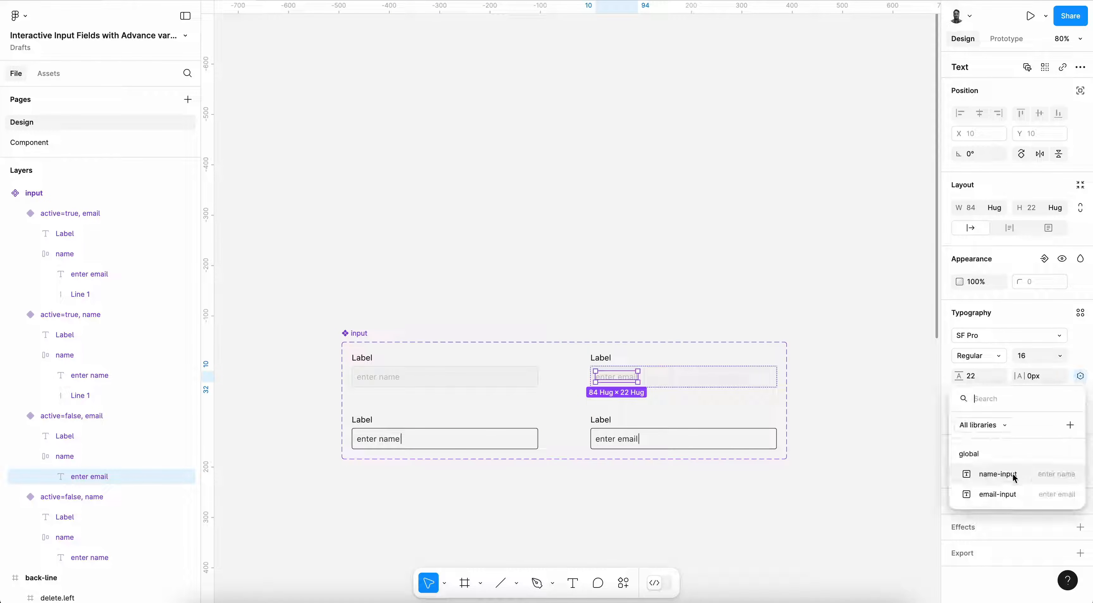
left_click(999, 494)
left_click(613, 442, "super")
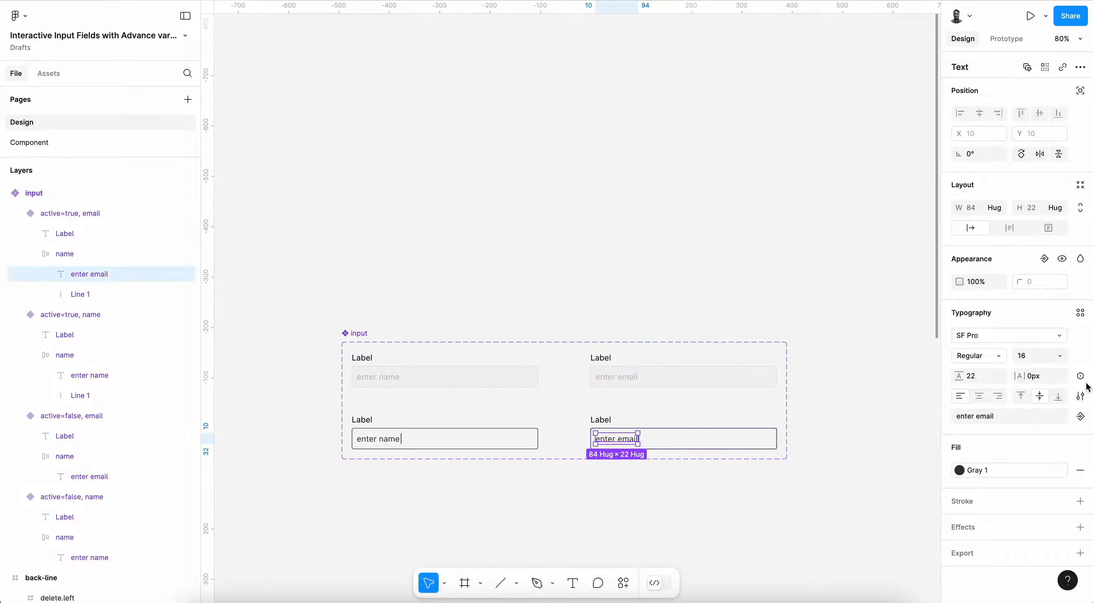
left_click(1081, 376)
left_click(1001, 493)
left_click(653, 312)
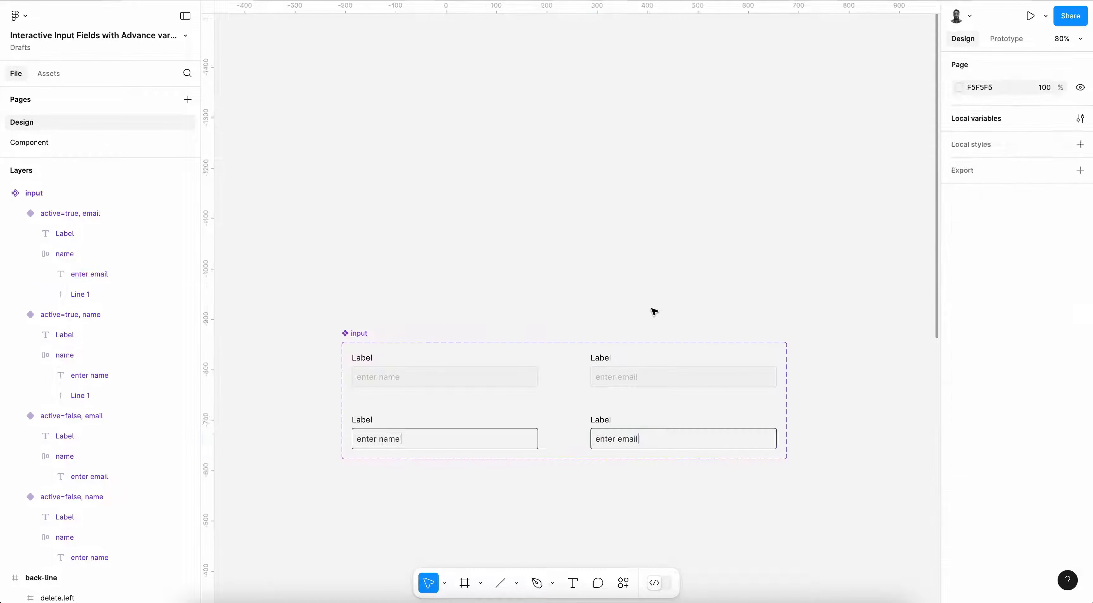
- Inspect the variable binding of the greyed name field's placeholder text and the properties of its variant
left_click(380, 382, "super")
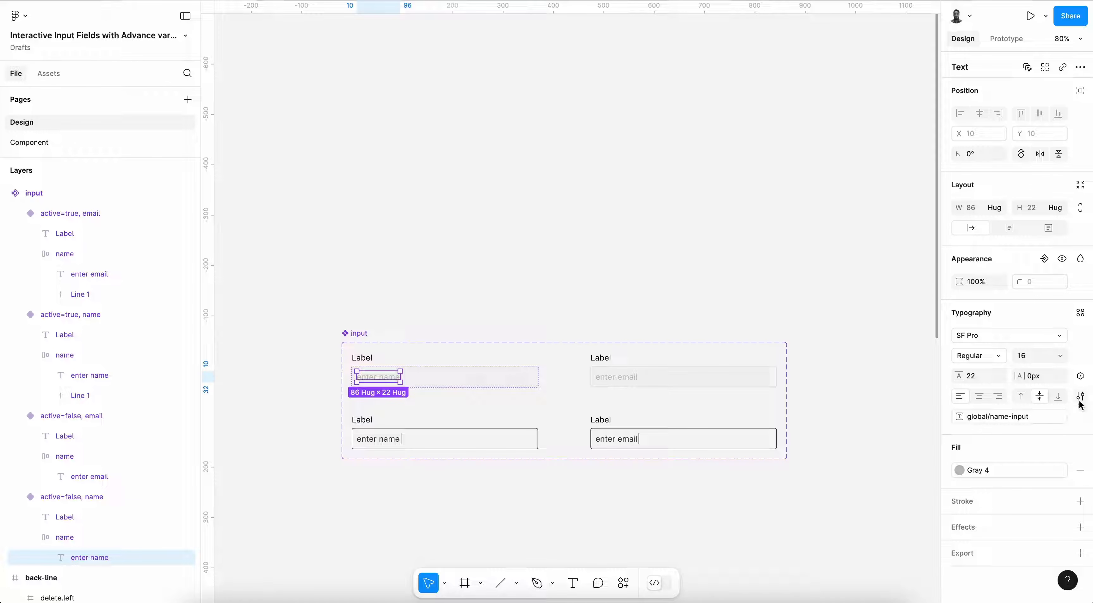
left_click(383, 371)
left_click(614, 258)
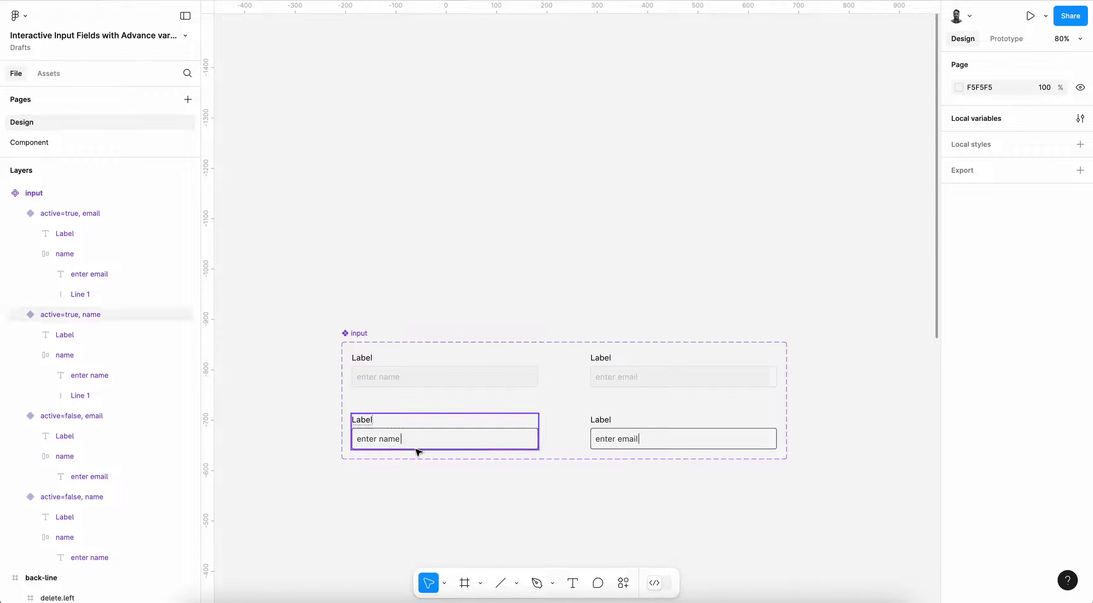
left_click(378, 378, "super")
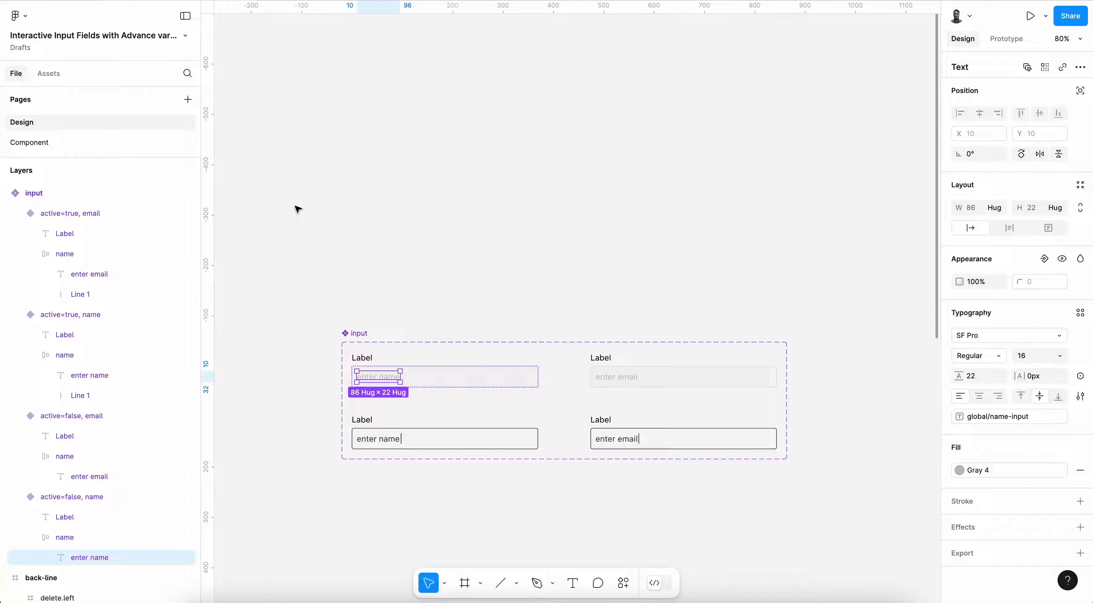
left_click(471, 250)
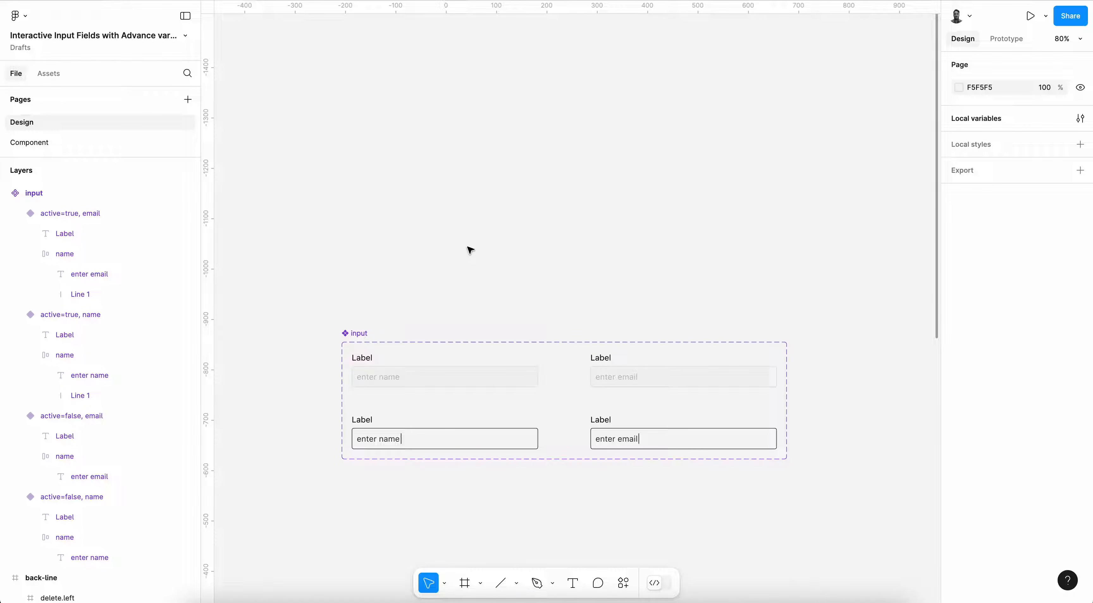
scroll(471, 250, "down", 5)
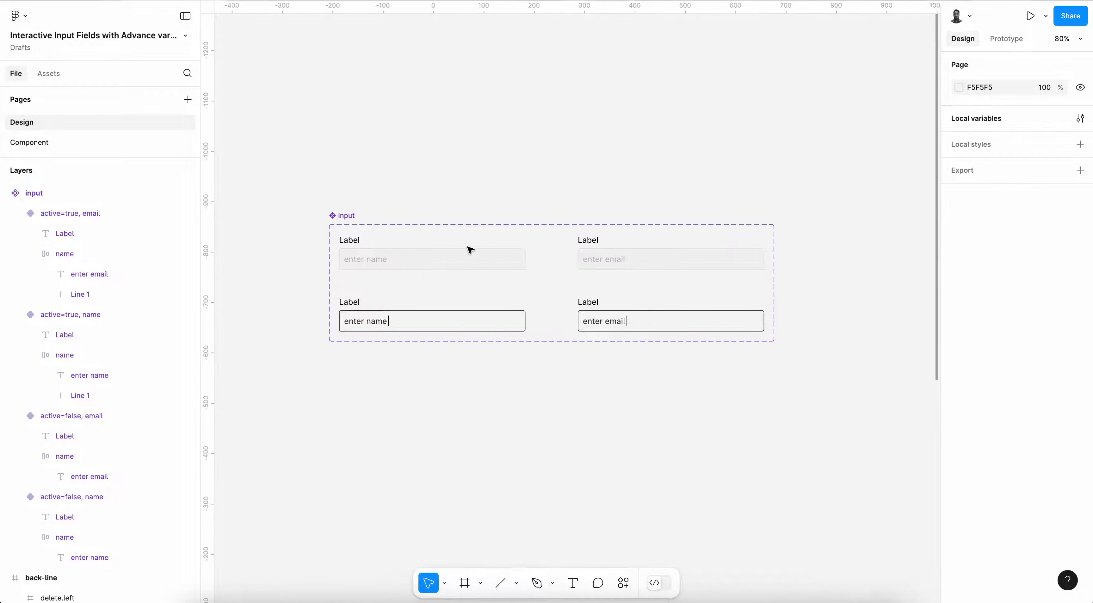
left_click(452, 270)
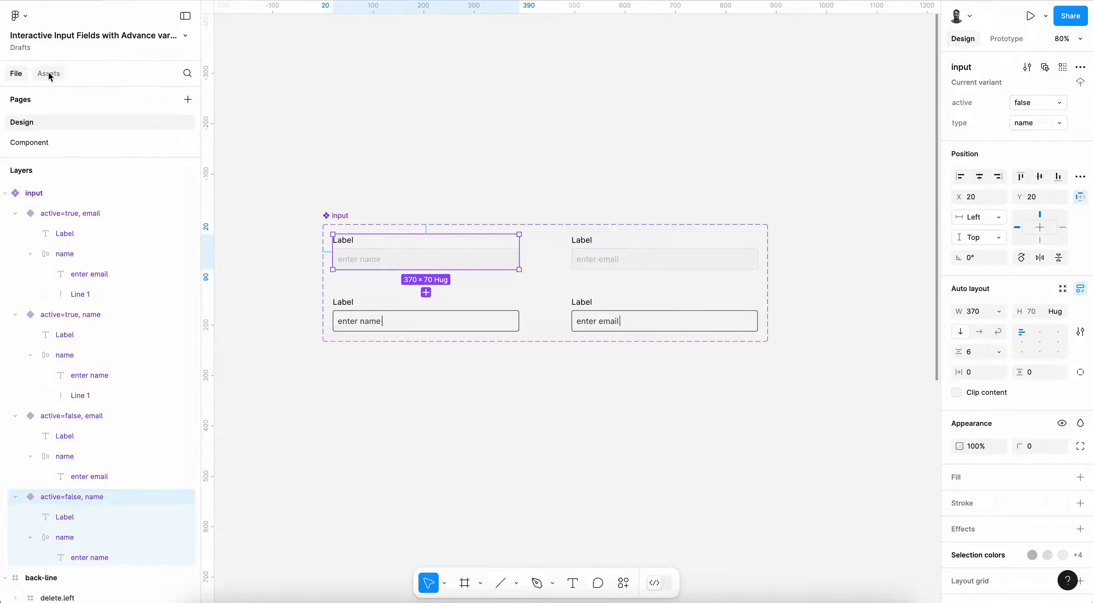
key("Escape")
key("Escape")
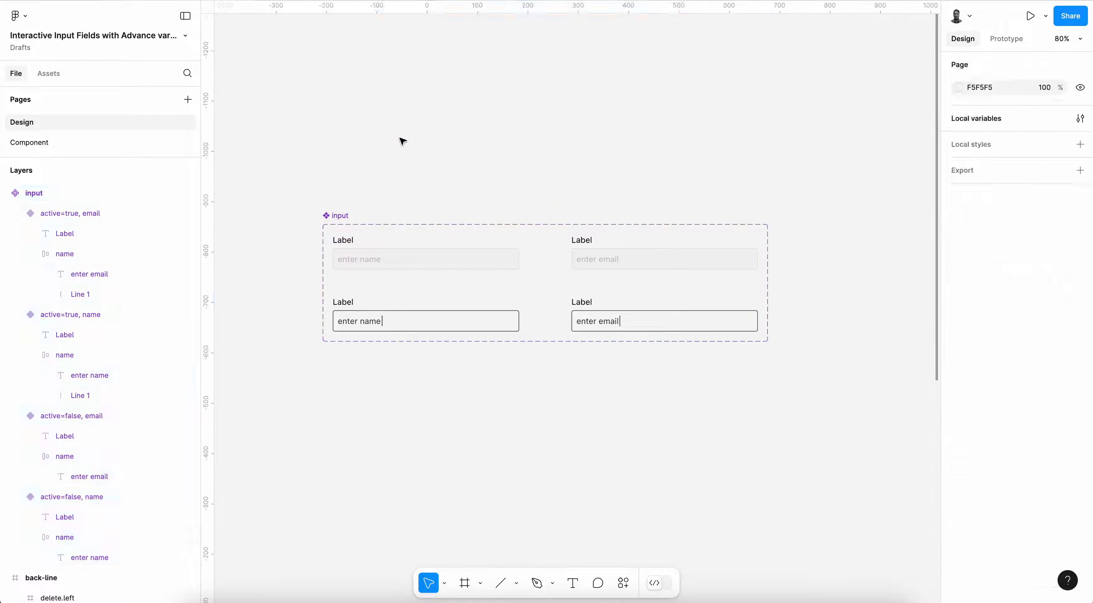
- Move the input component set from the Design page to the Component page
left_click(340, 216)
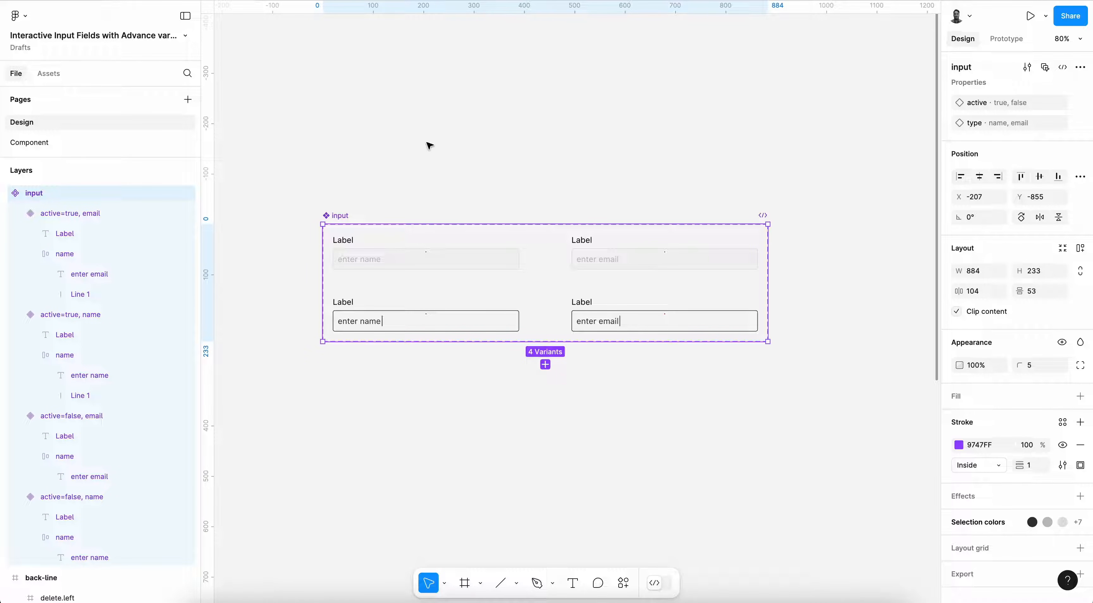
left_click(429, 146)
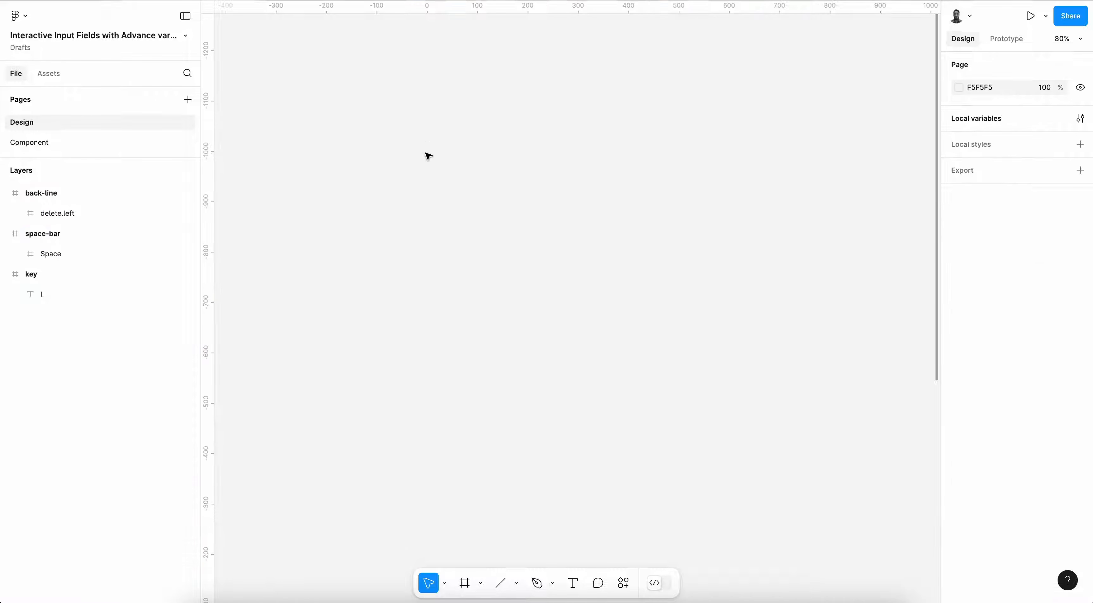
left_click(51, 141)
key("super+v")
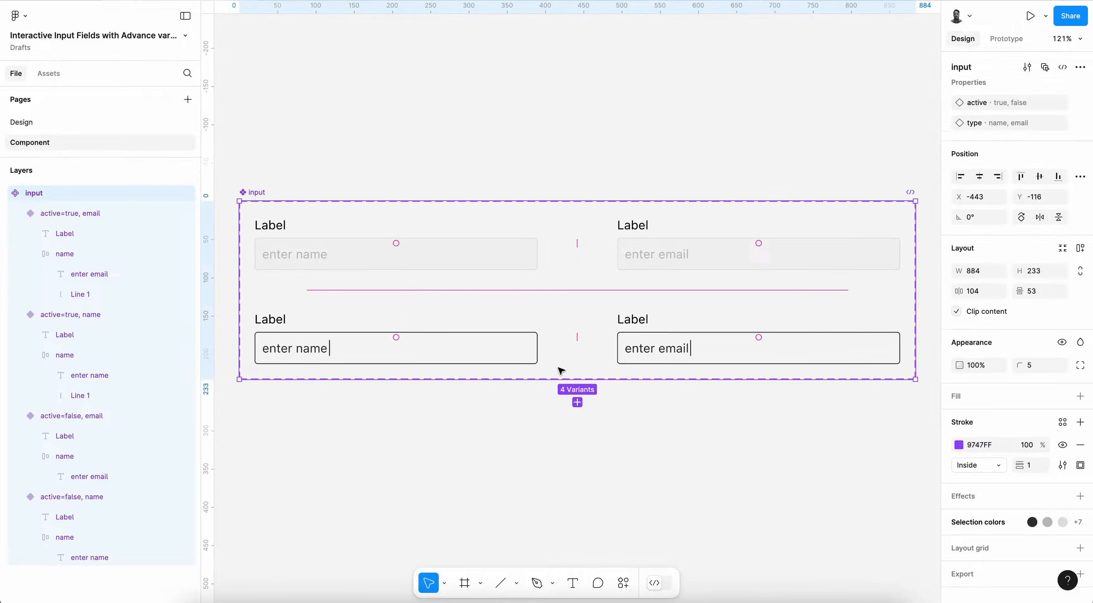
- Copy the greyed name variant of the input component set on the Component page
scroll(641, 174, "down", 2)
left_click(521, 150)
left_click(417, 248)
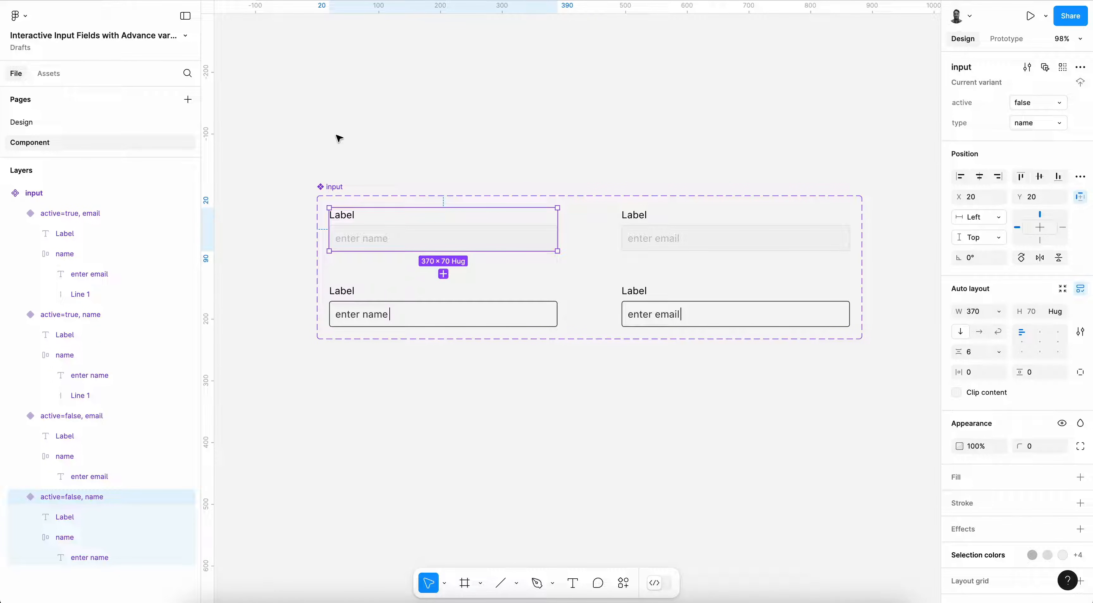
- Add an iPhone 14 & 15 Pro Max frame to the Design page and name it design
left_click(83, 124)
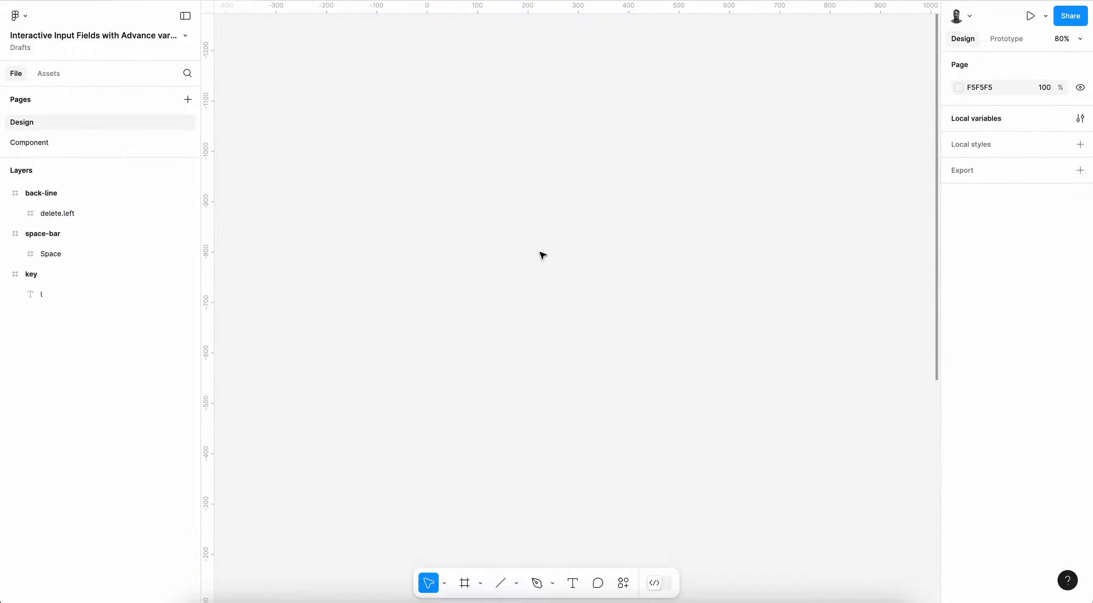
key("f")
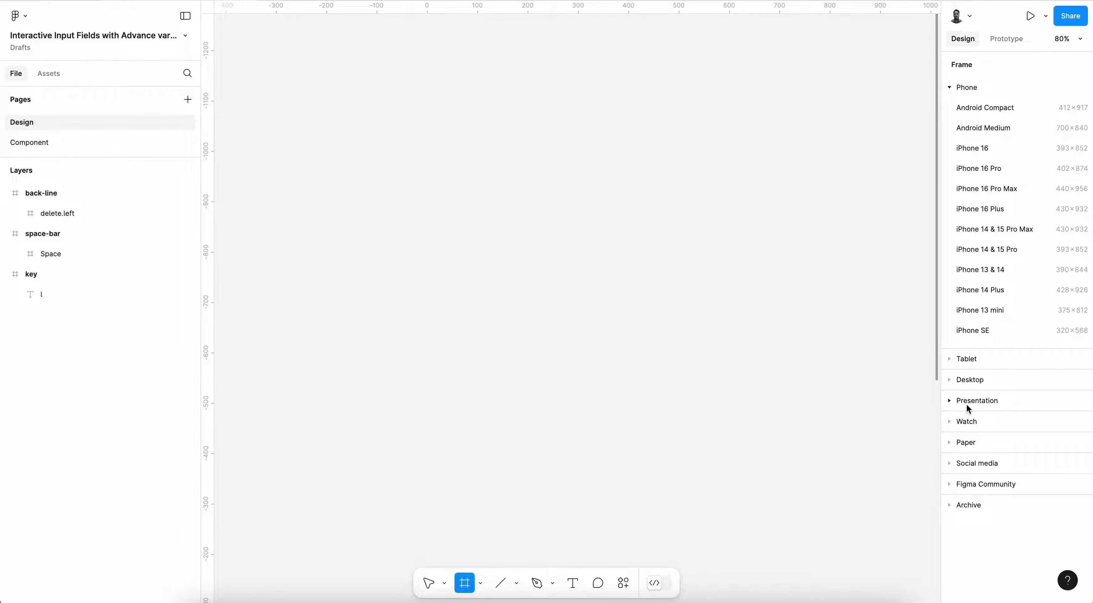
left_click(1014, 231)
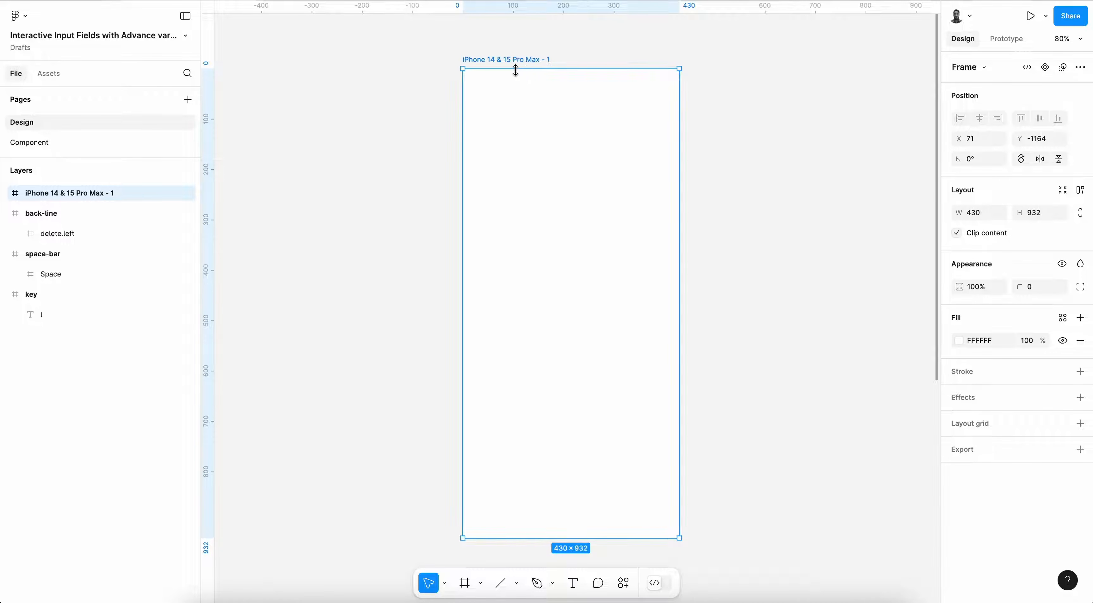
double_click(480, 59)
type("design")
key("Return")
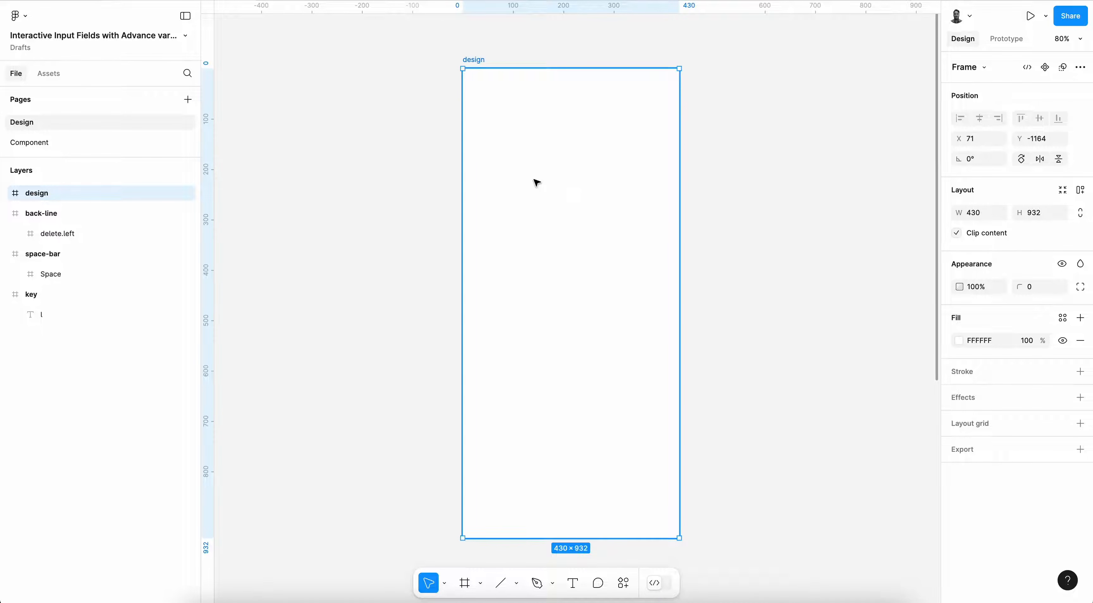
- Paste the name input into the design frame, centre it horizontally and move it down to Y 235
key("ctrl+v")
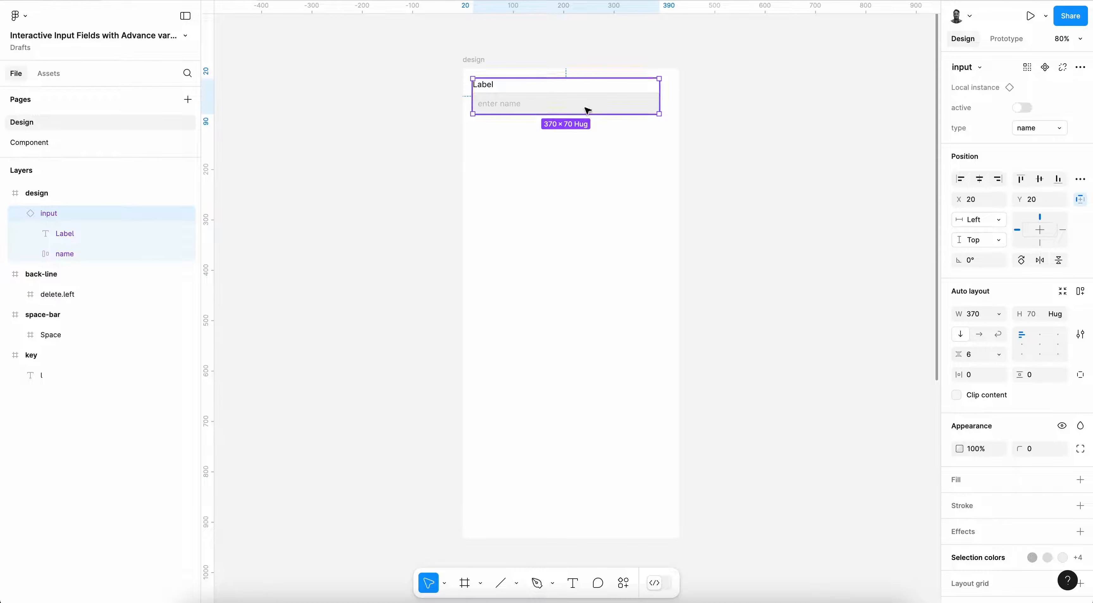
left_click(980, 178)
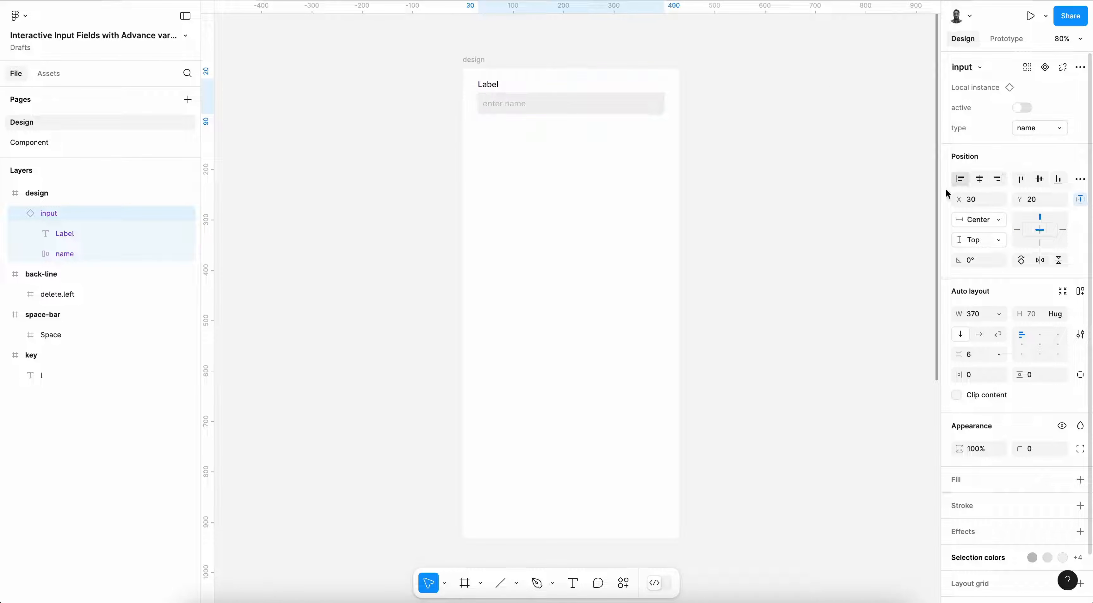
left_click_drag(625, 103, 628, 212)
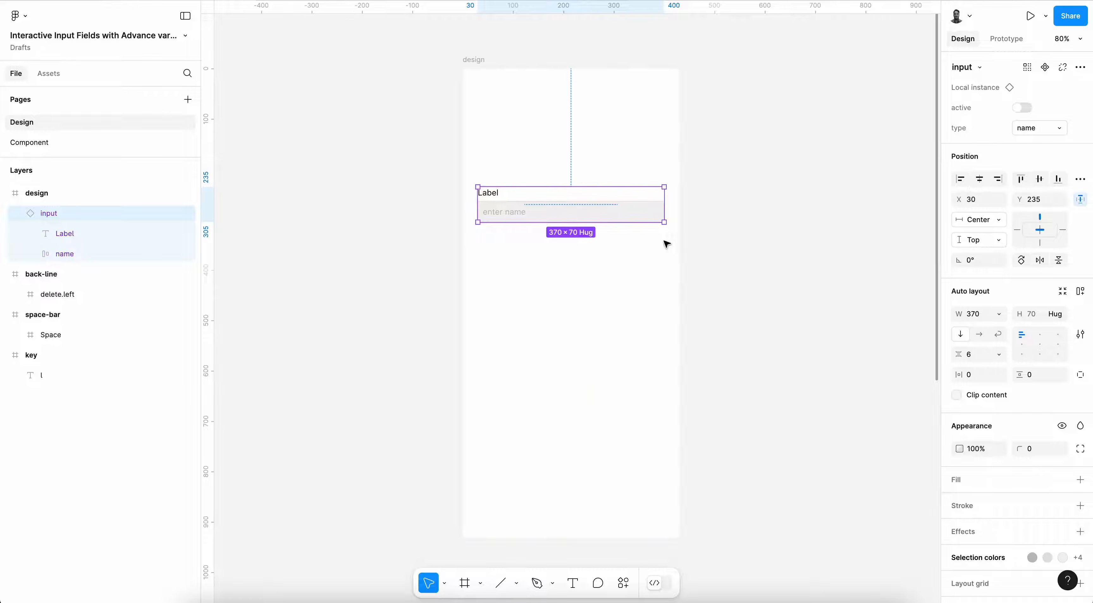
- Duplicate the name input directly below at Y 329 and set the copy's type to email
left_click_drag(642, 218, 643, 265)
left_click(1035, 124)
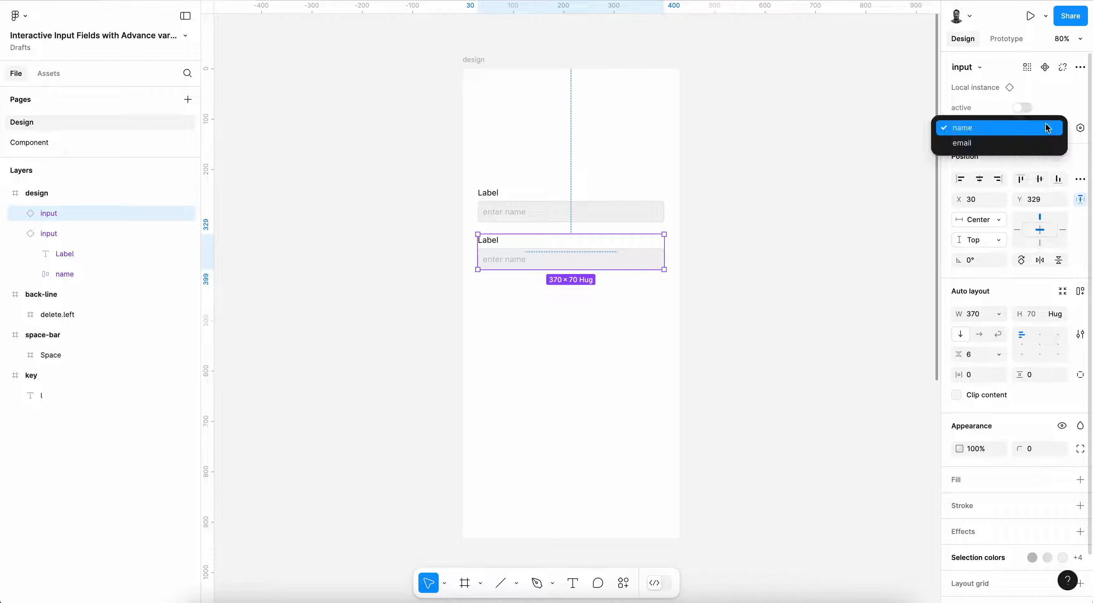
left_click(1017, 144)
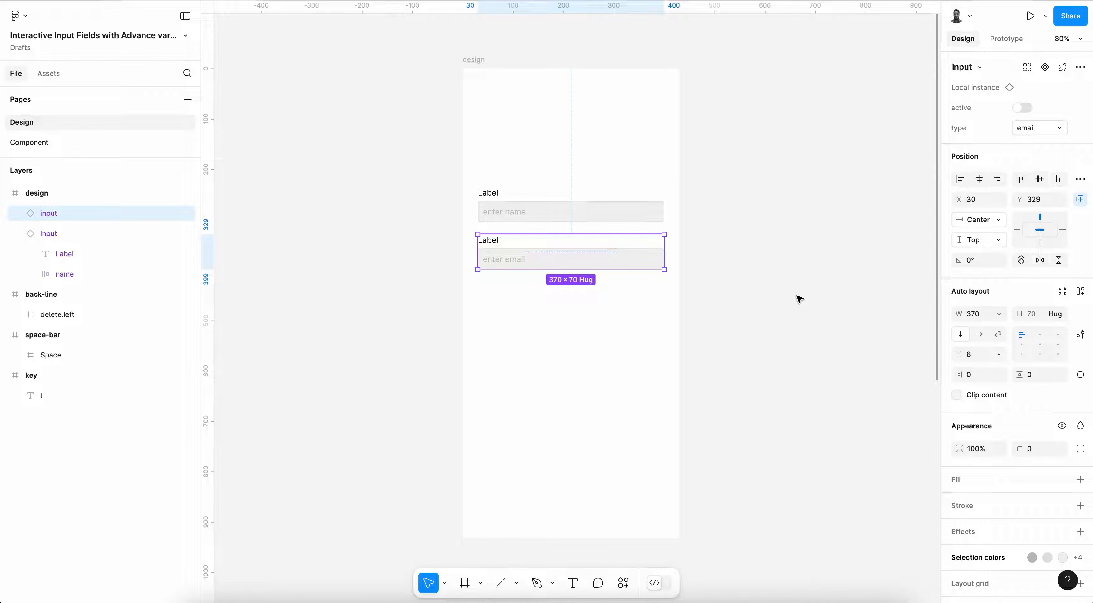
- Bind the active property of the name input to name_active and that of the email input to email_active
left_click(622, 208)
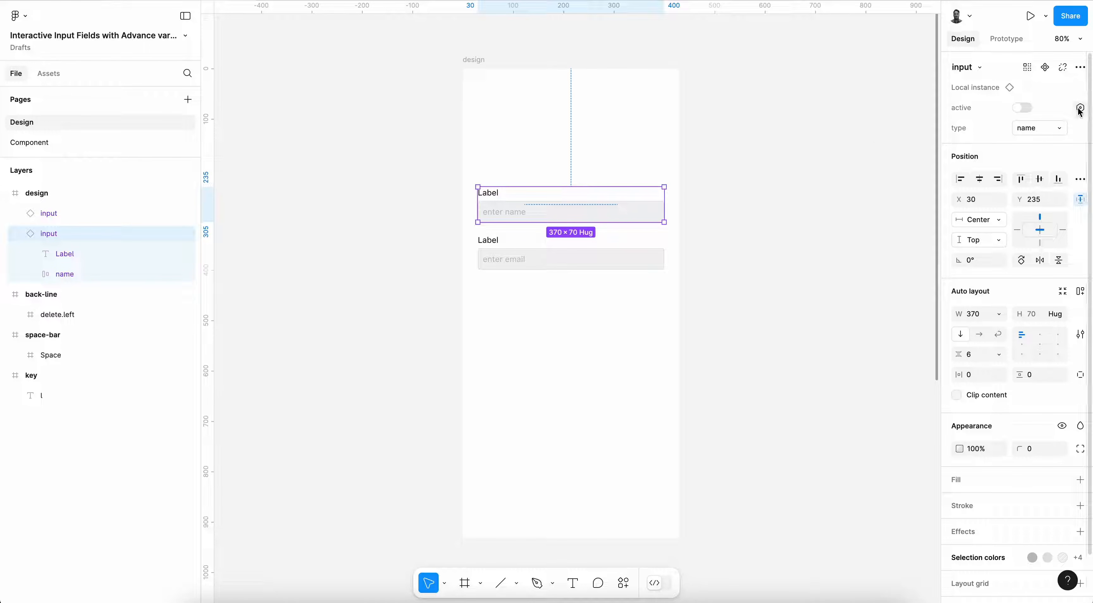
left_click(1080, 108)
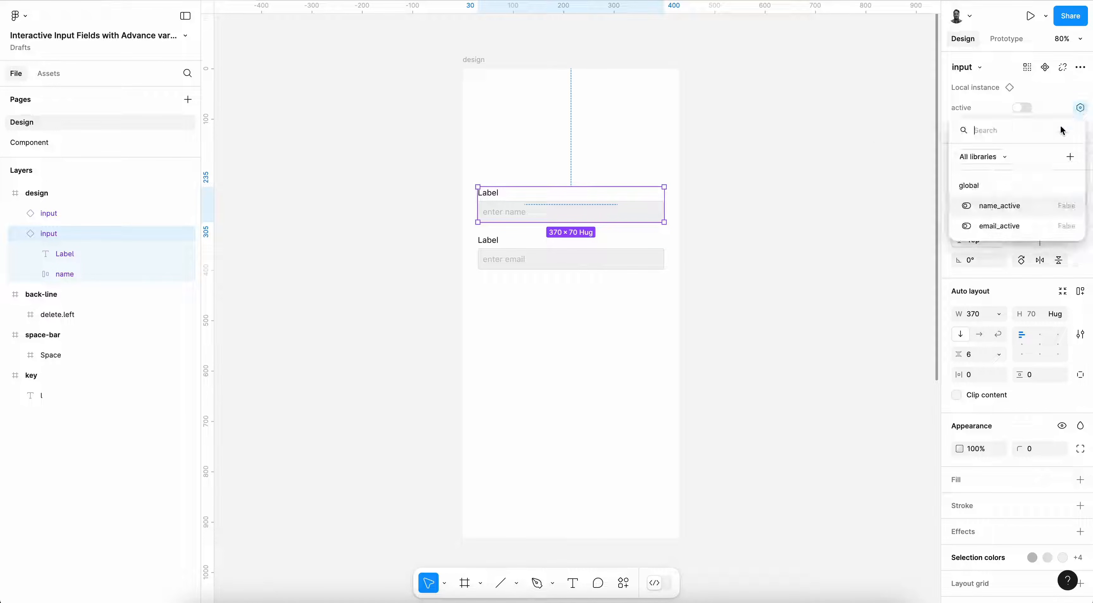
left_click(1008, 206)
left_click(645, 258)
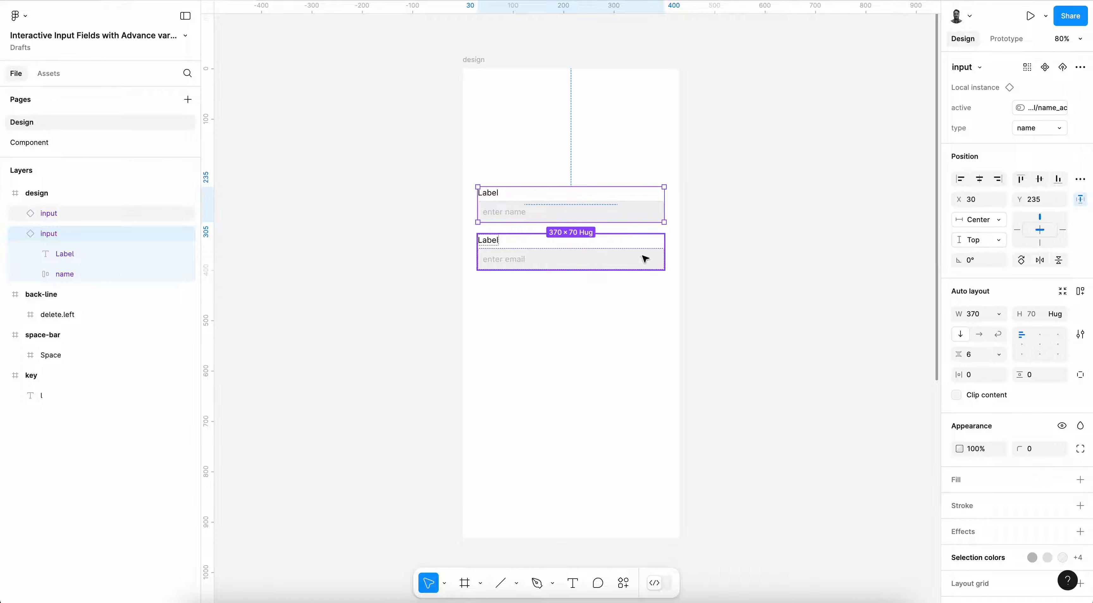
left_click(1080, 108)
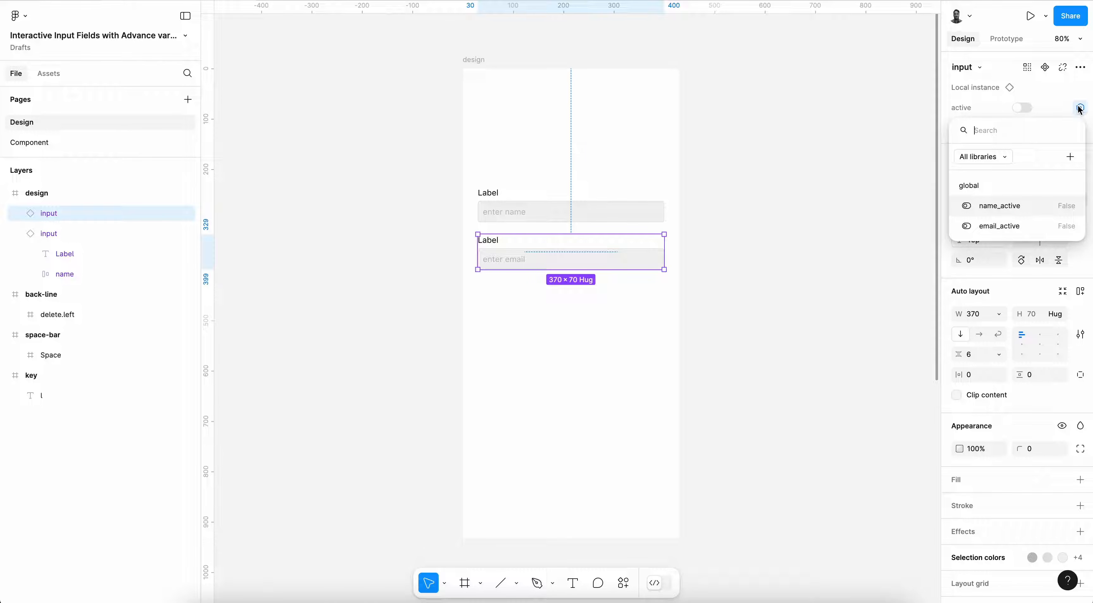
left_click(1001, 226)
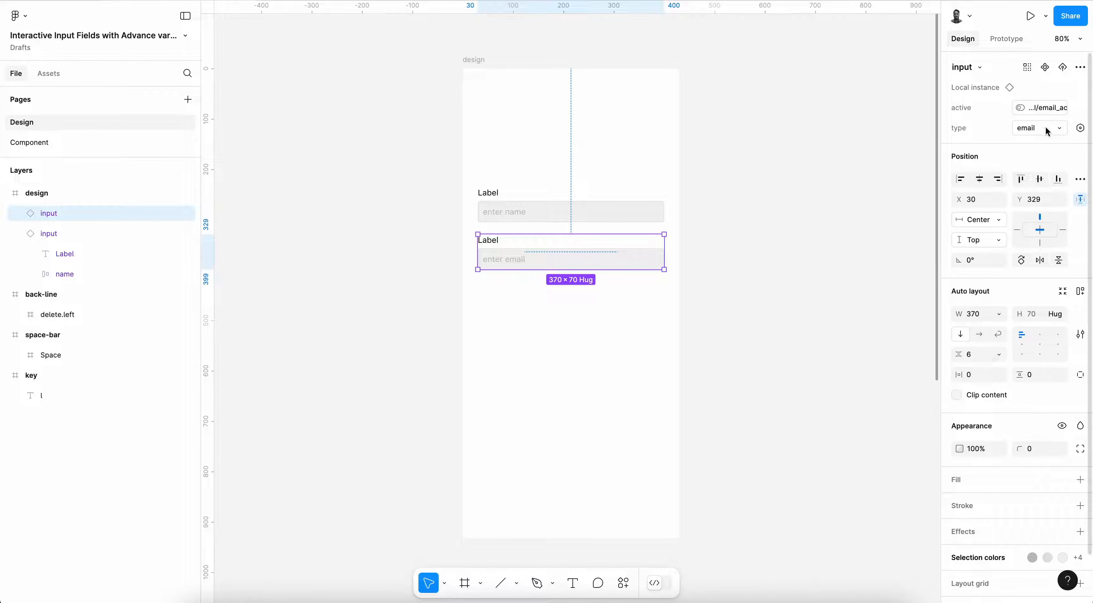
- Change the label above the name field to "Enter full name"
left_click(489, 193)
double_click(490, 192)
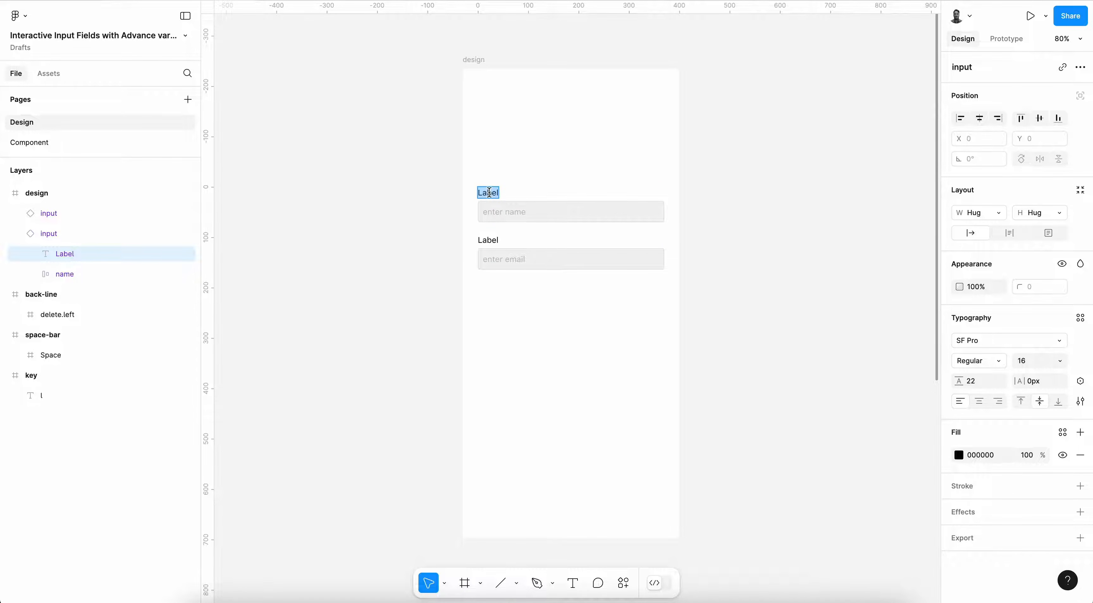
type("You")
type("r")
type("Enter")
key("alt+shift+Right")
type("full name")
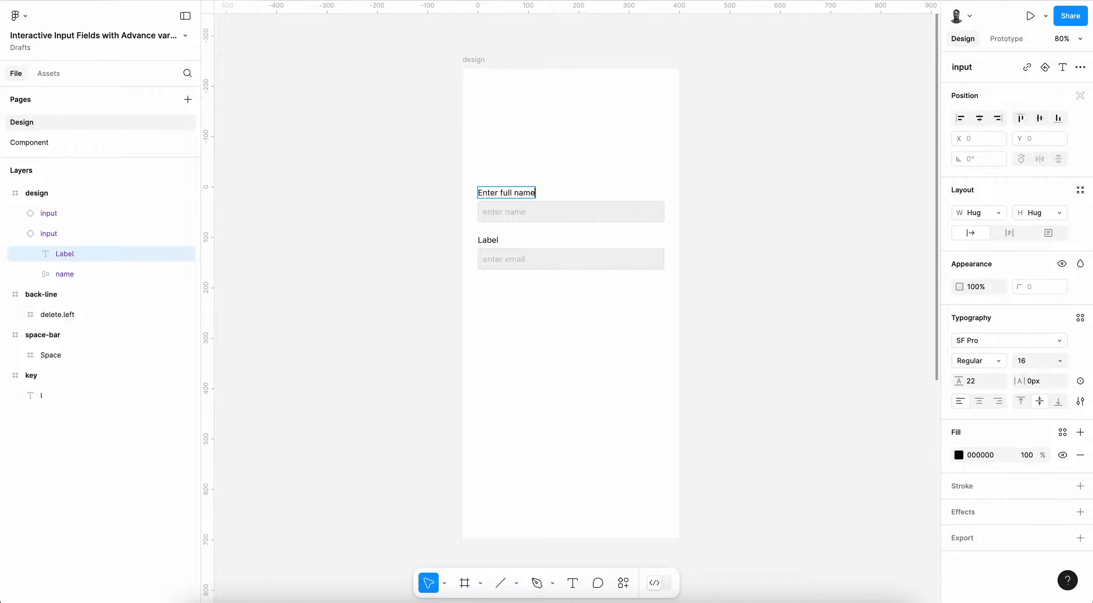
- Copy the name field's label text to the email field's label and change it to "Enter full email"
key("ctrl+a")
key("ctrl+c")
double_click(486, 240)
key("ctrl+v")
key("alt+shift+Left")
type("email")
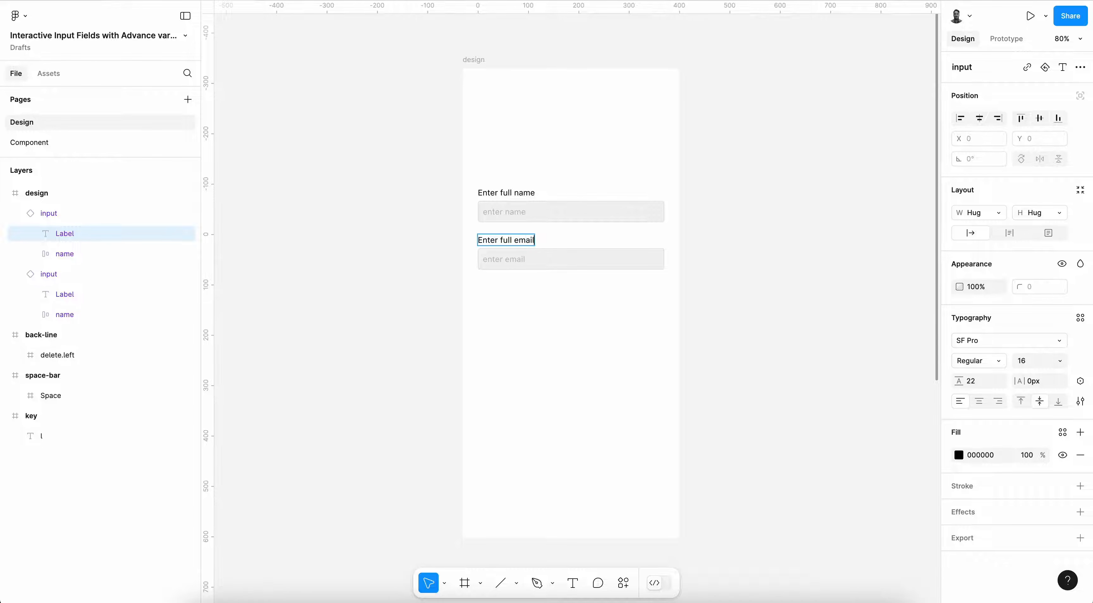
left_click(782, 232)
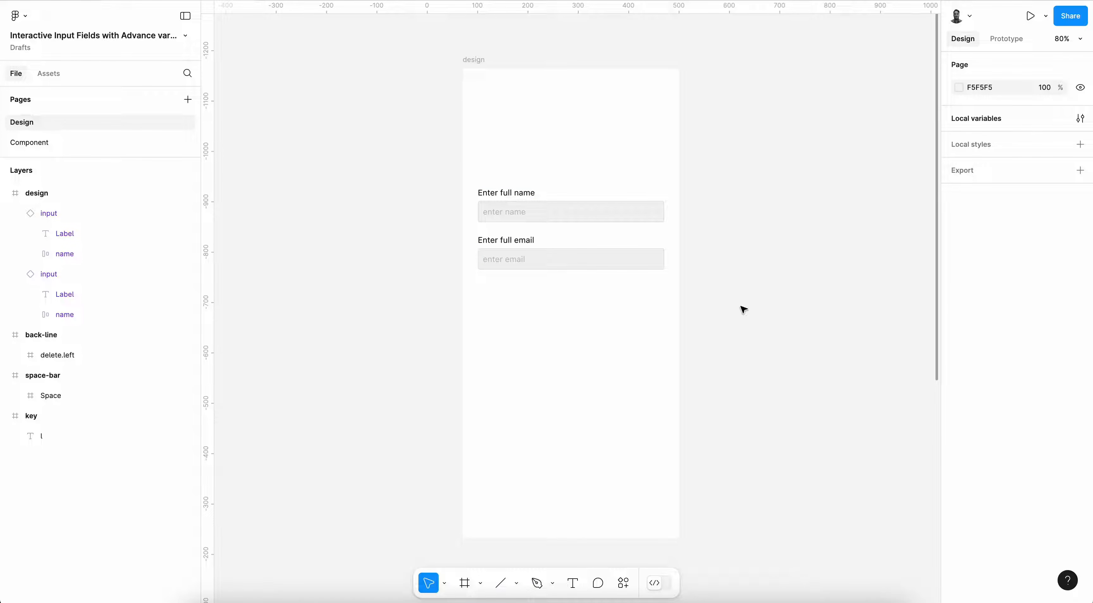
- Wrap both inputs in the design frame in an auto layout frame and rename it container
left_click_drag(496, 171, 611, 312)
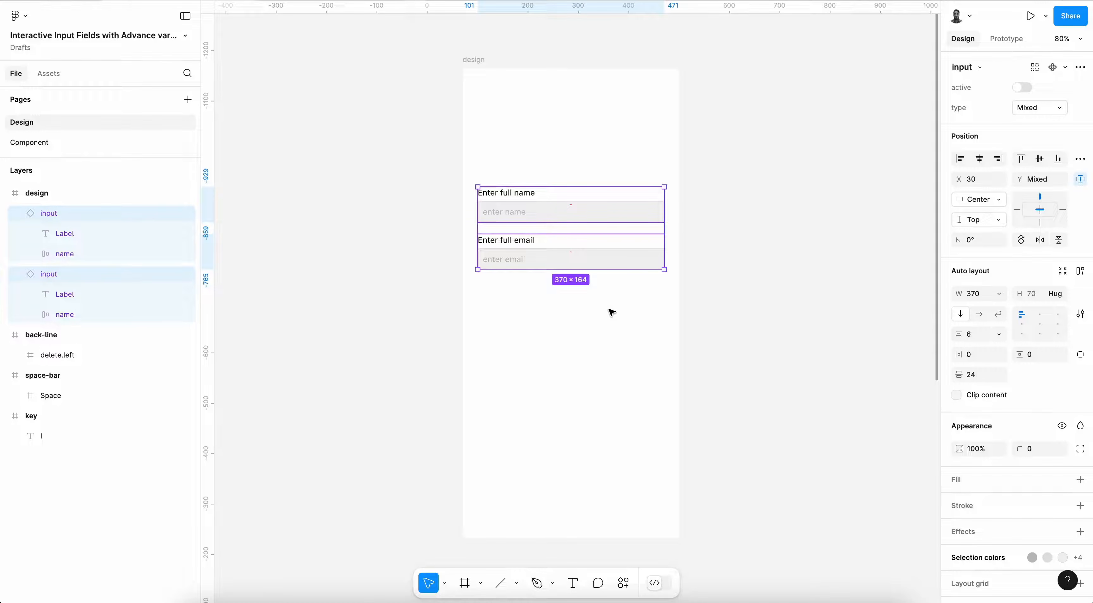
key("shift+a")
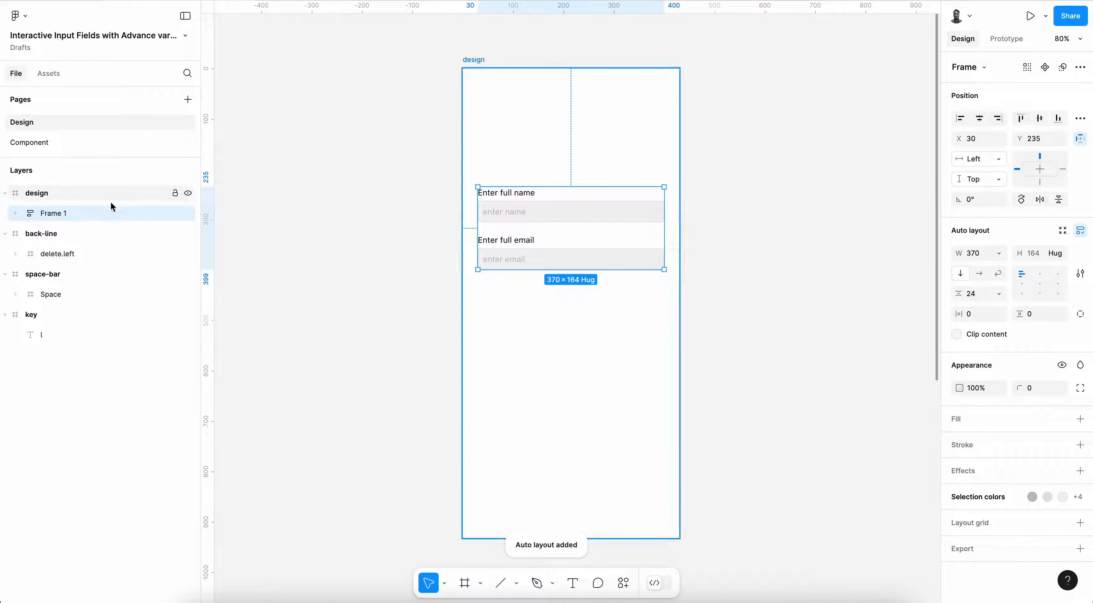
double_click(53, 213)
type("container")
key("Return")
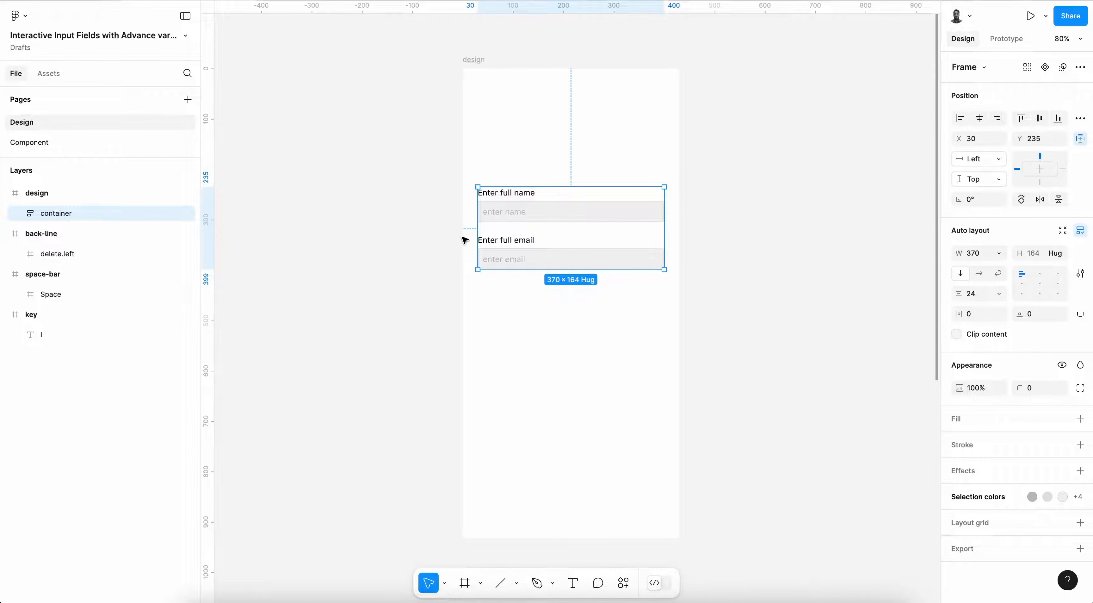
left_click(423, 251)
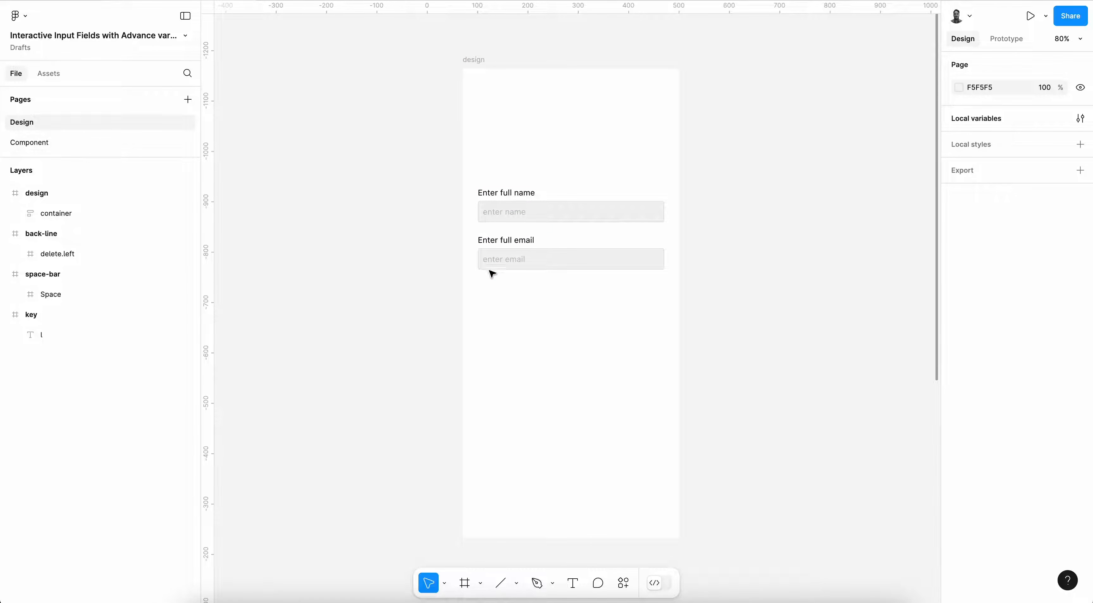
- Move the back-line, space-bar and key frames from the Design page to the Component page
left_click(50, 146)
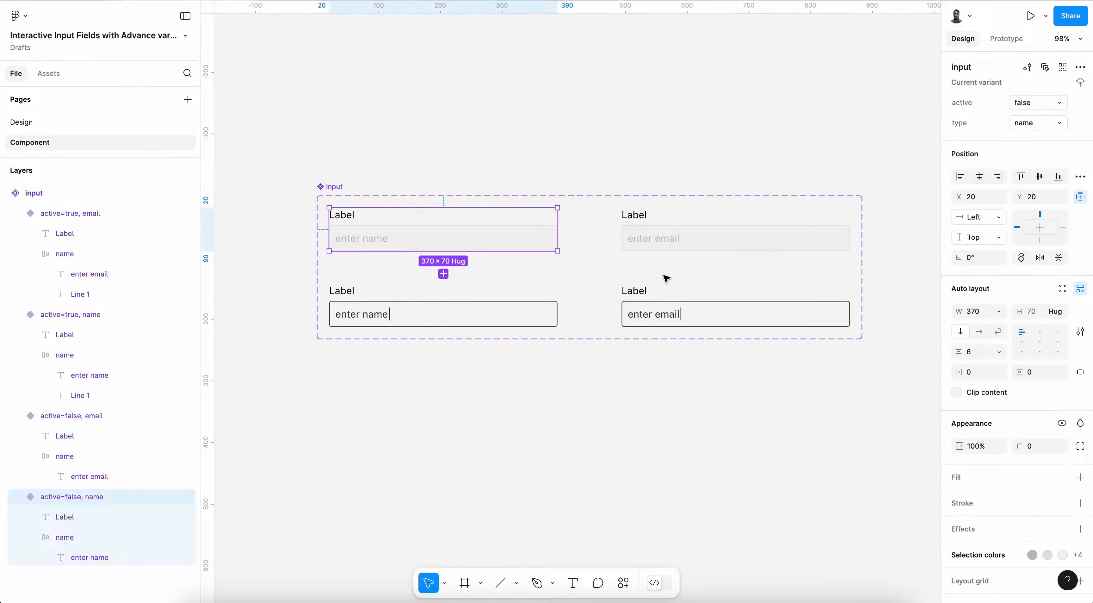
left_click(582, 144)
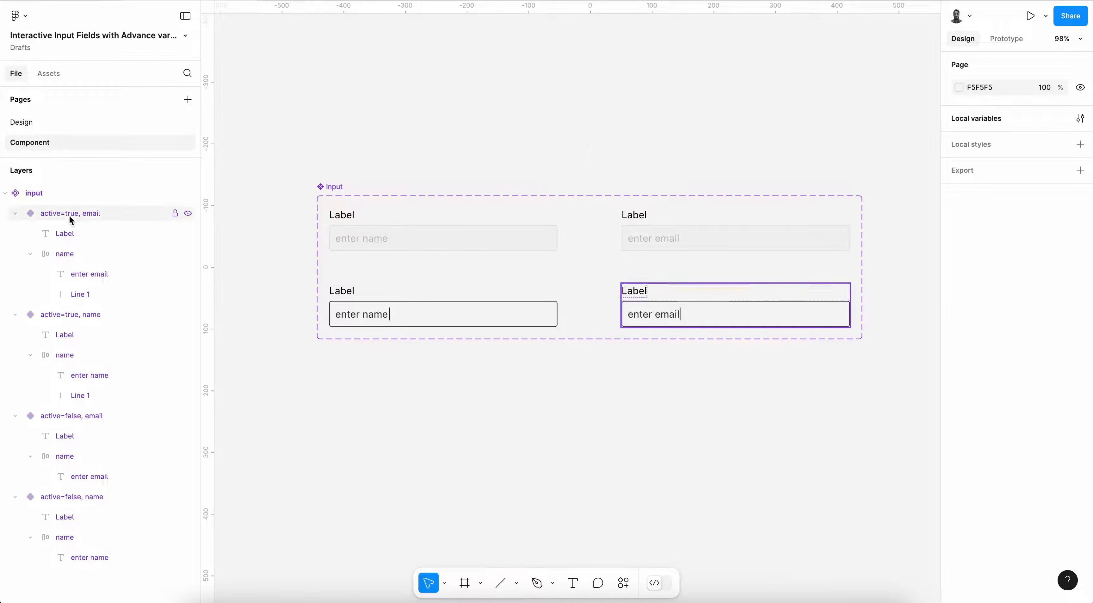
left_click(6, 194)
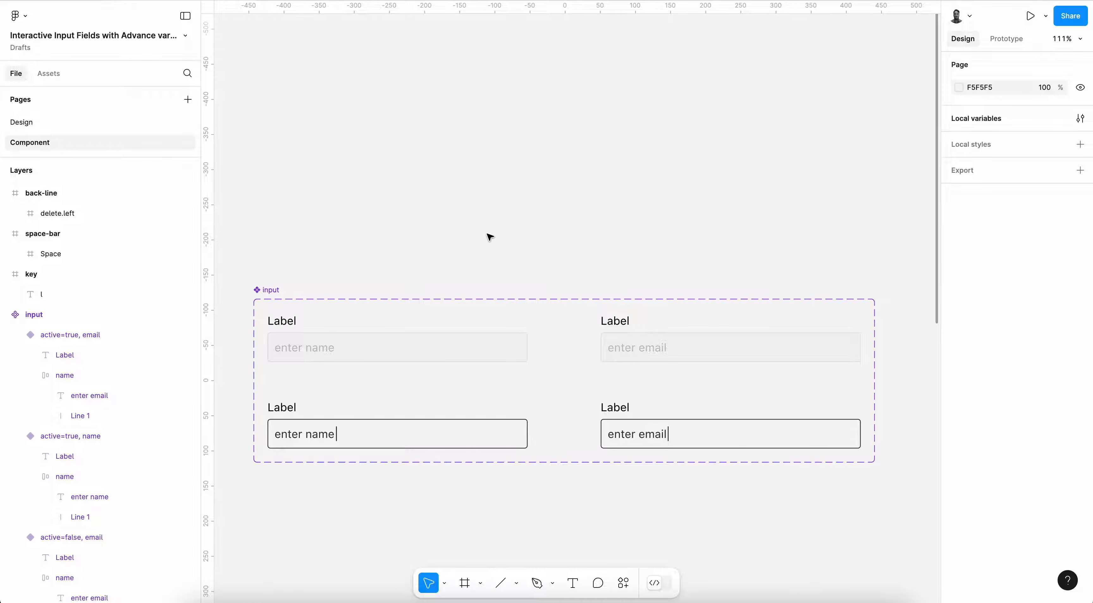
- Shorten the name field's label on the Design page to "Enter name"
left_click(41, 120)
scroll(460, 258, "up", 3)
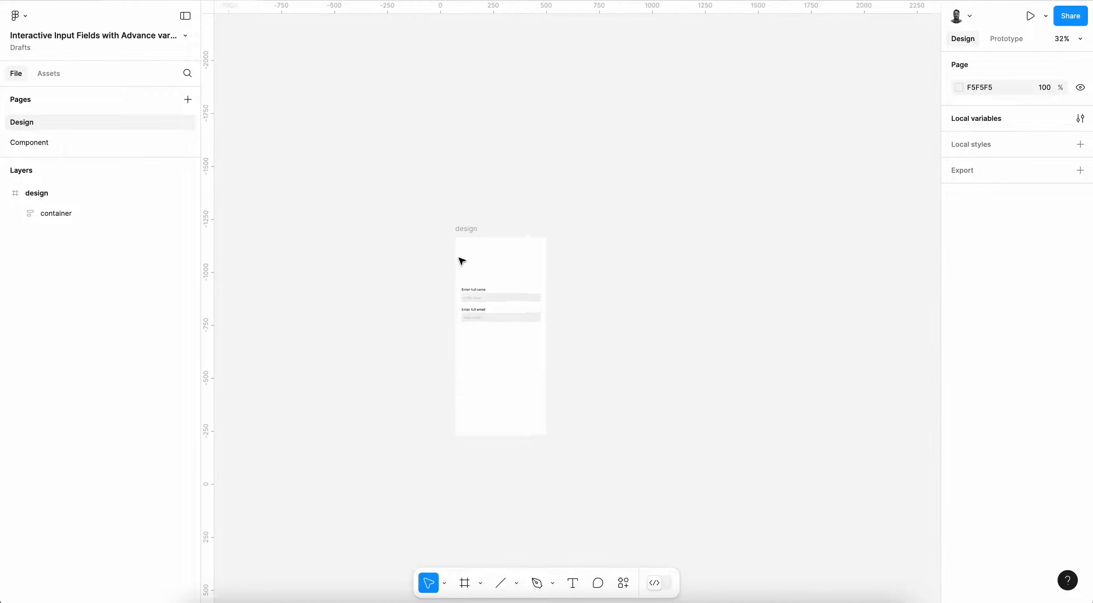
scroll(460, 259, "up", 10)
scroll(460, 258, "down", 4)
left_click(456, 236, "super")
double_click(456, 236)
left_click(455, 235)
left_click_drag(455, 229, 429, 230)
key("BackSpace")
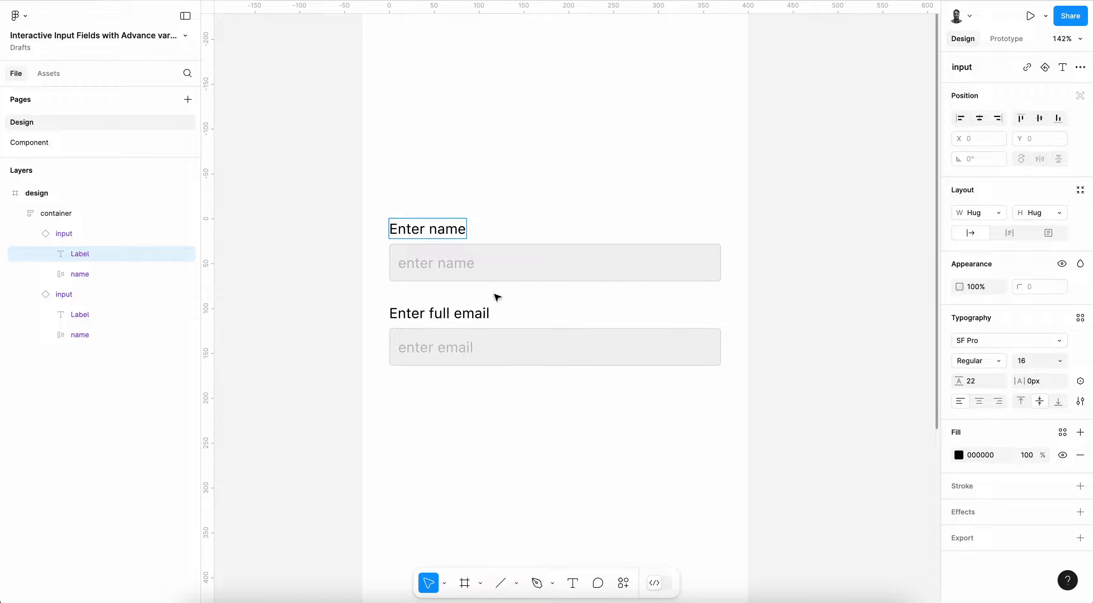
- Shorten the email field's label to "Enter email"
left_click_drag(454, 315, 428, 317)
key("BackSpace")
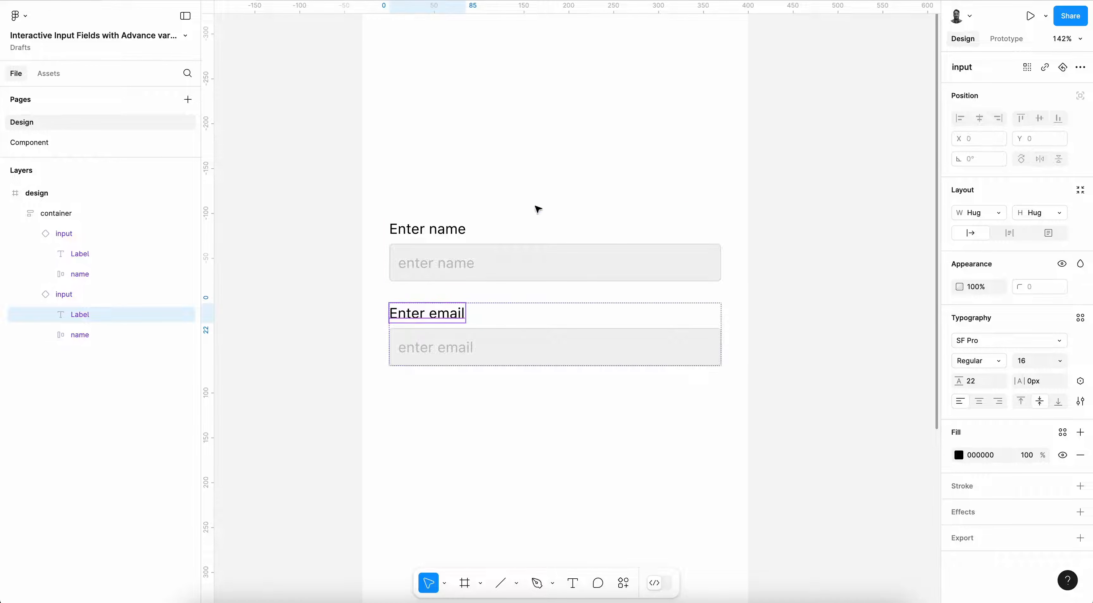
left_click(544, 190)
scroll(544, 191, "down", 2)
scroll(544, 192, "down", 3)
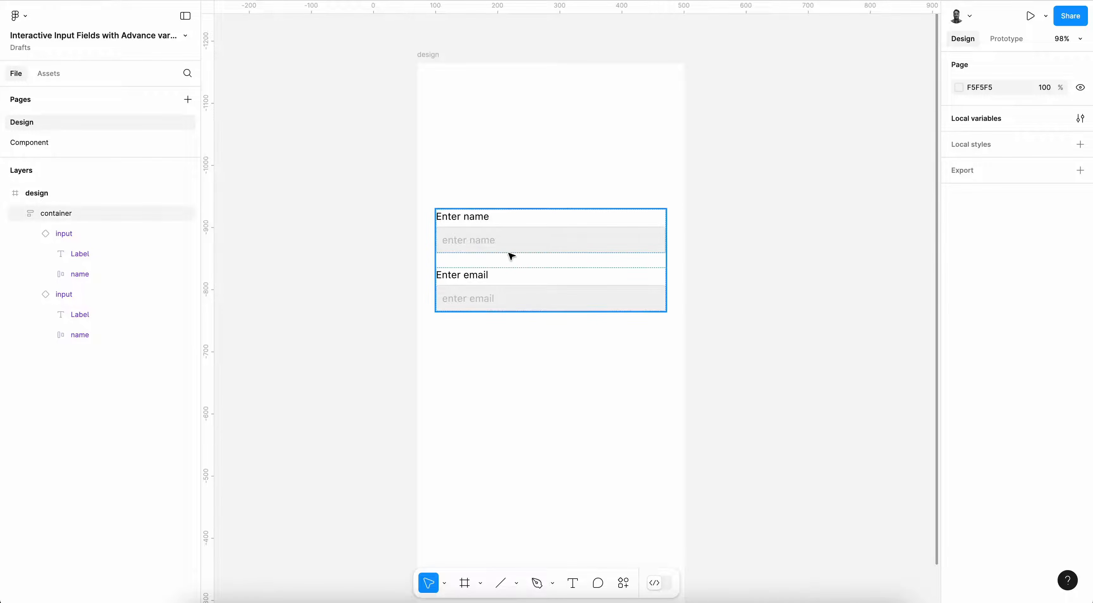
- Move the key frame on the Component page closer beneath the input component set, to Y 255
left_click(35, 143)
scroll(511, 289, "down", 2)
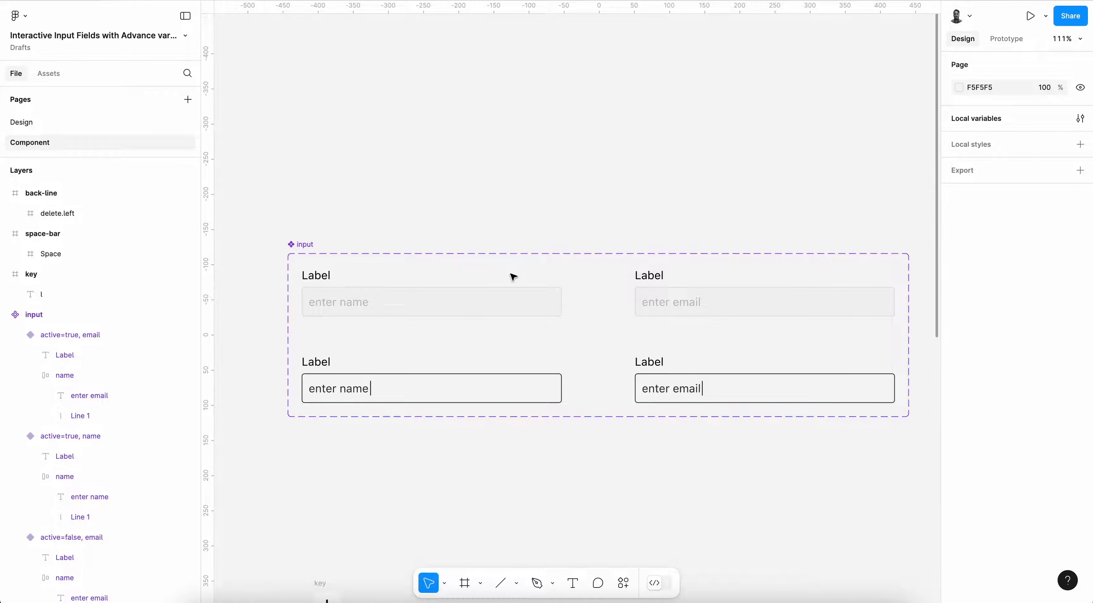
scroll(513, 276, "up", 2)
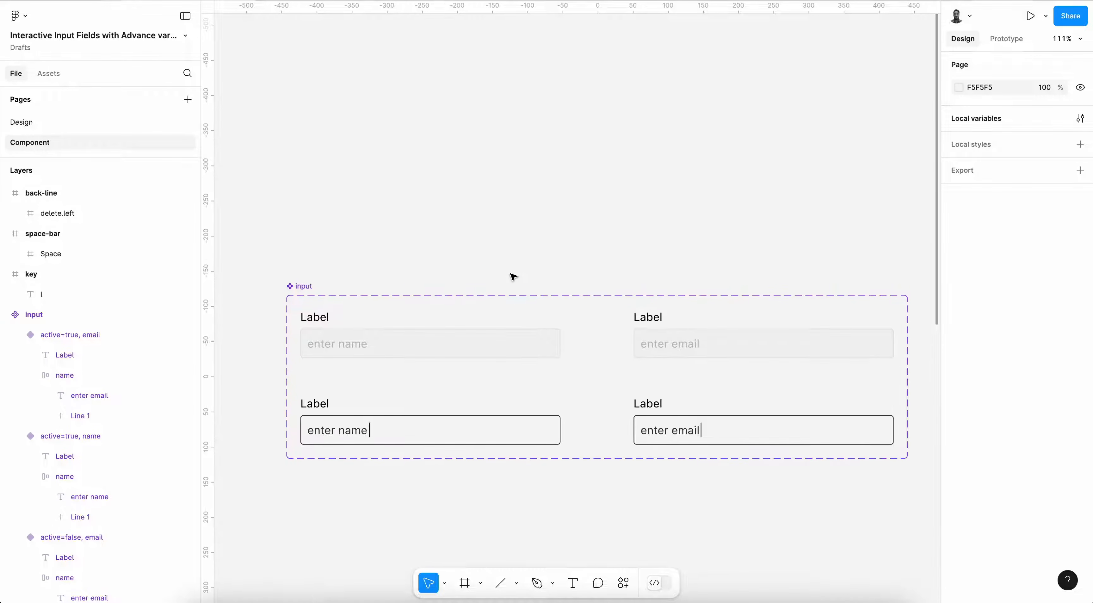
scroll(513, 276, "down", 1)
scroll(514, 276, "right", 1)
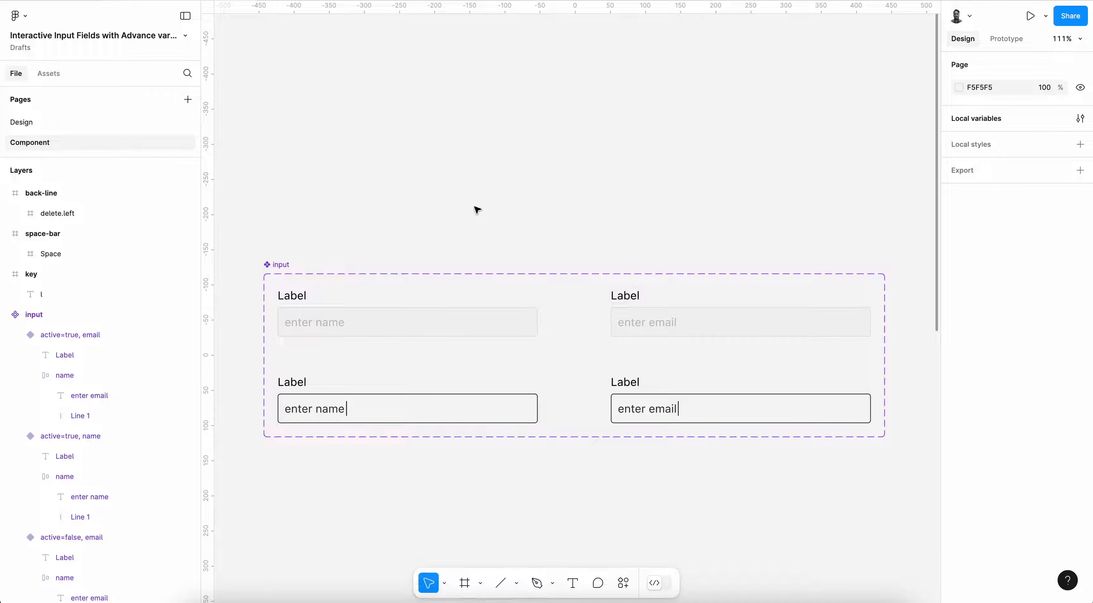
scroll(477, 209, "down", 5)
scroll(477, 210, "left", 2)
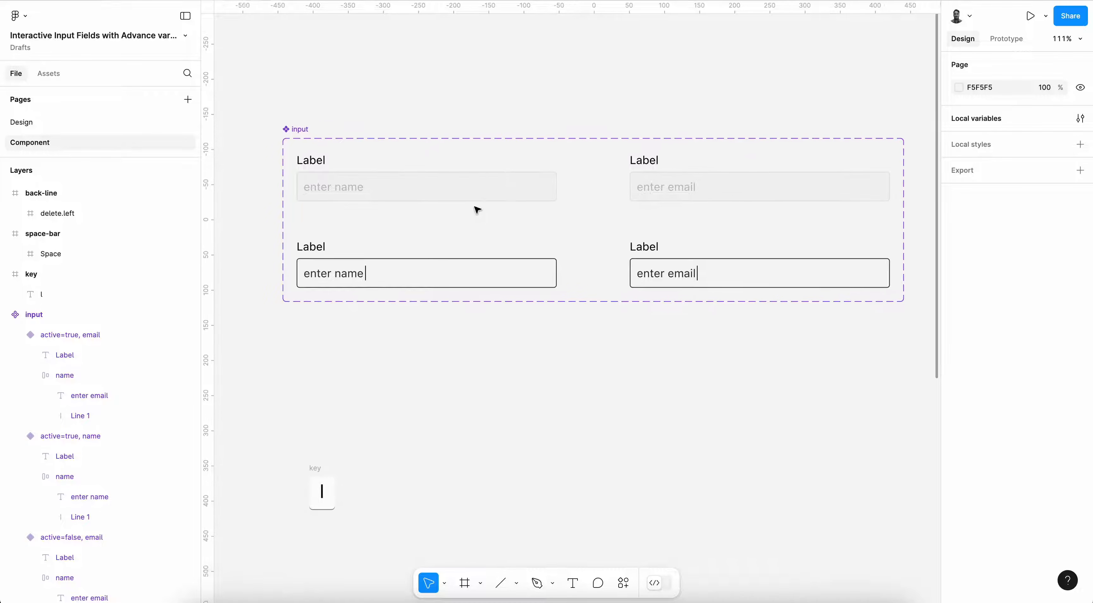
scroll(313, 469, "up", 3)
left_click_drag(359, 472, 359, 359)
scroll(359, 359, "up", 1)
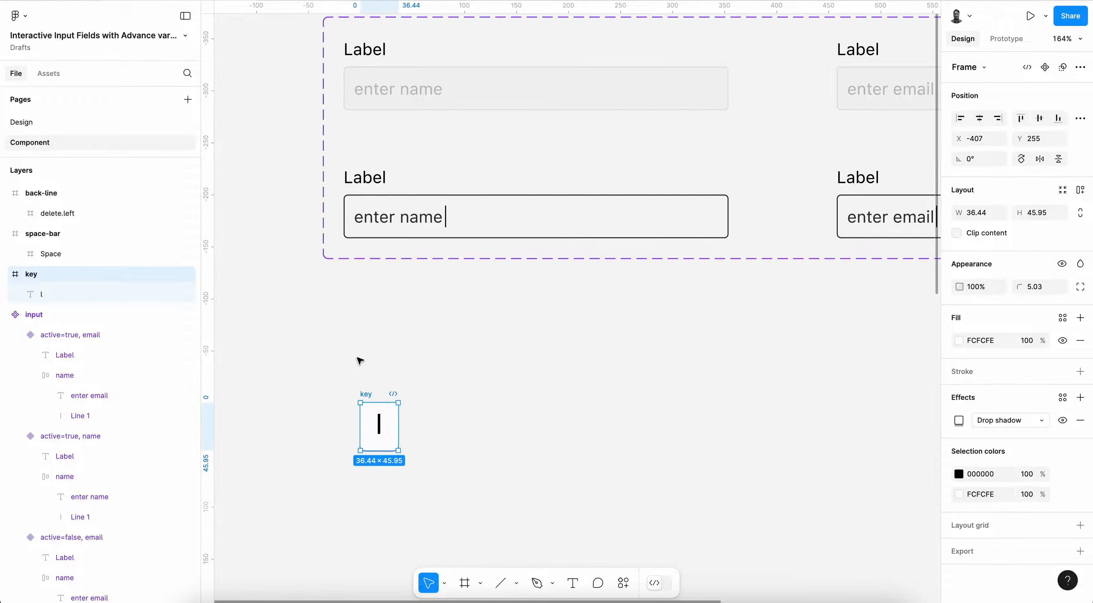
- Move the key frame to X -423, Y 231 and place a duplicate of it alongside at X -355
left_click_drag(371, 398, 353, 372)
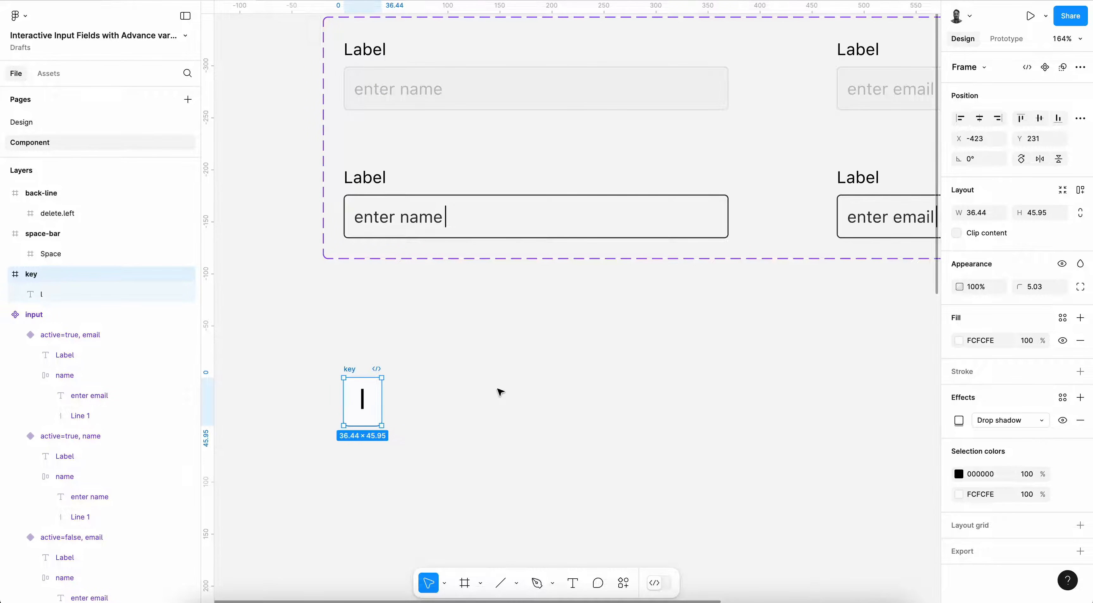
scroll(500, 391, "up", 2)
scroll(500, 391, "down", 1, "ctrl")
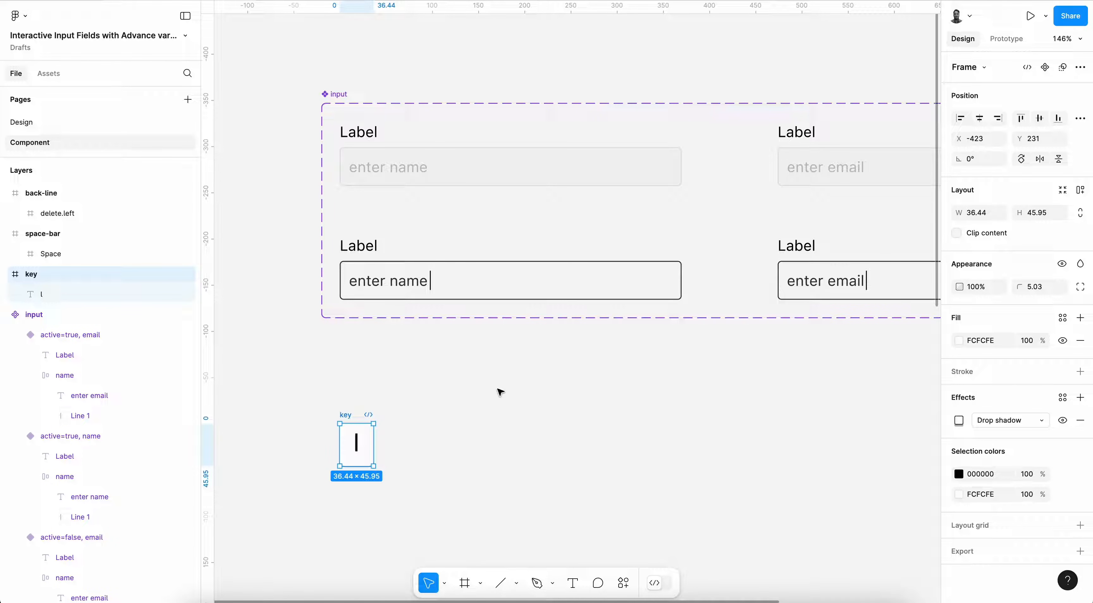
scroll(499, 391, "down", 1)
scroll(500, 391, "up", 2, "ctrl")
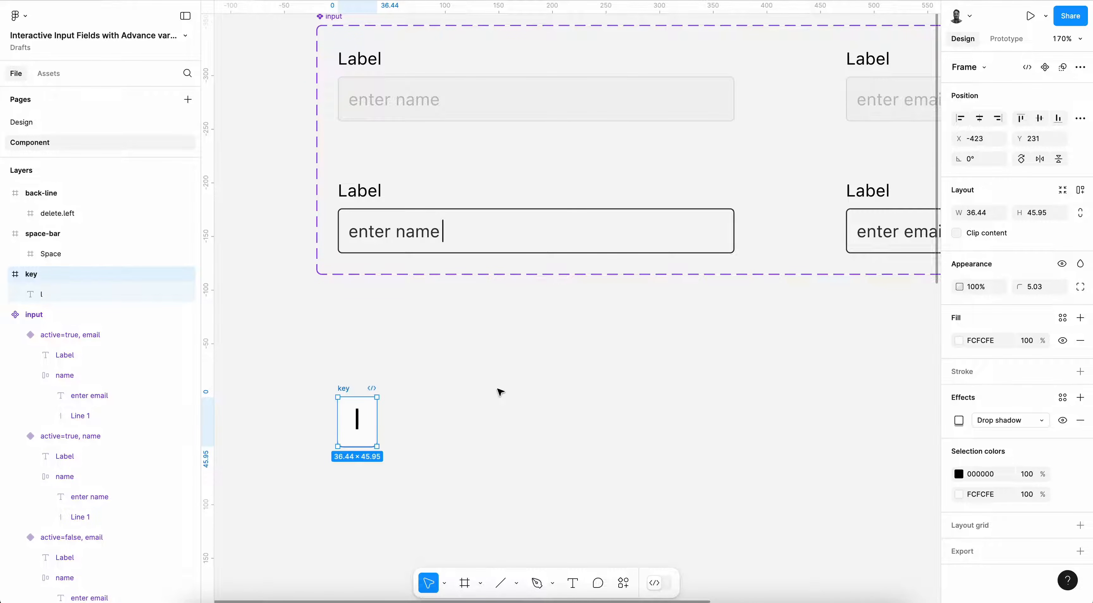
scroll(500, 391, "down", 2)
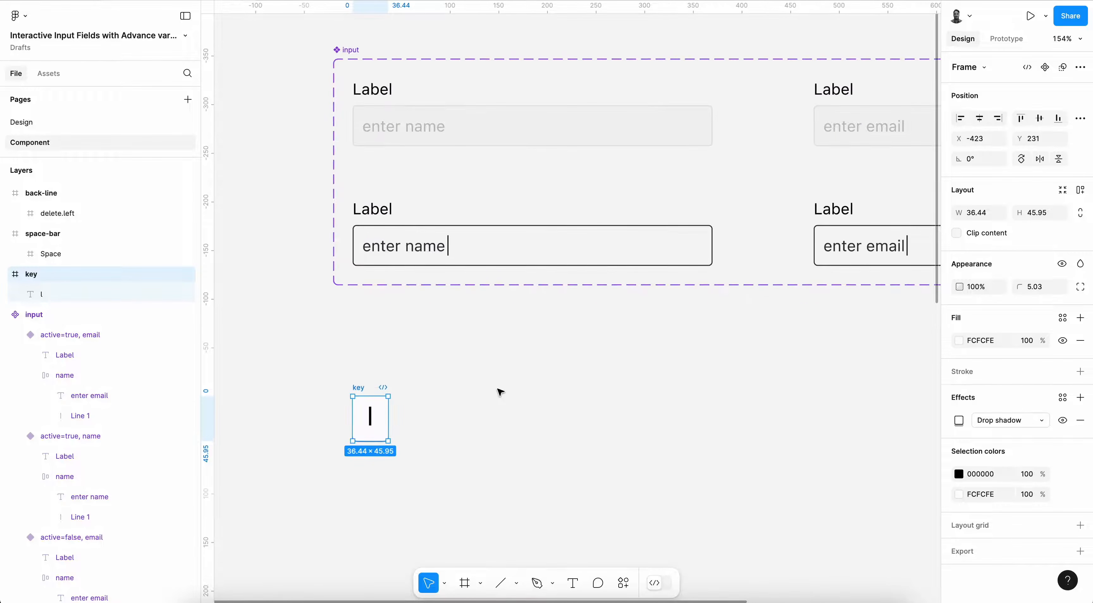
left_click_drag(360, 387, 425, 389)
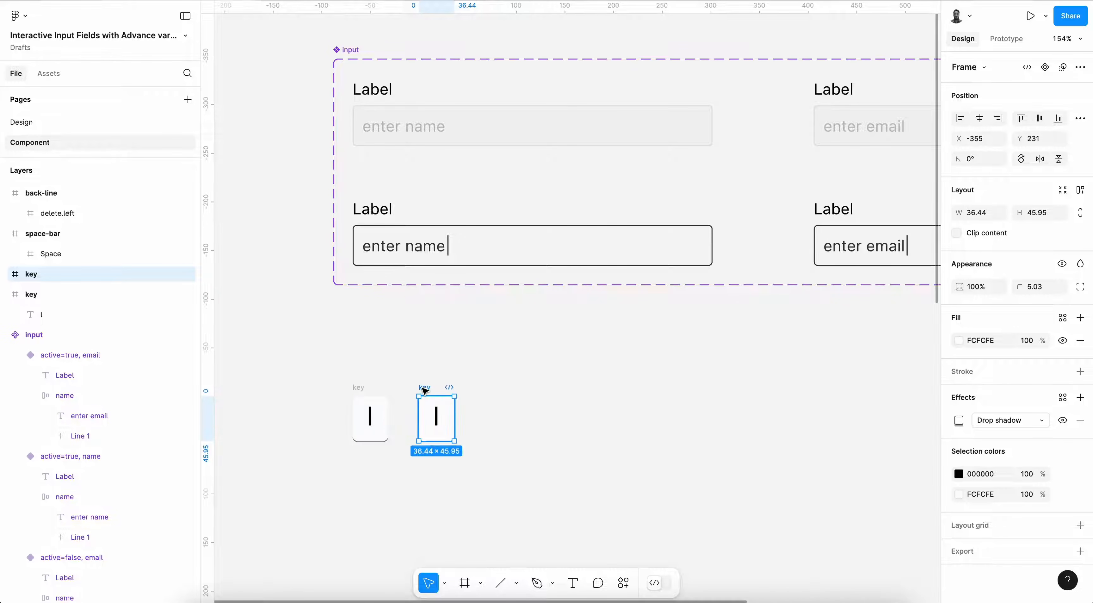
- Apply the Gray 4 color style as the fill of the duplicated key
scroll(425, 390, "up", 4)
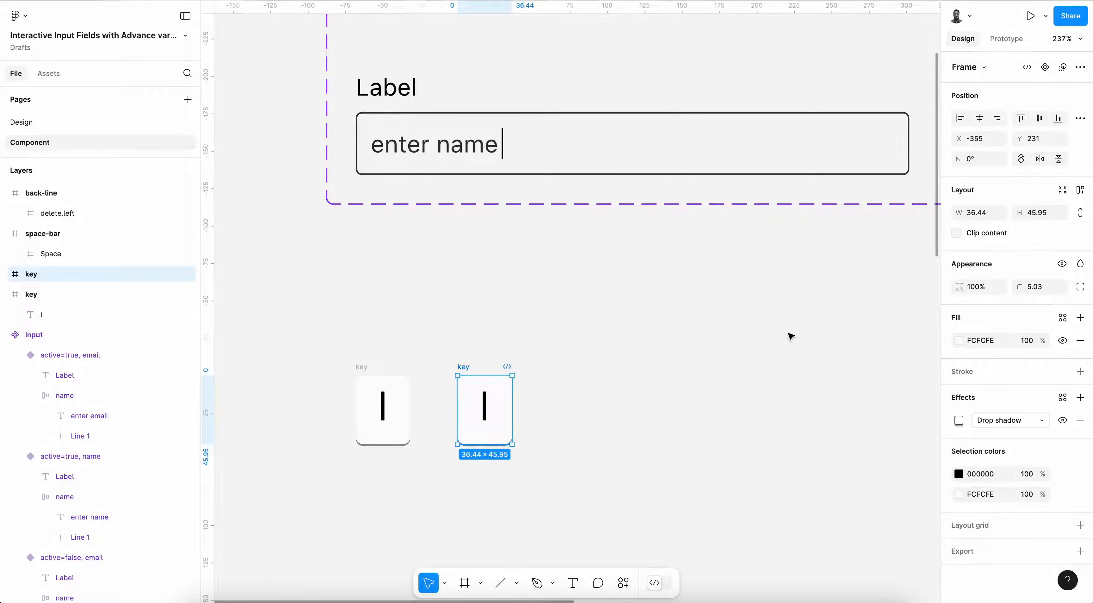
left_click(1062, 317)
left_click(869, 485)
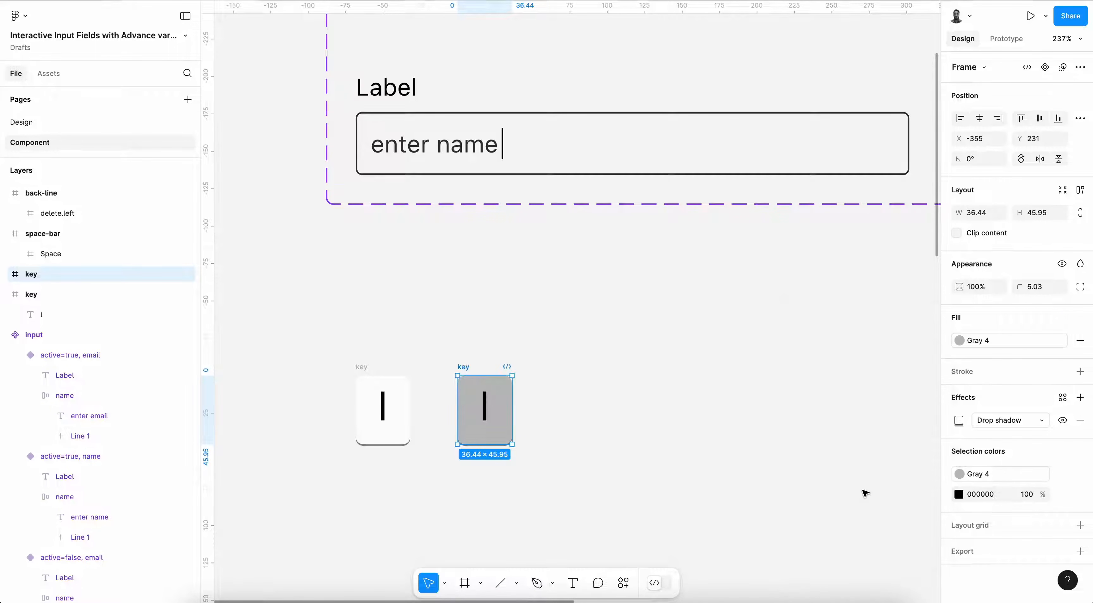
left_click(629, 440)
scroll(629, 441, "down", 3)
left_click(426, 383)
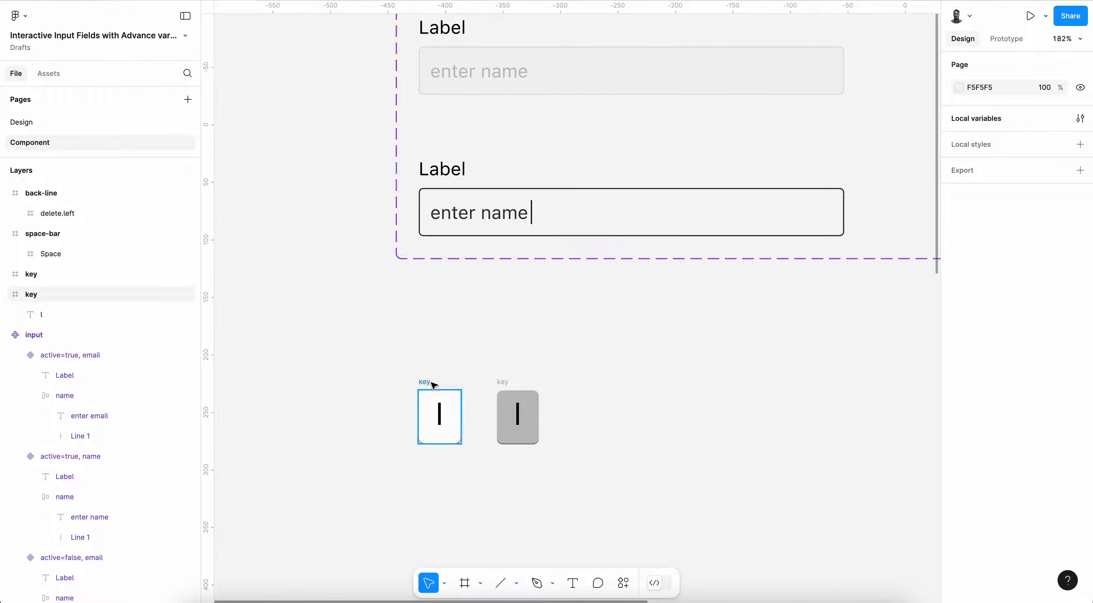
scroll(431, 384, "right", 3)
left_click(503, 384)
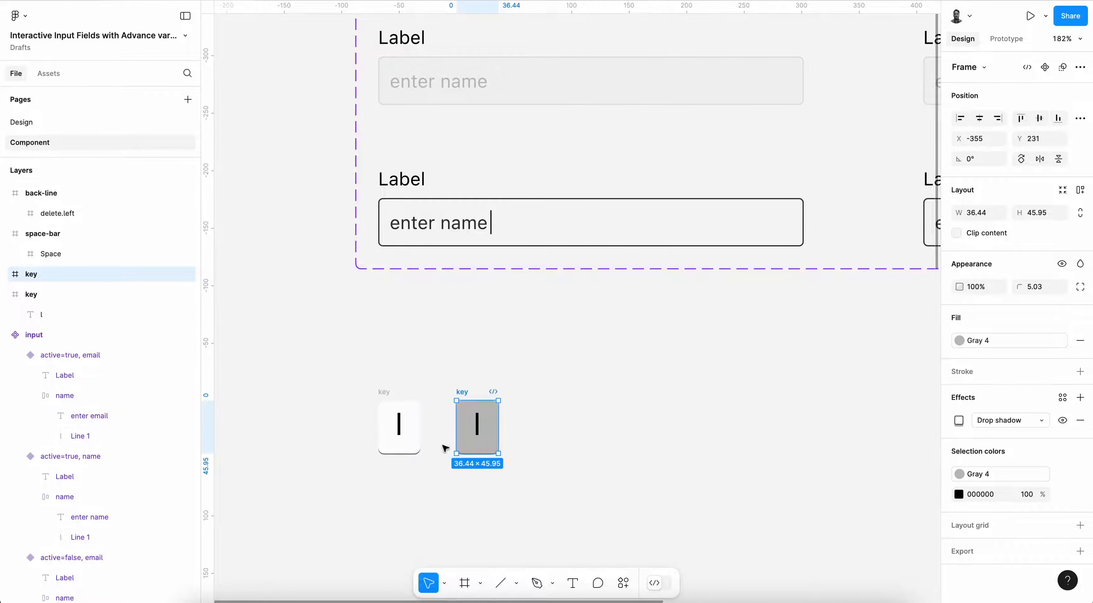
scroll(420, 437, "down", 3)
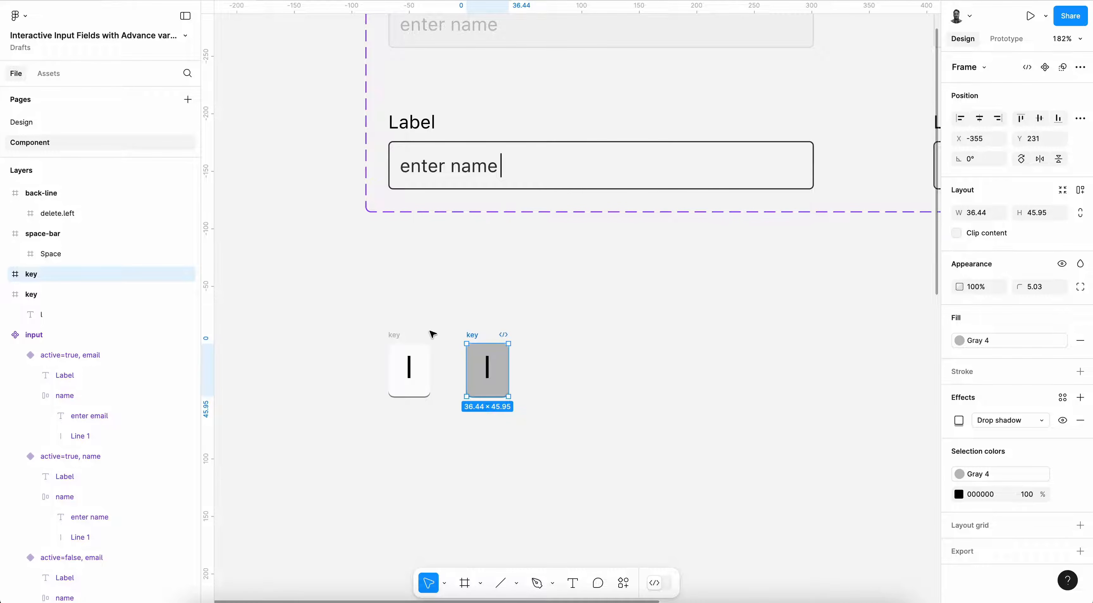
left_click(431, 320)
- Duplicate the white key directly beneath the original, at Y 312
scroll(382, 345, "up", 5)
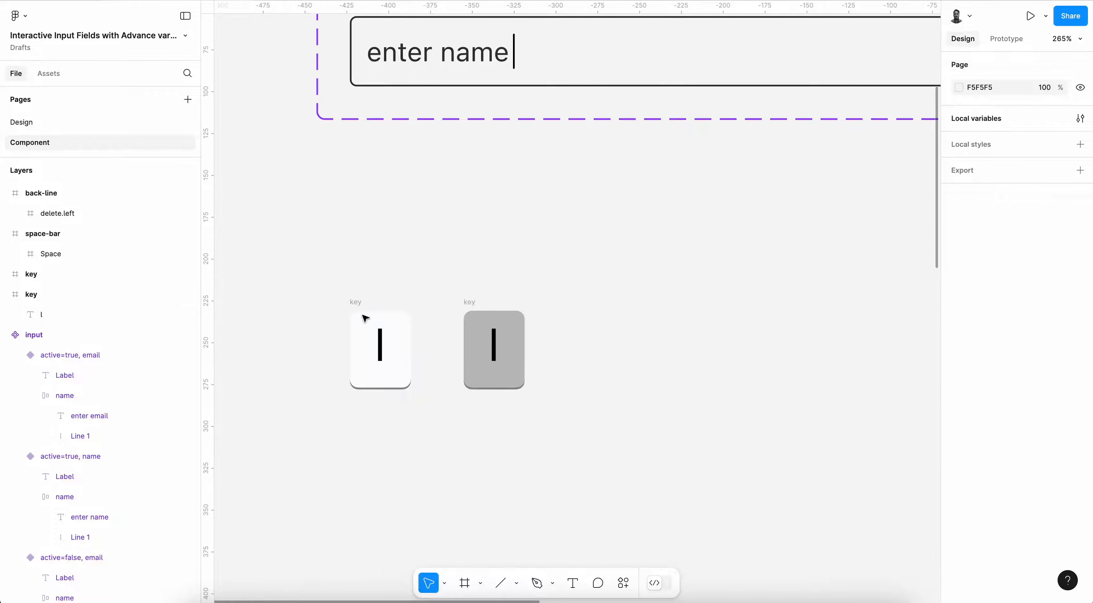
left_click(358, 341)
left_click_drag(358, 341, 359, 442)
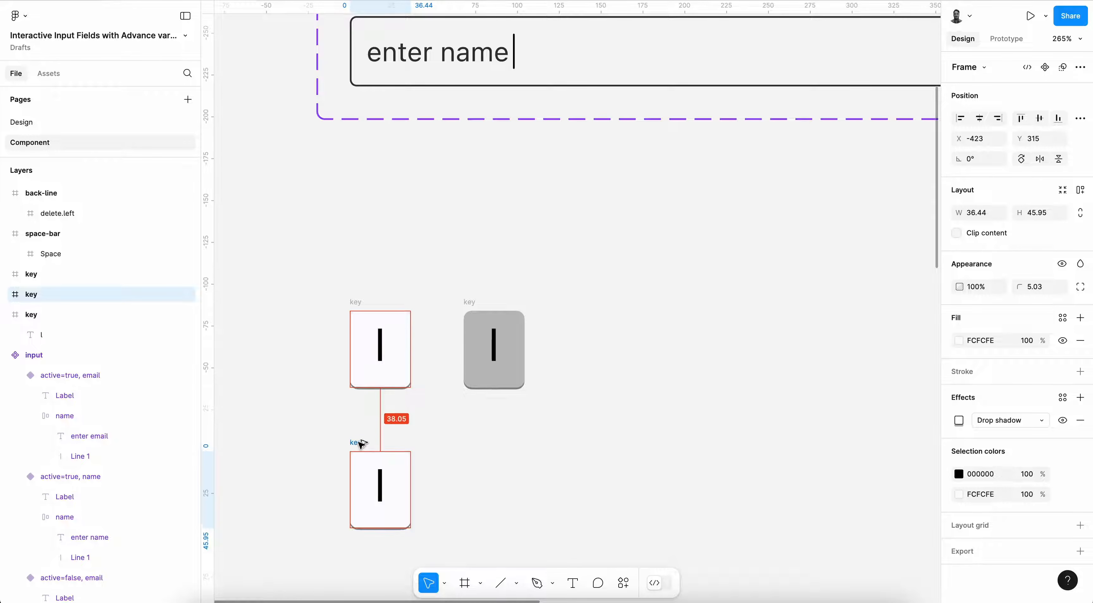
- Replace the letter on the lower white key with a capital "I"
double_click(380, 482)
double_click(381, 482)
type("I")
left_click(393, 360)
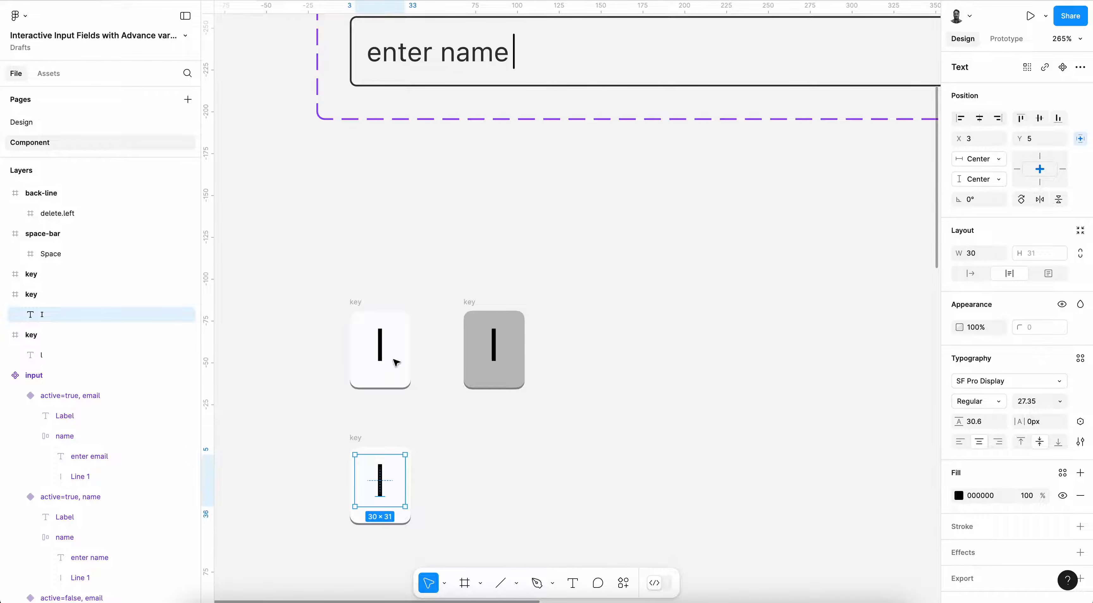
- Change the letter on both upper keys, white and gray, to lowercase "e"
double_click(383, 349)
double_click(383, 348)
type("e")
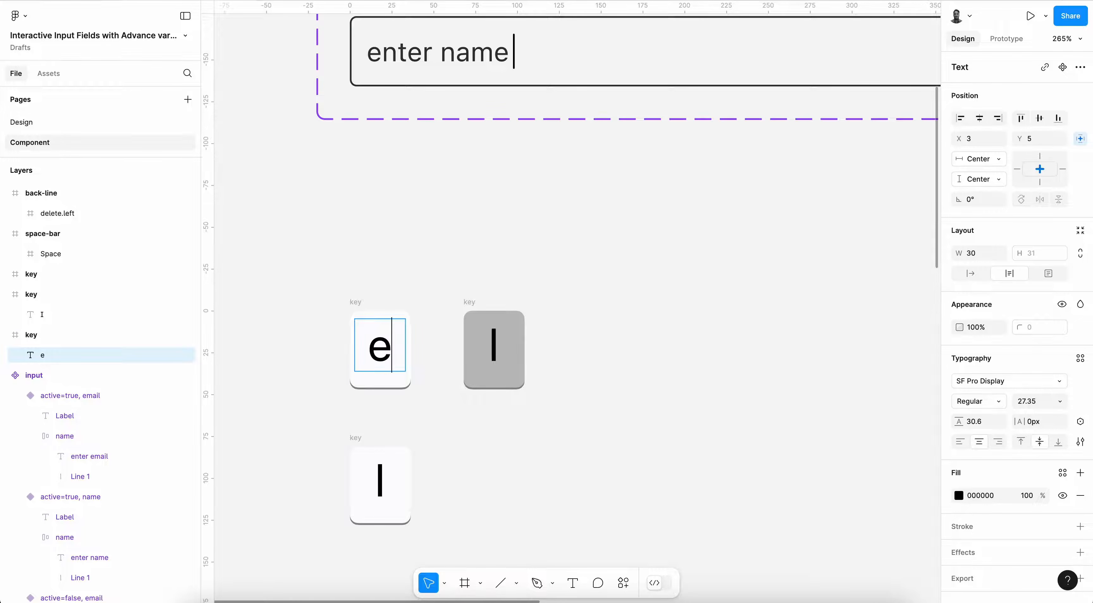
key("Escape")
double_click(494, 346)
double_click(495, 346)
type("e")
key("Escape")
- Change the letter on the lower white key to capital "E"
double_click(382, 478)
double_click(381, 477)
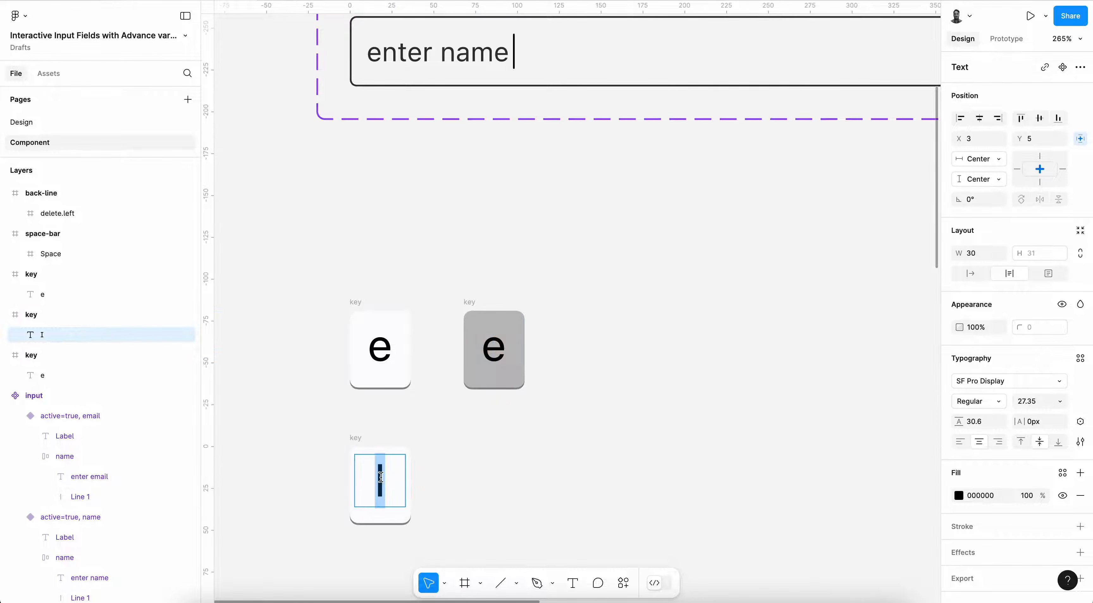
type("E")
left_click(474, 466)
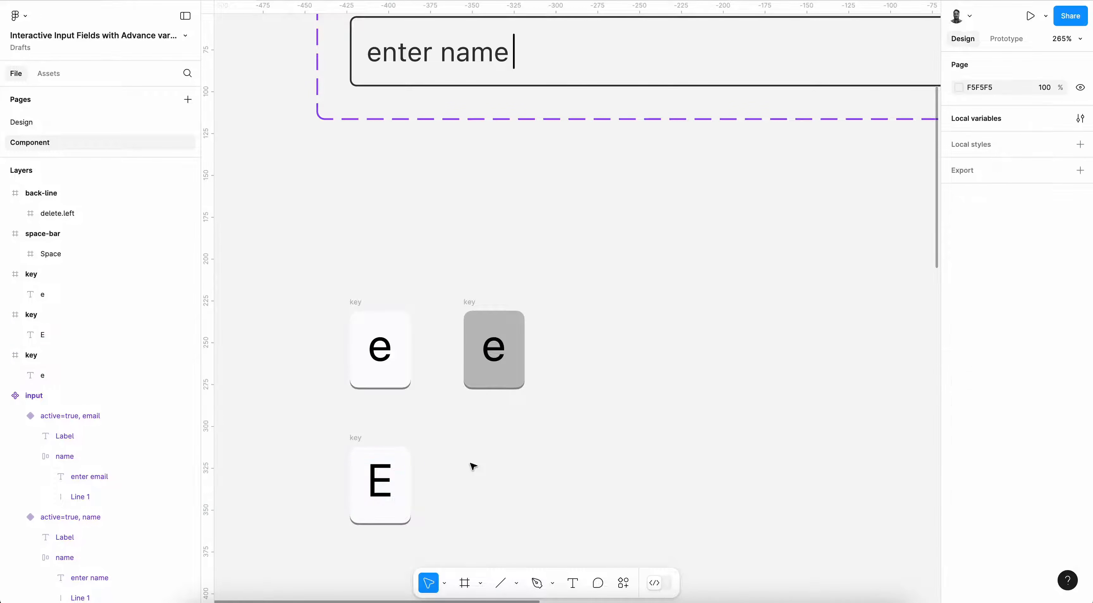
- Nudge the capital "E" down to Y 8 inside the lower white key
left_click(387, 482)
key("Down")
key("Down")
key("Down")
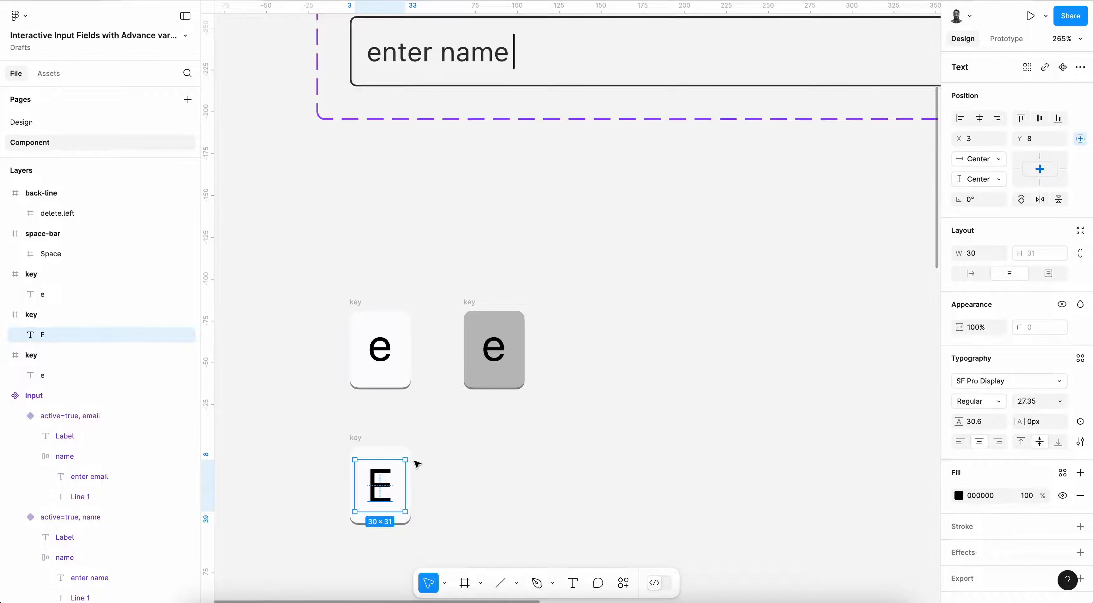
left_click(380, 363)
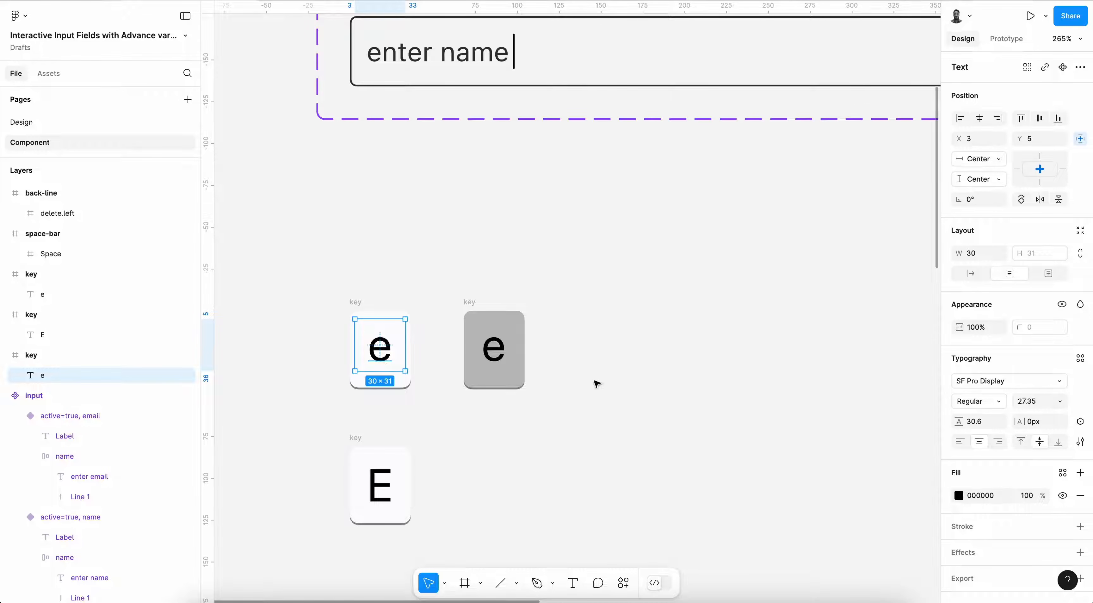
left_click(671, 437)
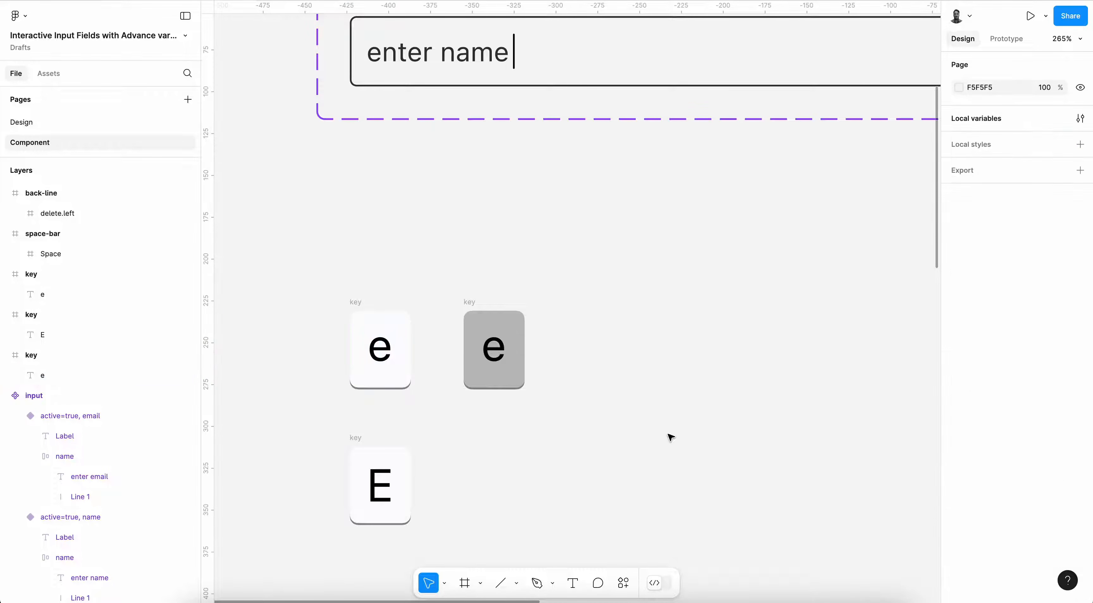
left_click(378, 349)
left_click(488, 353, "shift")
left_click(602, 425)
- Duplicate the gray key beneath the original beside the white "E" key and change the copy's letter to capital "E"
left_click_drag(474, 303, 474, 440)
double_click(384, 493)
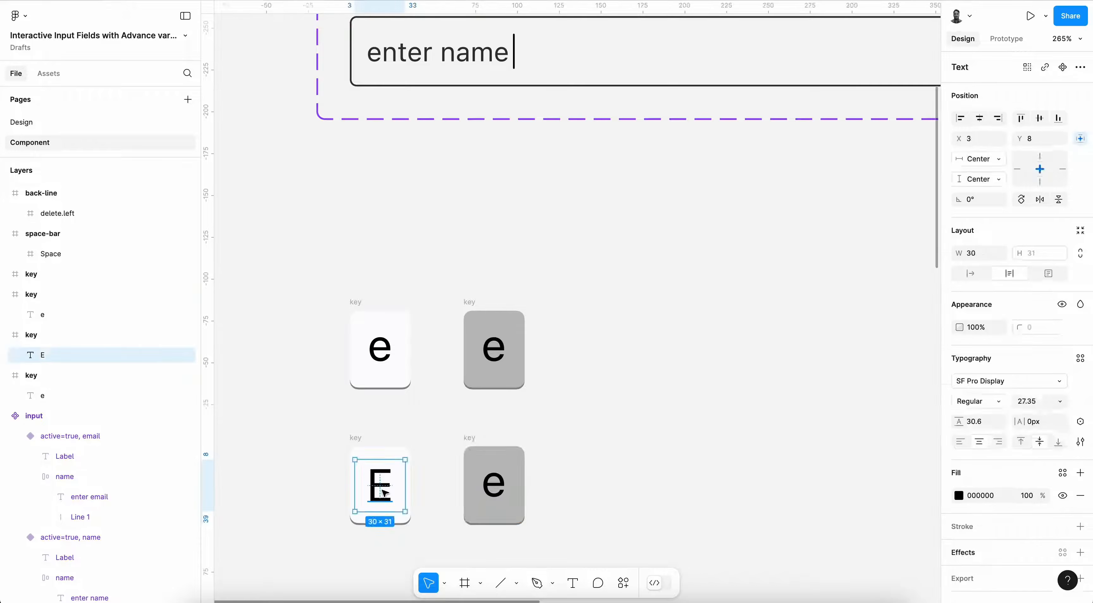
left_click(496, 490)
left_click(494, 490)
double_click(494, 491)
type("E")
key("Escape")
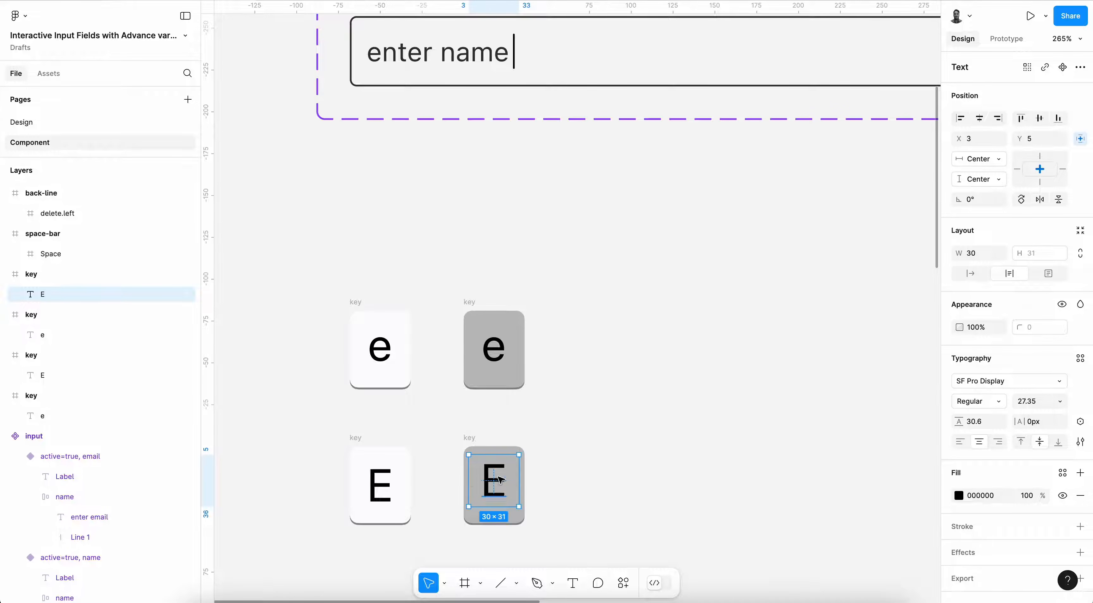
- Align the capital "E" letters of the two lower keys with each other and set both at Y 8 within their keys
left_click_drag(501, 479, 500, 483)
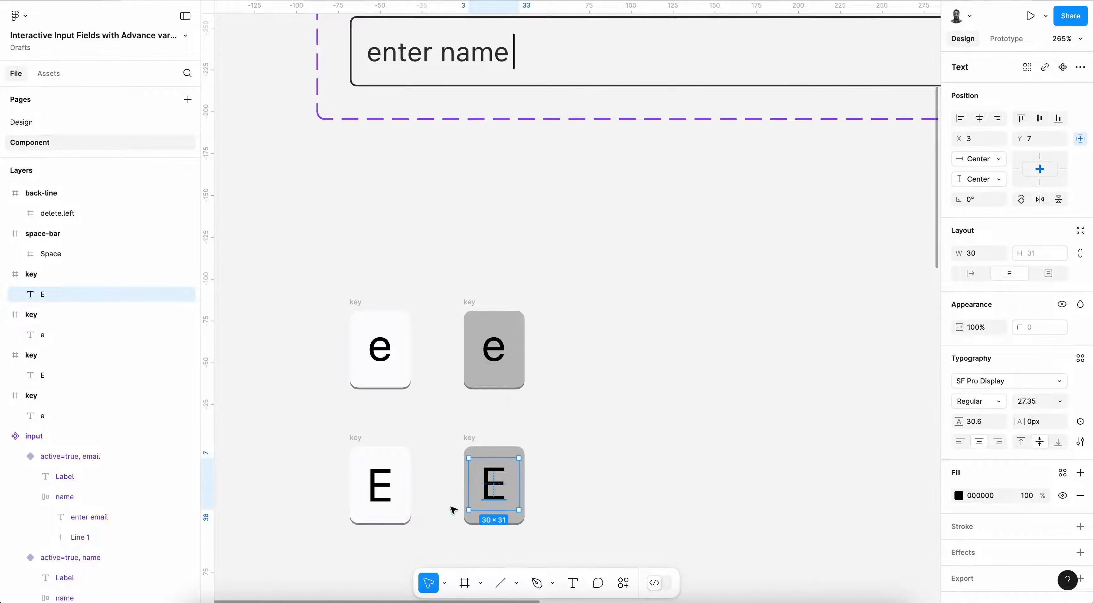
left_click(393, 501, "shift")
left_click(1021, 119)
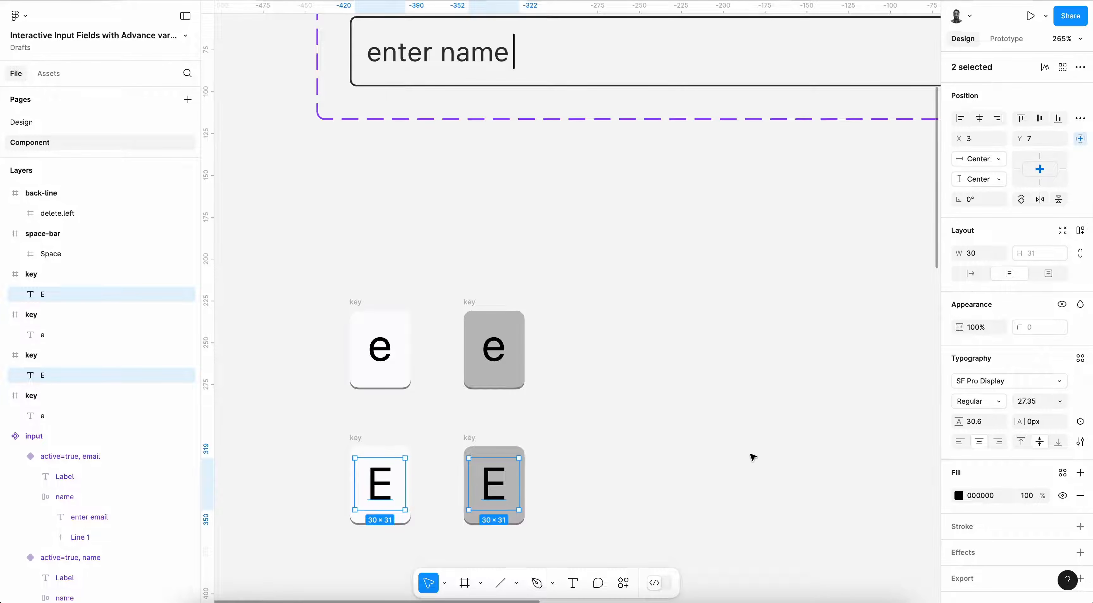
left_click(754, 454)
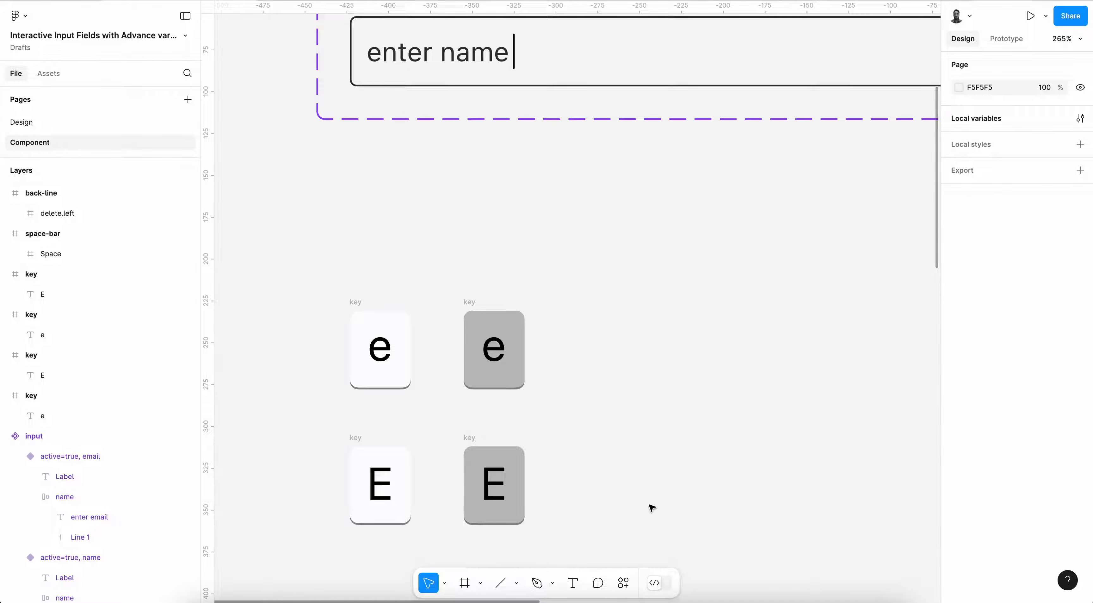
left_click(496, 492)
left_click(388, 485, "shift")
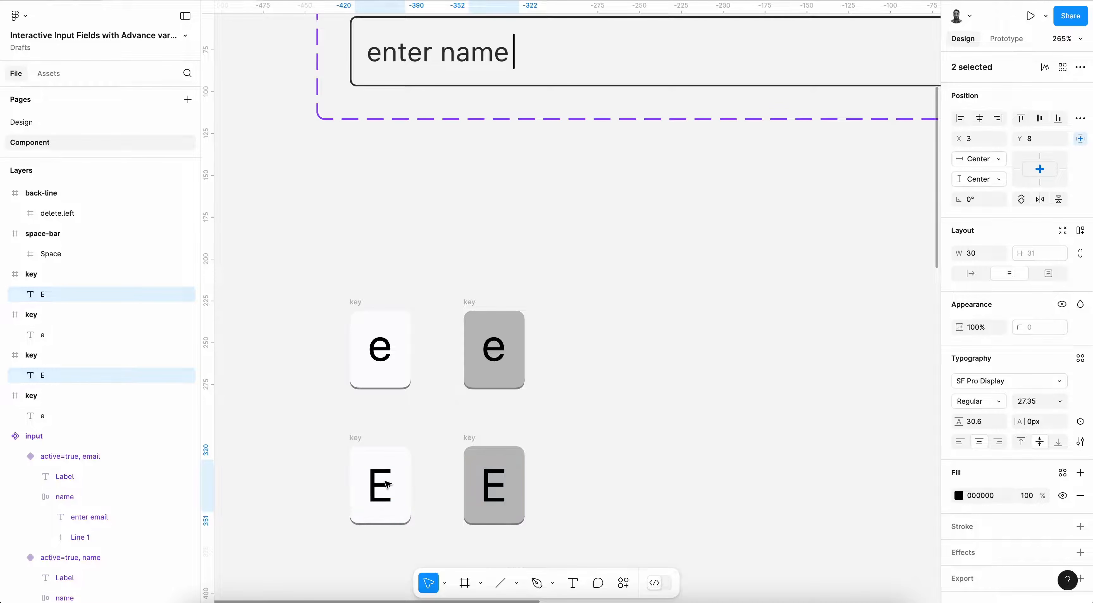
left_click(608, 424)
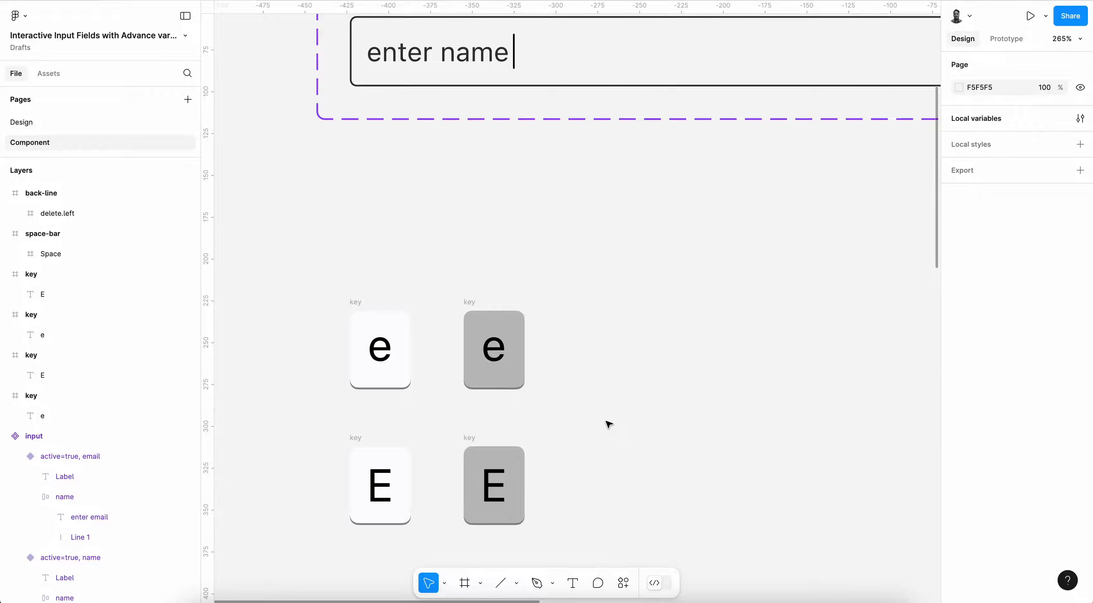
scroll(401, 270, "down", 3)
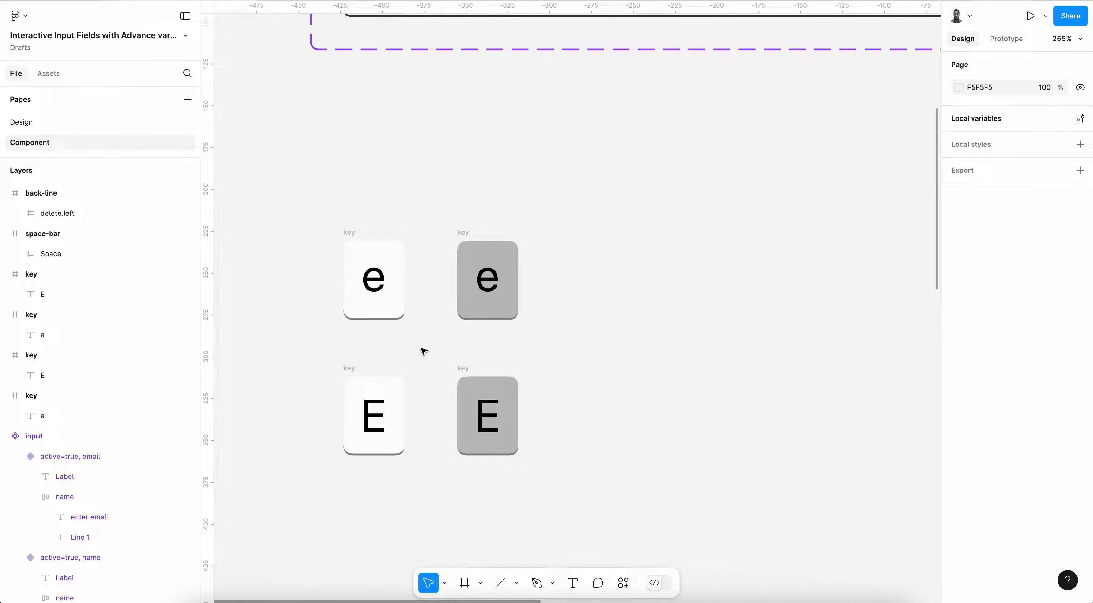
left_click(351, 232)
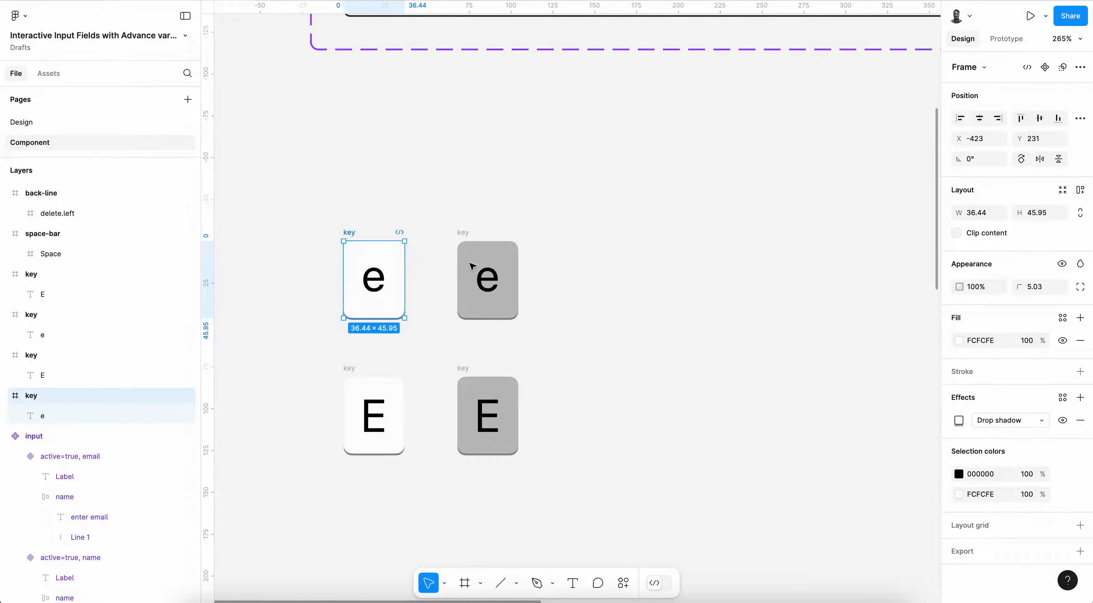
left_click(464, 237, "shift")
left_click(344, 217)
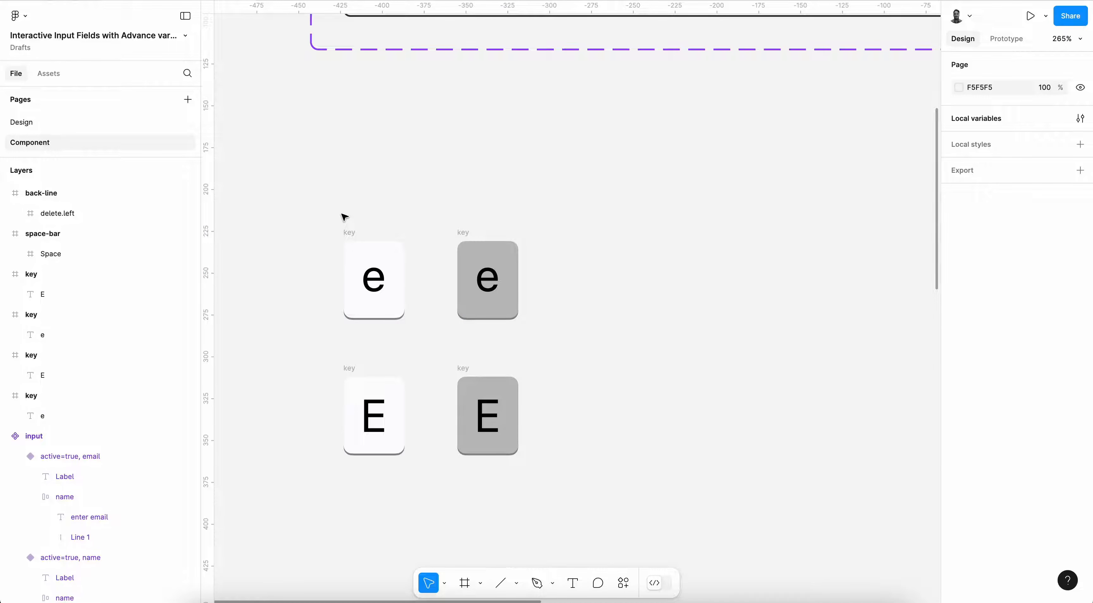
- Combine all four key frames into a component set and rename its variant property to "tapped"
left_click_drag(289, 200, 603, 487)
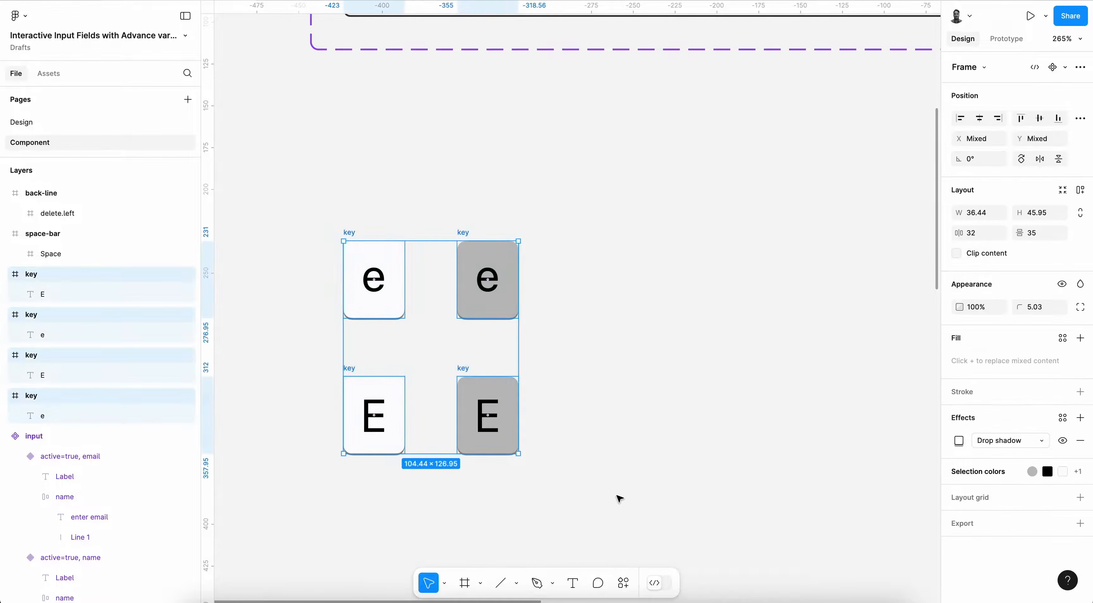
left_click(1081, 67)
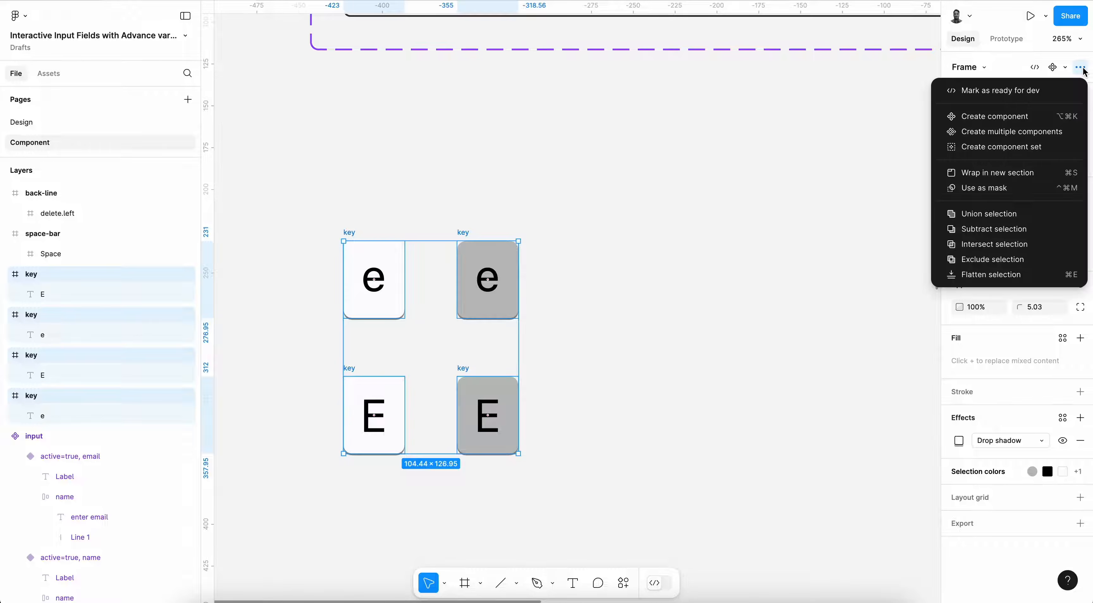
left_click(1013, 146)
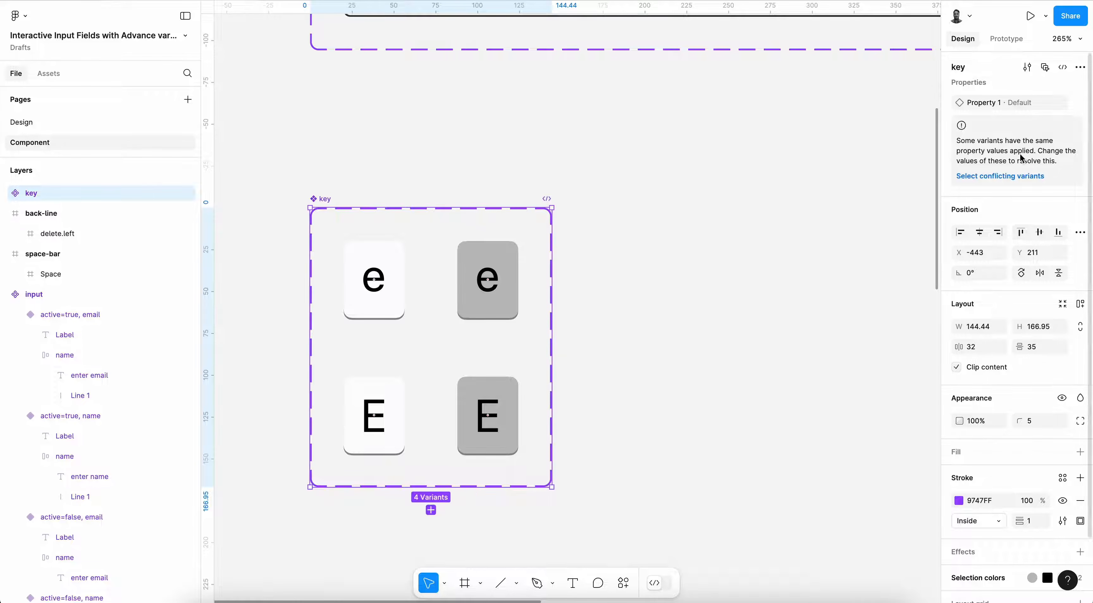
double_click(982, 103)
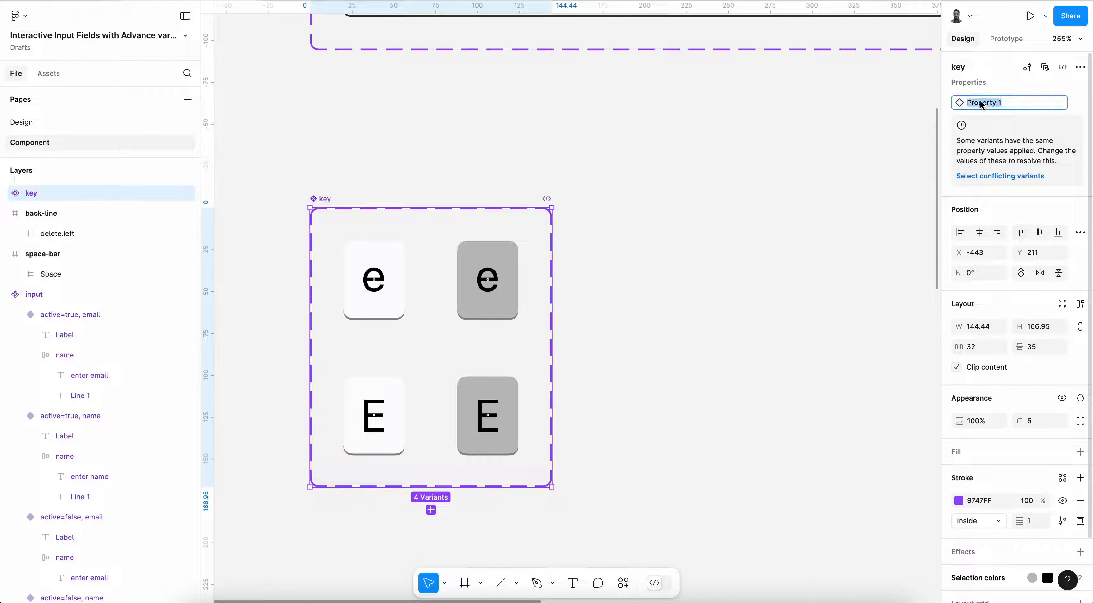
type("tapped")
key("Return")
- Set the tapped property to false for the white "e" variant and to true for the gray "e" variant
left_click(344, 293)
left_click(1032, 103)
type("fa")
key("Return")
left_click(488, 281)
left_click(1026, 104)
type("true")
key("Return")
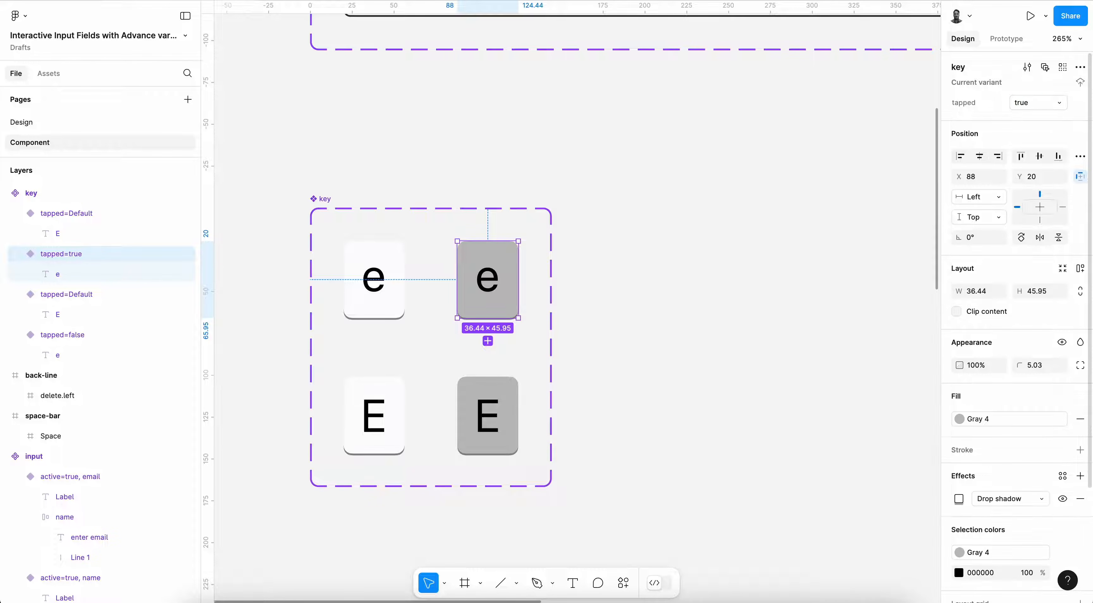
- Set the tapped property to true for the gray capital "E" variant
left_click(502, 395)
left_click(1032, 103)
type("tr")
key("Return")
- Set the tapped property to false for the white capital "E" variant
left_click(374, 395)
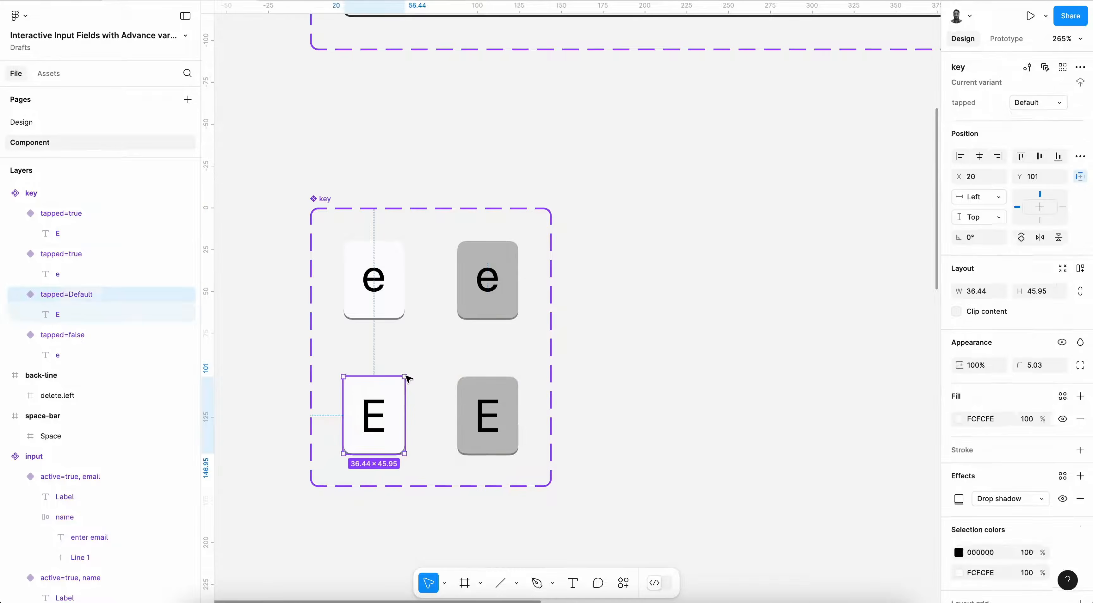
left_click(1060, 102)
left_click(1042, 118)
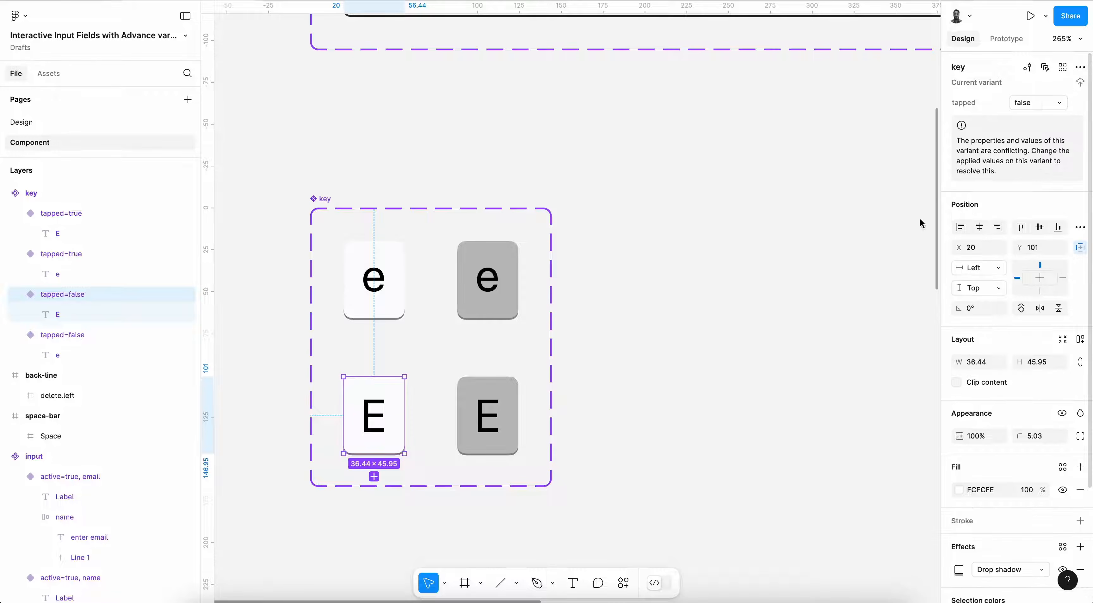
- Add a variant property named "type" with the value "lowercase" to the key component set
left_click(292, 187)
left_click(325, 198)
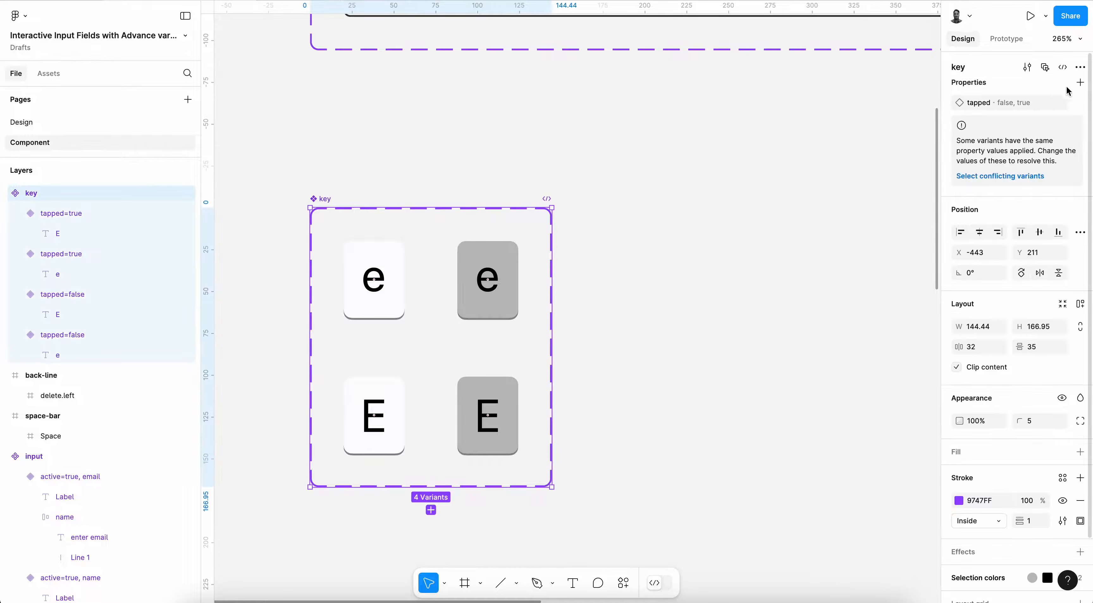
left_click(1080, 83)
left_click(1030, 121)
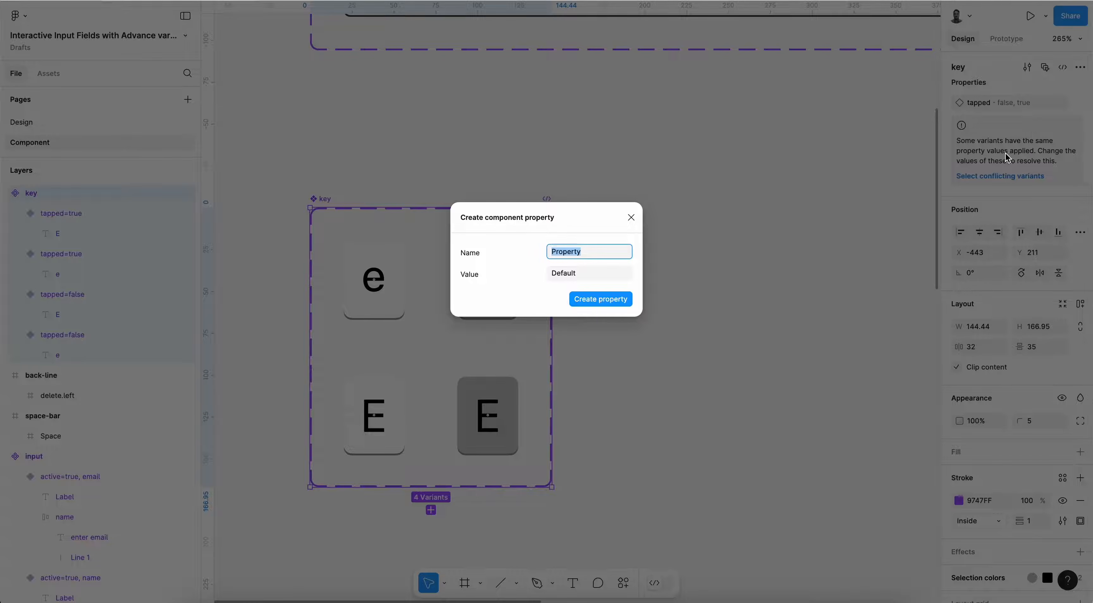
type("type")
key("Tab")
type("lo")
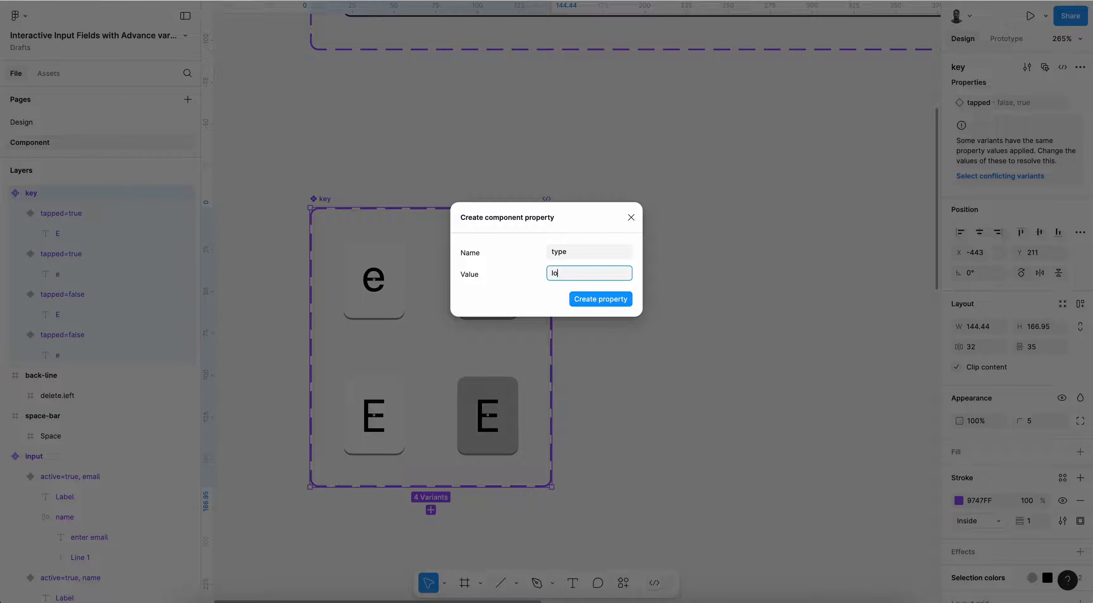
type("wercase")
key("Return")
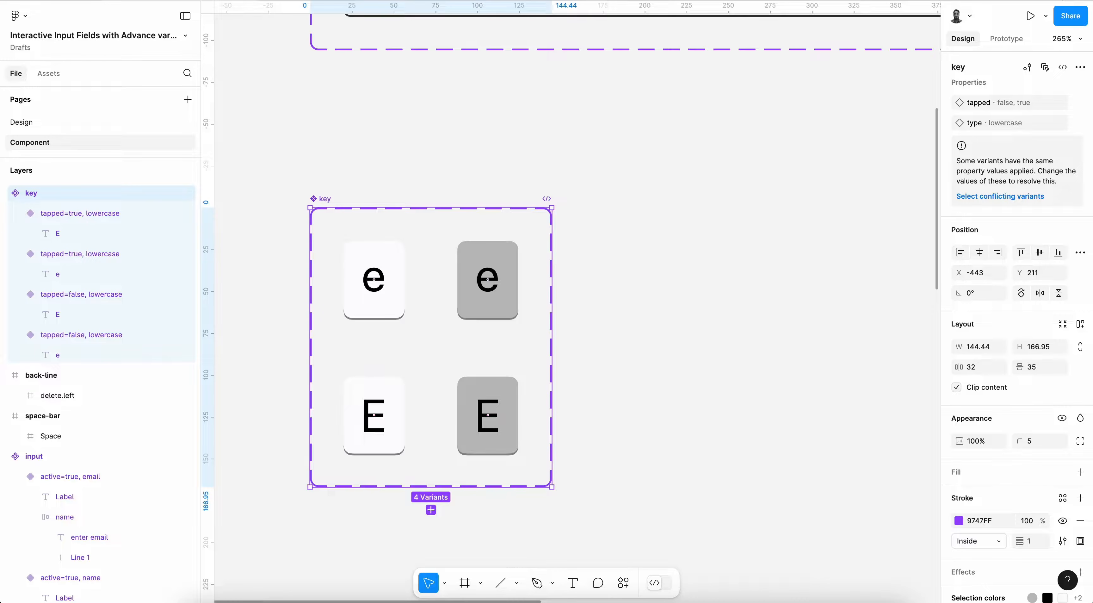
- Set the type property to "uppercase" for the white and the gray capital "E" variants
left_click(385, 252)
left_click(402, 408)
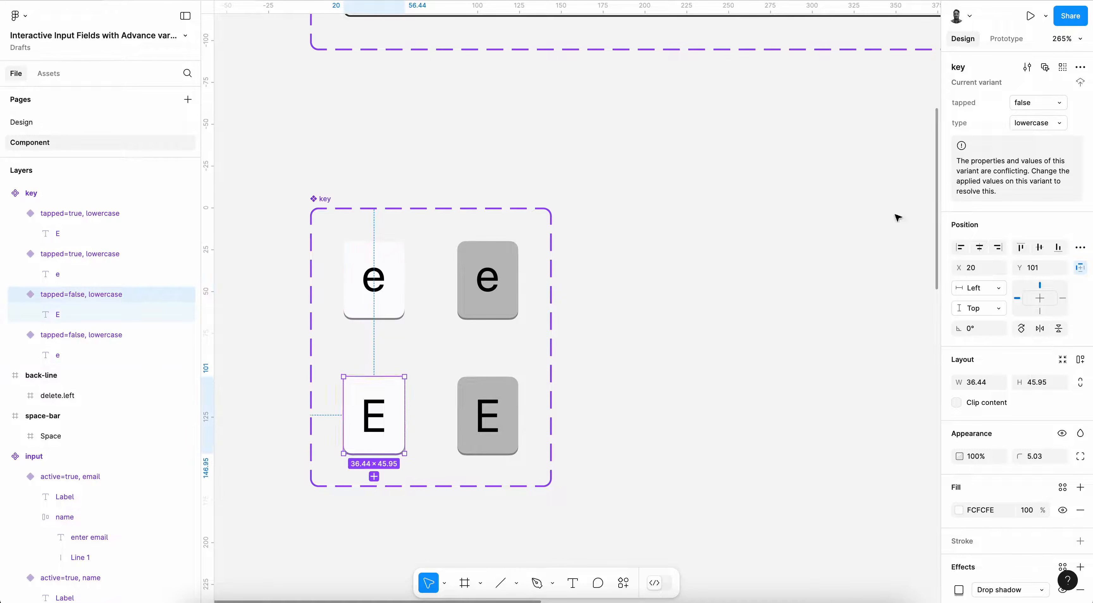
left_click(1036, 123)
type("uppercase")
key("Return")
left_click(506, 425)
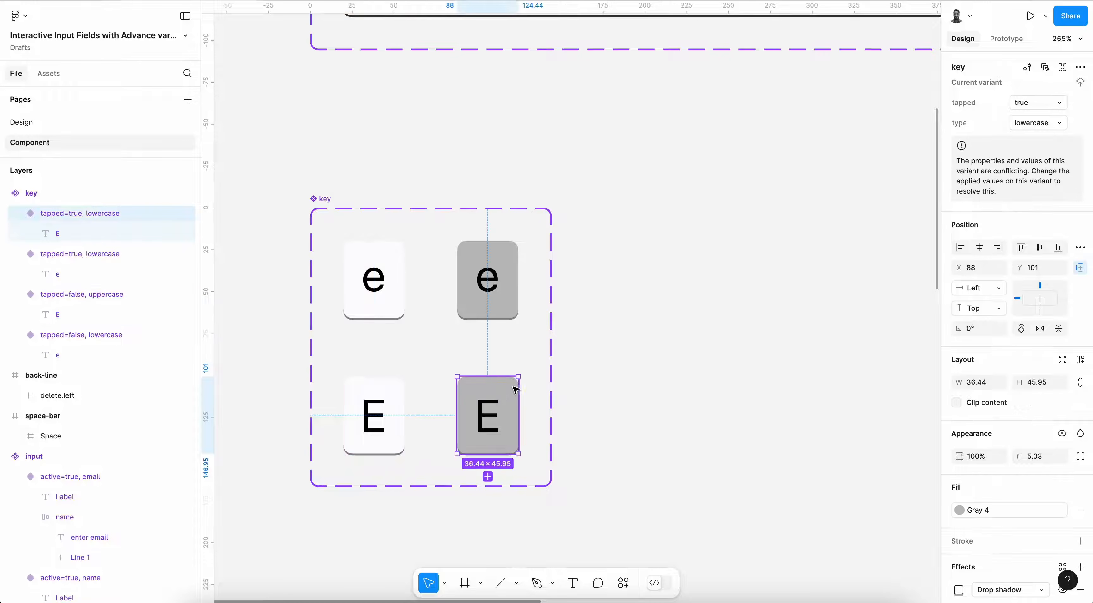
left_click(1041, 123)
type("upp")
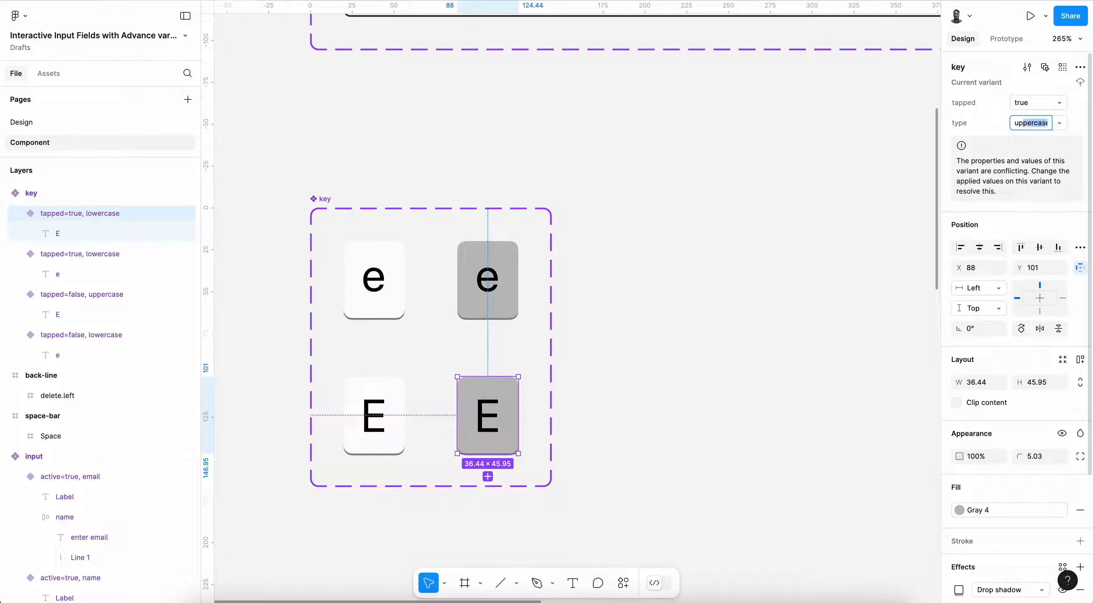
key("Return")
scroll(793, 231, "left", 3)
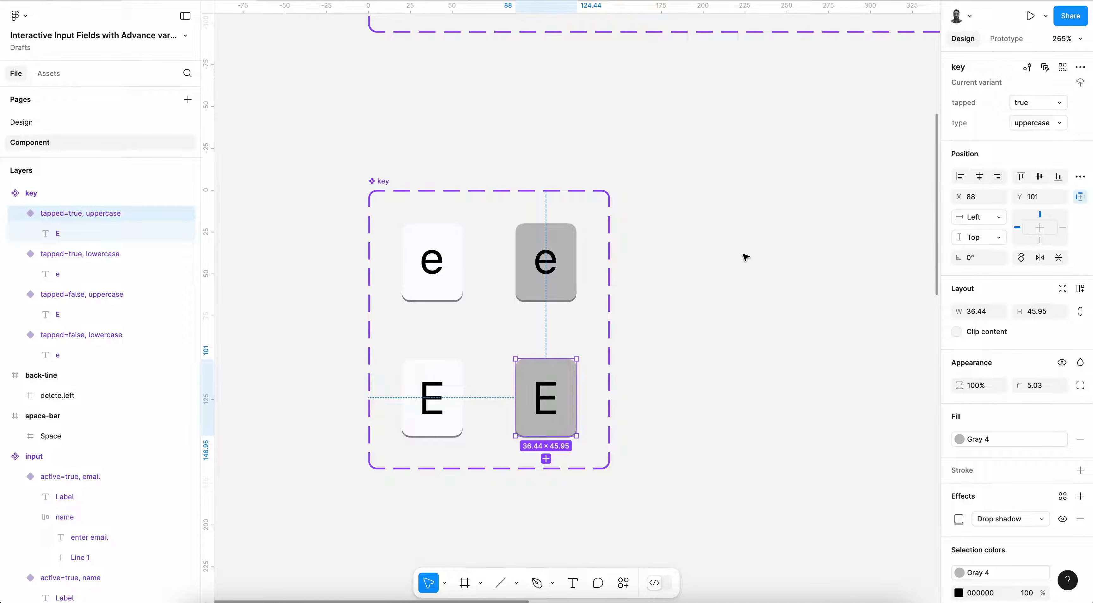
left_click(726, 255)
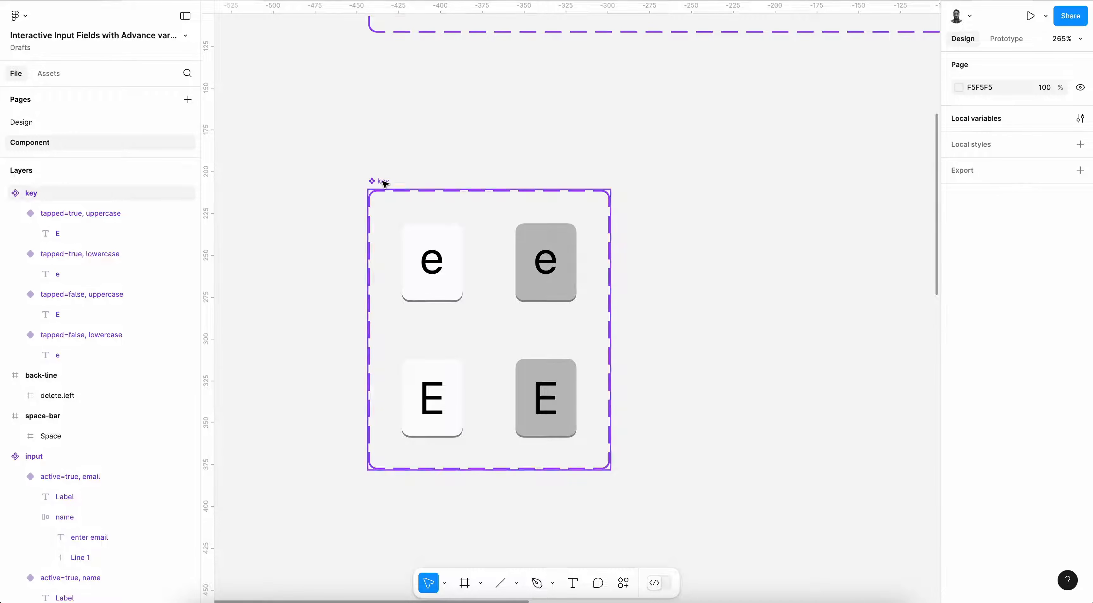
left_click(392, 182)
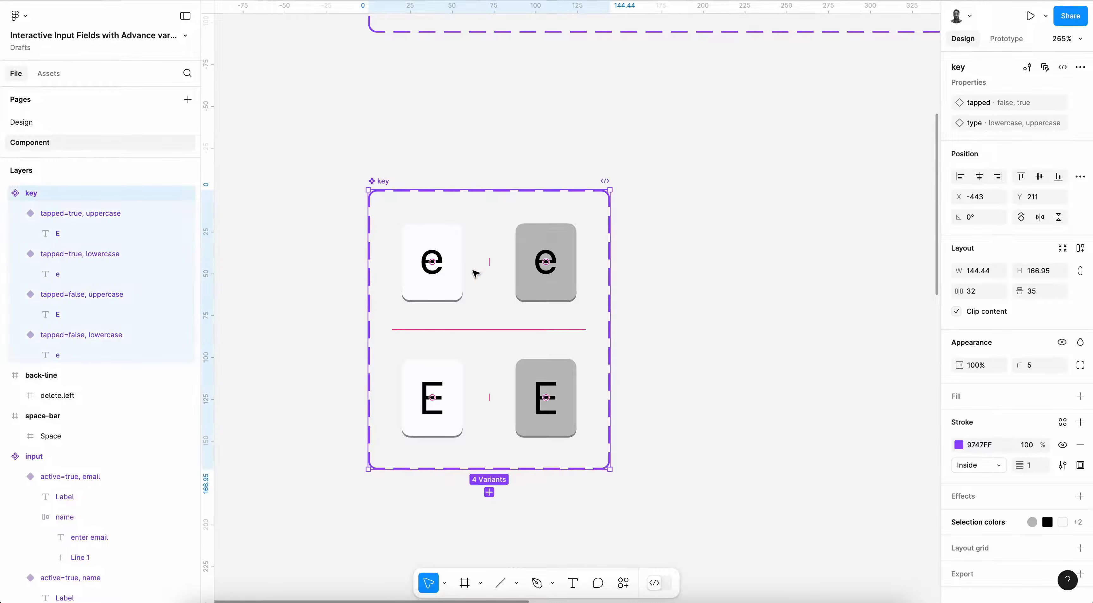
- Create a text property named "small-letter" from the "e" text of the white lowercase key
left_click(431, 259)
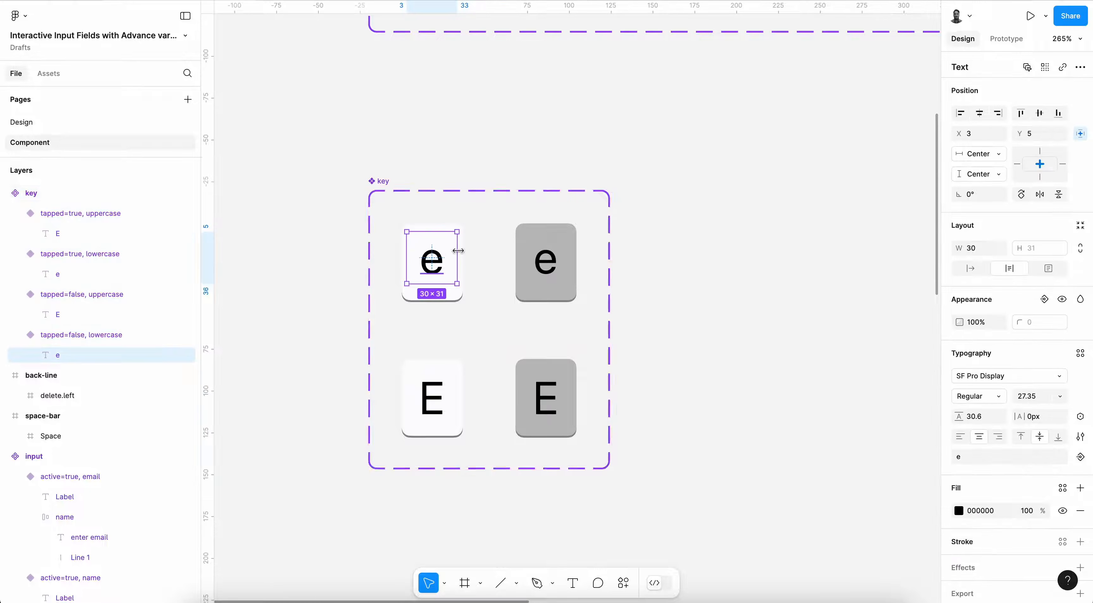
left_click(1081, 457)
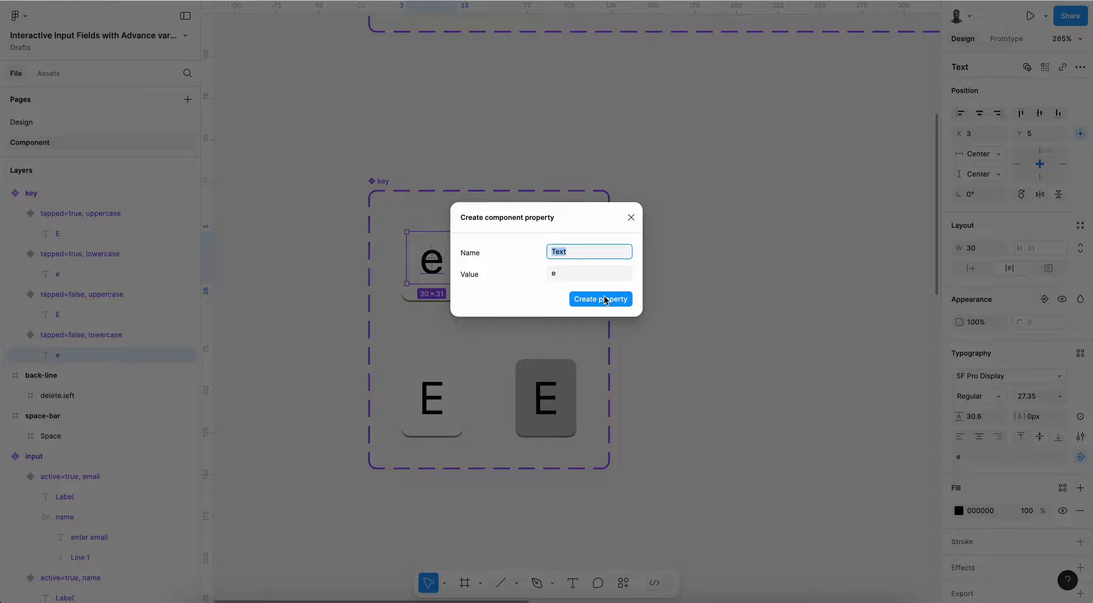
key("Left")
type("small-")
key("shift+End")
key("BackSpace")
type("-")
key("super+a")
key("super+c")
left_click(601, 299)
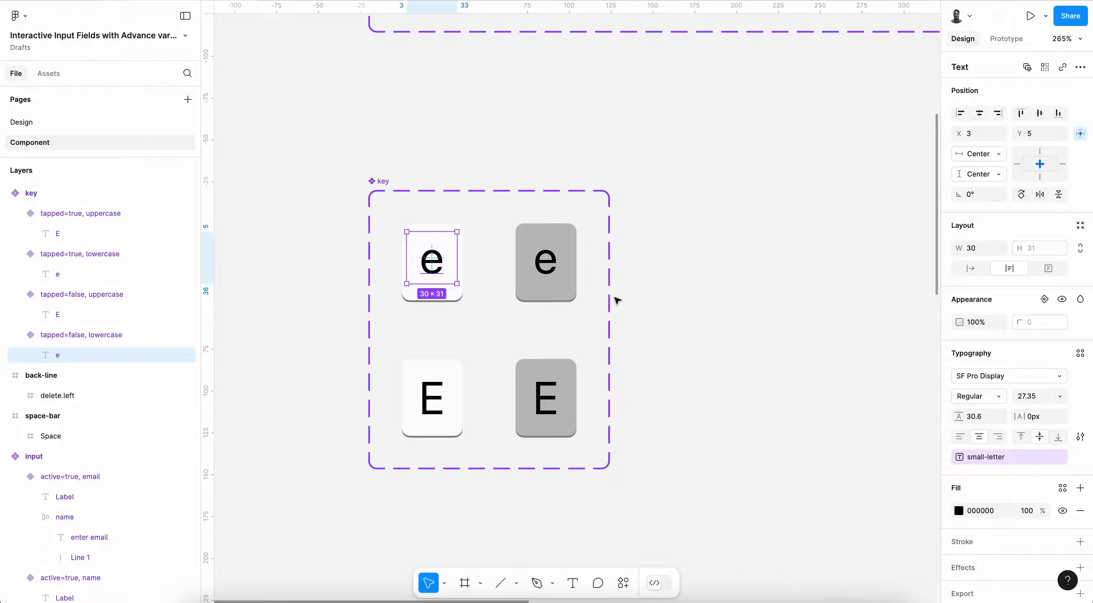
- Create a text property named "cap-letter" from the "E" text of the white uppercase key
double_click(437, 408)
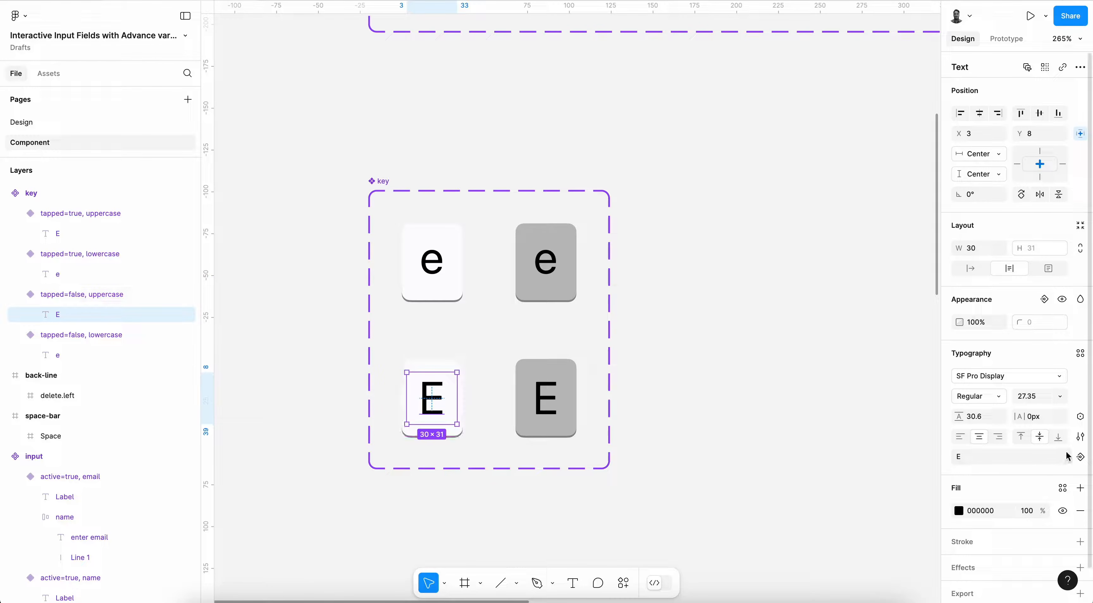
left_click(1081, 456)
left_click(1025, 510)
key("super+v")
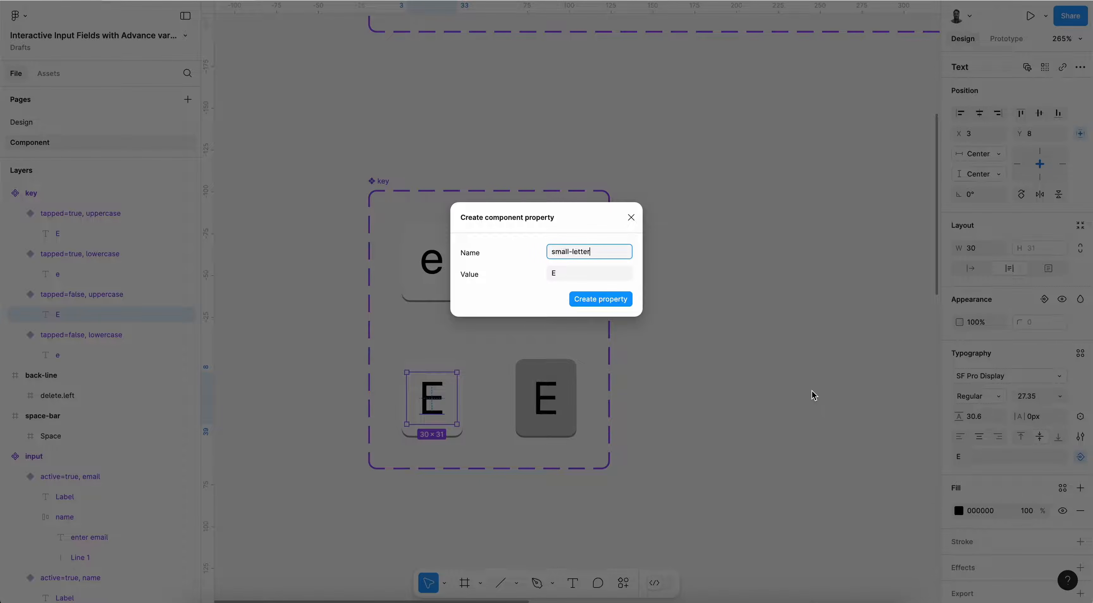
key("alt+shift+Right")
type("cap")
key("Return")
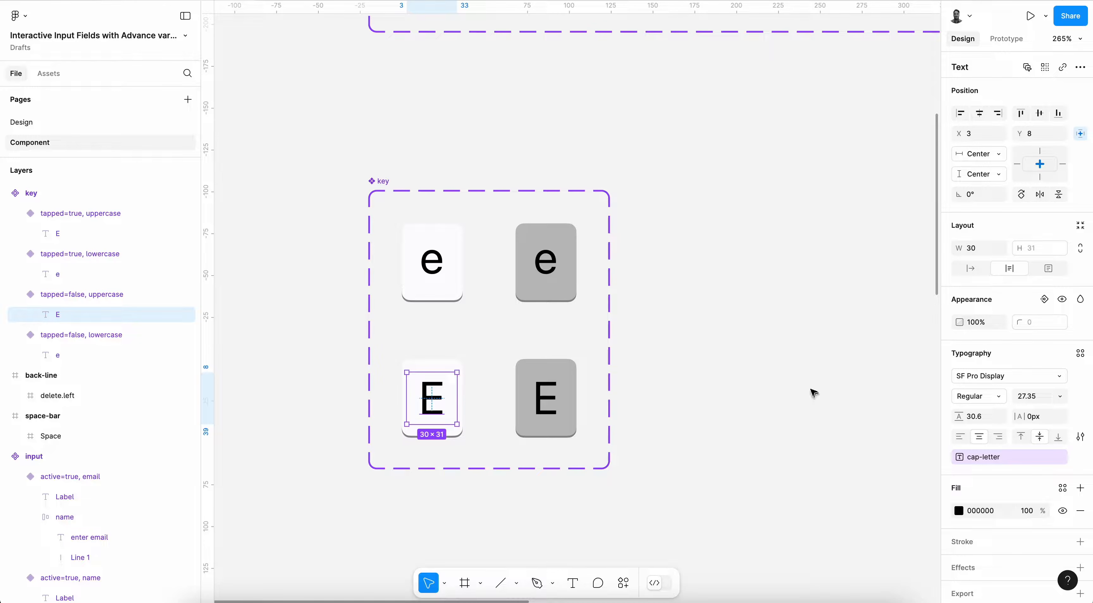
- Apply the cap-letter property to the gray key's "E" text and small-letter to the gray key's "e" text
left_click(546, 398)
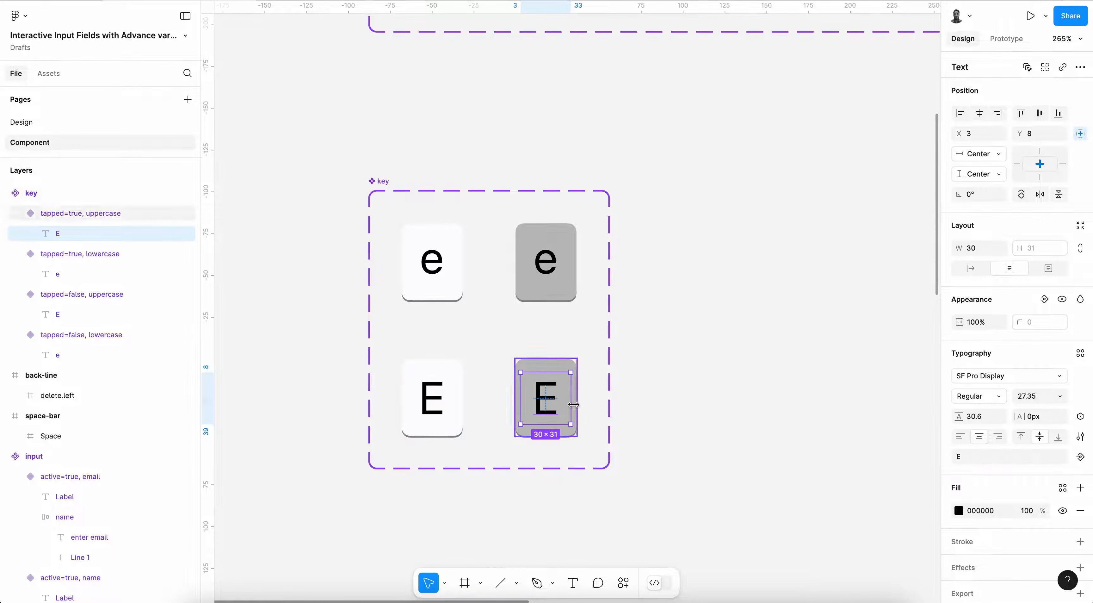
left_click(1080, 456)
left_click(1000, 487)
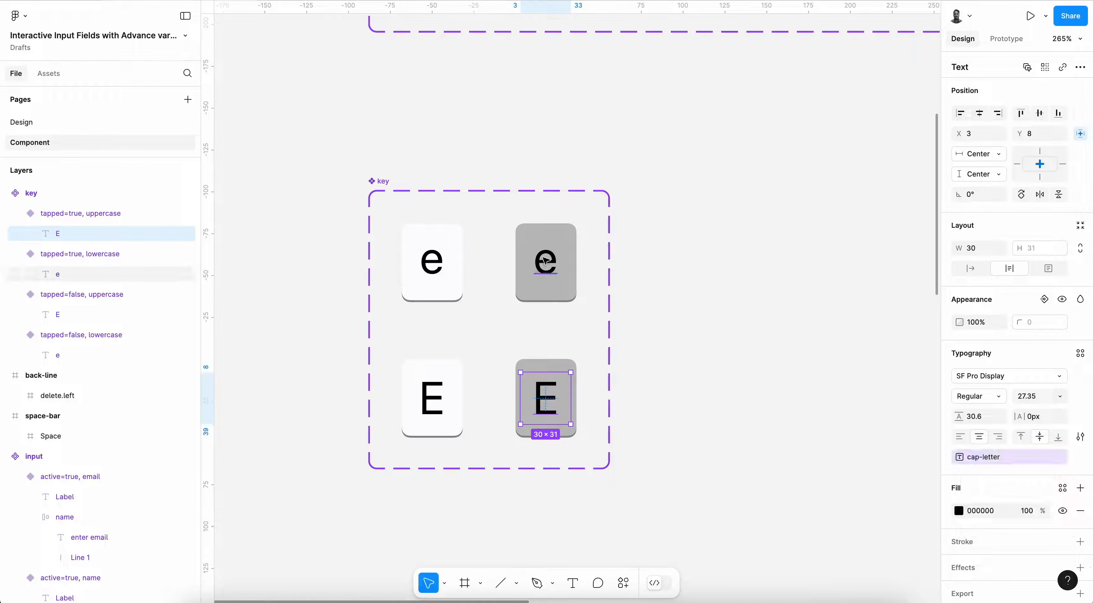
left_click(58, 274)
left_click(1081, 456)
left_click(1000, 495)
left_click(824, 368)
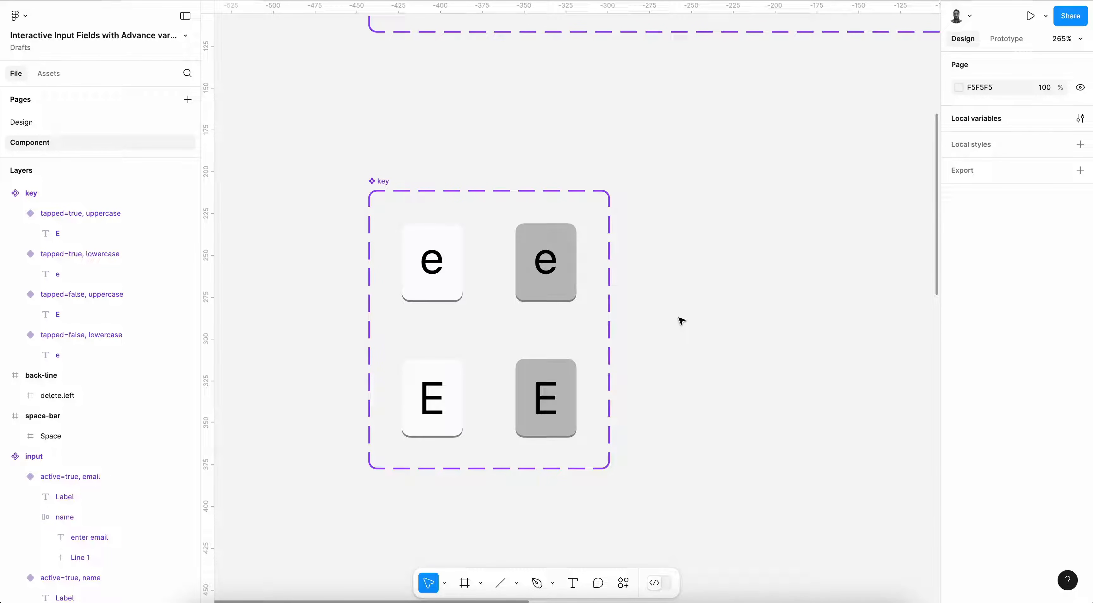
- Move the space-bar frame beside the key component set, to about X -221, Y 258
scroll(682, 320, "down", 3)
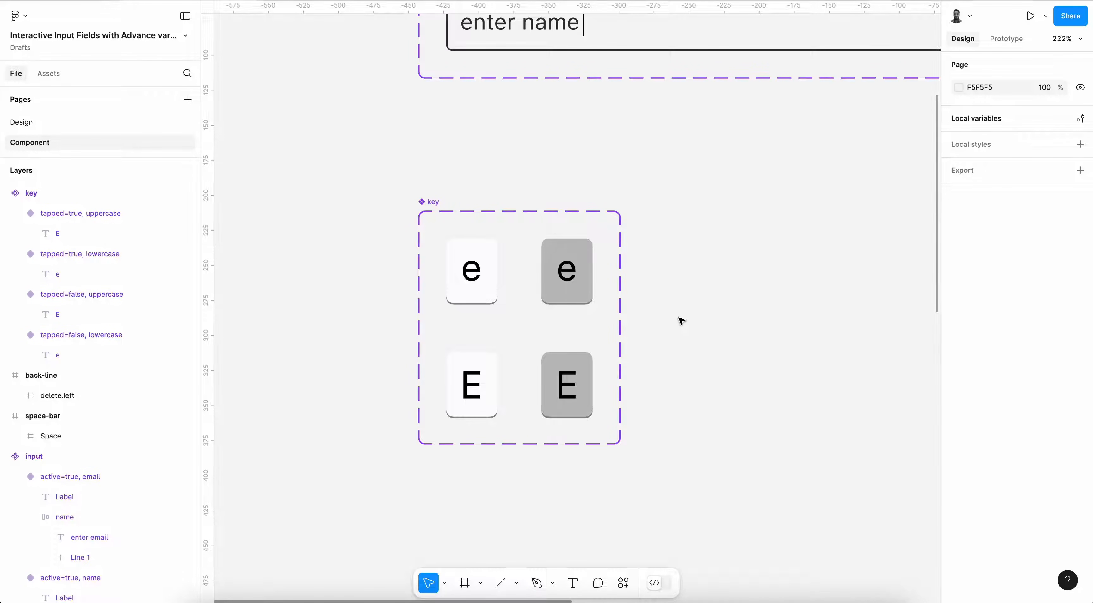
scroll(682, 320, "down", 3)
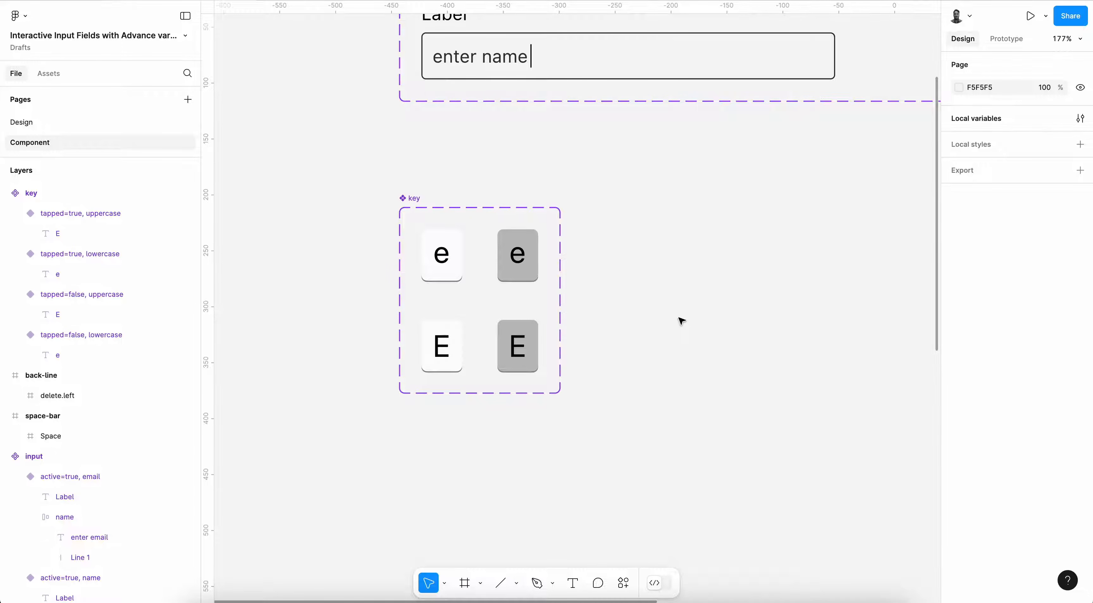
scroll(682, 320, "down", 5)
left_click(424, 501)
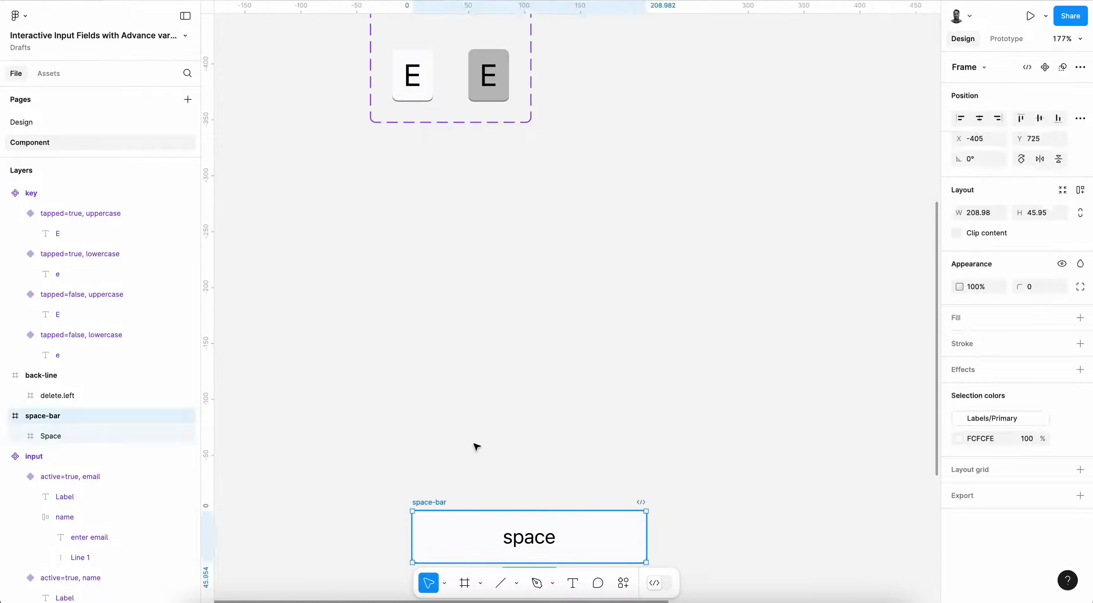
left_click_drag(436, 495, 650, 172)
scroll(650, 173, "up", 4)
left_click_drag(667, 375, 655, 213)
scroll(657, 213, "up", 2)
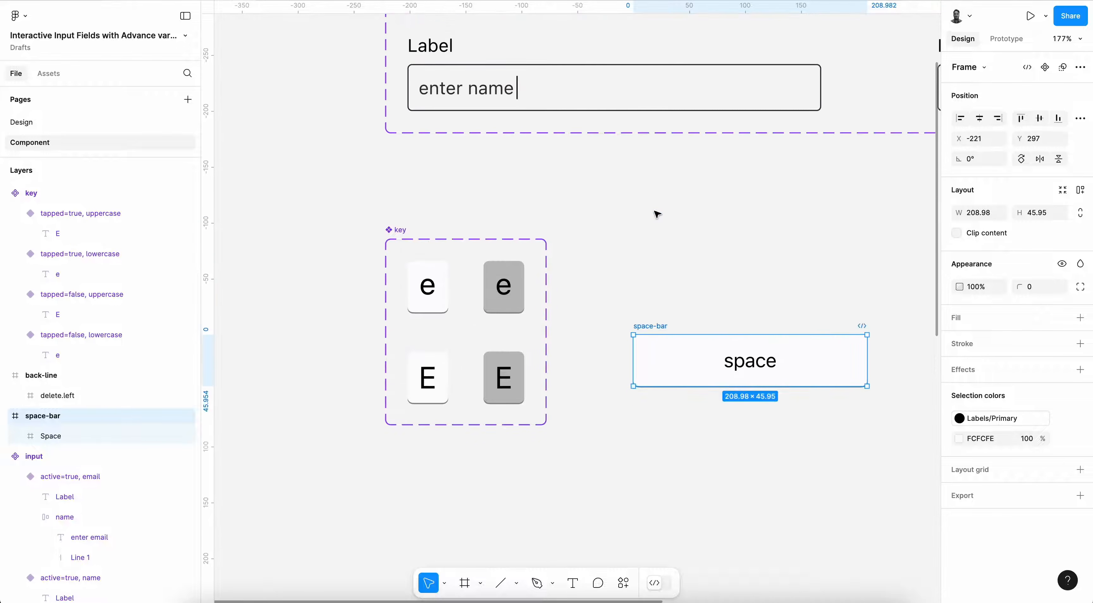
scroll(659, 216, "up", 1)
scroll(679, 275, "down", 2)
scroll(678, 275, "right", 2)
scroll(679, 275, "up", 1)
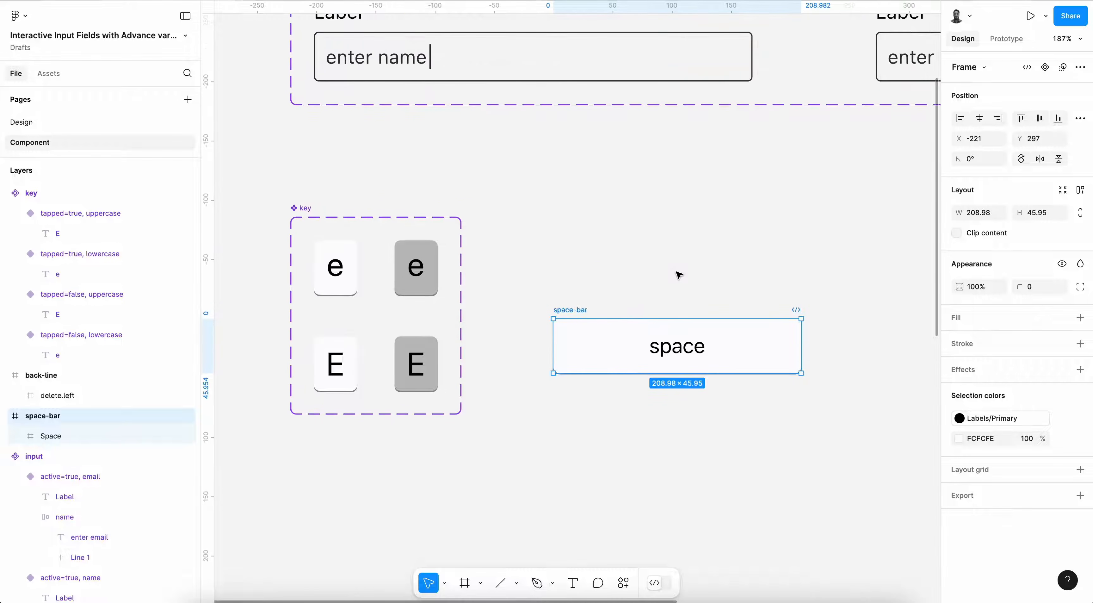
left_click_drag(586, 310, 585, 266)
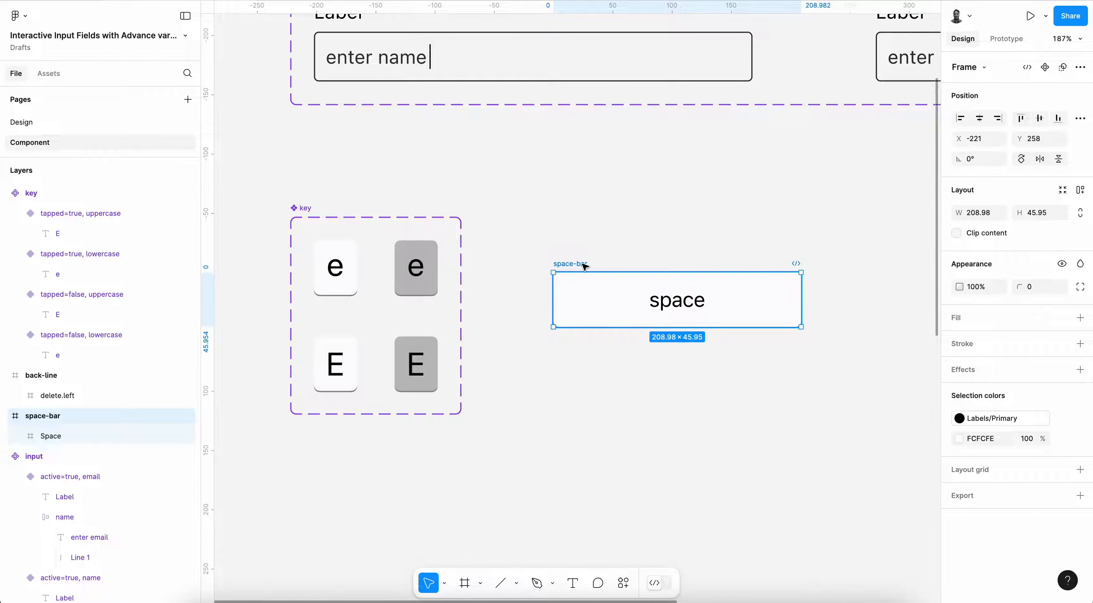
- Duplicate the space-bar frame directly below the original and fill the copy's inner Space frame with Gray 4
scroll(585, 267, "down", 1)
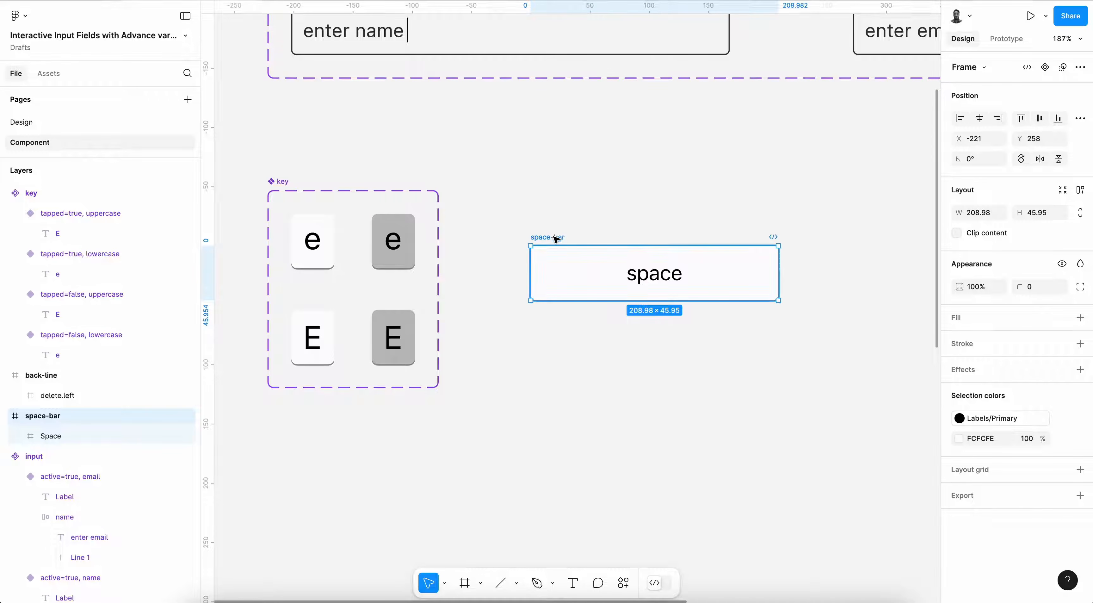
left_click_drag(556, 237, 575, 326)
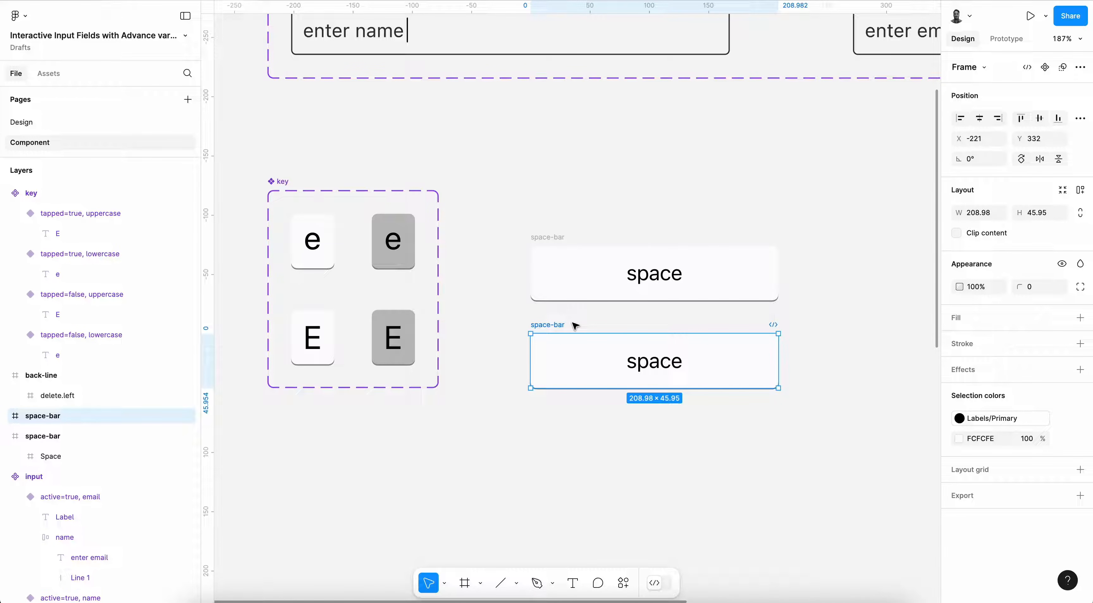
double_click(574, 358)
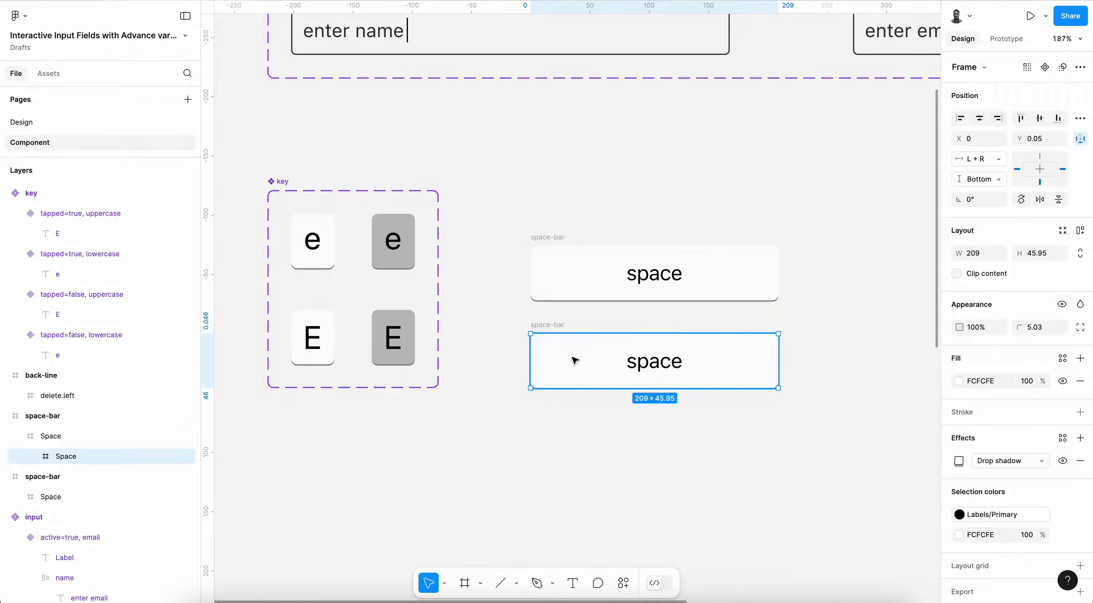
left_click(1062, 358)
left_click(851, 499)
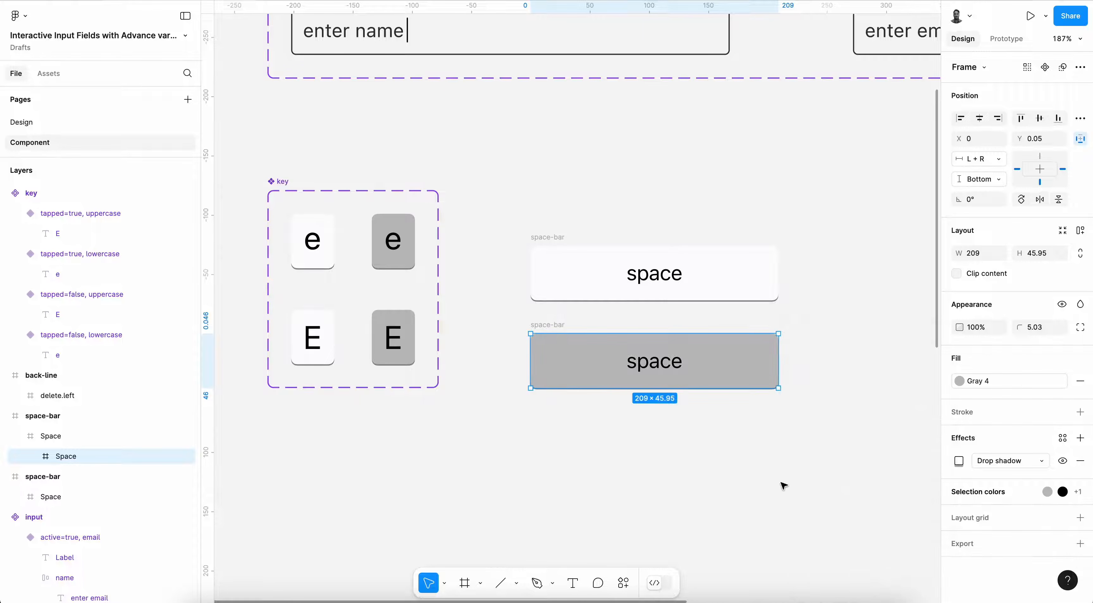
left_click(879, 376)
- Combine both space-bar frames into a component set and place it beside the key set at X -246, Y 211
left_click_drag(517, 210, 885, 407)
left_click_drag(561, 241, 556, 219)
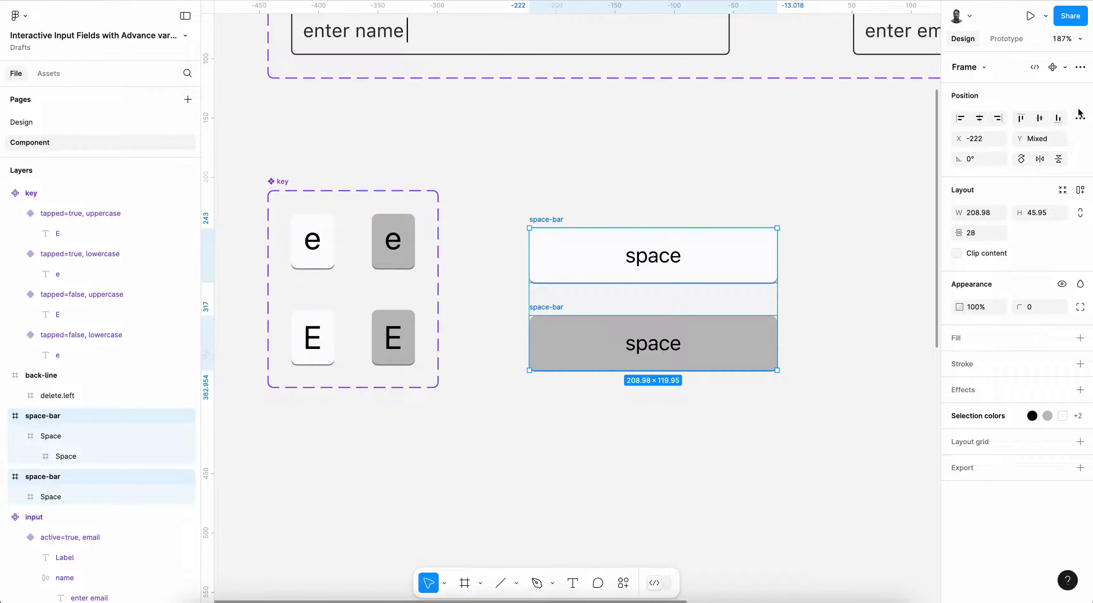
left_click(1081, 119)
left_click(989, 173)
left_click(1081, 67)
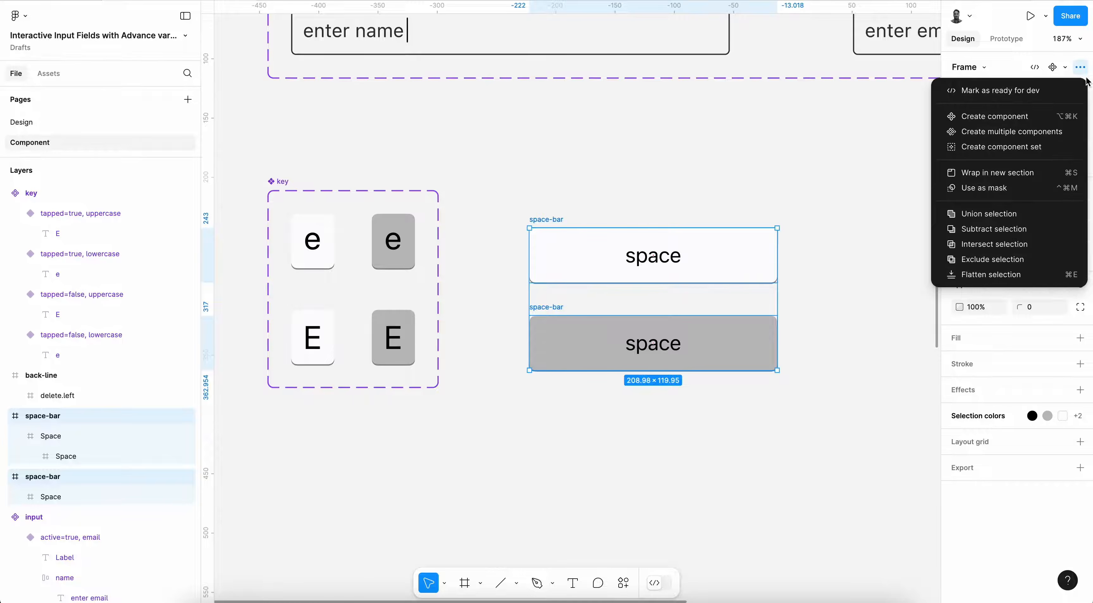
left_click(989, 147)
key("Escape")
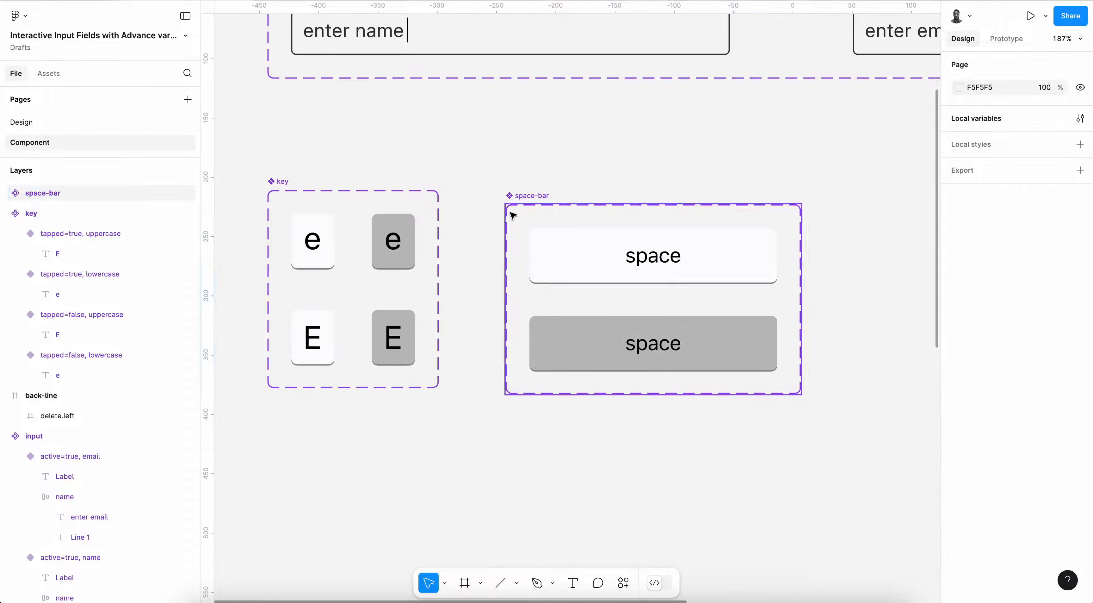
left_click_drag(527, 200, 523, 185)
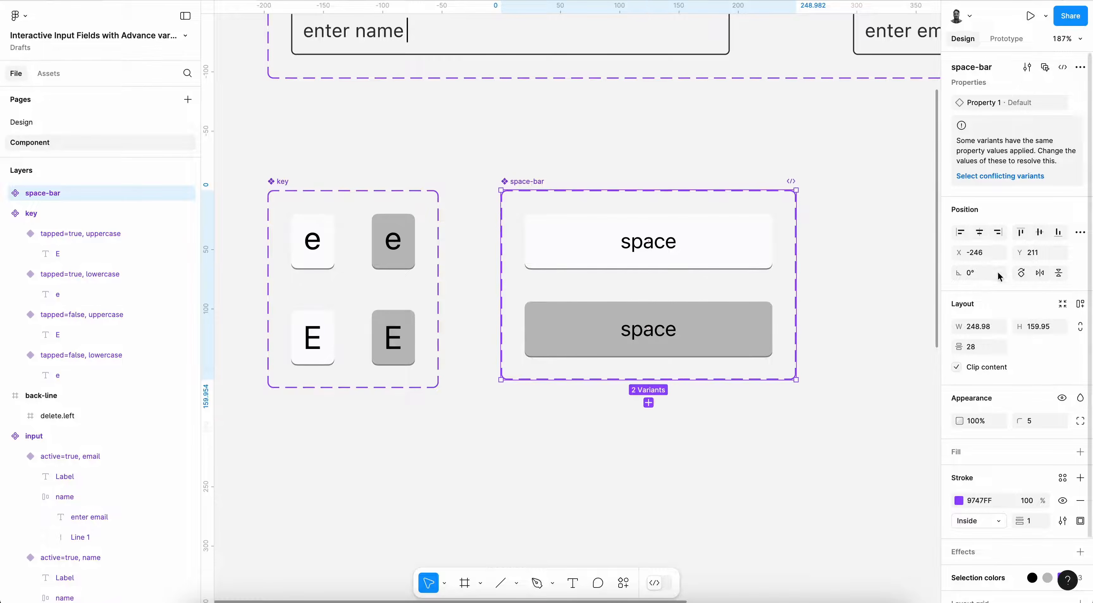
- Rename the space-bar component set's variant property to tapped
double_click(987, 104)
type("tapped")
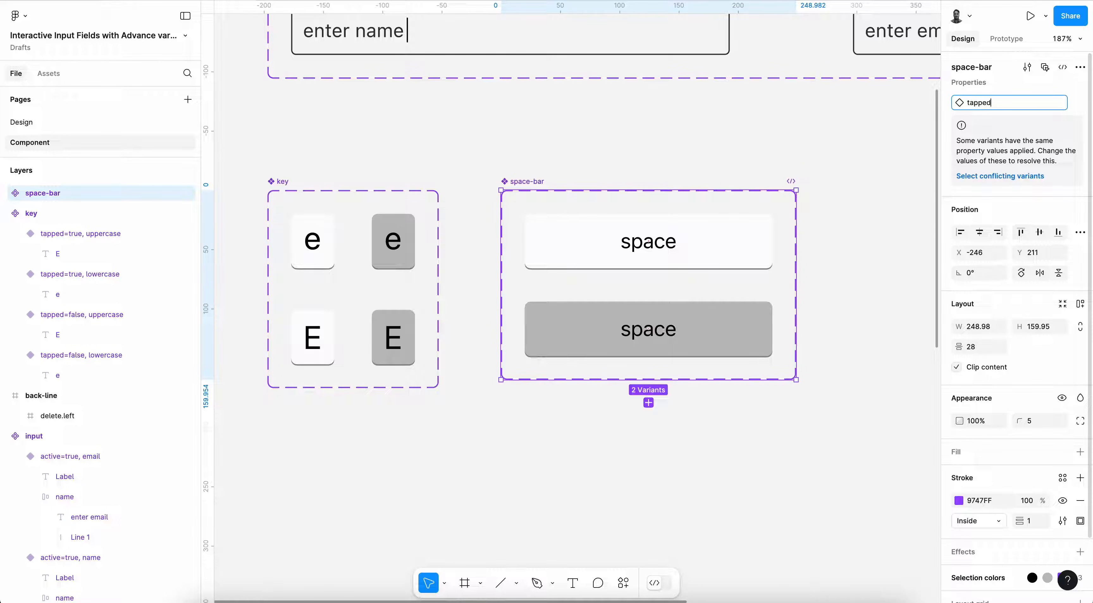
key("Return")
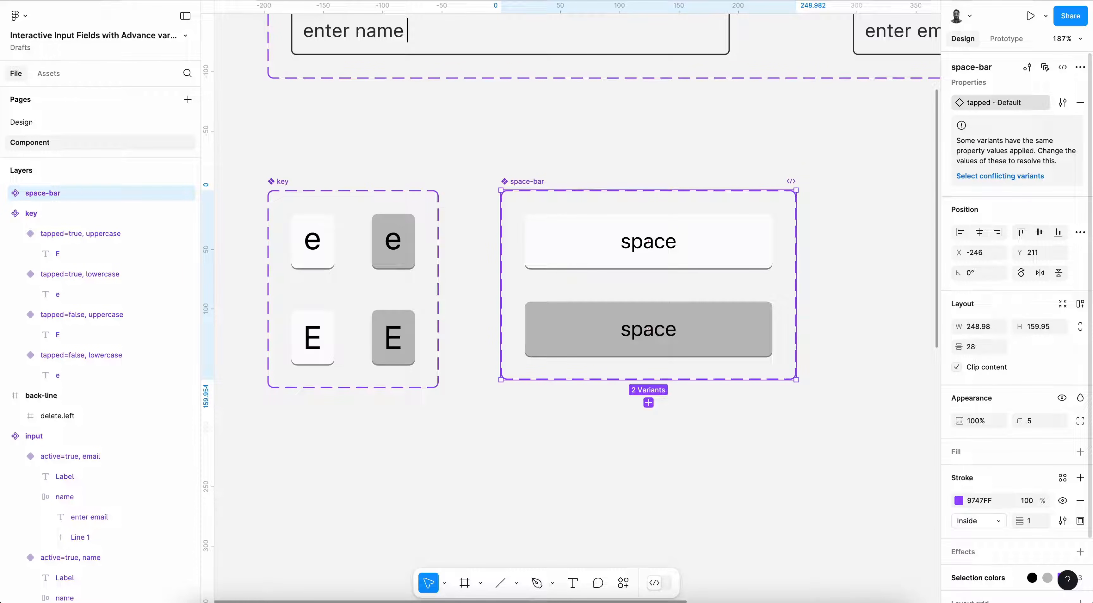
- Set the tapped value to false on the white space-bar variant and to true on the gray one
left_click(724, 222)
left_click(1039, 103)
type("false")
key("Return")
key("Tab")
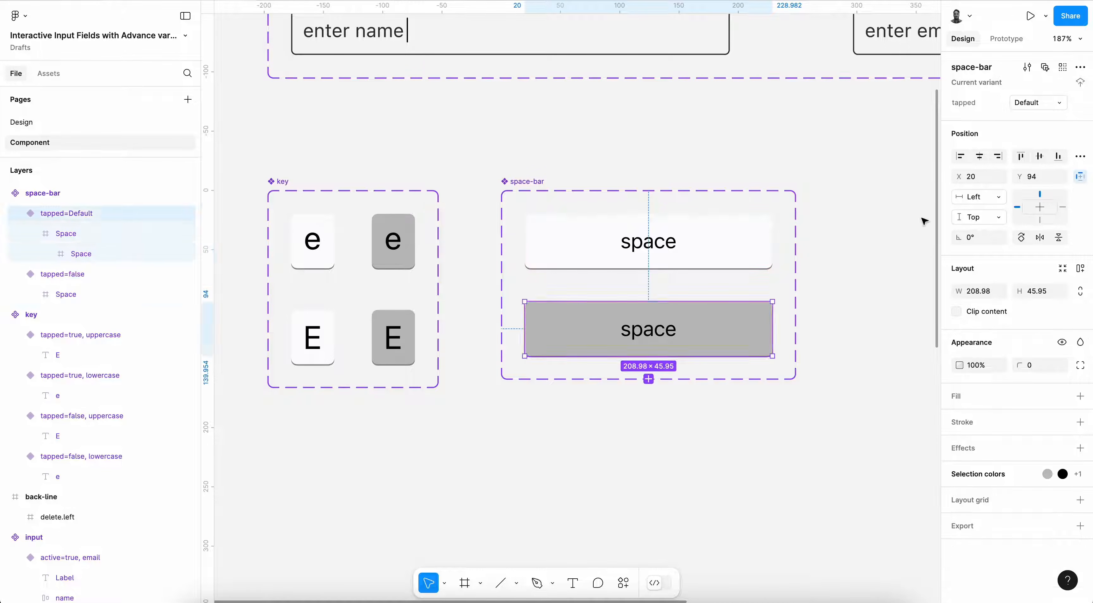
left_click(1031, 104)
type("tt")
key("BackSpace")
type("rue")
key("Return")
- Move the back-line frame beside the space-bar component set, to X 85, Y 227
scroll(631, 102, "down", 5)
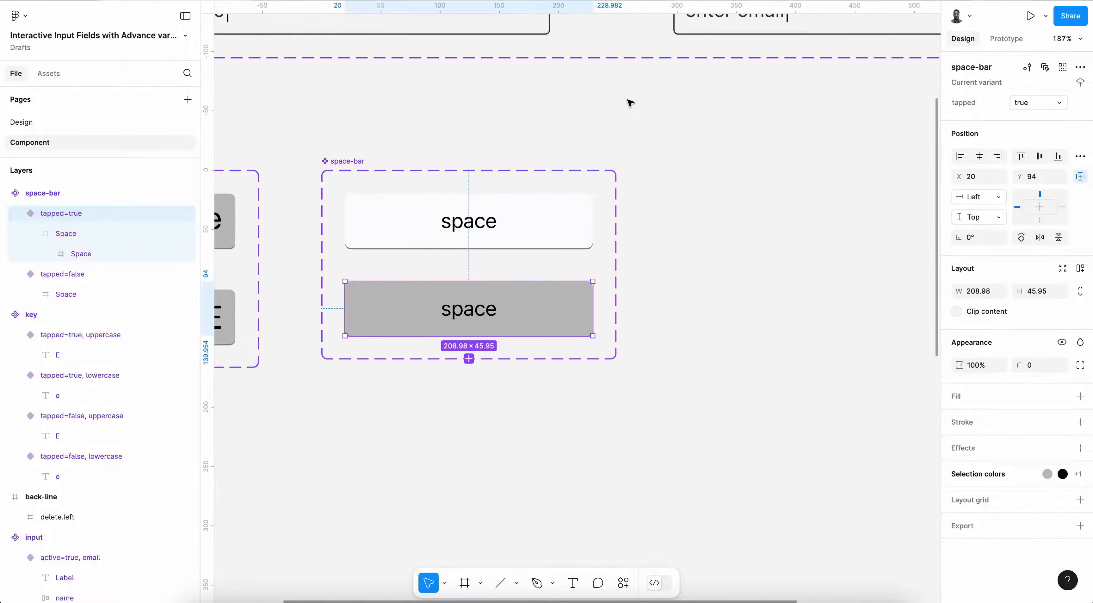
scroll(635, 356, "down", 10)
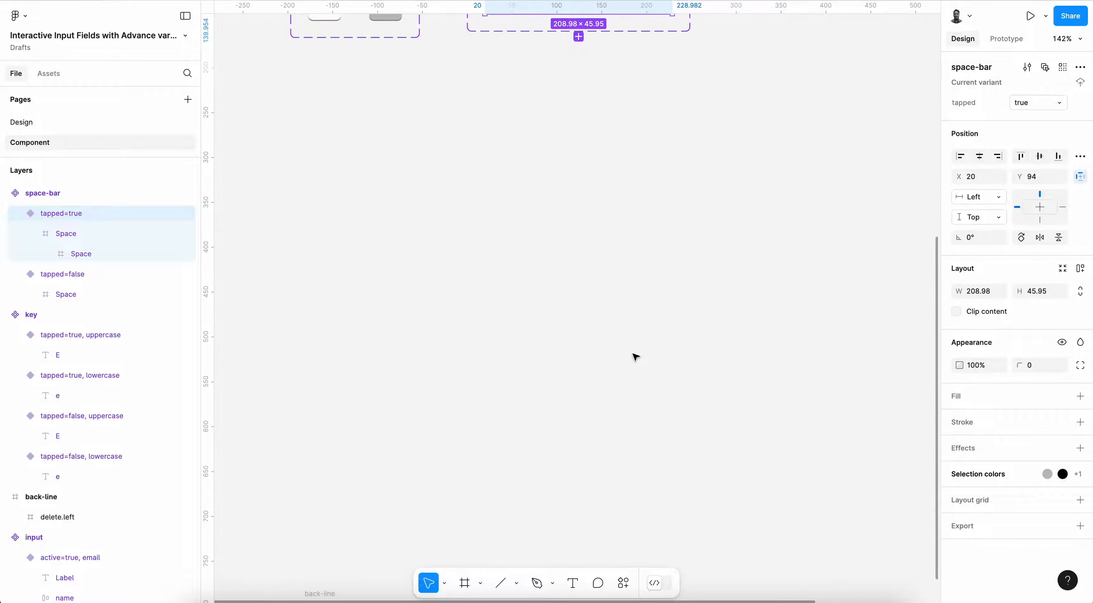
left_click_drag(347, 536, 651, 151)
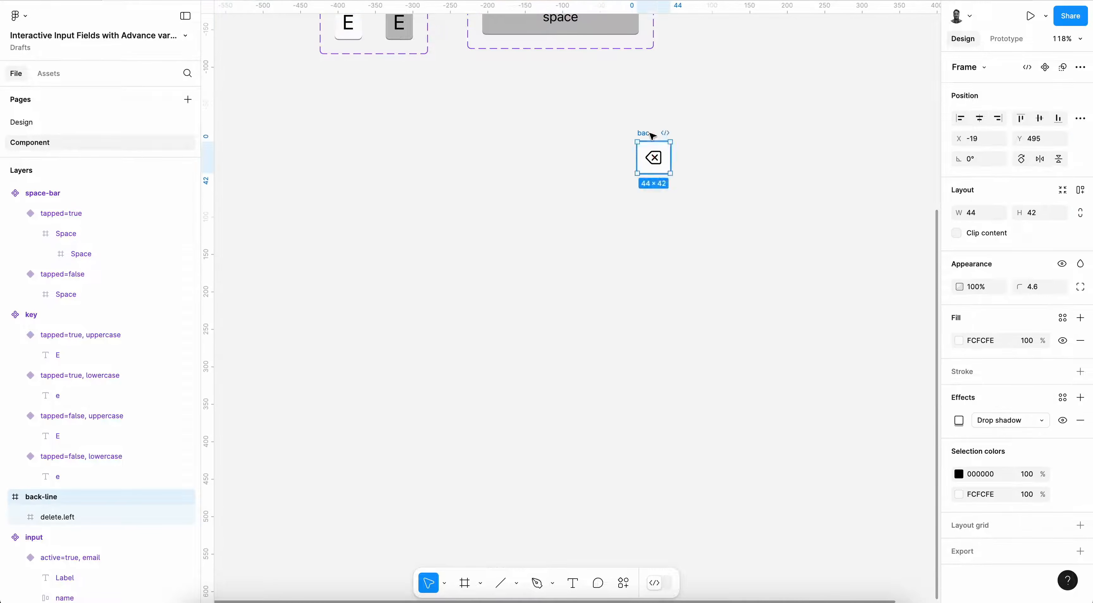
scroll(652, 137, "up", 5)
left_click_drag(695, 403, 749, 207)
scroll(749, 209, "up", 5)
scroll(748, 209, "up", 3)
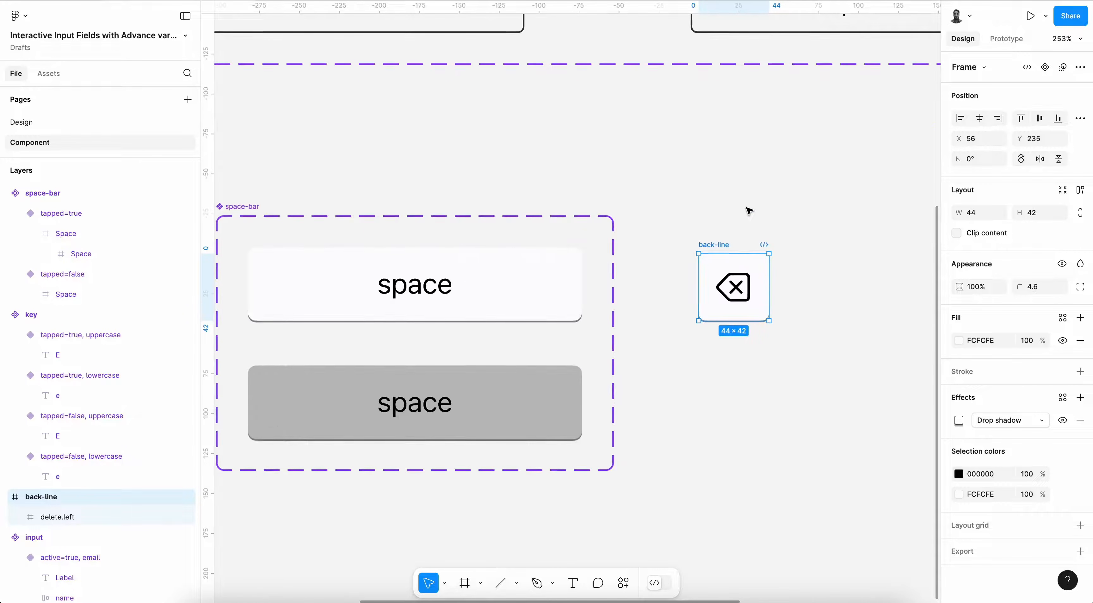
left_click_drag(724, 245, 769, 233)
scroll(769, 234, "down", 3)
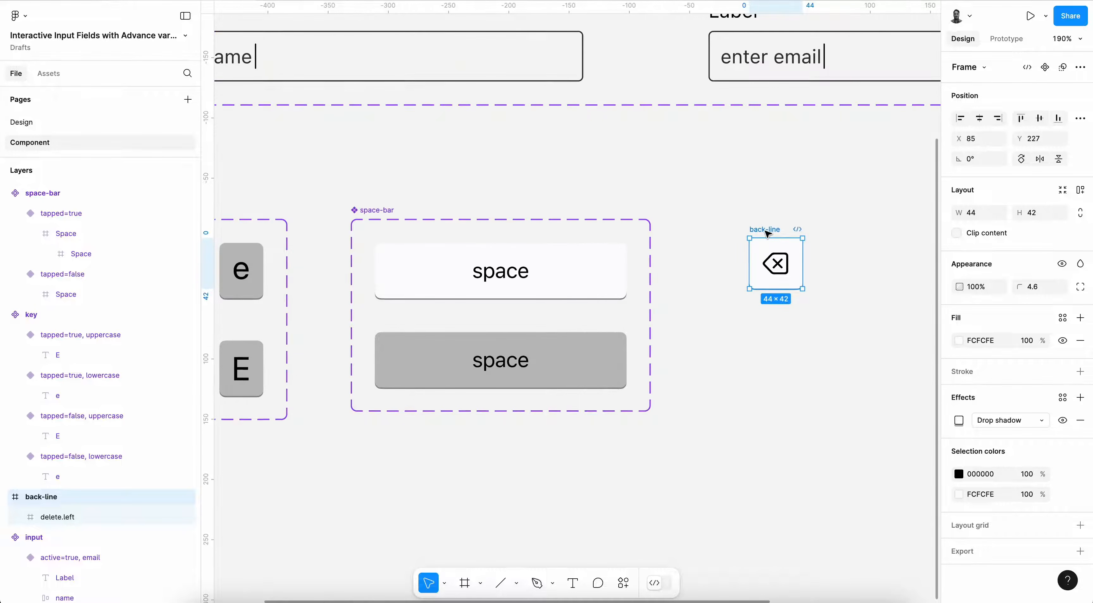
- Duplicate the back-line frame directly below the original, at X 85, Y 294, and fill the copy with Gray 4
scroll(769, 235, "right", 2)
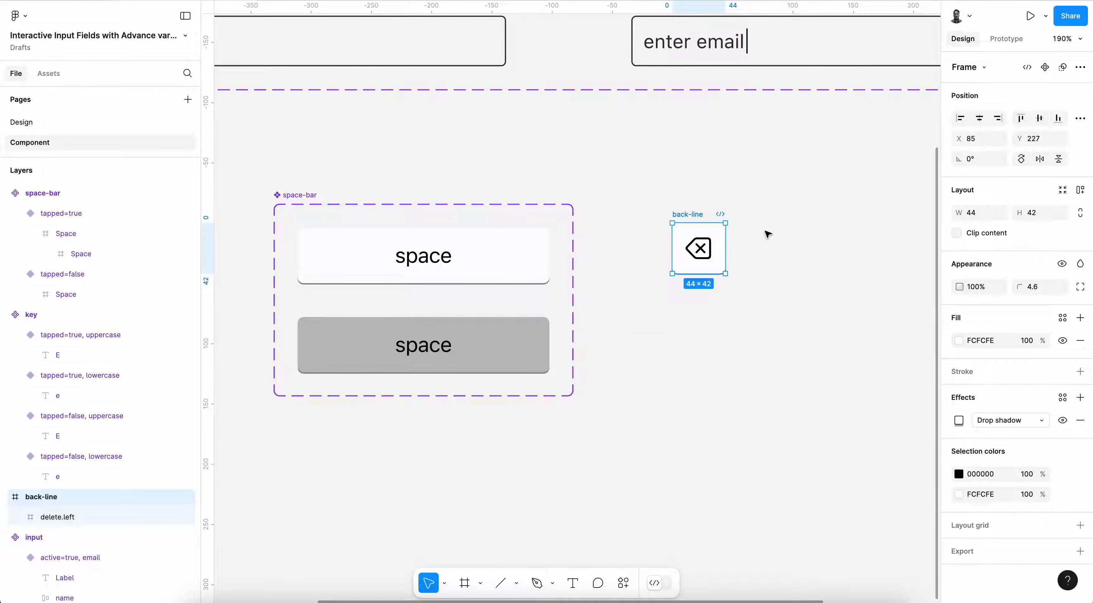
left_click_drag(701, 215, 701, 297, "alt")
left_click(732, 319)
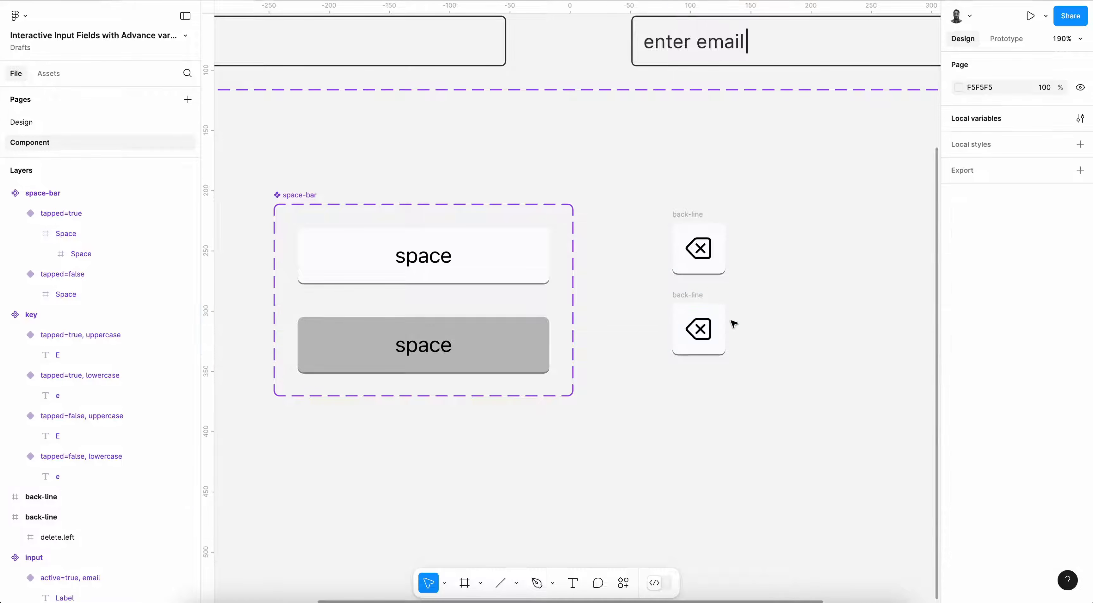
left_click(722, 315)
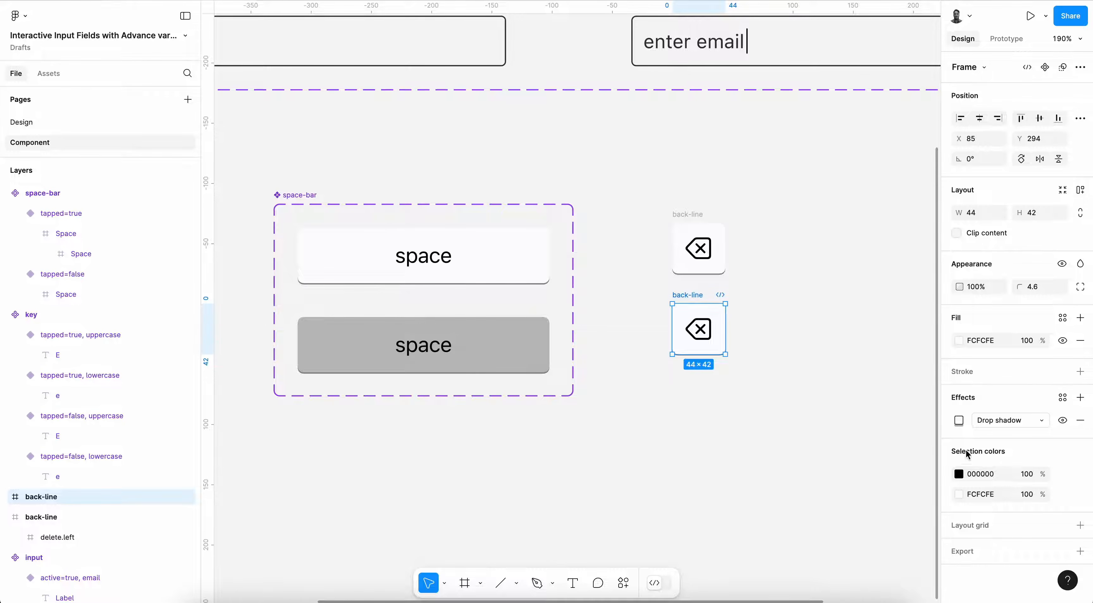
left_click(1063, 317)
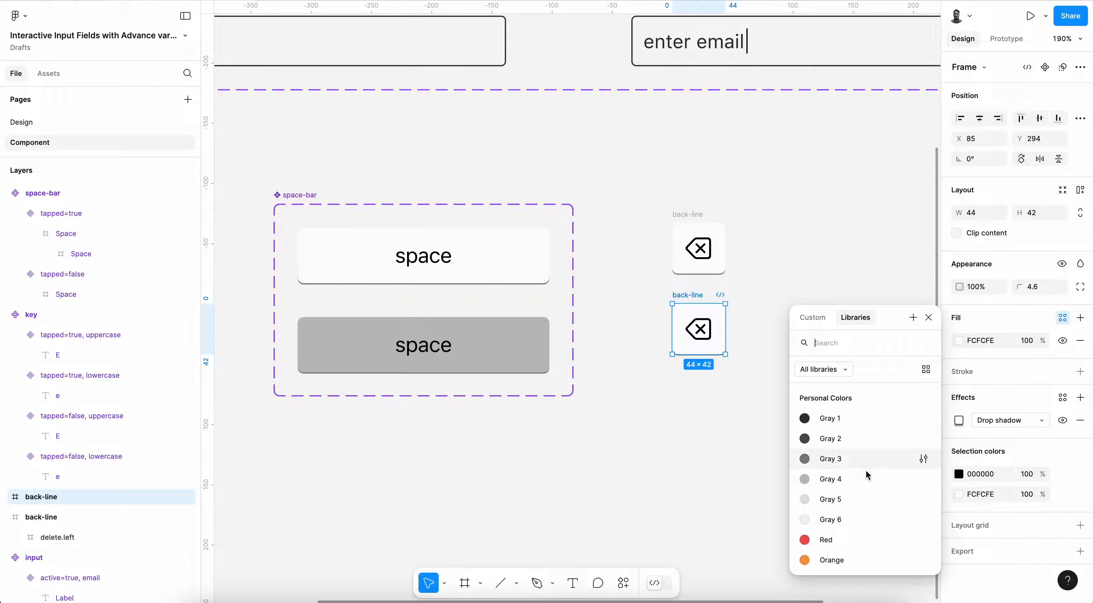
left_click(849, 479)
left_click(773, 319)
- Combine both back-line frames into a component set and rename its variant property to tapped
left_click_drag(616, 171, 729, 357)
left_click(1080, 67)
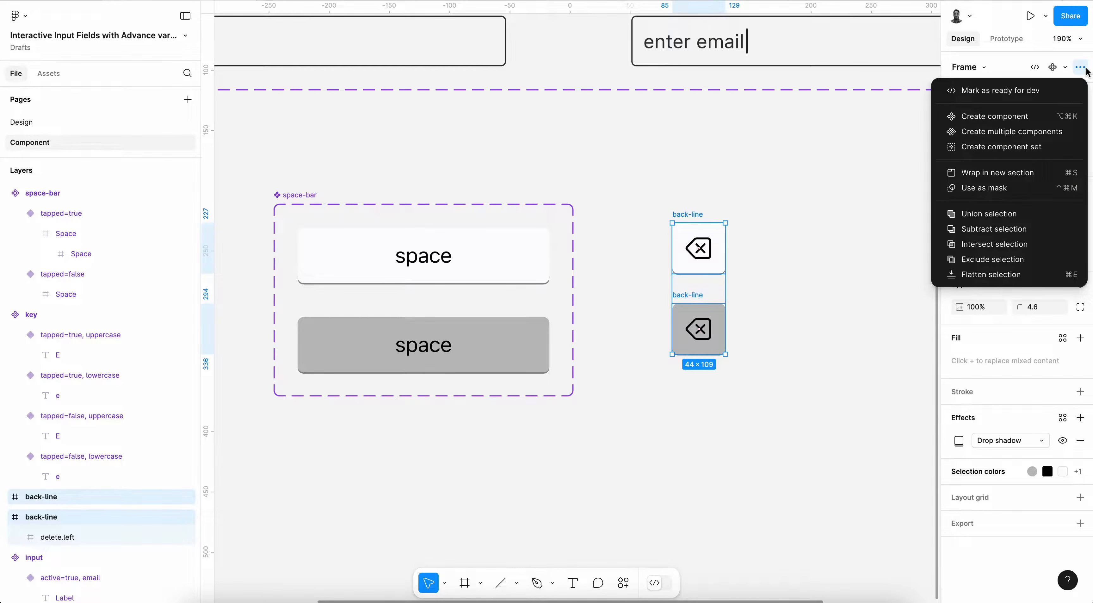
left_click(1004, 147)
double_click(988, 108)
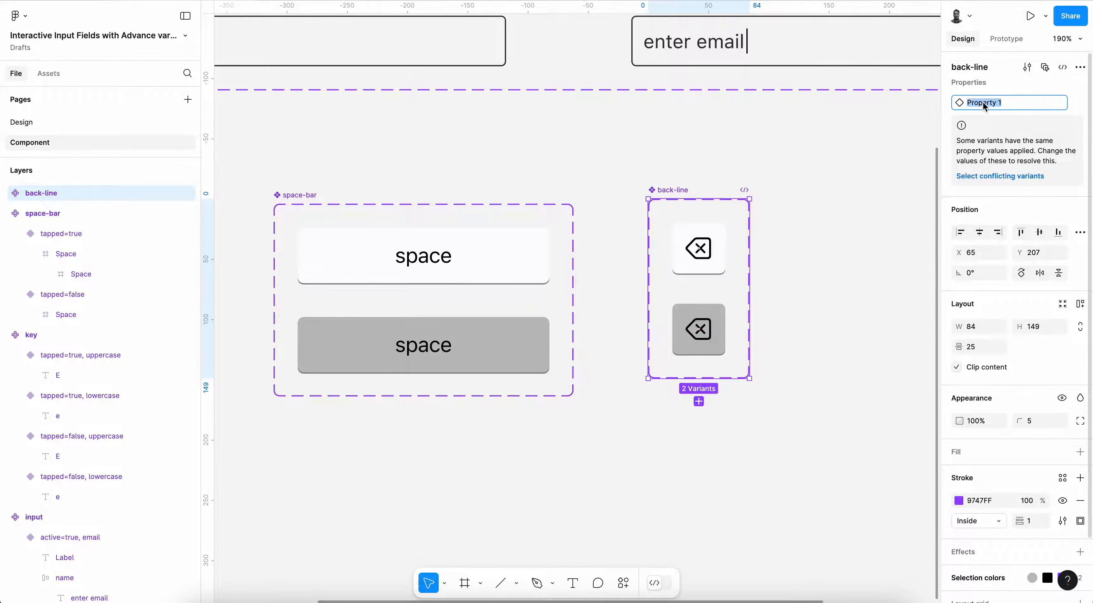
type("tapped")
key("Return")
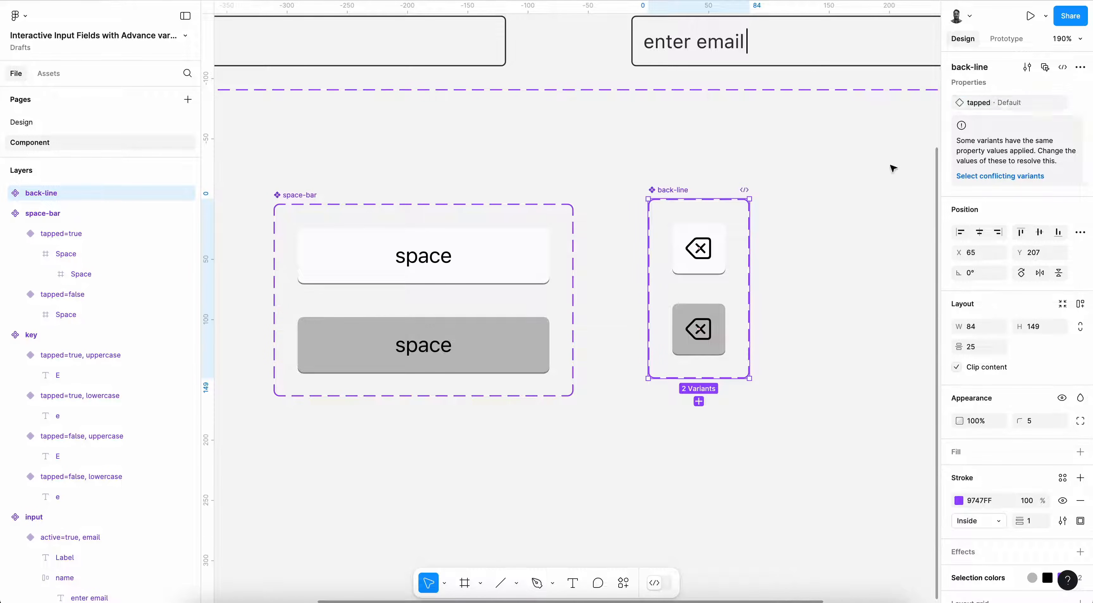
- Set the tapped value to true on the white back-line variant and to false on the gray one
left_click(717, 245)
double_click(1031, 102)
type("true")
key("Return")
left_click(720, 325)
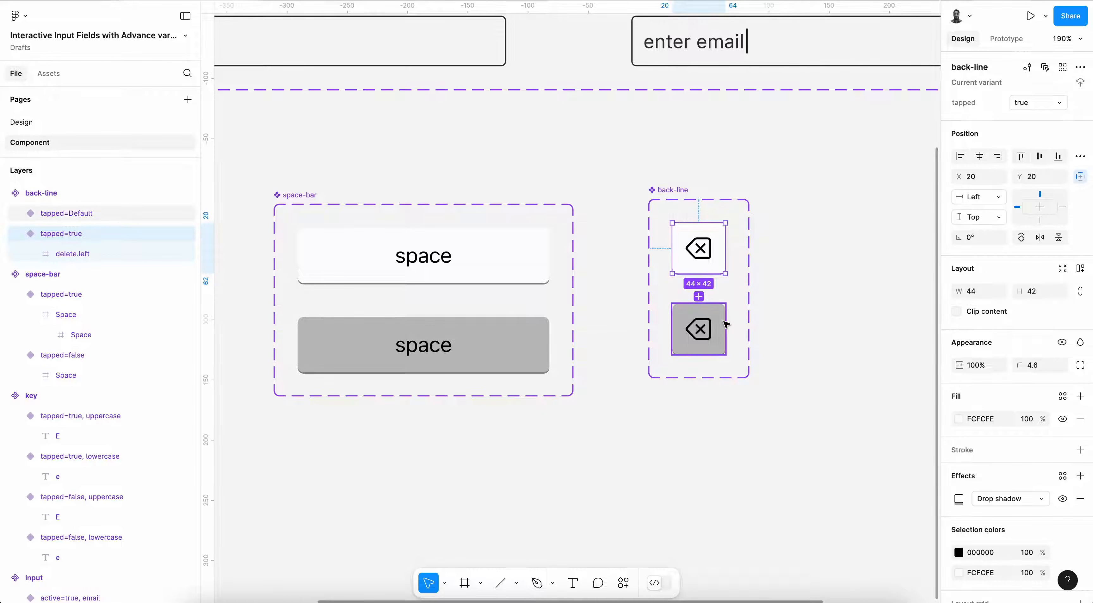
double_click(1036, 103)
type("false")
key("Return")
scroll(714, 149, "down", 5)
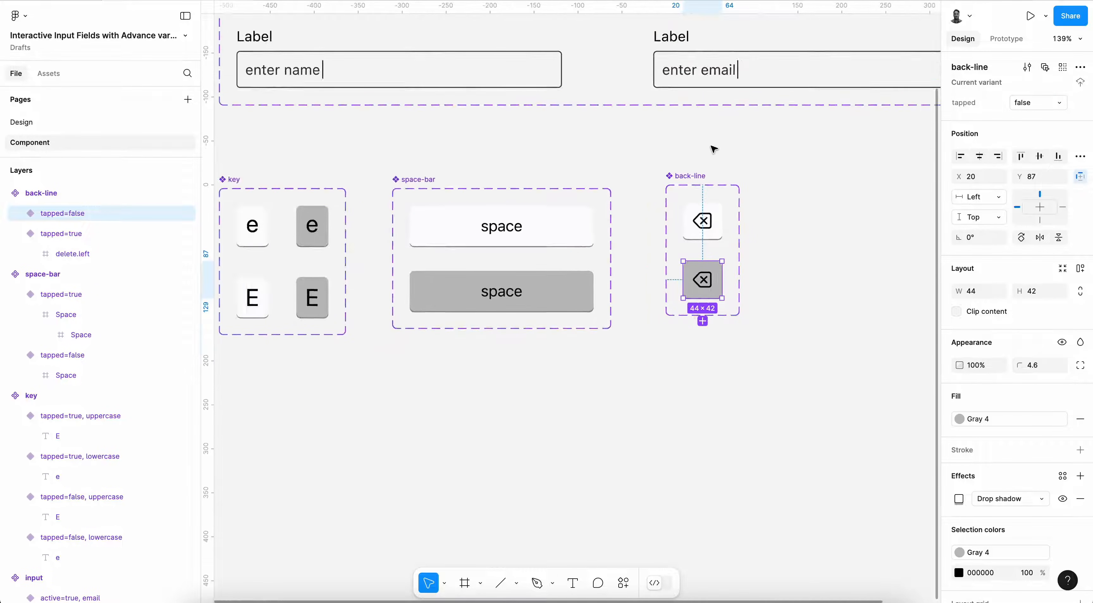
left_click(837, 320)
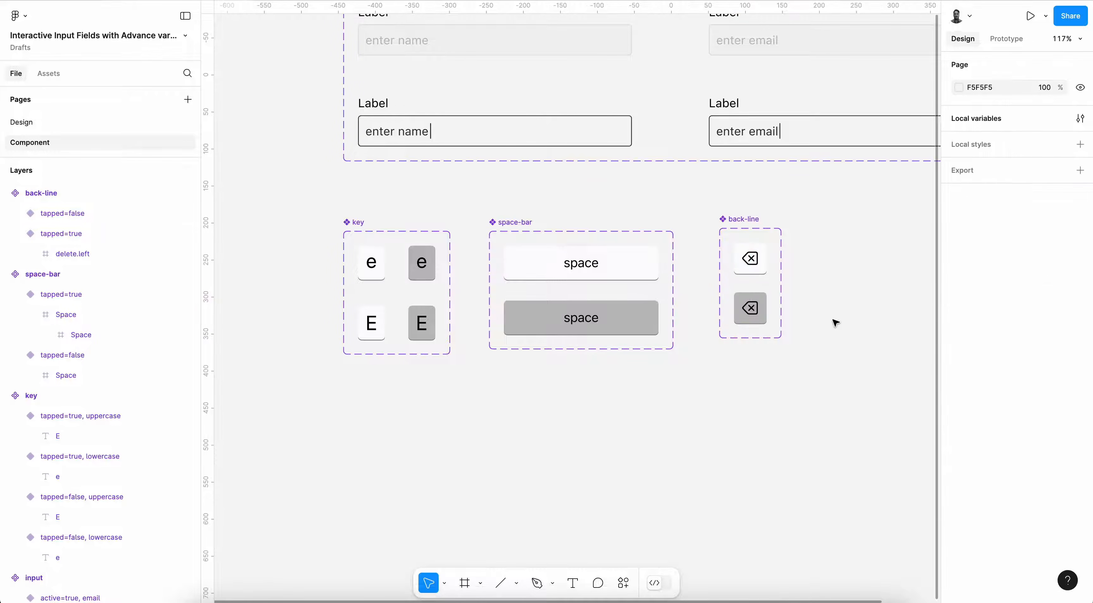
scroll(836, 321, "up", 3)
scroll(836, 321, "right", 3)
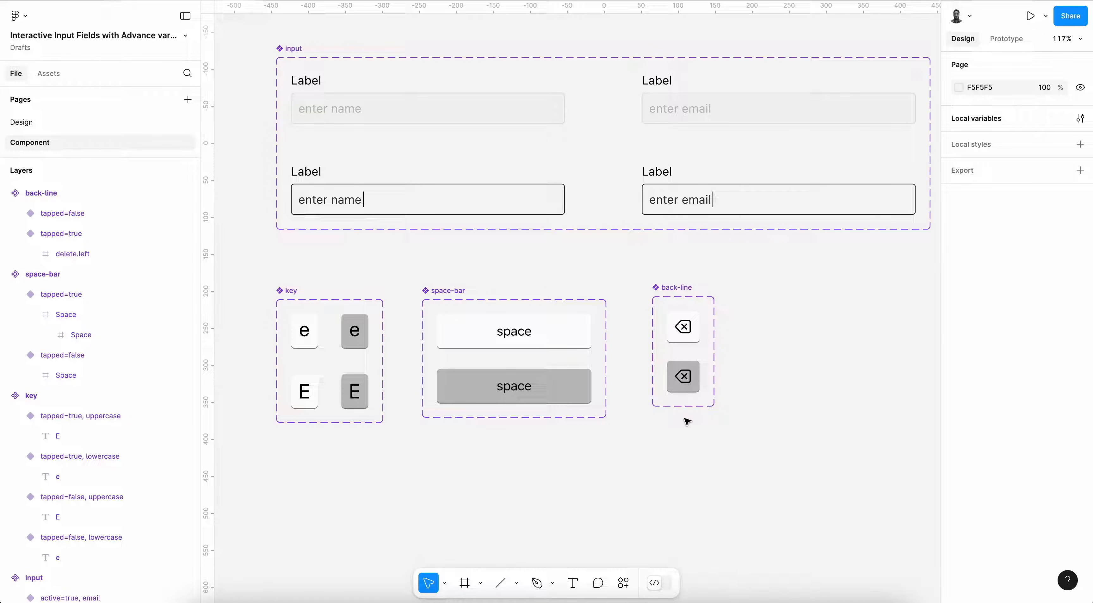
scroll(761, 380, "left", 1)
scroll(762, 380, "up", 1)
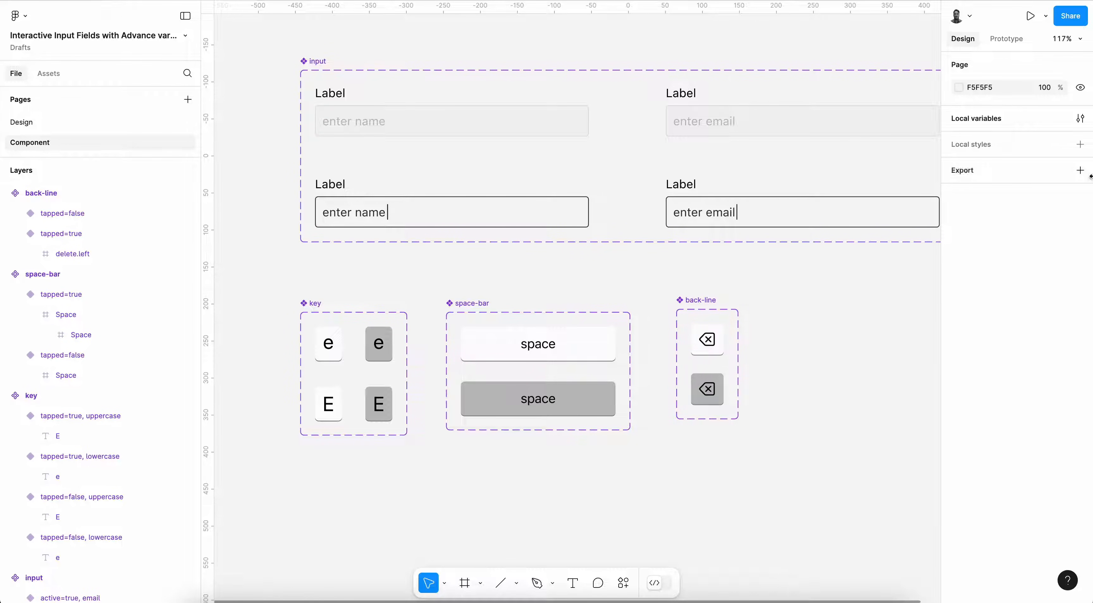
- Create a Boolean variable named delete_line in a new key-boolean subgroup of the global variable group
left_click(1080, 120)
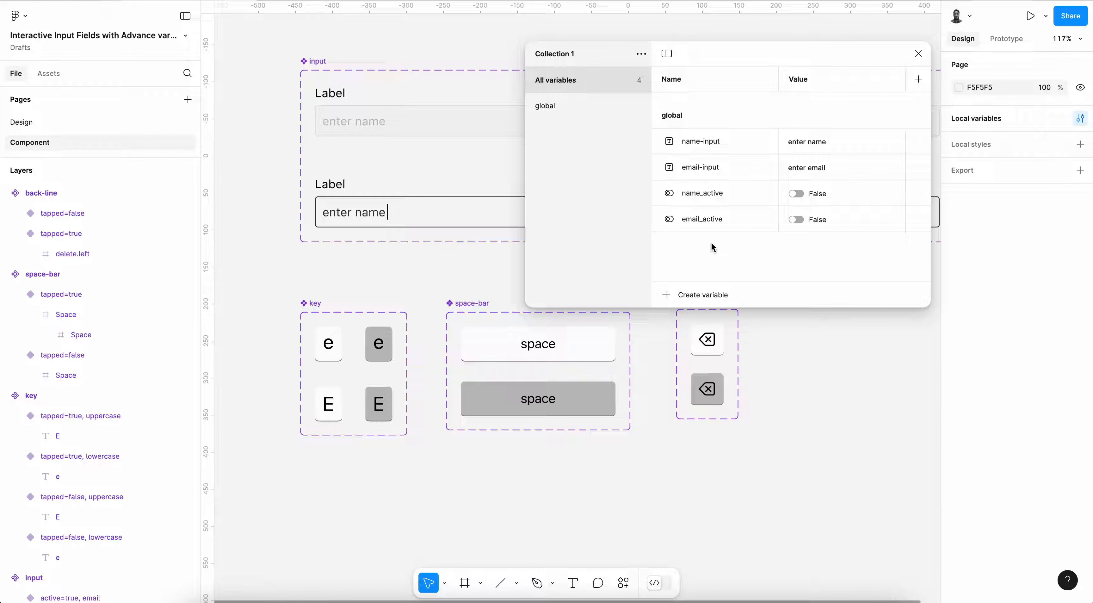
left_click(583, 107)
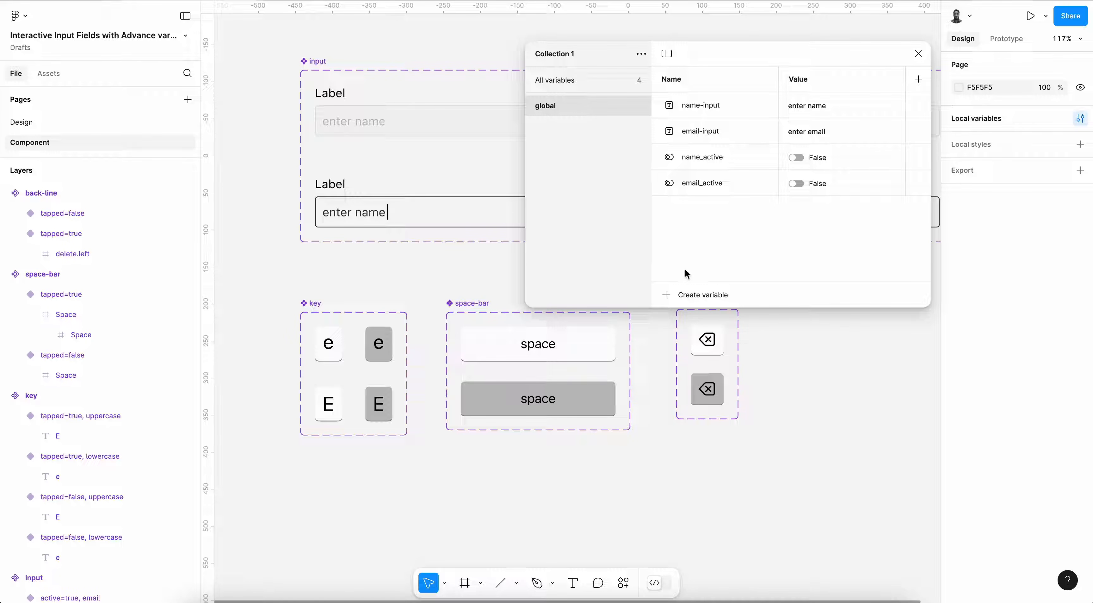
left_click(672, 295)
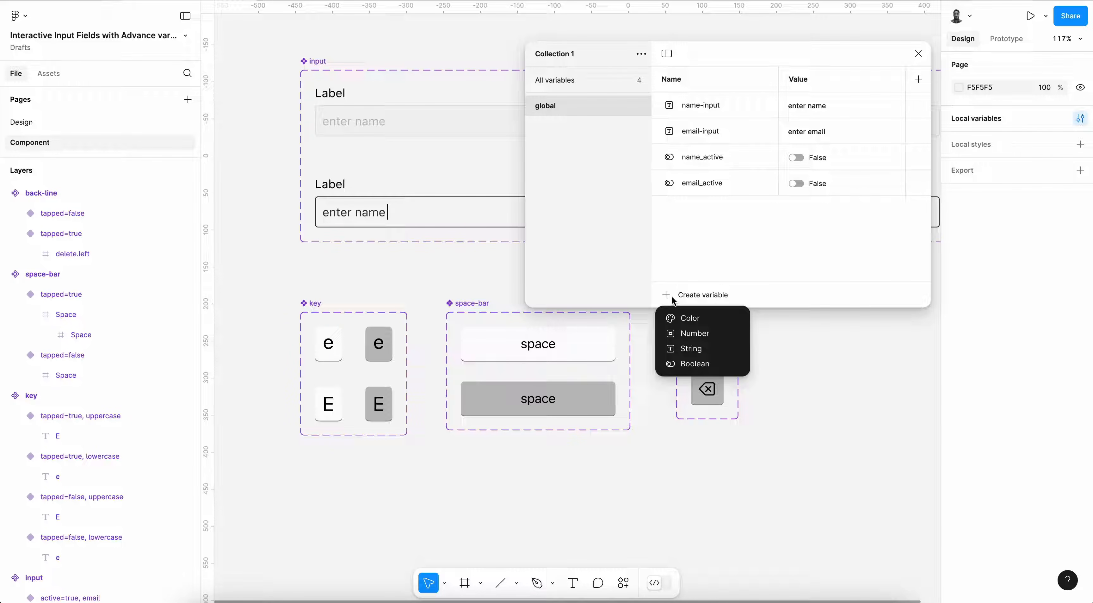
left_click(705, 364)
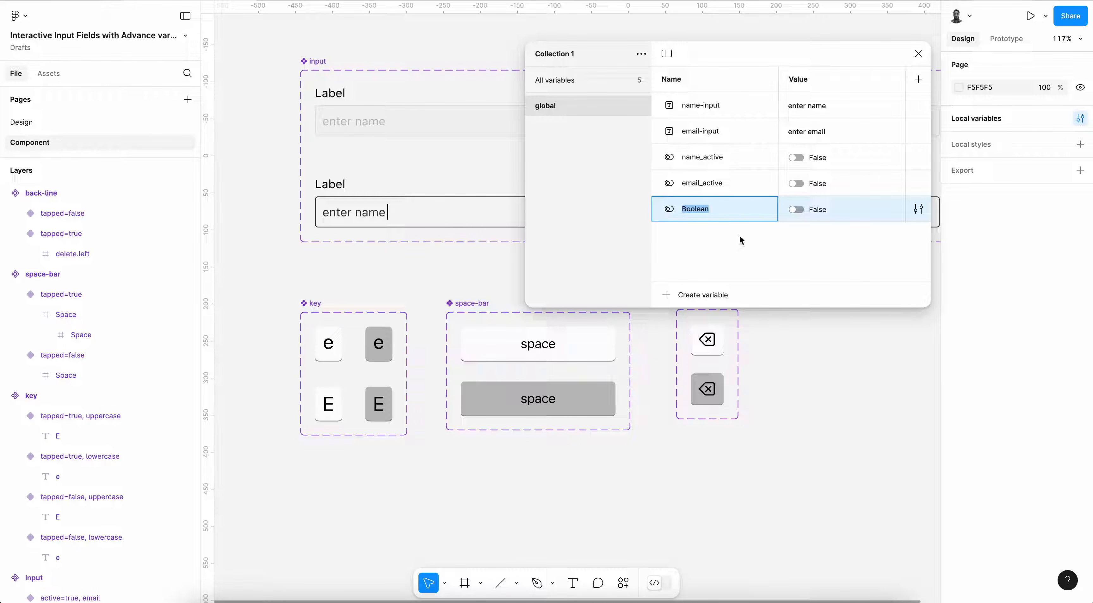
type("ey")
type("key-")
type("b")
type(" / delete_")
type("line")
key("Return")
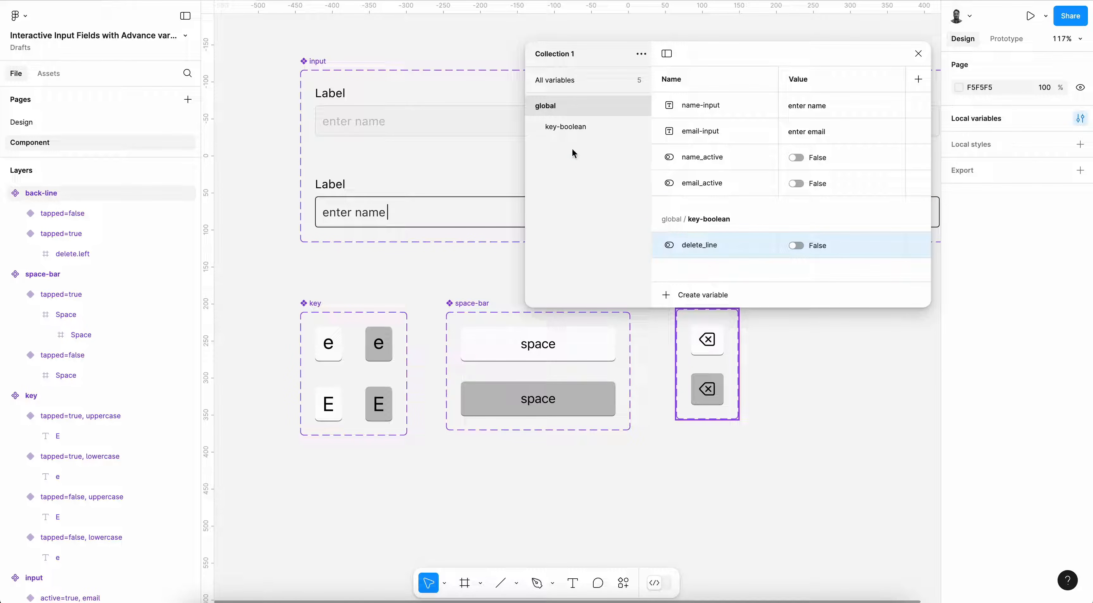
- Move the key-boolean group out of global, above it, and add a second Boolean variable named space to key-boolean
left_click(588, 127)
left_click_drag(566, 127, 565, 95)
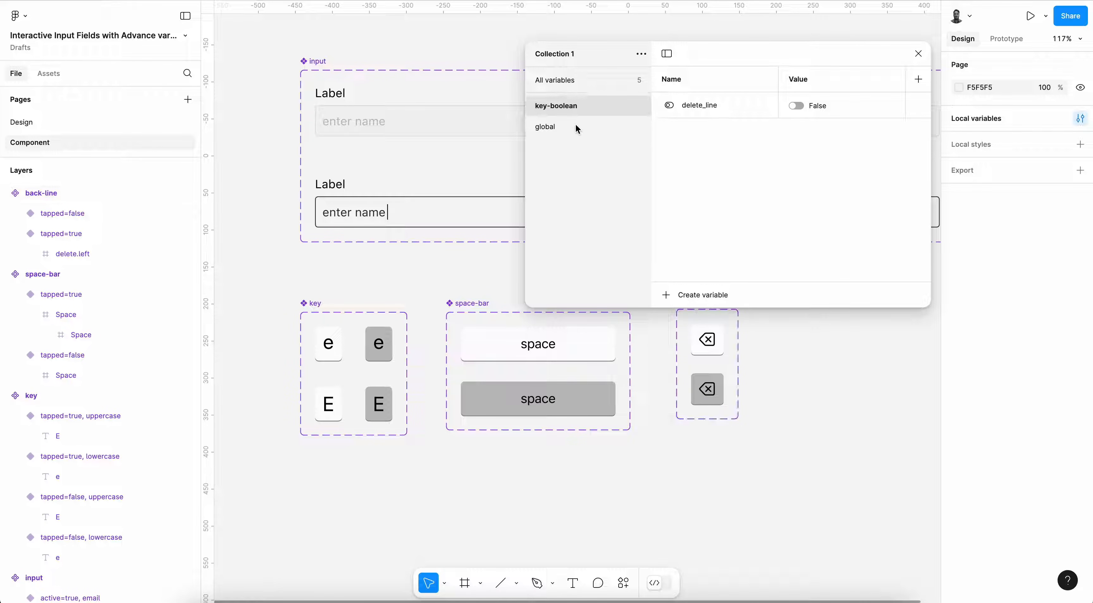
left_click(712, 111)
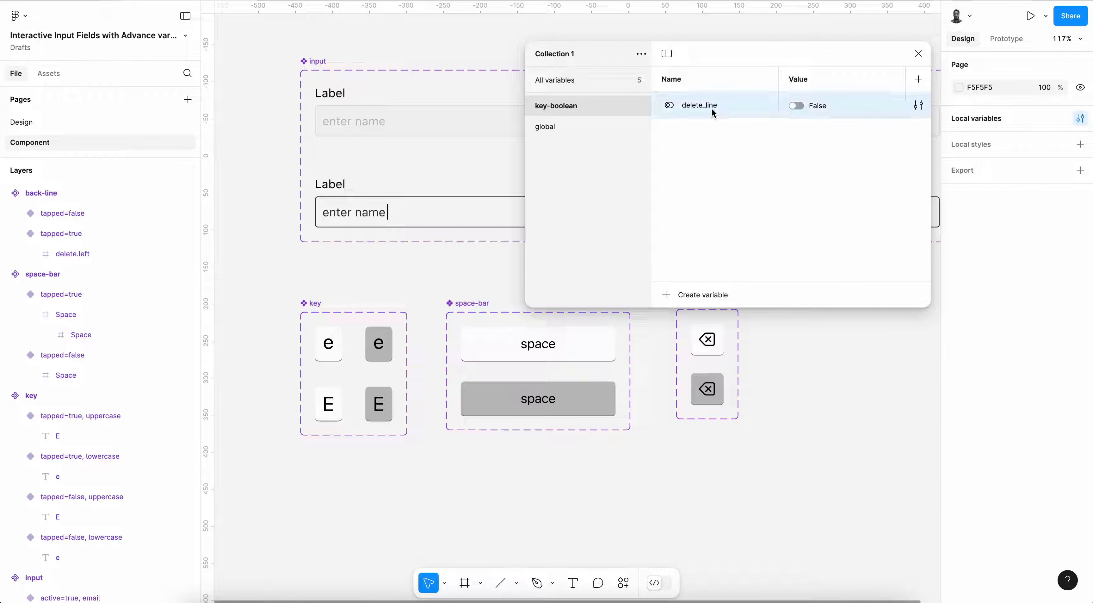
key("shift+Return")
type("space")
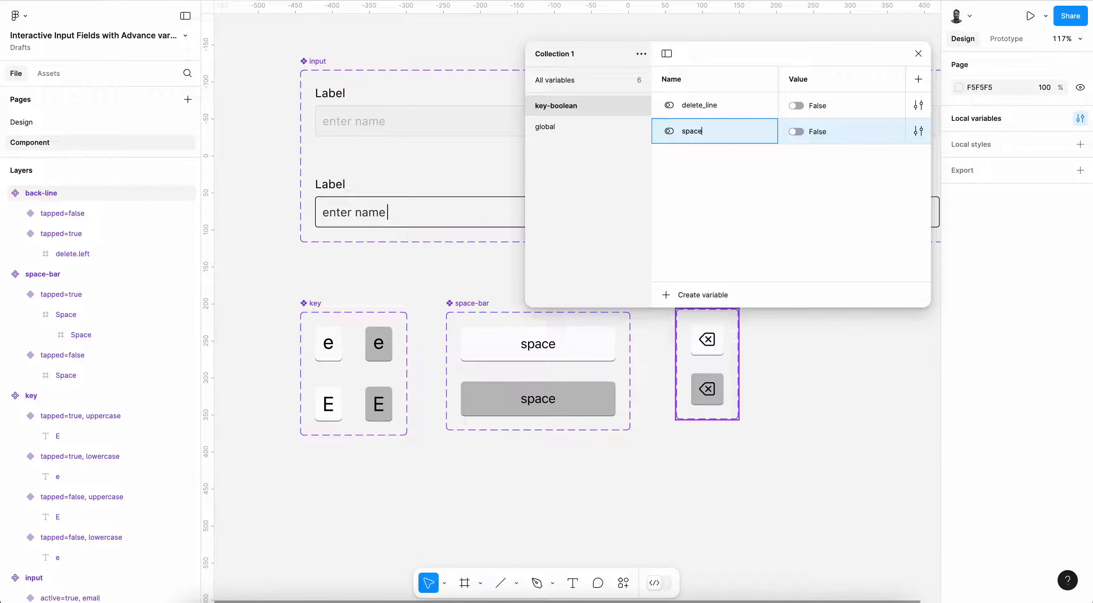
key("Return")
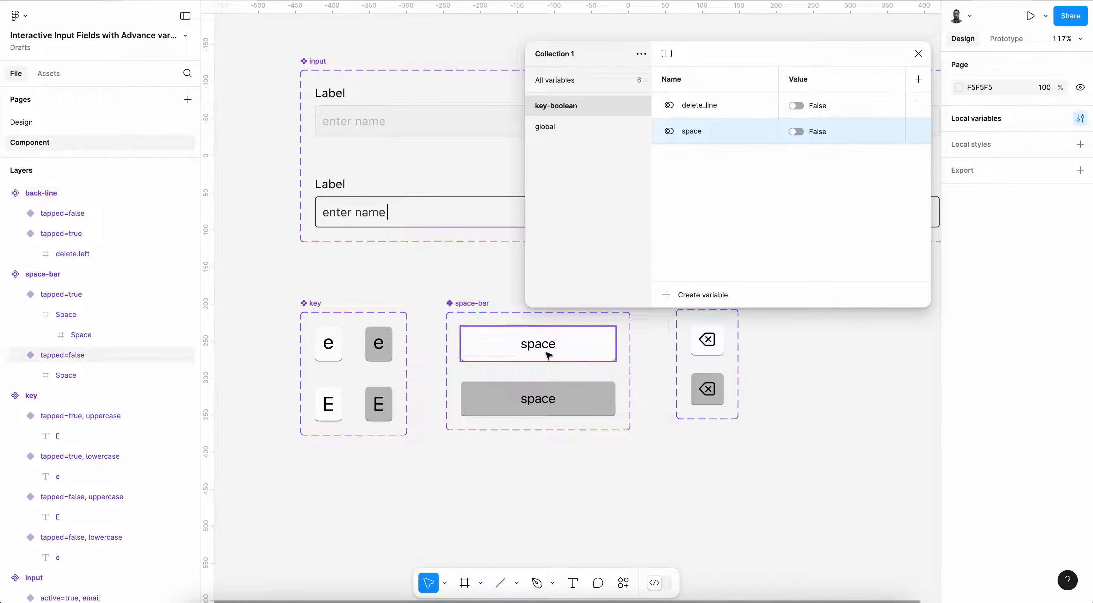
left_click(709, 341)
scroll(709, 342, "up", 3)
left_click(709, 343)
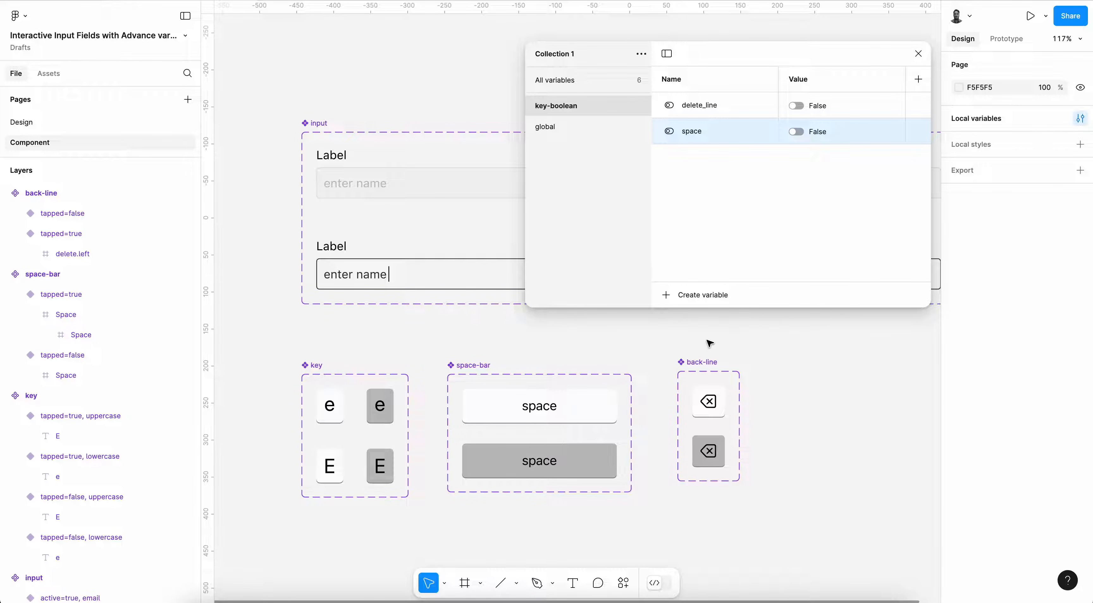
- Create a String variable named keyboard with the value lowercase in the global group
left_click(556, 128)
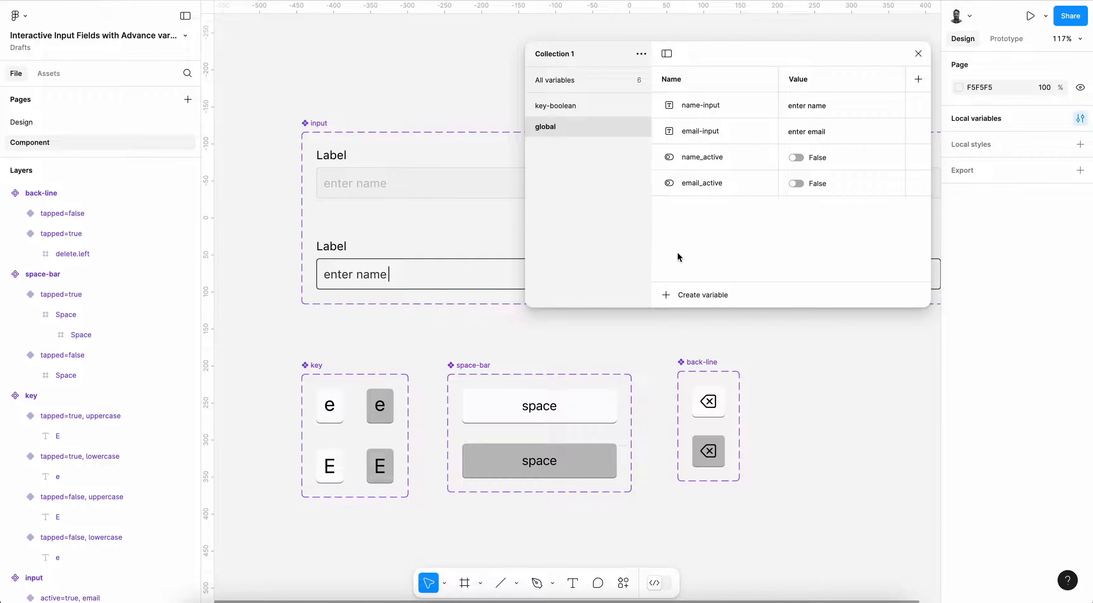
left_click(670, 298)
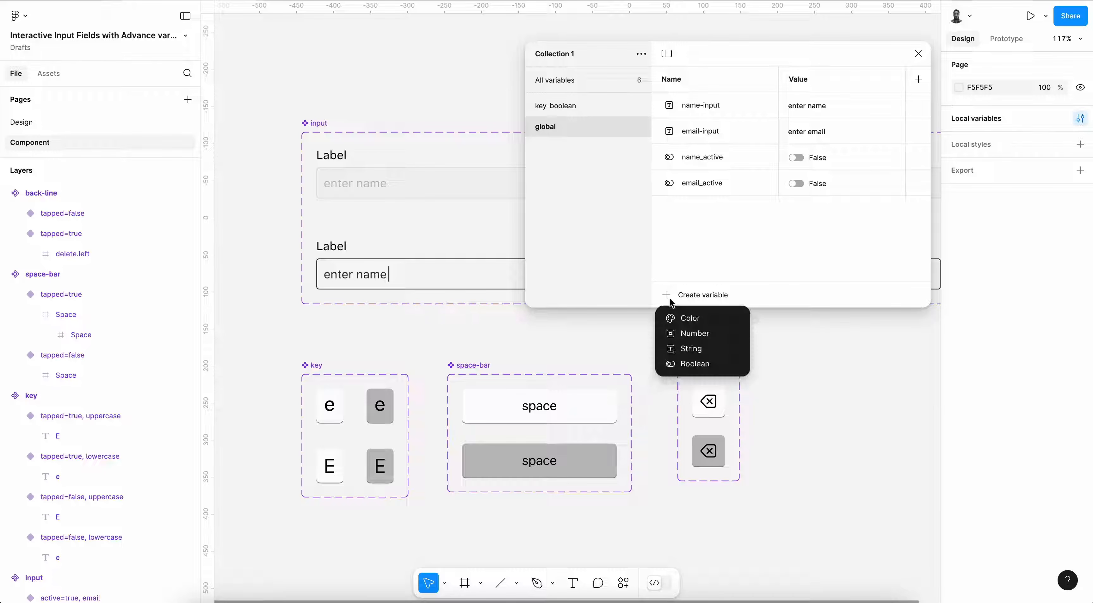
left_click(689, 349)
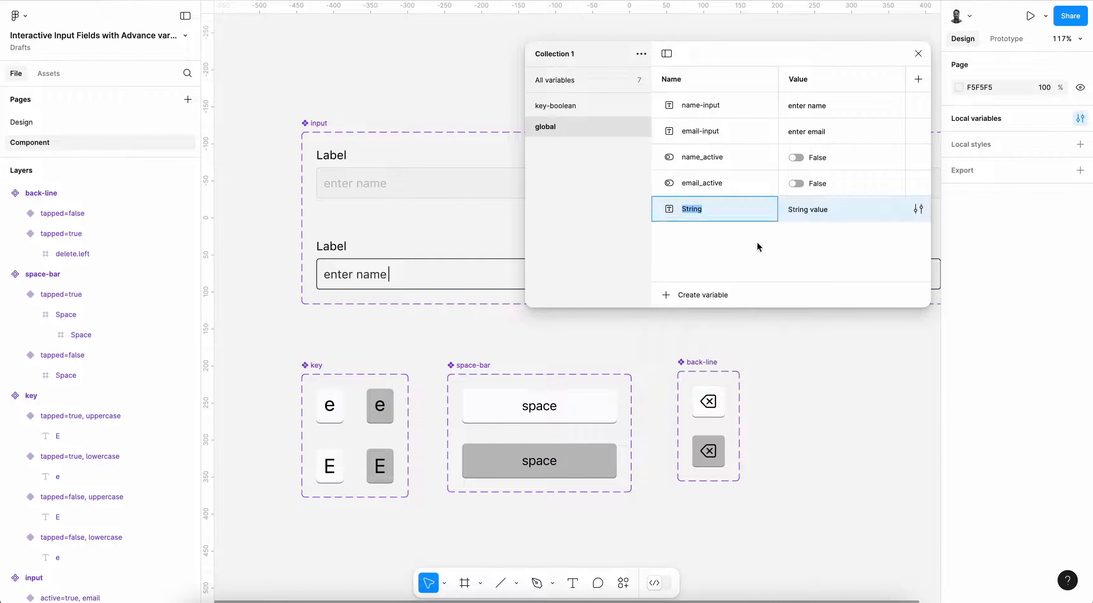
type("keyboard")
key("Tab")
type("lowercase")
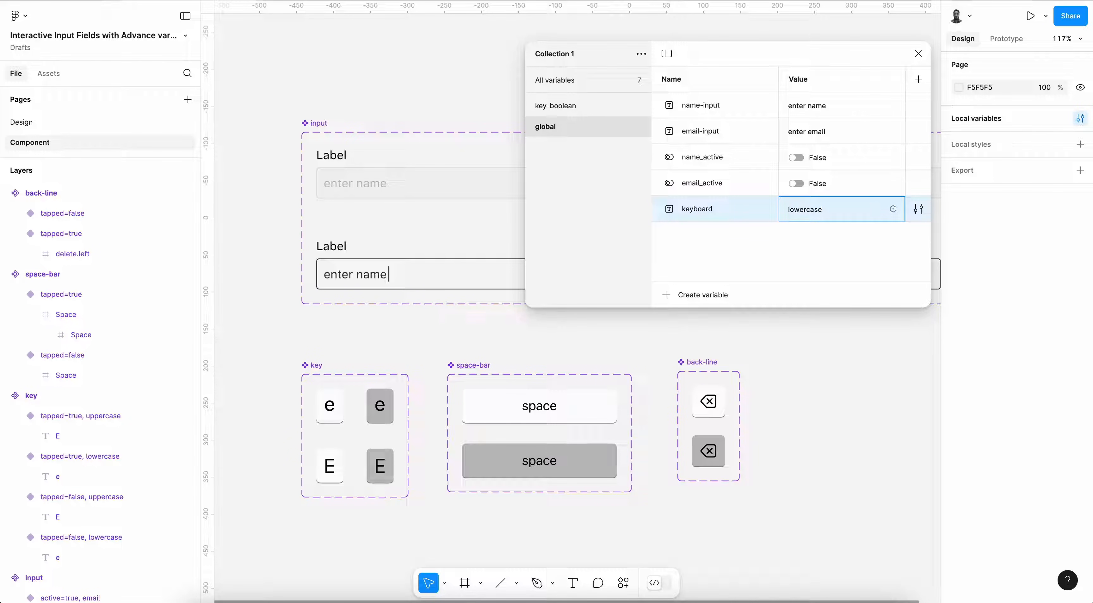
key("Return")
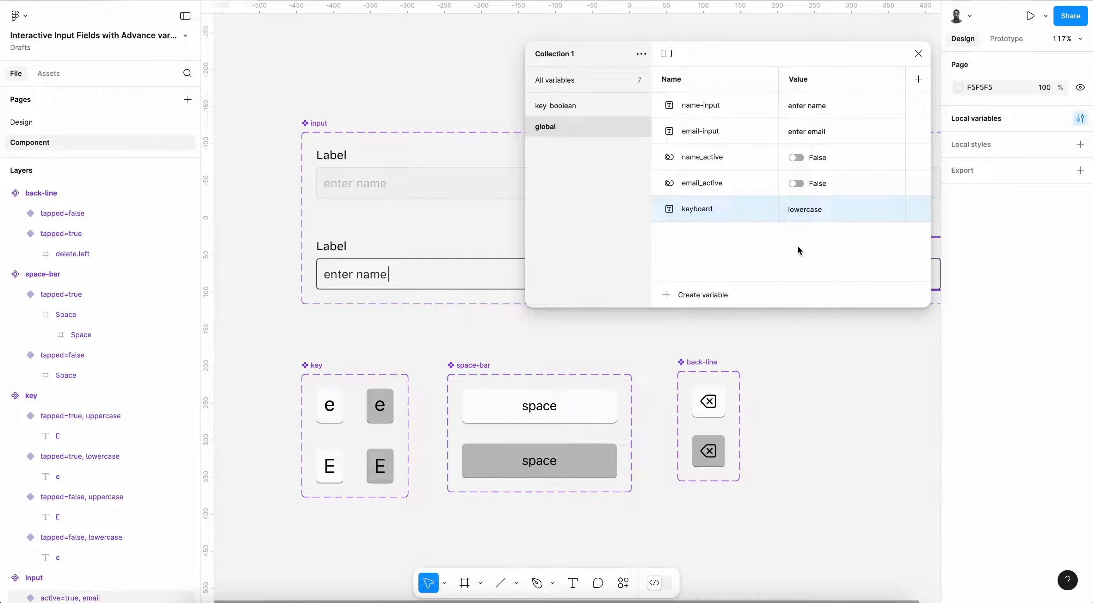
- Create a String variable named null with the value null in the global group
left_click(664, 296)
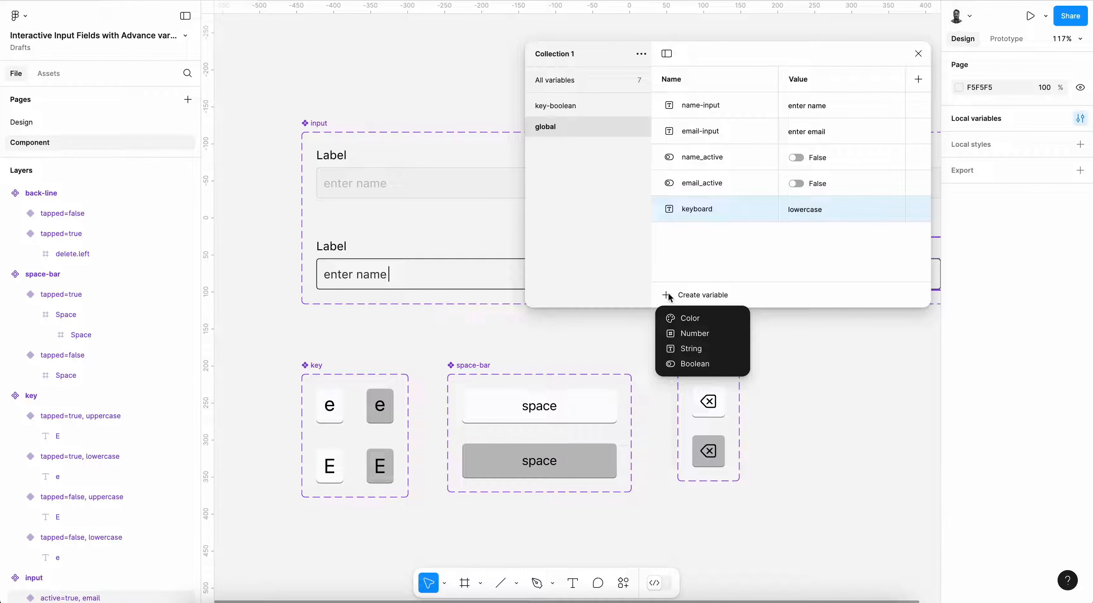
left_click(690, 348)
type("null")
key("Tab")
type("nu")
key("Return")
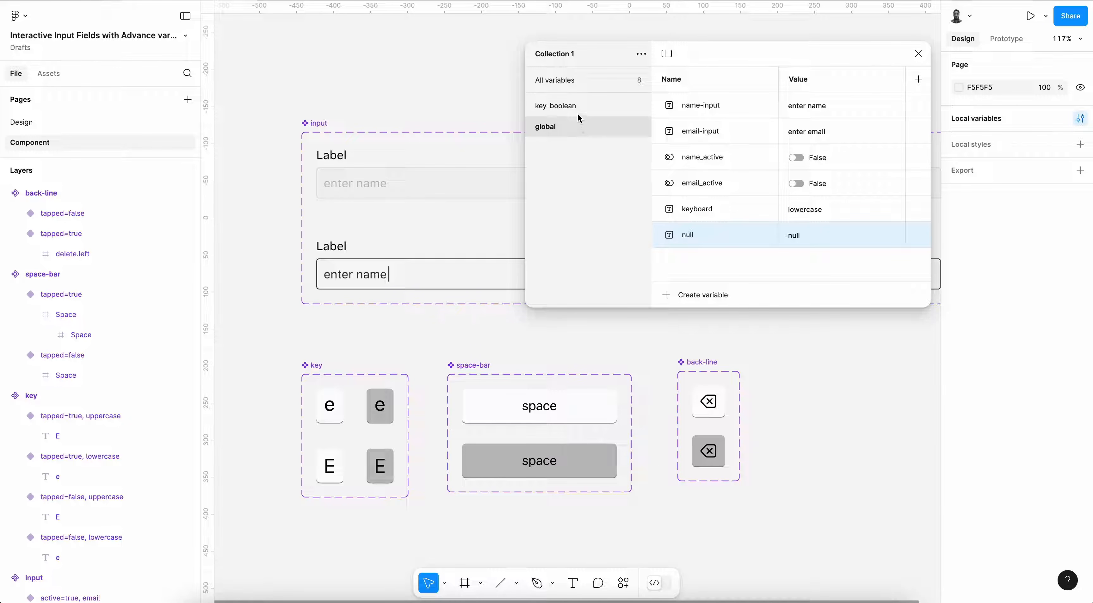
- Create a Boolean variable named e in a new variable group called alpha, and close the variables window
left_click(564, 81)
left_click(666, 295)
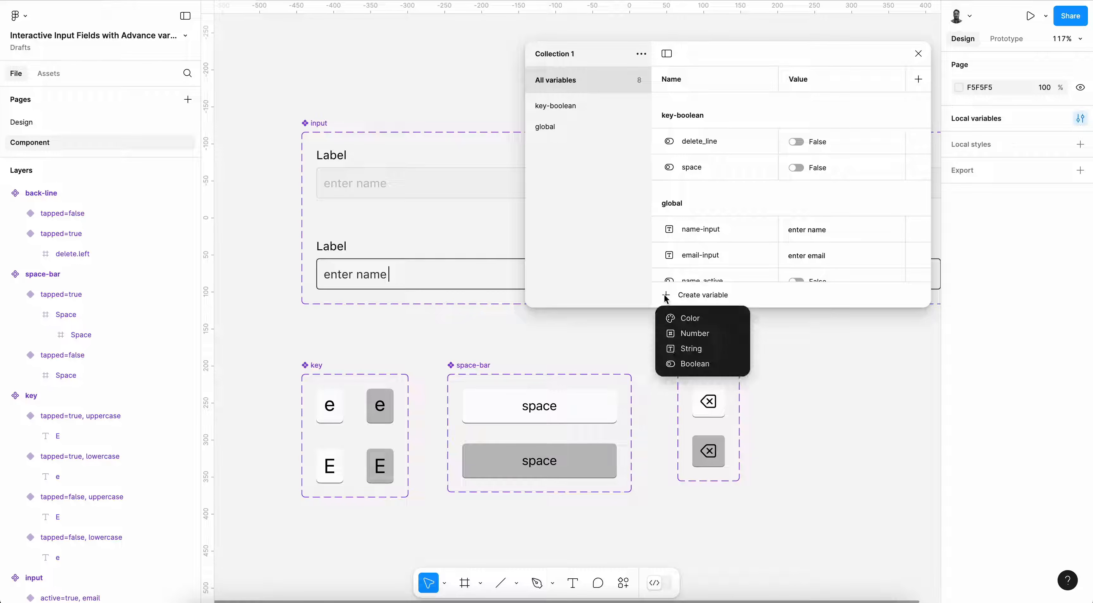
left_click(691, 364)
type("alpha /")
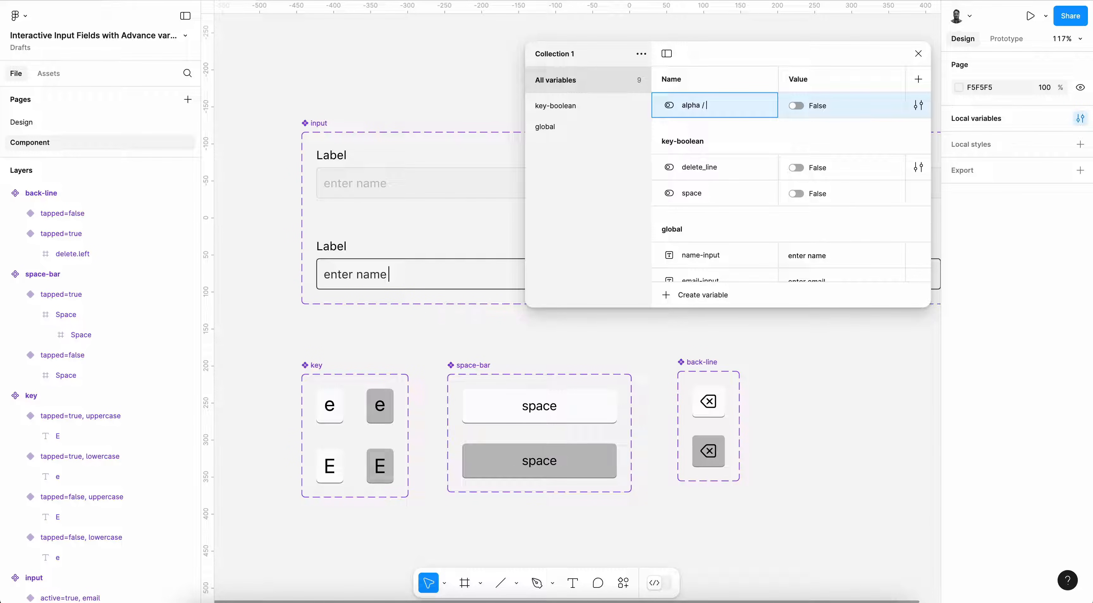
type(" e")
key("Return")
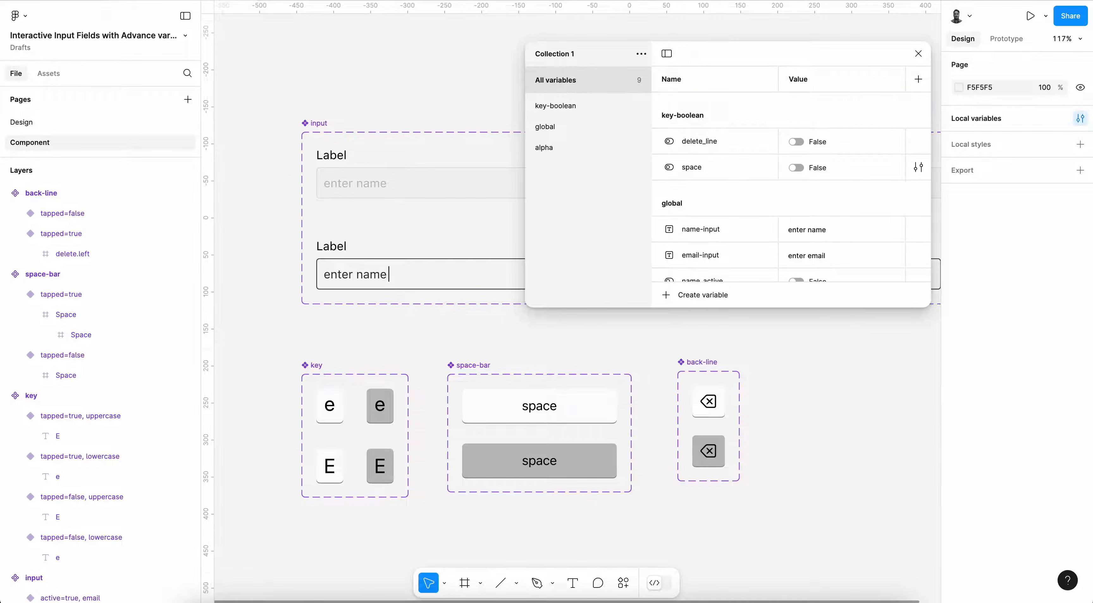
left_click(557, 146)
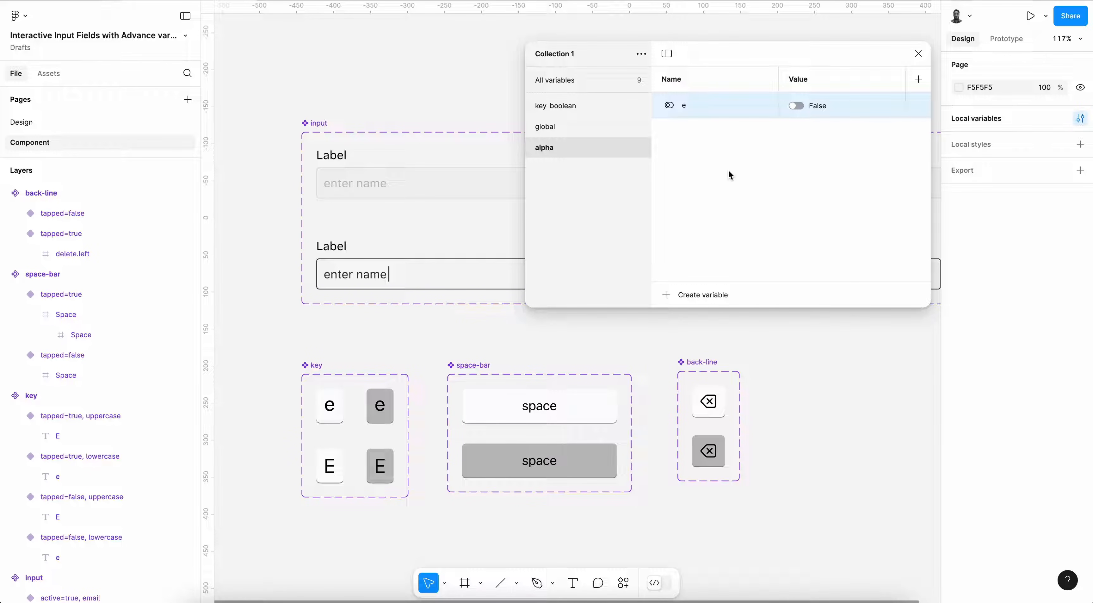
left_click(919, 55)
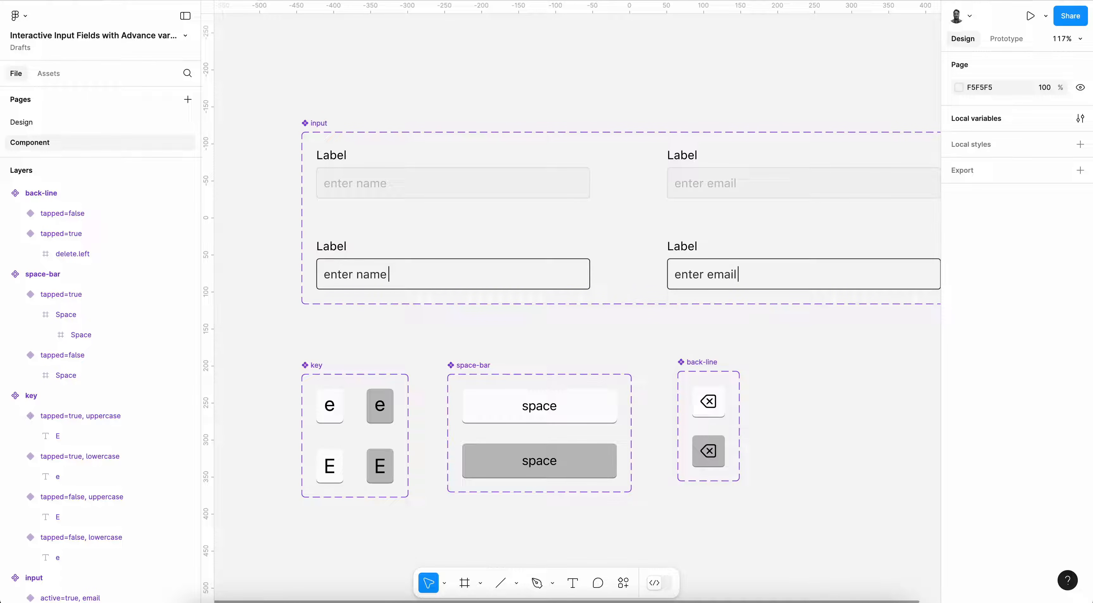
- Add an On click interaction that changes the inactive name input variant to the active name variant
scroll(747, 438, "down", 2)
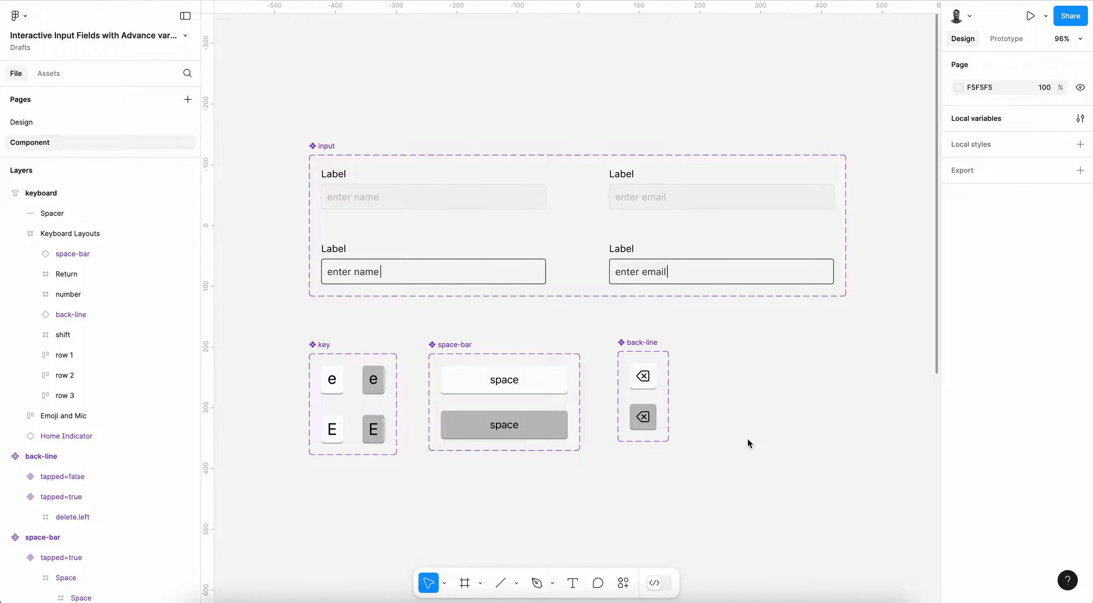
left_click(425, 203)
scroll(432, 232, "left", 1)
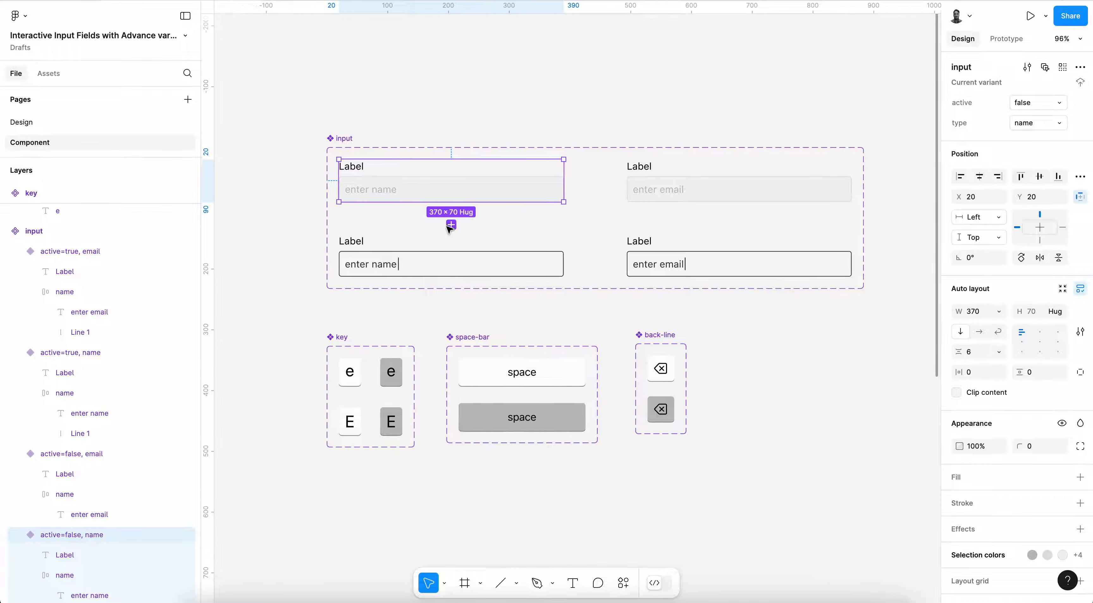
left_click(1007, 39)
scroll(537, 267, "up", 2)
left_click_drag(452, 207, 464, 275)
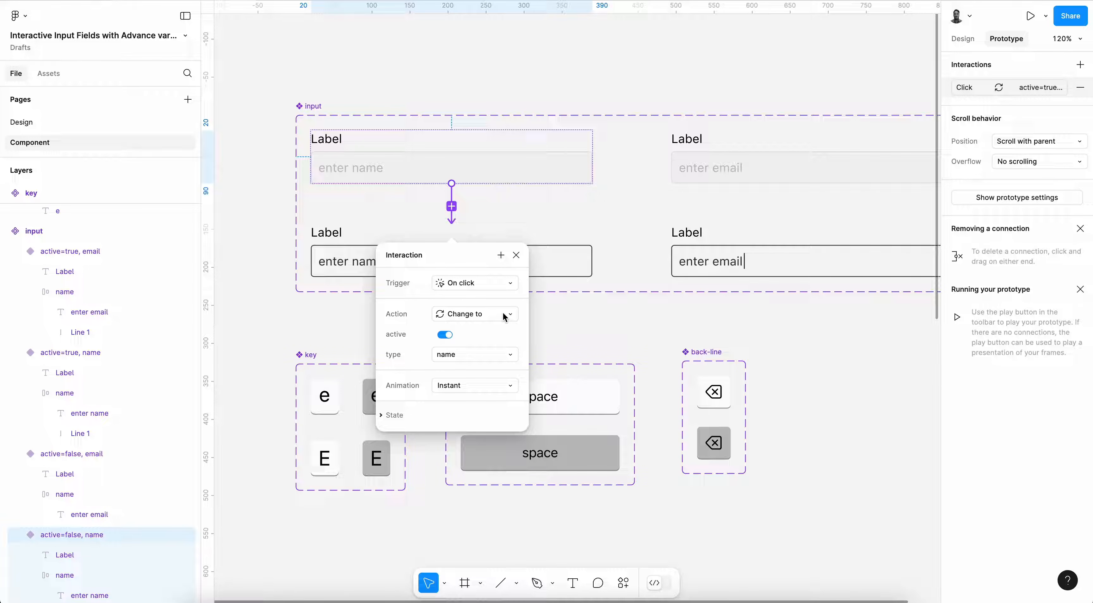
- Add an On click interaction that changes the inactive email input variant to the active email variant
scroll(503, 312, "right", 4)
left_click(680, 191)
left_click_drag(728, 208, 727, 287)
- Add a While pressing interaction that changes the white lowercase e key variant to the gray lowercase variant
scroll(727, 286, "down", 3)
scroll(727, 286, "left", 1)
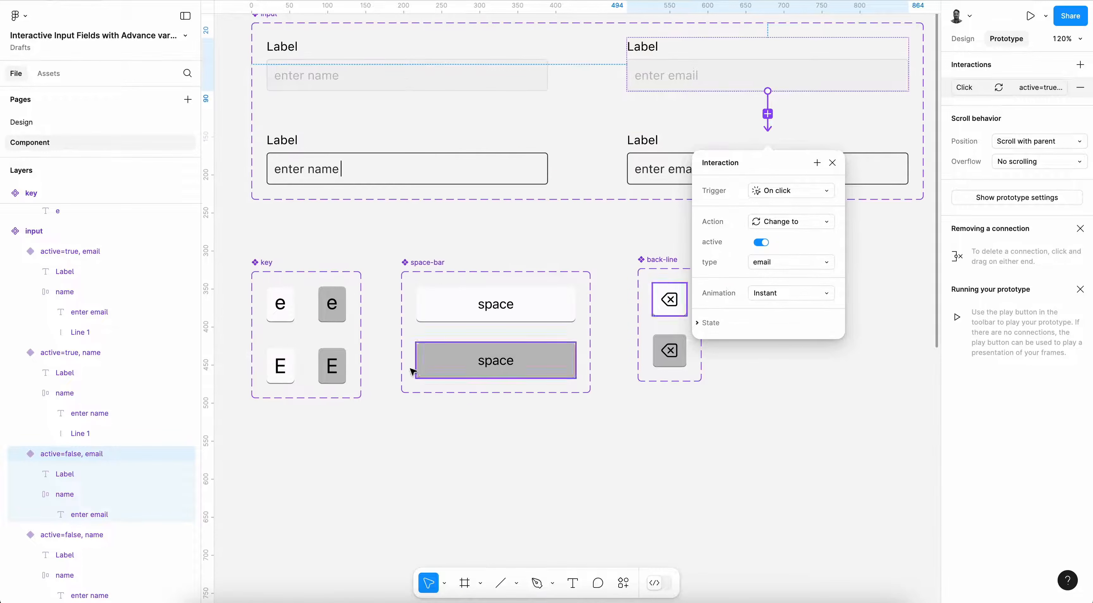
scroll(394, 344, "up", 5)
left_click(390, 240)
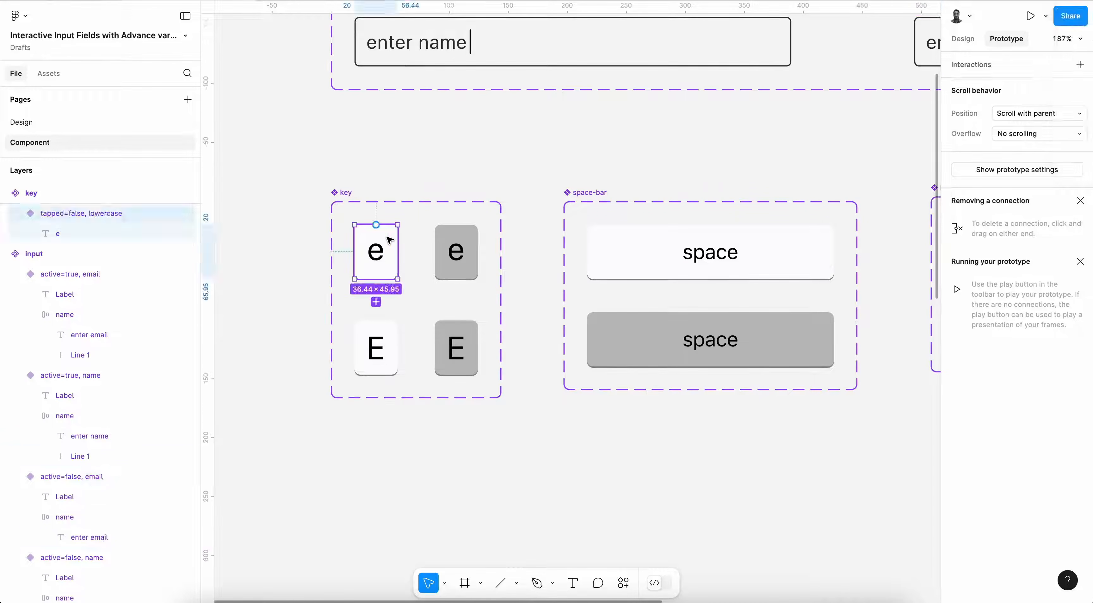
left_click_drag(398, 251, 462, 261)
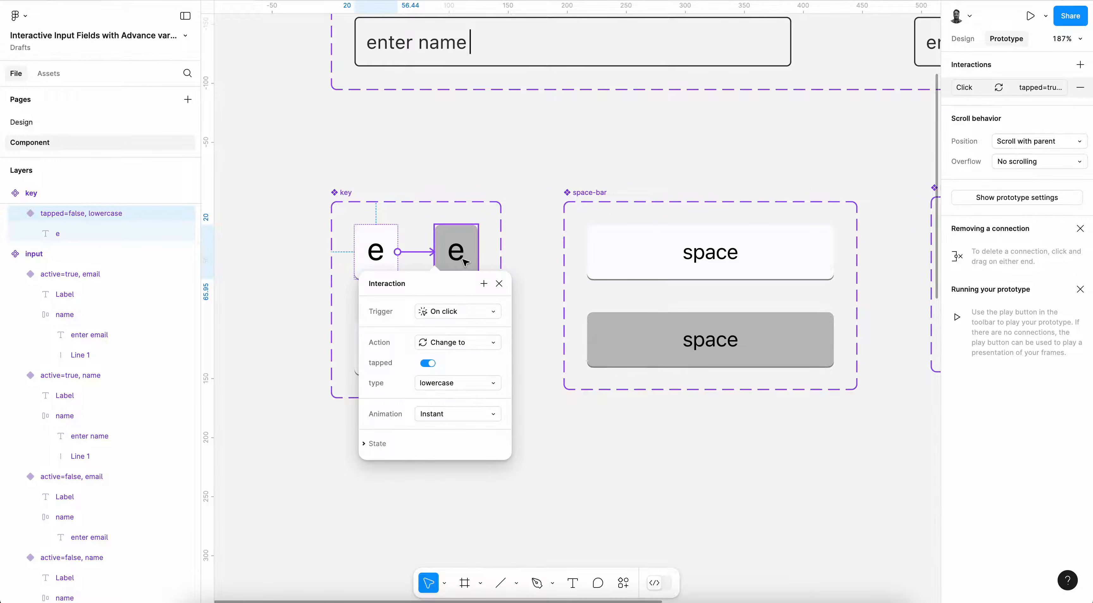
left_click(469, 311)
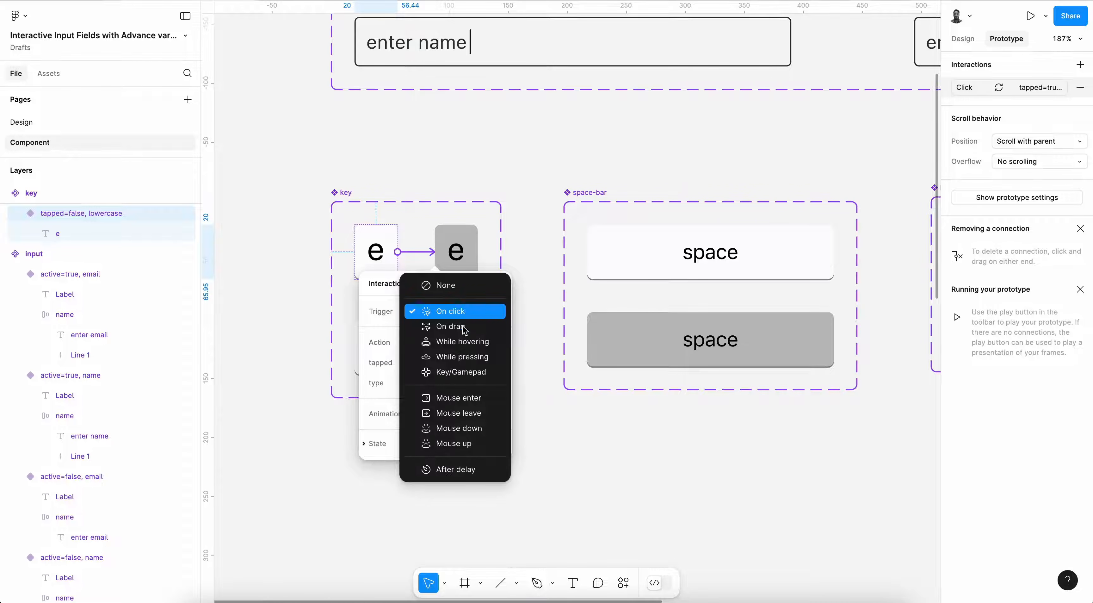
left_click(481, 361)
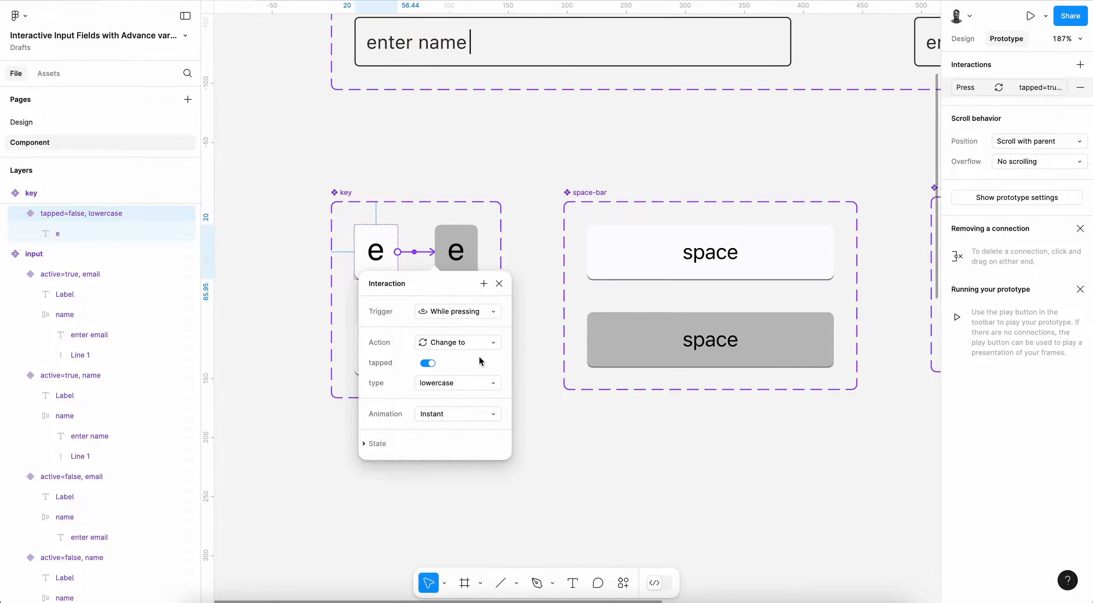
- Add a Mouse leave interaction that changes the gray lowercase e key variant back to the white lowercase variant
left_click(467, 233)
left_click_drag(479, 251, 376, 251)
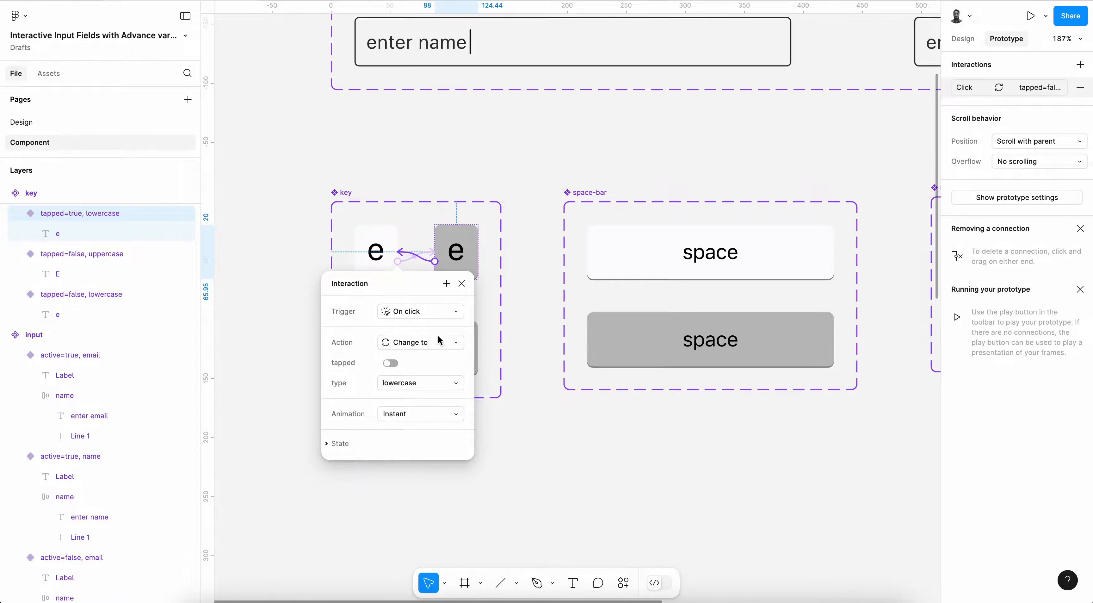
left_click(436, 307)
left_click(438, 413)
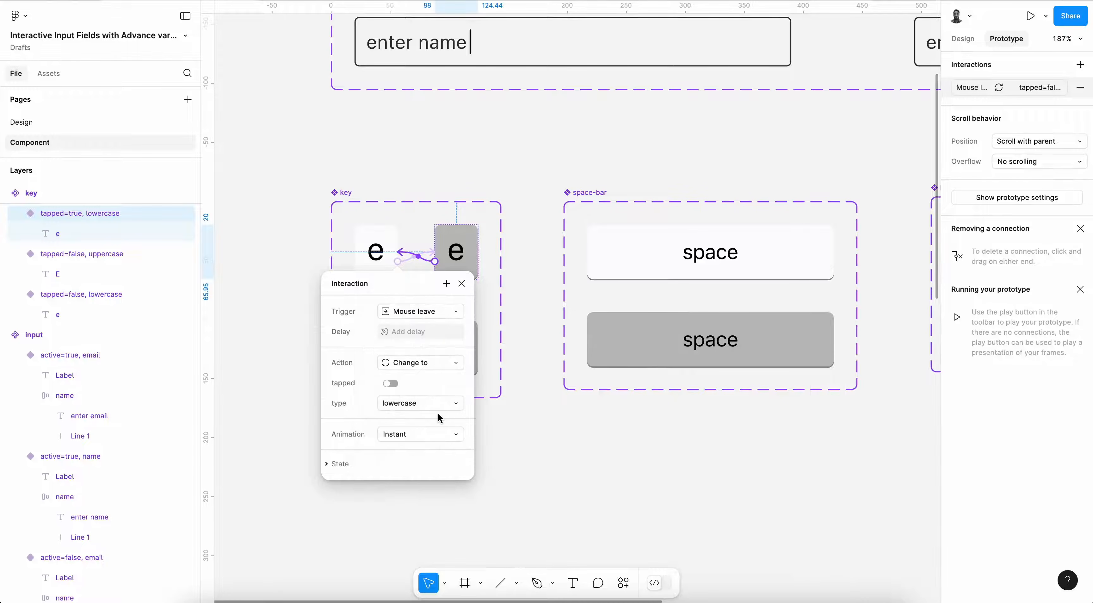
- Add a While pressing interaction that changes the white space-bar variant to the gray one
left_click(660, 248)
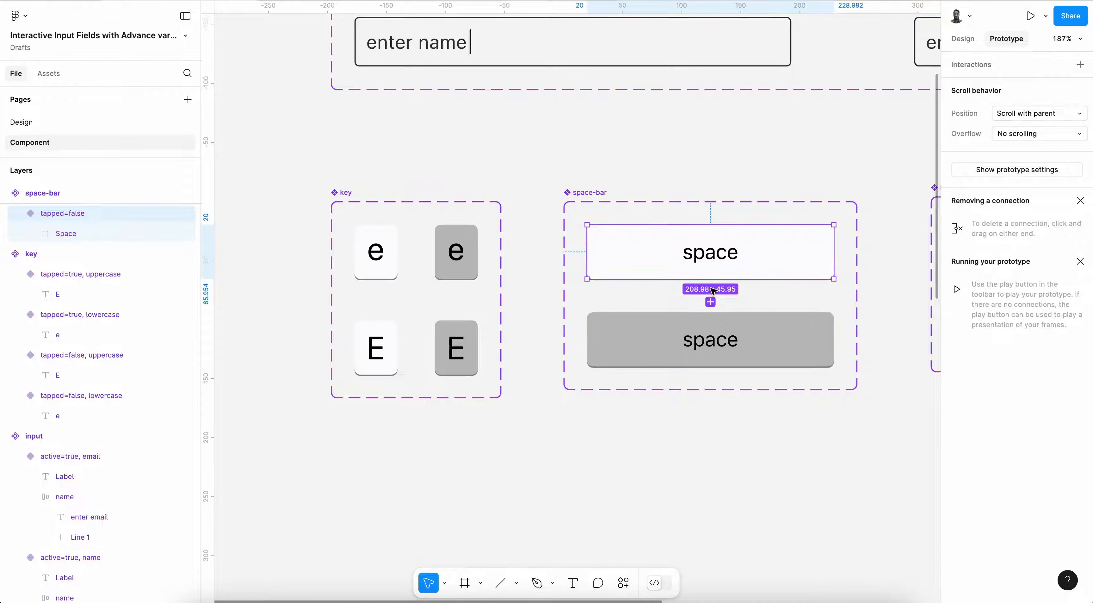
left_click_drag(711, 302, 710, 340)
scroll(707, 360, "right", 3)
left_click(649, 385)
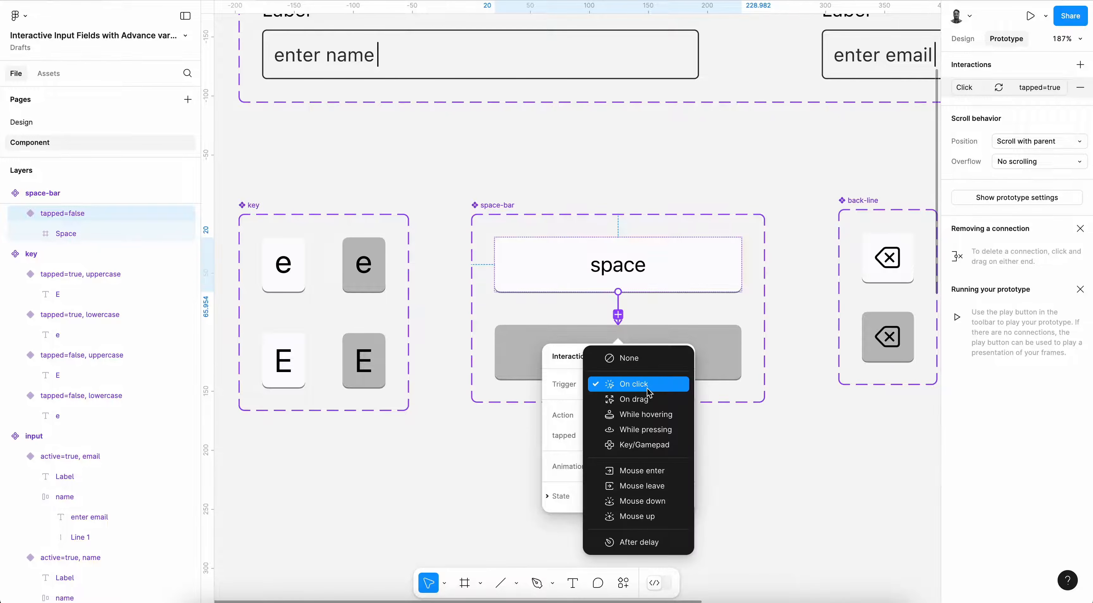
left_click(646, 429)
- Add a Mouse leave interaction that changes the gray space-bar variant back to the white one
left_click(710, 338)
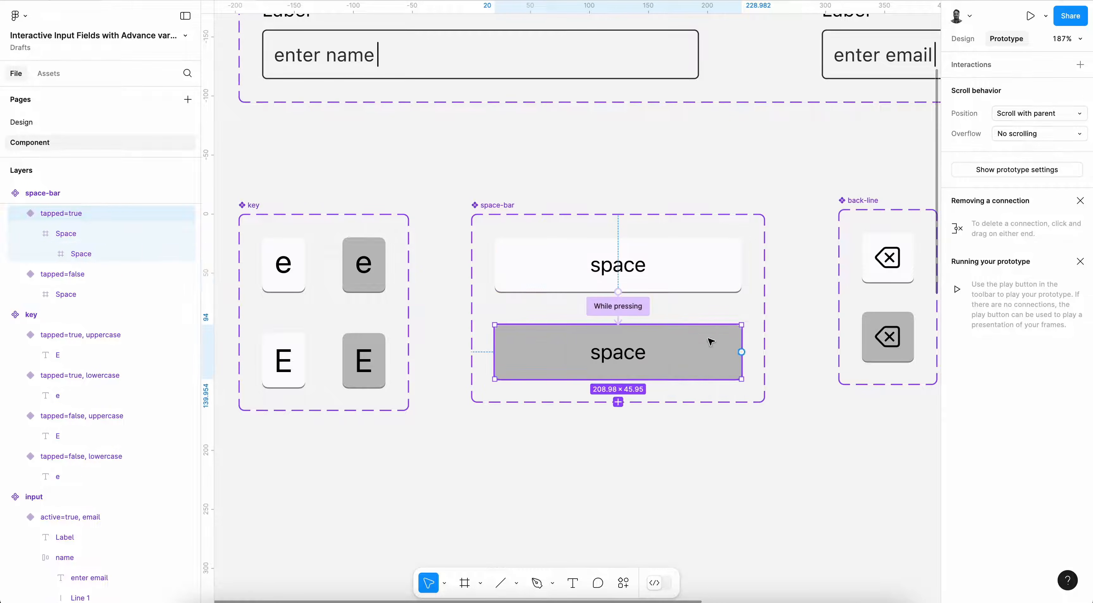
left_click_drag(629, 326, 643, 227)
left_click_drag(627, 327, 652, 285)
left_click(630, 352)
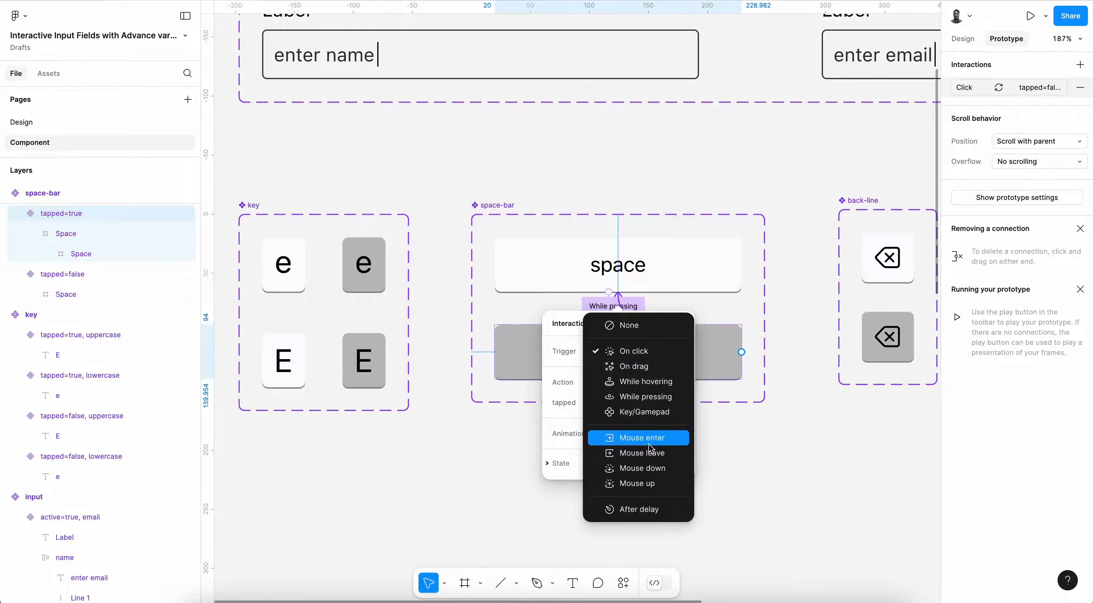
left_click(645, 453)
- Add a While pressing interaction that changes the white back-line variant to the gray one
scroll(634, 338, "right", 5)
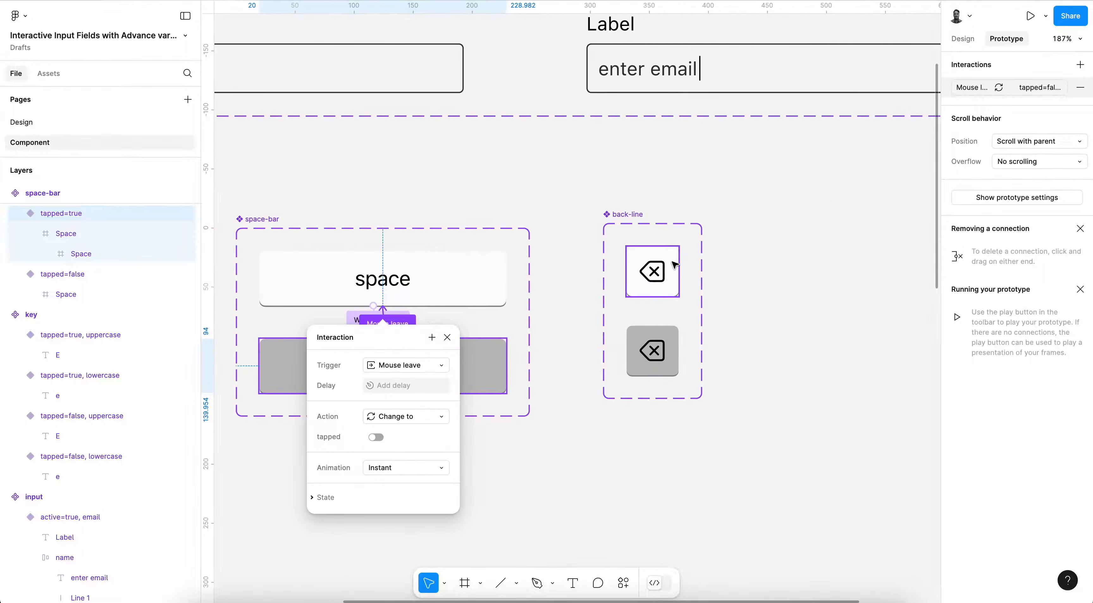
left_click(652, 350)
left_click_drag(652, 319, 653, 296)
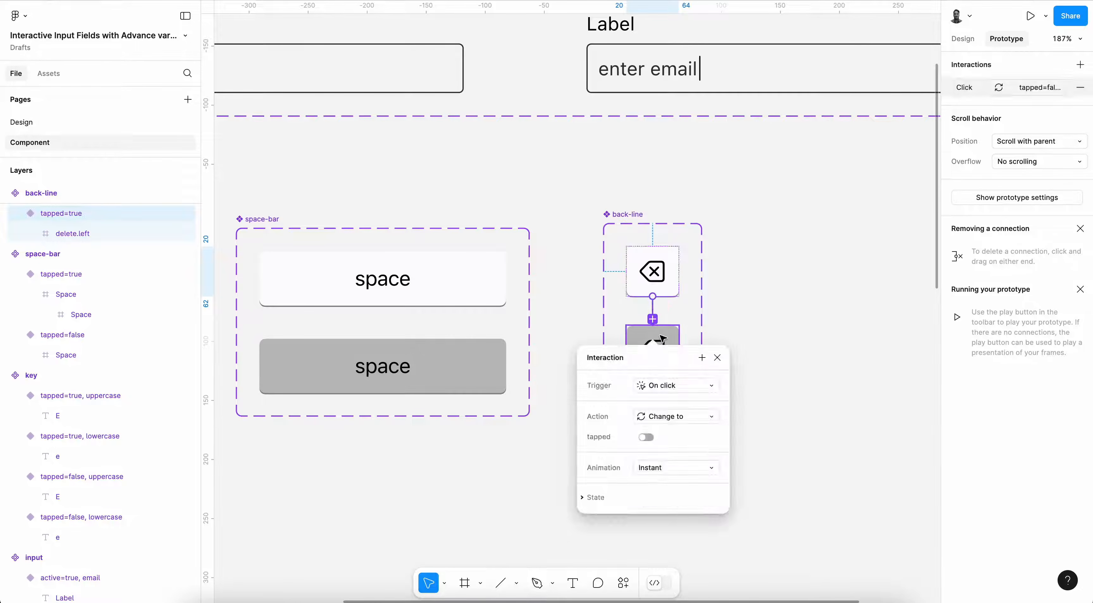
left_click(669, 386)
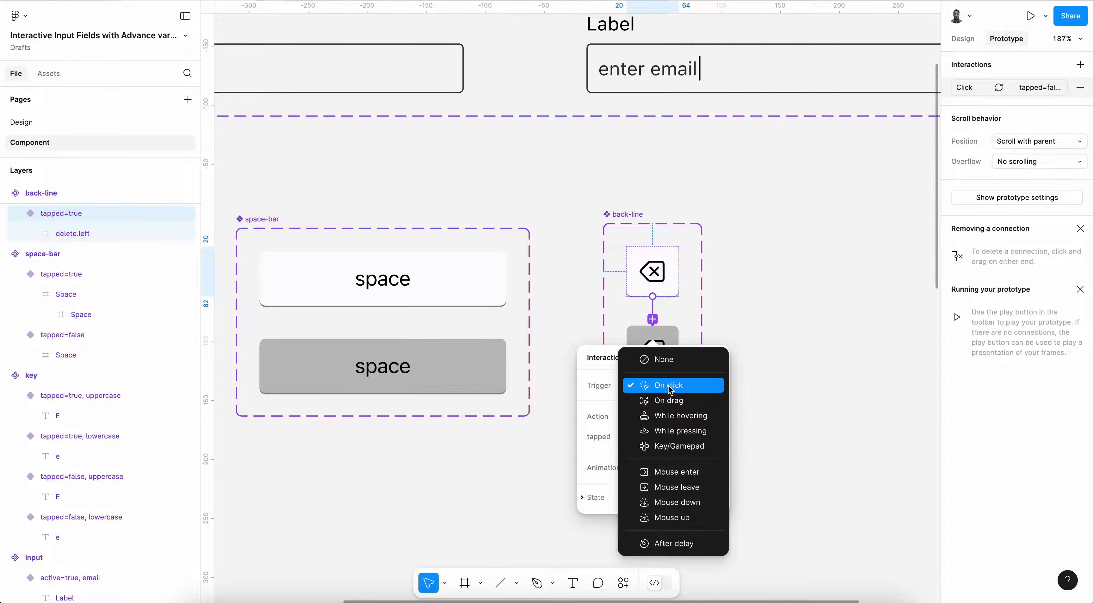
left_click(691, 431)
left_click(718, 358)
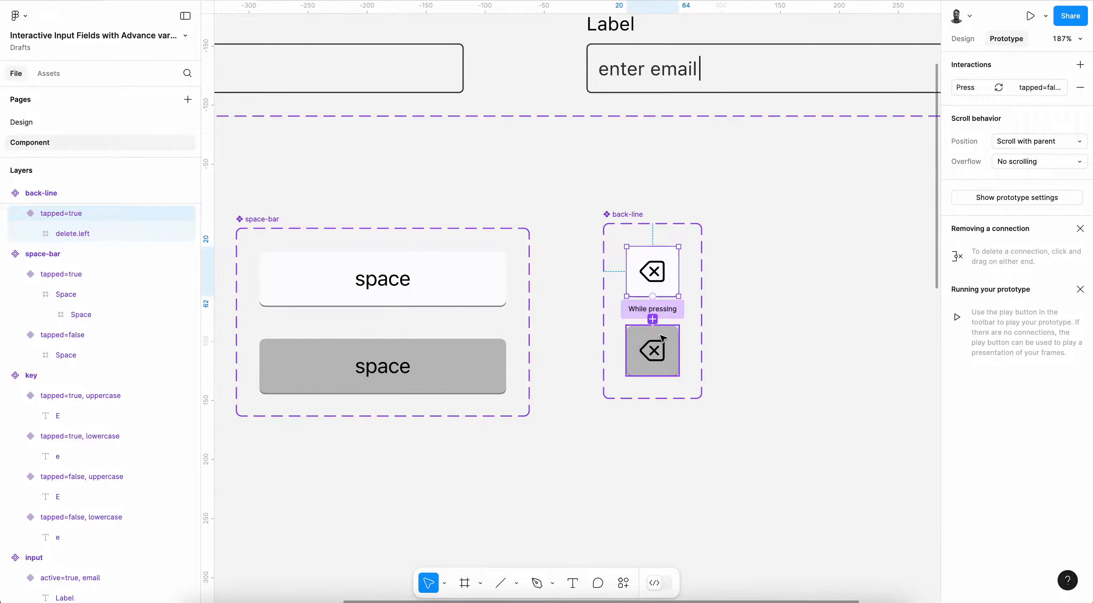
- Add a Mouse leave interaction that changes the gray back-line variant back to the white one, and return to design mode with nothing selected
left_click(675, 343)
left_click_drag(654, 325, 666, 284)
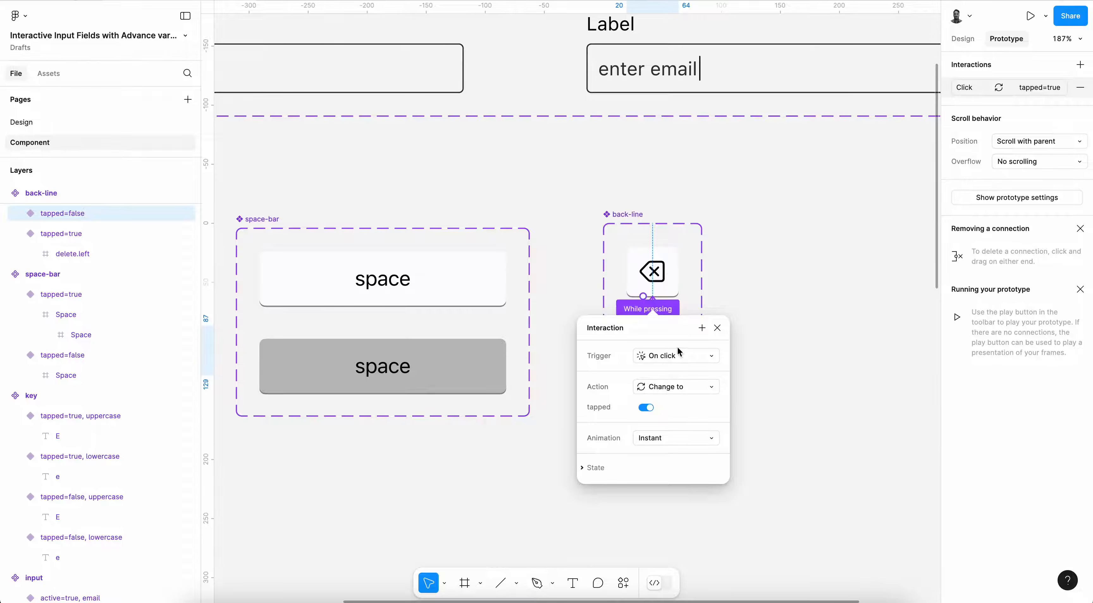
left_click(684, 361)
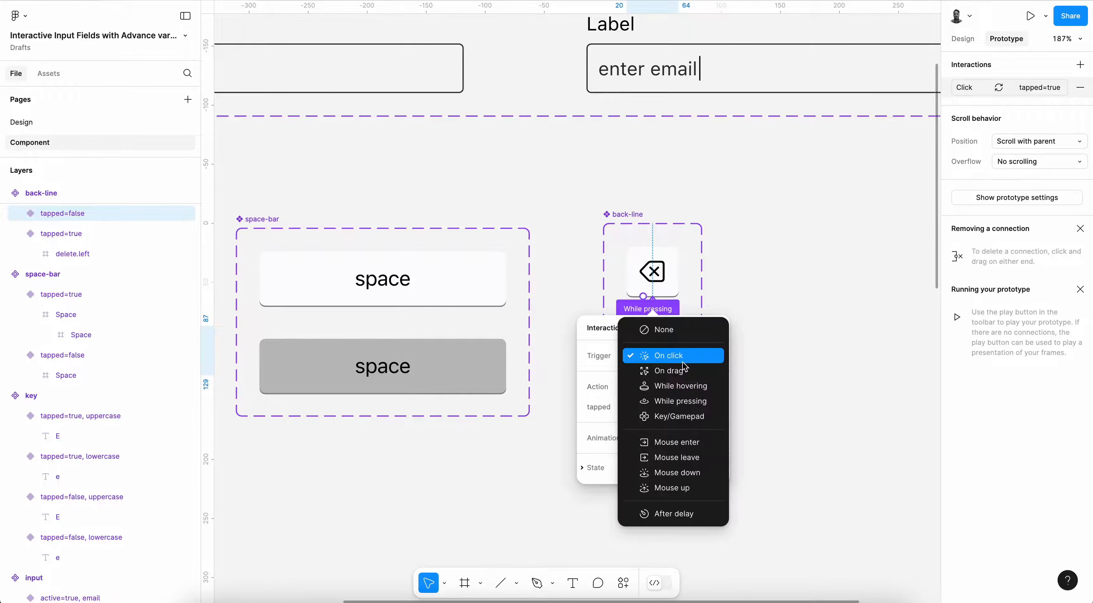
left_click(685, 462)
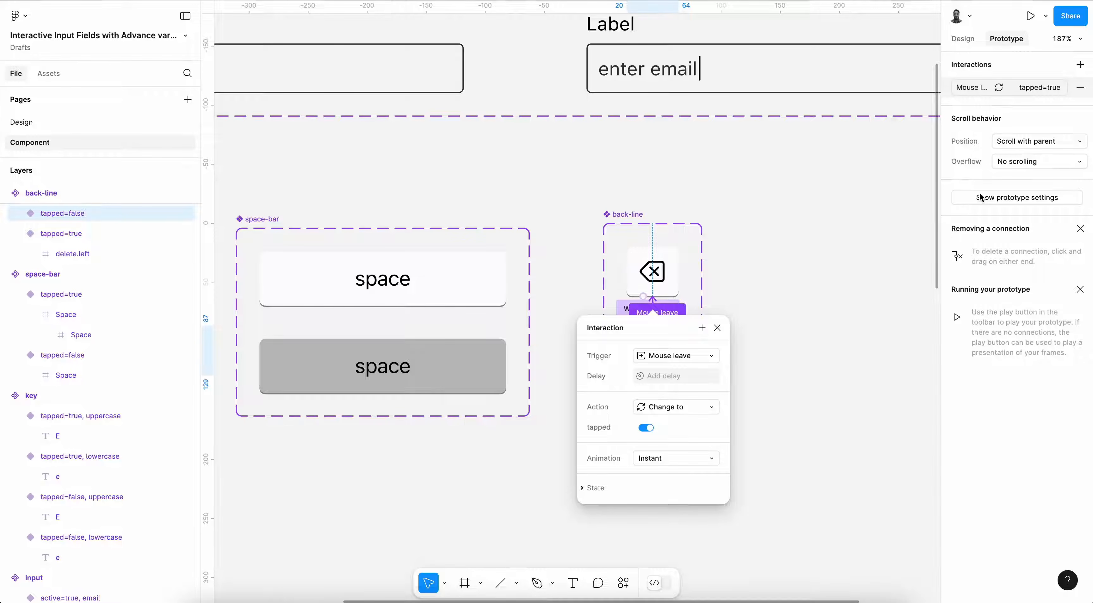
scroll(738, 240, "down", 3)
scroll(739, 241, "left", 3)
scroll(498, 340, "down", 3)
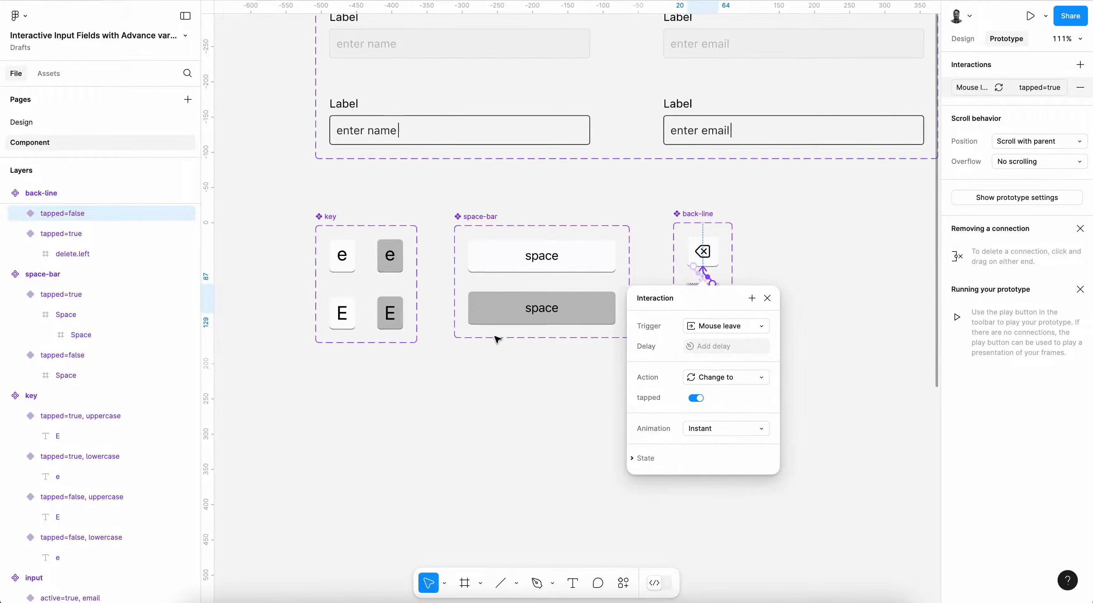
left_click(963, 39)
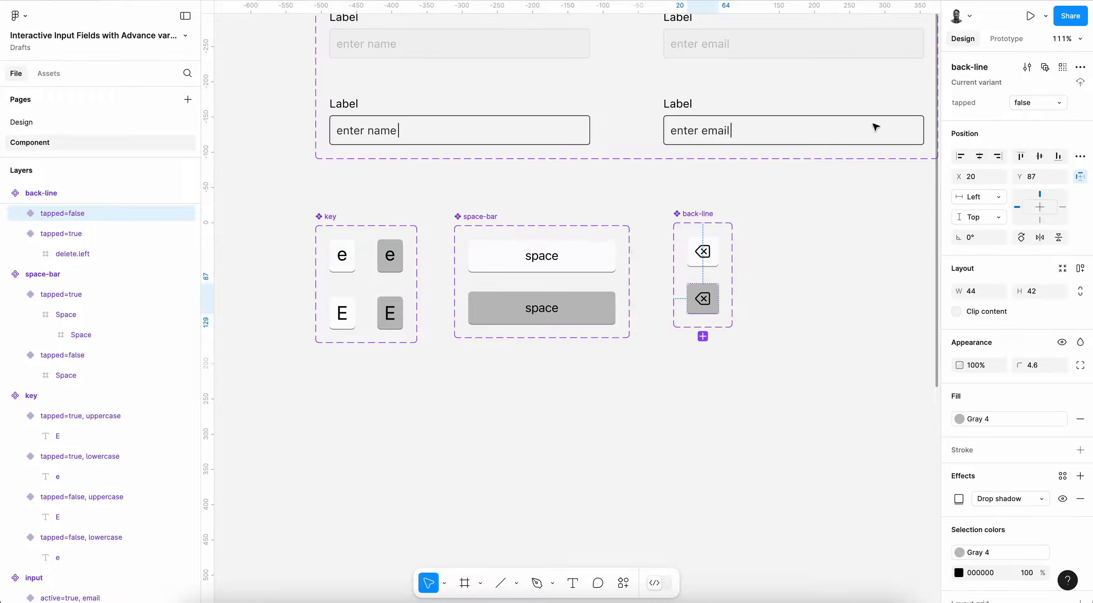
scroll(581, 436, "down", 1)
scroll(581, 436, "right", 1)
left_click(579, 428)
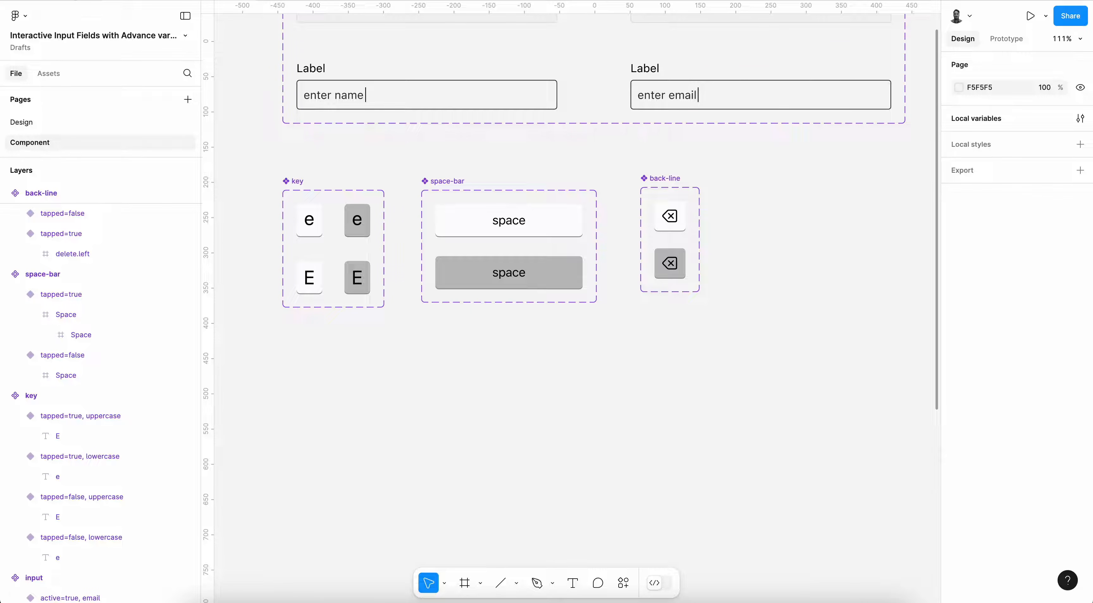
- Move the keyboard frame up beneath the key and space-bar component sets, at X -443, Y 500
scroll(742, 434, "down", 2)
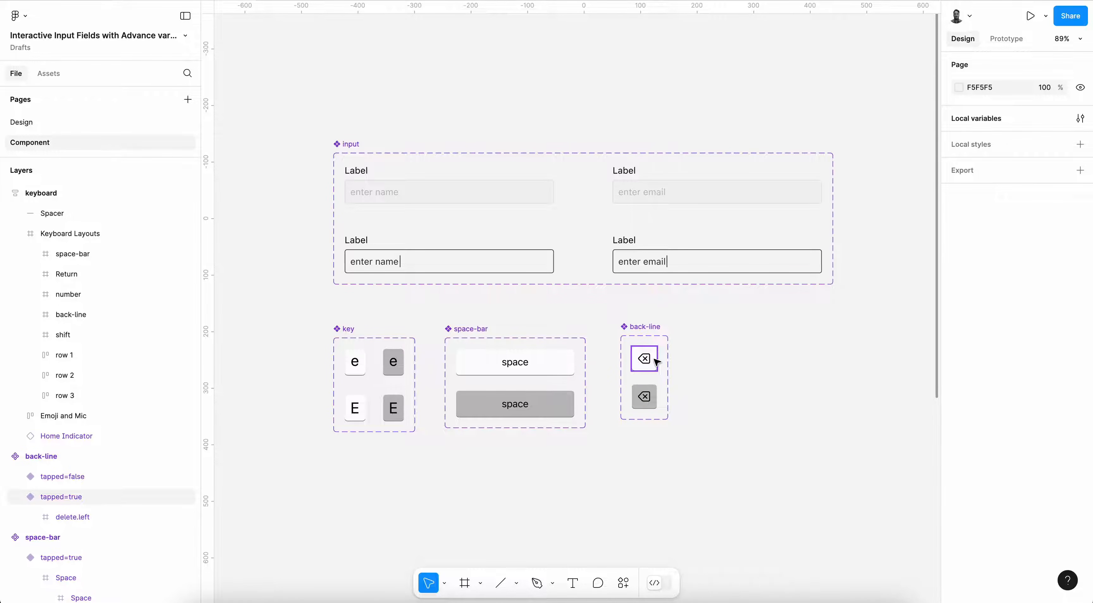
scroll(657, 362, "down", 10)
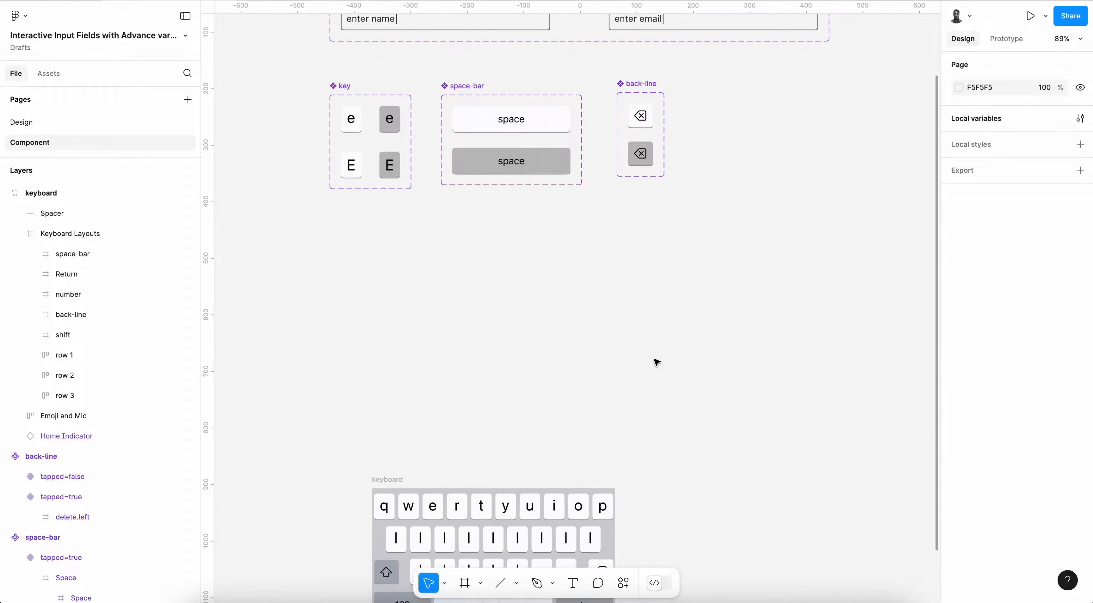
scroll(656, 361, "down", 4)
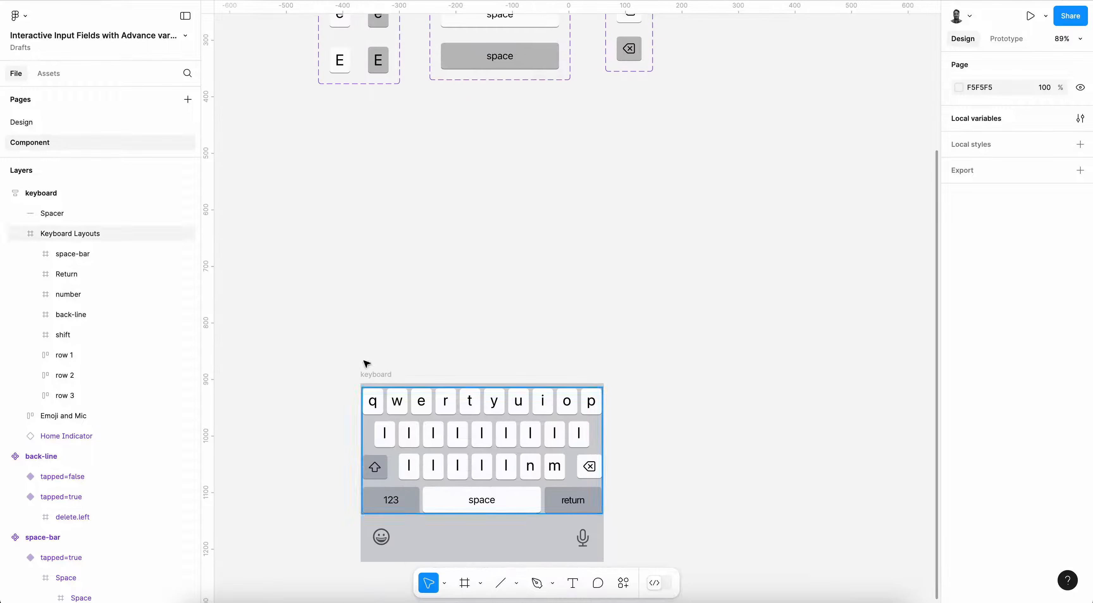
left_click(384, 375)
left_click_drag(383, 375, 344, 147)
scroll(346, 147, "up", 8)
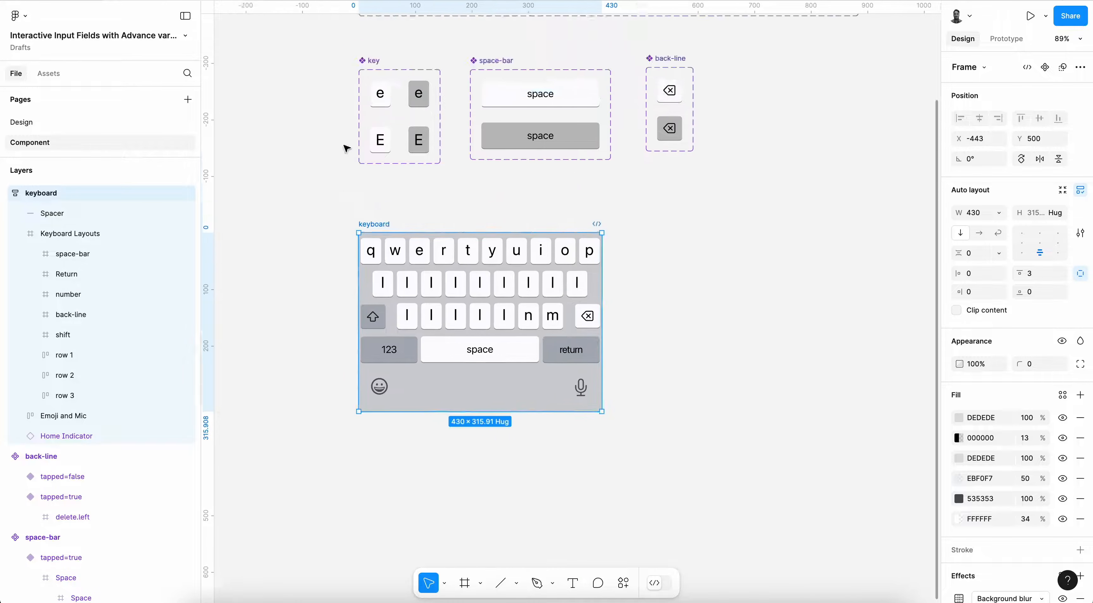
- Move the keyboard frame slightly up beneath the component sets, to Y 479
left_click_drag(403, 314, 404, 302)
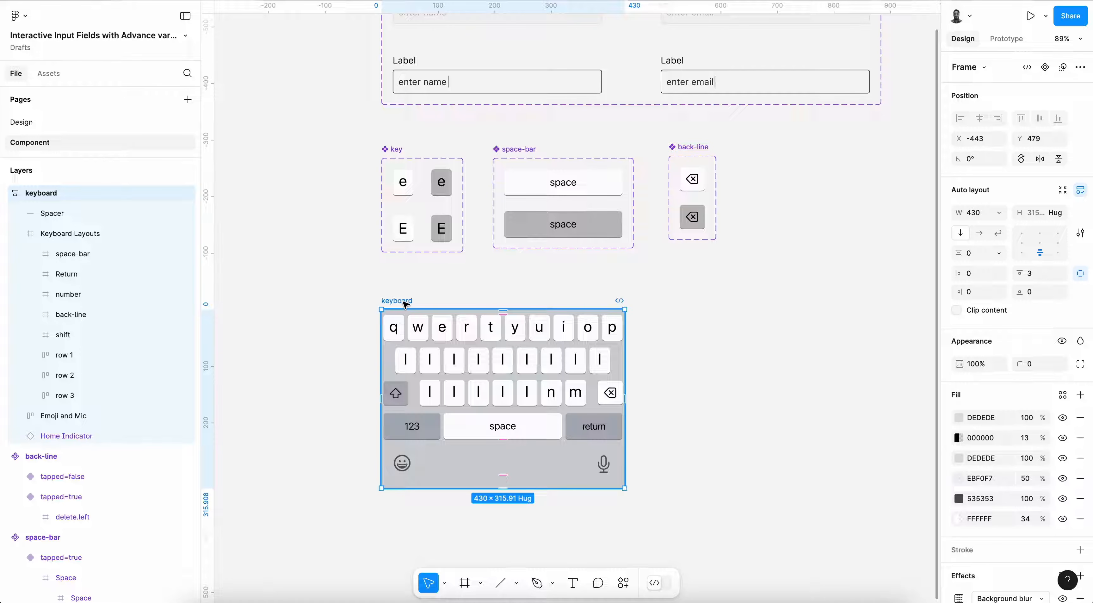
left_click(481, 428)
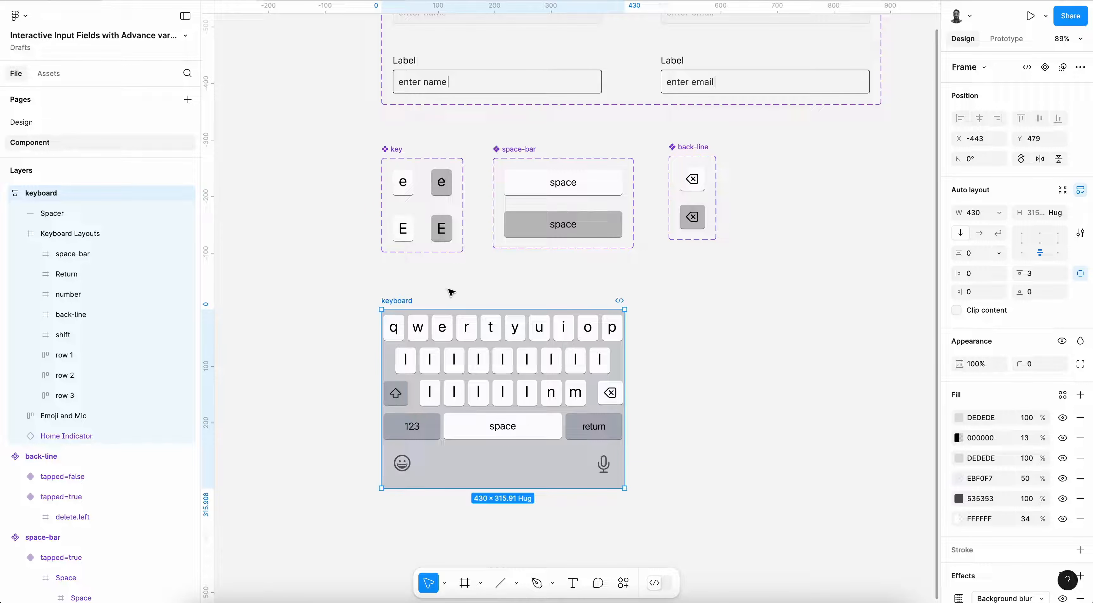
left_click(404, 183)
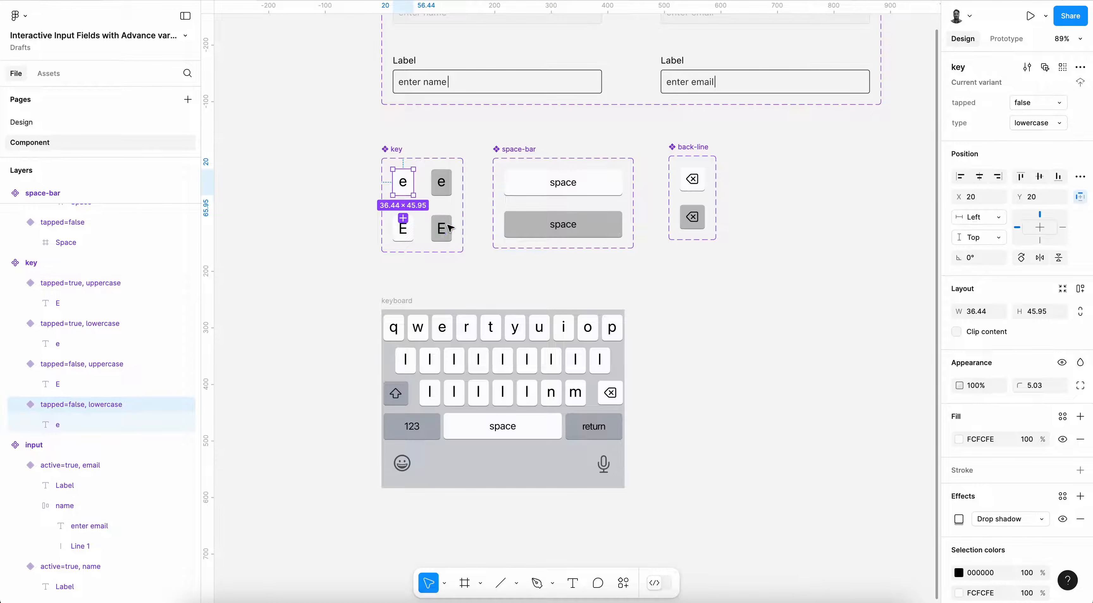
- Copy the white space-bar variant and paste it as an instance inside the keyboard's Keyboard Layouts frame
left_click(532, 183)
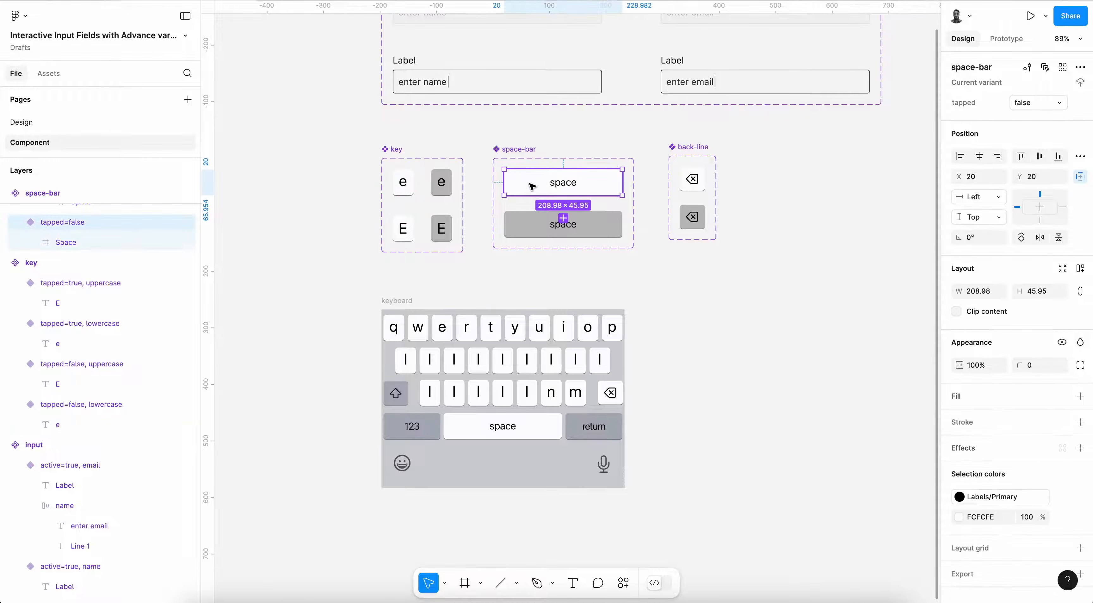
left_click(476, 397)
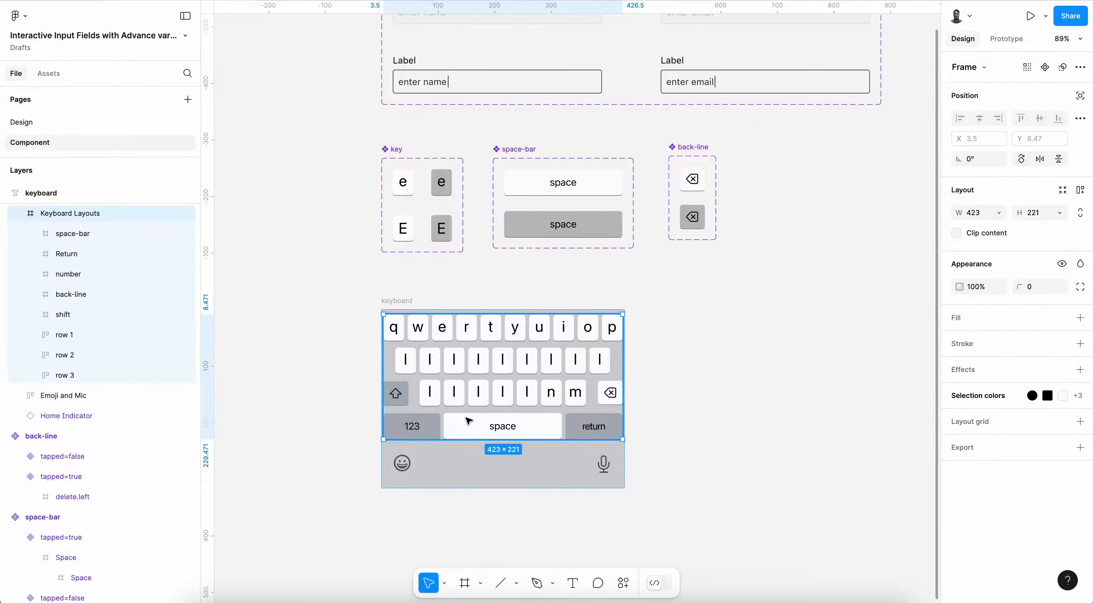
left_click(82, 234)
left_click(72, 213)
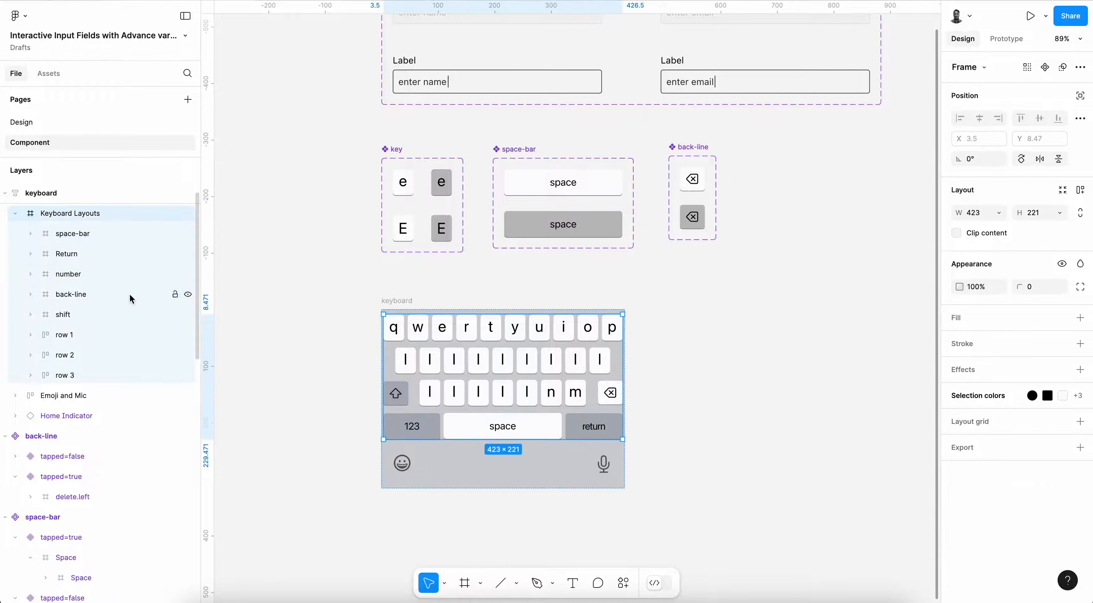
key("ctrl+v")
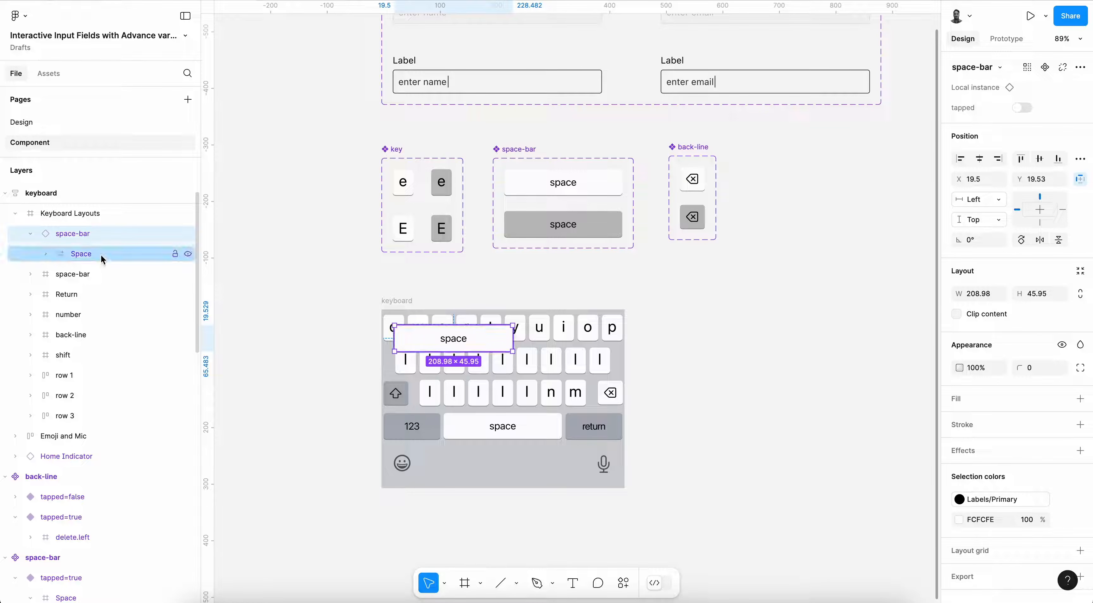
- Align the pasted space-bar instance with the right and bottom edges of the keyboard's original space-bar frame
left_click(31, 233)
left_click(71, 254, "shift")
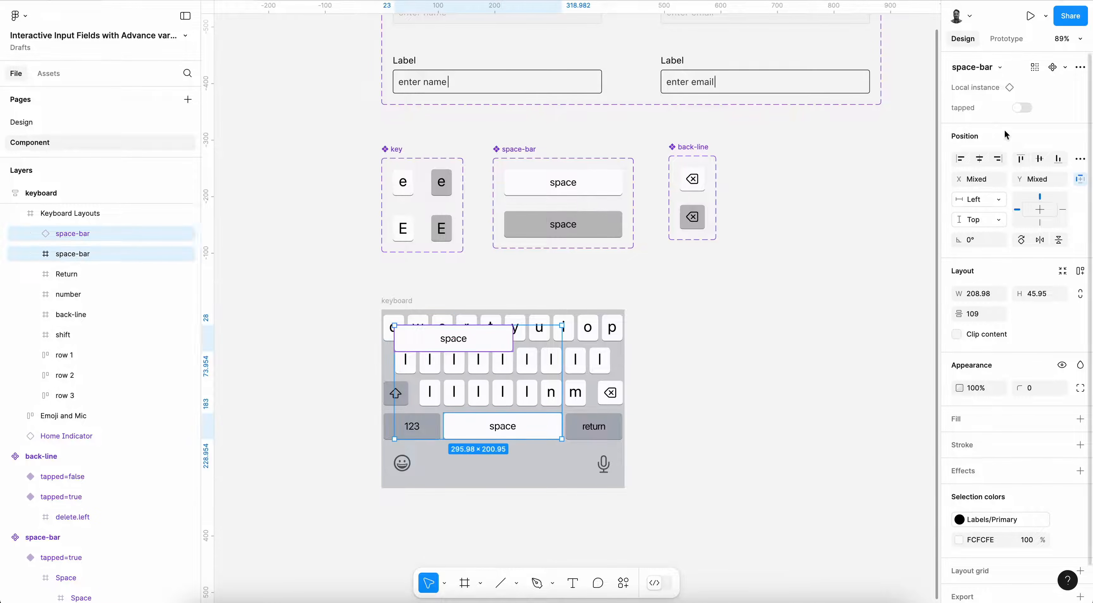
left_click(998, 159)
left_click(1058, 159)
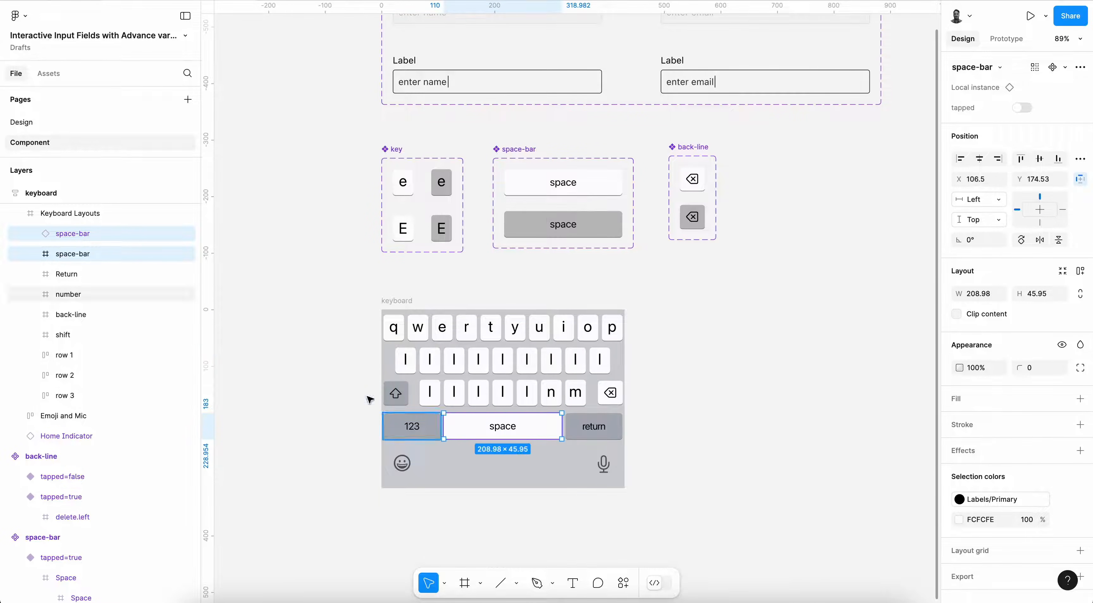
- Delete the old space-bar frame from Keyboard Layouts, keeping the space-bar component instance
left_click(119, 251)
key("Delete")
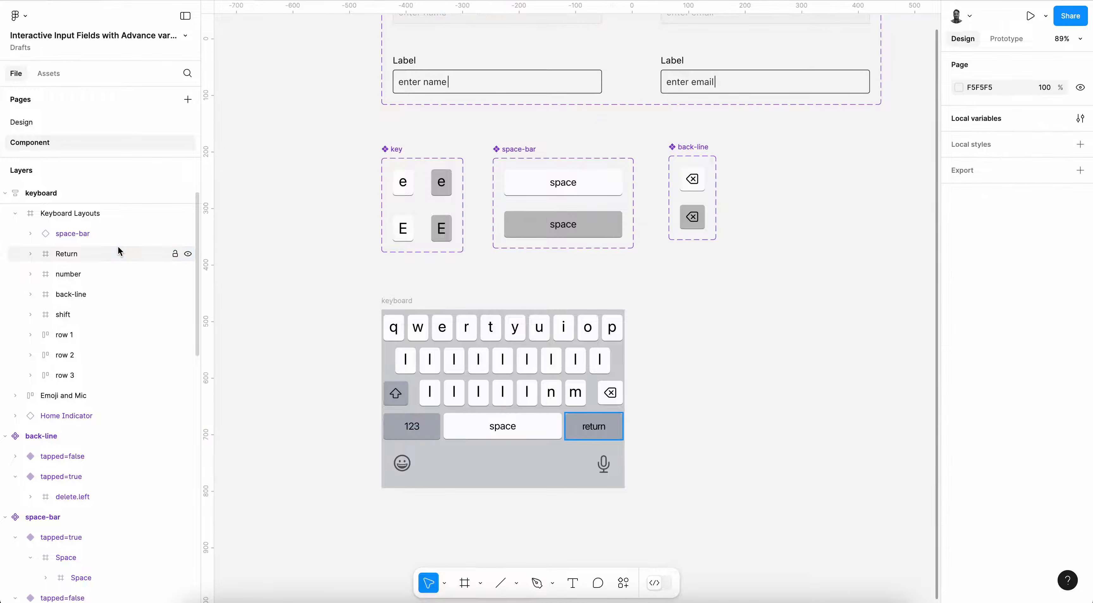
- Copy the white back-line variant and place an instance of it in the Keyboard Layouts frame
left_click(693, 179)
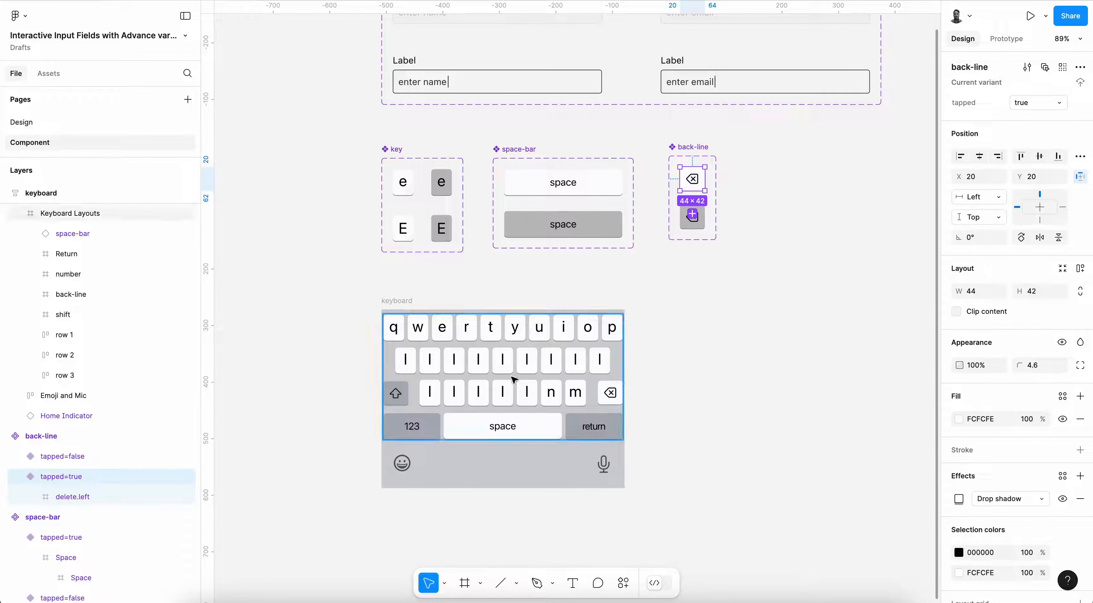
left_click(579, 426)
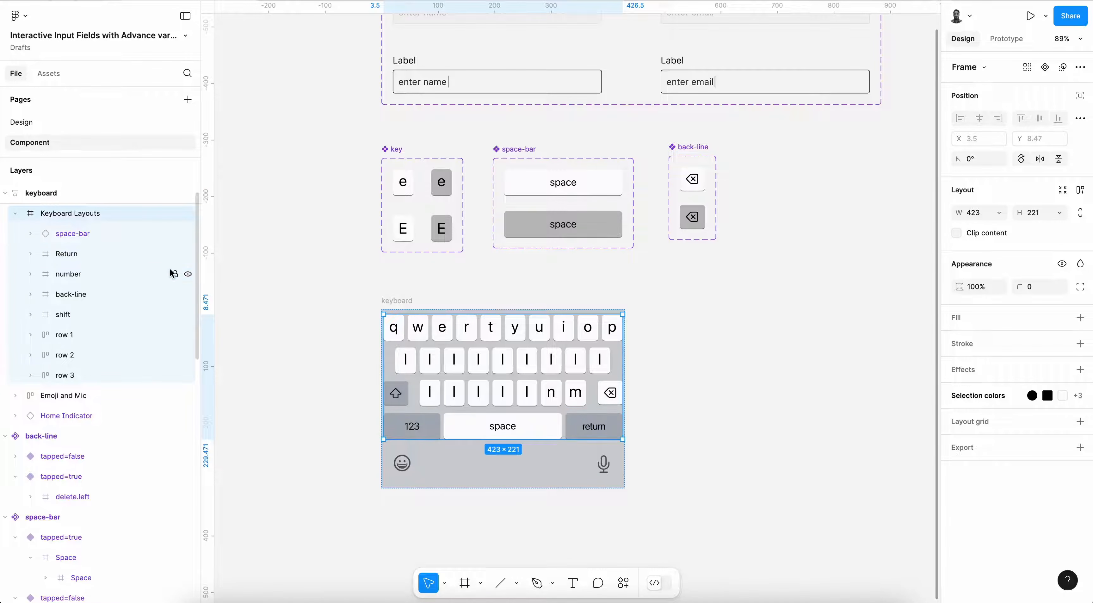
key("ctrl+v")
left_click(31, 233)
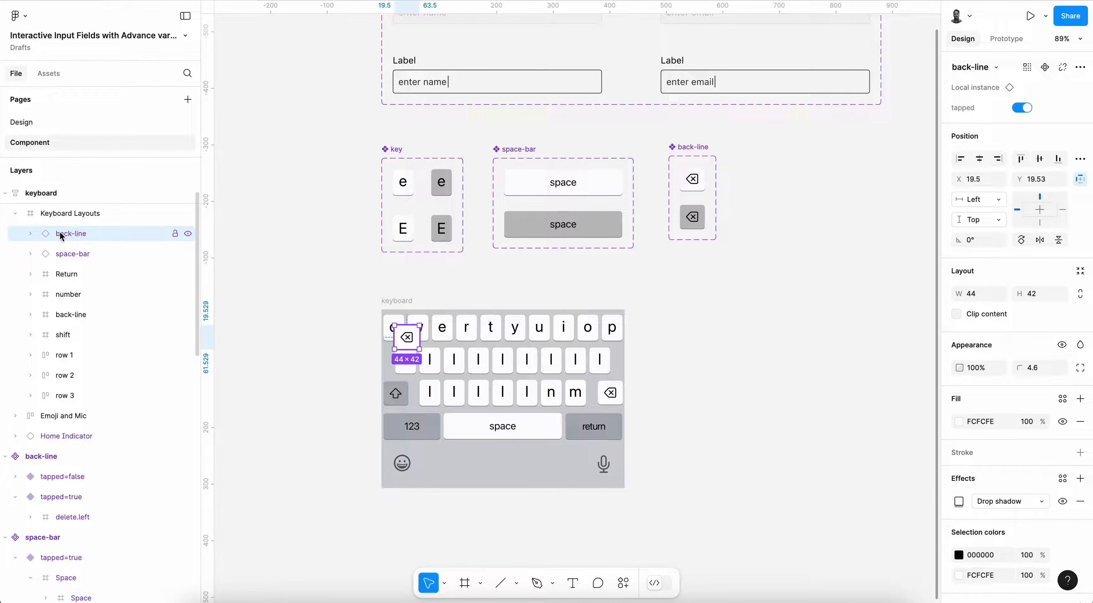
- Align the back-line instance with the right and bottom edges of the old back-line frame, and delete that old frame
left_click(81, 314, "shift")
left_click(998, 159)
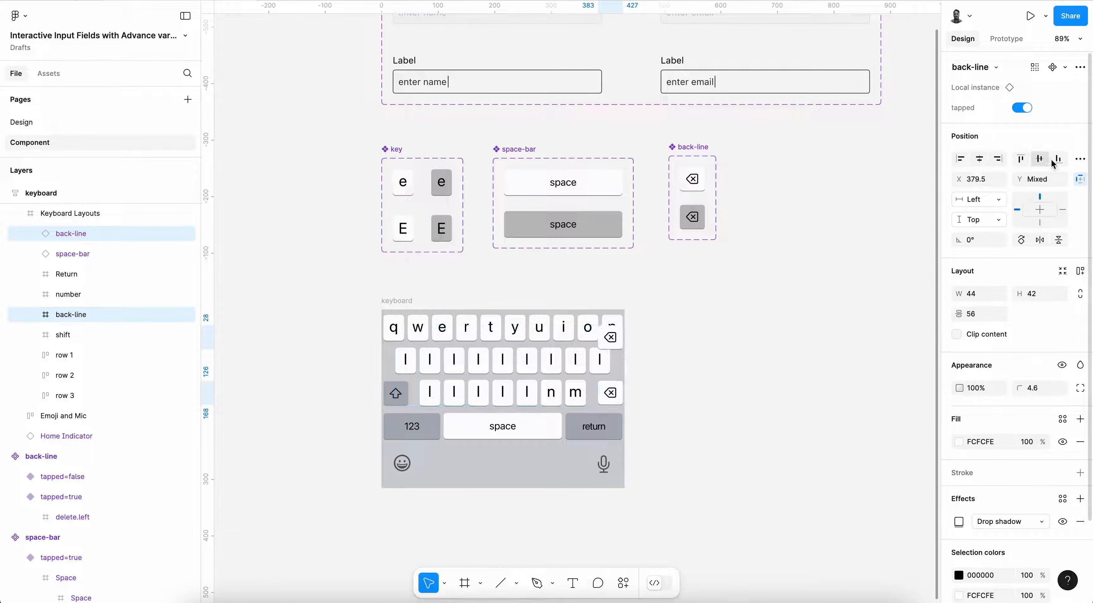
left_click(1059, 159)
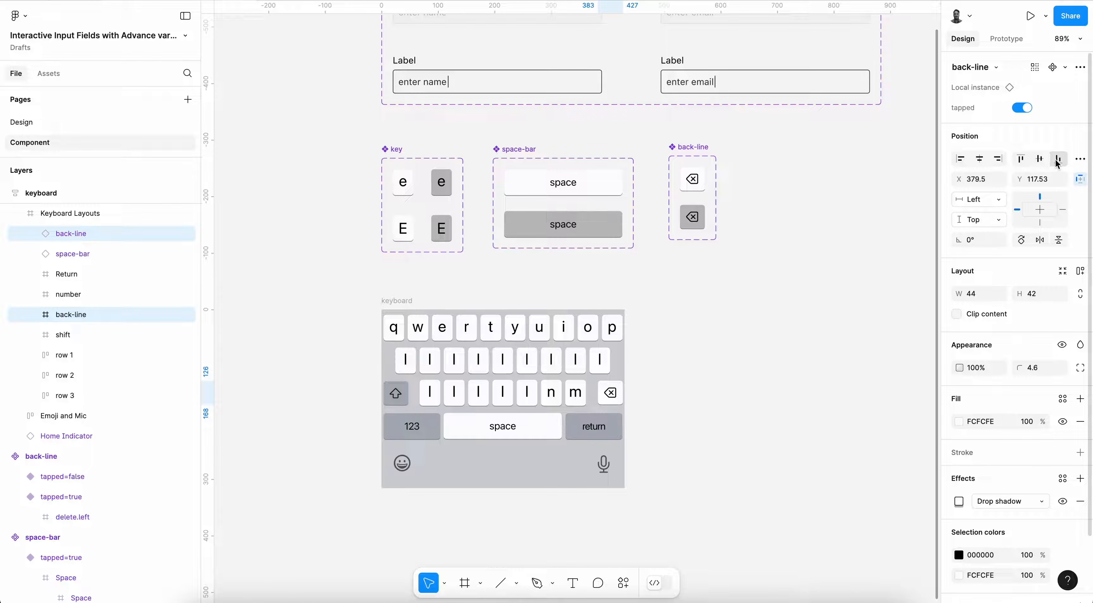
left_click(86, 314)
key("Delete")
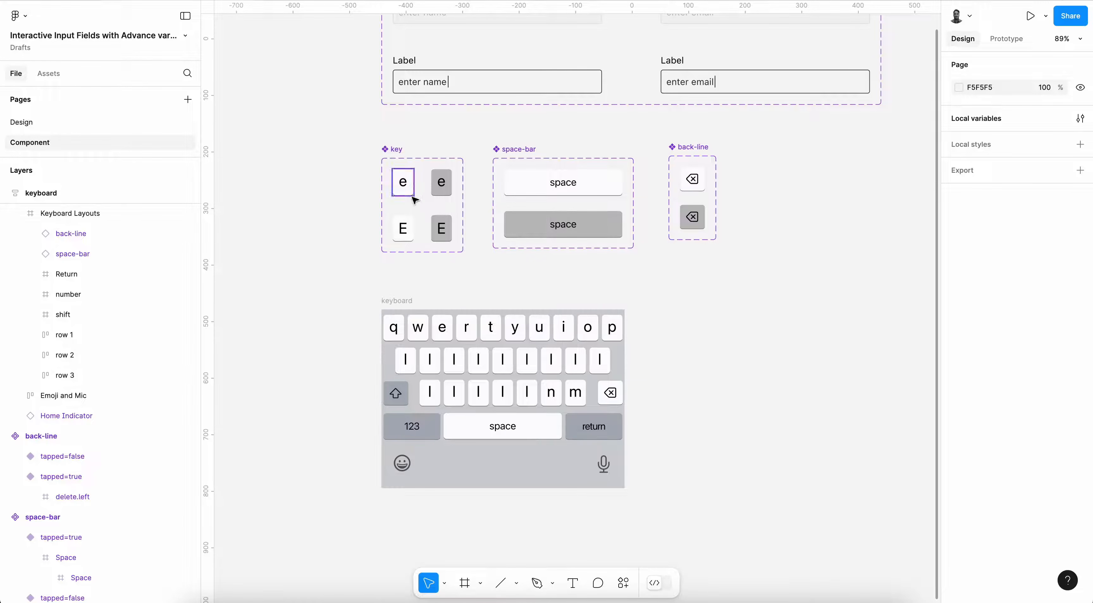
- Copy the untapped lowercase key variant and delete three of the old key frames from row 1
left_click(406, 185)
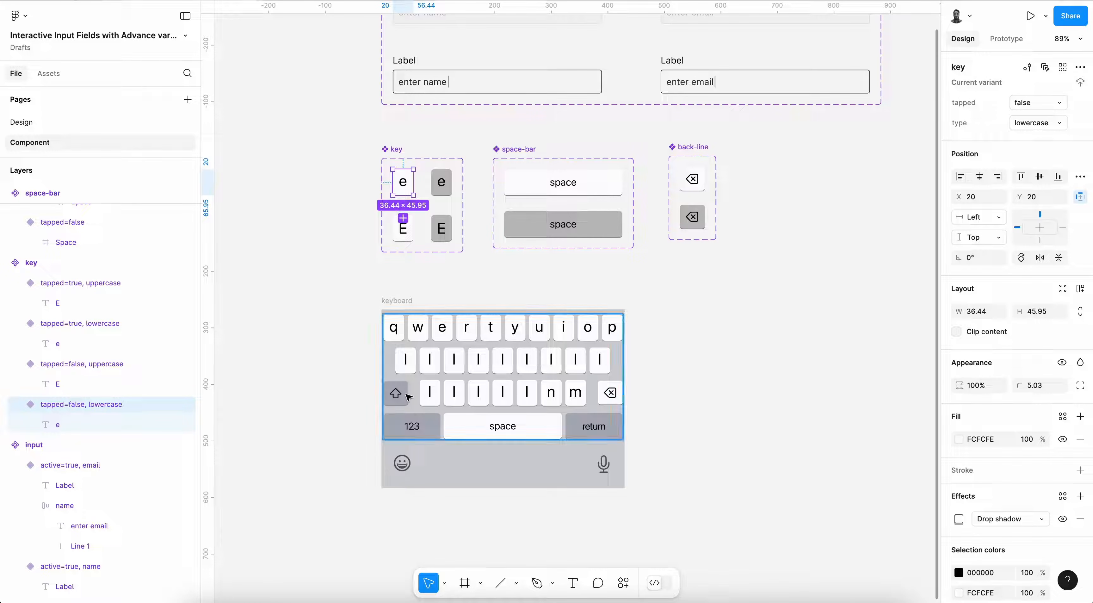
left_click(408, 330)
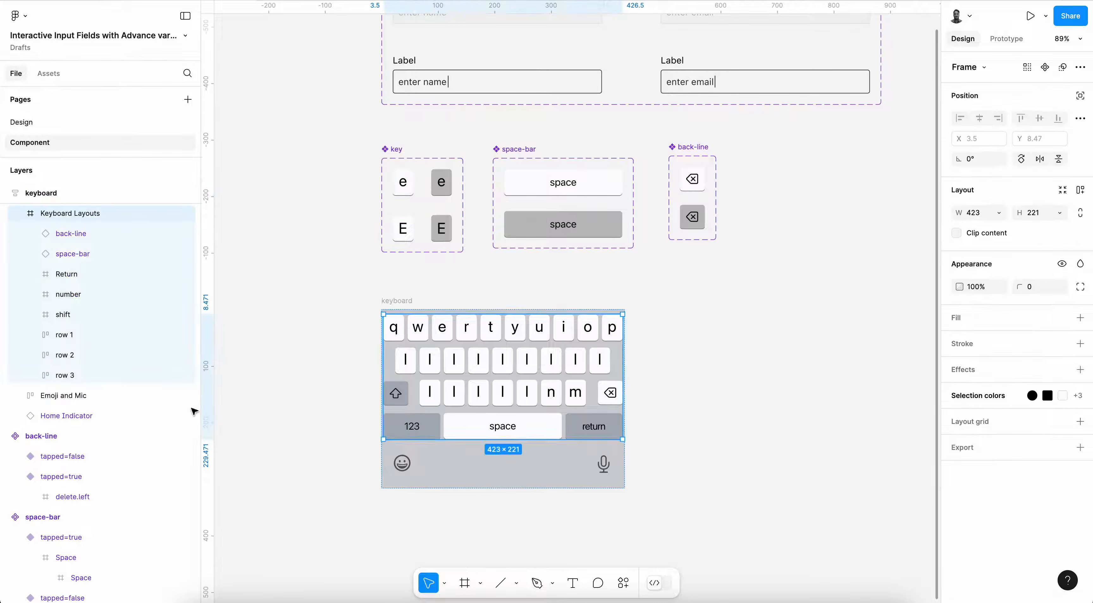
left_click(43, 336)
left_click(31, 334)
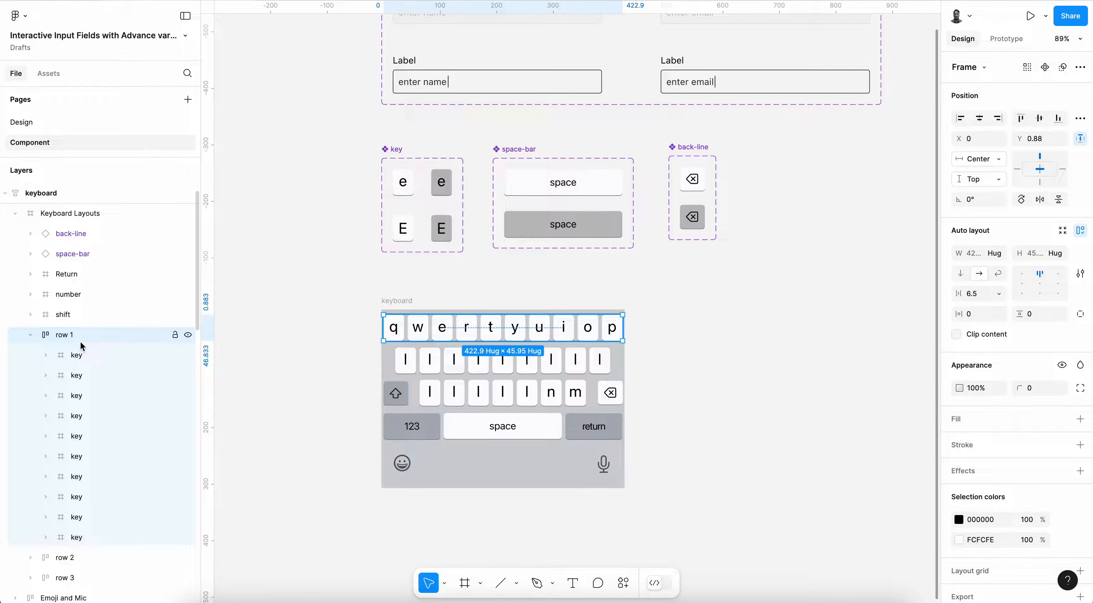
left_click(88, 498)
left_click(89, 537, "shift")
key("Delete")
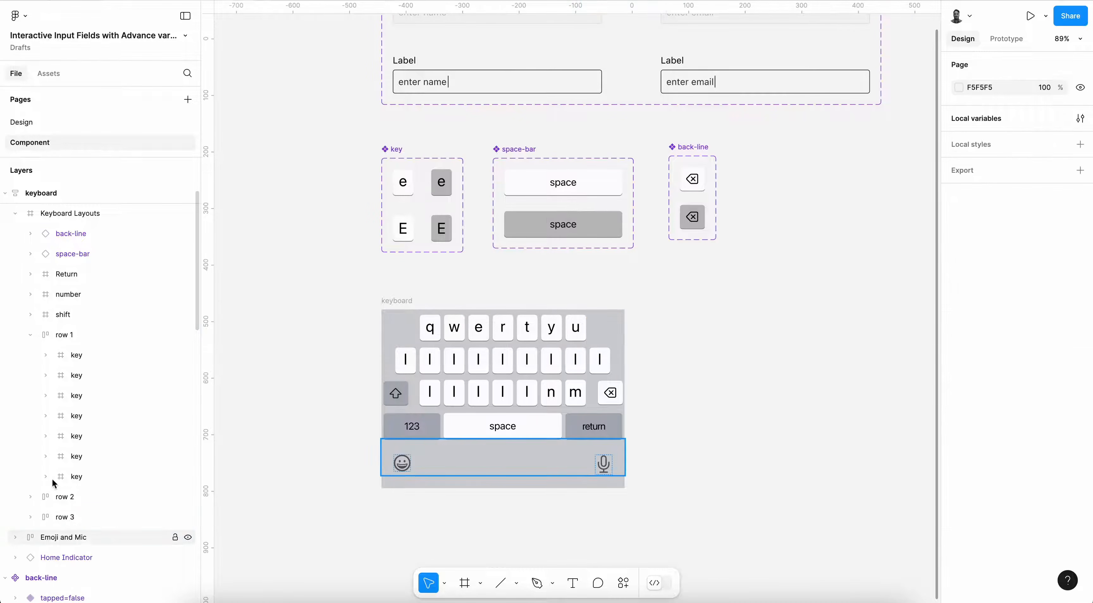
- Paste the lowercase key instance into row 1 and move it to the start of the row
left_click(85, 333)
key("ctrl+v")
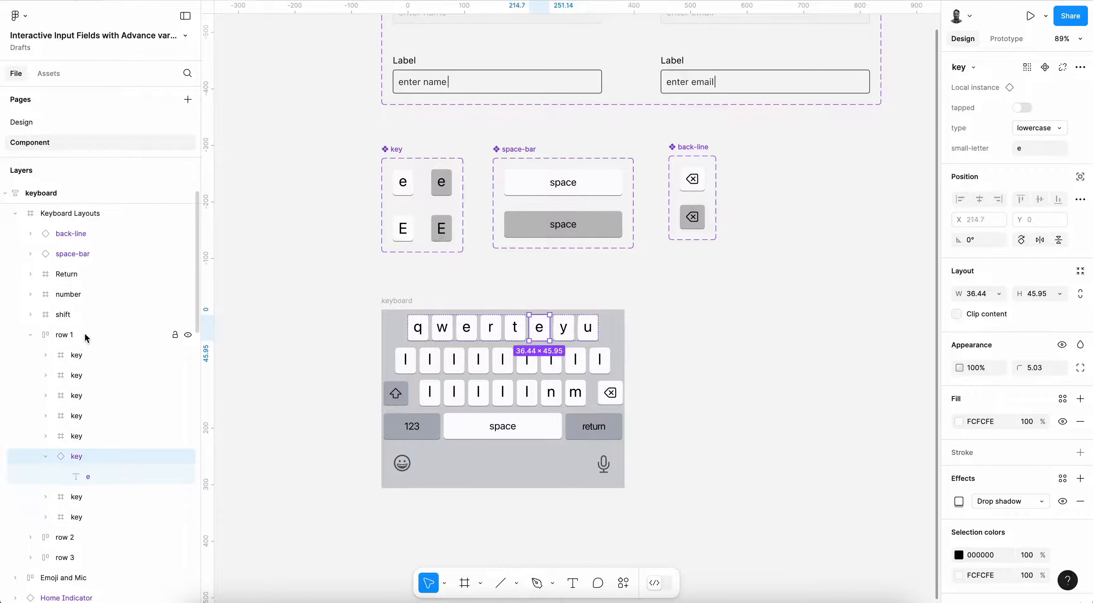
key("Left")
key("Left")
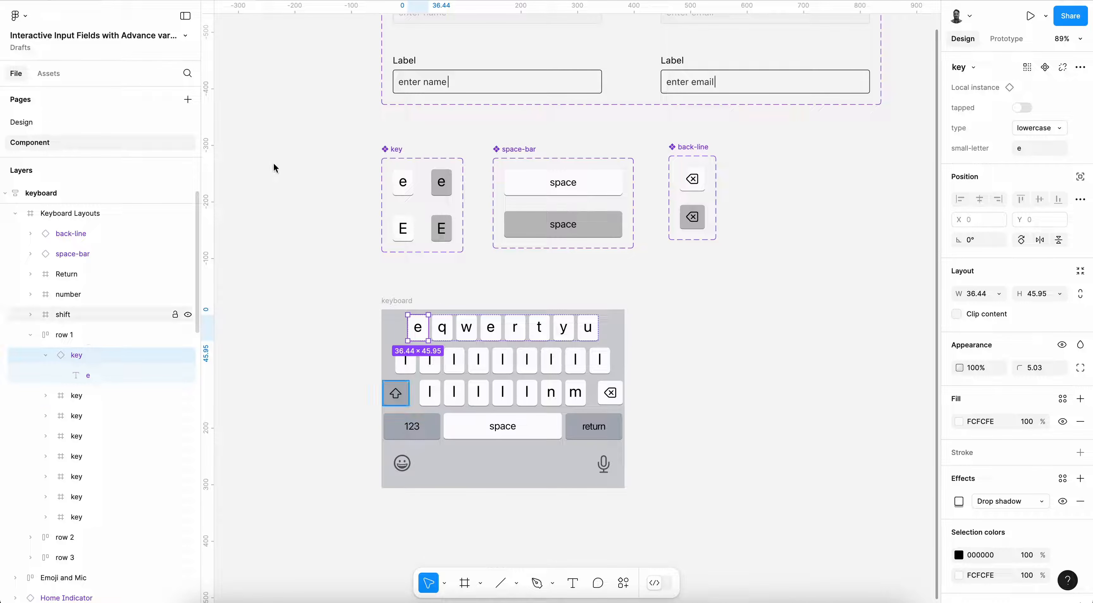
scroll(430, 394, "up", 5)
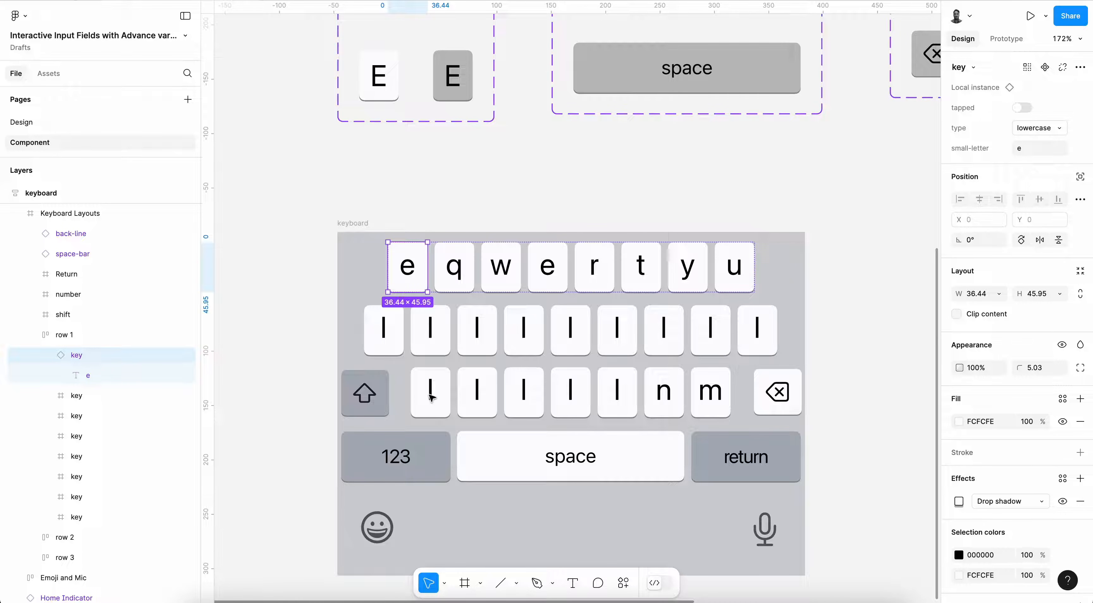
left_click(51, 354)
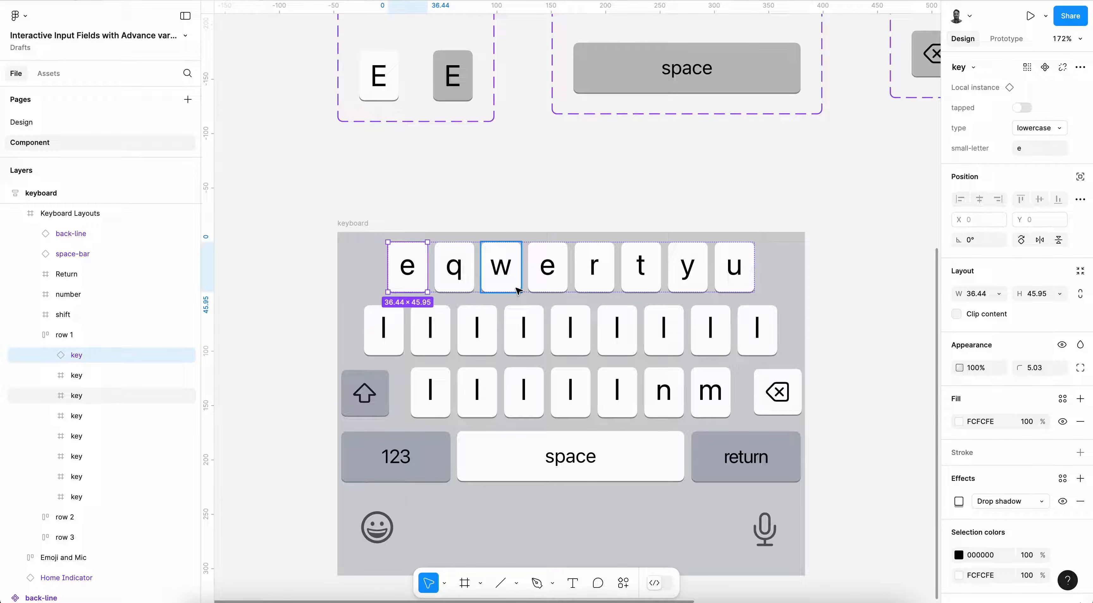
- Delete all the remaining old key frames from row 1, leaving only the new key instance
left_click(89, 375)
left_click(86, 496, "shift")
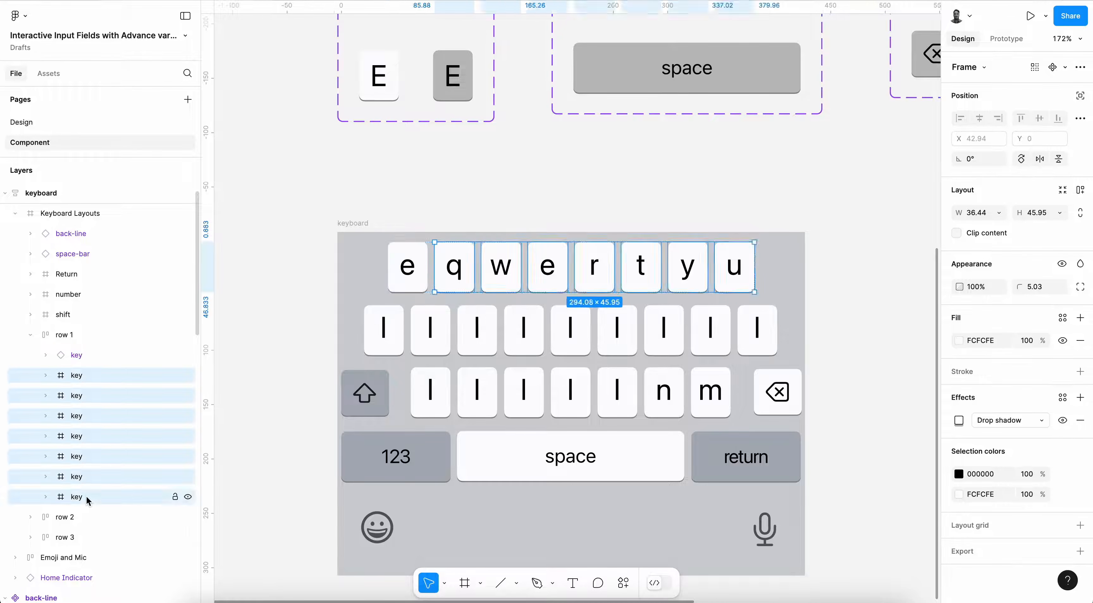
key("Delete")
- Duplicate the key instance until row 1 holds ten keys
left_click(88, 356)
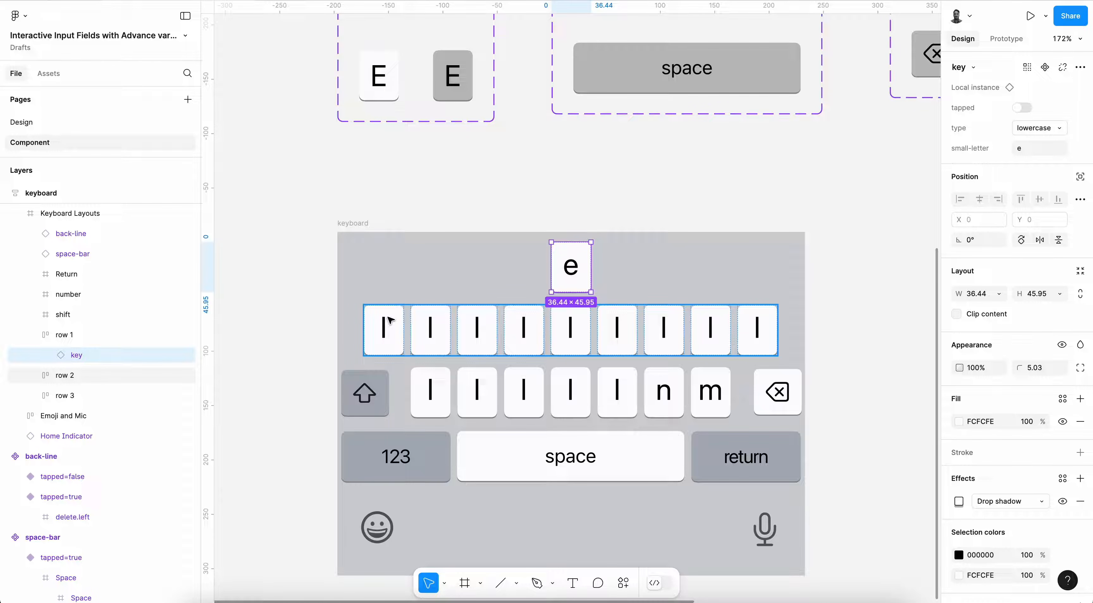
key("ctrl+d")
key("ctrl+d")
key("ctrl+d")
key("ctrl+d")
key("ctrl+d")
key("ctrl+d")
key("ctrl+d")
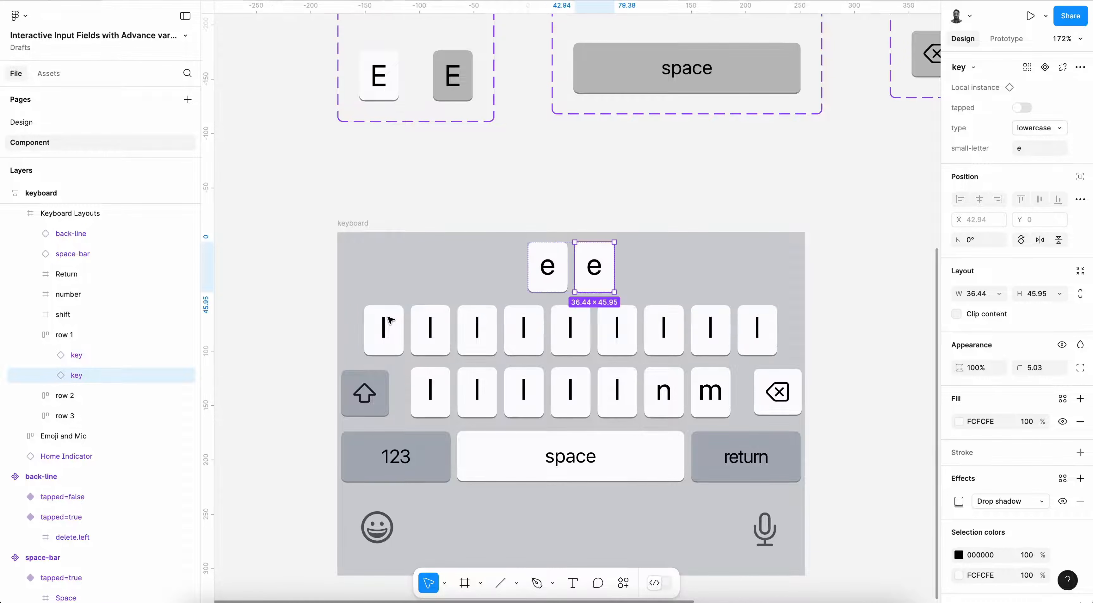
key("ctrl+d")
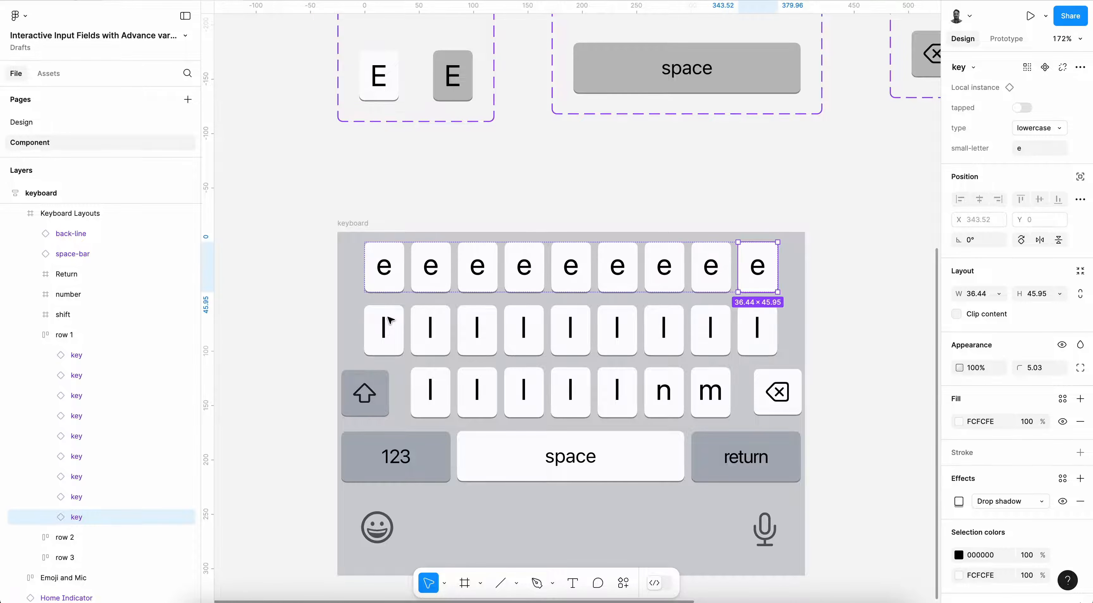
key("ctrl+d")
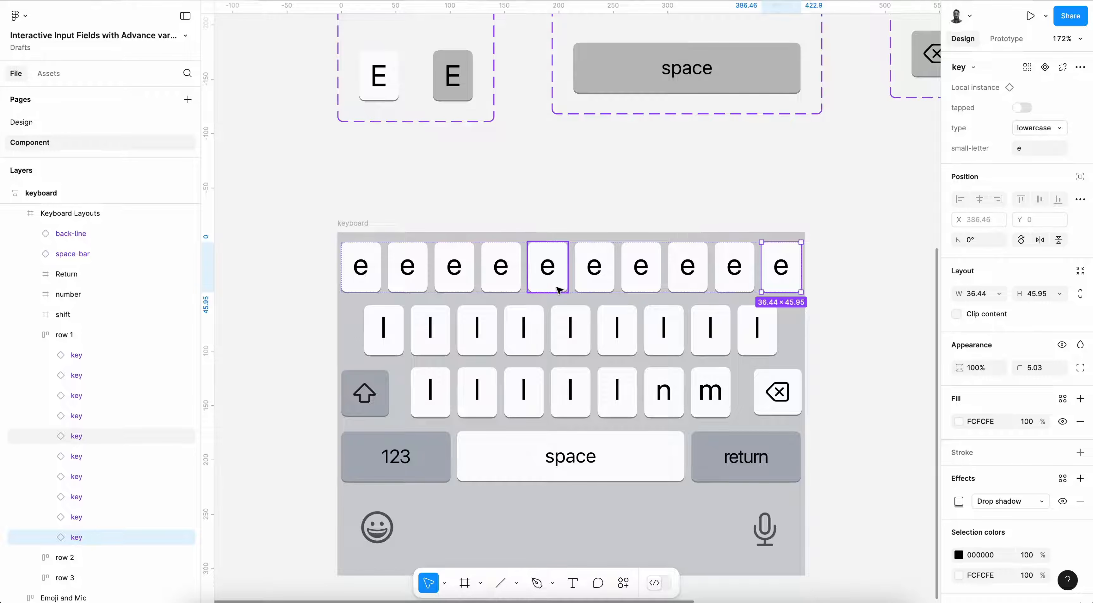
- Set the small-letter property of the first two keys in row 1 to q and w, keeping e on the third
left_click(98, 355)
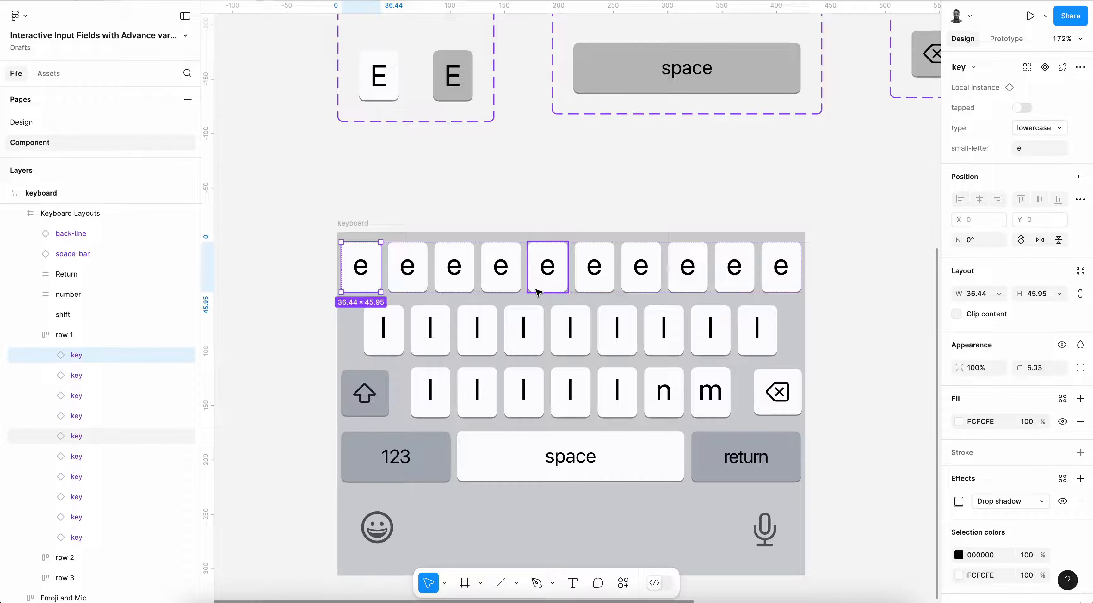
left_click(1027, 150)
type("q")
key("Return")
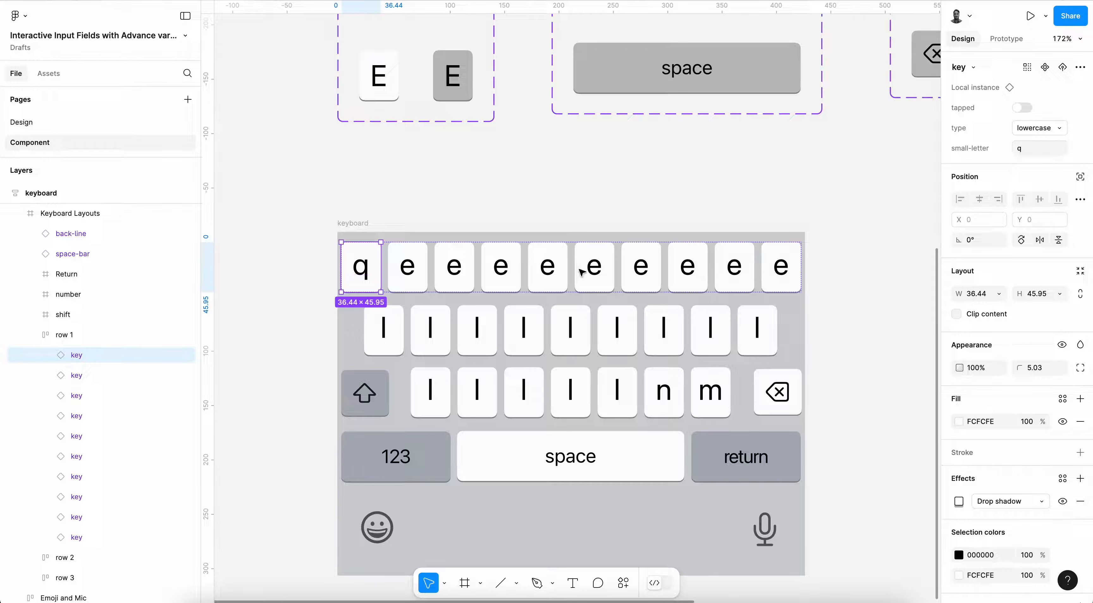
left_click(408, 274)
left_click(1036, 147)
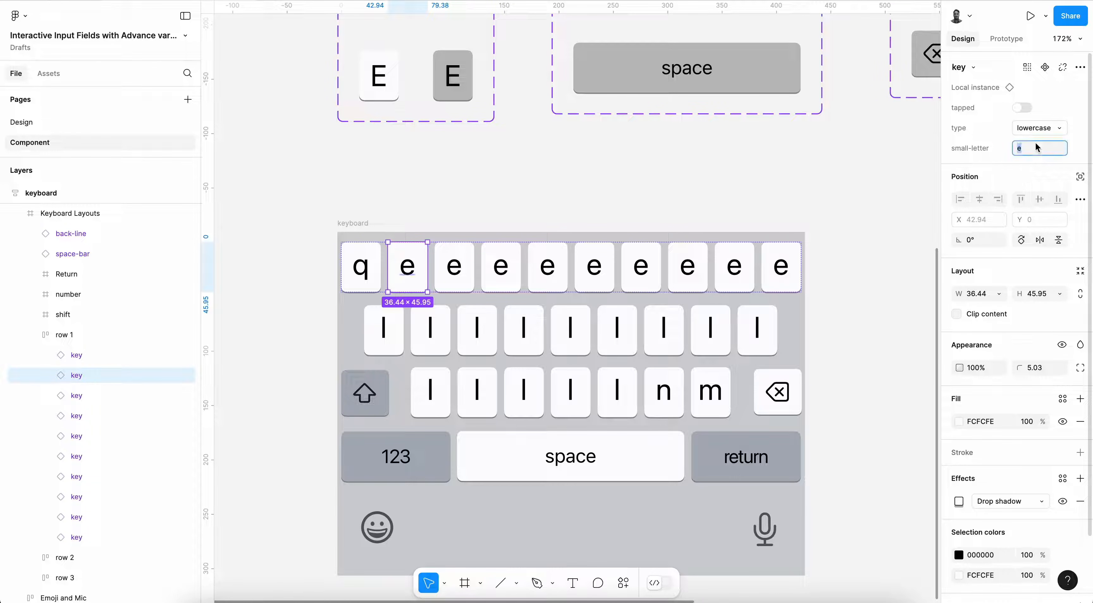
type("w")
key("Return")
left_click(441, 286)
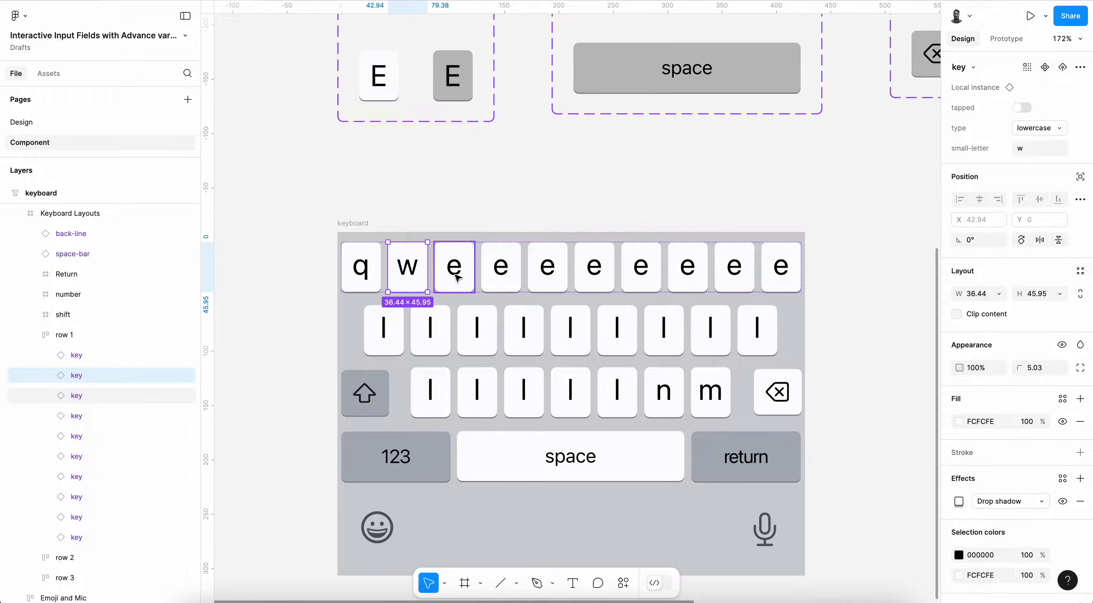
left_click(1036, 149)
key("Escape")
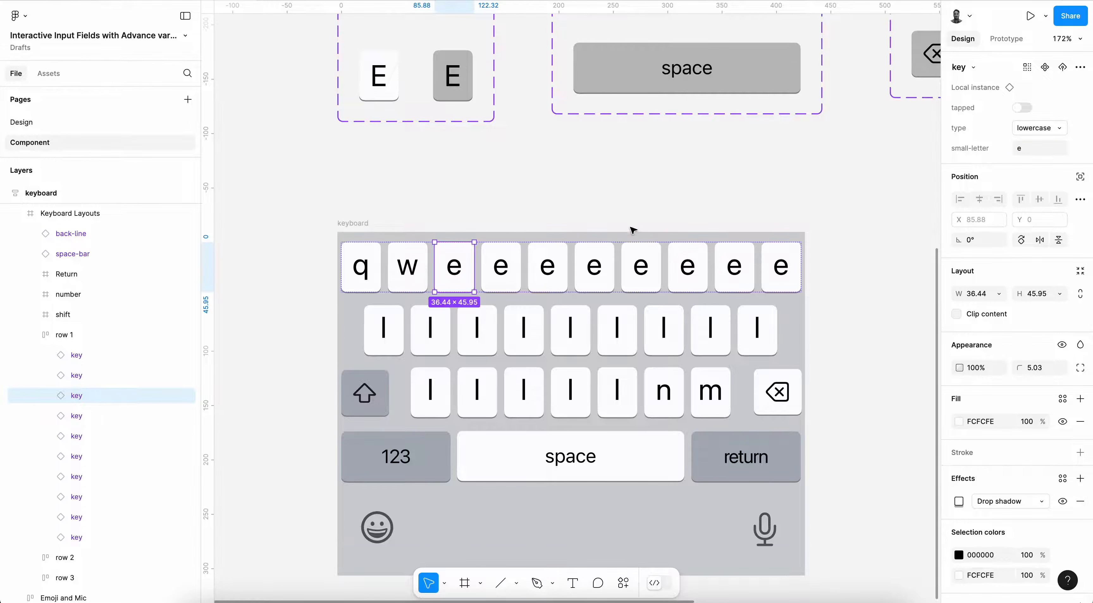
- Set the small-letter property of the fourth, fifth and sixth keys in row 1 to r, t and y
left_click(497, 272)
left_click(1032, 149)
type("r")
key("Return")
left_click(547, 266)
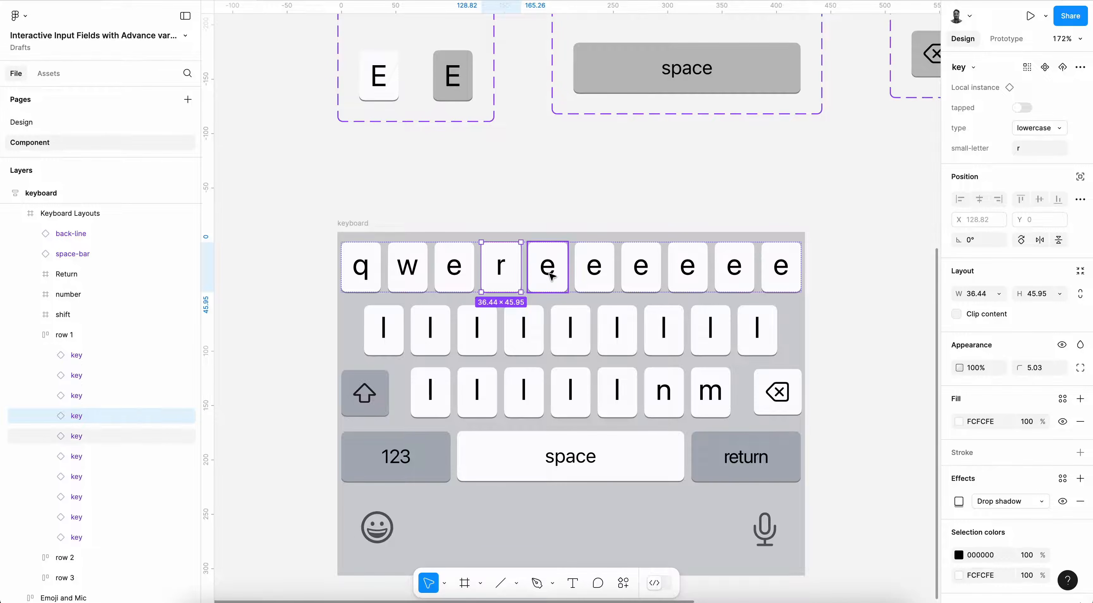
left_click(1036, 149)
type("t")
key("Return")
left_click(594, 267)
left_click(1046, 149)
type("y")
key("Return")
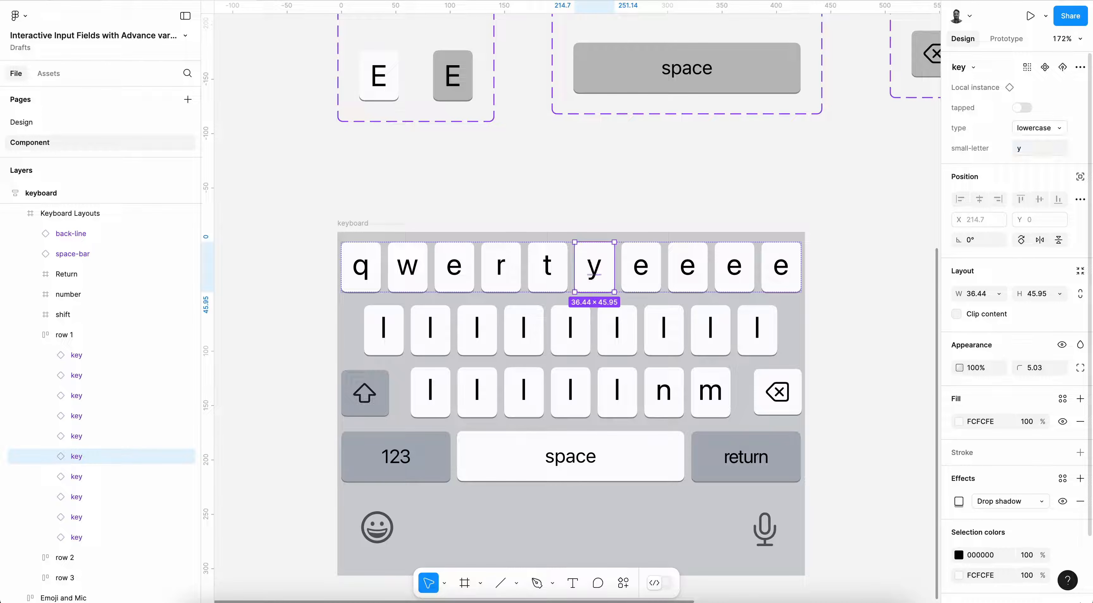
- Set the small-letter property of the seventh and eighth keys in row 1 to u and i
left_click(640, 270)
left_click(1036, 153)
type("u")
key("Return")
left_click(686, 284)
left_click(1026, 152)
type("i")
key("Return")
- Set the small-letter property of the last two keys in row 1 to o and p
left_click(734, 269)
left_click(1025, 149)
type("o")
key("Return")
left_click(781, 268)
left_click(1026, 152)
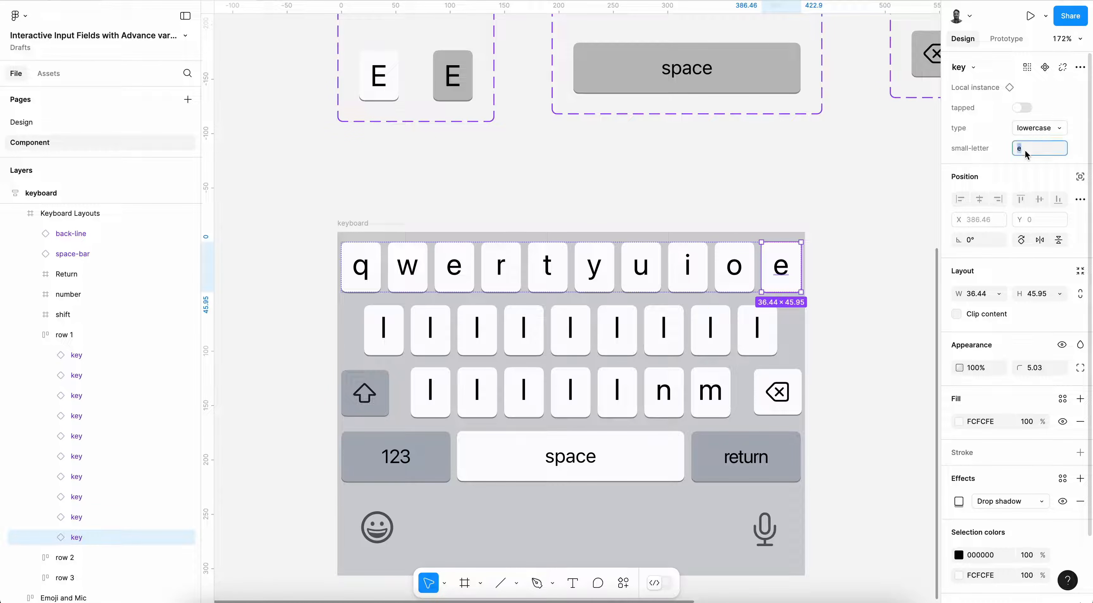
type("p")
key("Return")
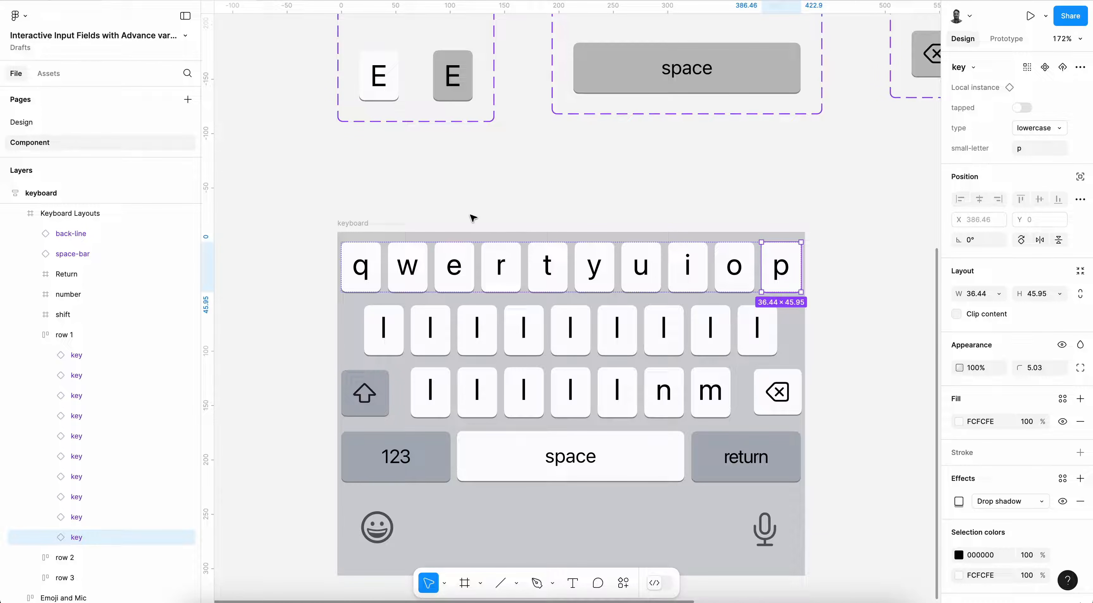
- Examine the component properties and prototype settings of the first two keys in row 1
left_click(410, 275)
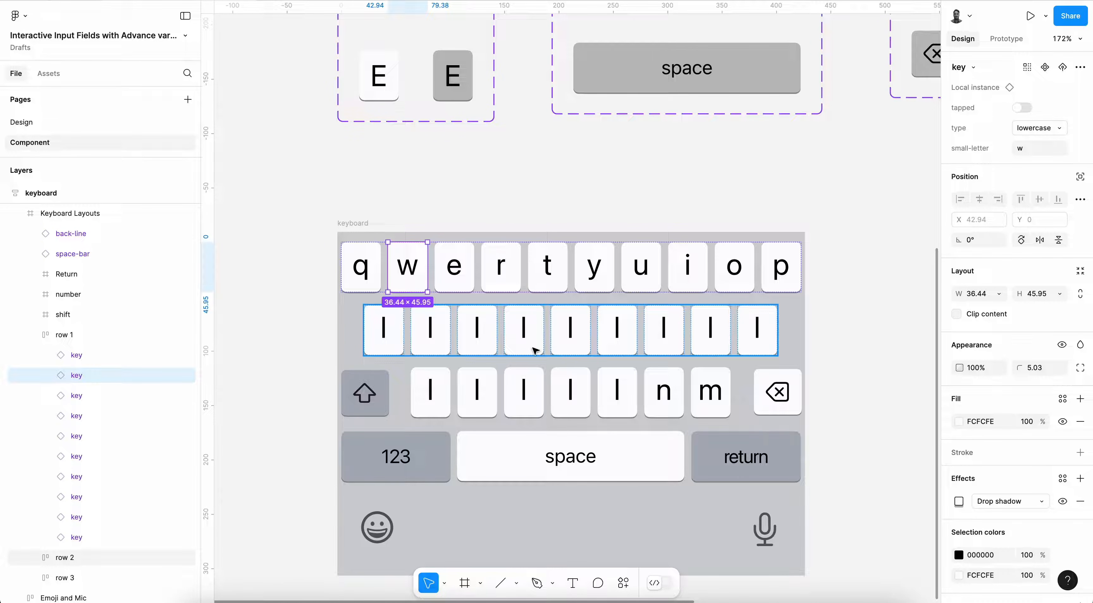
scroll(534, 350, "up", 2)
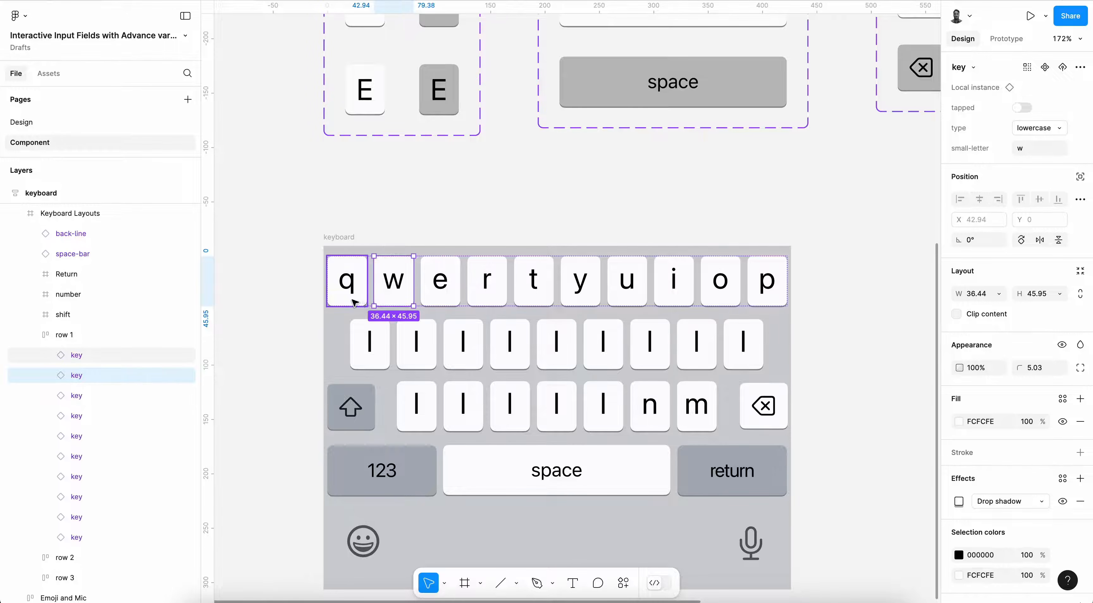
left_click(355, 302)
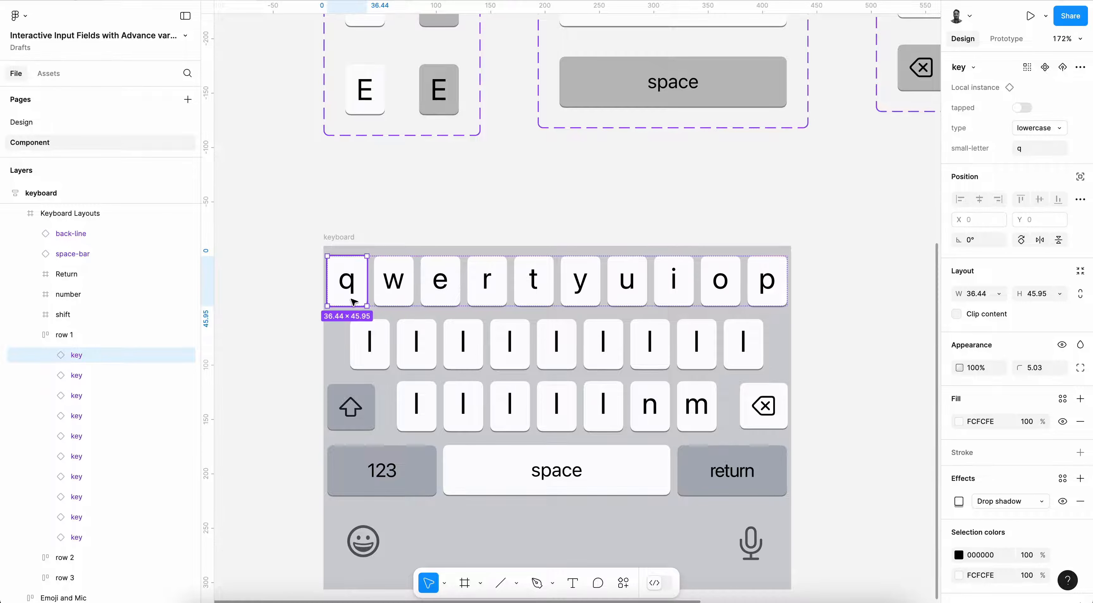
left_click(1007, 39)
left_click(965, 40)
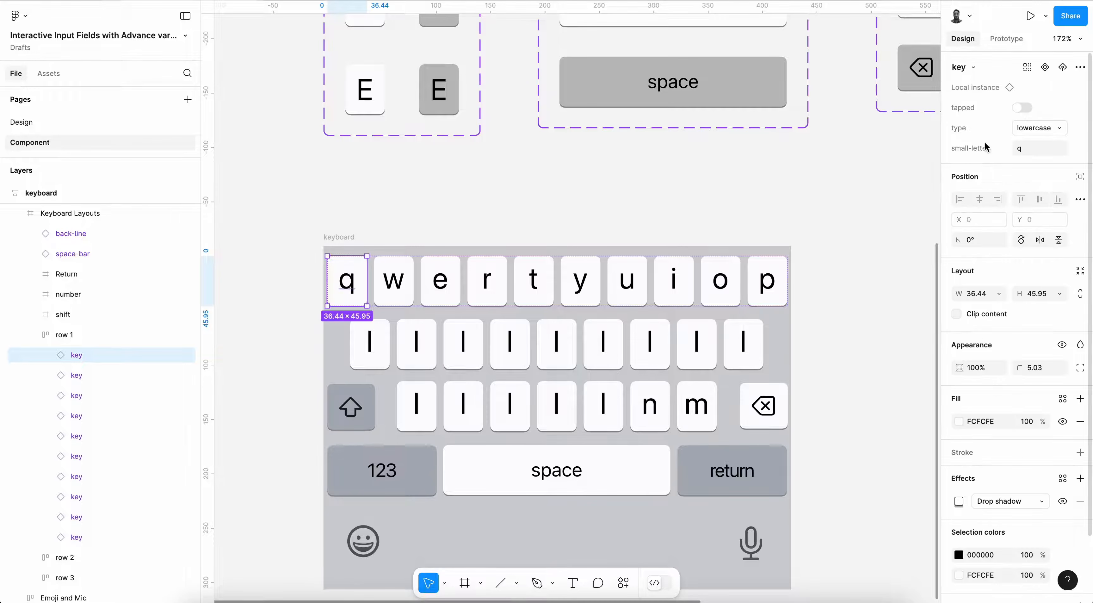
left_click(393, 280)
left_click(347, 281)
scroll(562, 198, "down", 3)
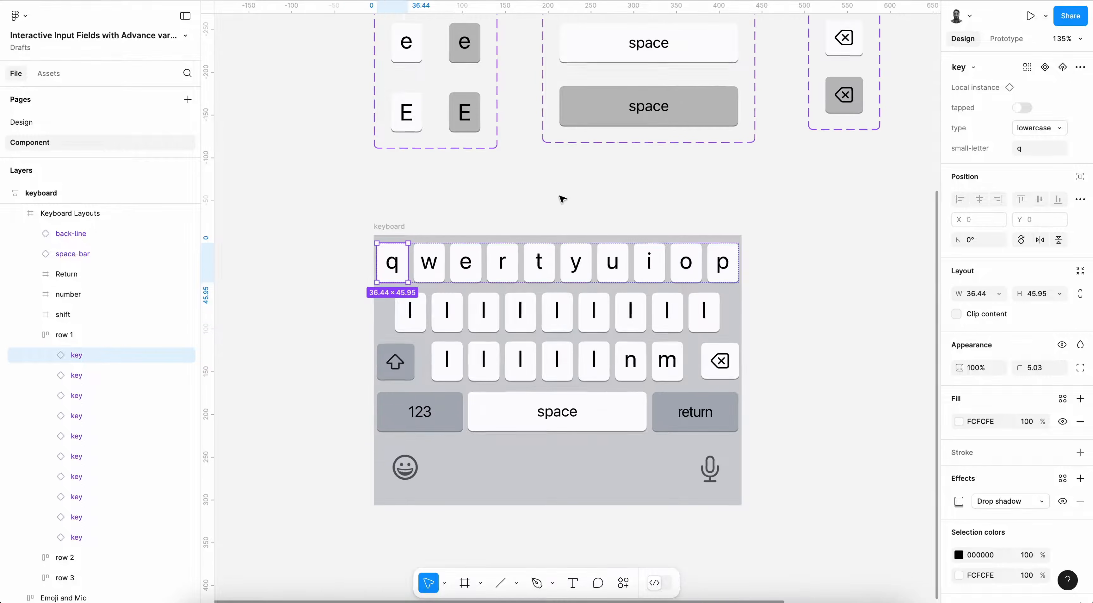
scroll(563, 198, "up", 2)
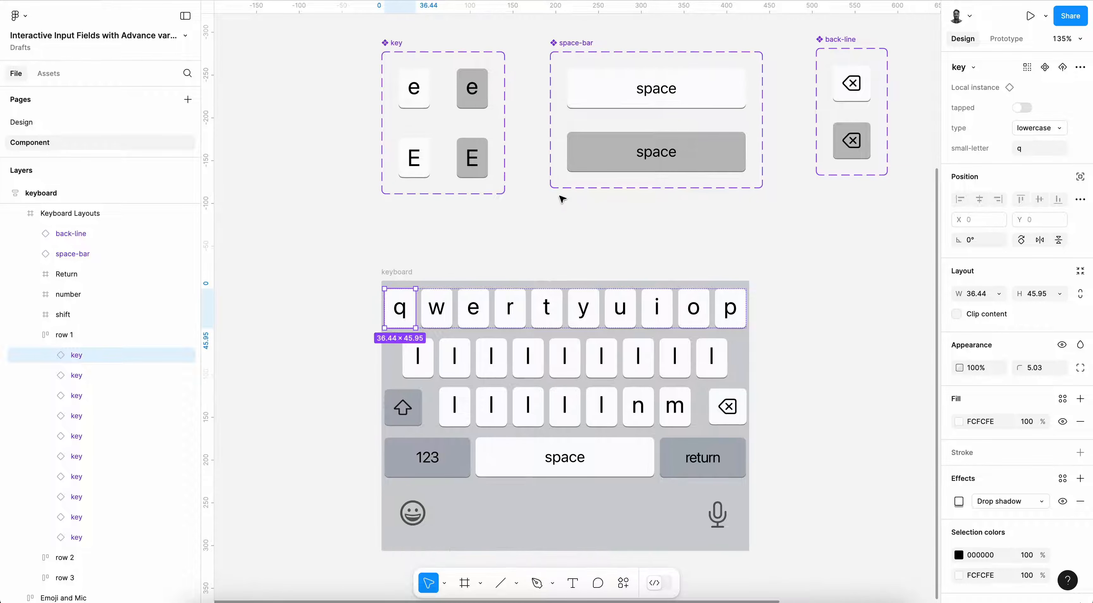
- Duplicate the e boolean in the alpha variable group, name the copy q and place it above e
scroll(563, 199, "down", 2)
left_click(561, 200)
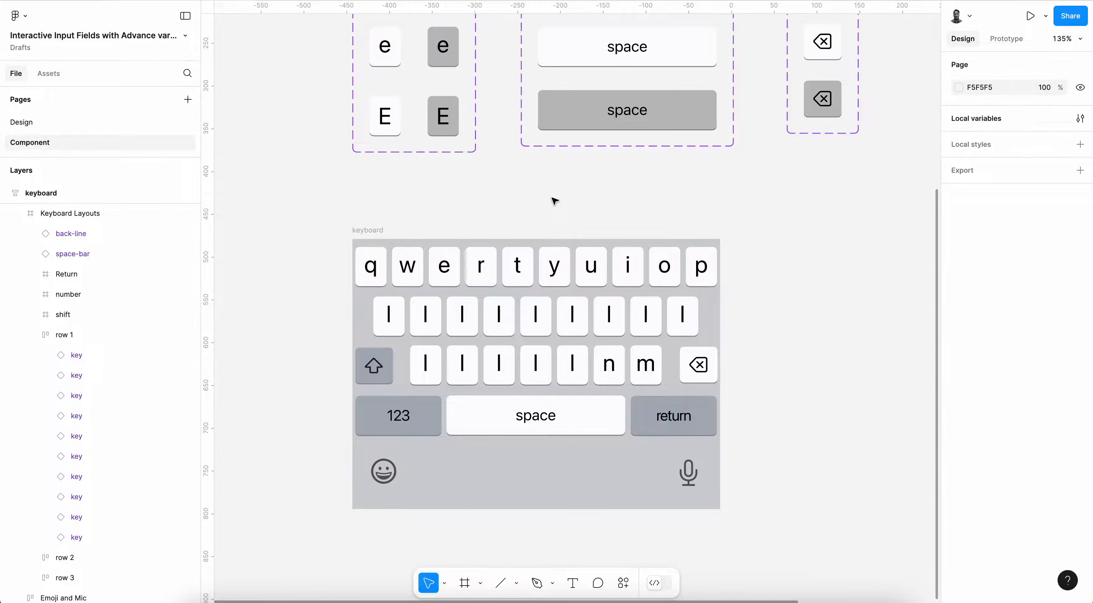
left_click(1081, 118)
left_click(592, 152)
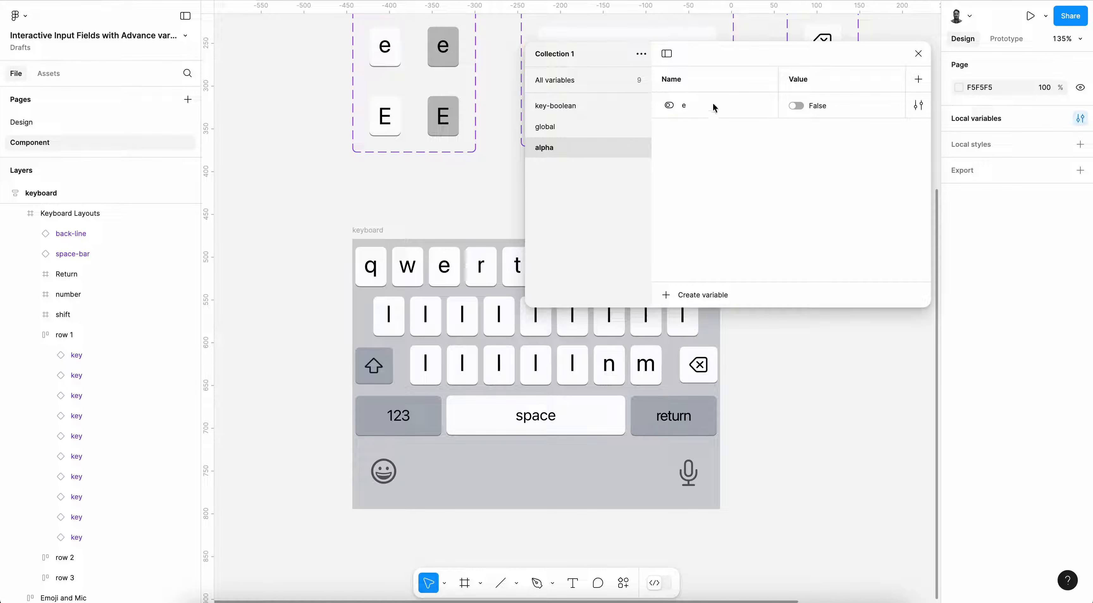
left_click_drag(735, 55, 806, 50)
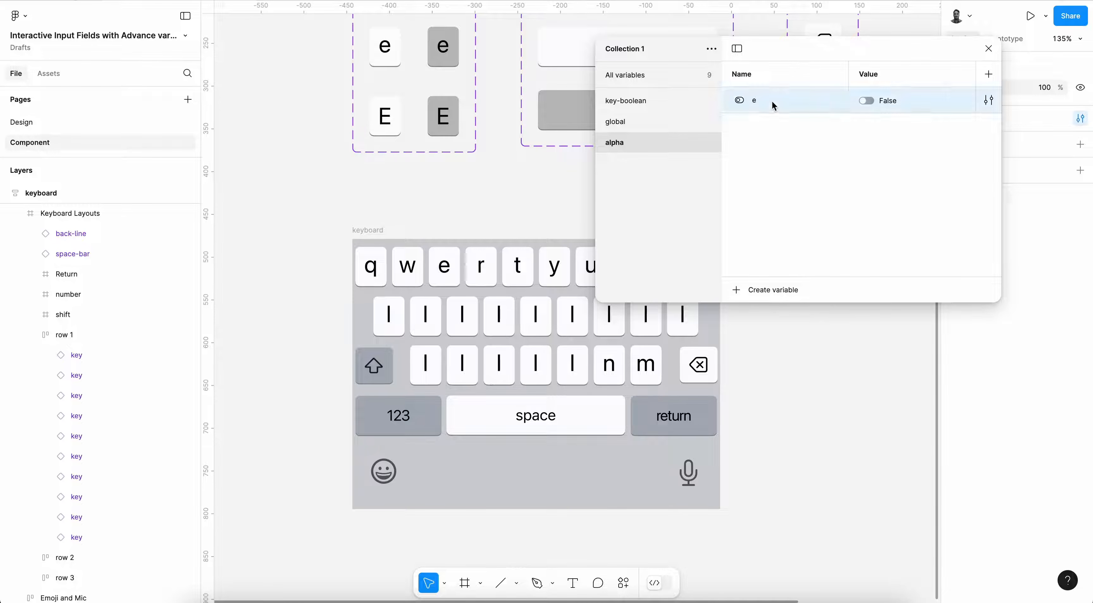
key("ctrl+d")
type("q")
key("Return")
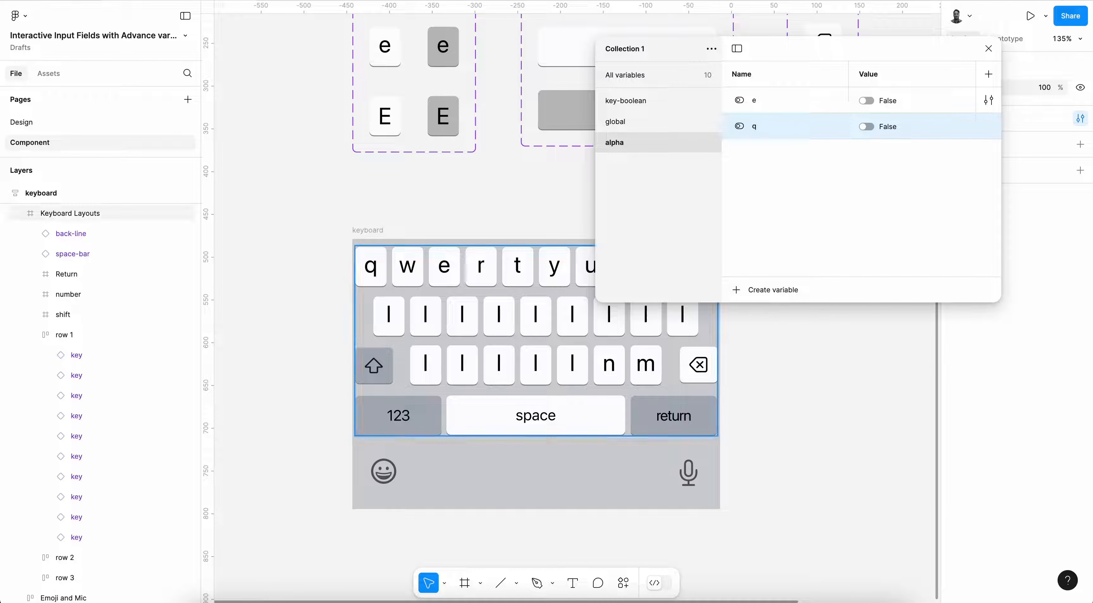
left_click_drag(776, 123, 778, 99)
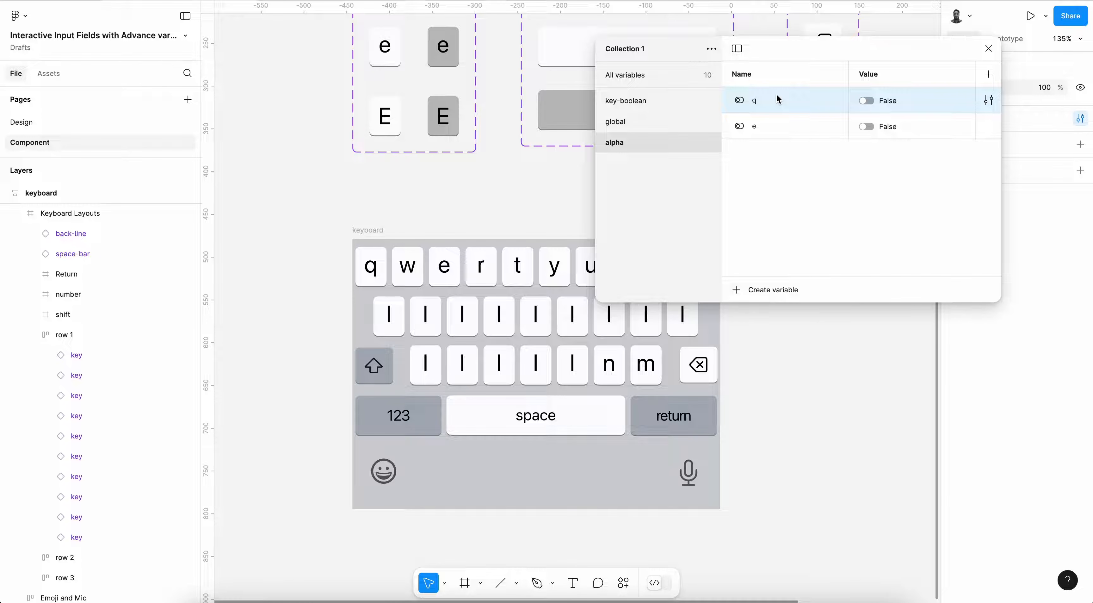
- Duplicate the q boolean variable in the alpha group and name the copy w
key("ctrl+d")
type("w")
key("Return")
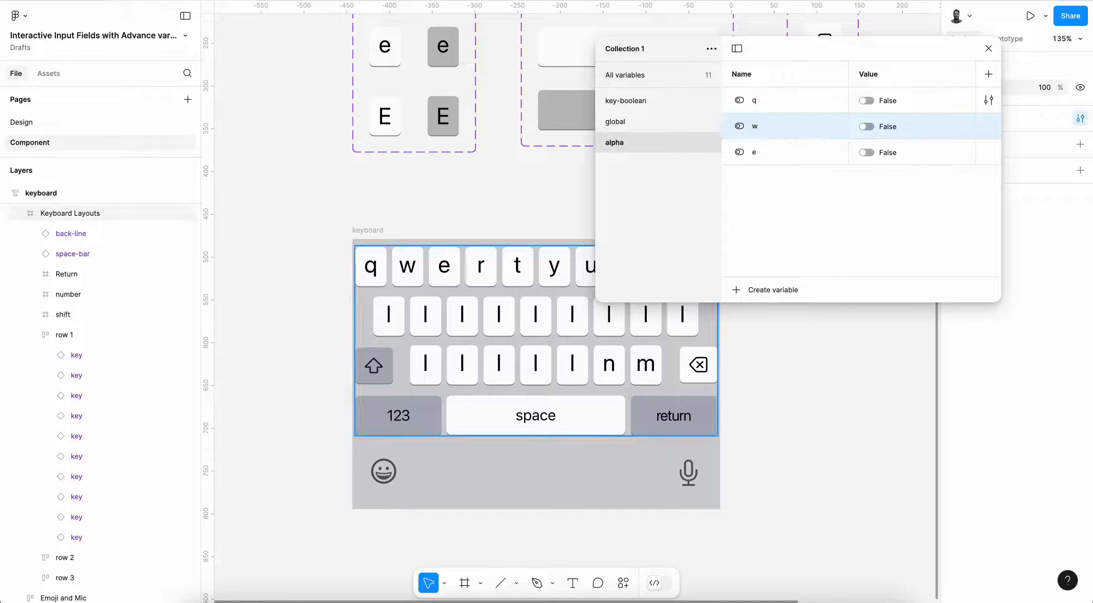
- Add boolean variables r and t after e in the alpha group by duplicating the preceding variable
scroll(437, 300, "up", 2)
scroll(437, 300, "right", 1)
scroll(437, 301, "down", 2)
scroll(437, 302, "right", 1)
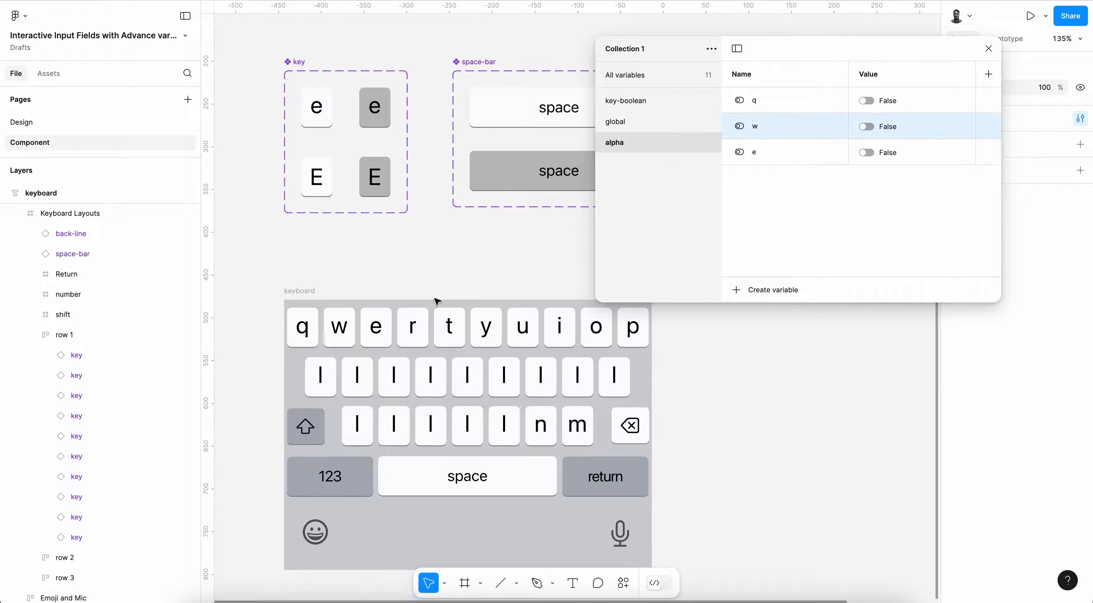
left_click(775, 160)
key("ctrl+d")
type("r")
key("Return")
key("ctrl+d")
type("t")
key("Return")
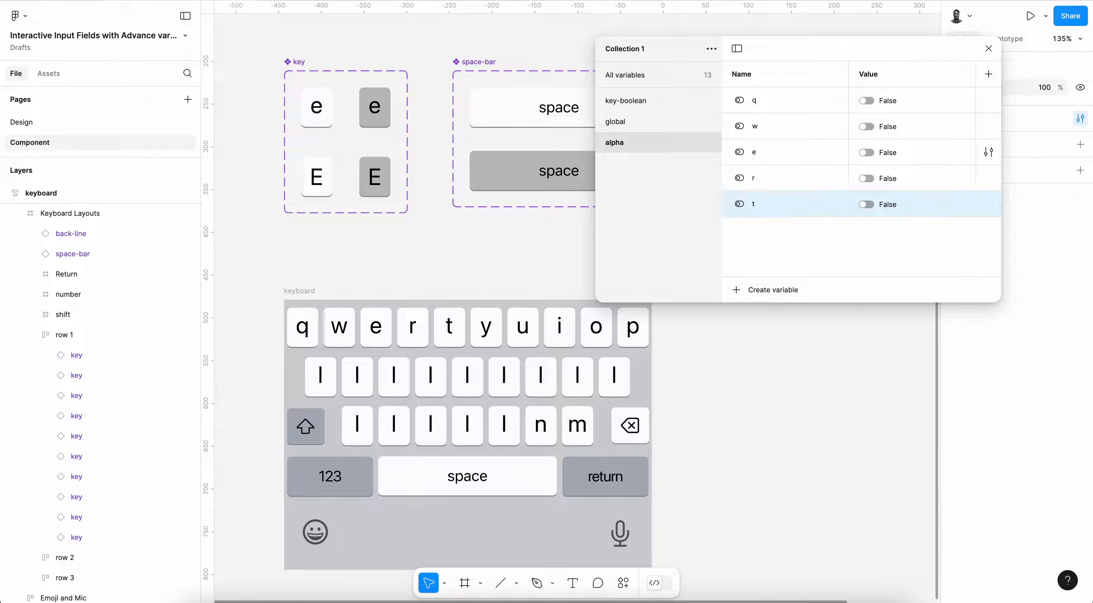
- Add boolean variables y and u after t in the alpha group by duplication
key("ctrl+d")
key("Return")
key("ctrl+d")
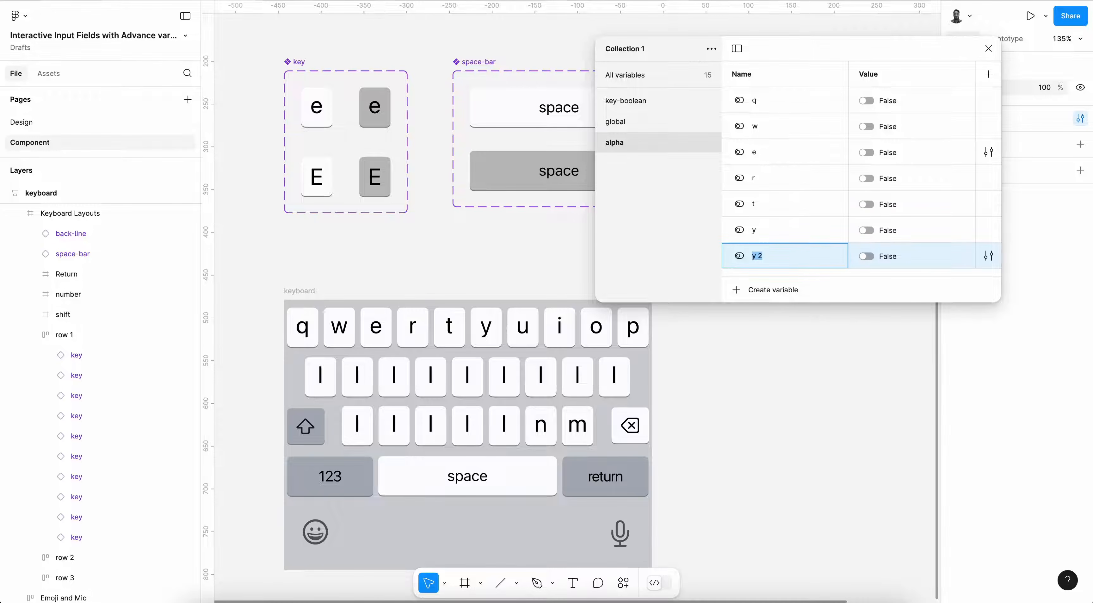
type("u")
key("Return")
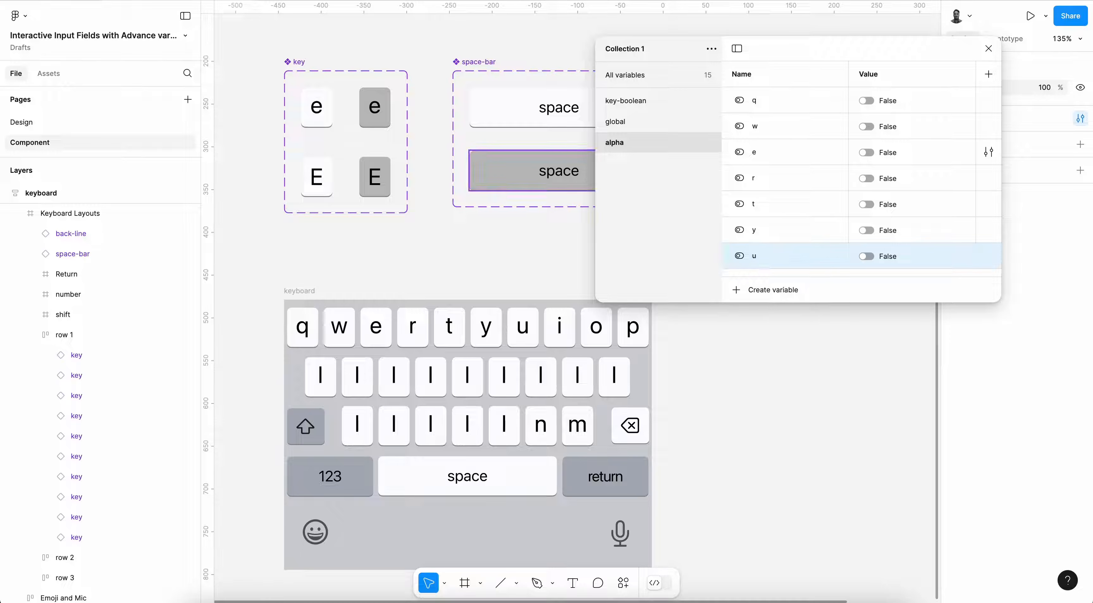
- Add boolean variables i, o and p after u in the alpha group
key("ctrl+d")
type("i")
key("shift+Return")
type("o")
key("Return")
key("shift+Return")
type("p")
key("Return")
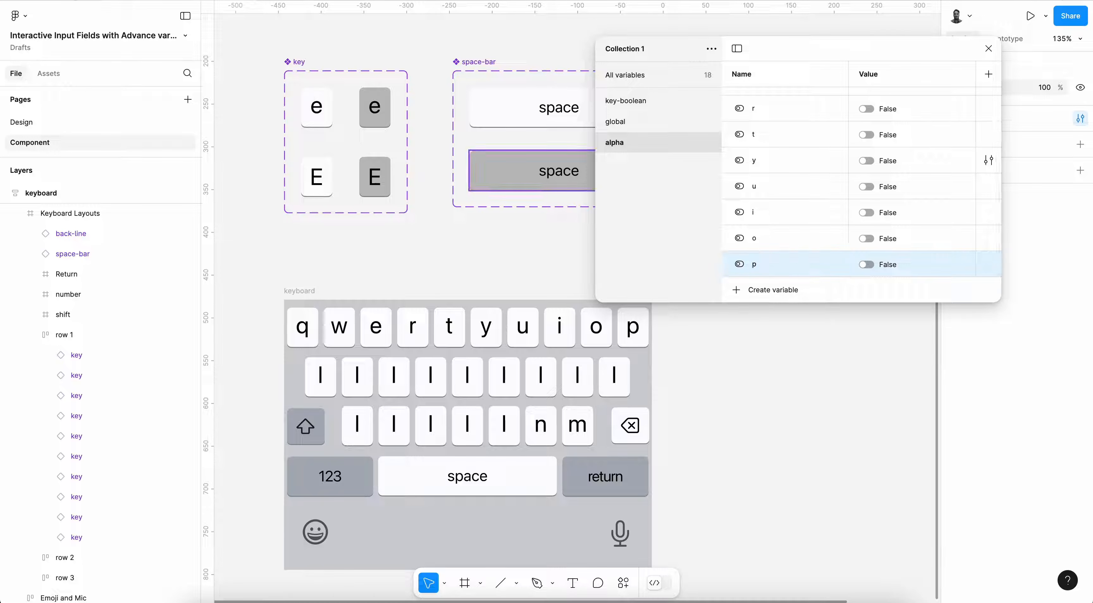
- Enlarge the variables window, review the alpha booleans against the keyboard's first row, and close the window
left_click_drag(1001, 301, 1088, 493)
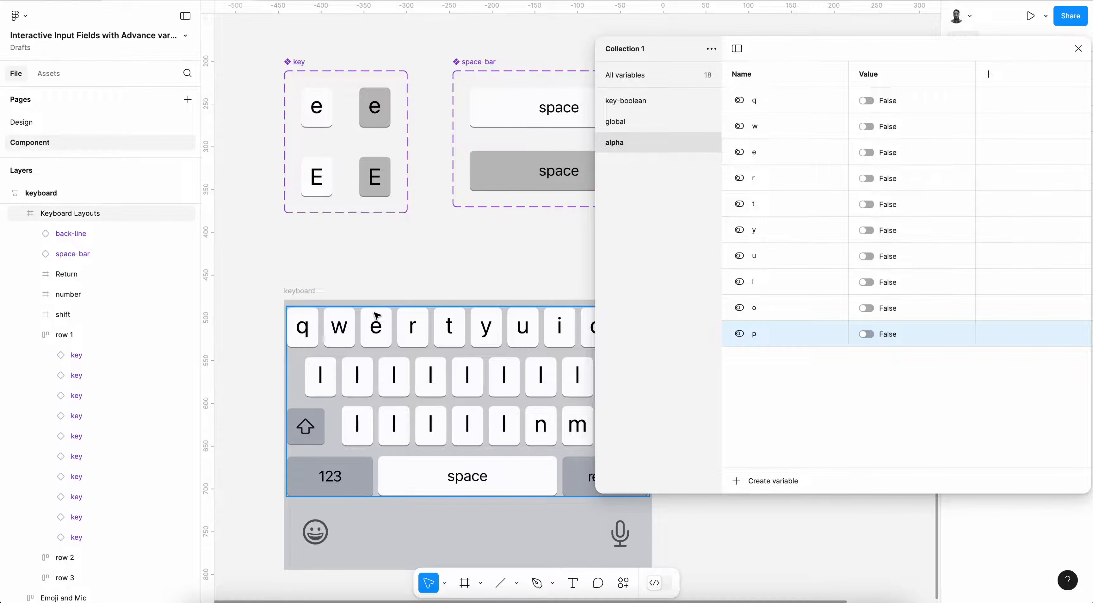
scroll(376, 315, "down", 3)
scroll(377, 315, "right", 2)
scroll(376, 315, "up", 1)
scroll(377, 315, "right", 1)
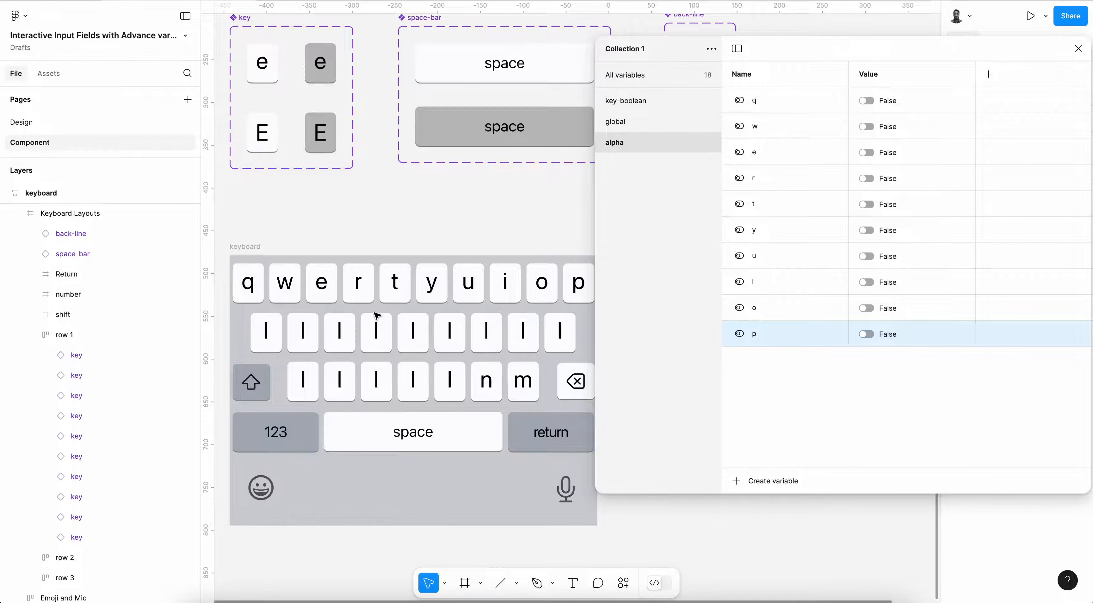
scroll(376, 316, "down", 2)
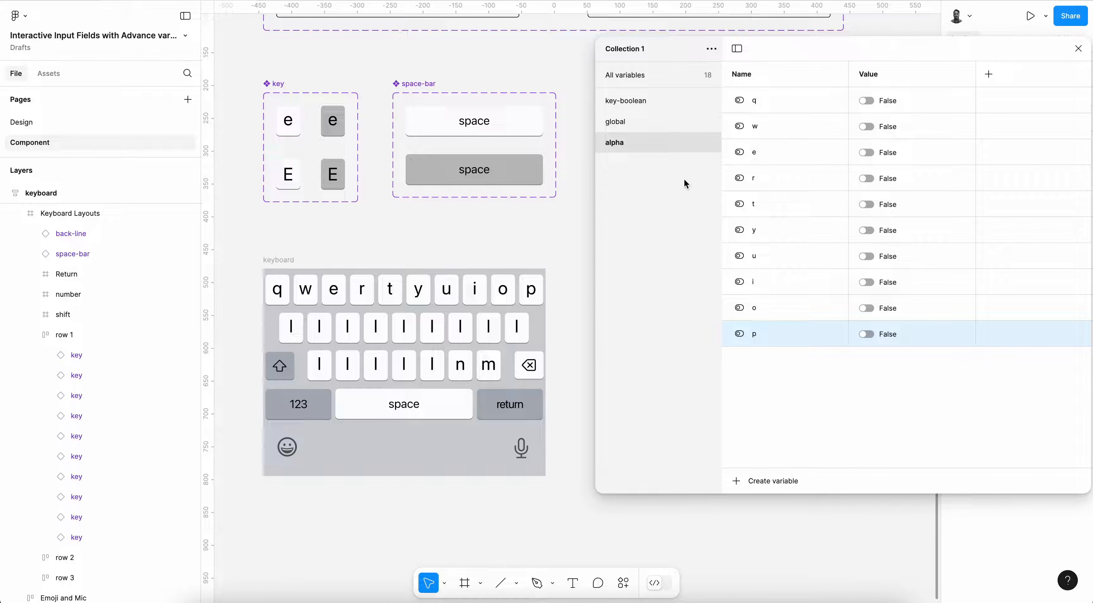
left_click(1079, 48)
scroll(557, 378, "left", 4)
scroll(557, 378, "up", 1)
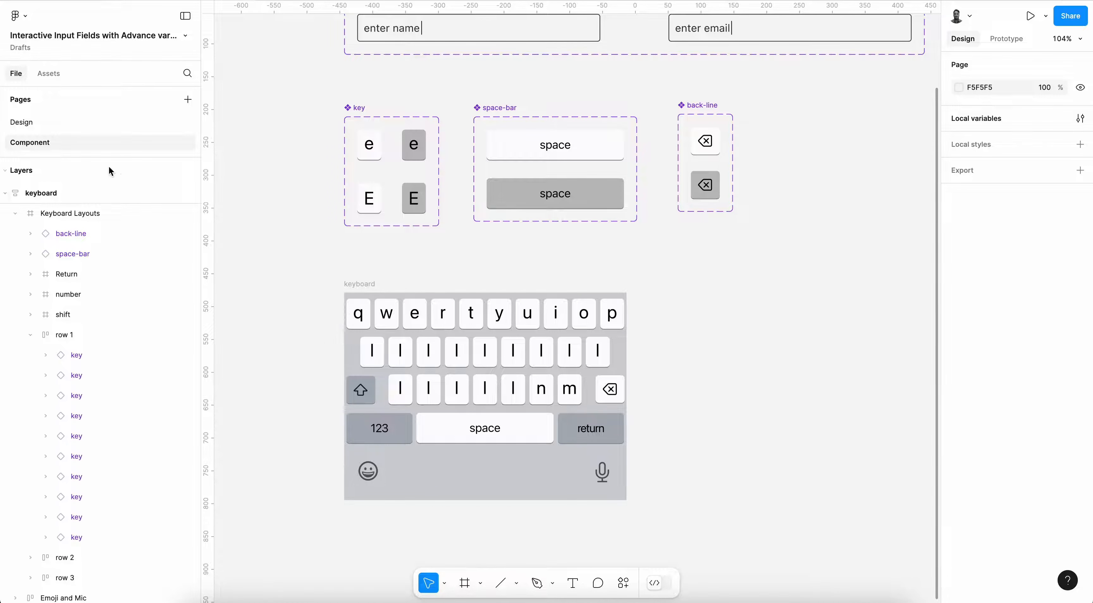
- On the Design page, add a Set variable action to the Enter name input's click interaction, setting global/name-input to an empty string ""
left_click(65, 122)
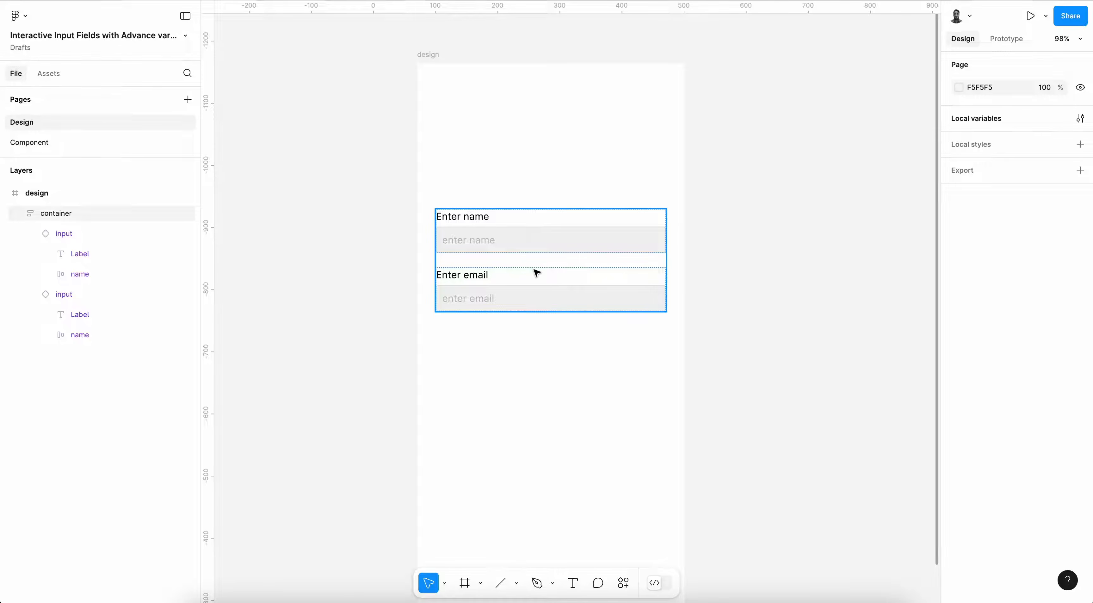
left_click(479, 276)
left_click(537, 248)
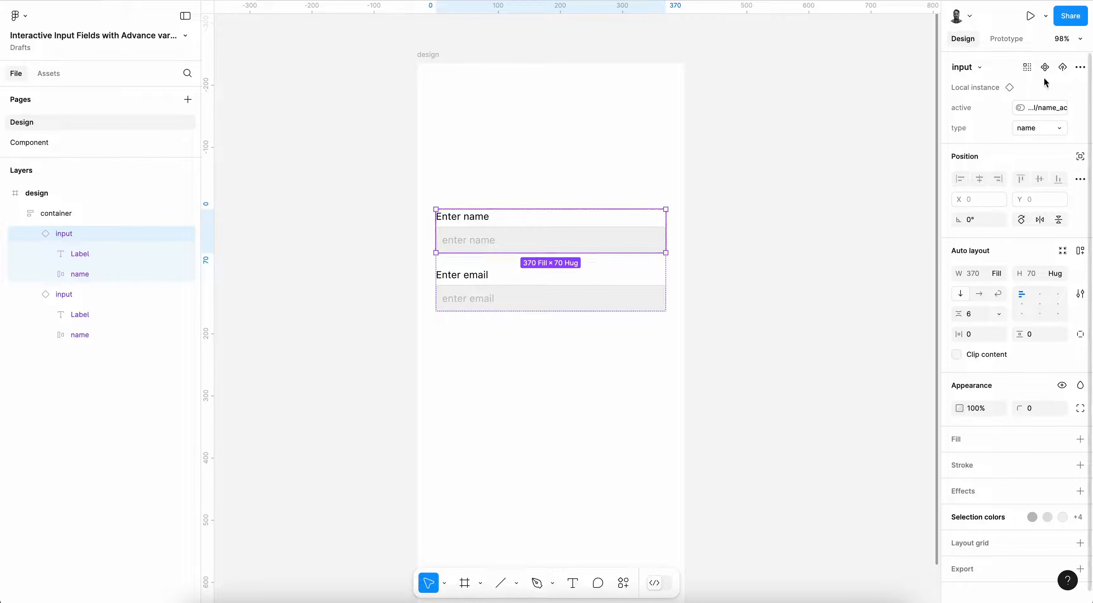
left_click(1006, 39)
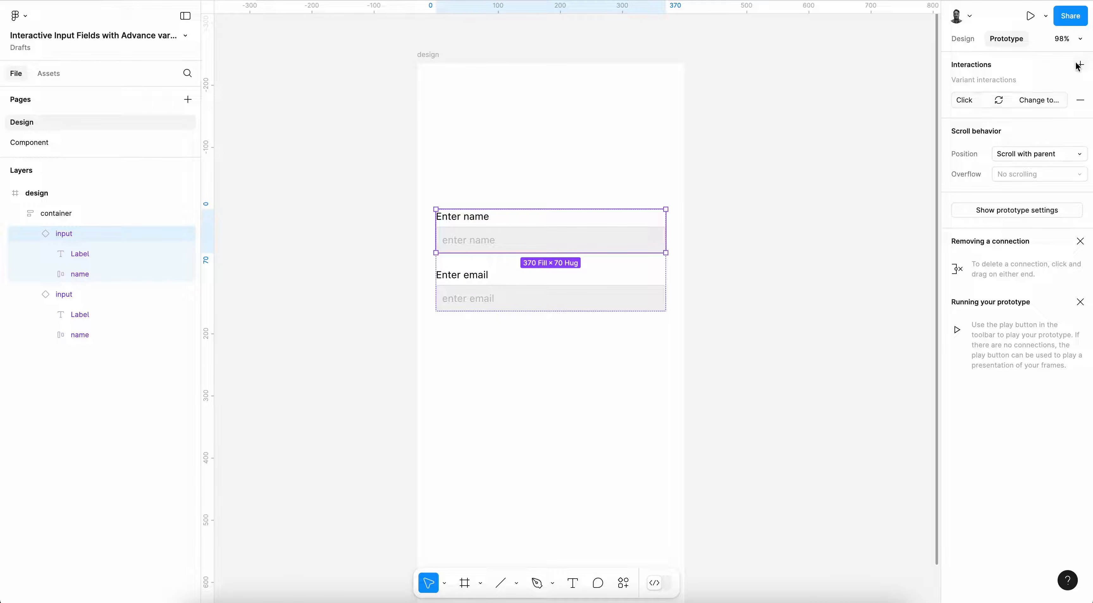
left_click(1038, 102)
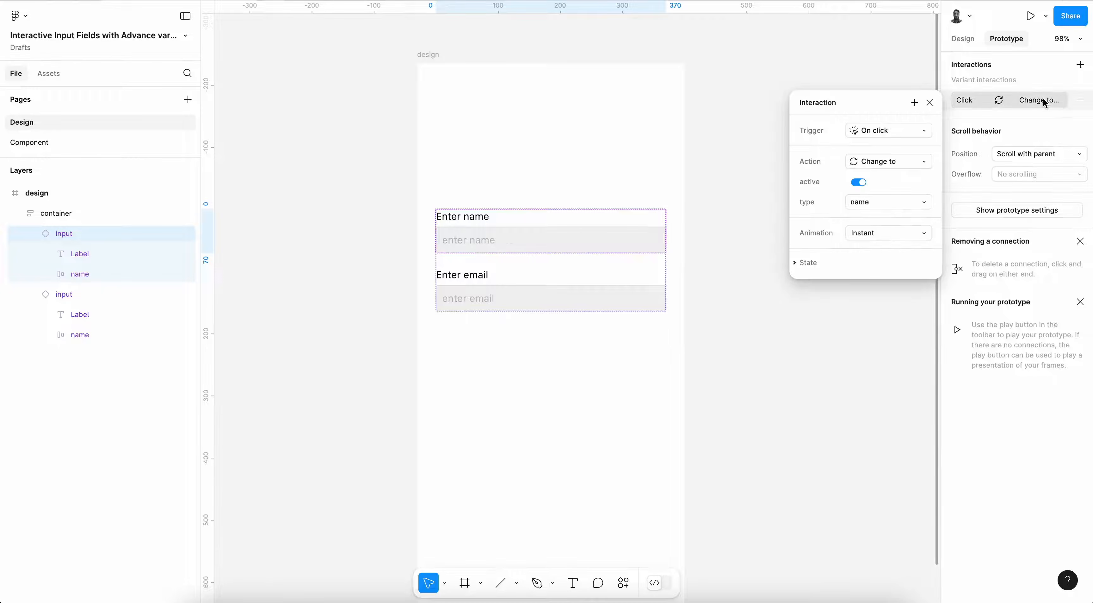
left_click(915, 102)
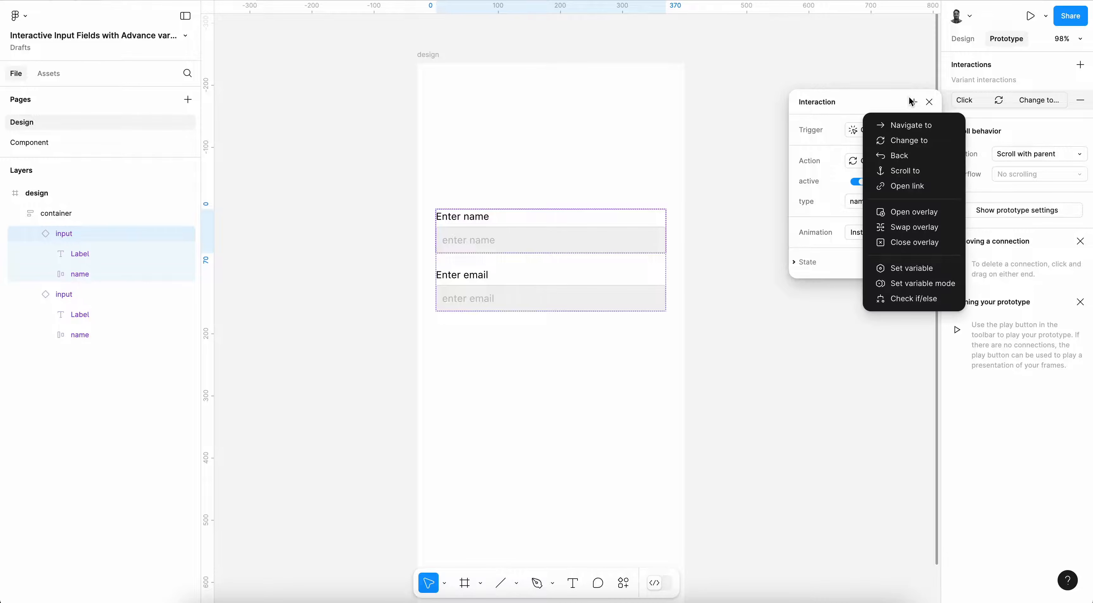
left_click(914, 283)
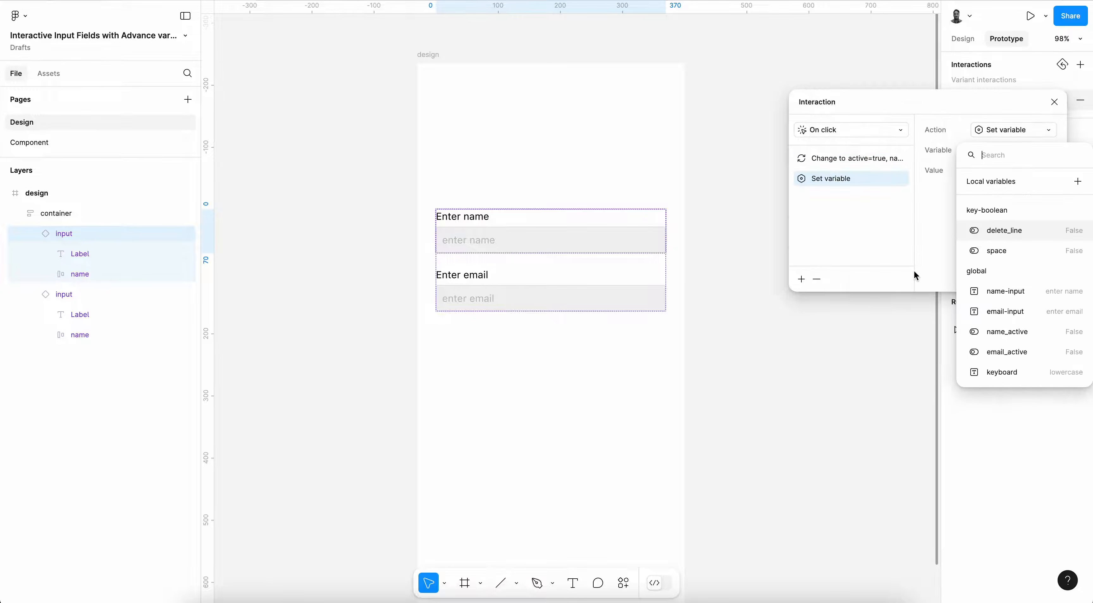
left_click(1002, 298)
type("\"\"")
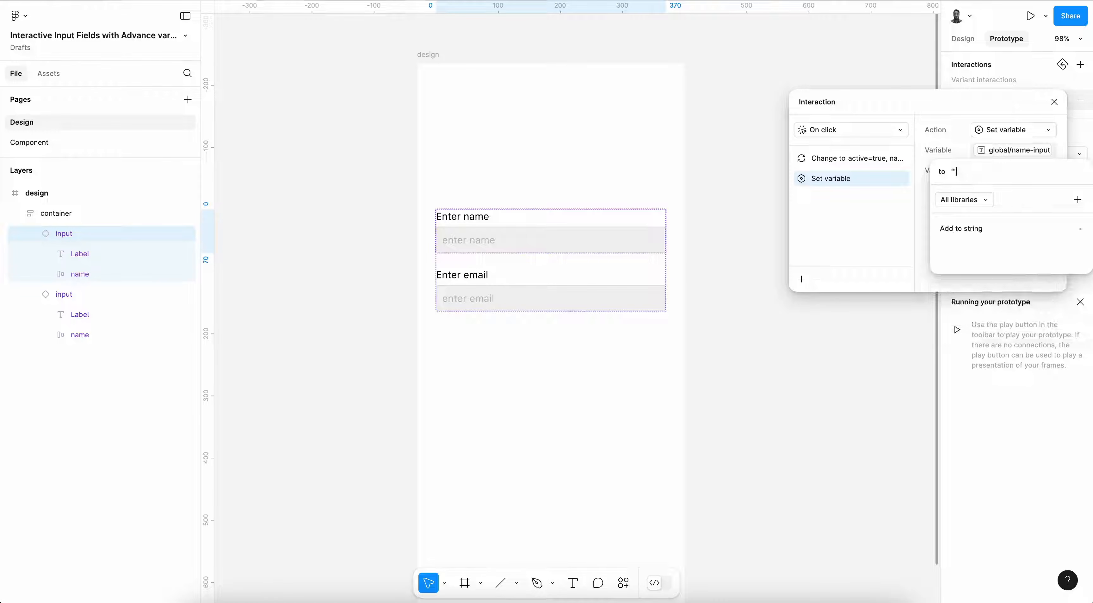
key("Return")
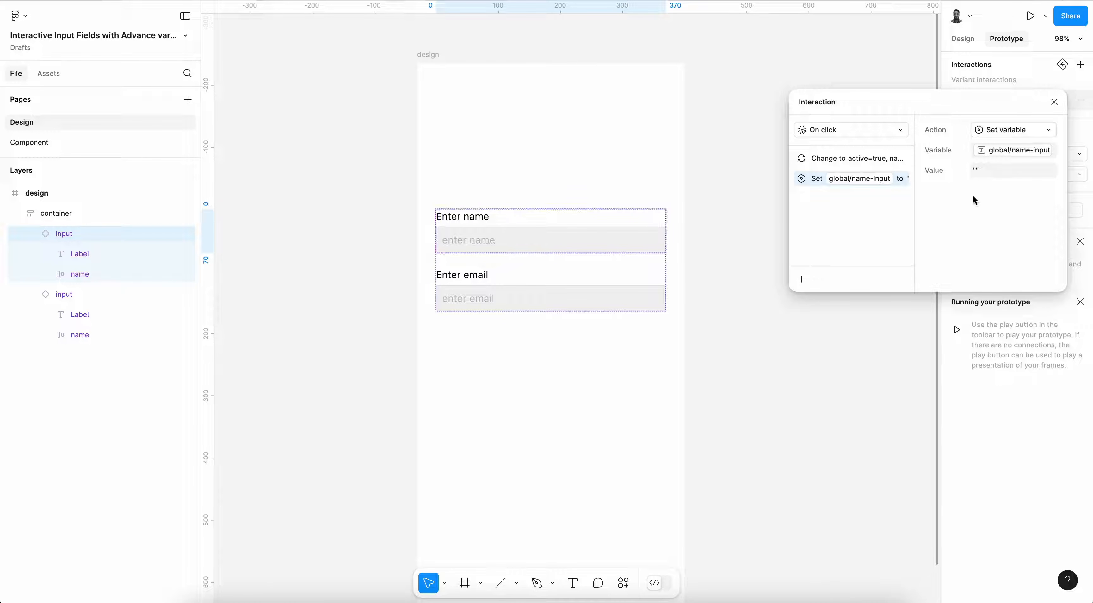
- Add another Set variable action to the same click interaction, setting global/name_active to true
left_click(801, 279)
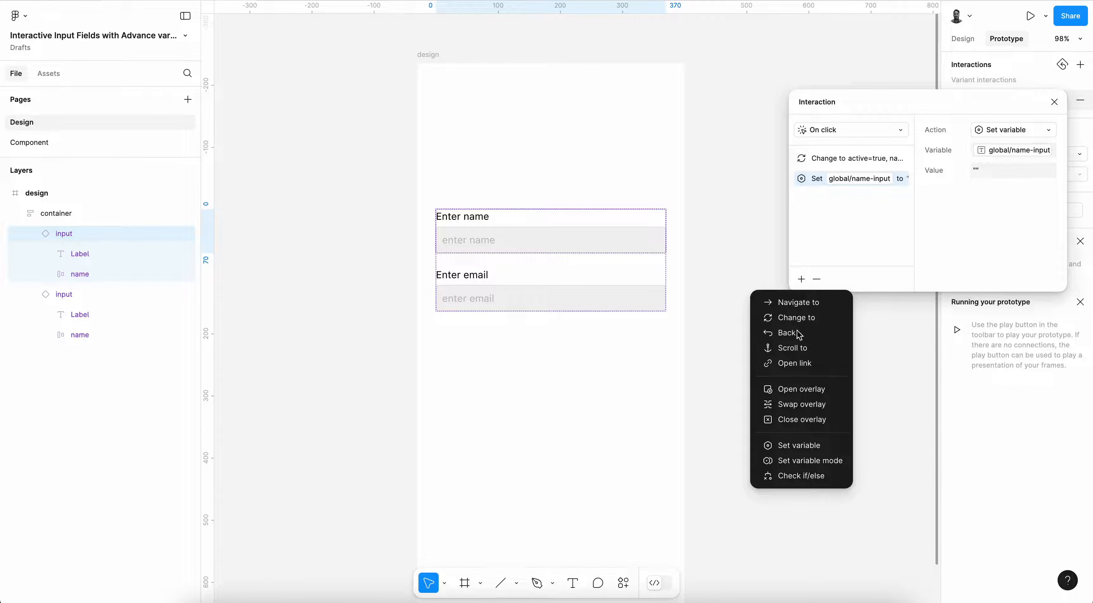
left_click(801, 445)
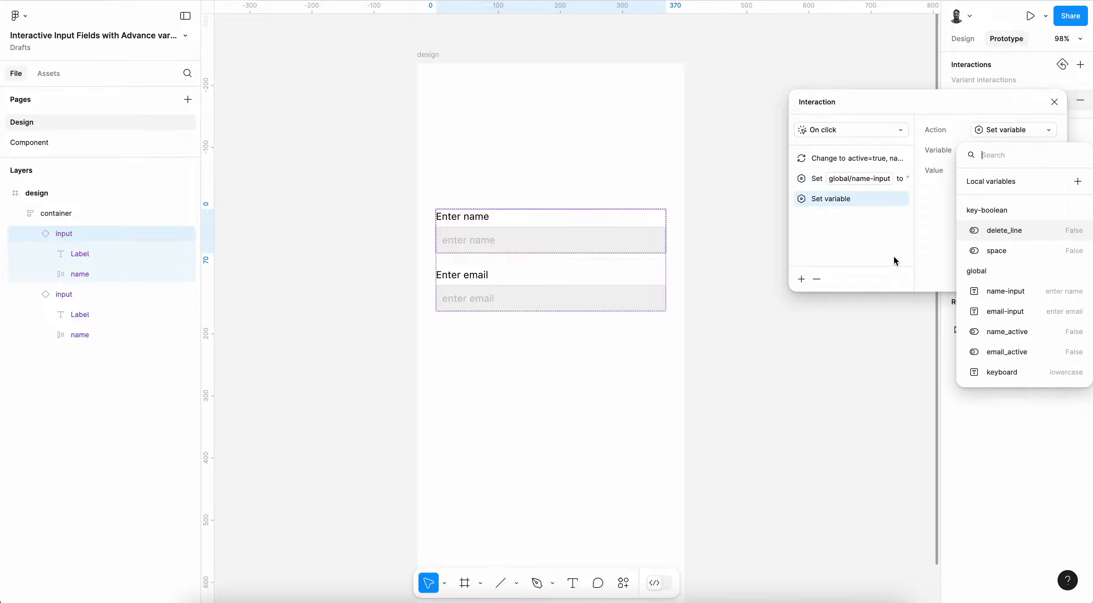
left_click(1010, 335)
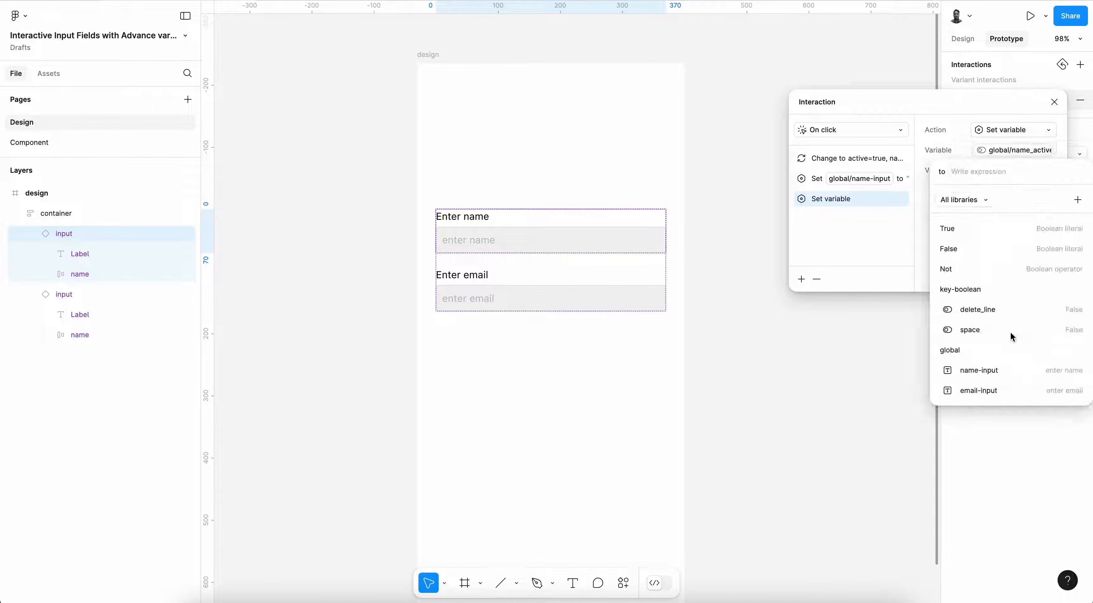
left_click(966, 231)
left_click(911, 230)
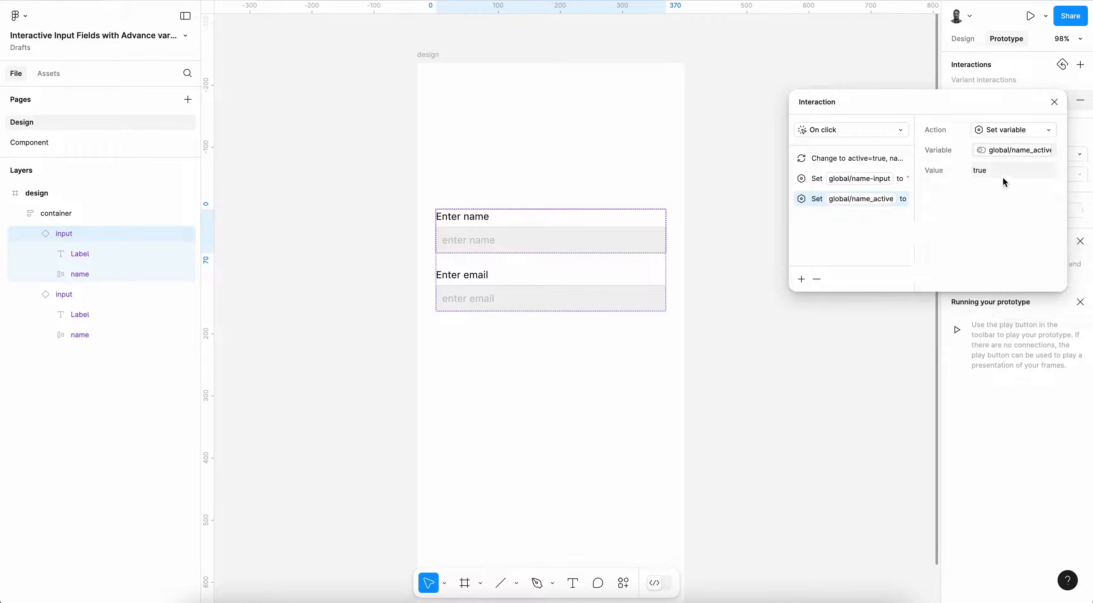
- Enlarge the interaction window and move the global/name_active action above the global/name-input action
left_click_drag(911, 103, 830, 64)
left_click_drag(971, 251, 1067, 440)
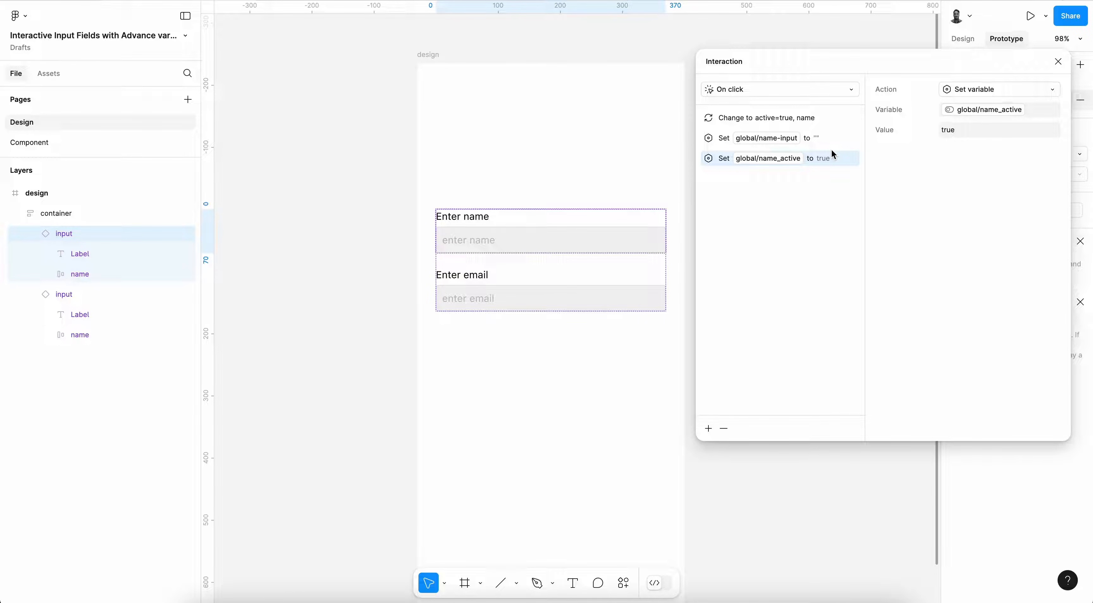
left_click_drag(822, 160, 818, 129)
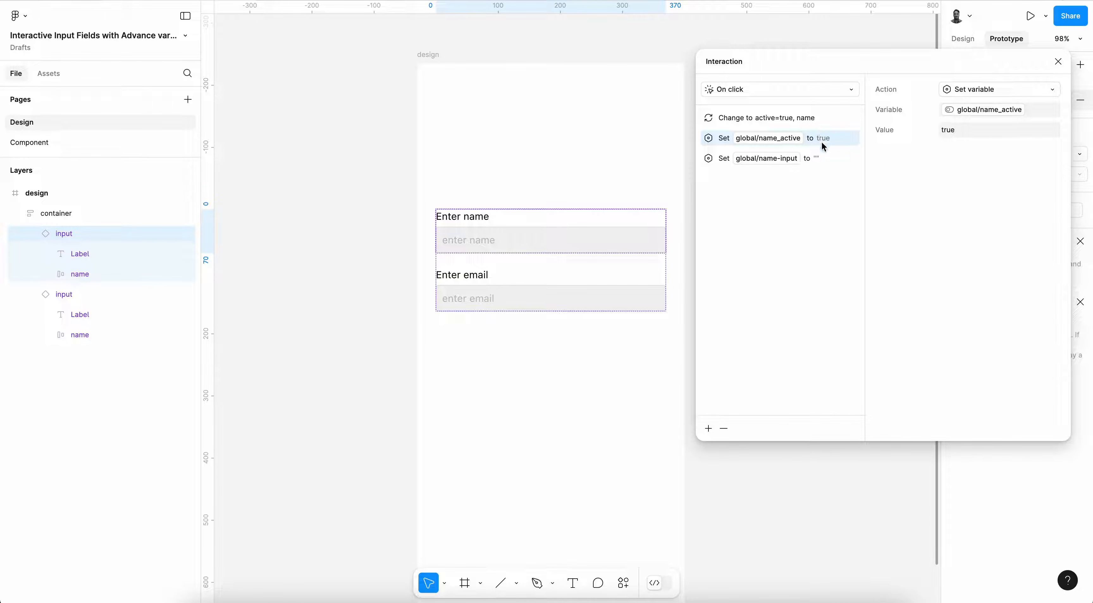
left_click(818, 164)
left_click(708, 430)
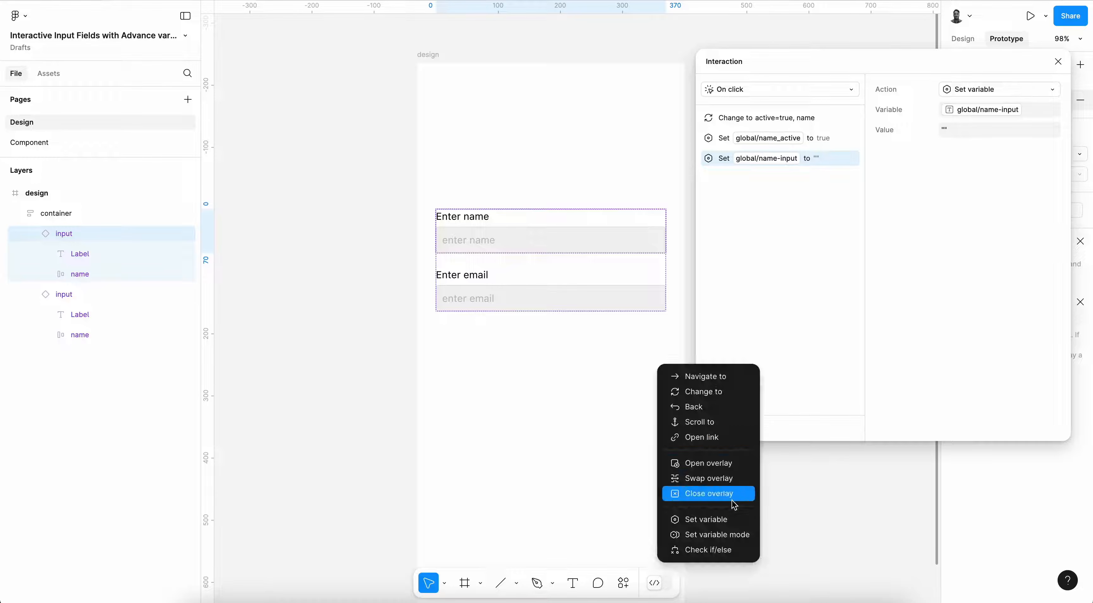
left_click(997, 63)
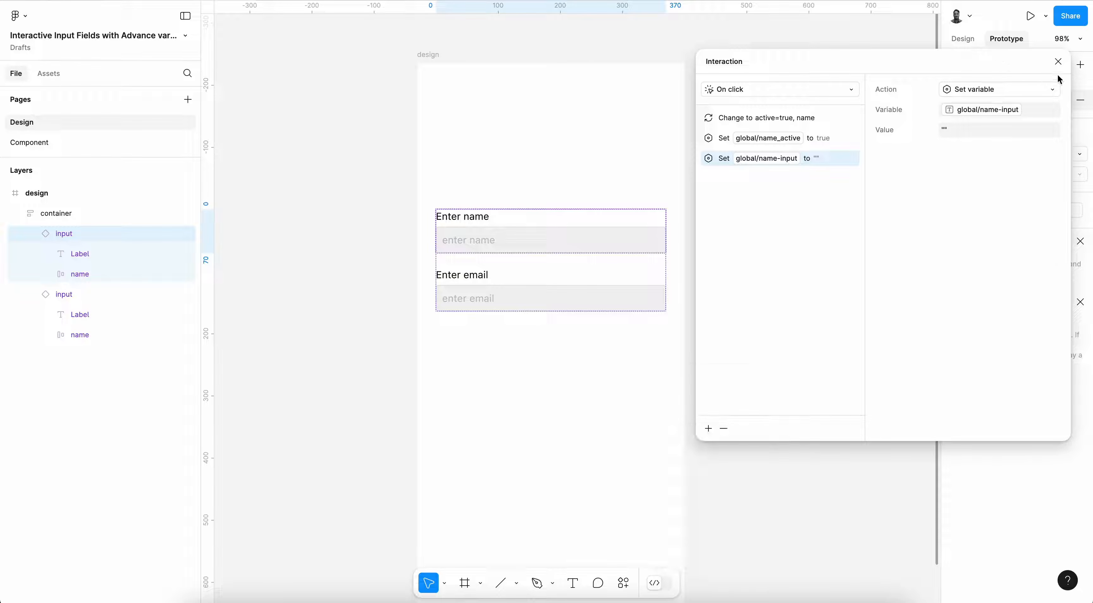
left_click(1058, 62)
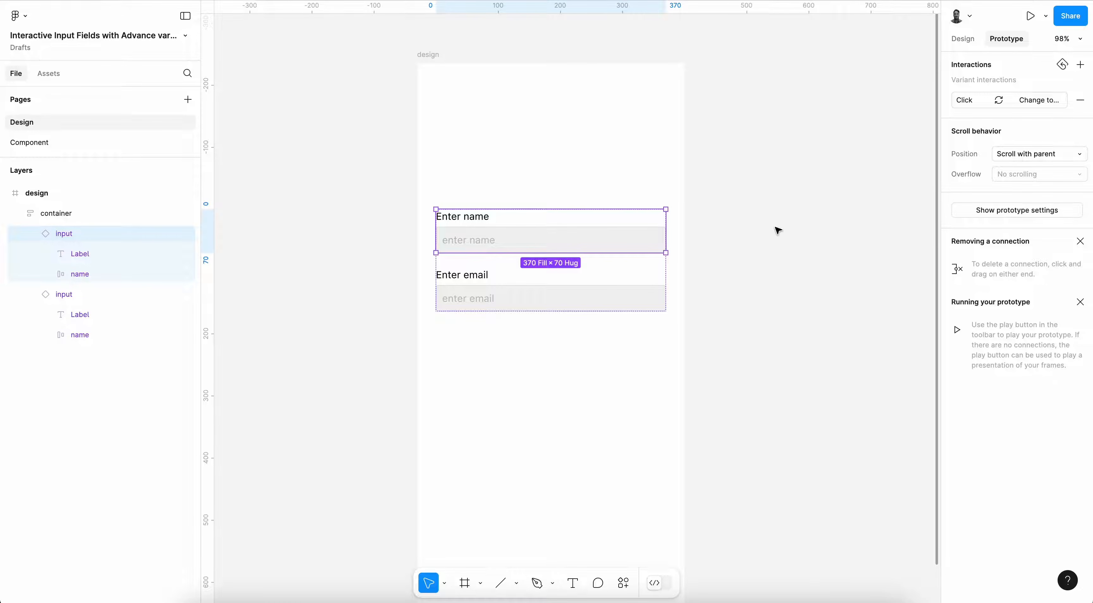
- Go to the Component page and select the keyboard frame
left_click(964, 39)
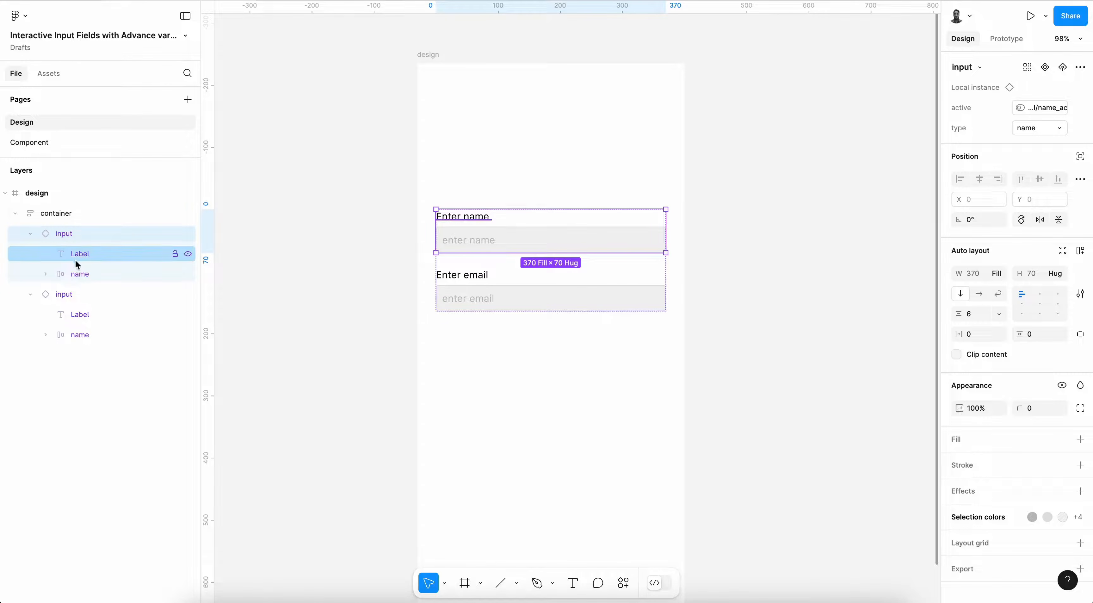
left_click(68, 145)
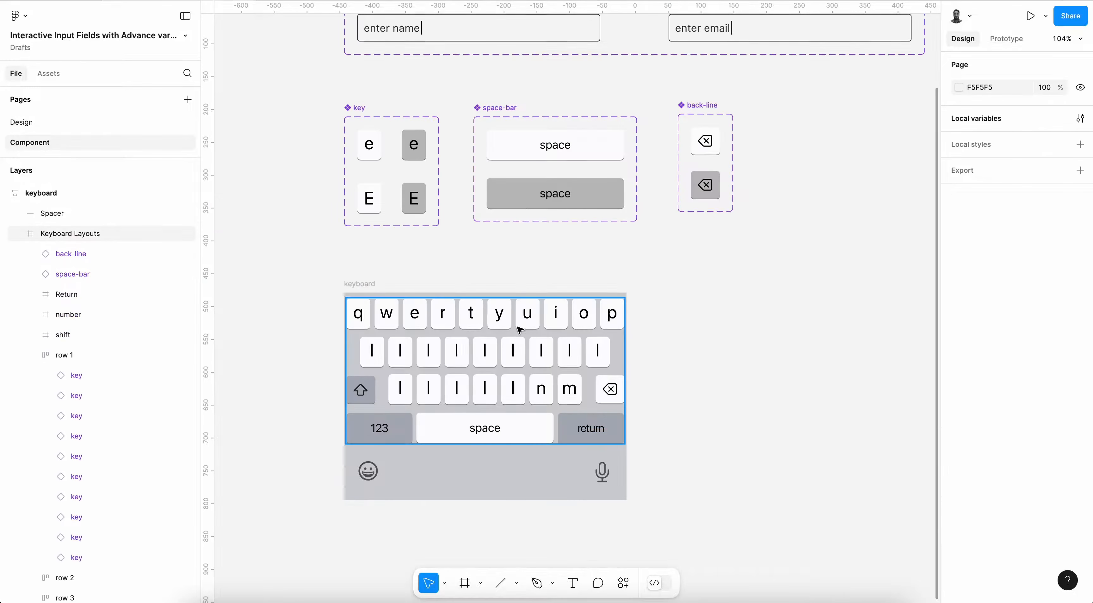
left_click(361, 284)
right_click(366, 287)
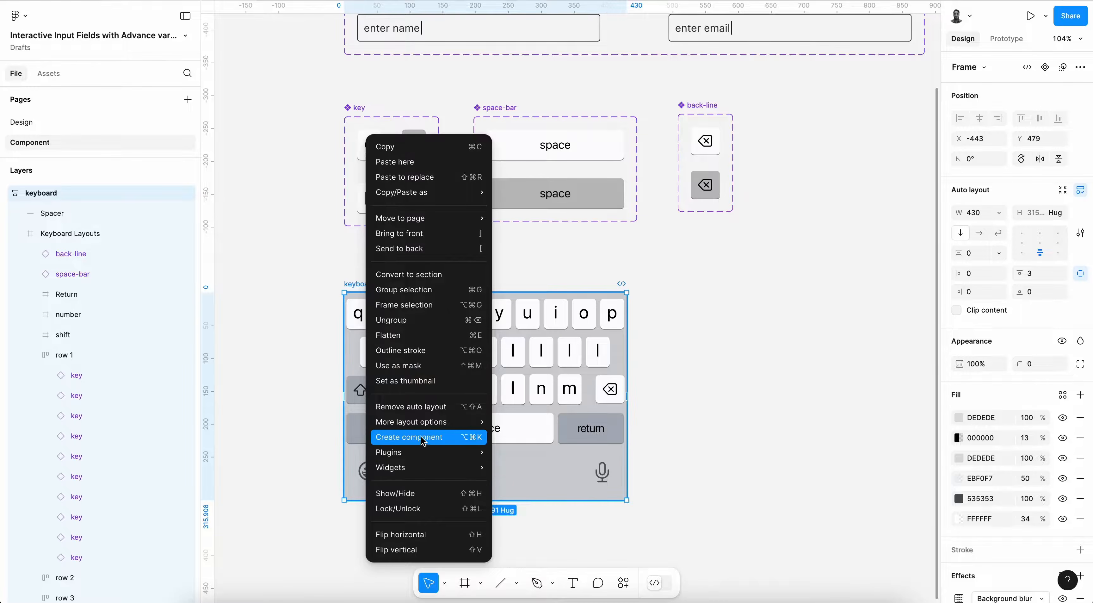
left_click(410, 437)
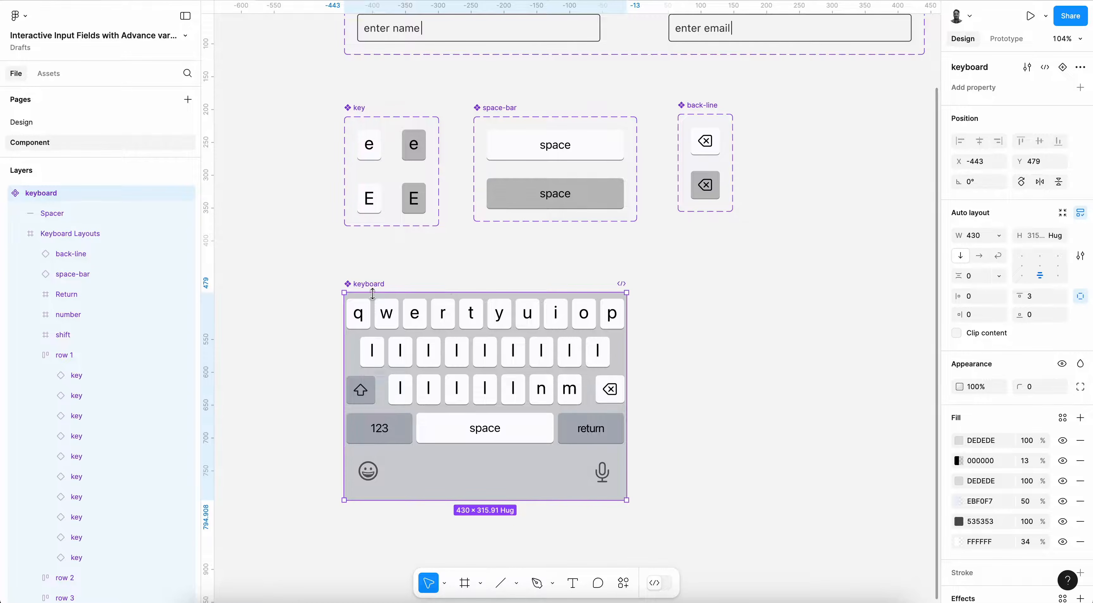
double_click(361, 284)
type("smallcase")
key("Return")
key("ctrl+z")
key("ctrl+z")
- Duplicate the keyboard frame to the right of the original and rename the original smallcase
left_click_drag(369, 289, 690, 288)
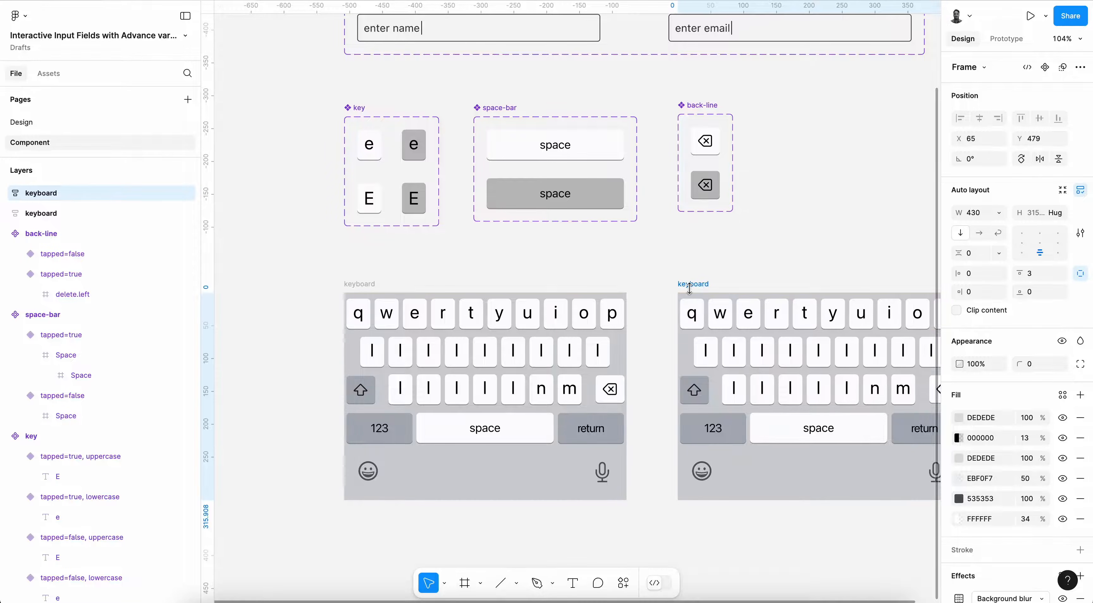
double_click(359, 283)
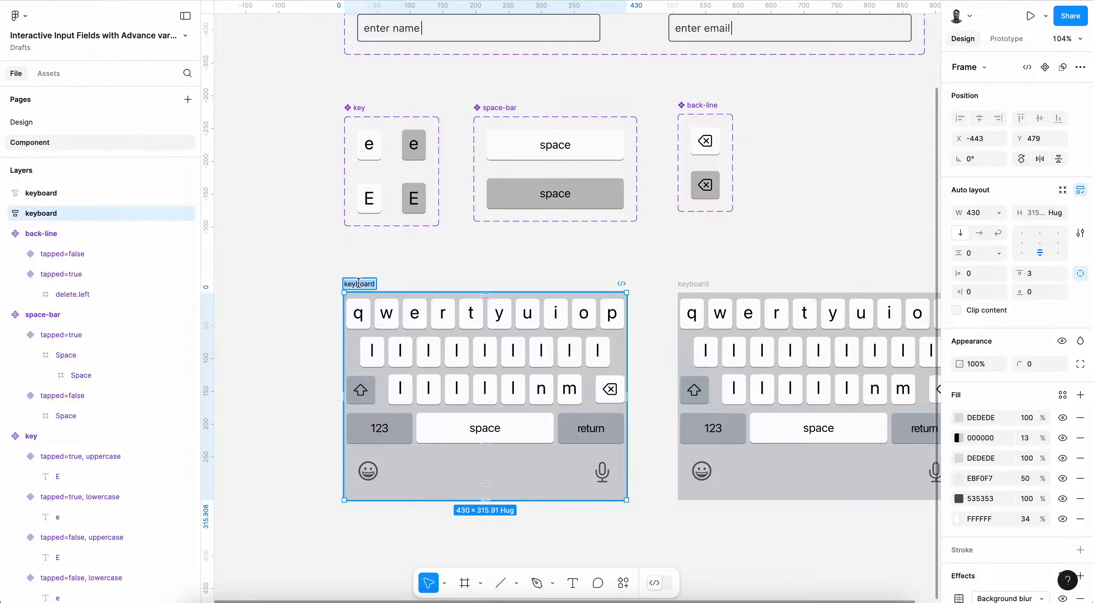
key("Escape")
double_click(355, 283)
type("smallcase")
key("Return")
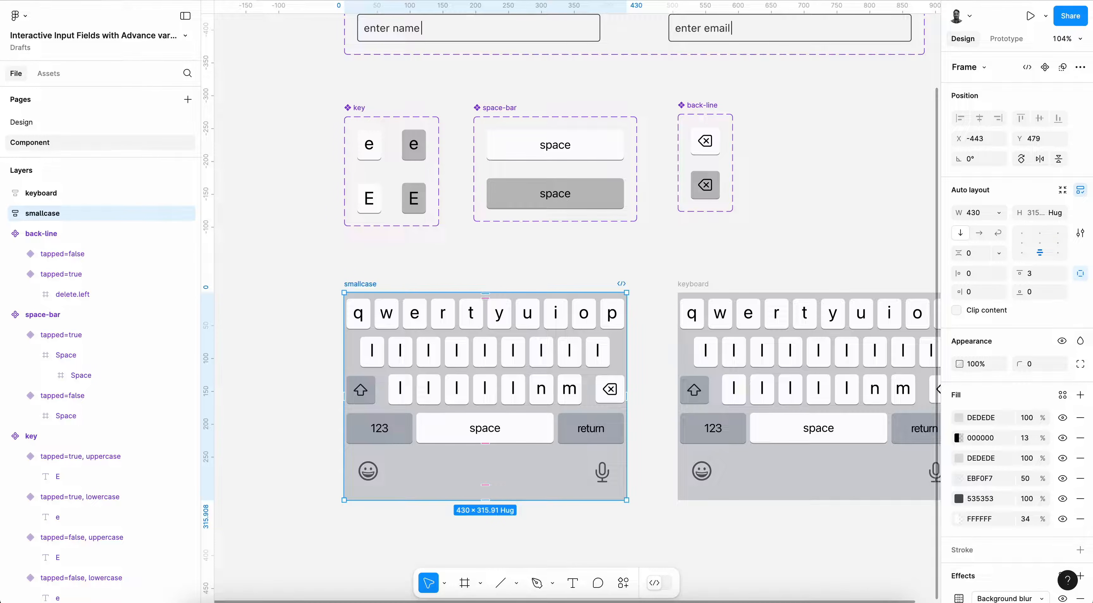
- Rename the duplicated keyboard frame as uppercase
double_click(699, 284)
type("uppercase")
key("Return")
- Convert the smallcase keyboard frame into a component
left_click(367, 287)
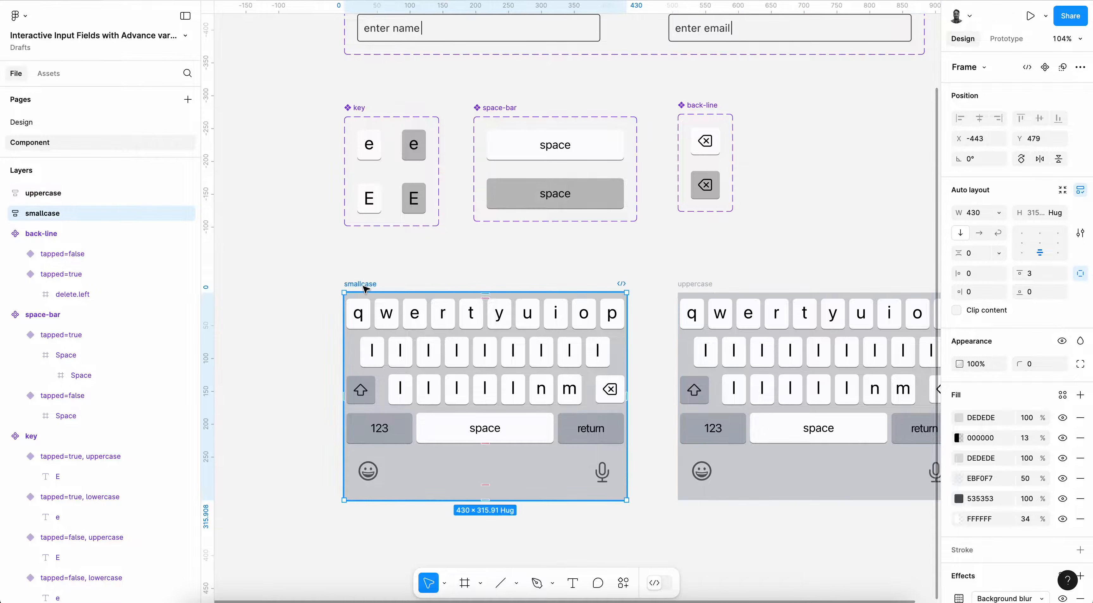
right_click(365, 290)
mouse_move(431, 467)
left_click(424, 437)
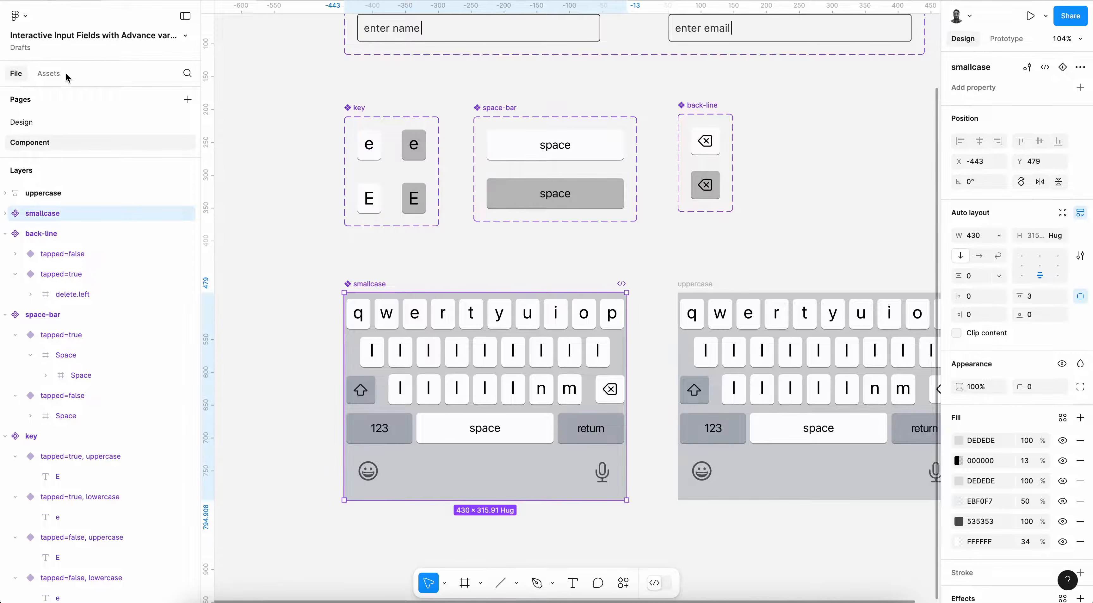
- On the Design page, paste an instance of the smallcase keyboard and place it just below the design frame, aligned with its edges
left_click(22, 122)
scroll(503, 325, "down", 10)
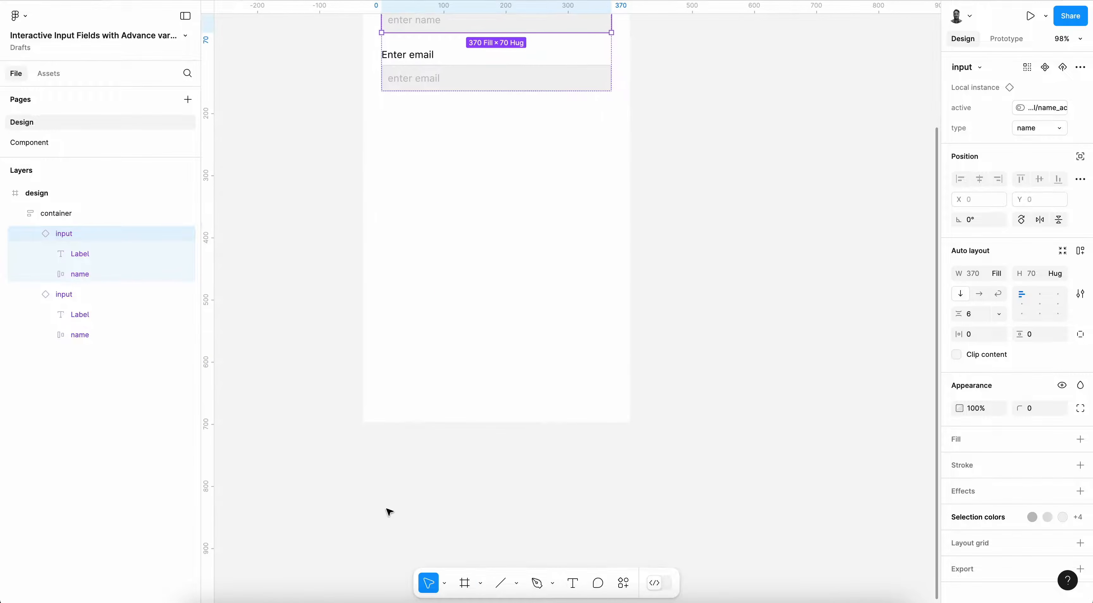
right_click(351, 268)
left_click(390, 279)
left_click_drag(422, 325, 437, 278)
scroll(438, 278, "up", 5)
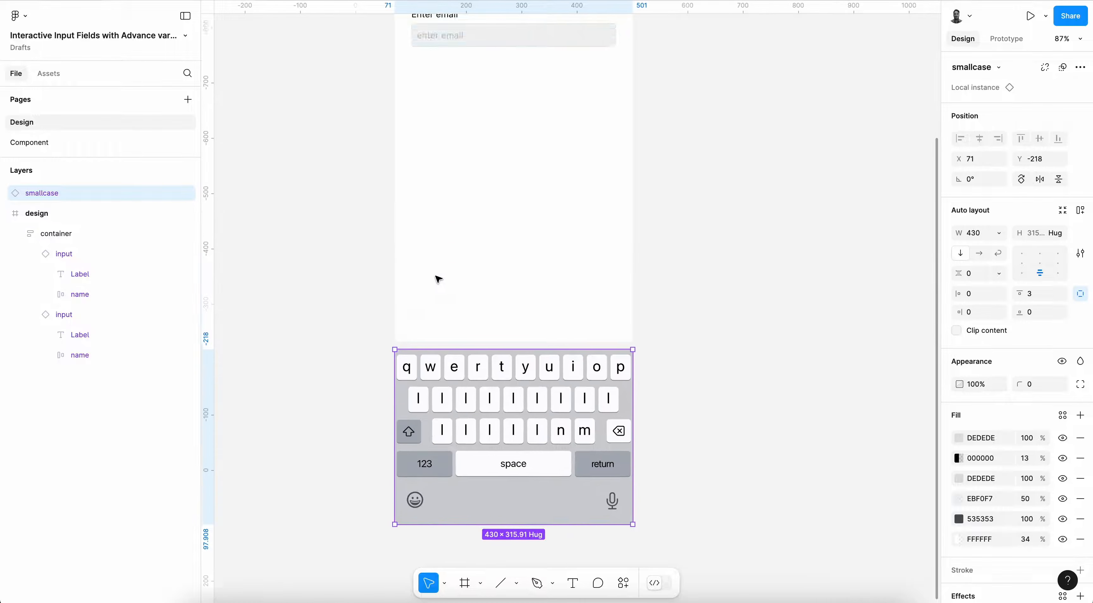
- Add an Open overlay action to the Enter name input's click interaction, after the global/name-input action, with smallcase as the overlay
scroll(437, 278, "up", 2)
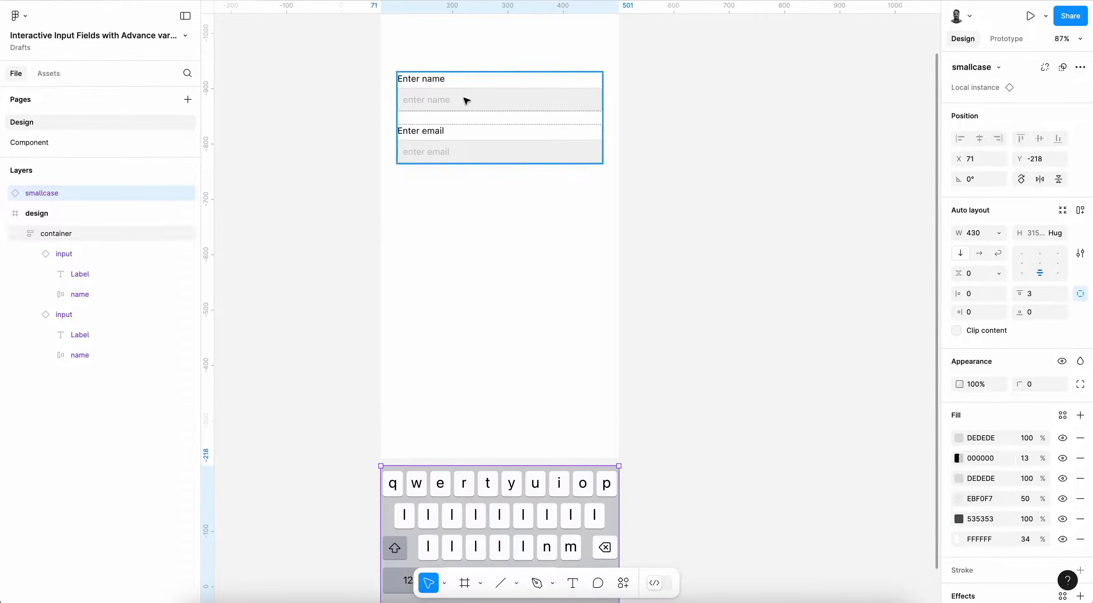
left_click(1006, 39)
left_click(1029, 101)
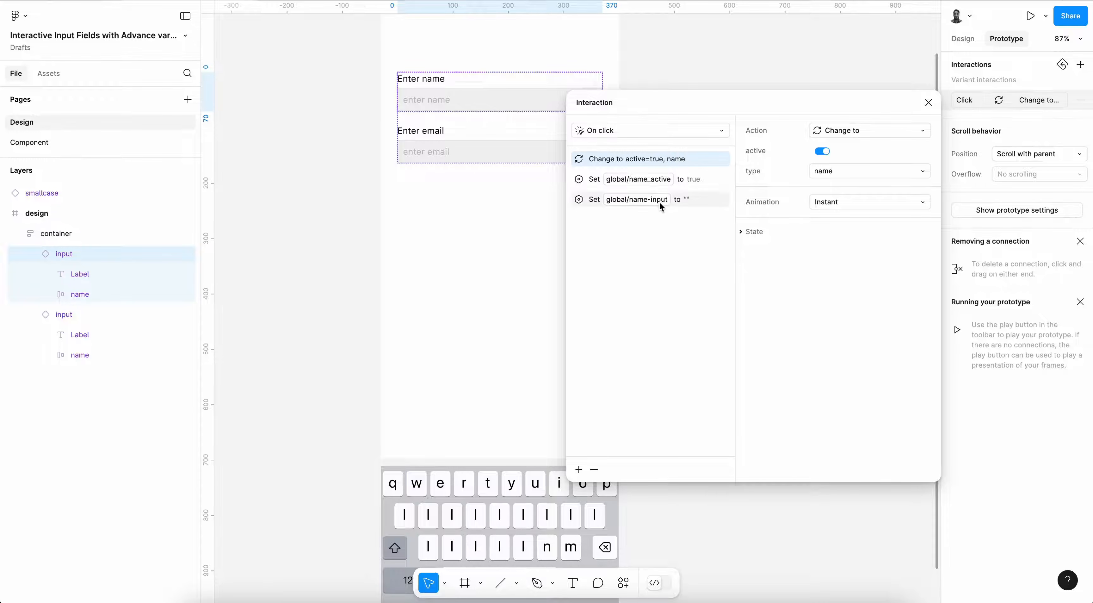
left_click(689, 201)
left_click(579, 469)
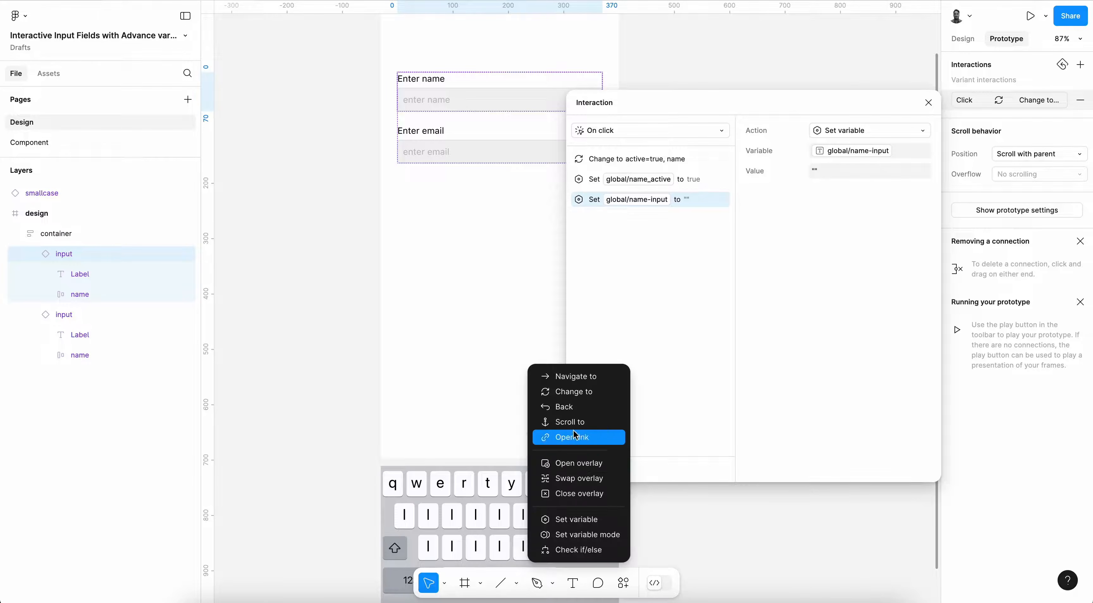
left_click(593, 464)
left_click(854, 150)
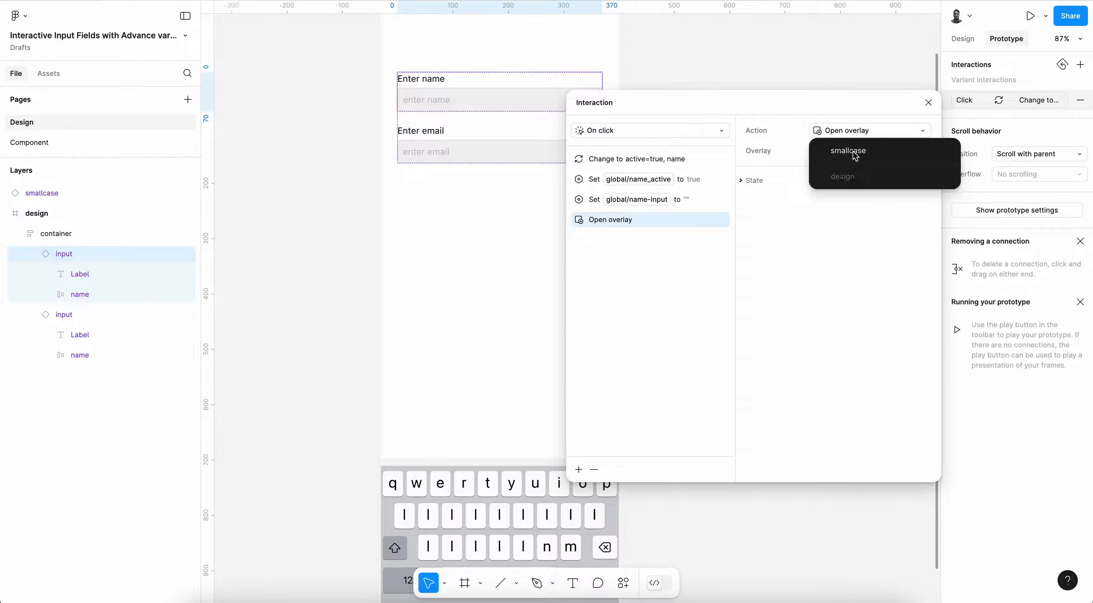
left_click(855, 149)
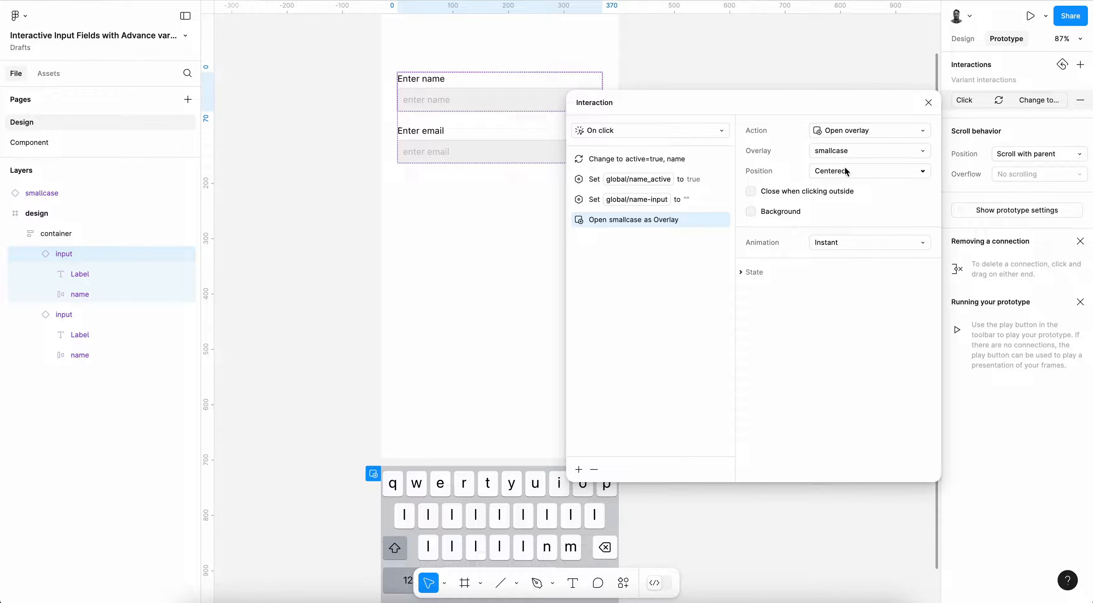
left_click(751, 192)
left_click(843, 174)
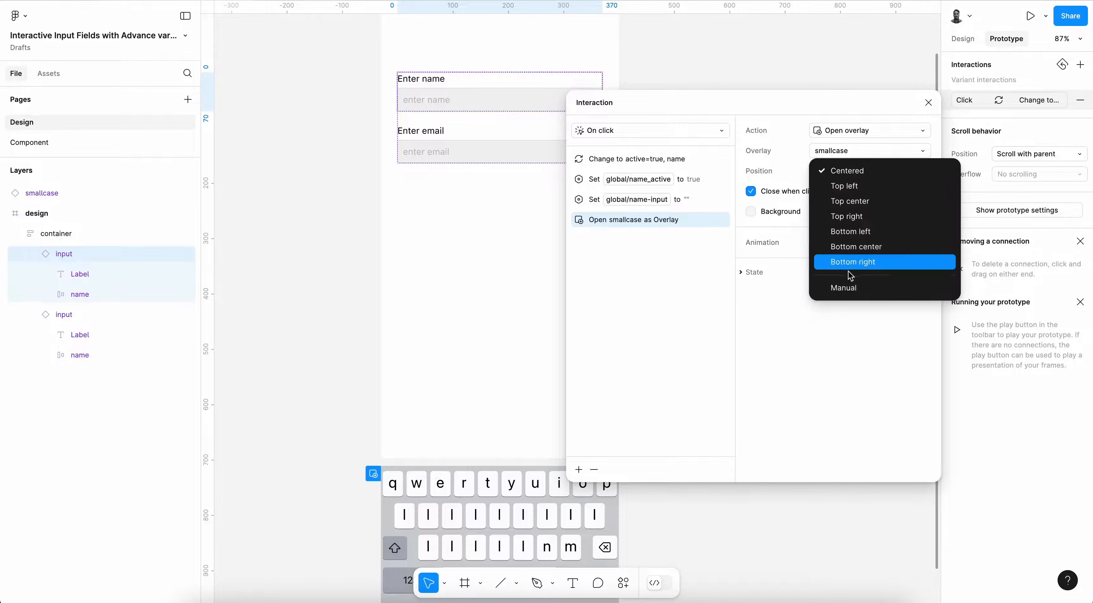
left_click(843, 288)
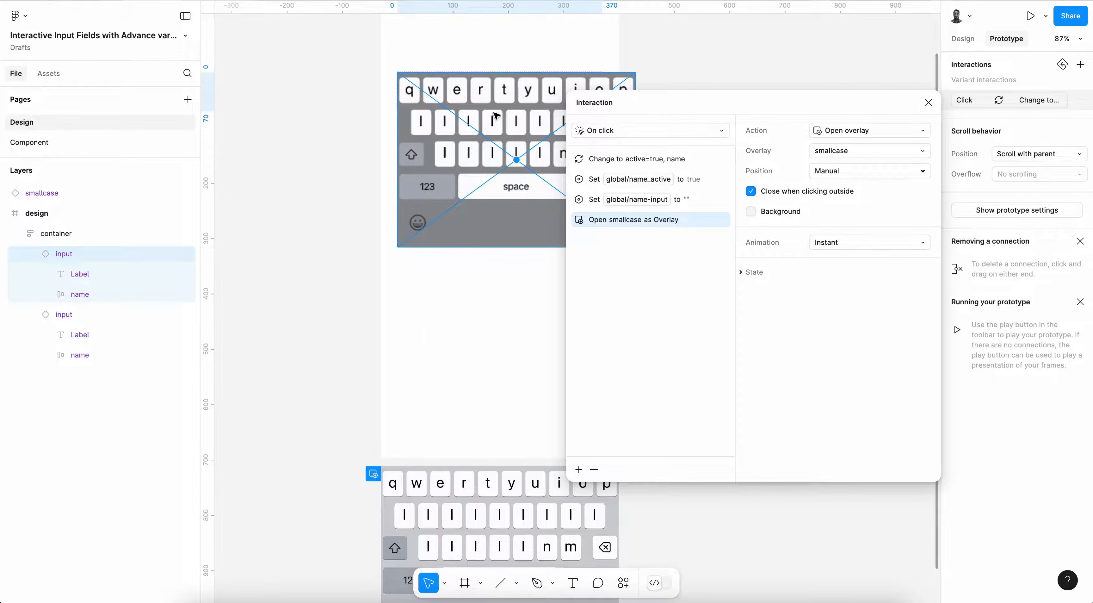
key("Escape")
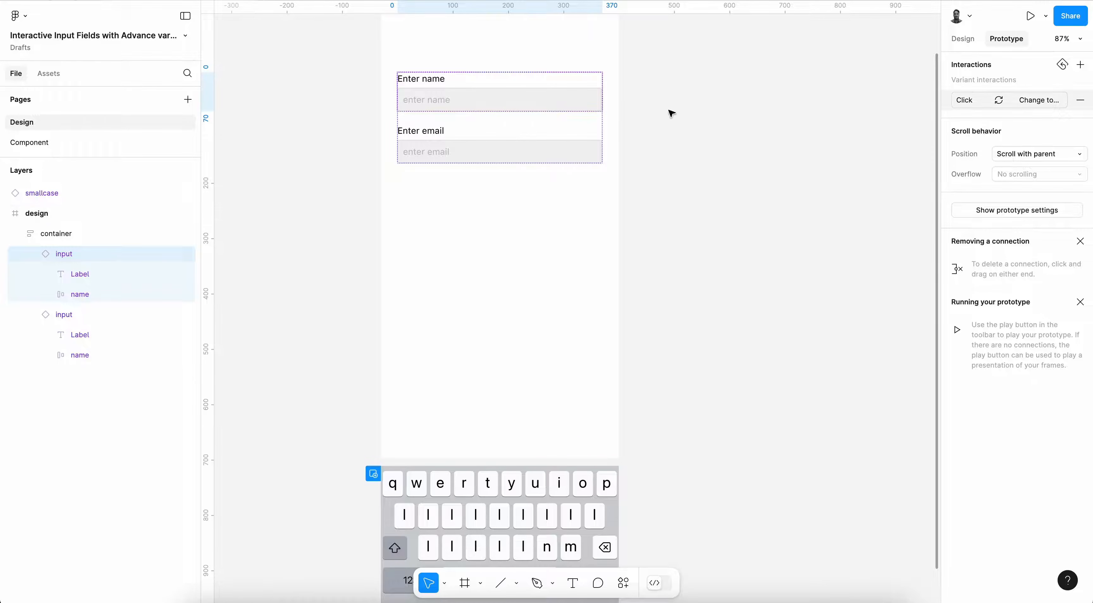
- Position the smallcase overlay manually along the bottom edge of the design frame and enable Close when clicking outside
left_click(1027, 101)
left_click(685, 221)
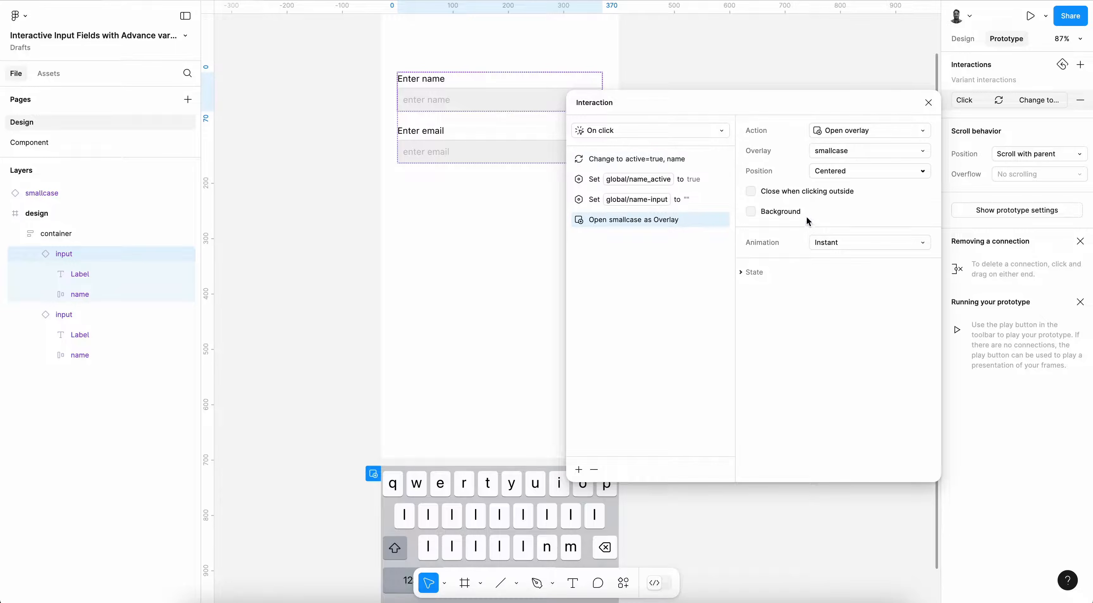
left_click(830, 171)
left_click(834, 289)
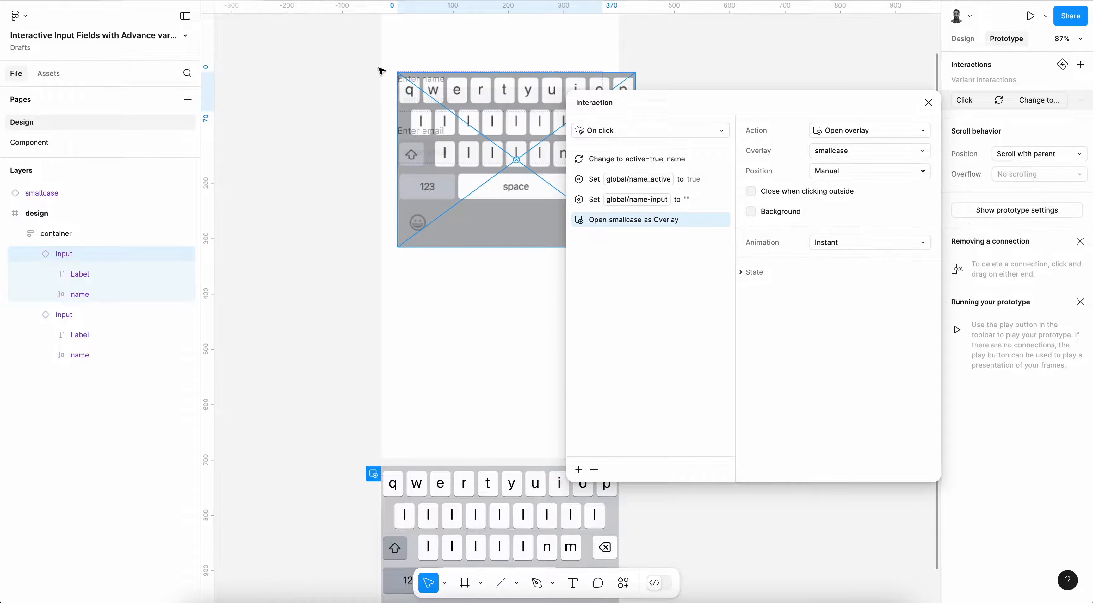
left_click_drag(505, 31, 492, 303)
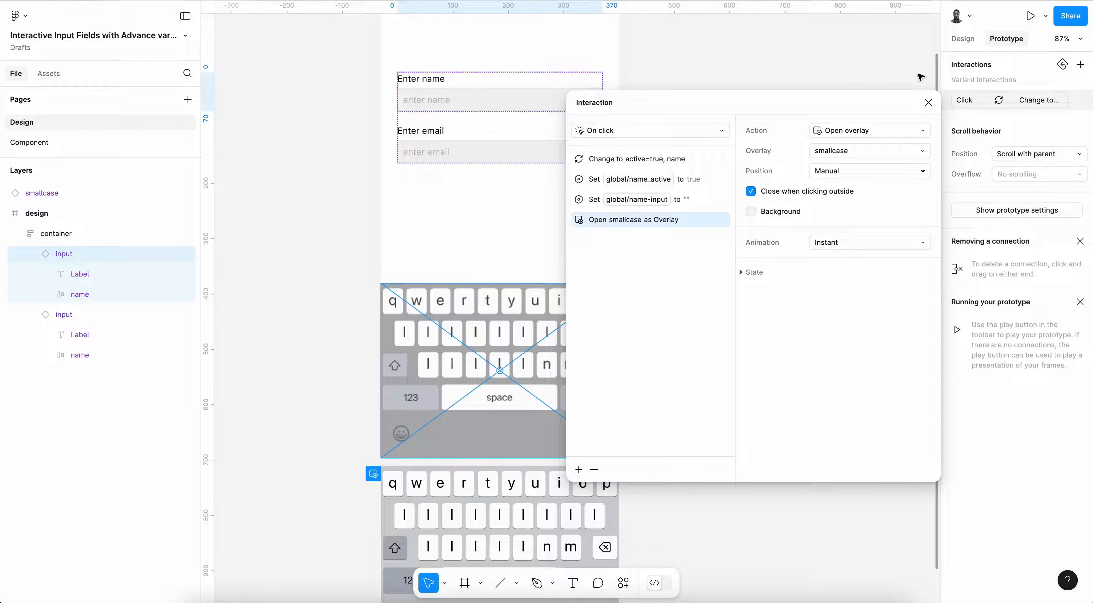
left_click(927, 104)
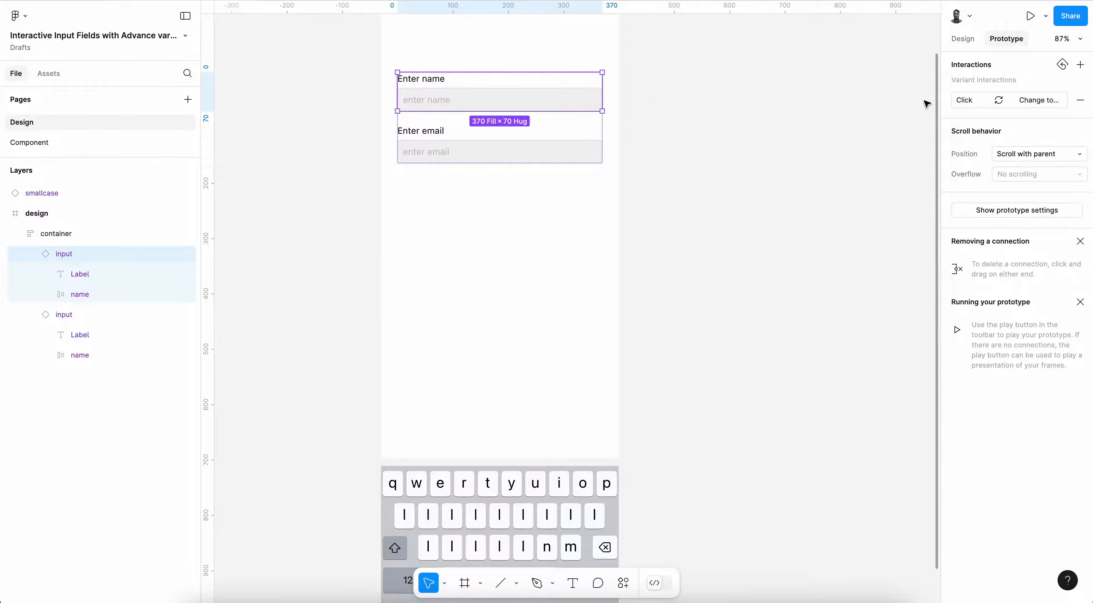
- Run the prototype from the design frame and activate the Enter name field to test the keyboard overlay
left_click(962, 39)
scroll(602, 216, "down", 3)
scroll(603, 217, "up", 1)
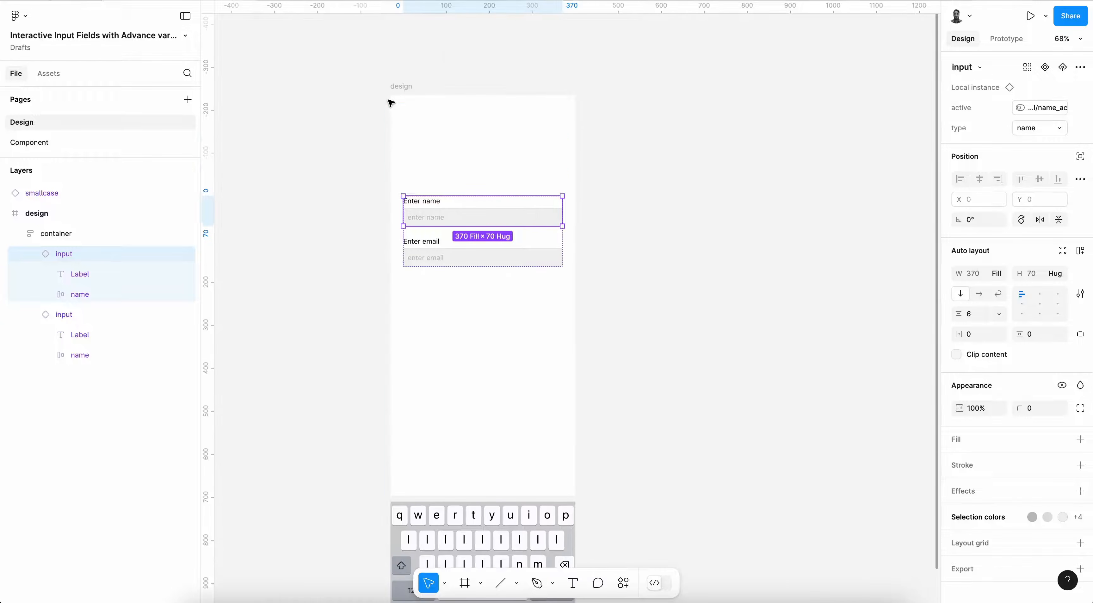
left_click(401, 86)
left_click(1031, 17)
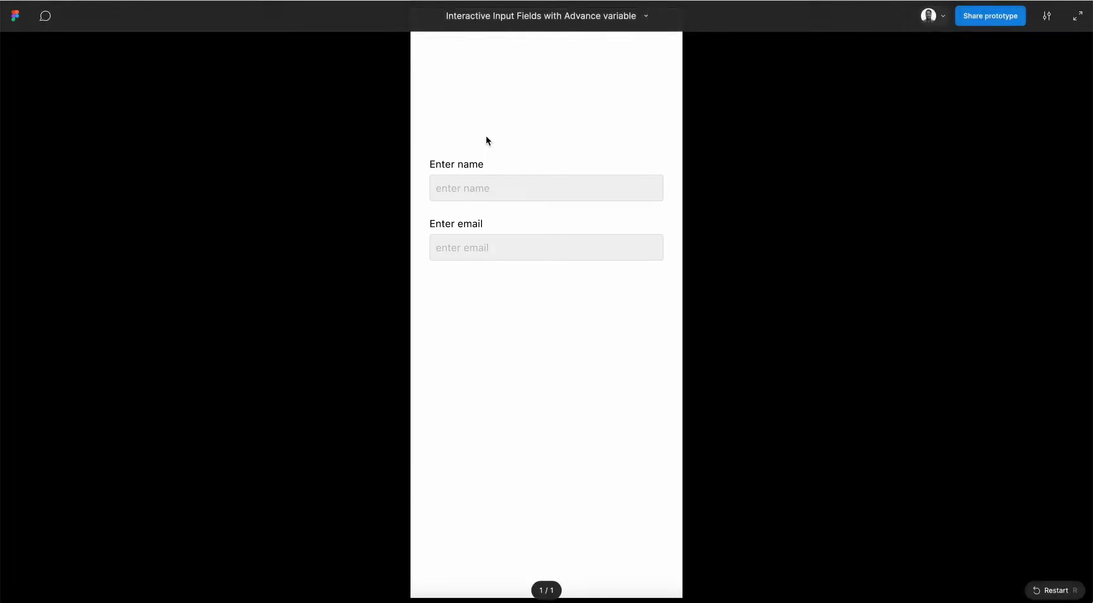
left_click(470, 190)
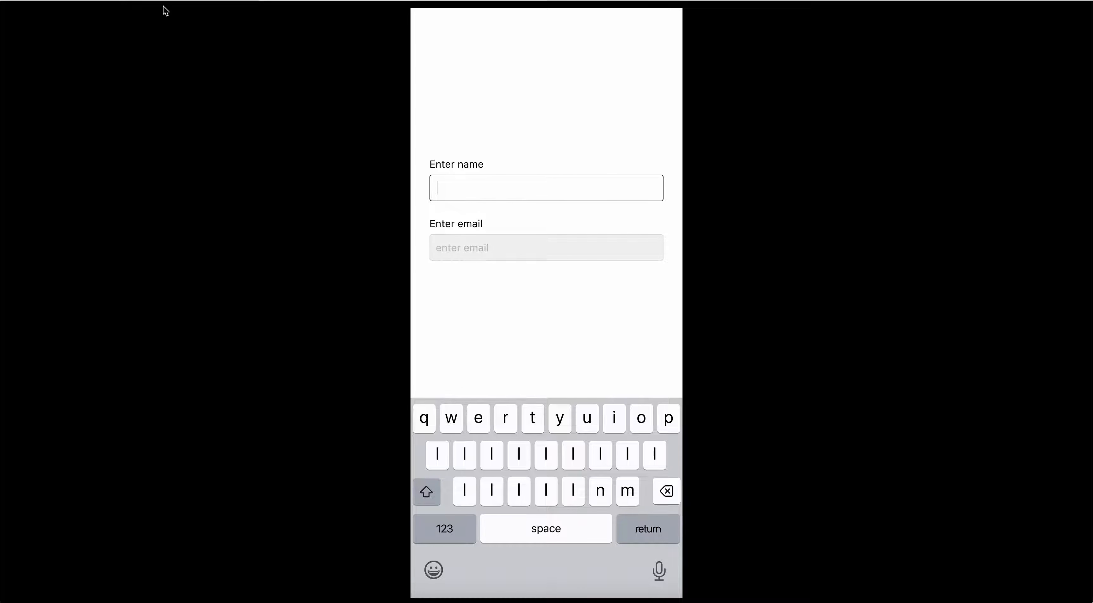
left_click(187, 1)
- Set the prototype device to iPhone 14 Pro Max
left_click(703, 154)
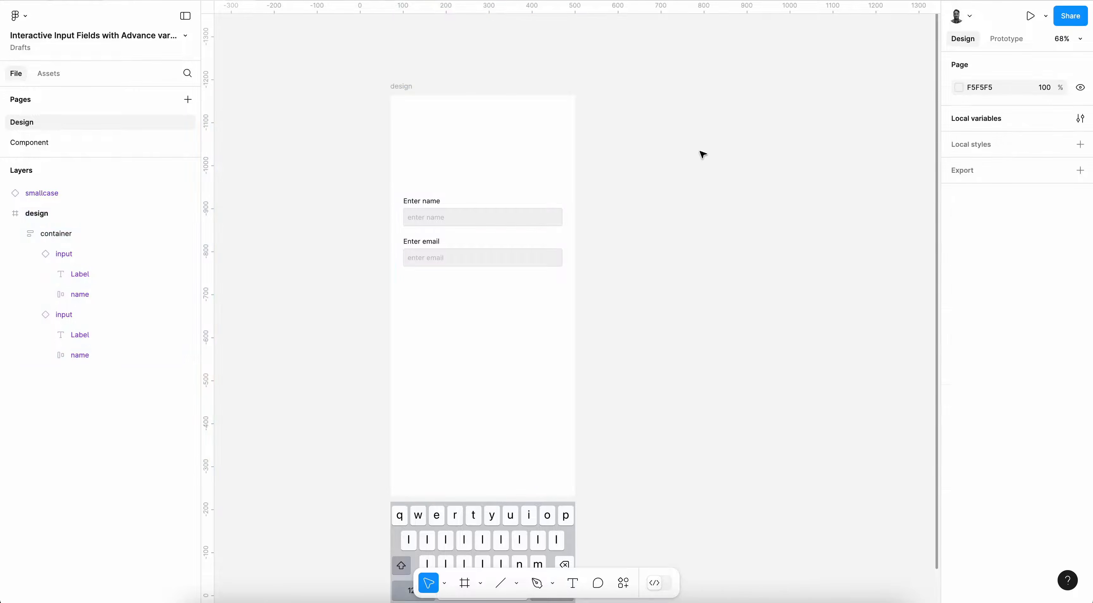
left_click(1007, 38)
left_click(991, 86)
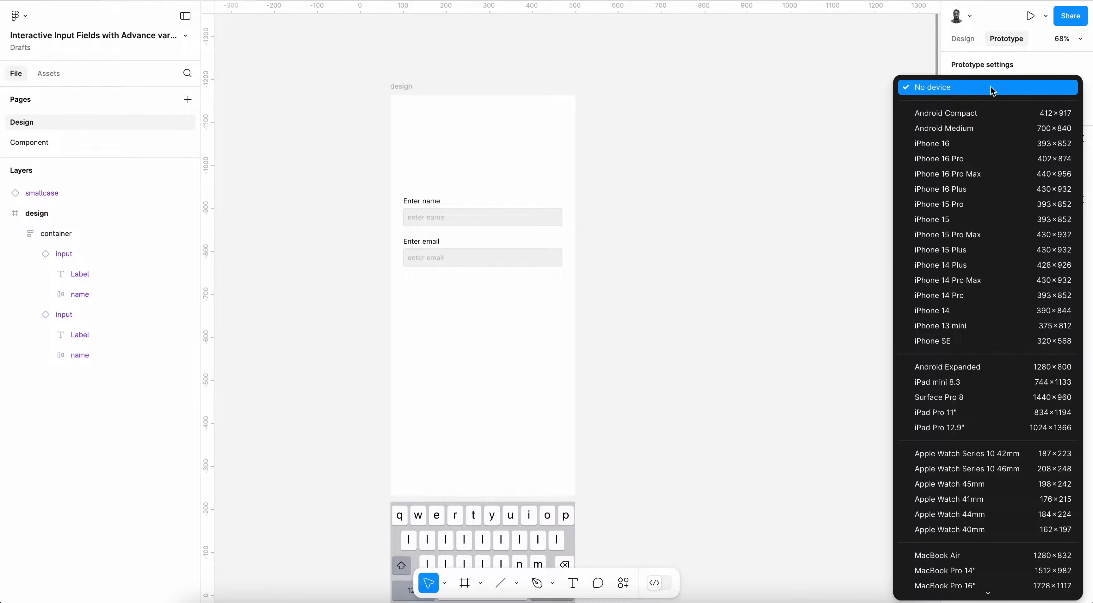
left_click(972, 282)
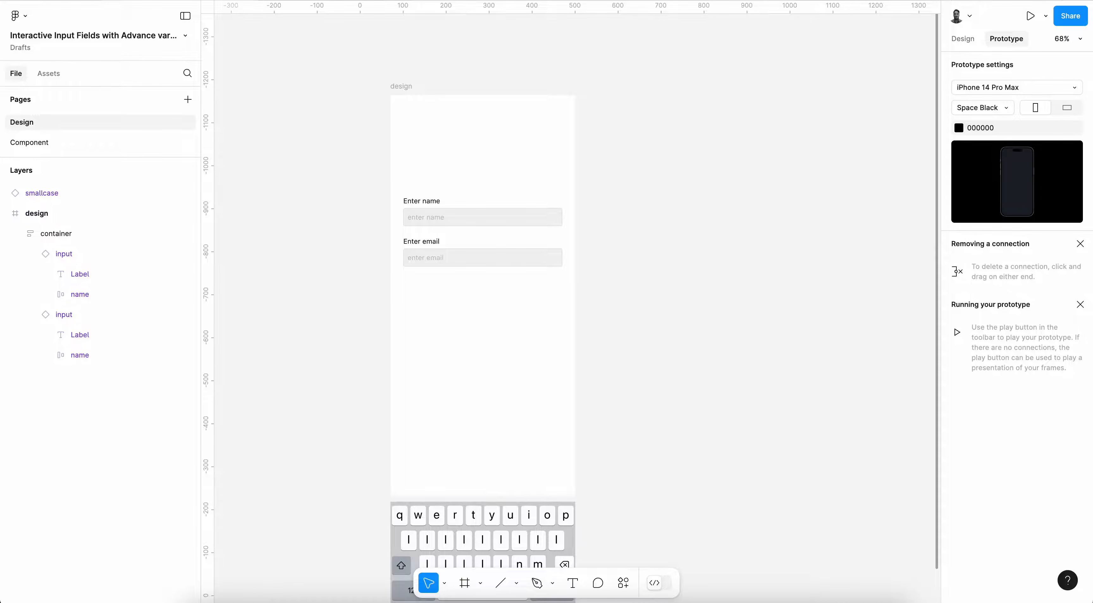
- Restart the prototype in the device frame, test activating Enter name, dismissing the keyboard and activating Enter email, and return to the editor
left_click(1030, 16)
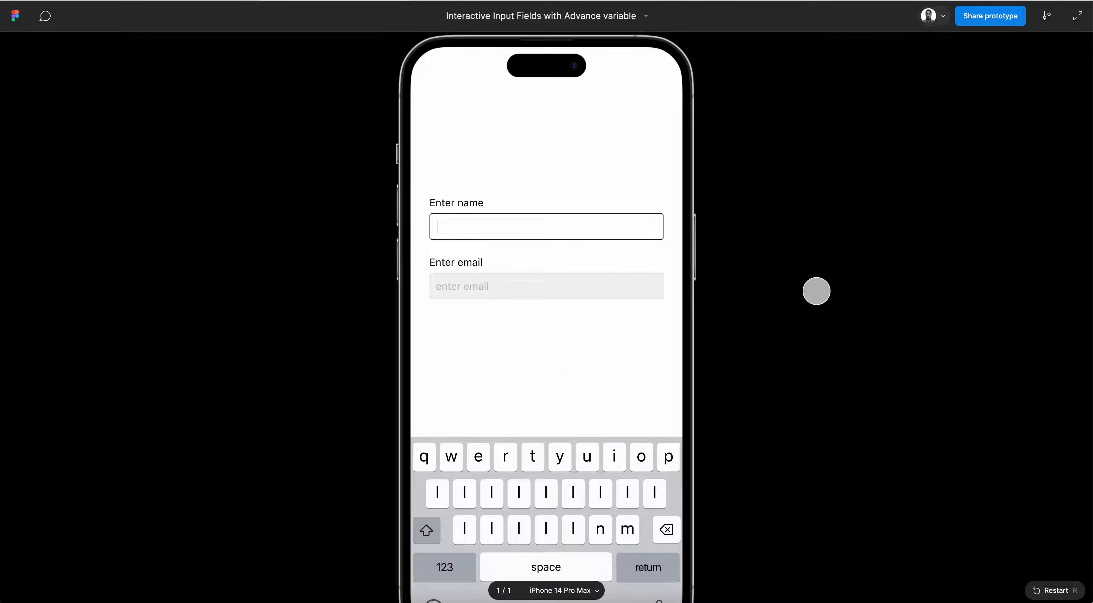
key("r")
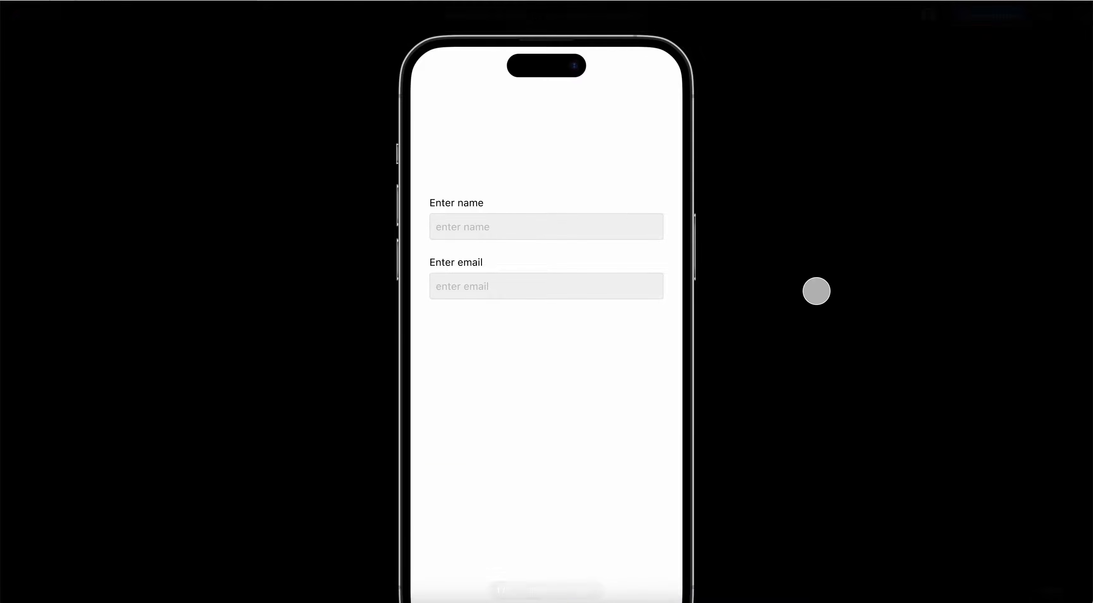
left_click(497, 224)
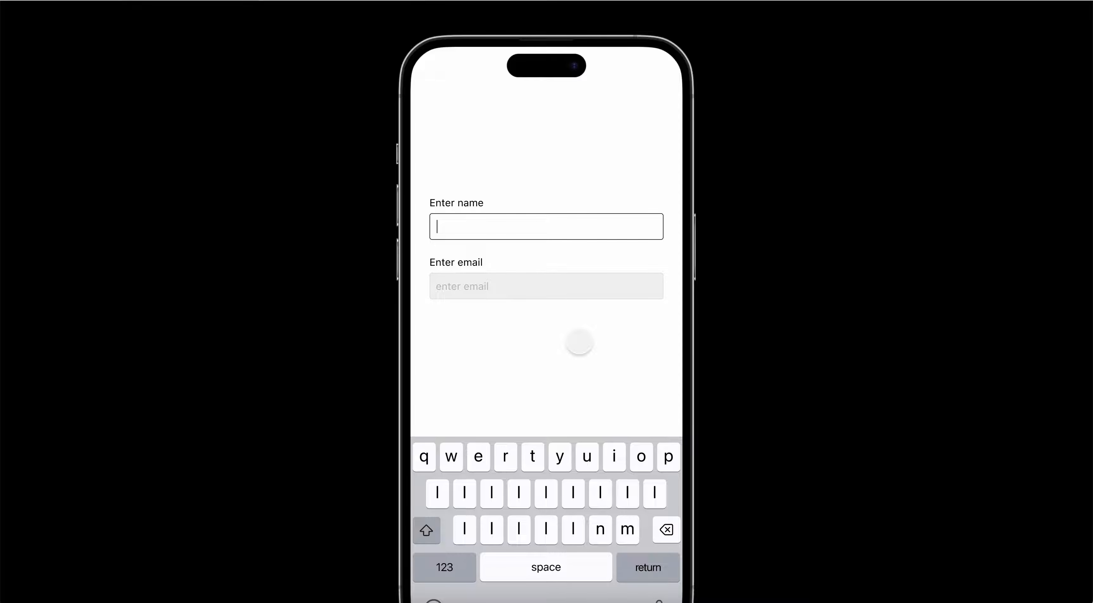
left_click(580, 342)
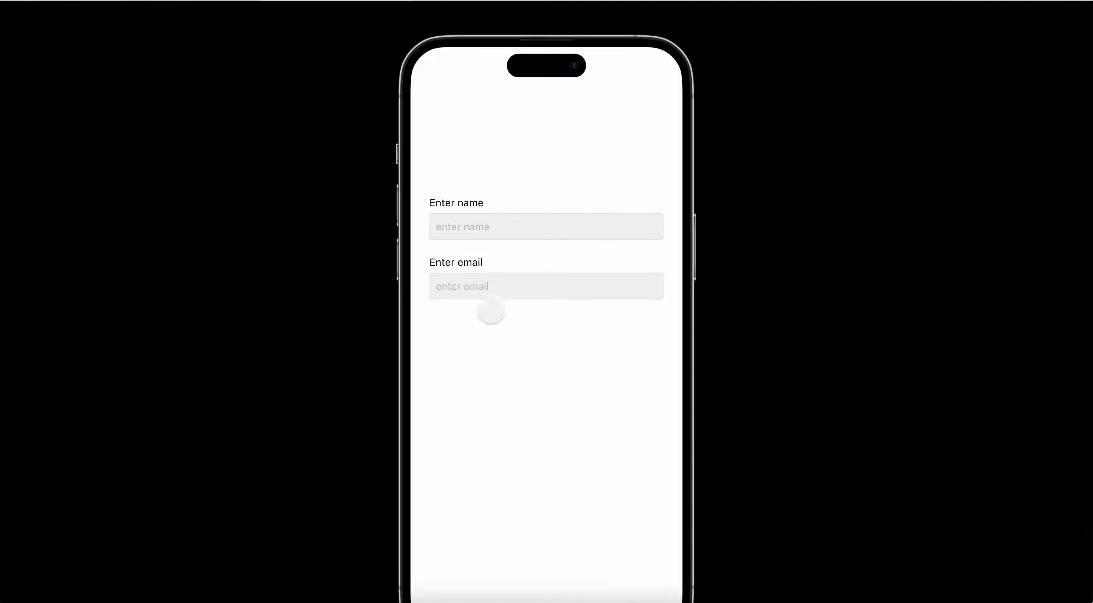
left_click(483, 287)
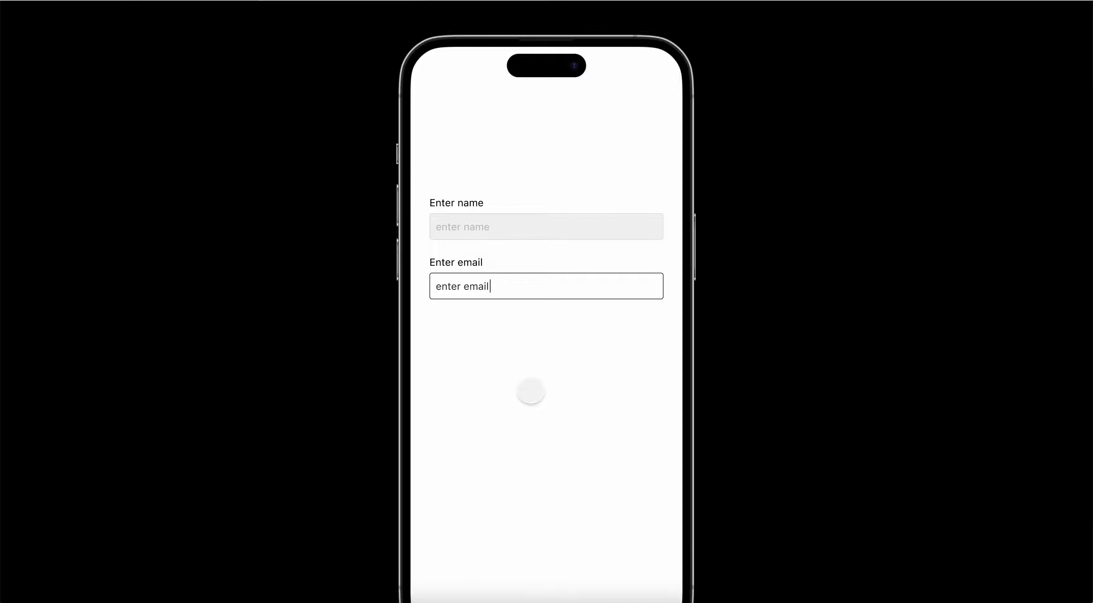
key("Escape")
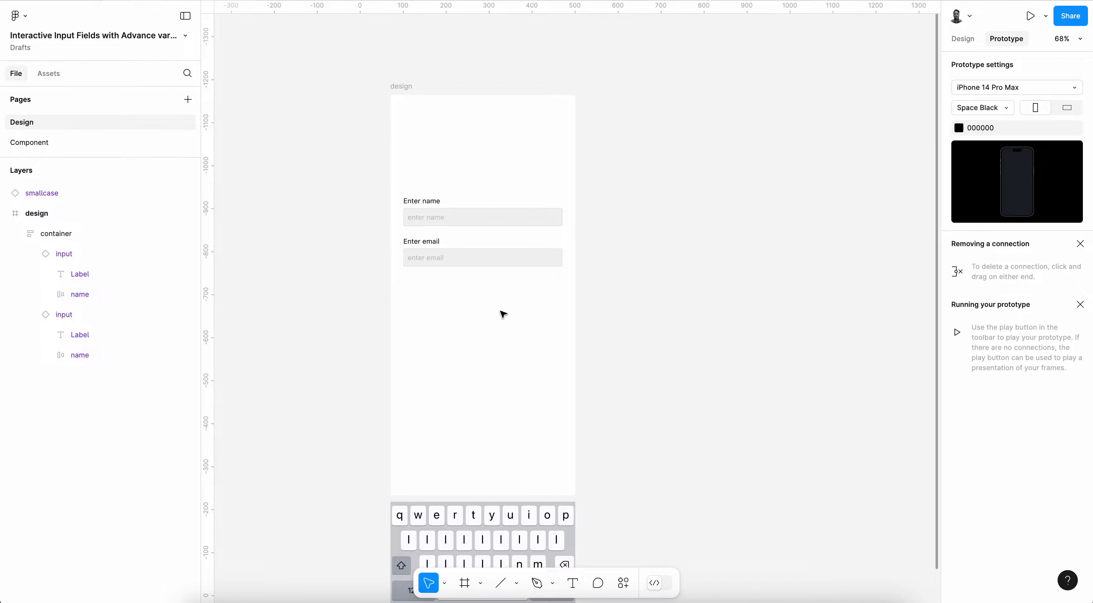
- Add a Set variable action to the Enter email field's tap interaction that sets email_active to true
scroll(439, 228, "up", 3)
double_click(434, 215)
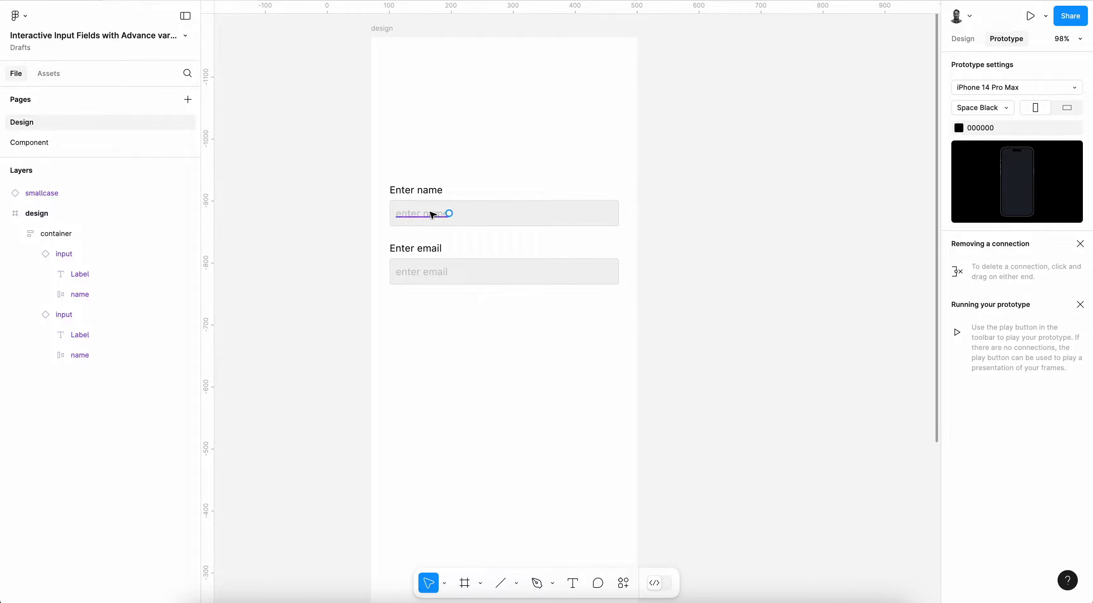
left_click(440, 270)
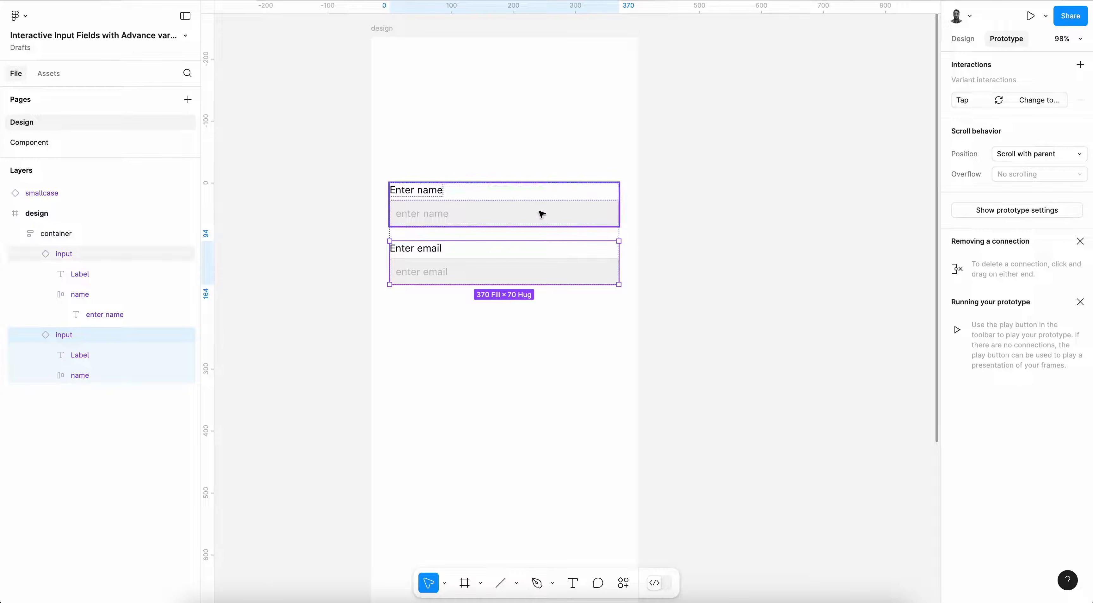
left_click(1038, 102)
left_click(915, 103)
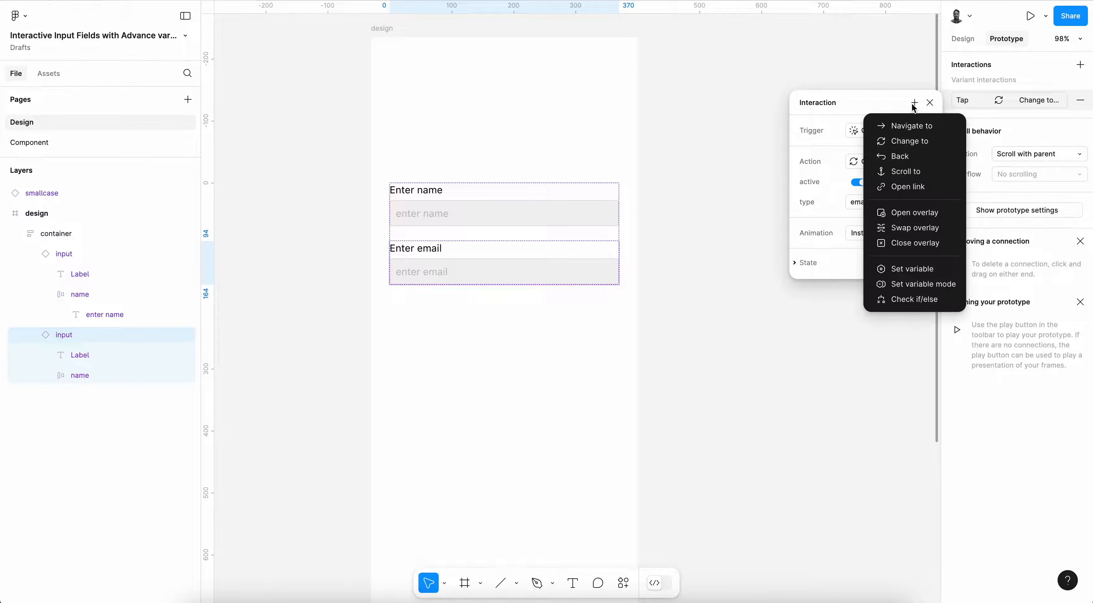
left_click(904, 270)
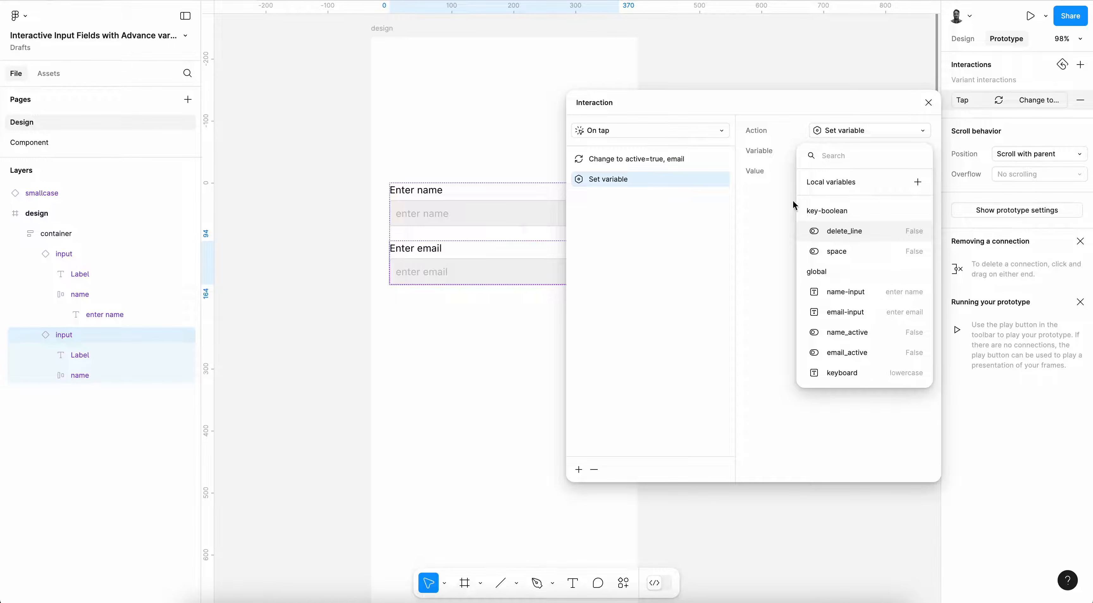
left_click(853, 354)
left_click(806, 229)
left_click(764, 218)
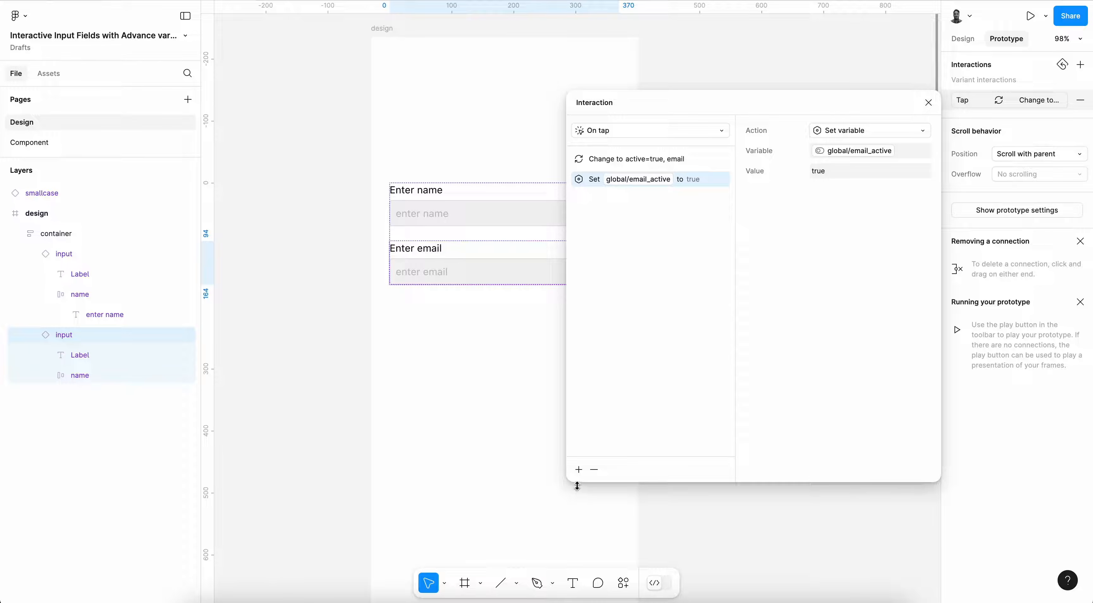
- Add another Set variable action to the same tap interaction that sets email-input to an empty string ""
left_click(578, 469)
left_click(594, 525)
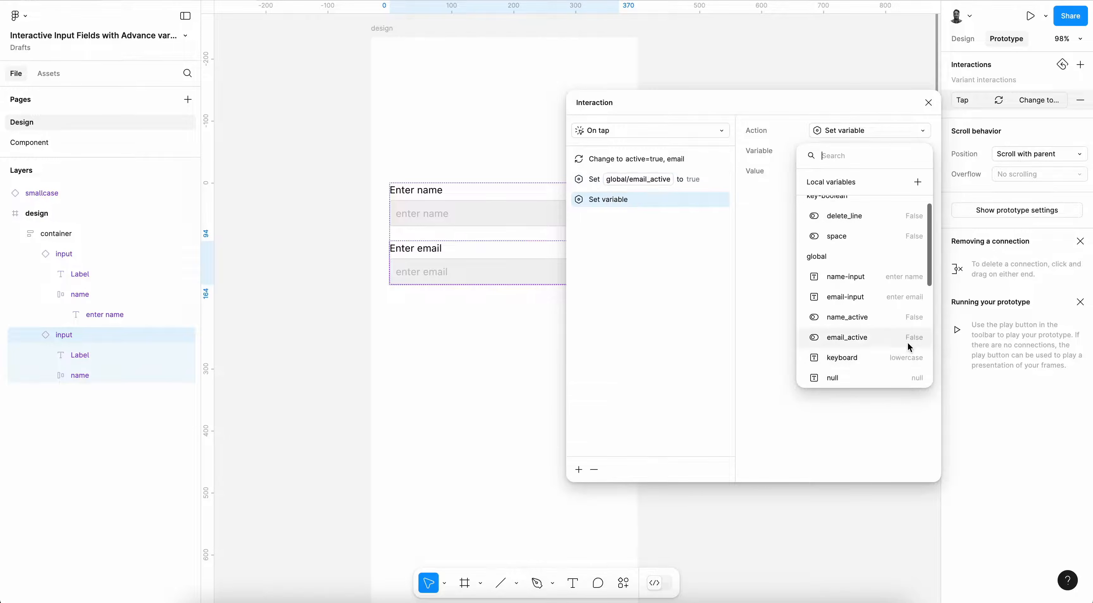
left_click(846, 294)
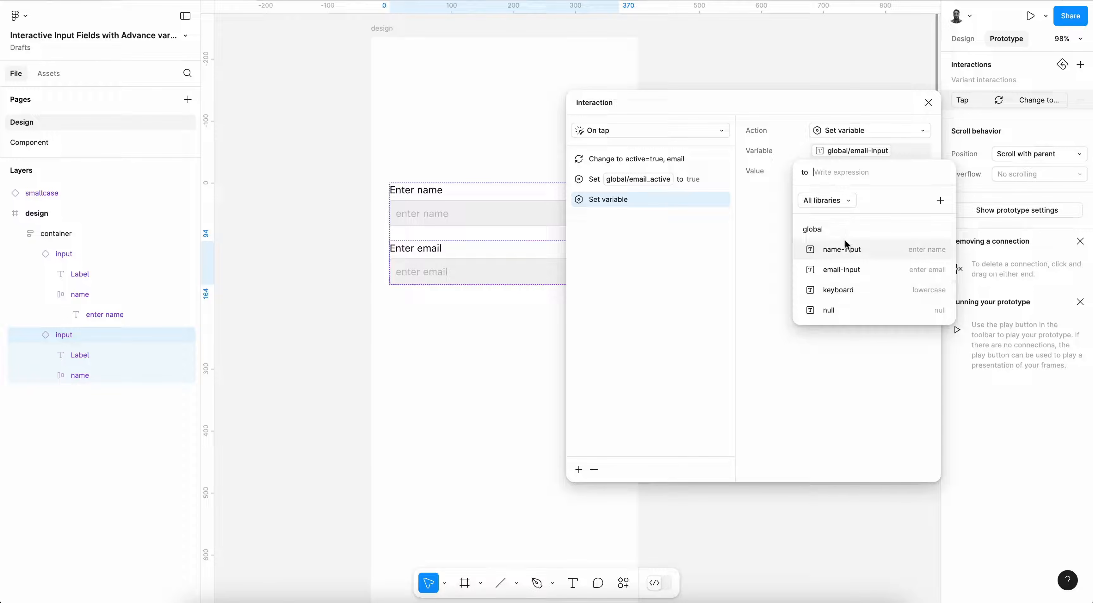
left_click(847, 270)
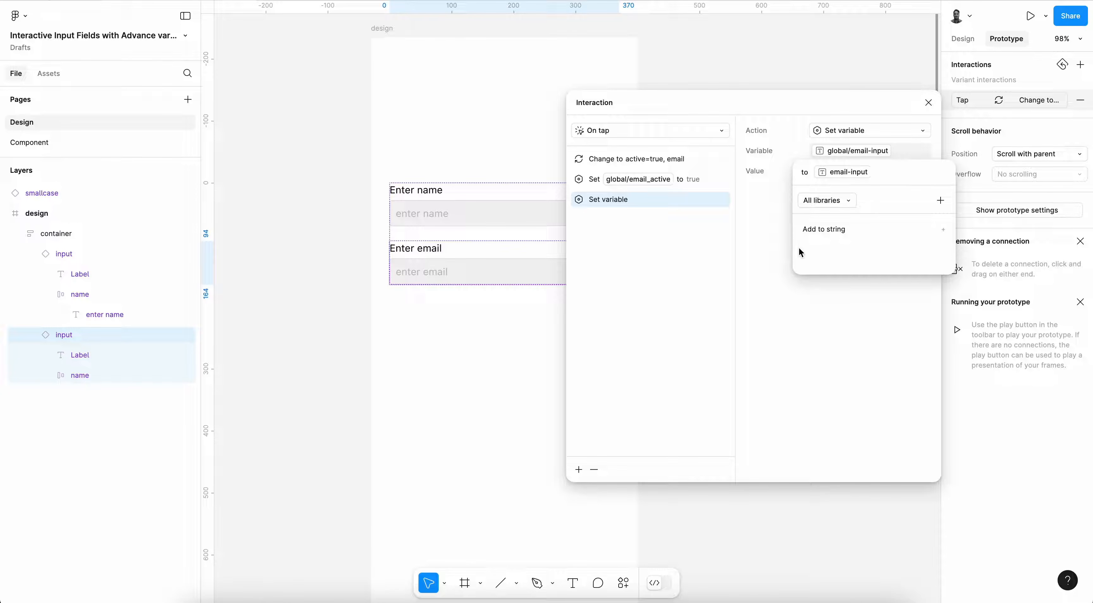
type("\"")
key("ctrl+a")
key("BackSpace")
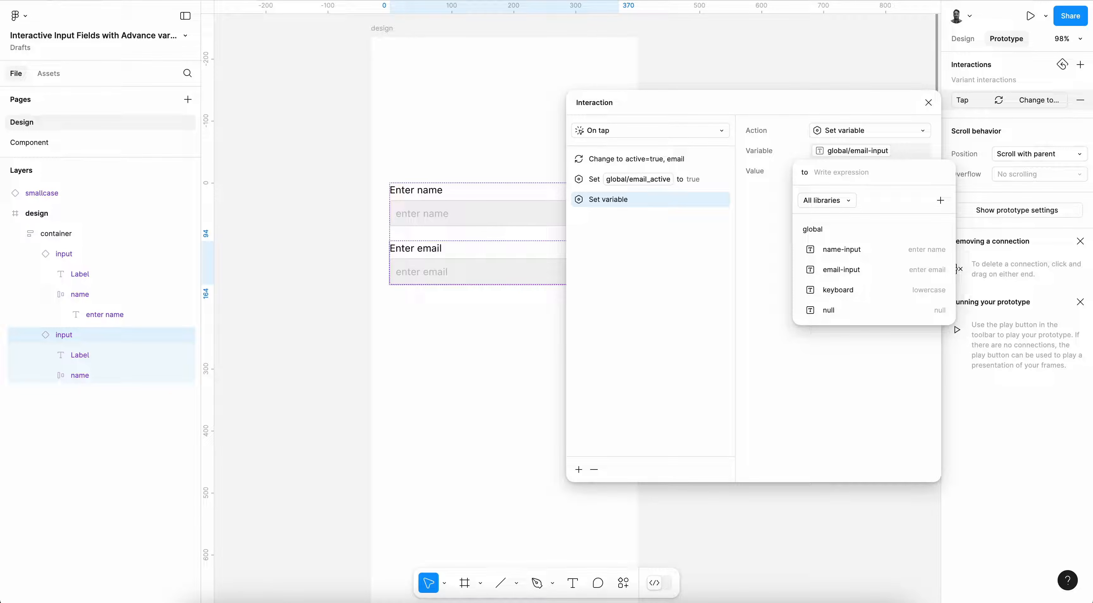
type("\"")
key("Return")
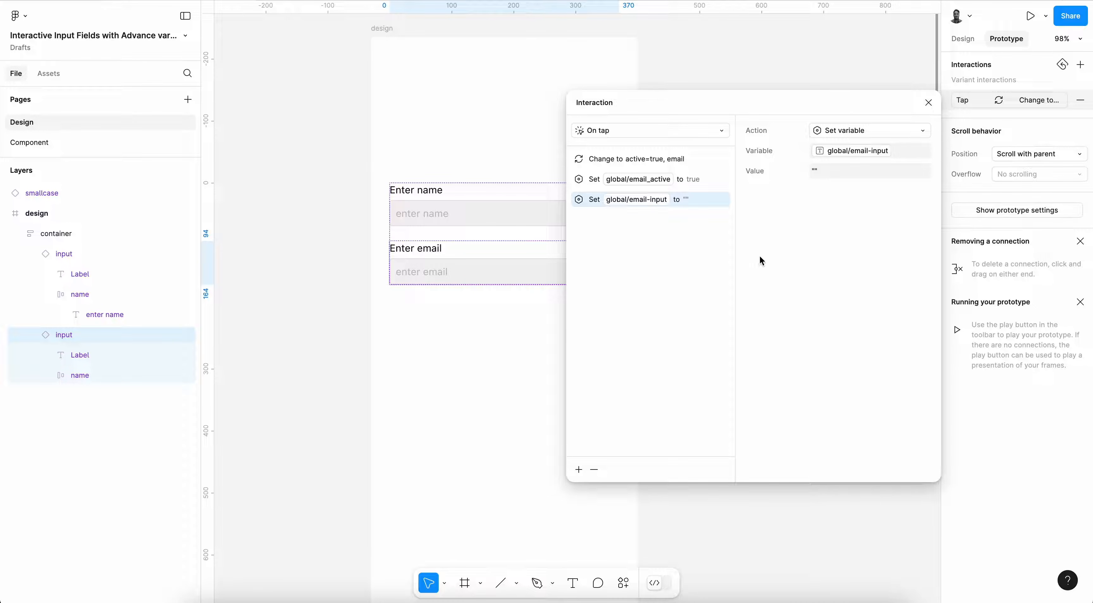
- Add an action opening smallcase as an overlay and position it manually along the bottom edge of the design frame
left_click(579, 470)
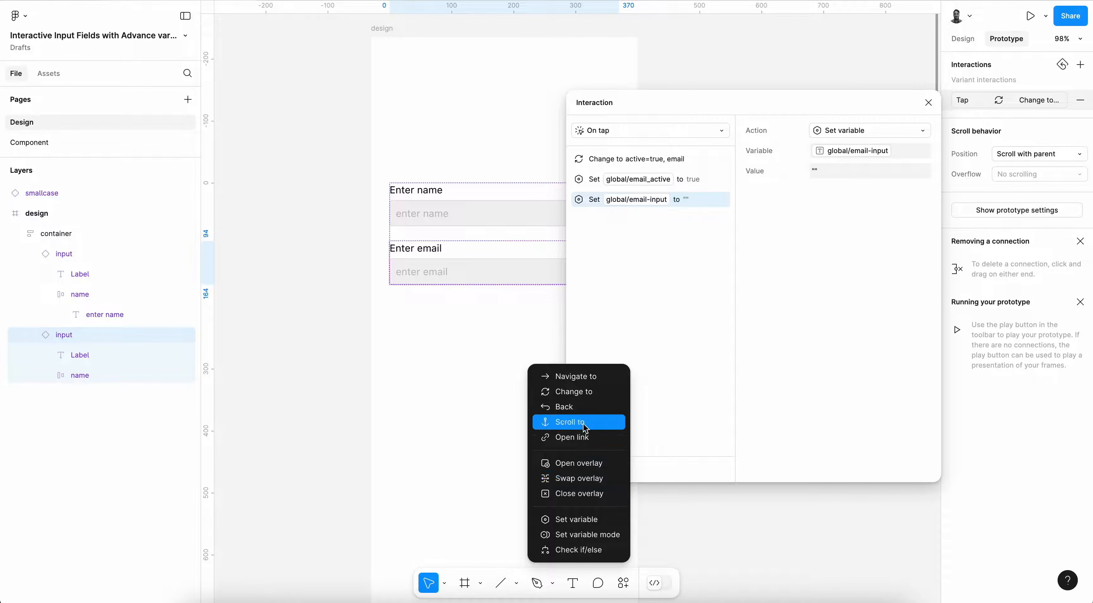
left_click(590, 463)
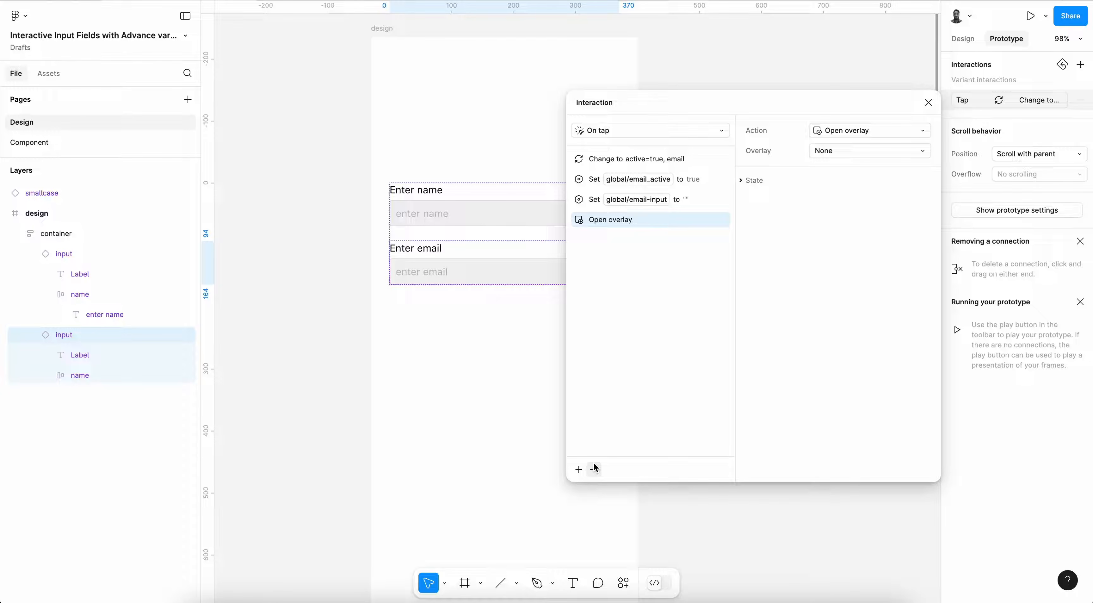
left_click(846, 157)
left_click(854, 150)
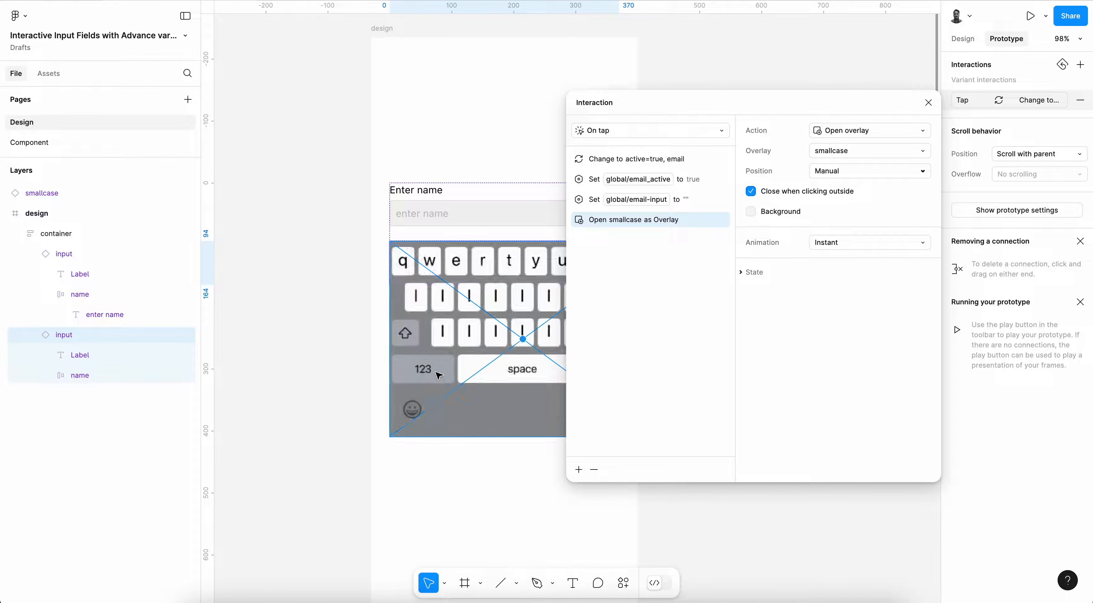
scroll(437, 373, "down", 3)
scroll(436, 373, "down", 2)
left_click_drag(485, 247, 472, 361)
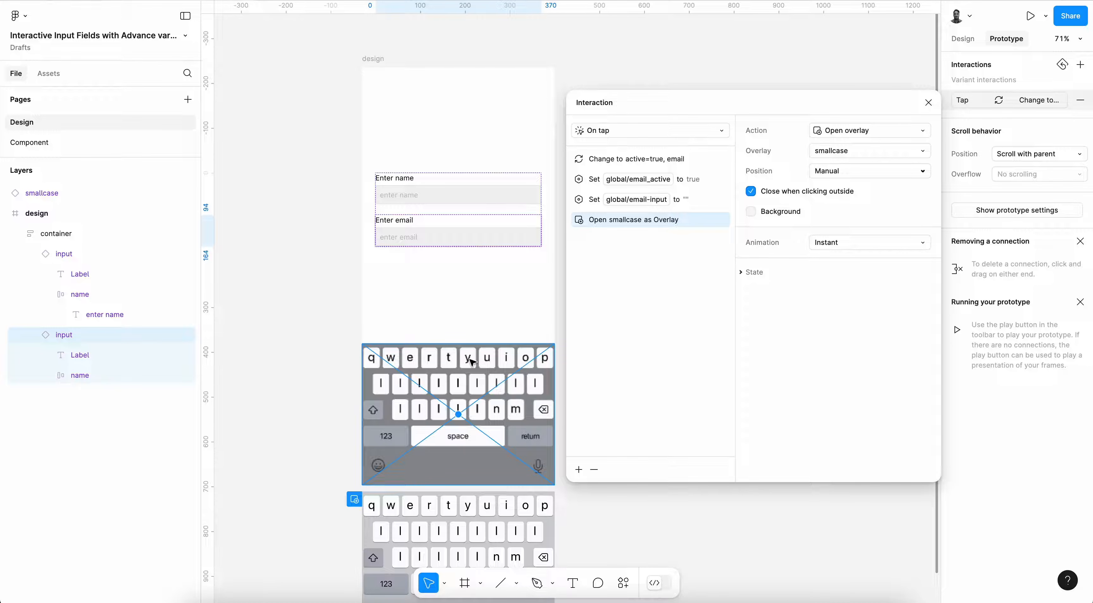
left_click(928, 104)
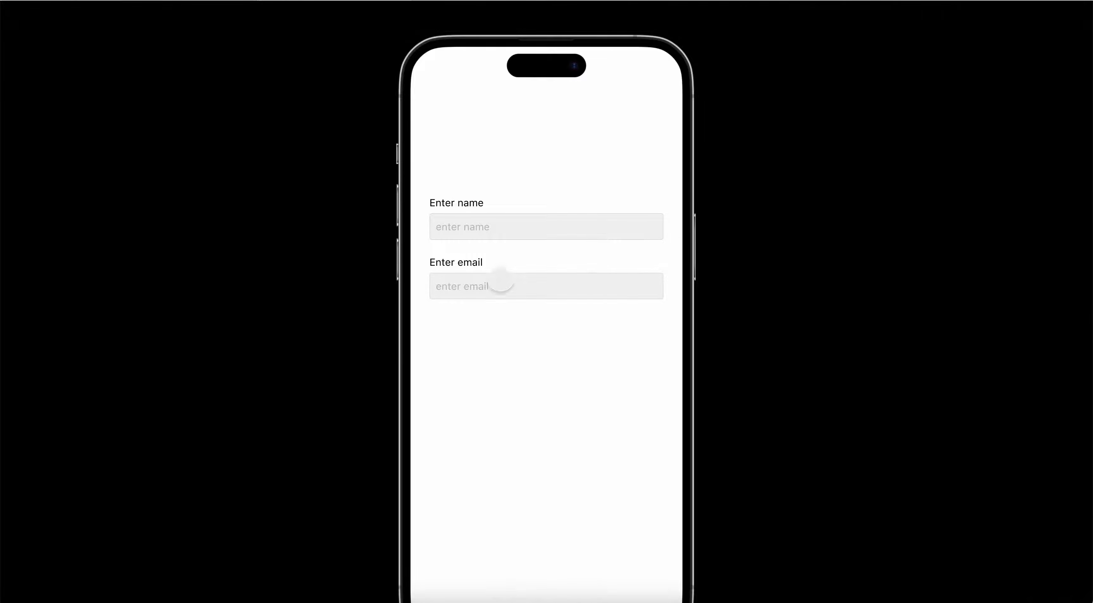
- Test the prototype by activating Enter email and Enter name in turn and dismissing the keyboard
left_click(501, 283)
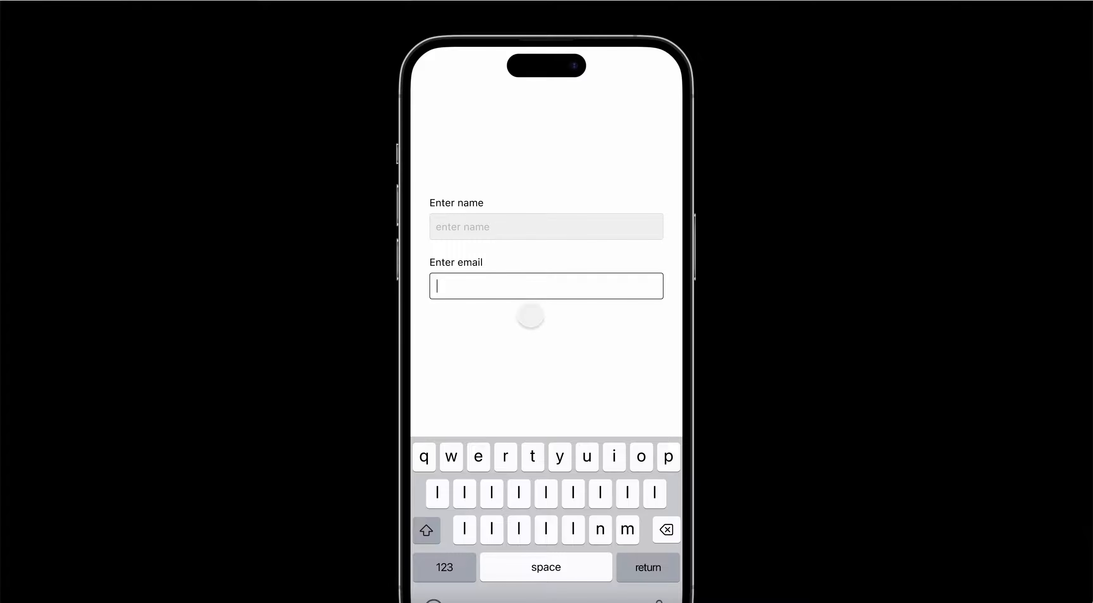
left_click(529, 311)
left_click(486, 226)
left_click(479, 307)
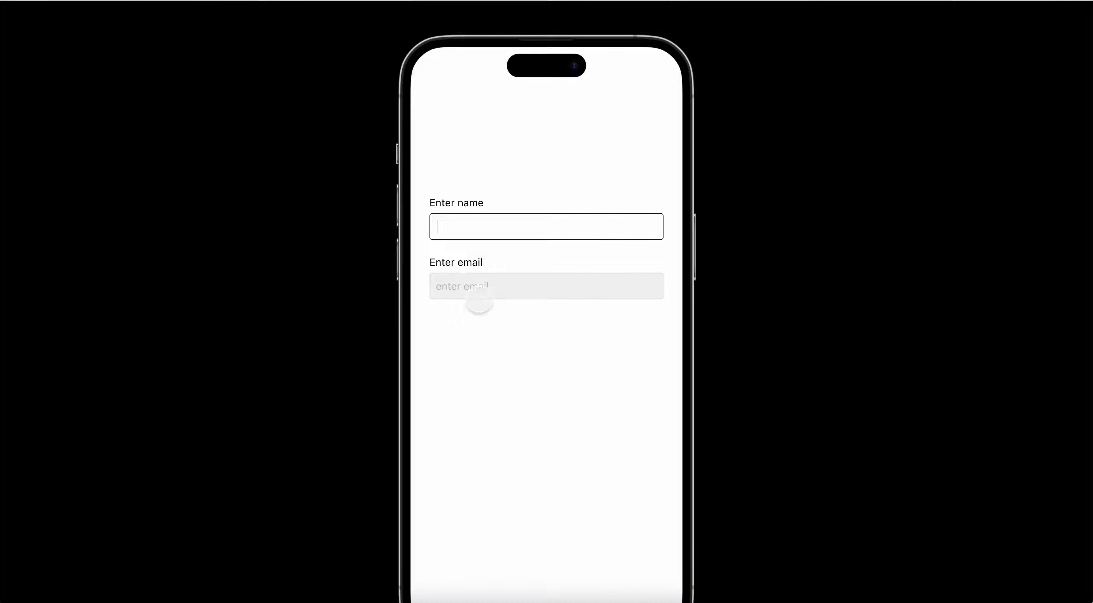
left_click(478, 288)
left_click(486, 352)
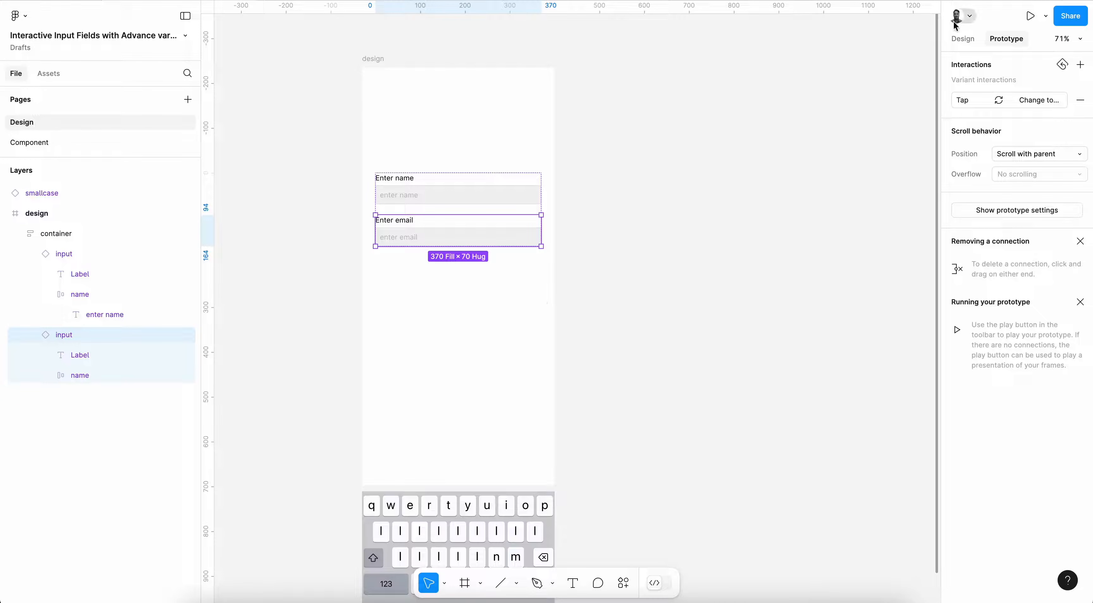
- Go to the Component page and select the q key inside the smallcase keyboard component
left_click(964, 39)
left_click(611, 307)
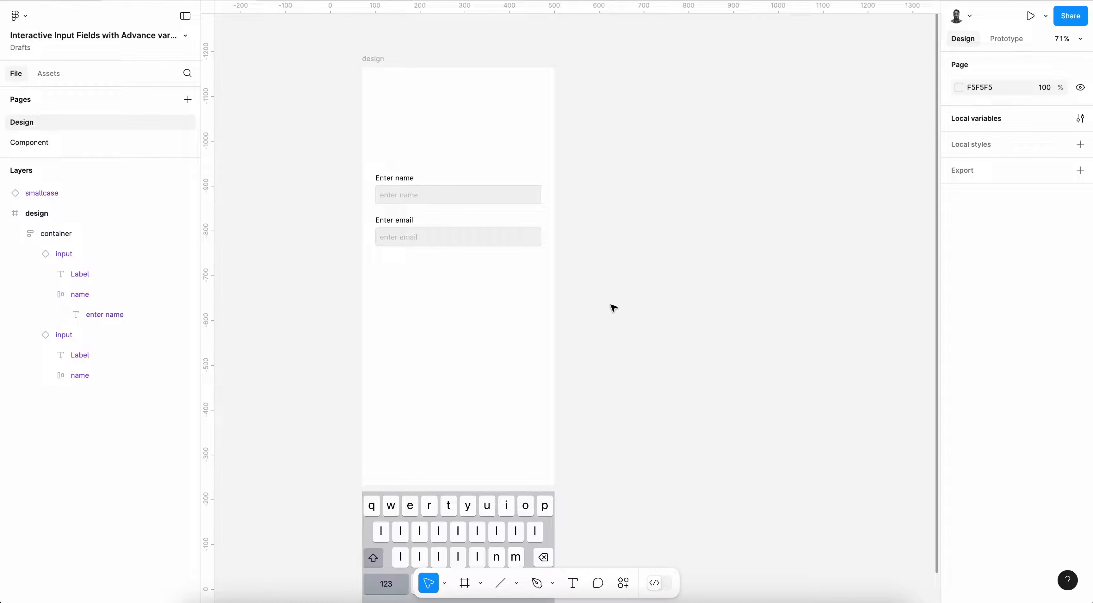
left_click(367, 500)
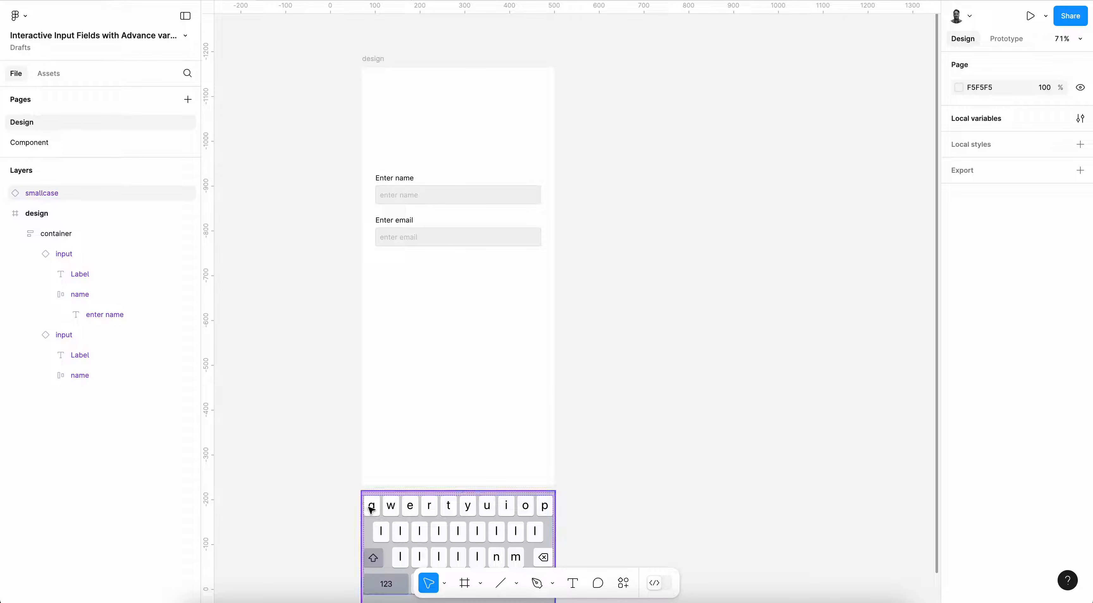
left_click(409, 392)
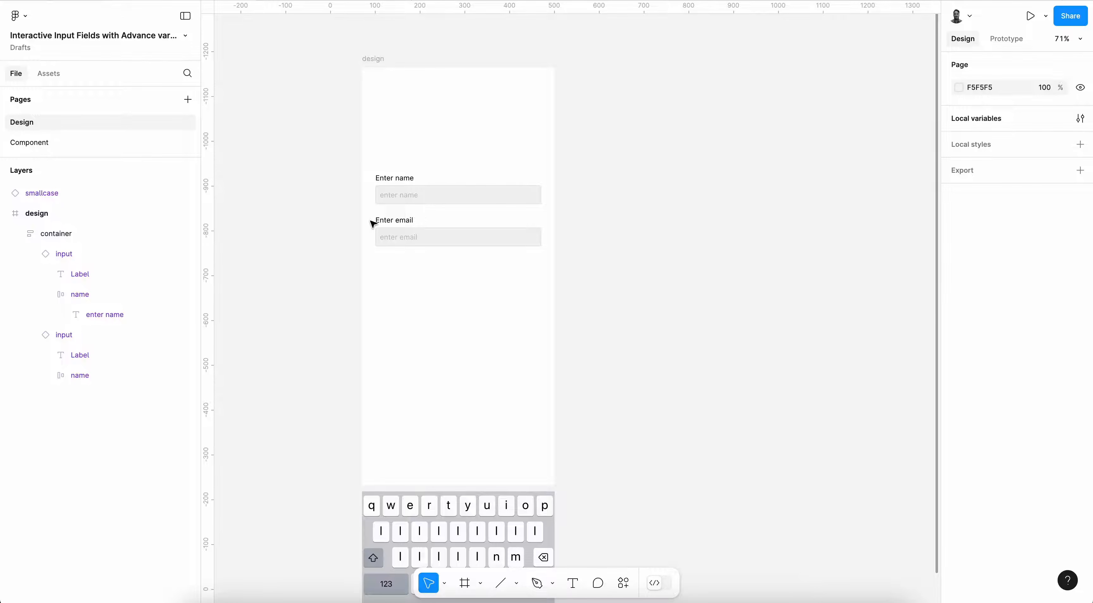
left_click(66, 145)
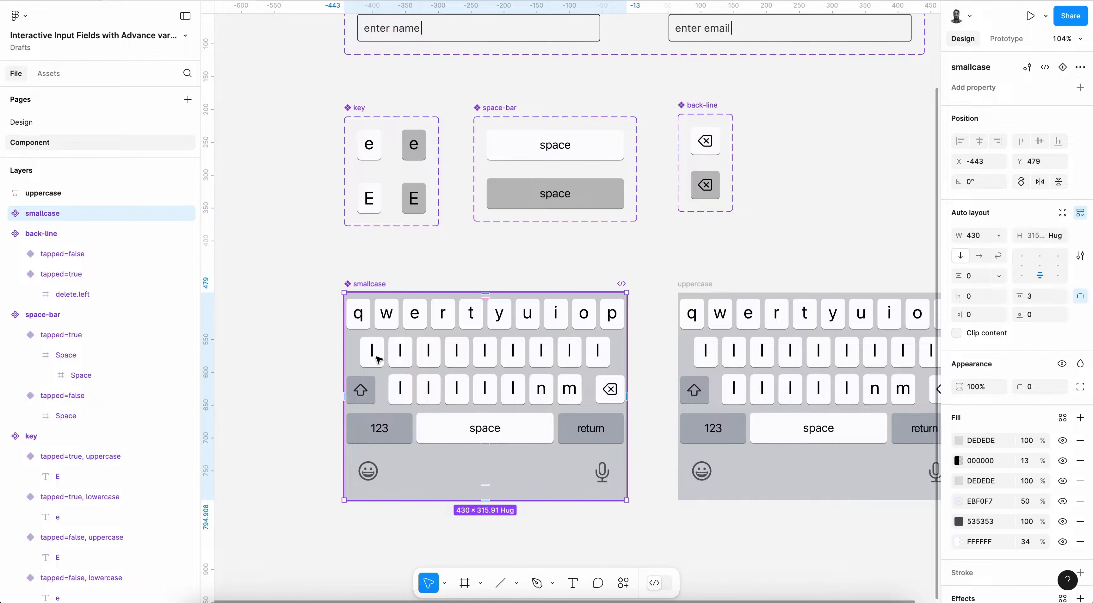
scroll(368, 362, "up", 5)
left_click(393, 294, "super")
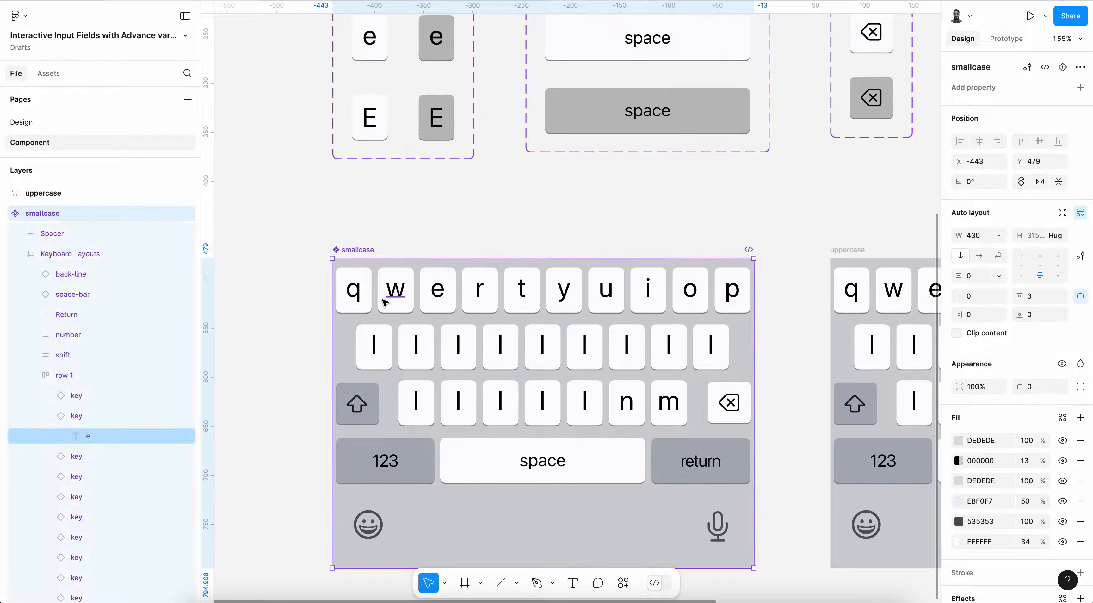
left_click(361, 295)
scroll(430, 349, "down", 3)
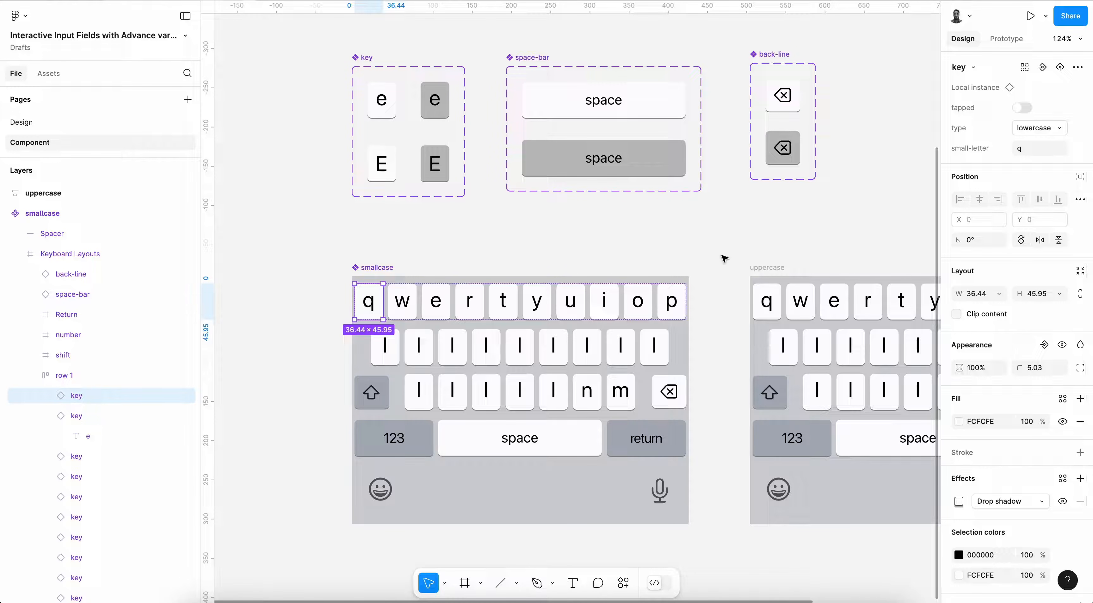
- Review the q key's inherited press interaction and add an On click interaction with a Check if/else action
left_click(1013, 39)
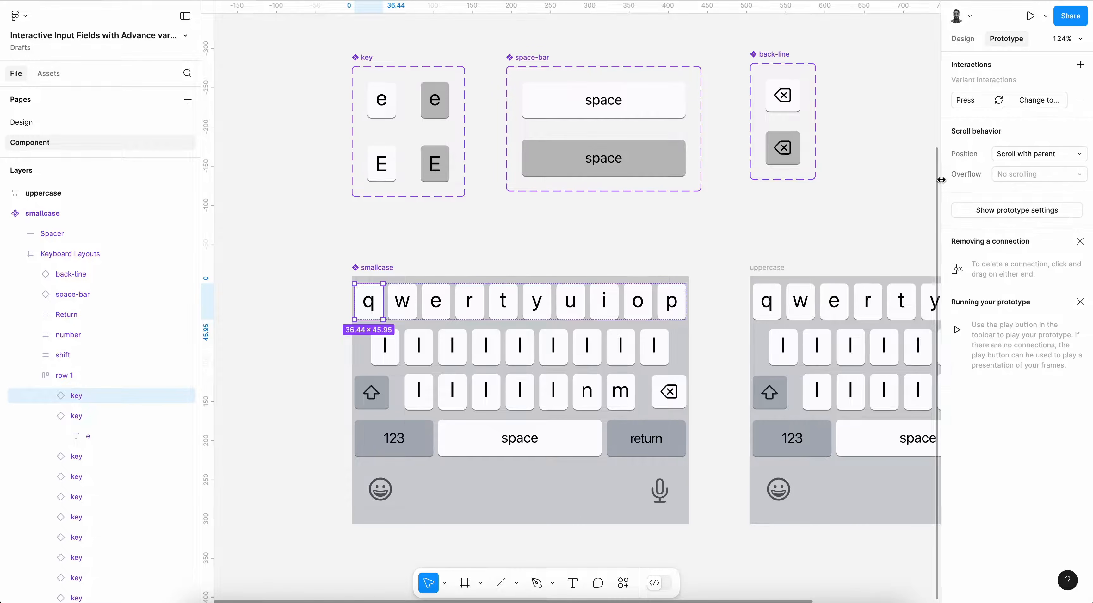
left_click(1038, 99)
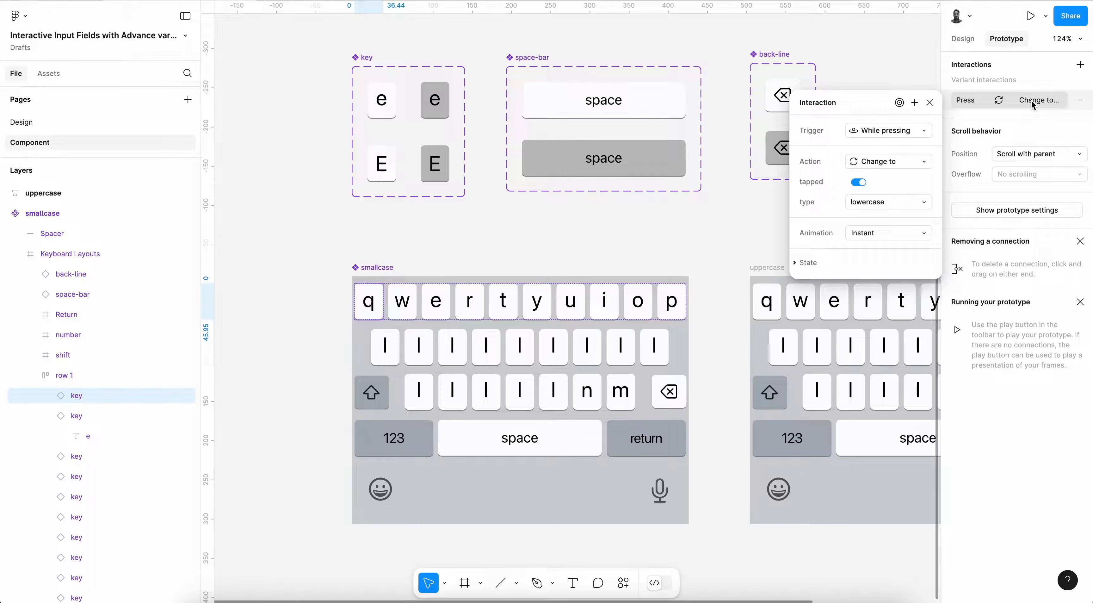
left_click(1032, 69)
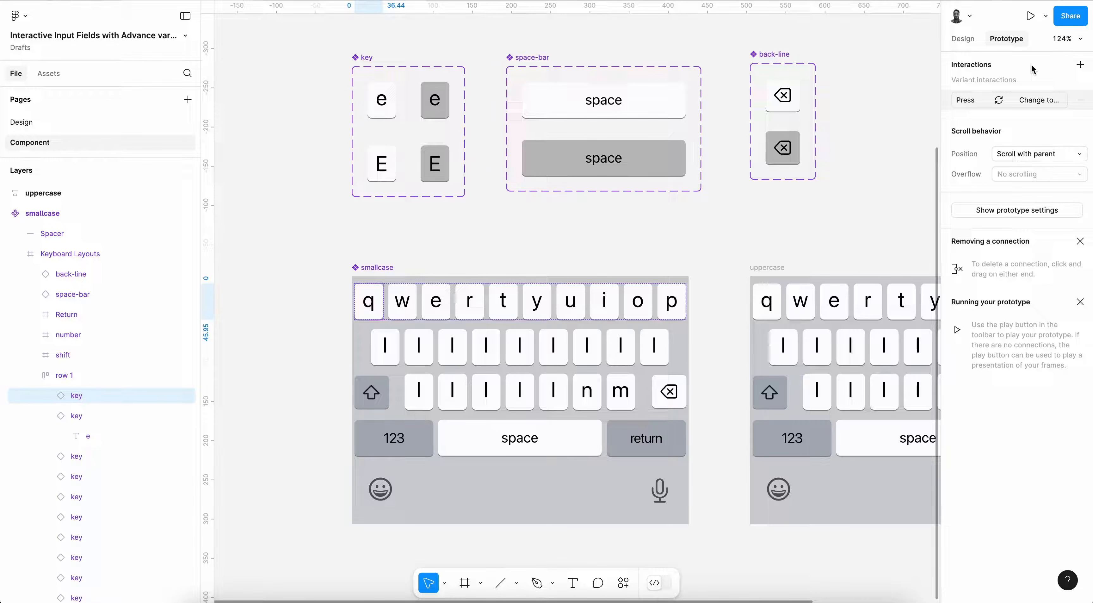
left_click(1080, 65)
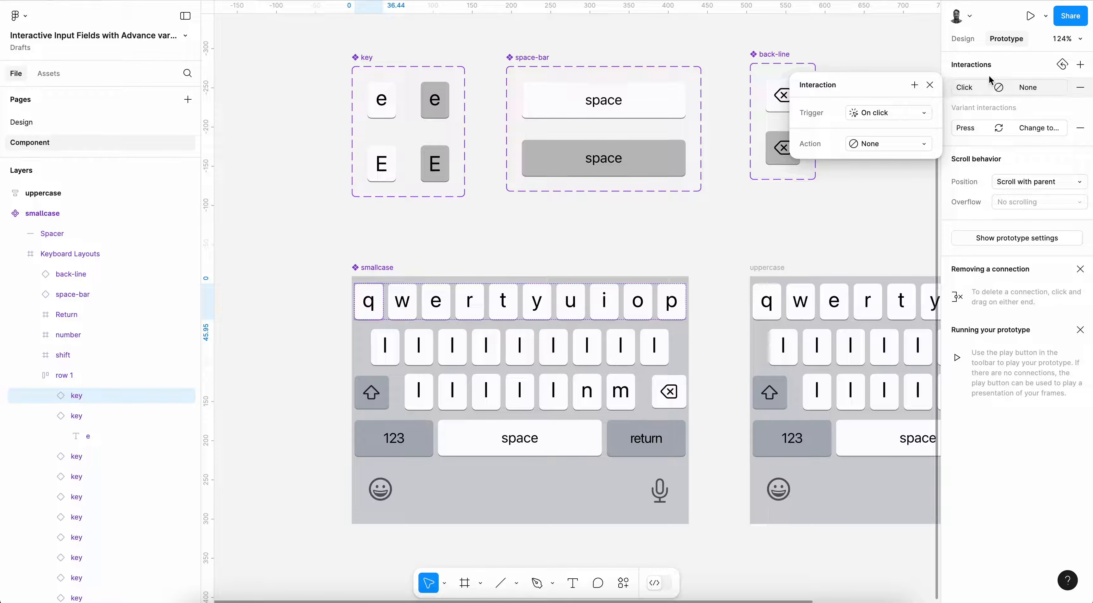
left_click(886, 146)
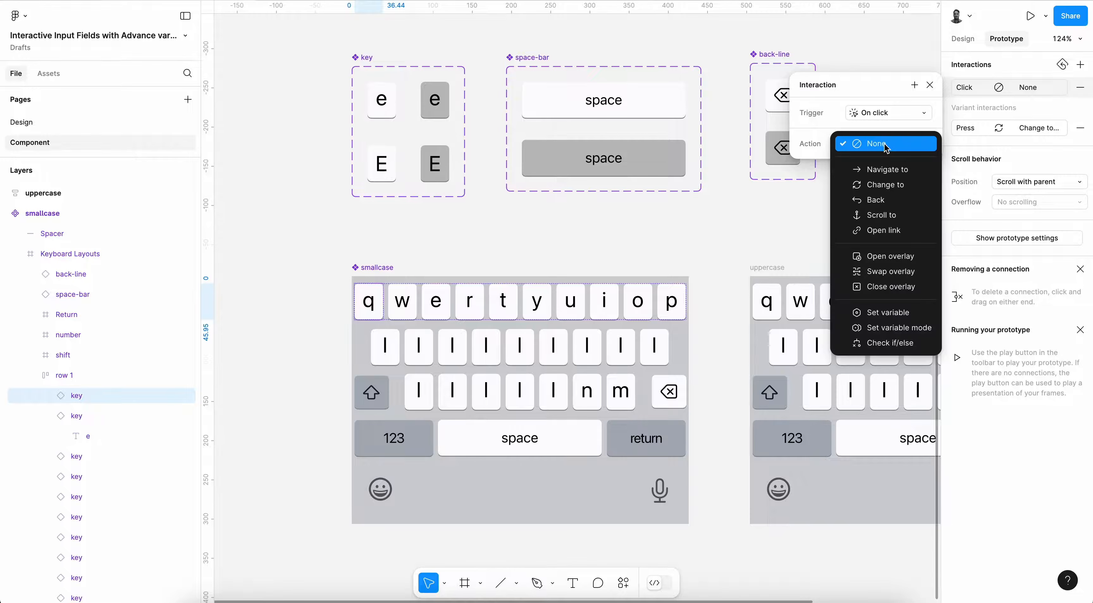
left_click(888, 343)
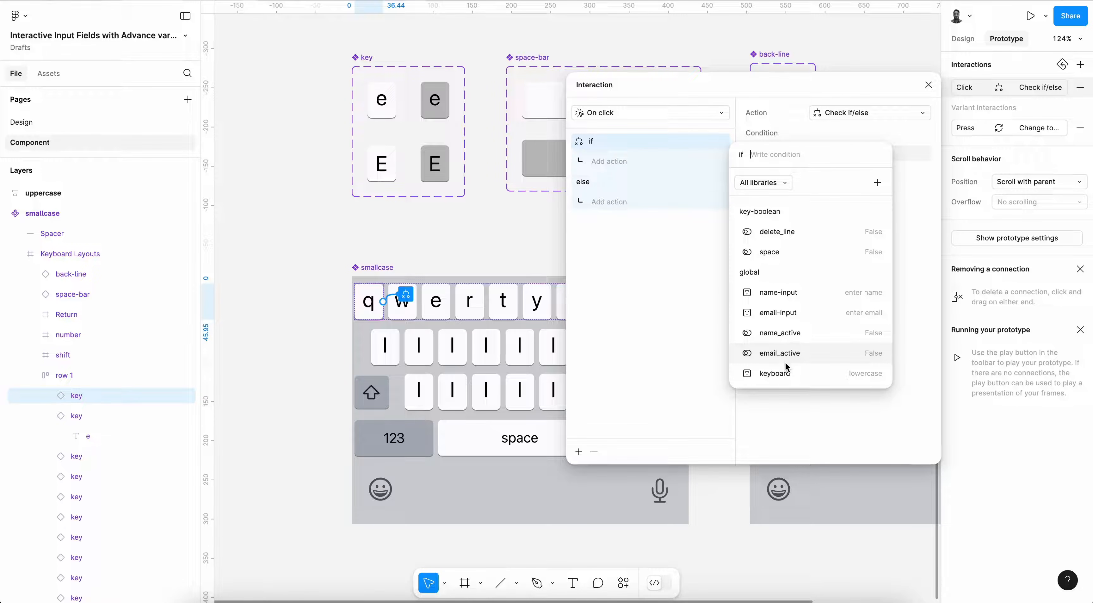
- Set the q key's if condition to name_active == true
scroll(785, 362, "down", 3)
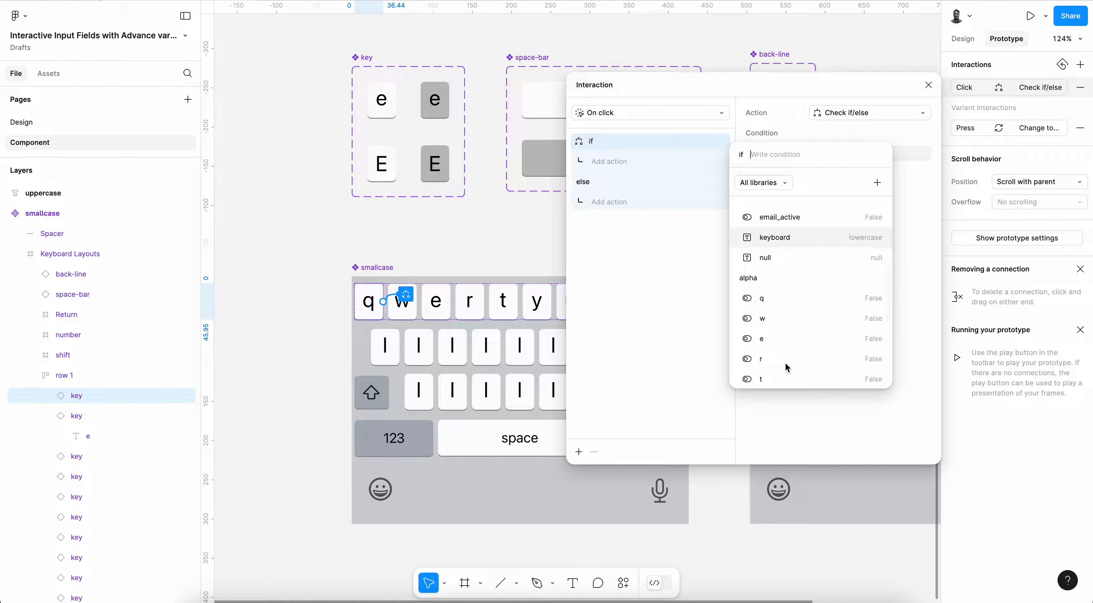
scroll(785, 361, "up", 3)
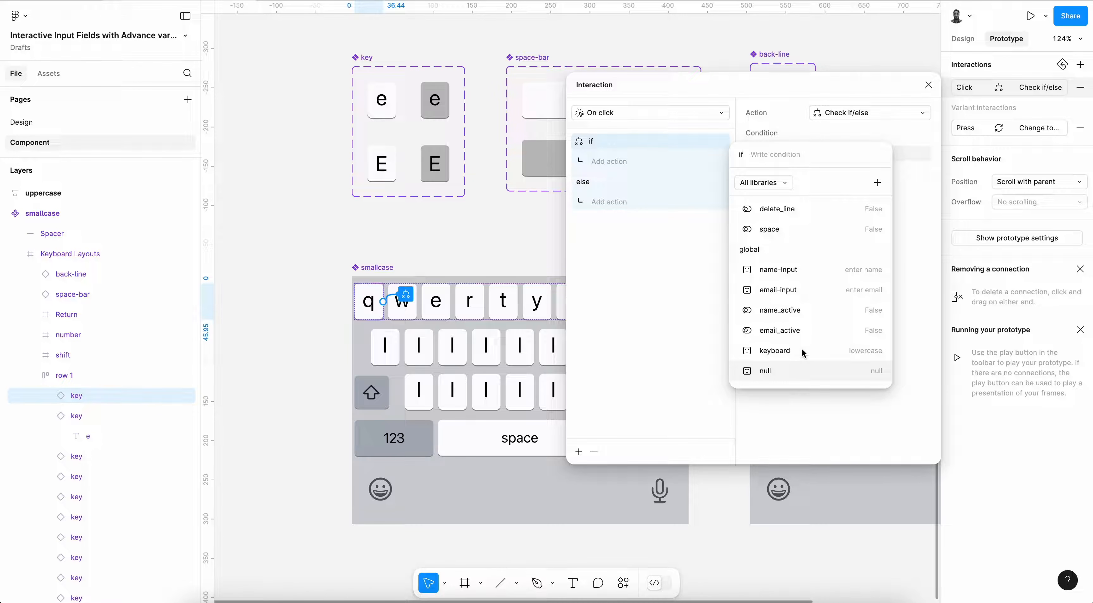
left_click(783, 310)
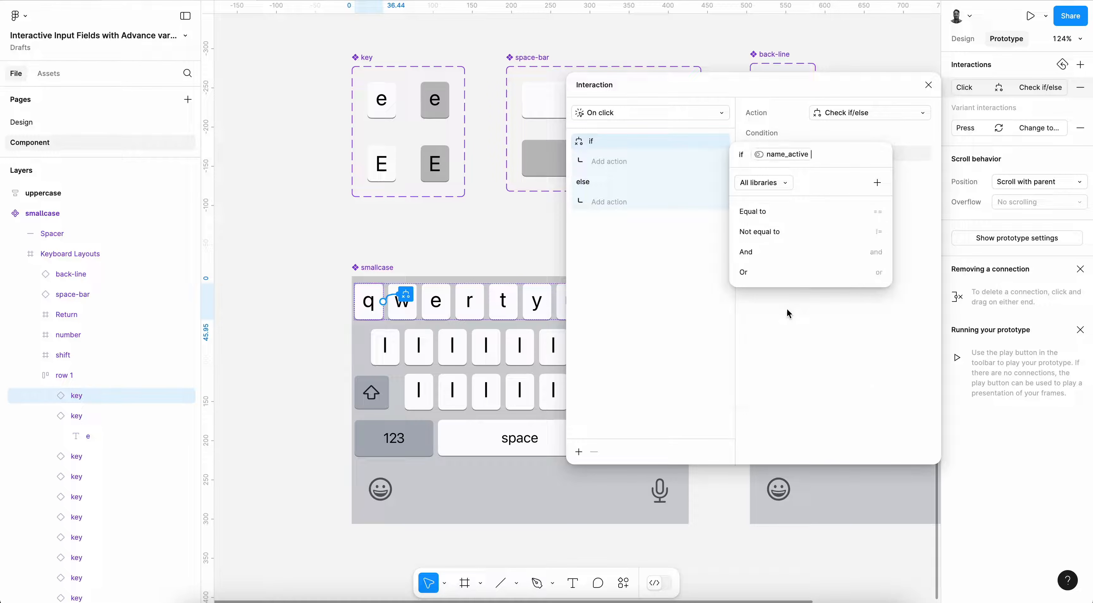
left_click(789, 211)
left_click(768, 211)
left_click(629, 292)
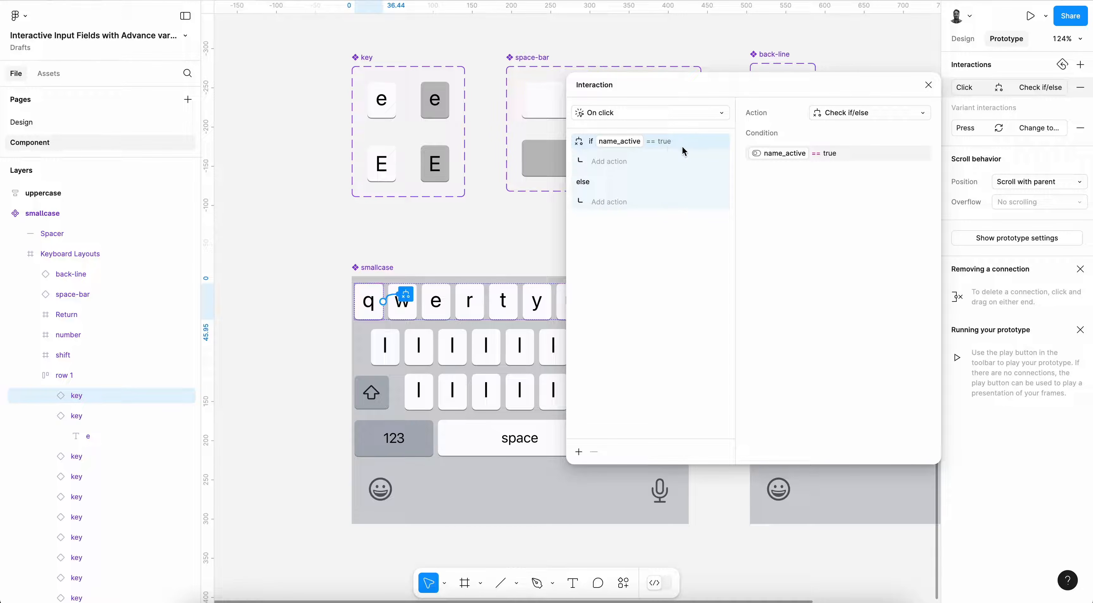
- Under the name_active condition, add a Set variable action that sets name-input to name-input + "q"
left_click(608, 163)
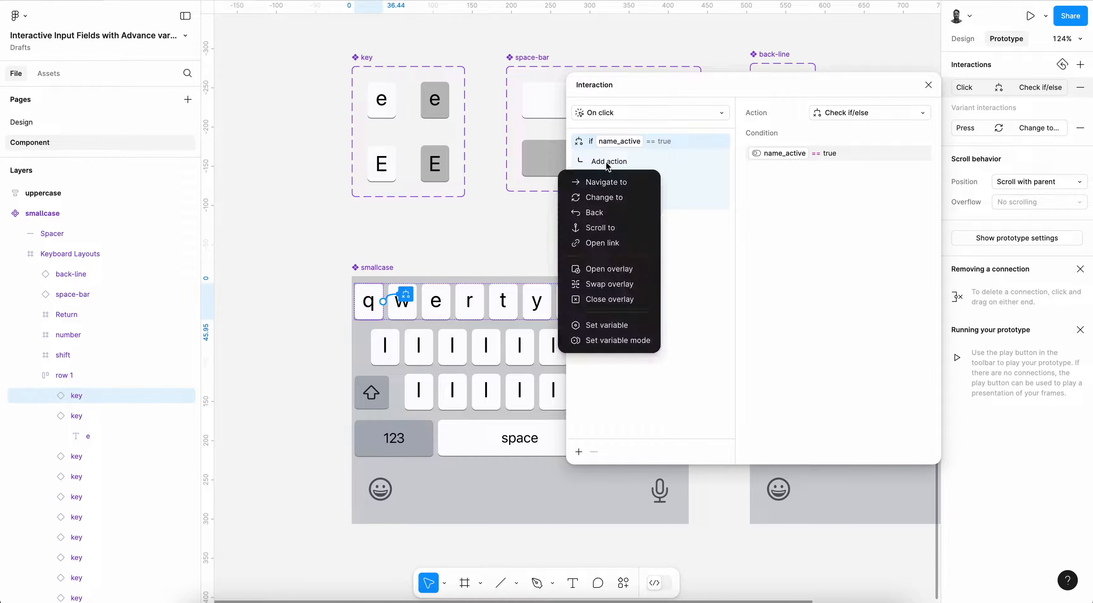
left_click(616, 327)
left_click(858, 274)
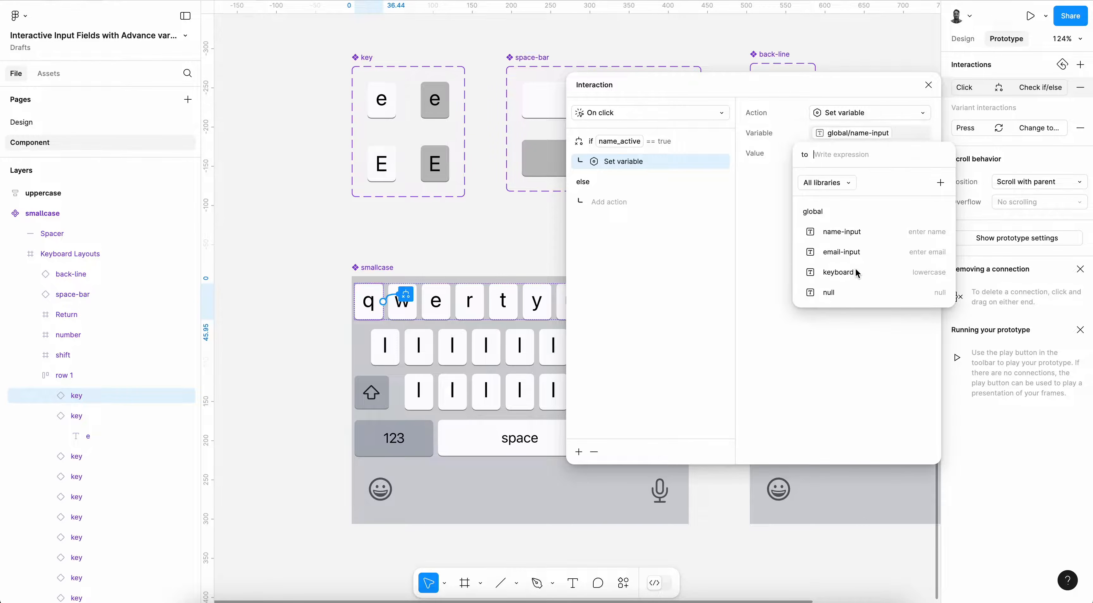
left_click(842, 232)
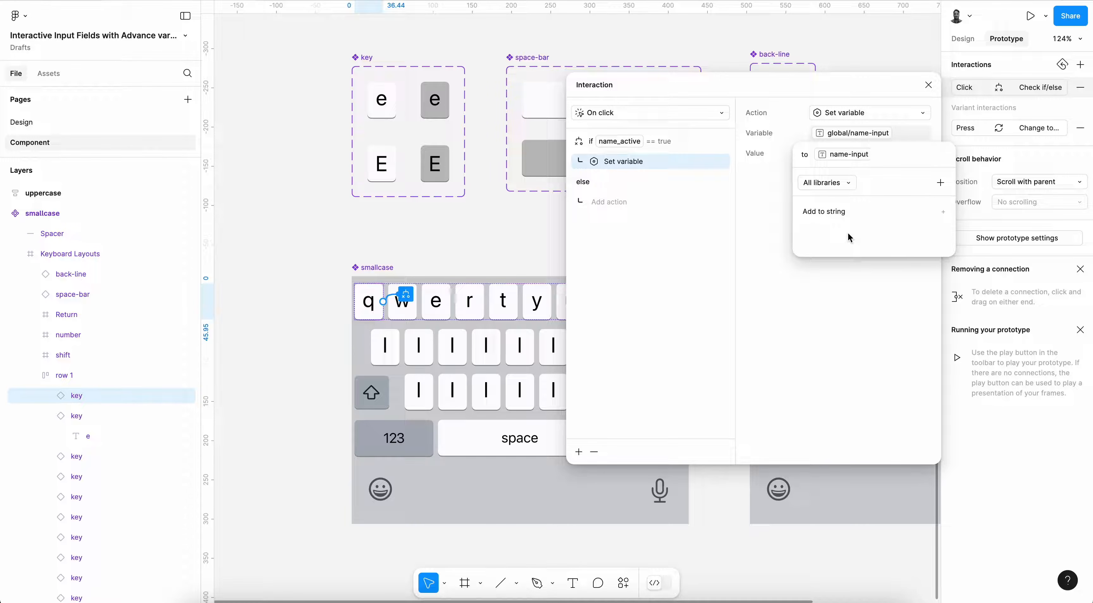
left_click(843, 212)
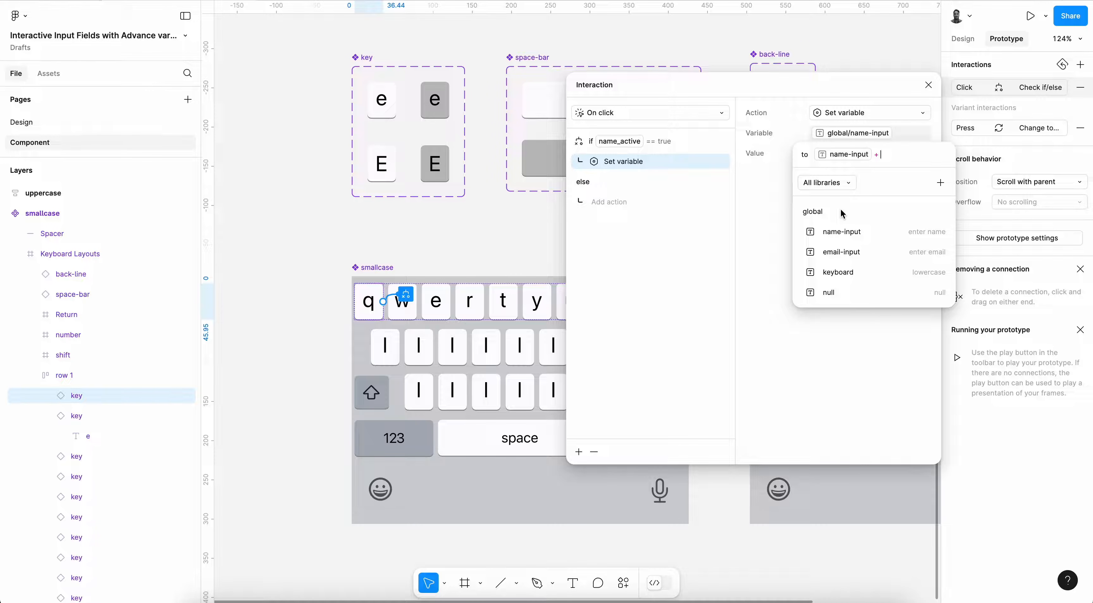
type("\"\"")
key("Left")
type("q")
key("Return")
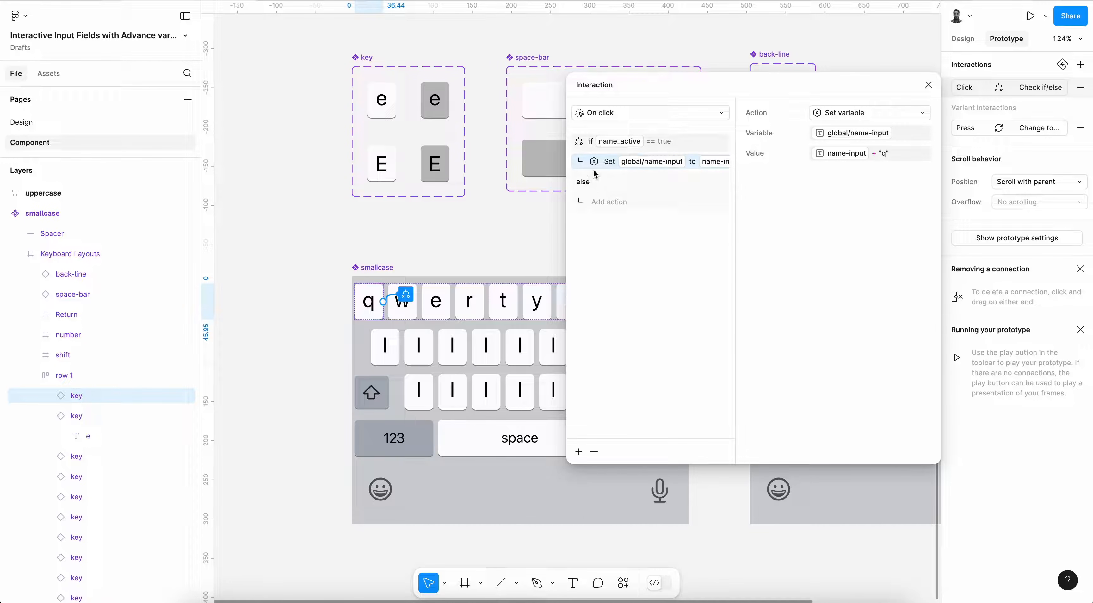
- Add a Set variable action to the name check's else branch that sets name_active to false
left_click(662, 144)
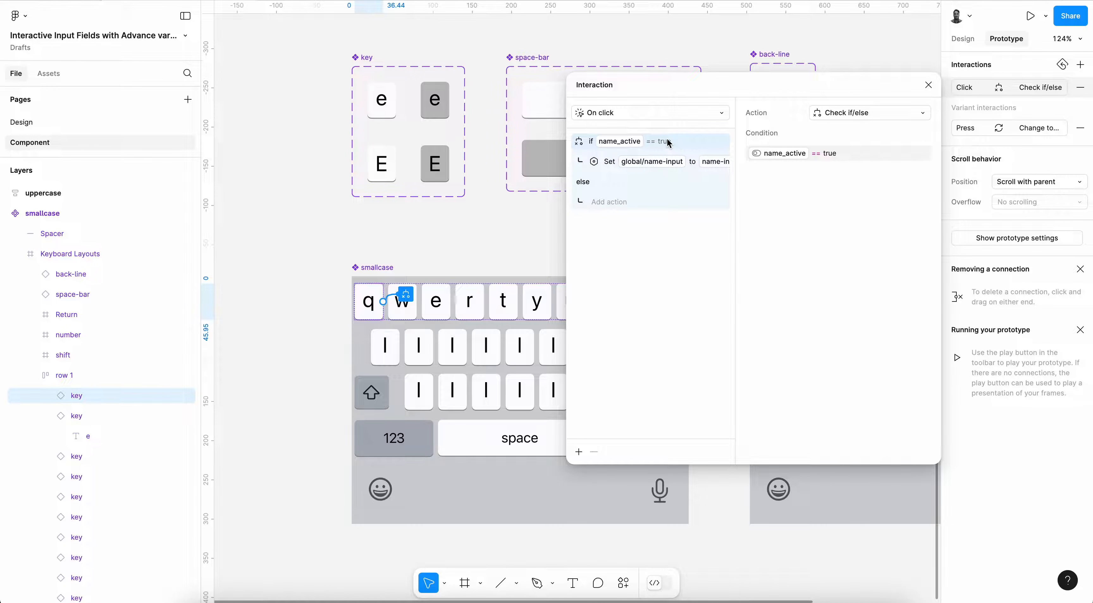
left_click(607, 163)
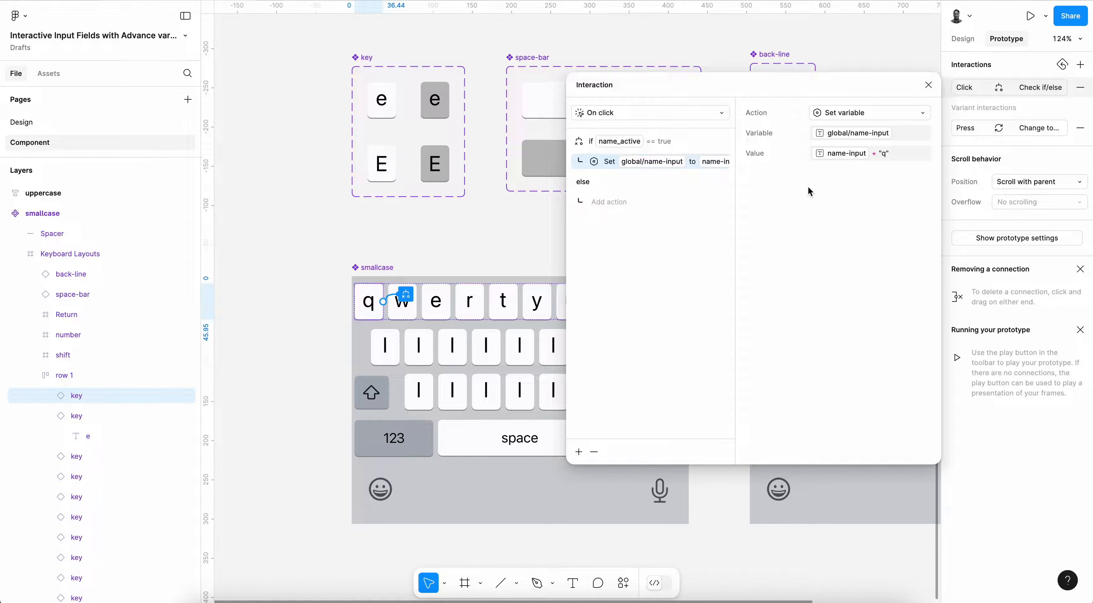
scroll(418, 187, "up", 5)
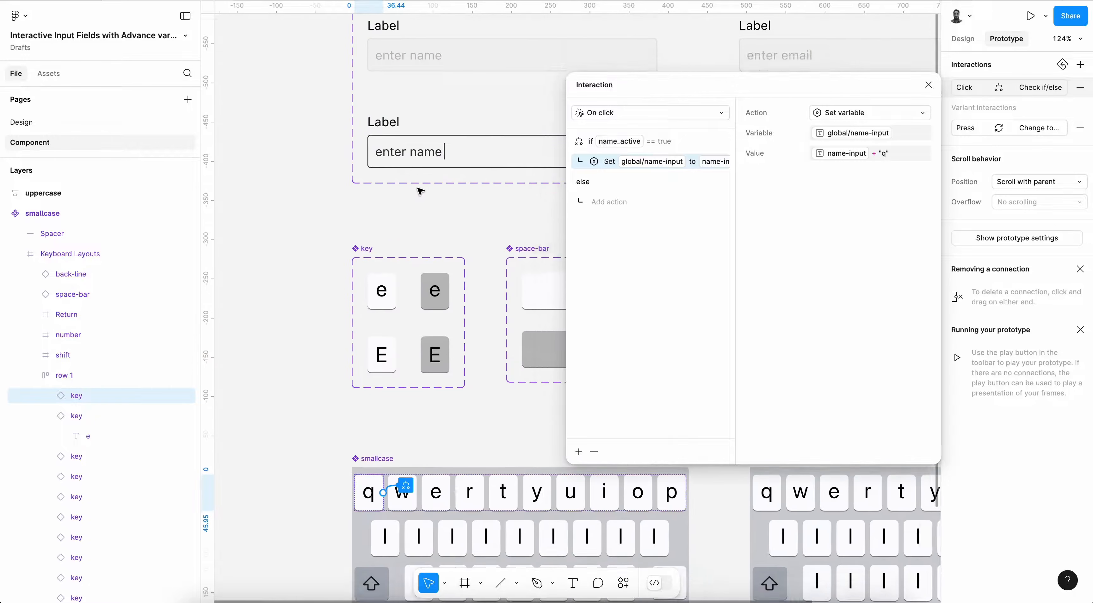
scroll(414, 189, "down", 3)
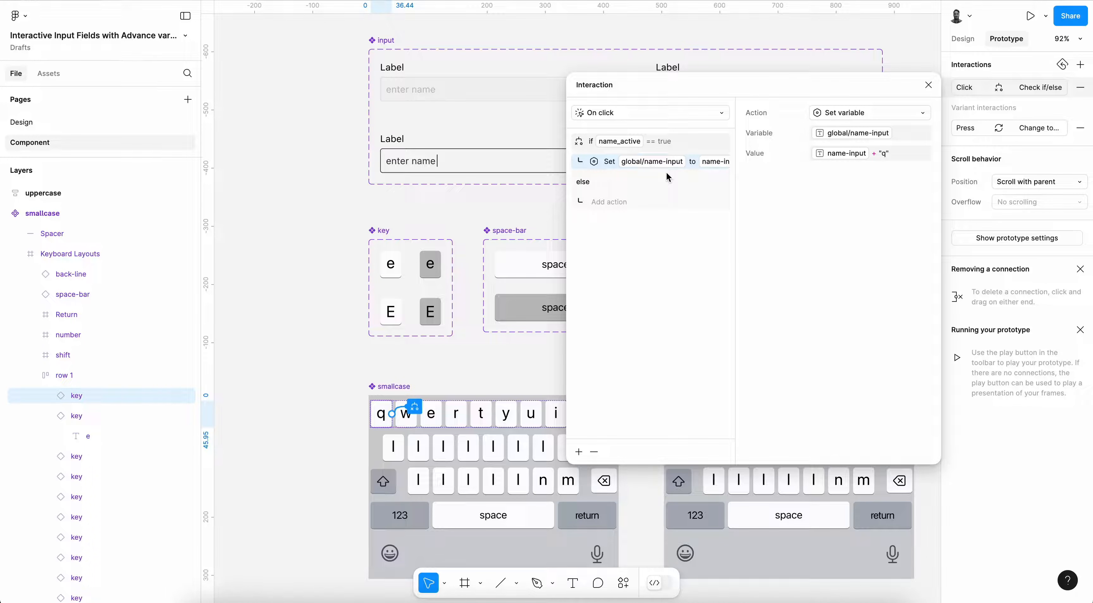
left_click(675, 137)
left_click(608, 203)
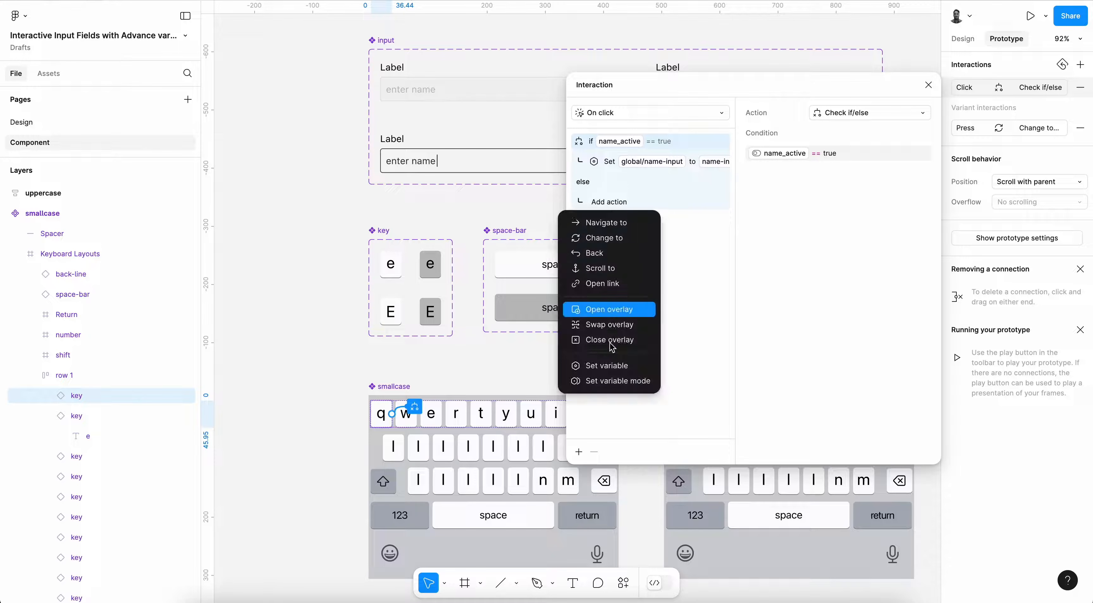
left_click(611, 367)
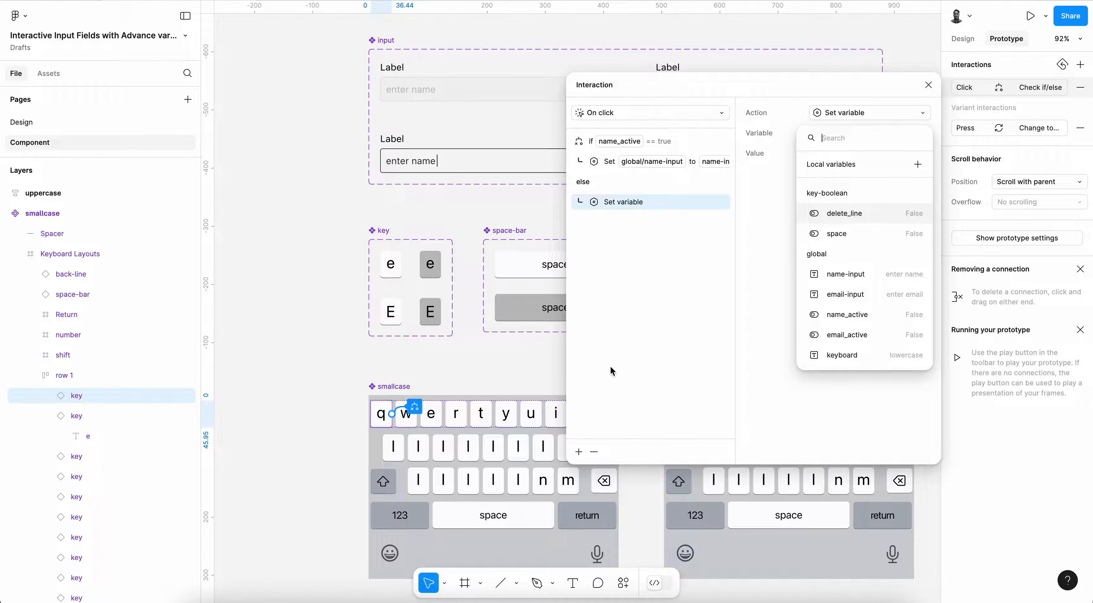
left_click(848, 315)
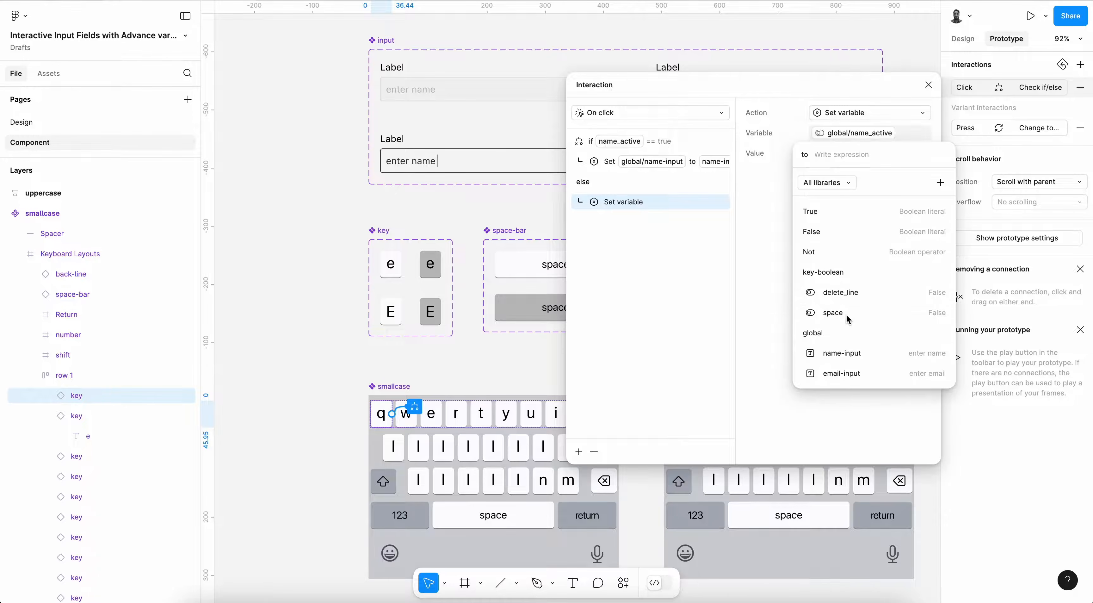
left_click(830, 231)
left_click(678, 264)
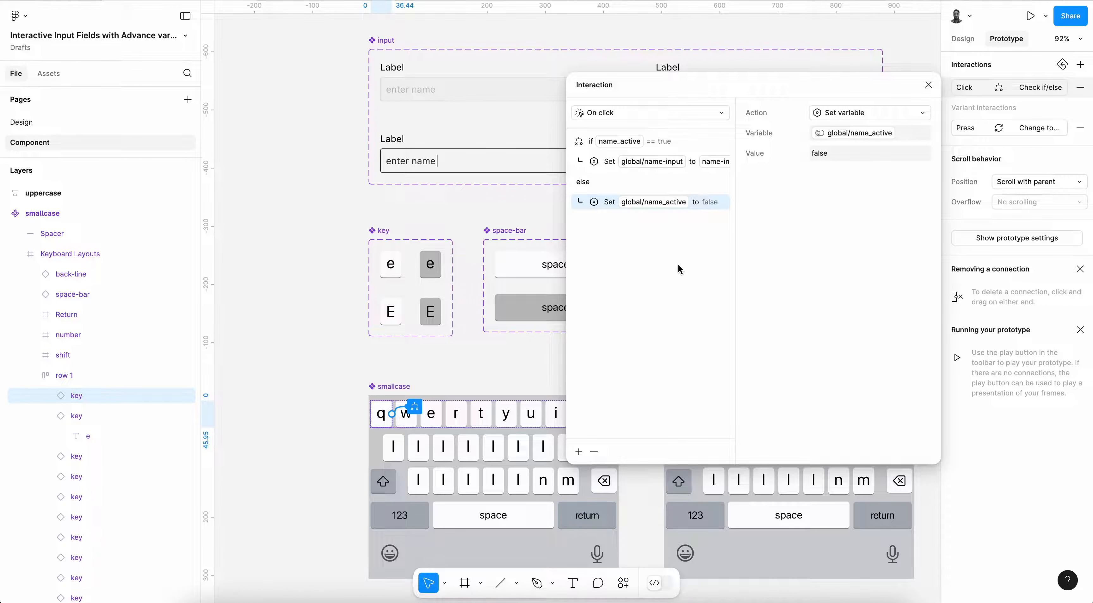
- Add a second Check if/else action to the q key's click interaction with the condition email_active == true
left_click(664, 141)
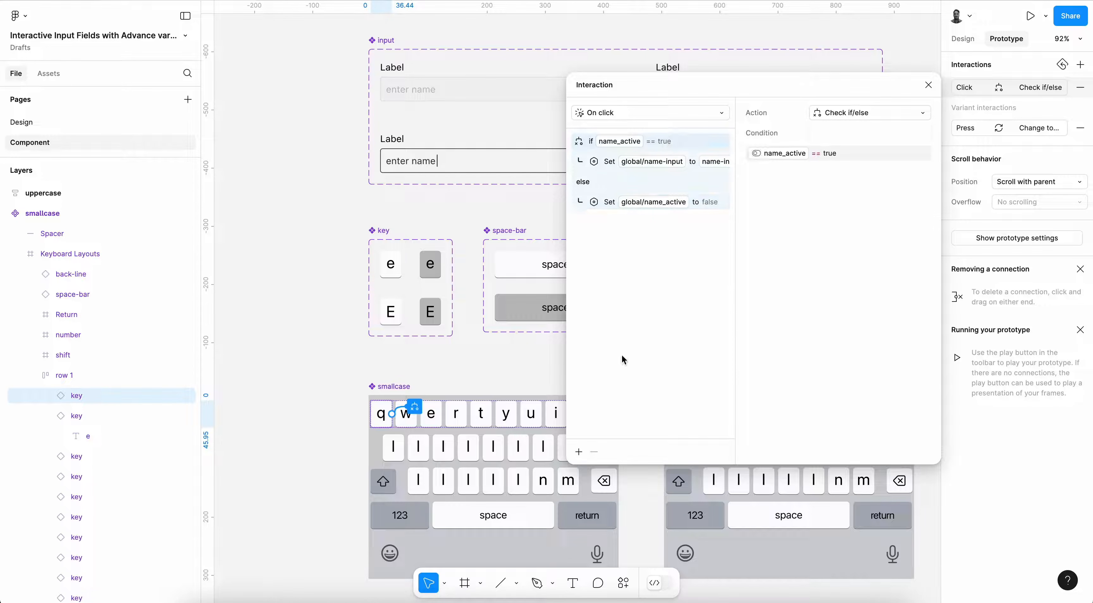
left_click(579, 452)
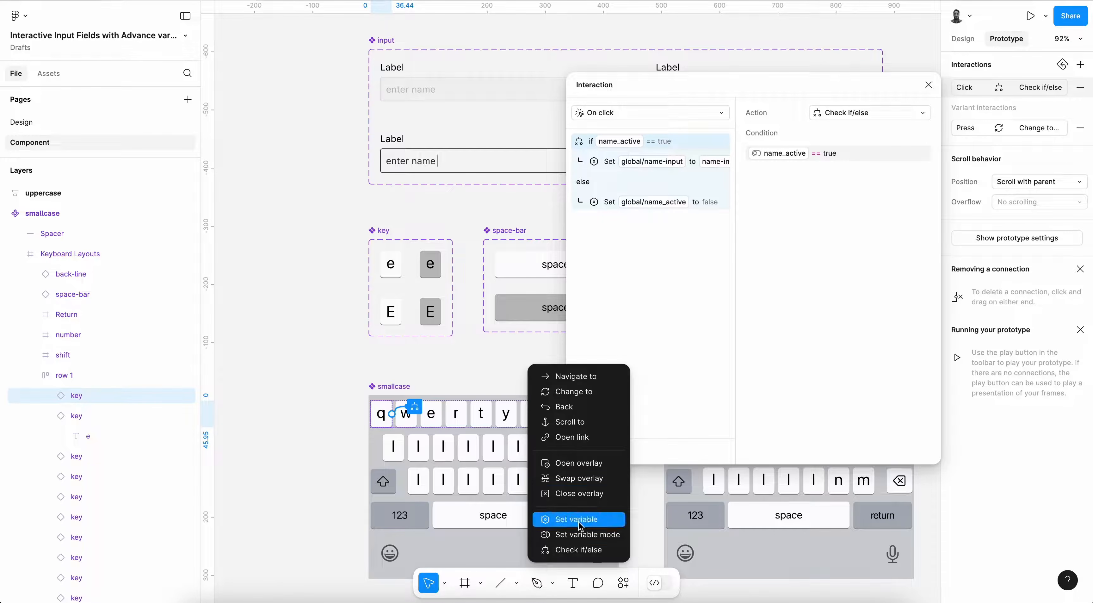
left_click(579, 550)
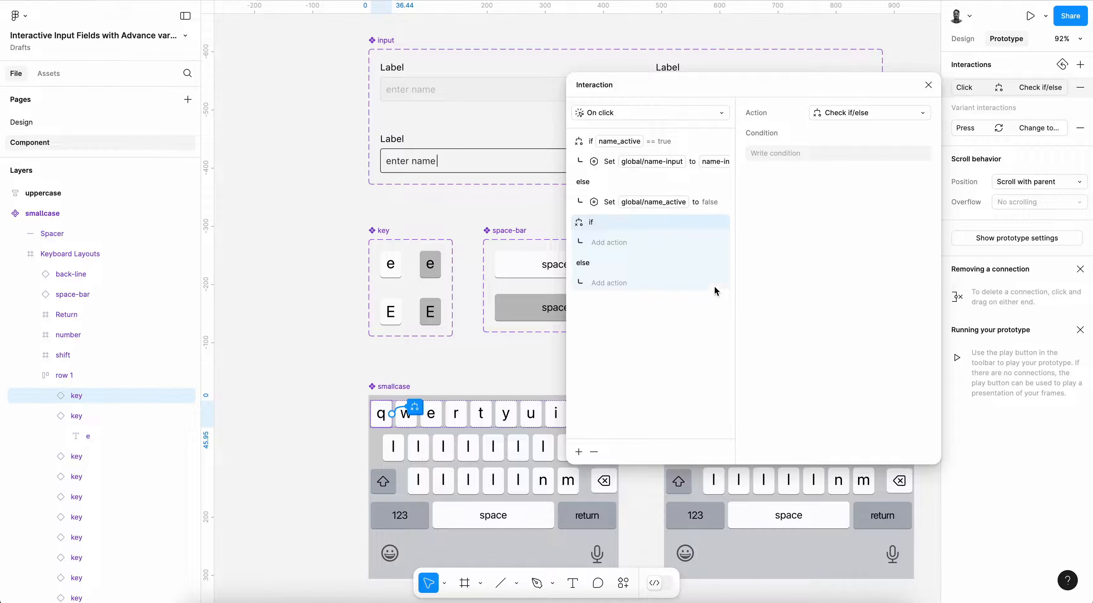
left_click(790, 155)
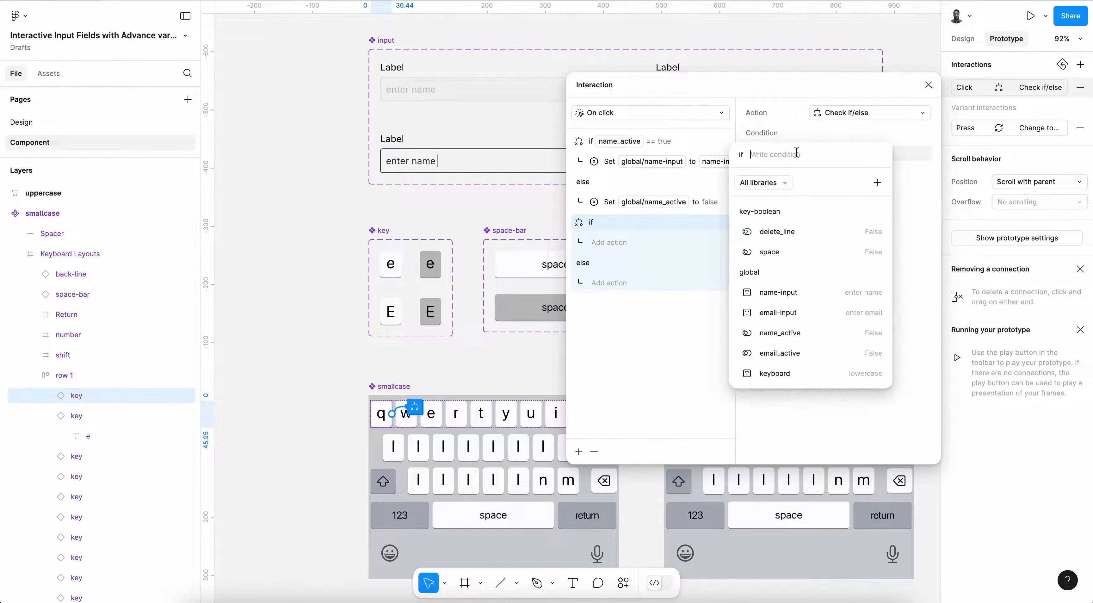
left_click(790, 357)
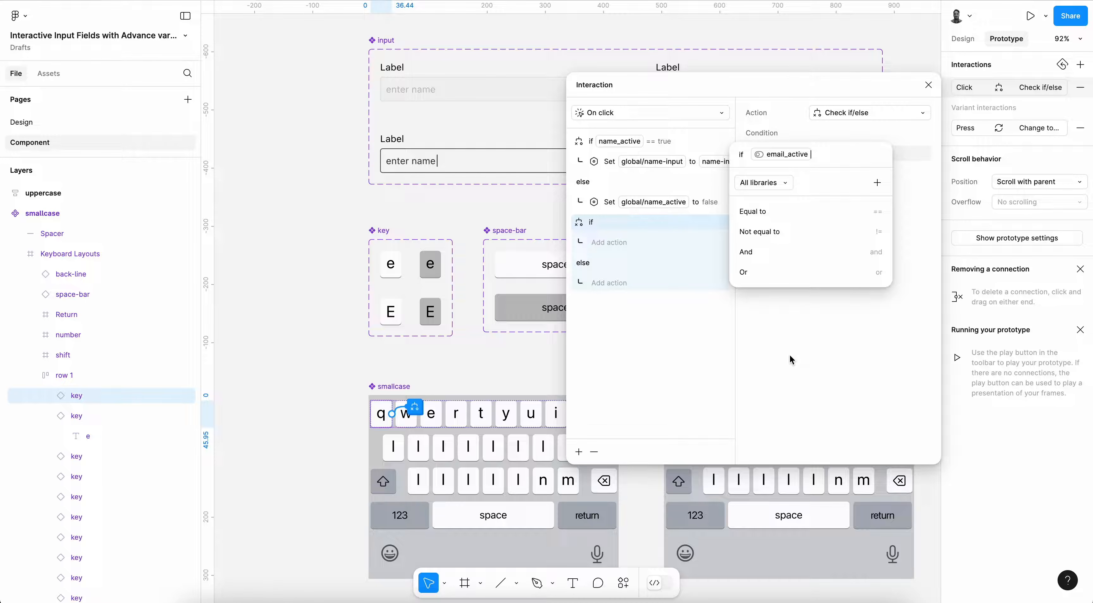
left_click(781, 215)
left_click(781, 216)
left_click(680, 334)
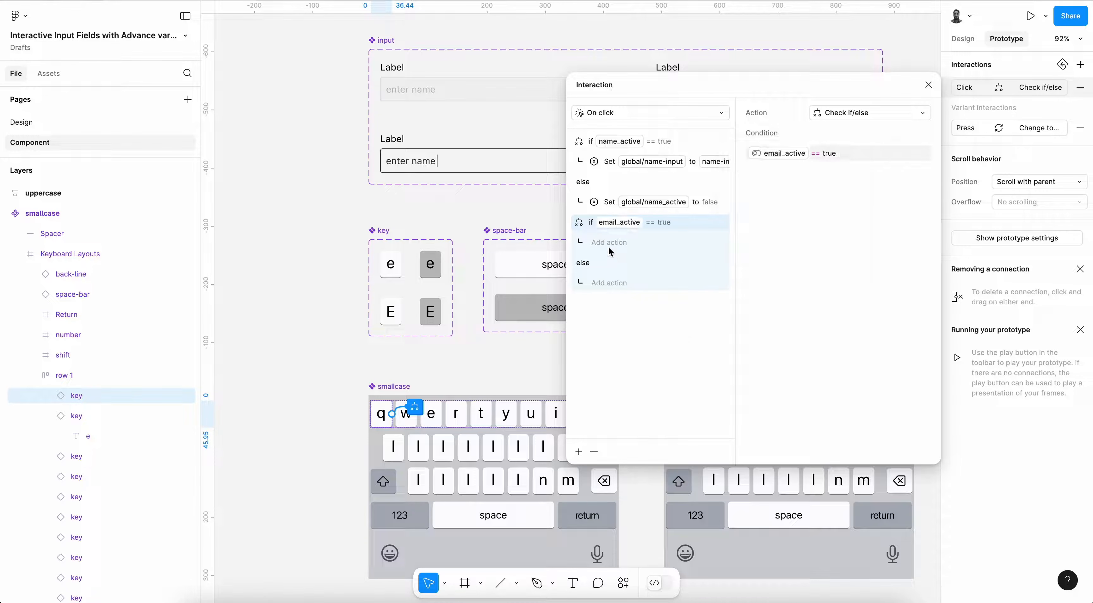
- Under the email_active condition, add a Set variable action that sets email-input to email-input + "q"
left_click(611, 242)
left_click(630, 407)
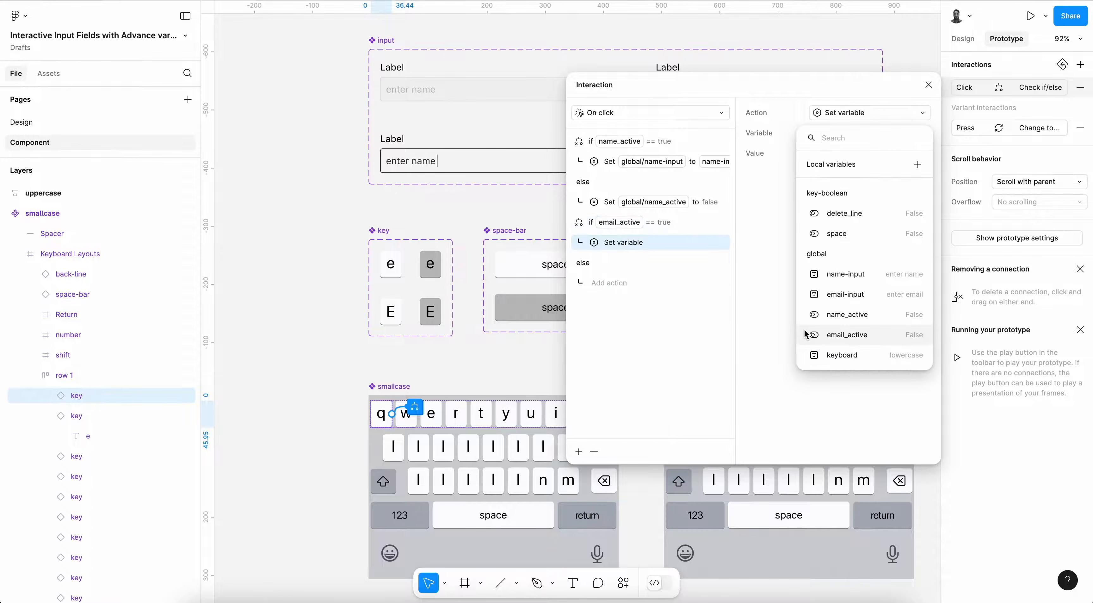
left_click(849, 292)
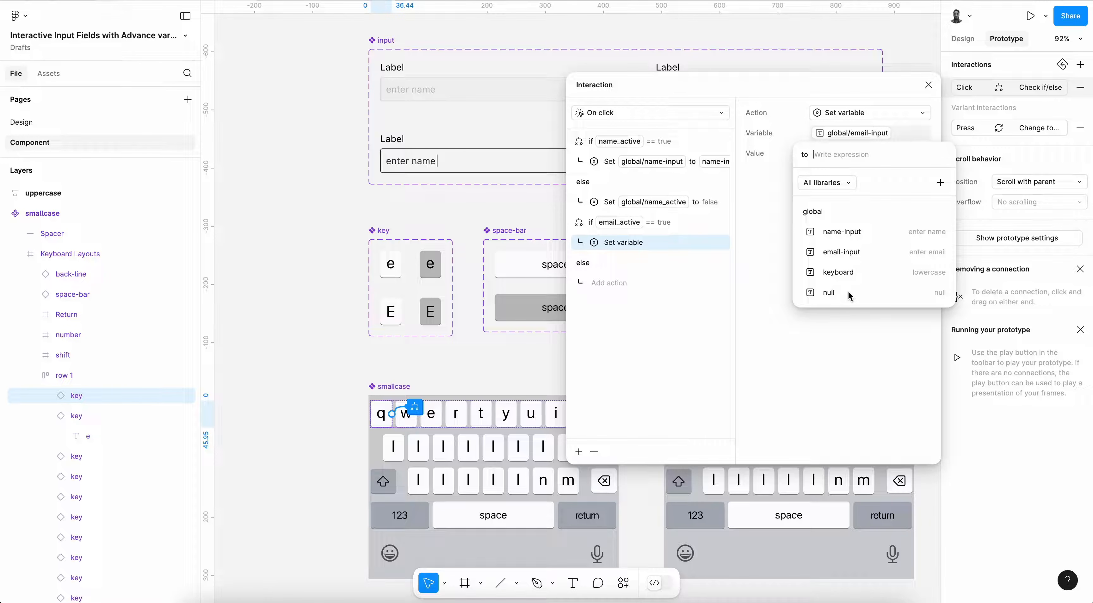
left_click(837, 254)
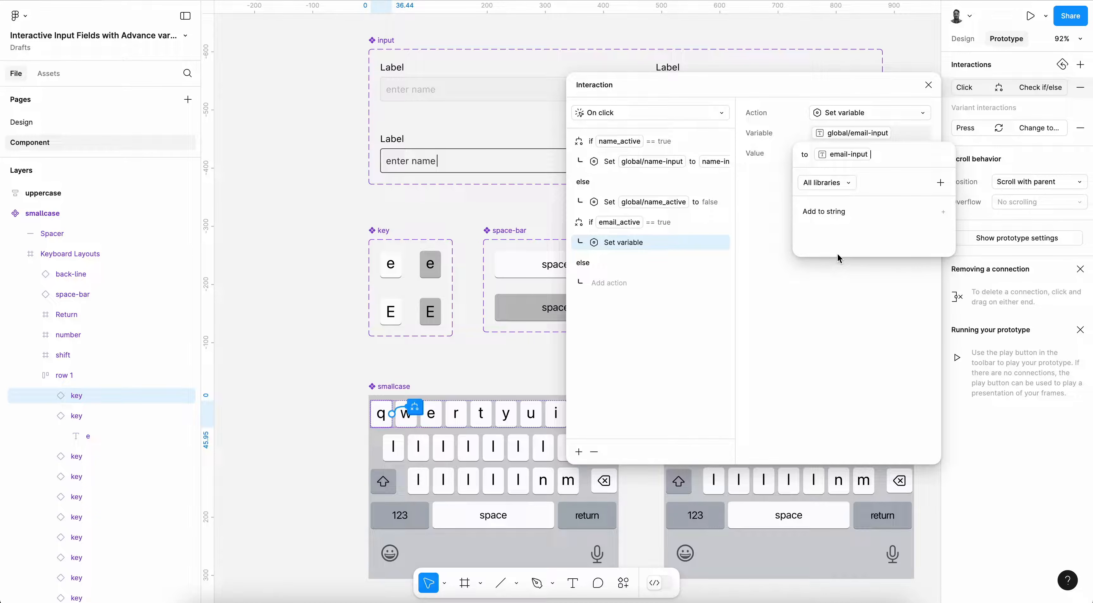
left_click(842, 210)
type("\"\"")
key("Left")
type("q")
key("Return")
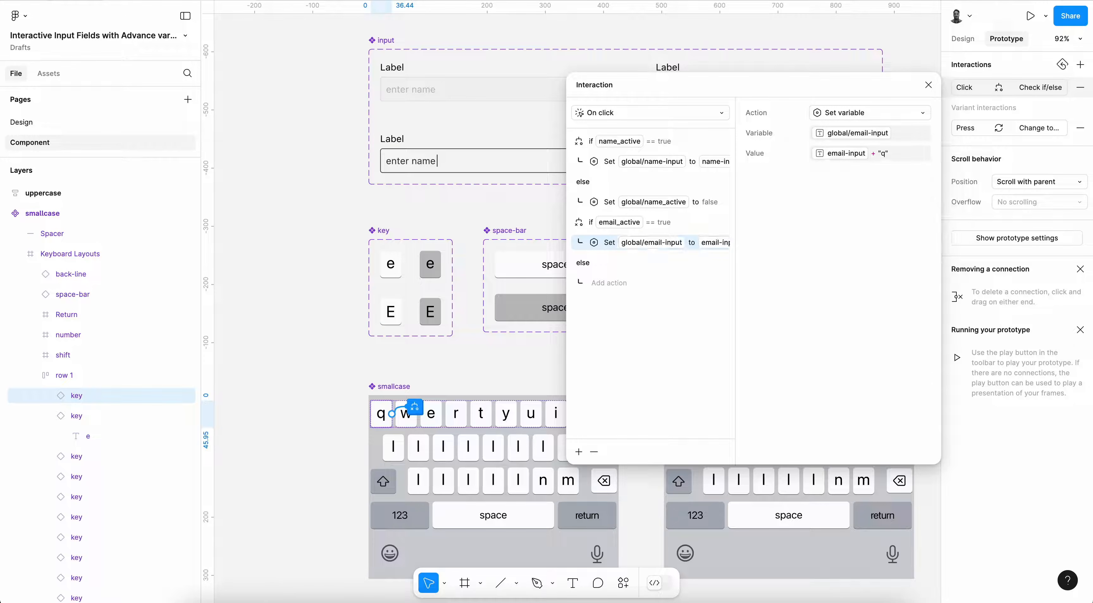
- Make the email check's else branch set email_active to false, and widen the Interaction dialog to show the full expressions
left_click(610, 282)
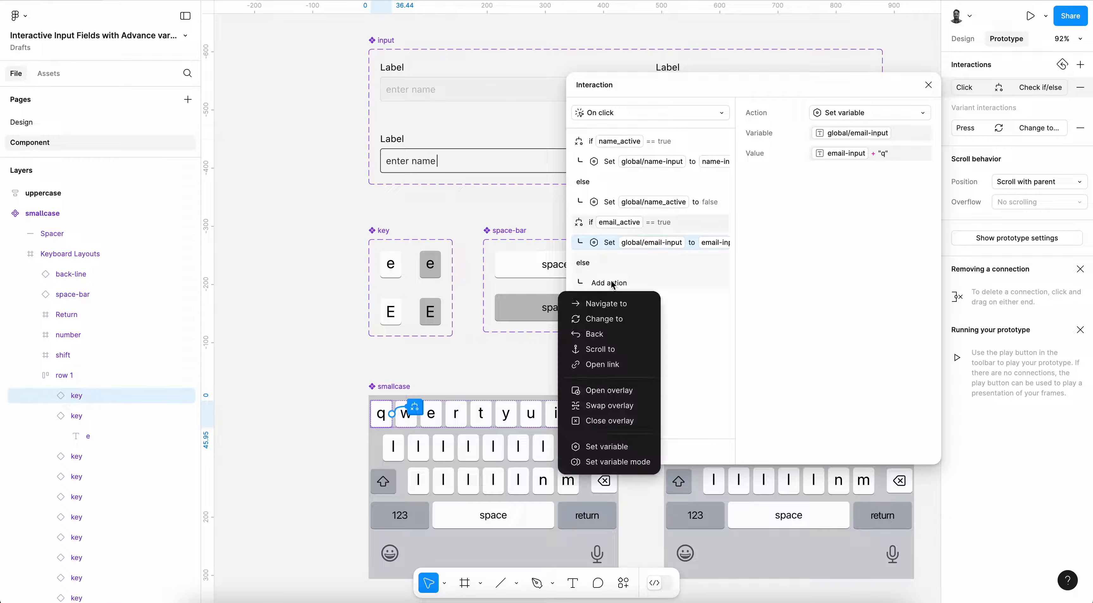
left_click(612, 448)
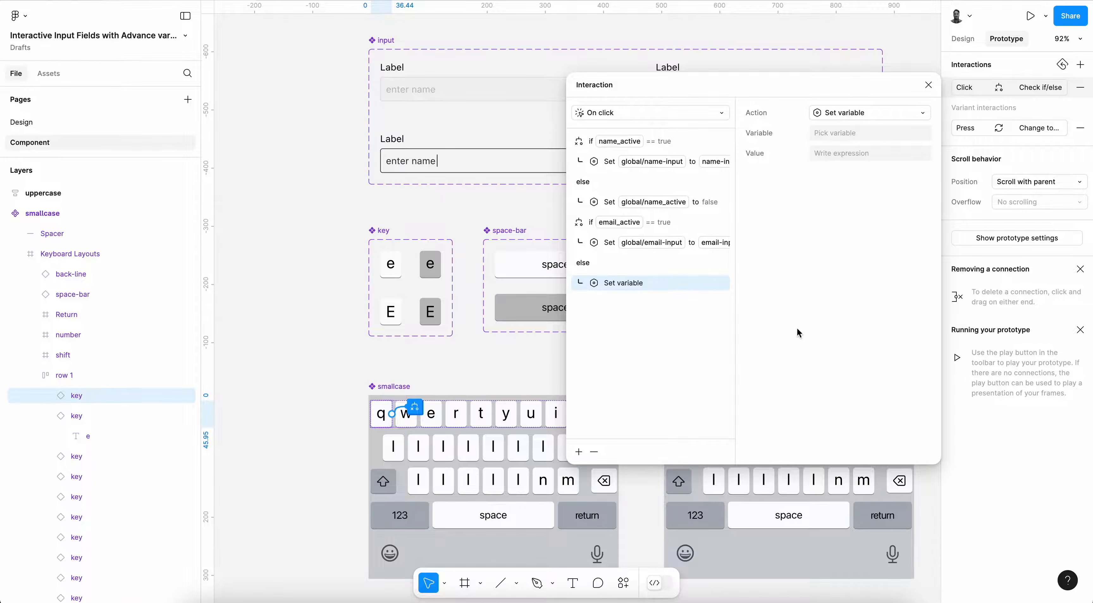
left_click(843, 135)
left_click(843, 336)
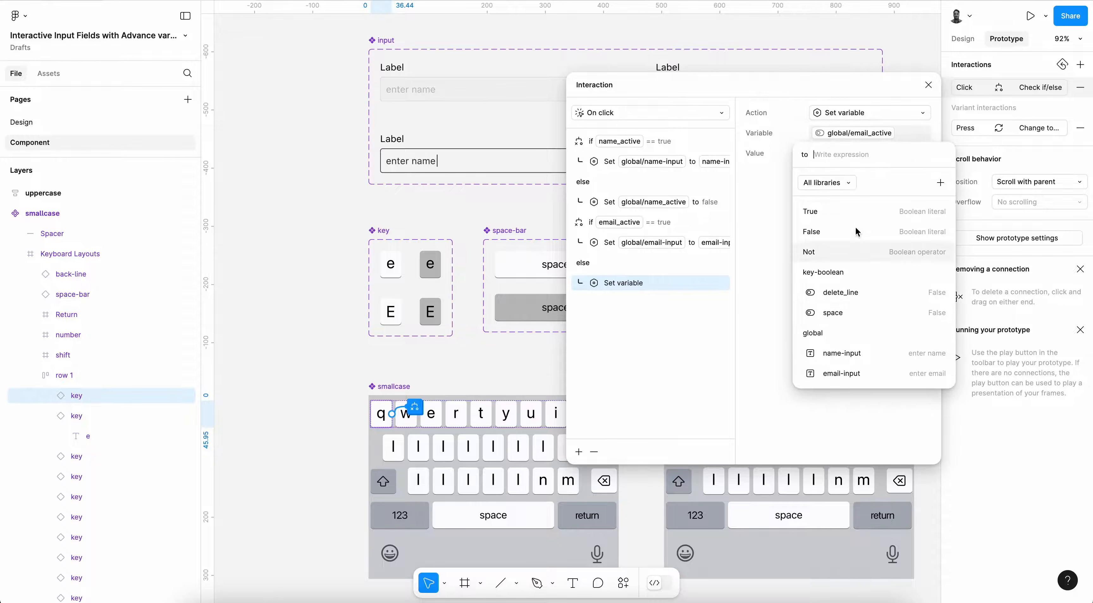
left_click(827, 231)
left_click(770, 246)
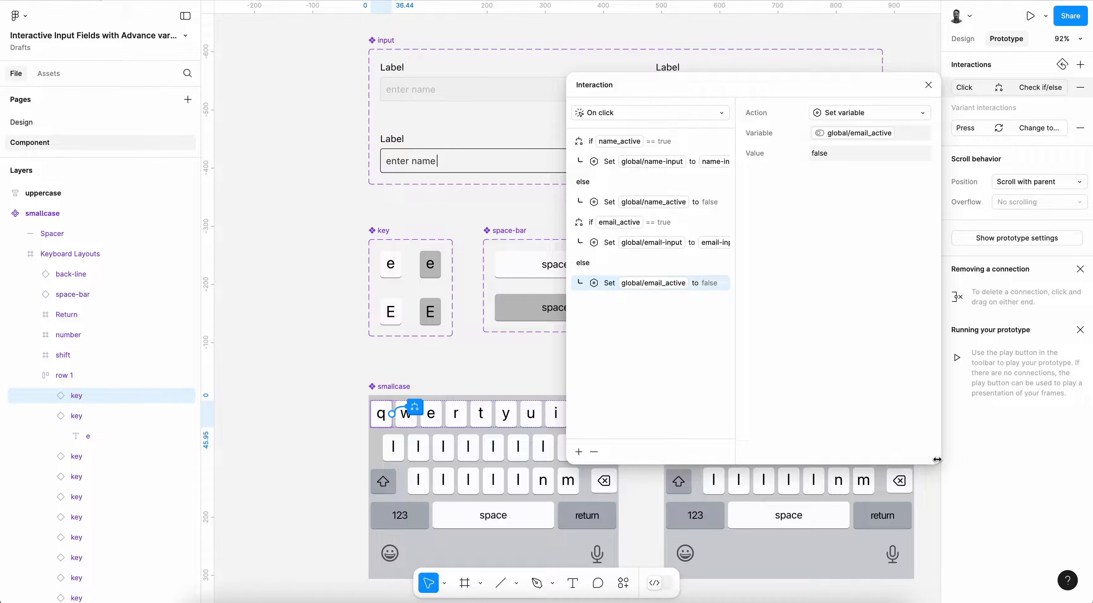
left_click_drag(937, 459, 1070, 462)
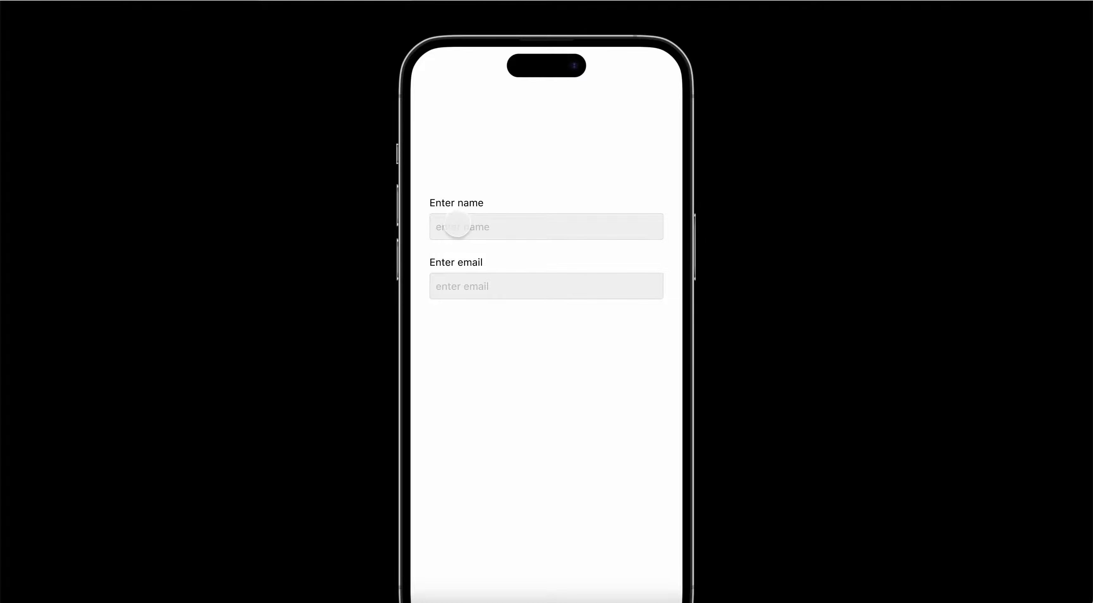
- In the prototype preview, activate Enter name, enter q seven times with the on-screen keyboard and dismiss the keyboard
left_click(457, 225)
left_click(424, 456)
left_click(424, 457)
left_click(425, 456)
left_click(425, 457)
left_click(425, 456)
left_click(425, 456)
left_click(425, 457)
left_click(567, 390)
left_click(546, 392)
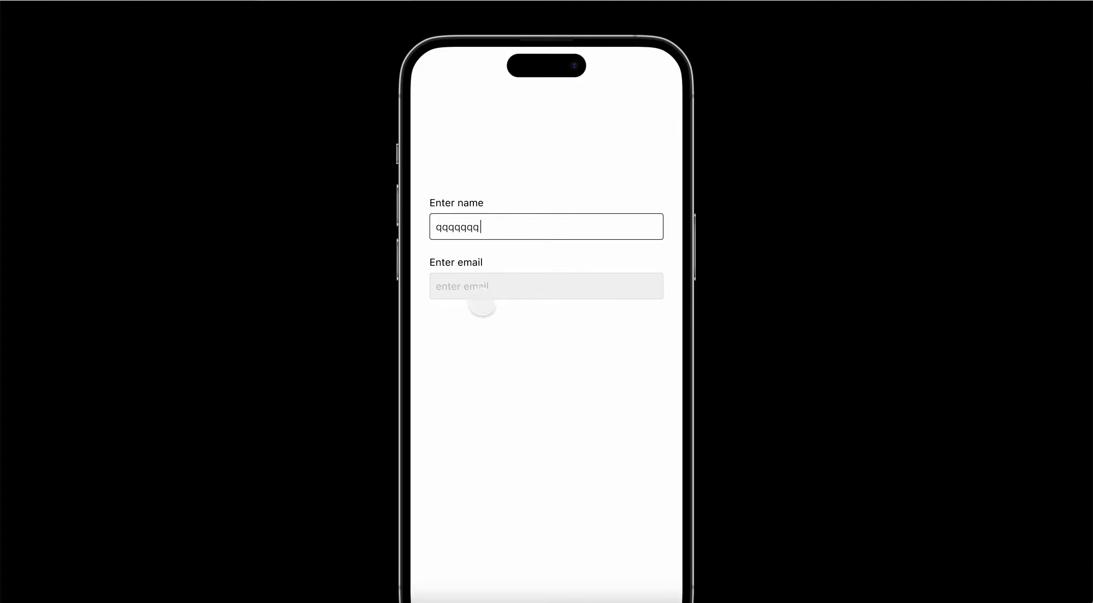
- Activate Enter email in the prototype and enter q four times with the on-screen keyboard
left_click(482, 303)
left_click(425, 457)
left_click(424, 457)
left_click(424, 457)
left_click(425, 457)
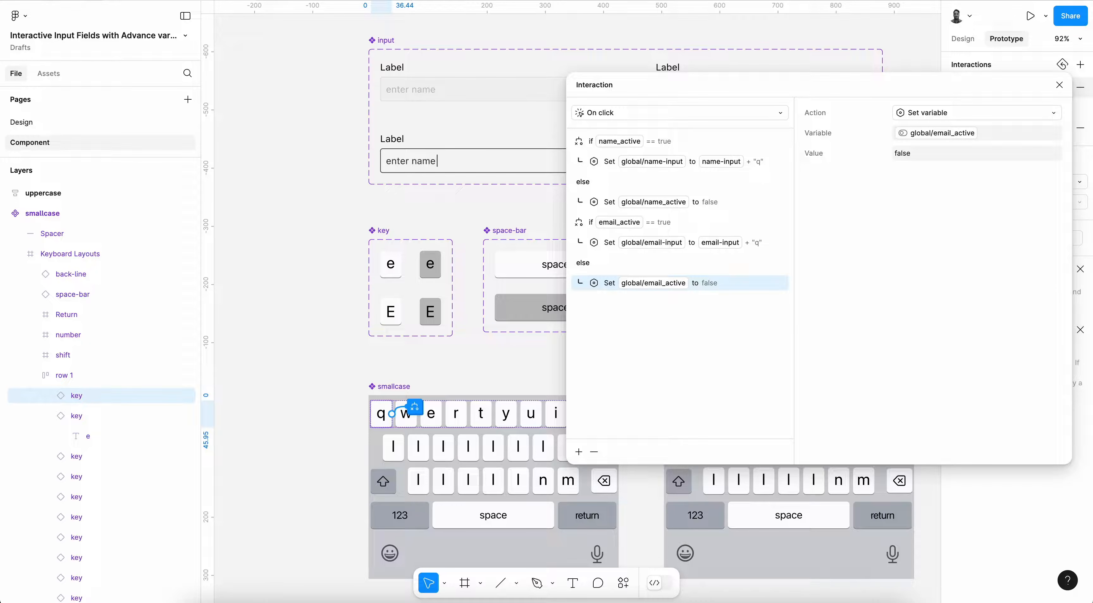
- Review the q key's email_active condition, close its interaction settings and go to the Design page
left_click(730, 222)
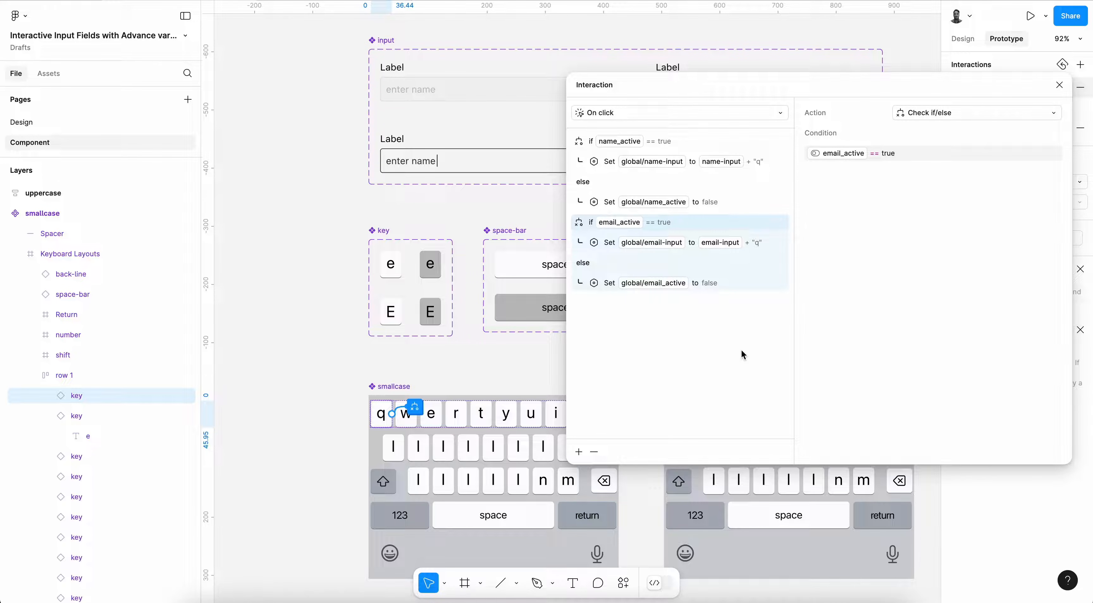
left_click(1060, 86)
left_click(33, 127)
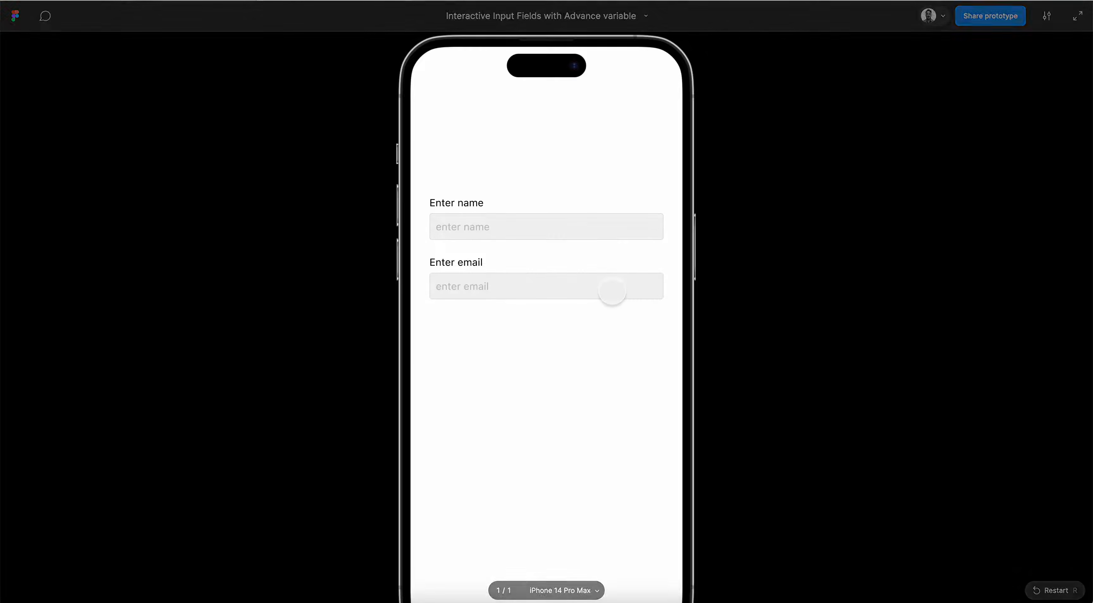
- Test the prototype again by entering qqqq into Enter name and activating the empty area outside the keyboard
left_click(517, 234)
type("qqqq")
left_click(474, 391)
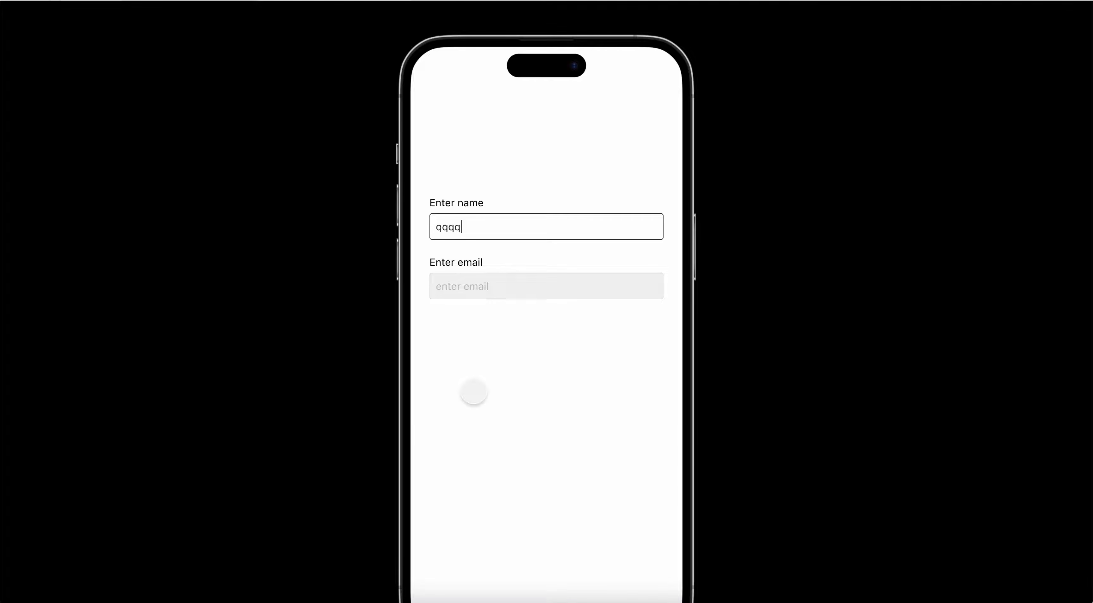
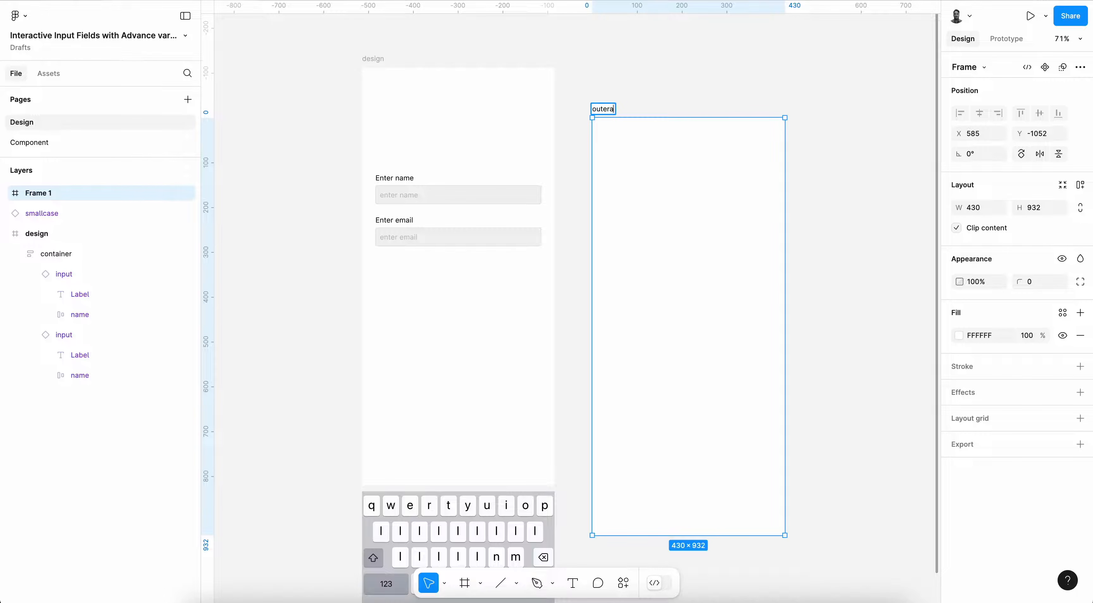
- Name the new 430 × 932 frame outerarea and place it over the design frame
key("Return")
key("ctrl+x")
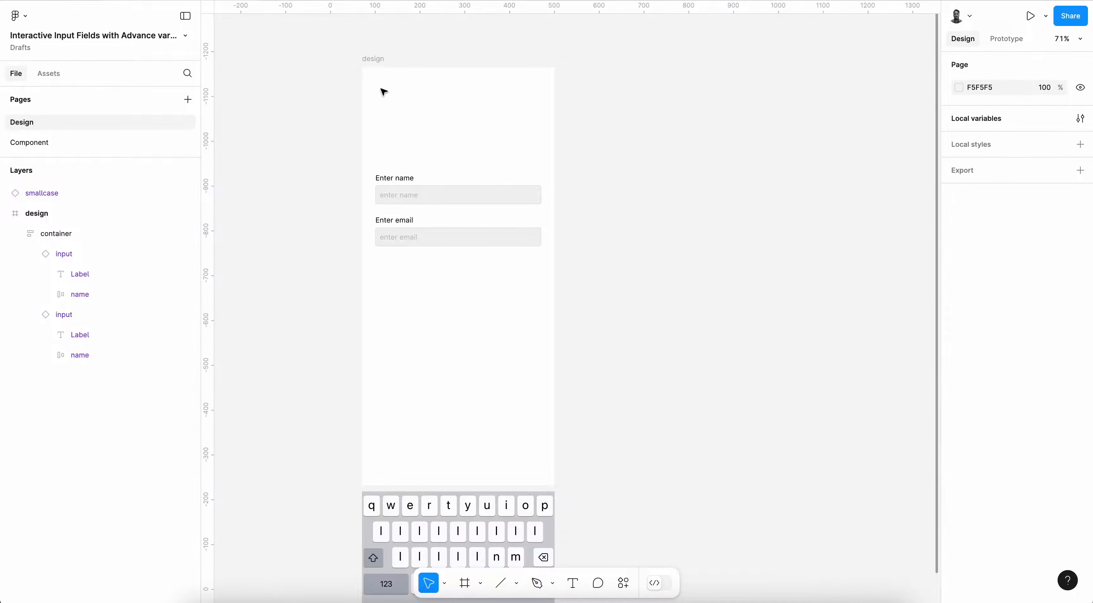
left_click(372, 59)
key("ctrl+v")
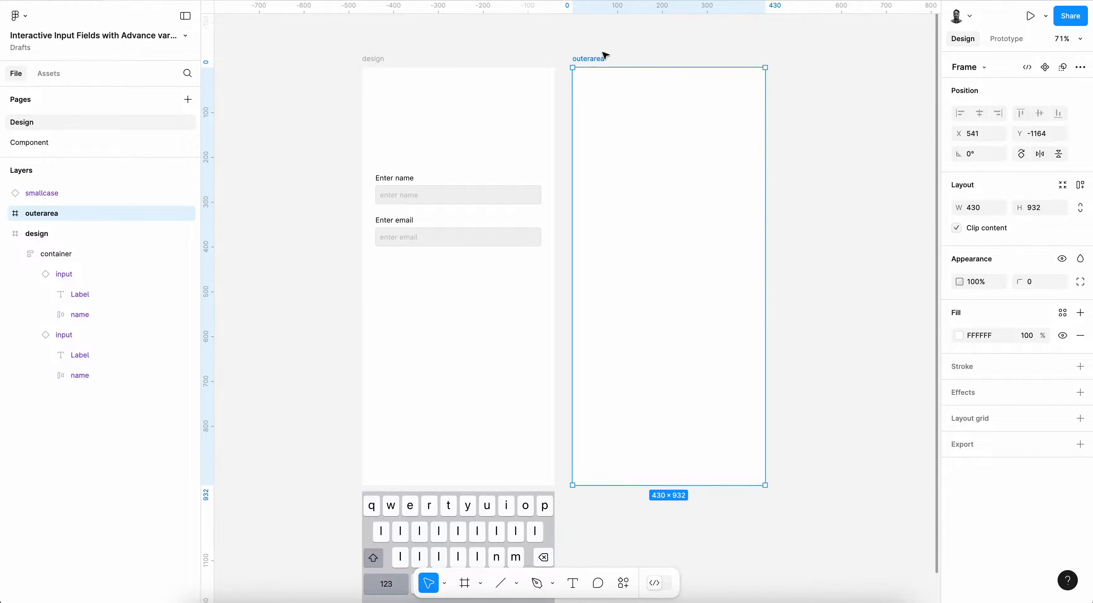
left_click_drag(602, 60, 390, 65)
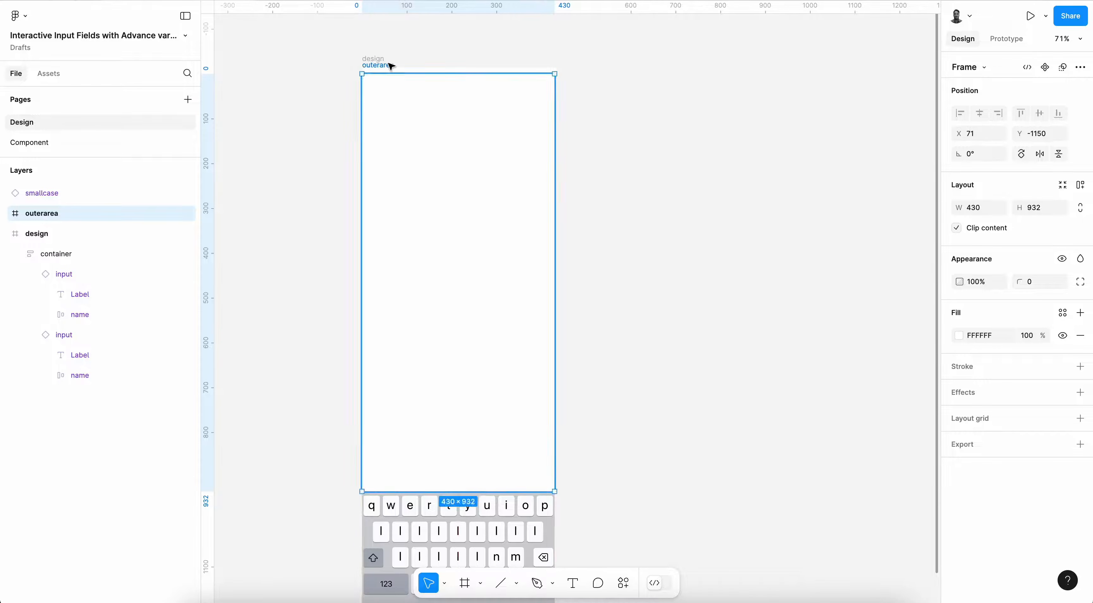
- Nest outerarea inside the design frame behind container and align it to the frame's top edge
left_click(15, 253)
left_click_drag(15, 215, 48, 260)
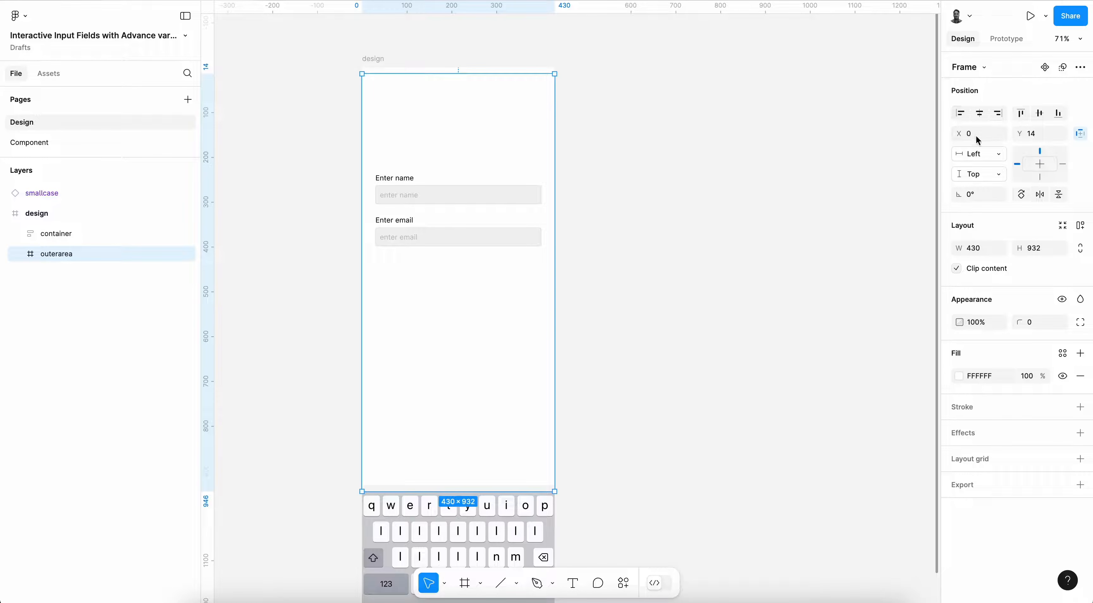
left_click(1021, 113)
double_click(54, 251)
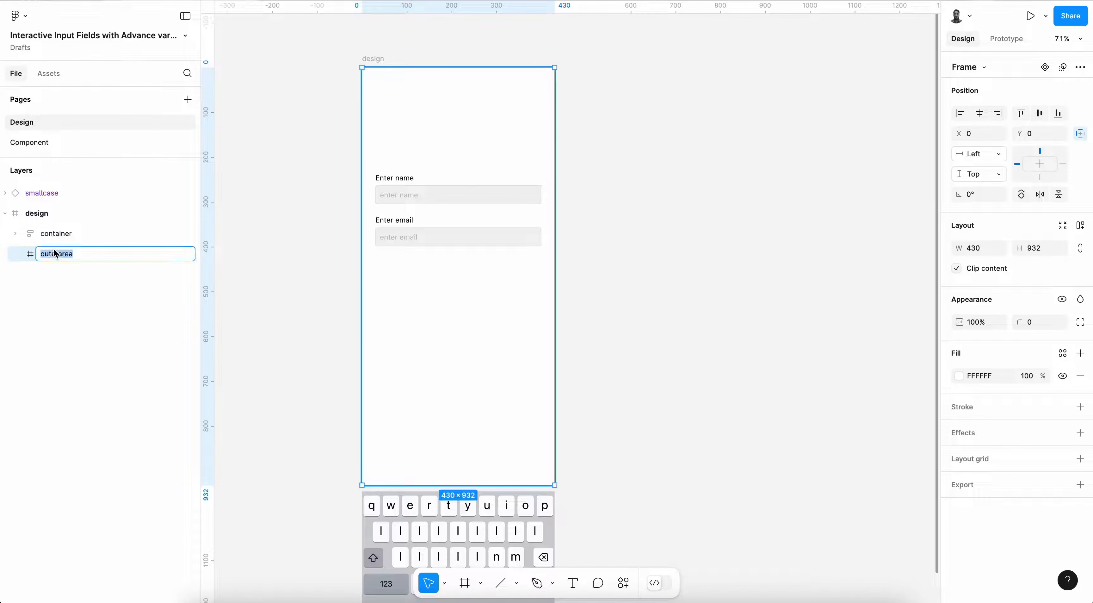
key("Escape")
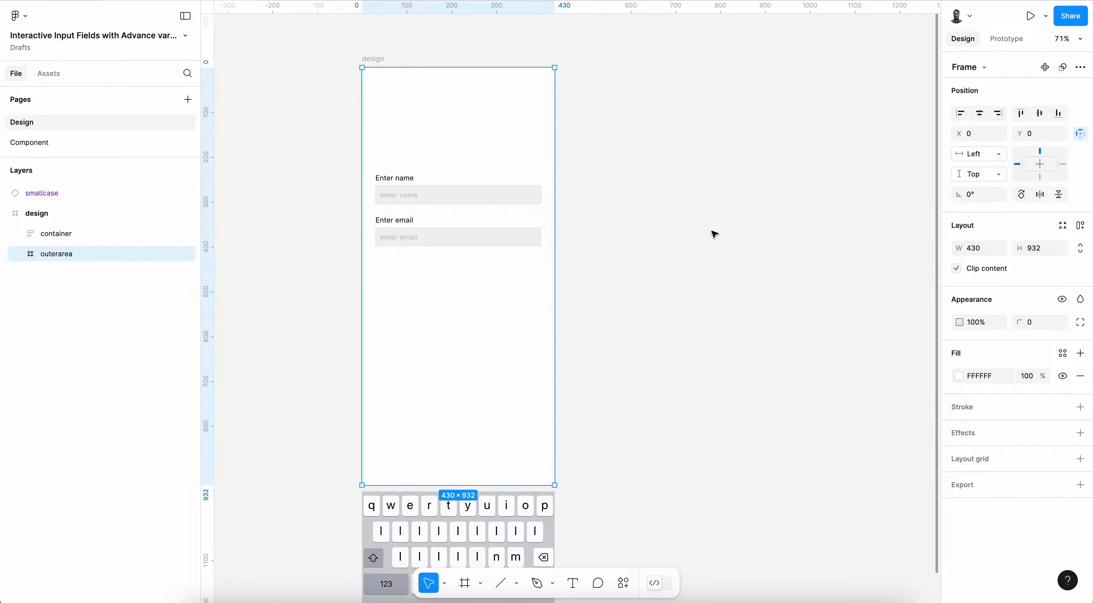
- Add an On tap interaction to outerarea with a Check if/else condition of name_active == true
left_click(1010, 39)
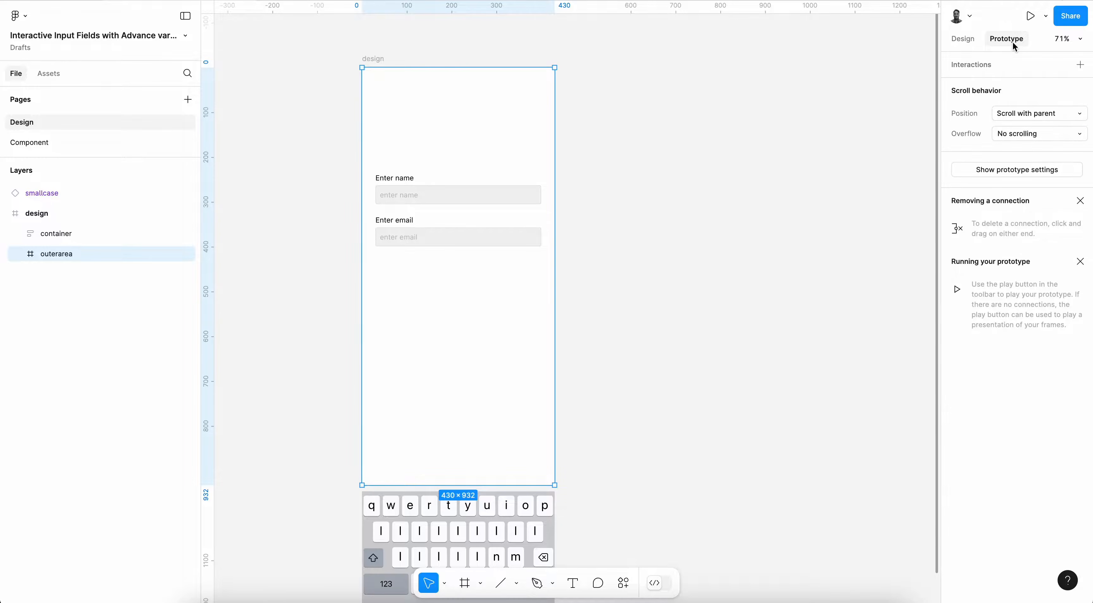
left_click(1081, 65)
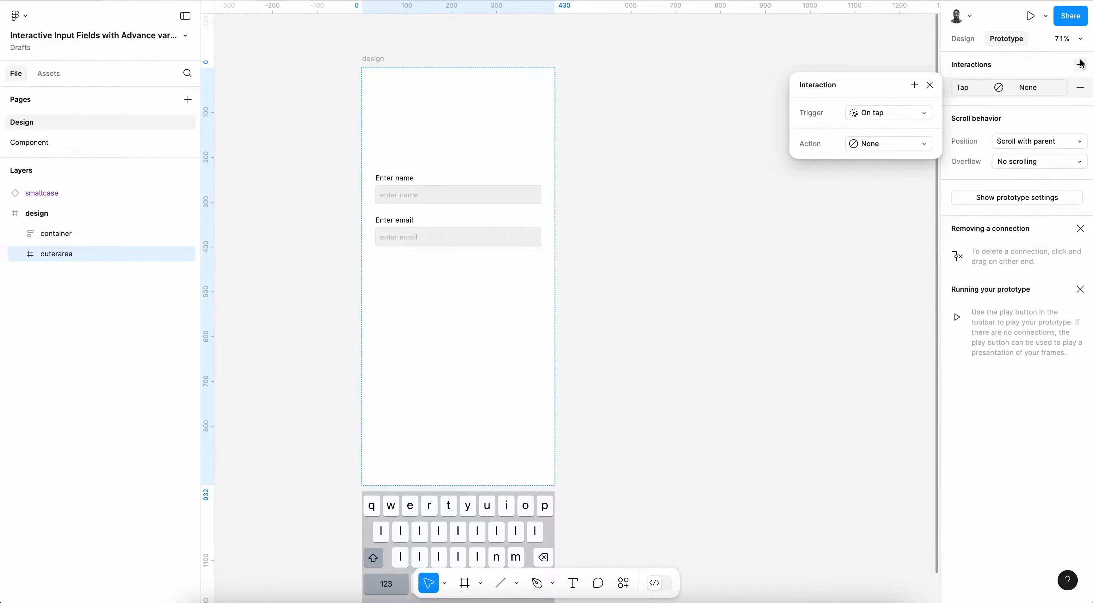
left_click(887, 113)
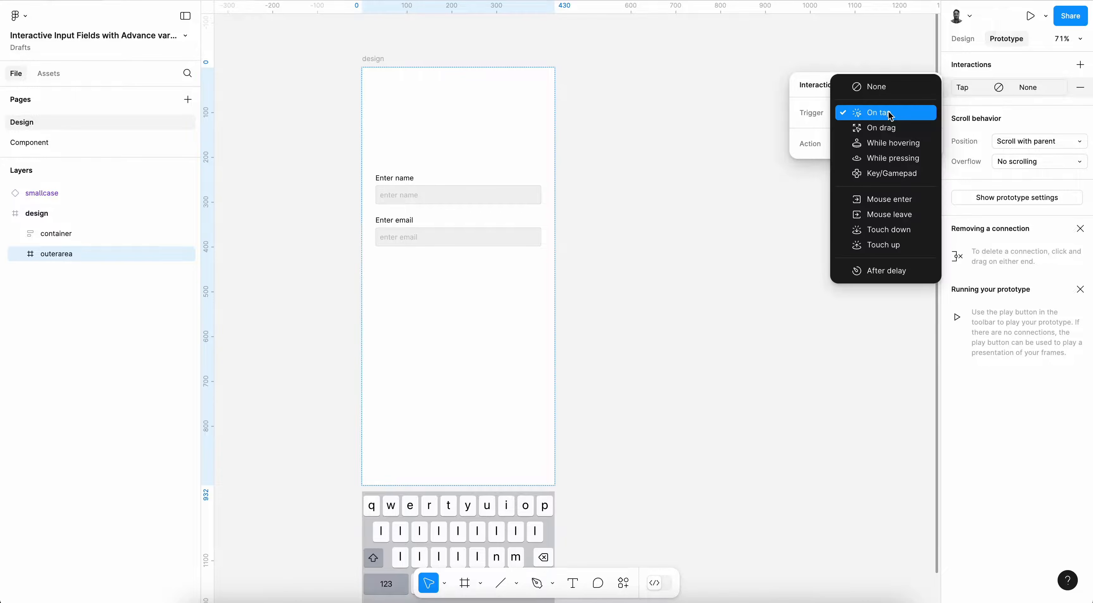
left_click(820, 157)
left_click(878, 146)
left_click(896, 343)
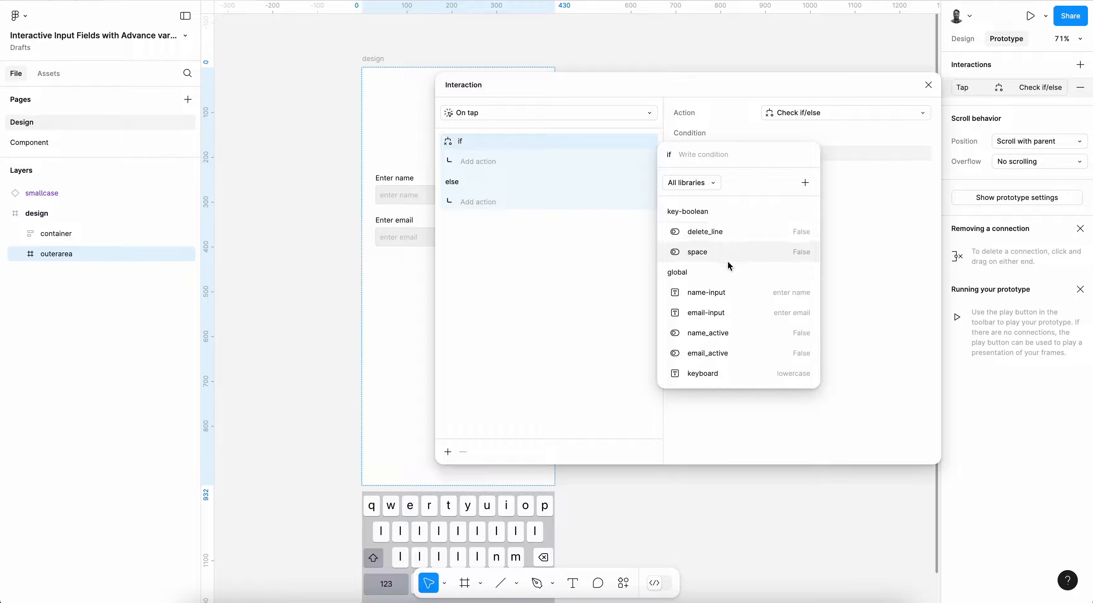
left_click(721, 336)
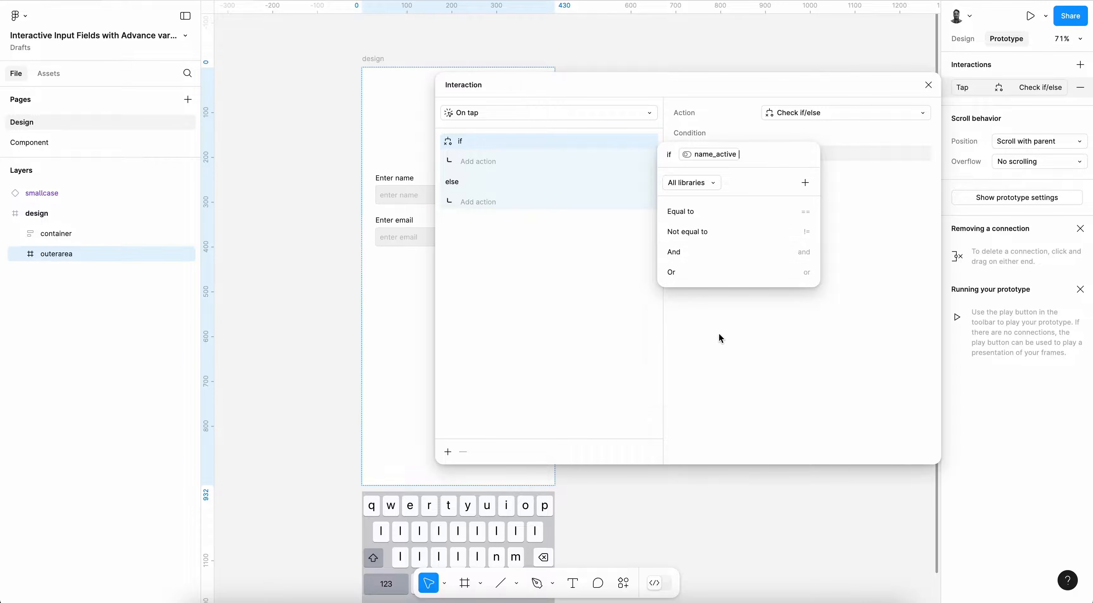
left_click(703, 214)
left_click(690, 212)
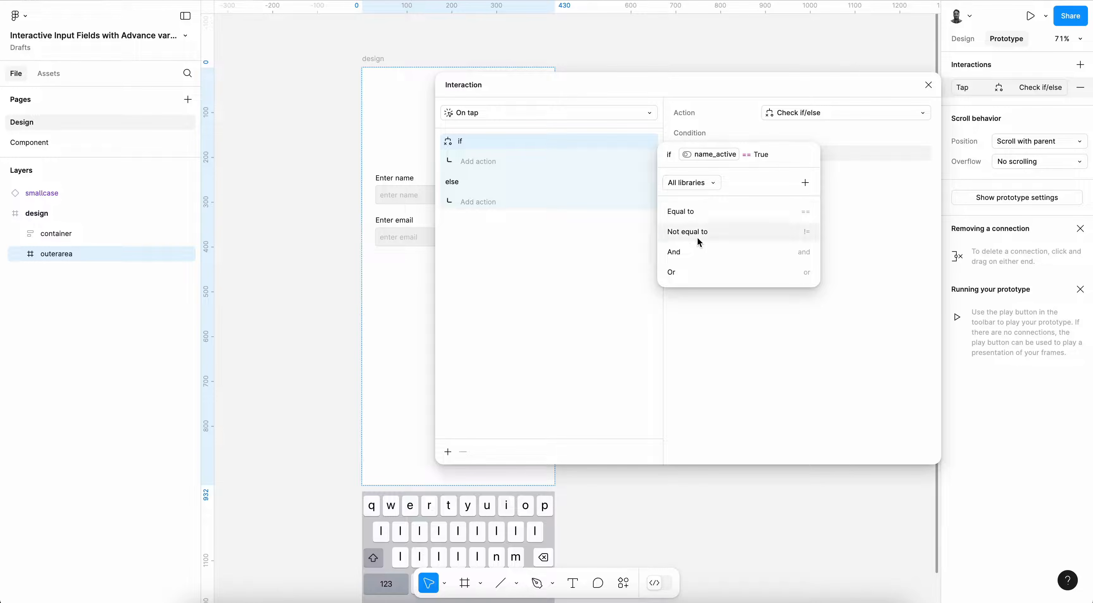
left_click(553, 224)
- Under the name_active condition, add a Set variable action that sets name_active to false
left_click(485, 162)
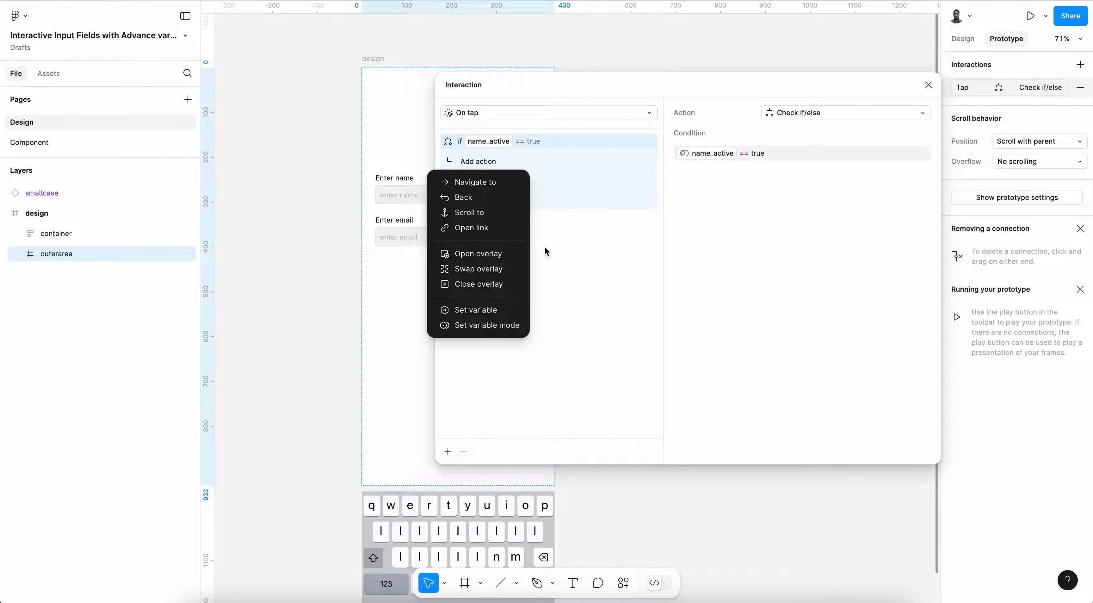
left_click(509, 313)
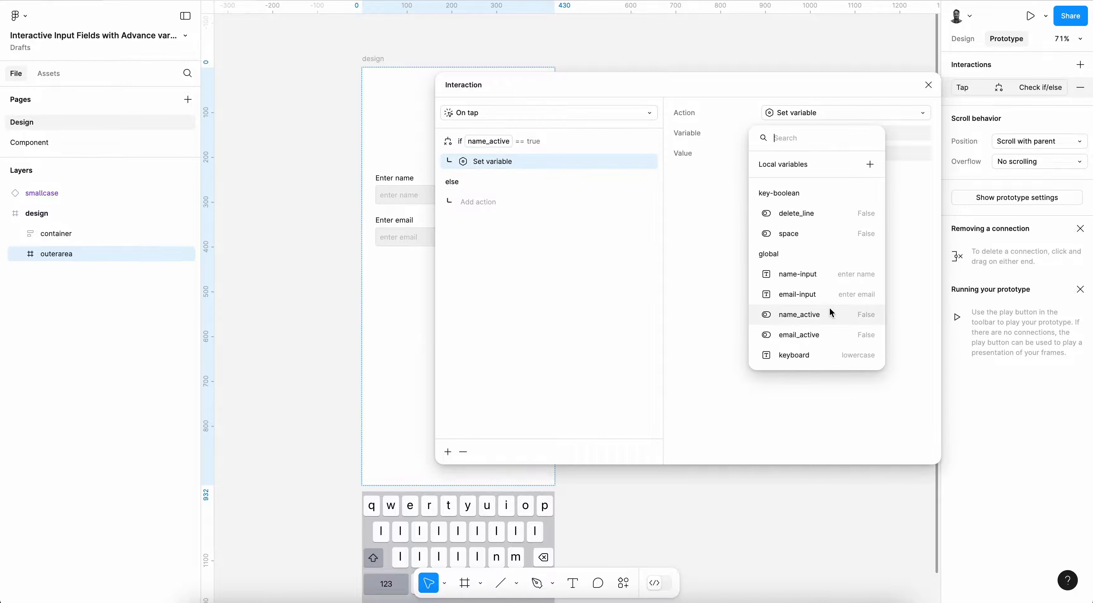
left_click(818, 276)
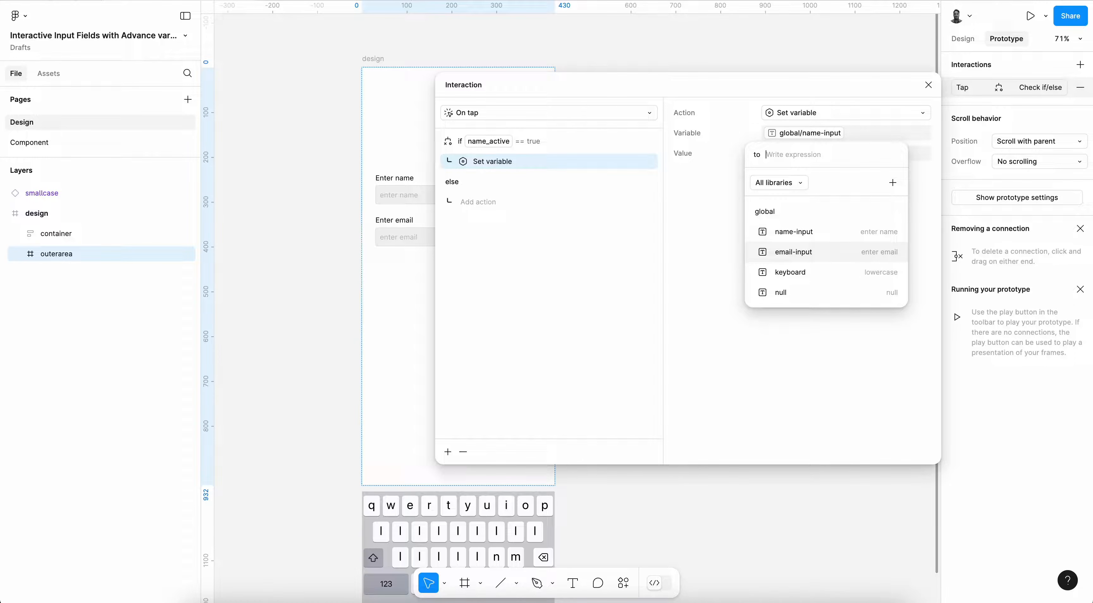
left_click(553, 149)
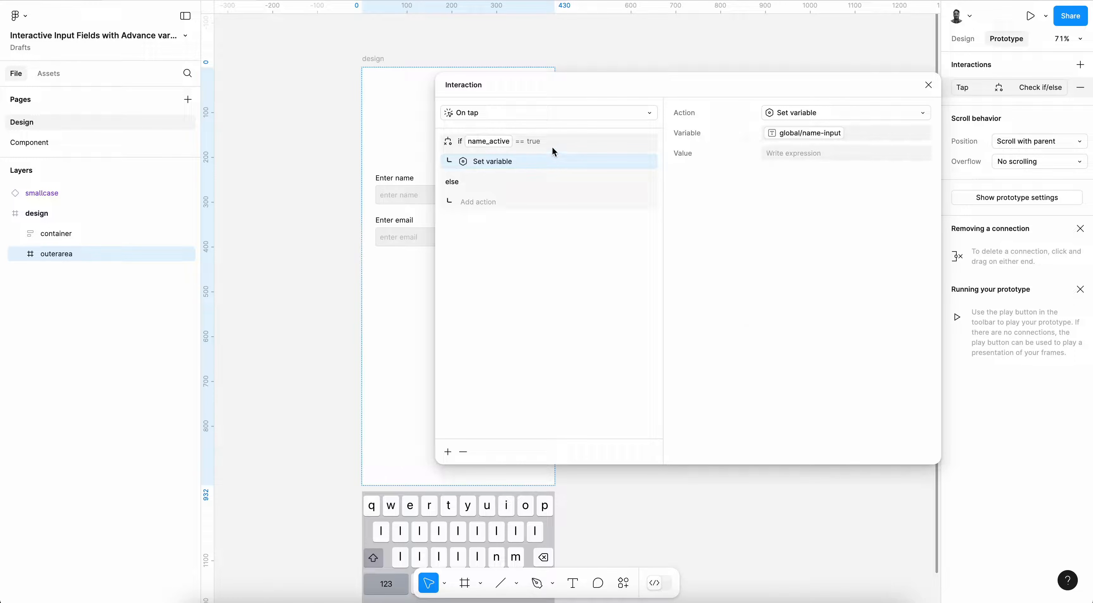
left_click(815, 132)
left_click(805, 314)
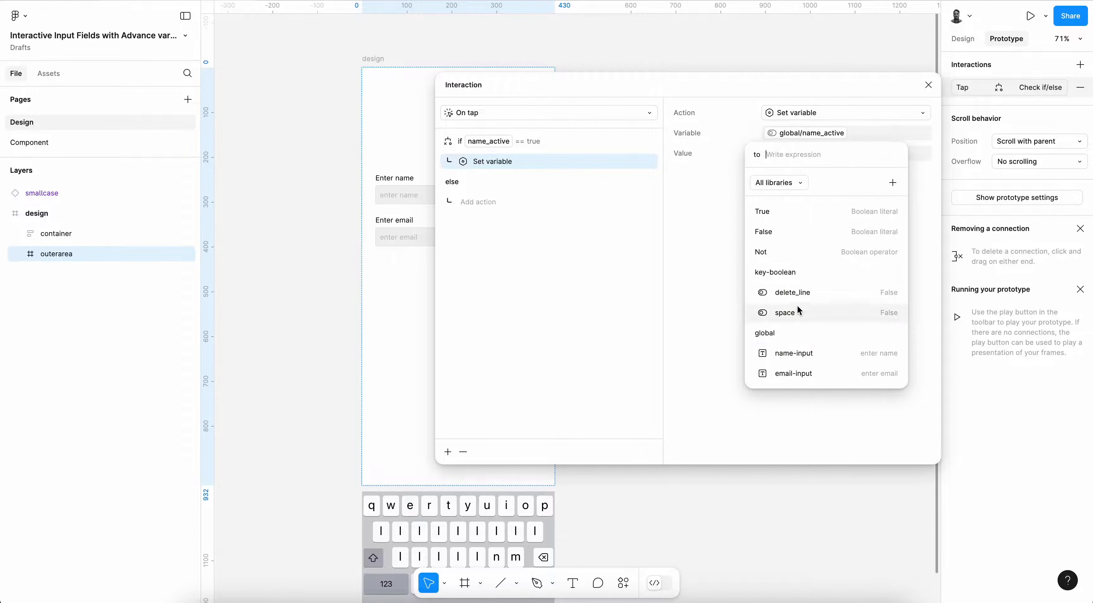
left_click(768, 232)
left_click(717, 226)
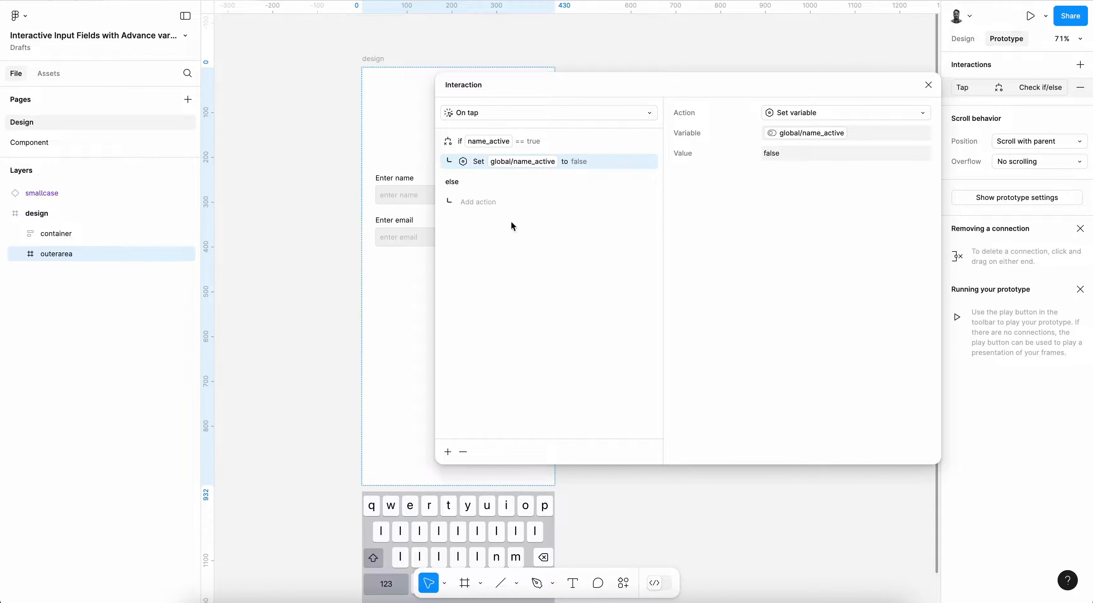
- Add a second Check if/else to outerarea's tap interaction with the condition email_active == true
left_click(553, 143)
left_click(446, 453)
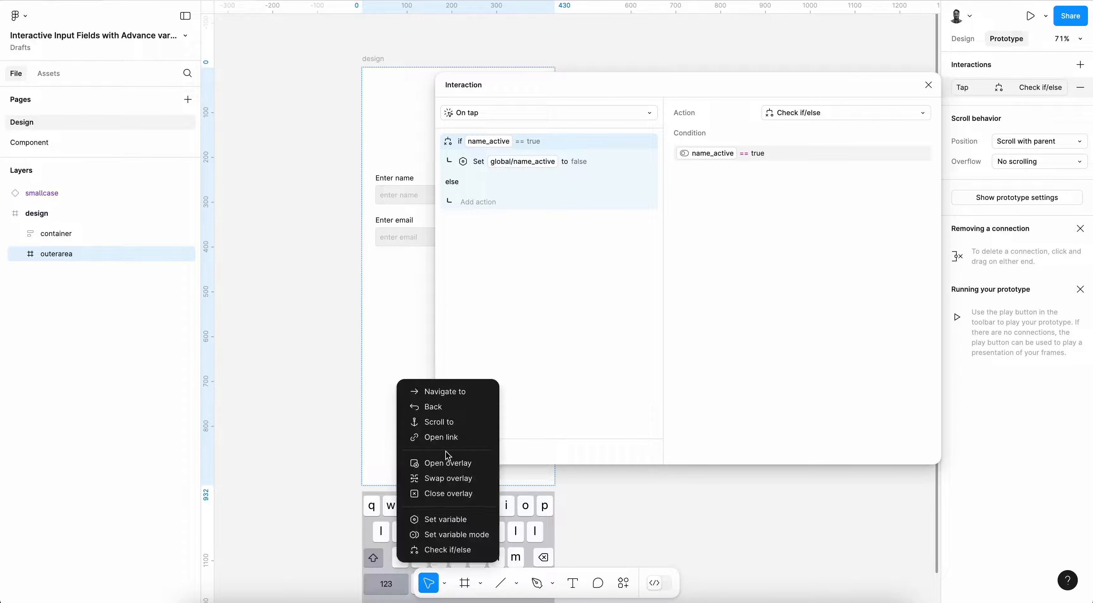
left_click(461, 551)
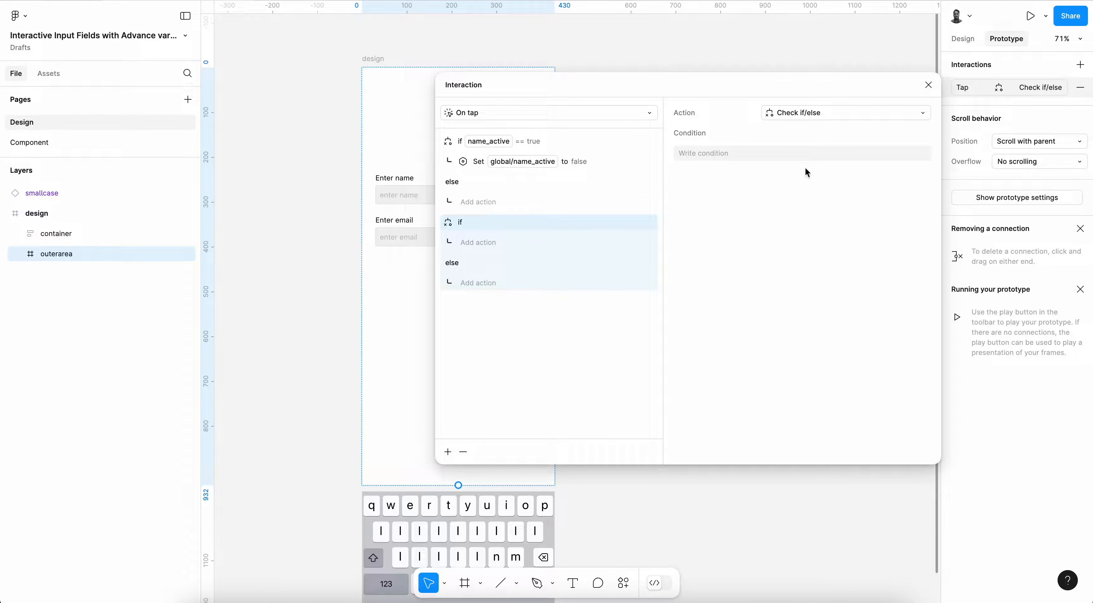
left_click(716, 158)
left_click(726, 355)
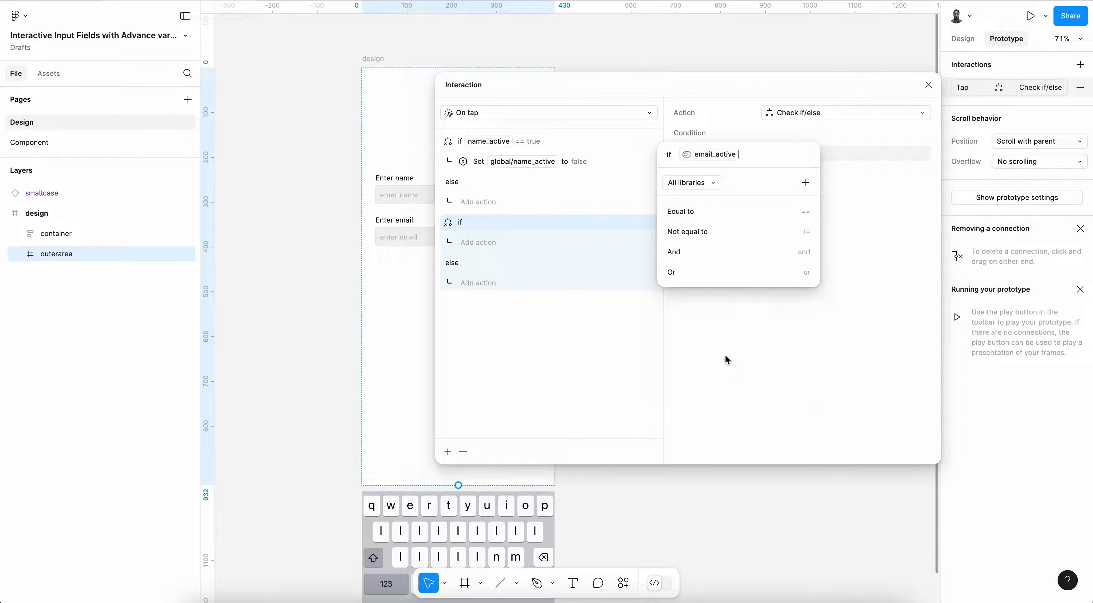
left_click(704, 207)
left_click(704, 207)
left_click(491, 227)
- Under the email_active condition, add a Set variable action that sets email_active to false
left_click(479, 243)
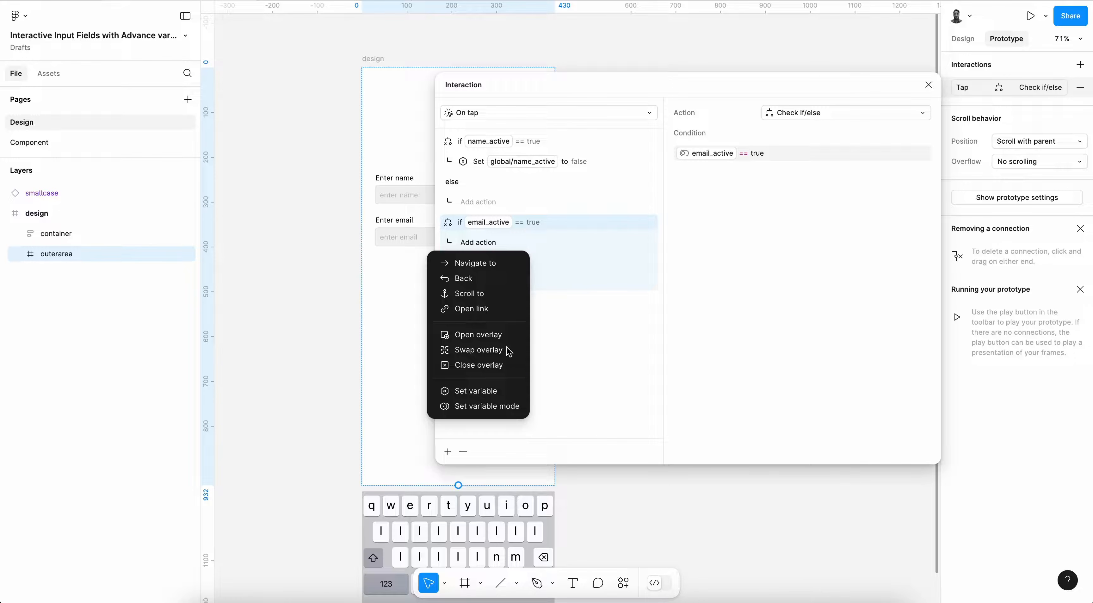
left_click(481, 395)
left_click(807, 334)
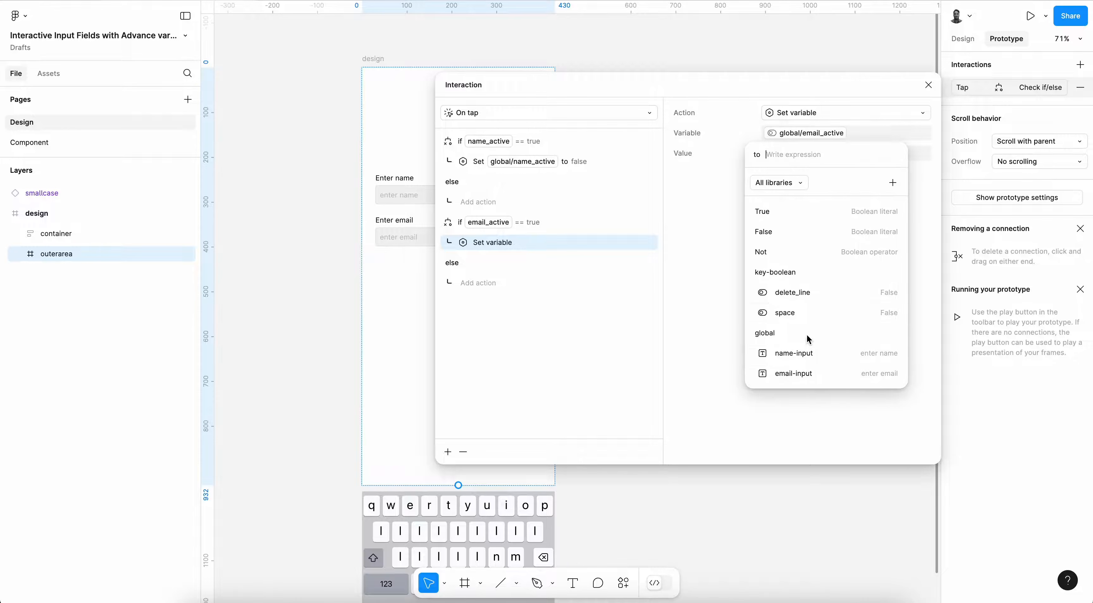
left_click(766, 232)
left_click(707, 247)
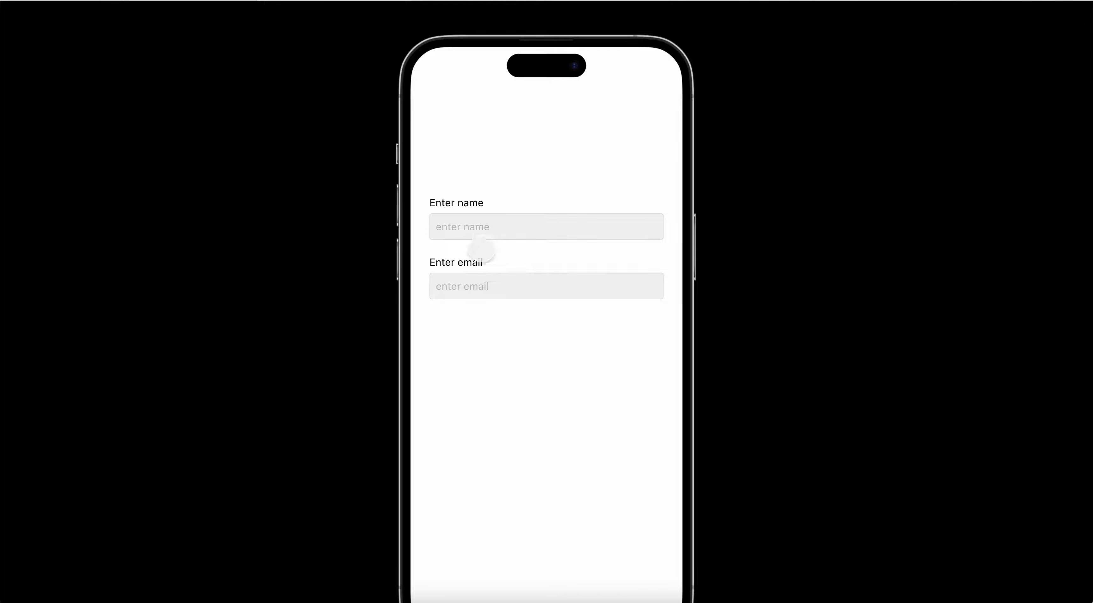
- In the prototype preview, enter qqq into Enter name with the on-screen keyboard, dismiss the keyboard and tap the empty outer area
left_click(469, 227)
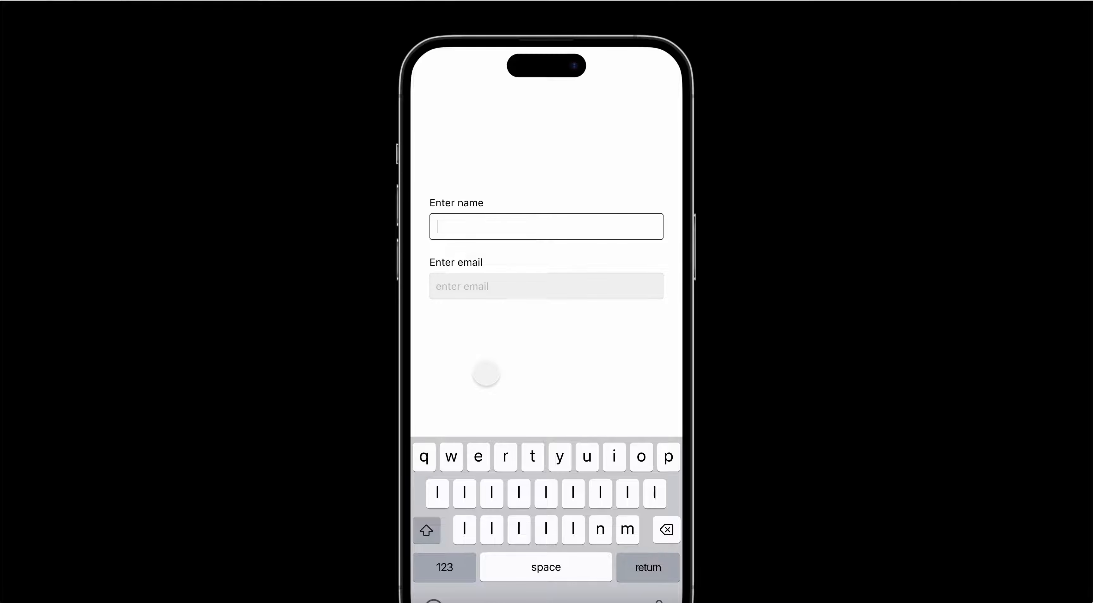
left_click(424, 457)
left_click(424, 457)
left_click(424, 457)
left_click(528, 372)
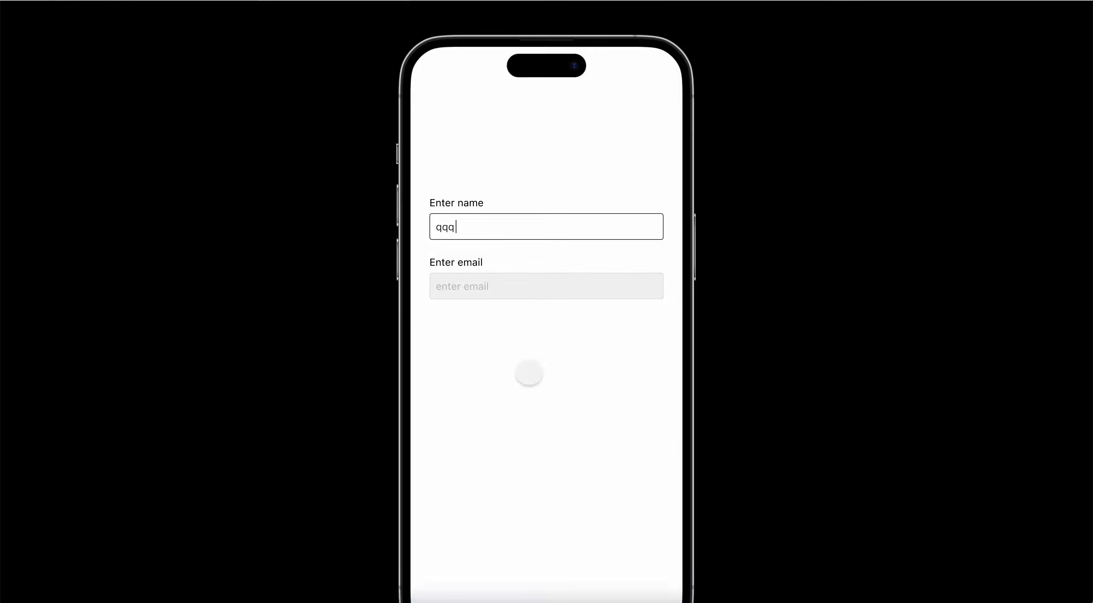
left_click(562, 365)
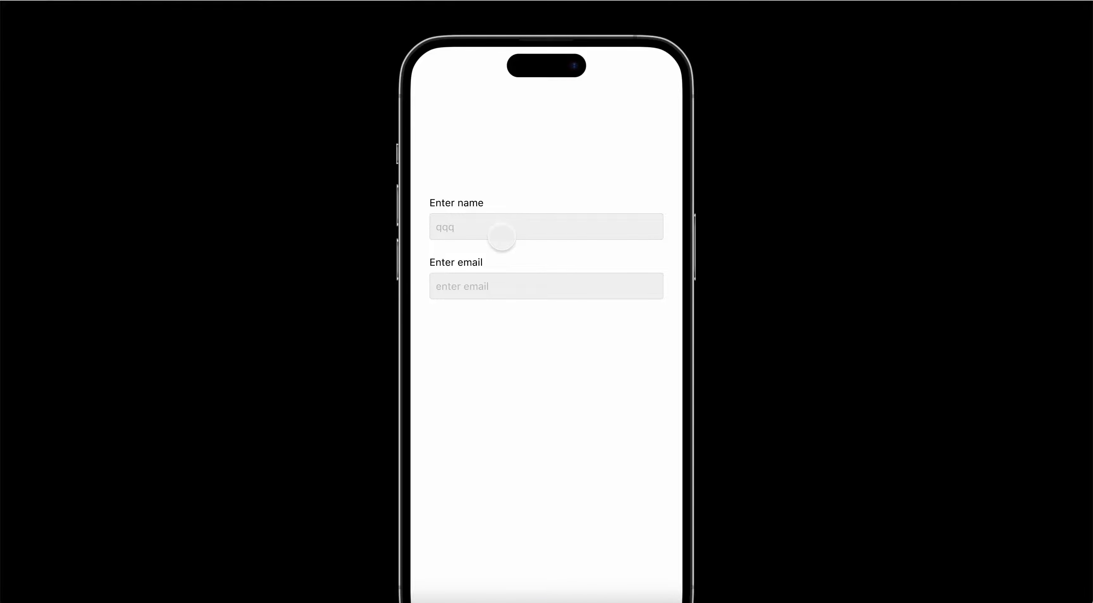
- Enter qqqq into Enter email with the on-screen keyboard and tap the empty outer area
left_click(484, 289)
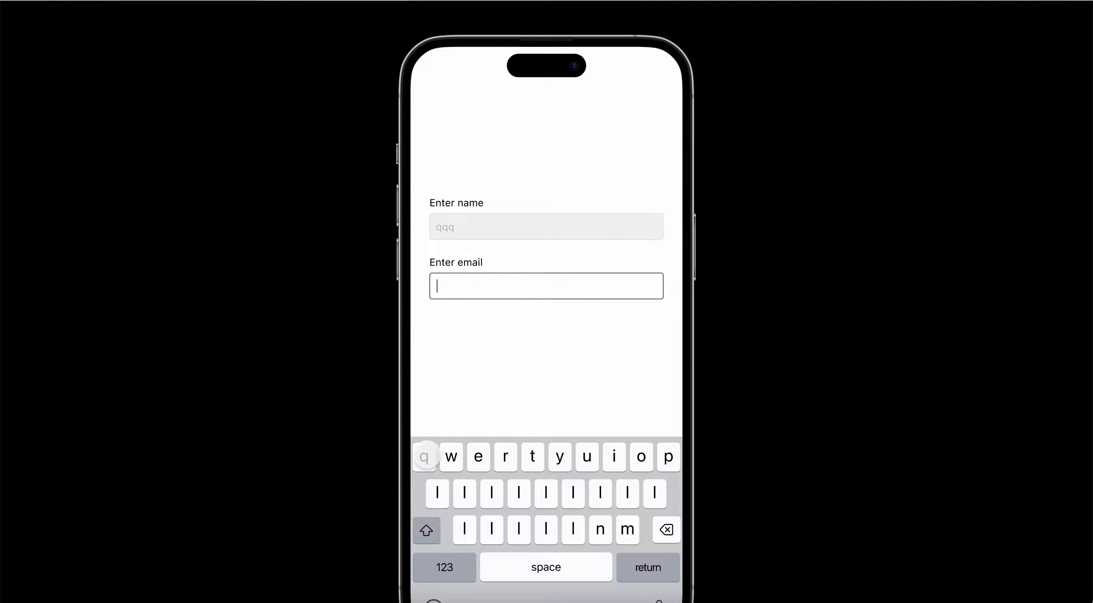
left_click(425, 456)
left_click(424, 456)
type("qq")
left_click(561, 382)
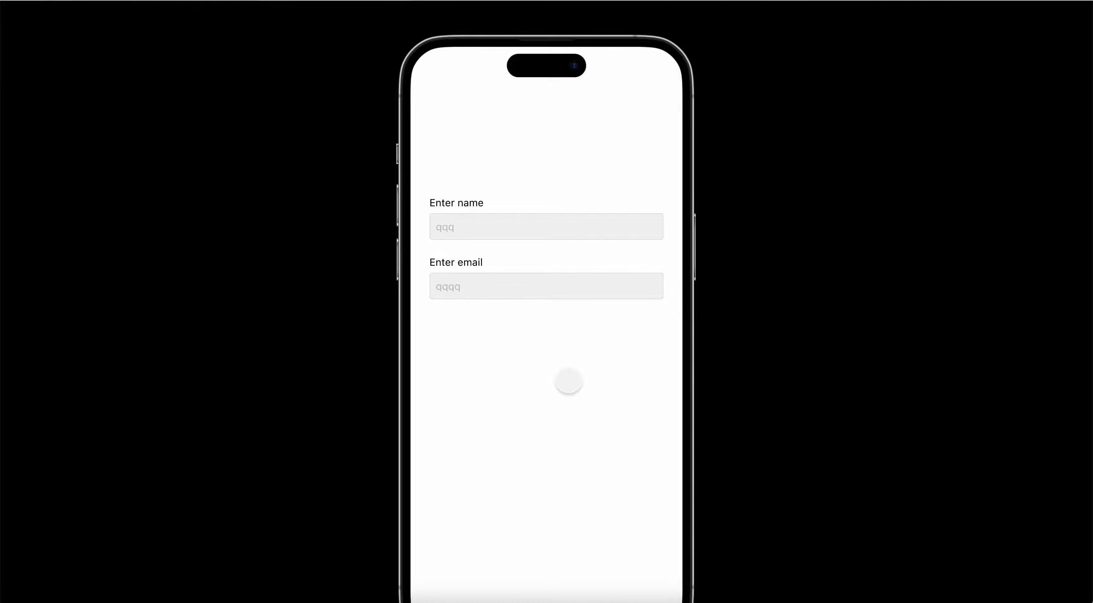
- Restart the prototype, activate Enter name and tap the empty area above the fields
key("r")
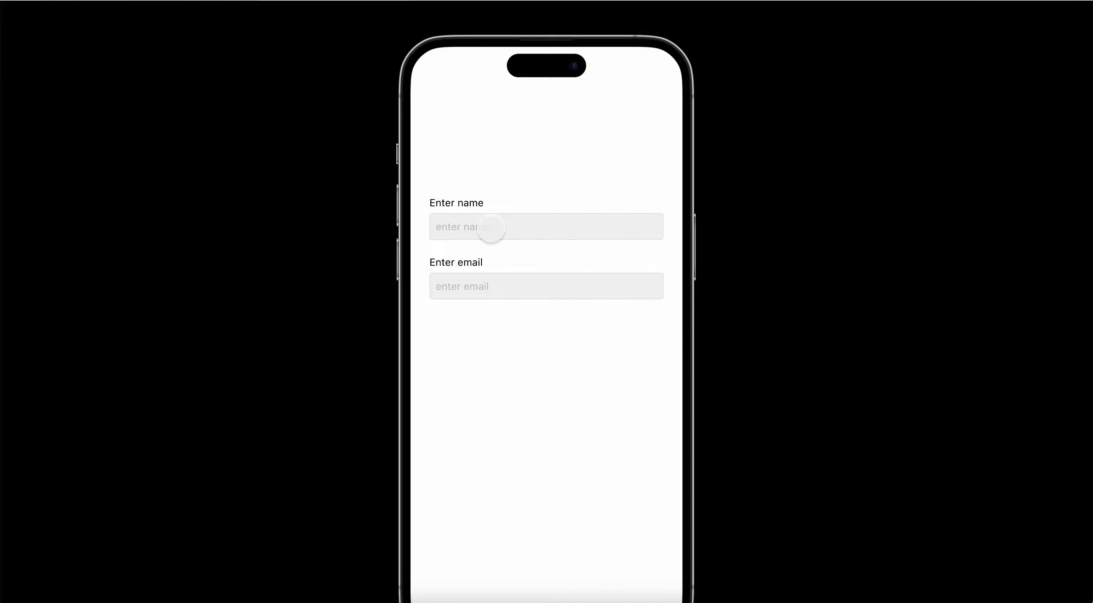
left_click(491, 228)
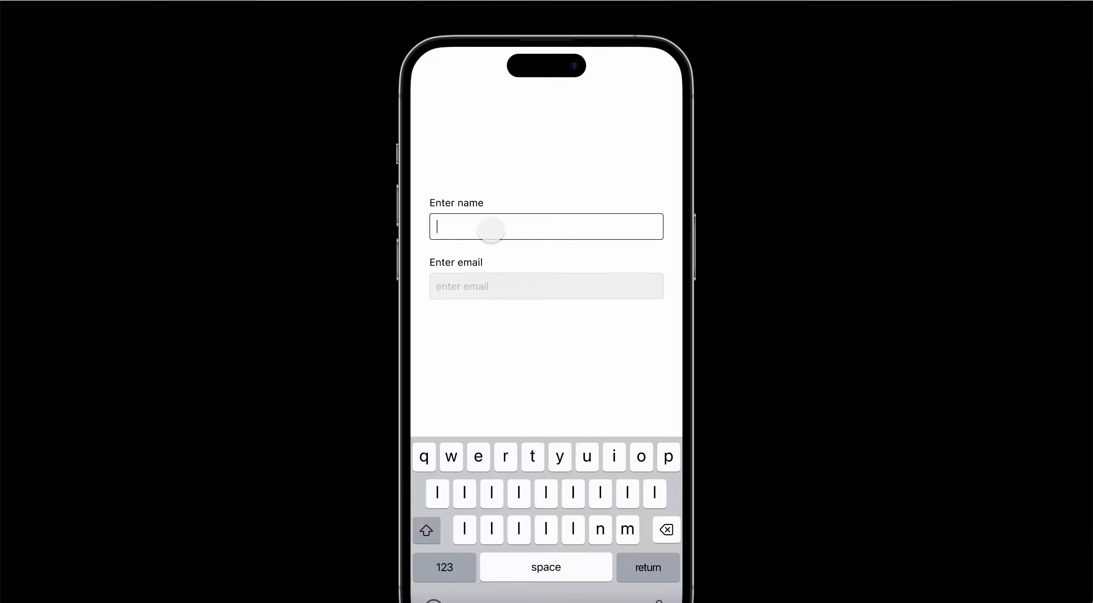
left_click(585, 162)
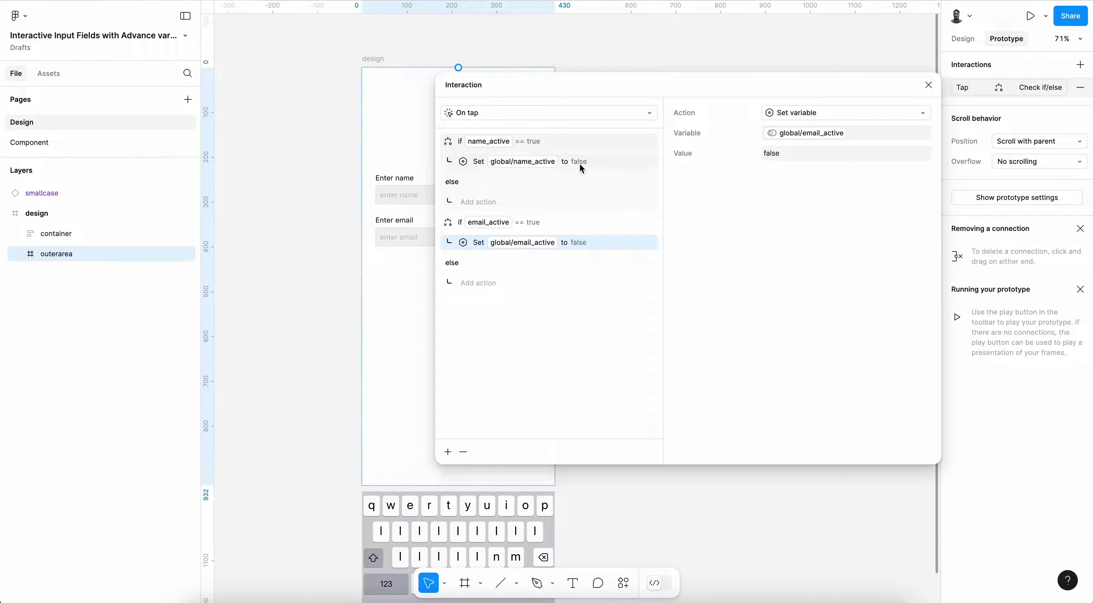
left_click(448, 452)
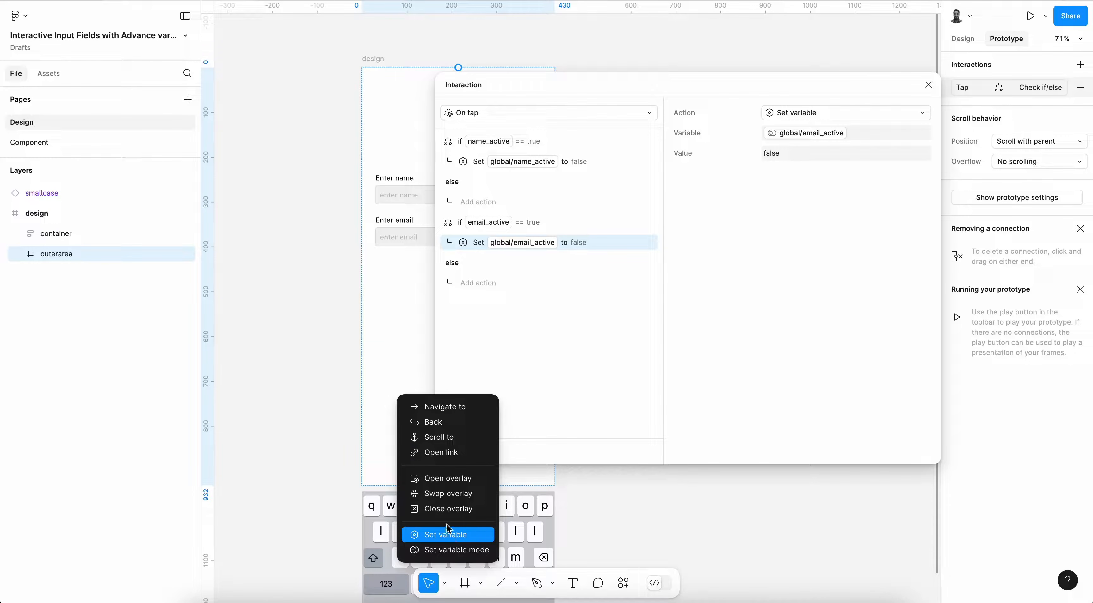
key("Escape")
left_click(551, 147)
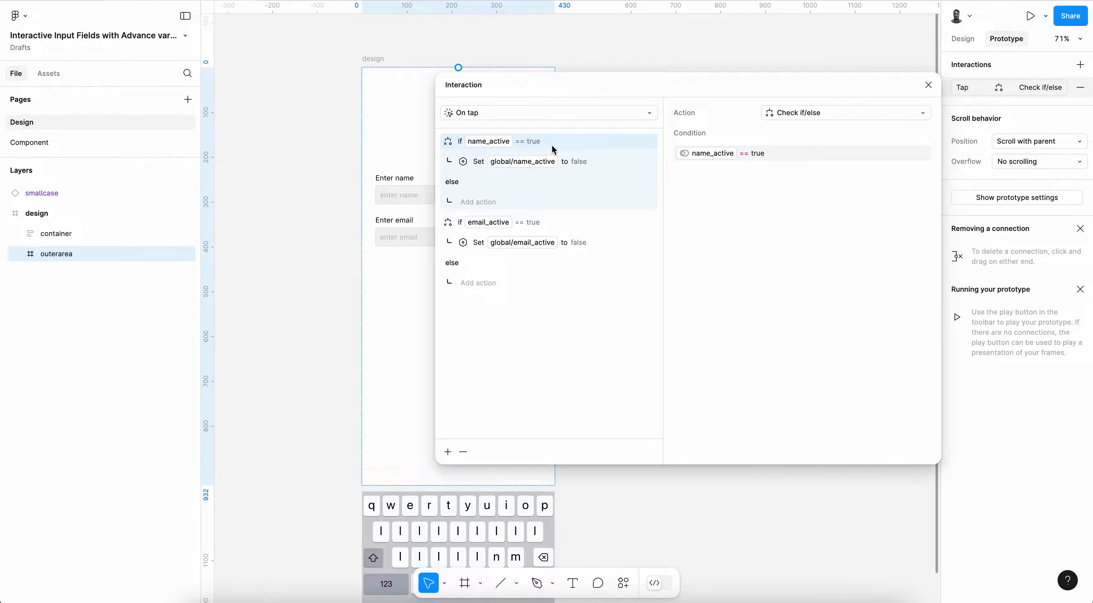
left_click(444, 450)
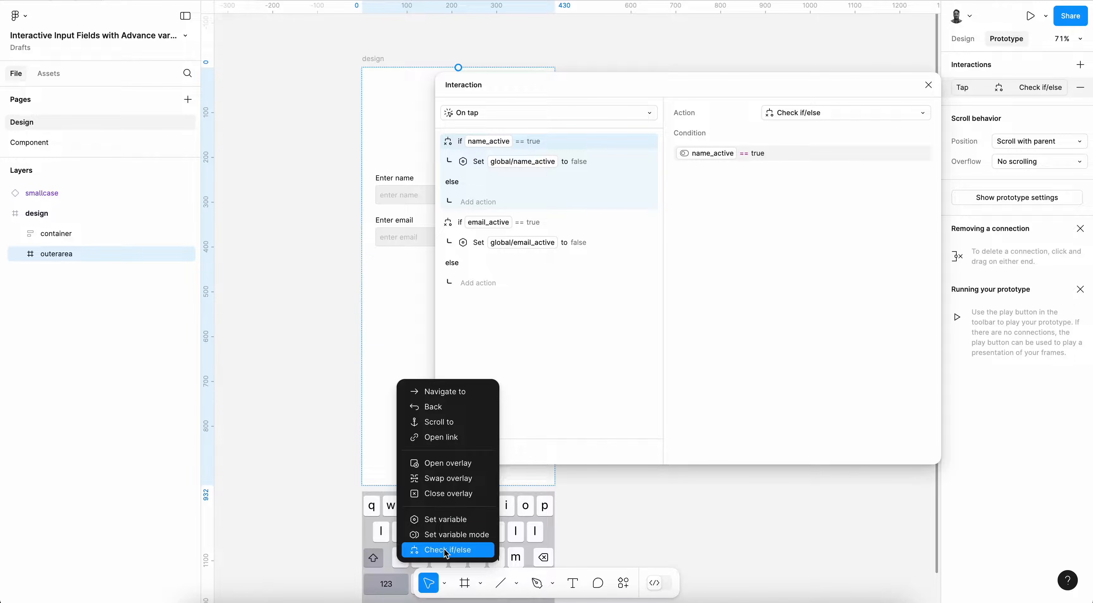
left_click(536, 434)
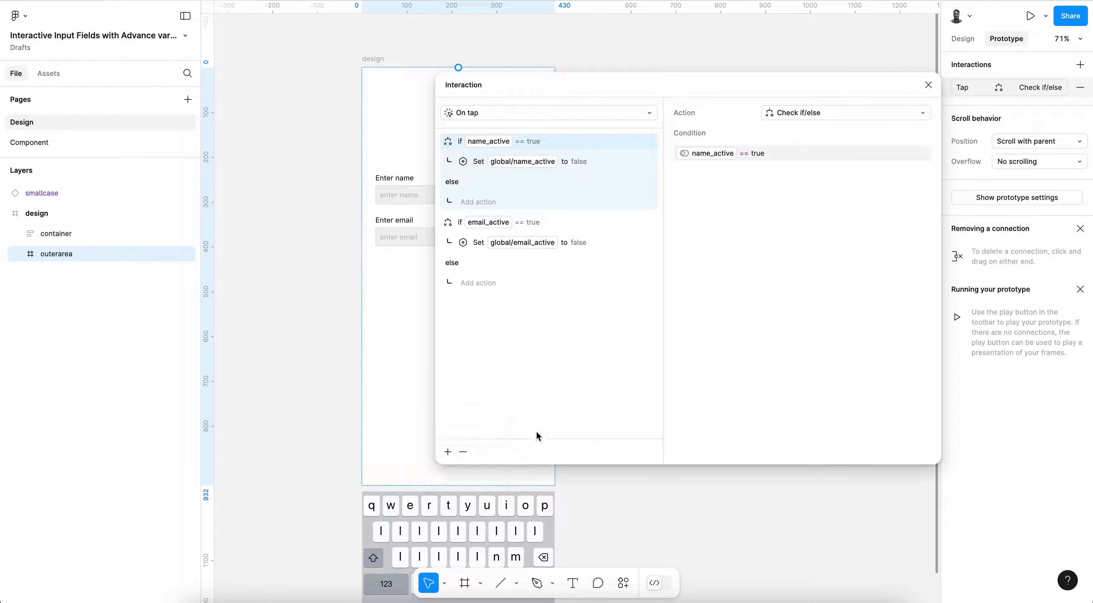
left_click(556, 223)
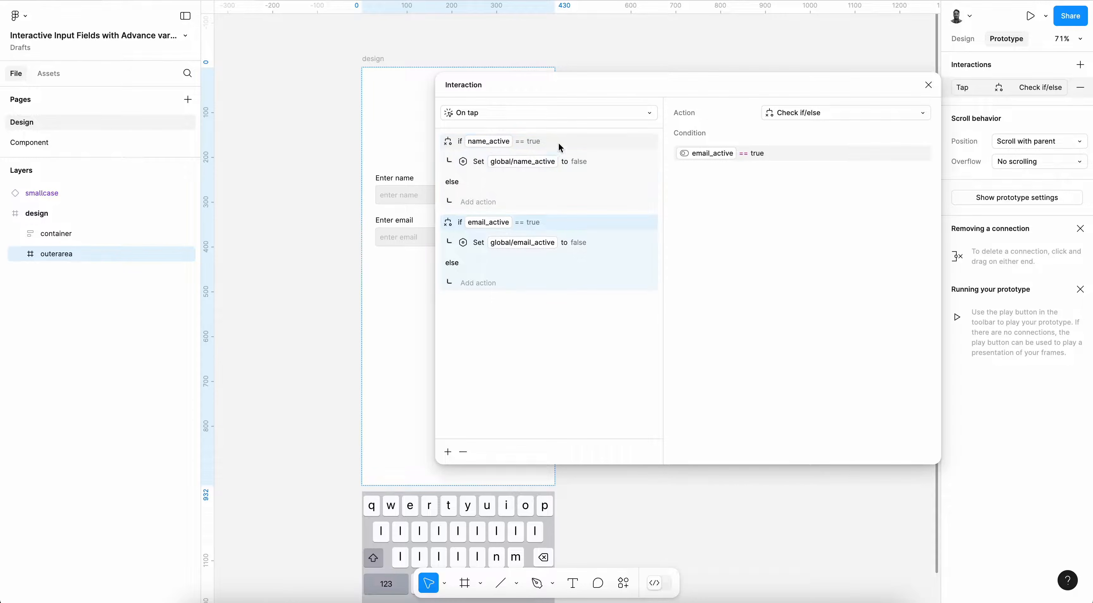
- Add an if/else check after the name_active condition of the outerarea tap interaction, with the condition name-input == ""
left_click(559, 145)
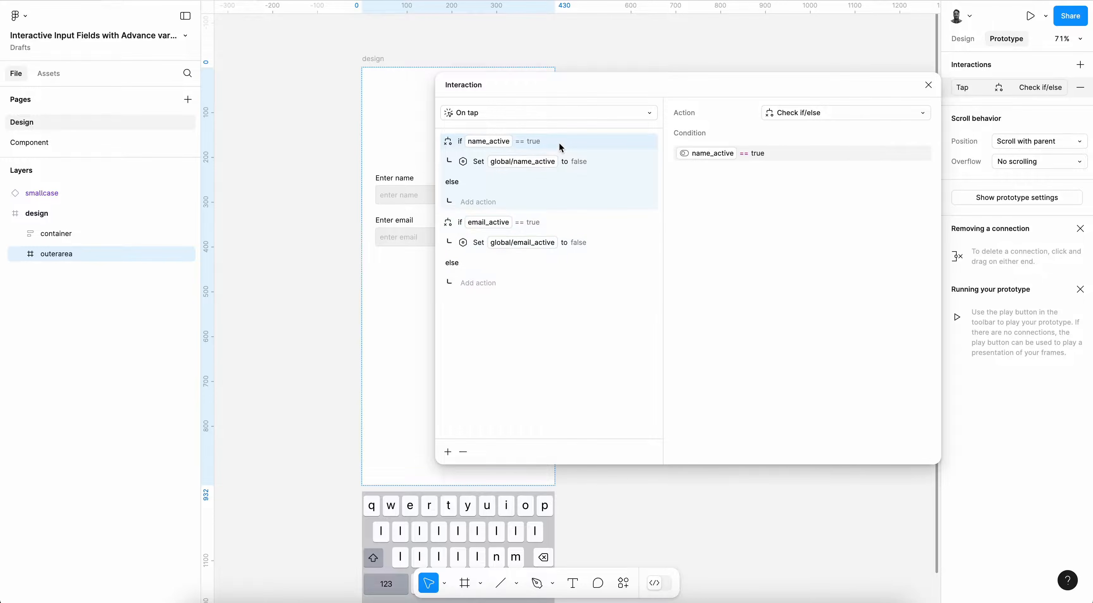
left_click(449, 455)
left_click(451, 551)
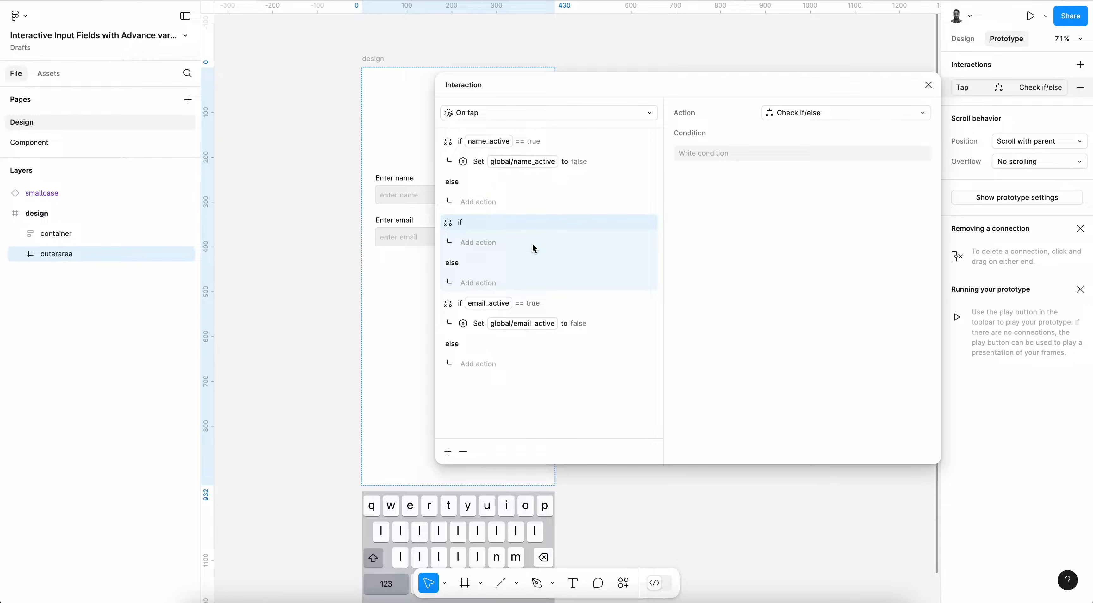
left_click(724, 151)
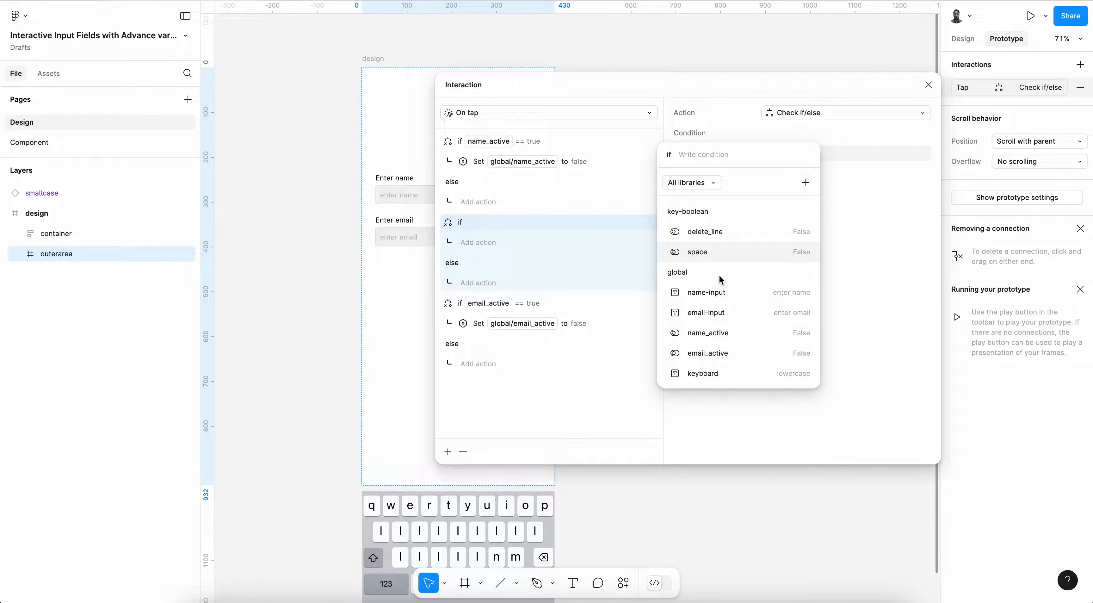
left_click(713, 294)
left_click(712, 211)
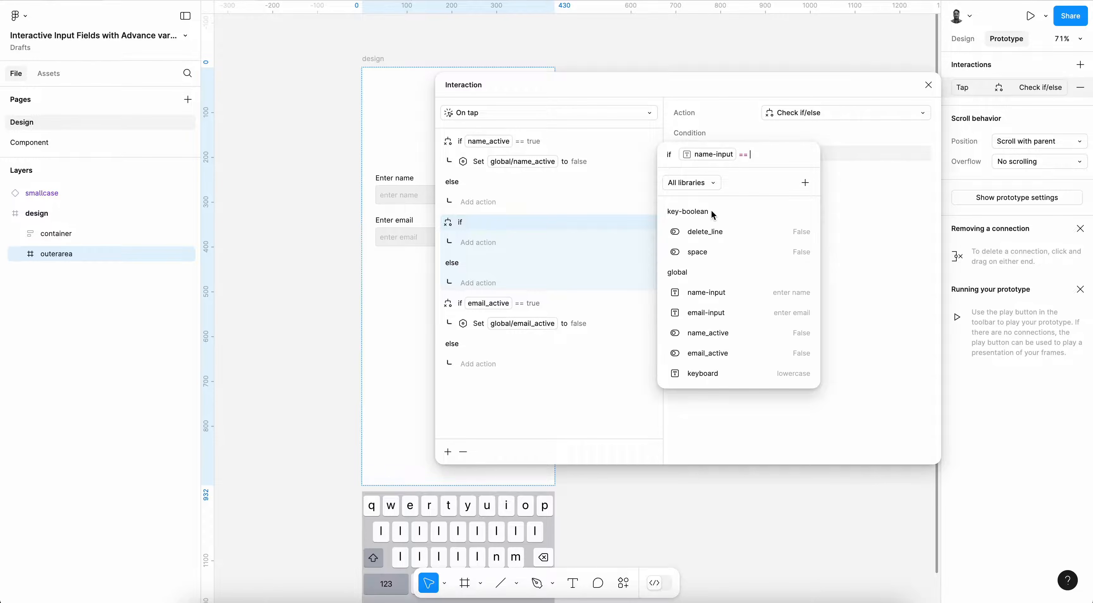
type("\"\"")
key("Return")
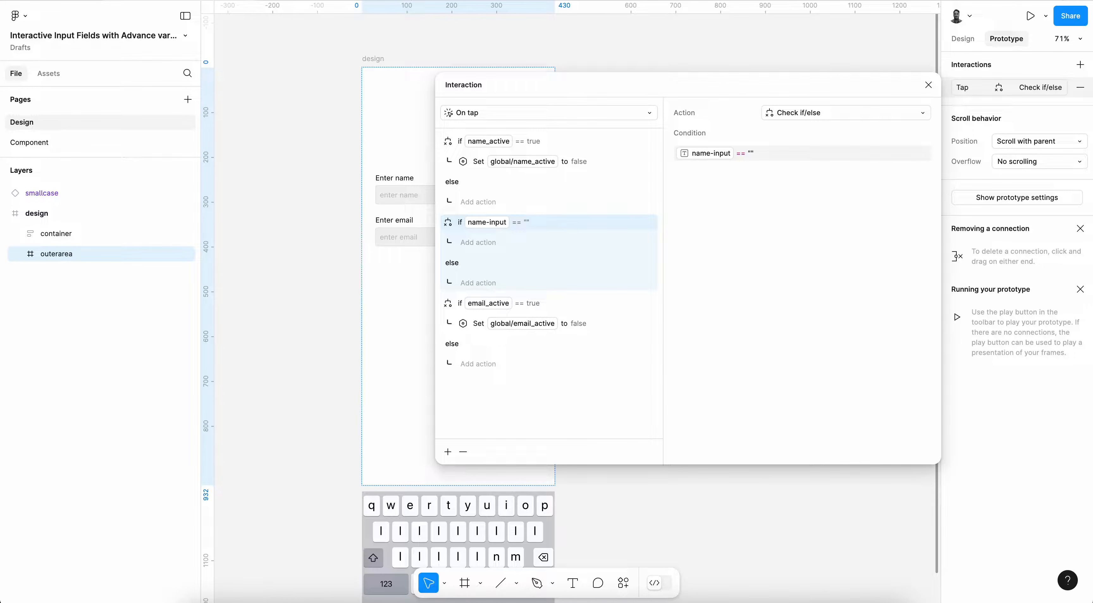
- Under the name-input condition, add a Set variable action that sets name-input to name-input + "enter name"
left_click(478, 242)
left_click(424, 455)
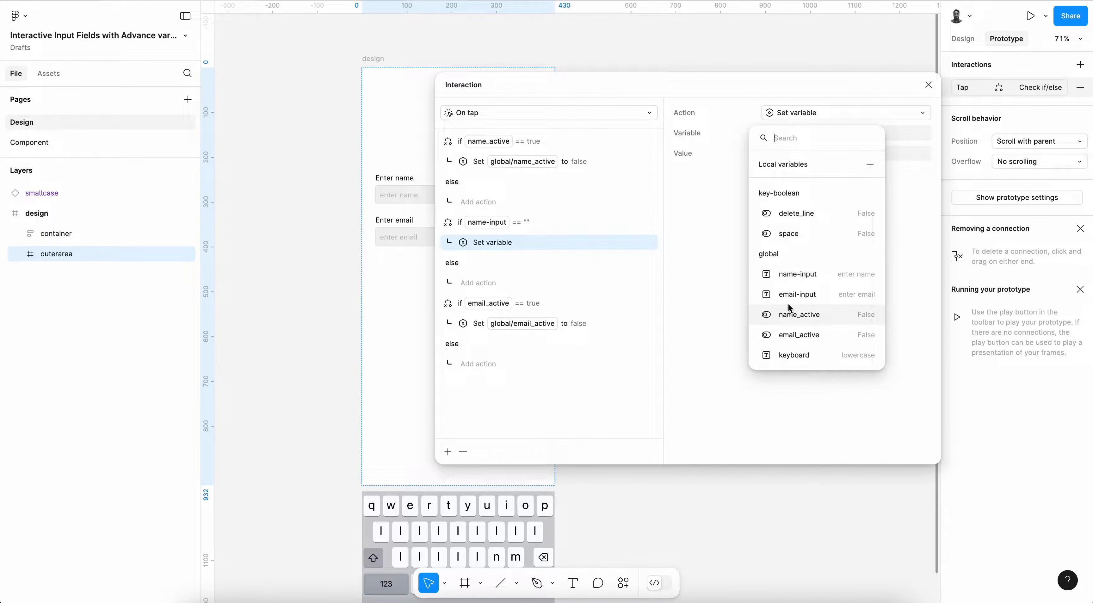
left_click(792, 276)
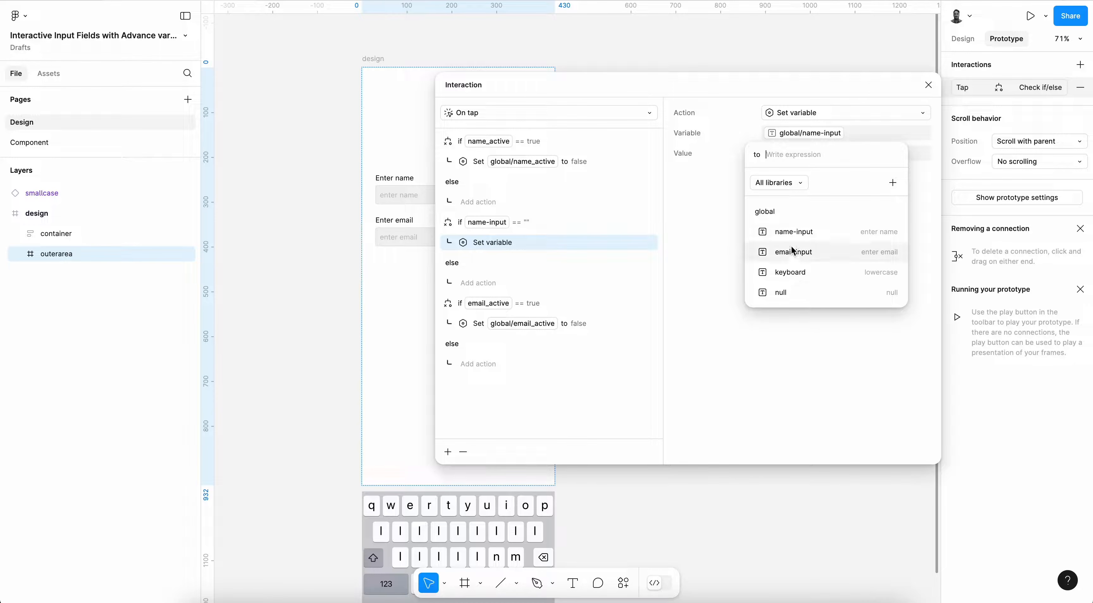
left_click(794, 232)
left_click(792, 212)
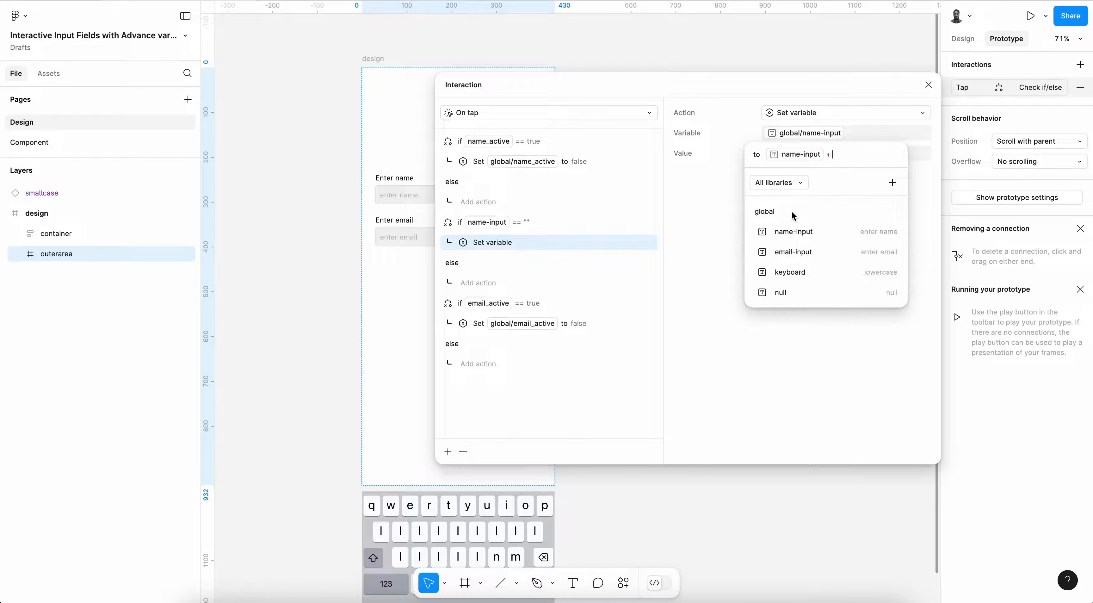
type("\"")
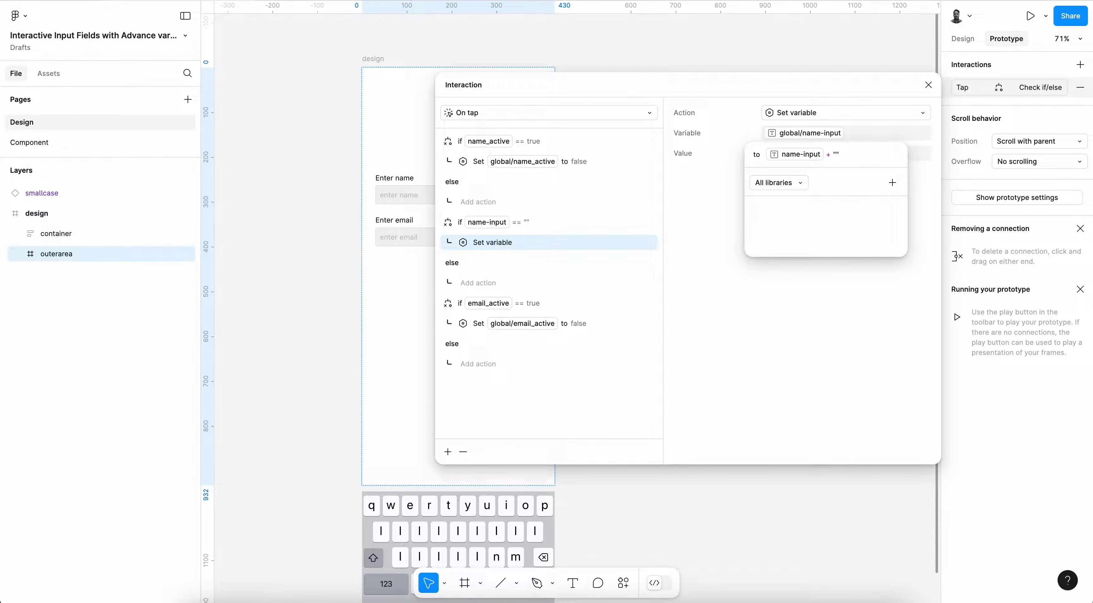
type("enter an")
key("BackSpace")
key("BackSpace")
type("name")
key("Return")
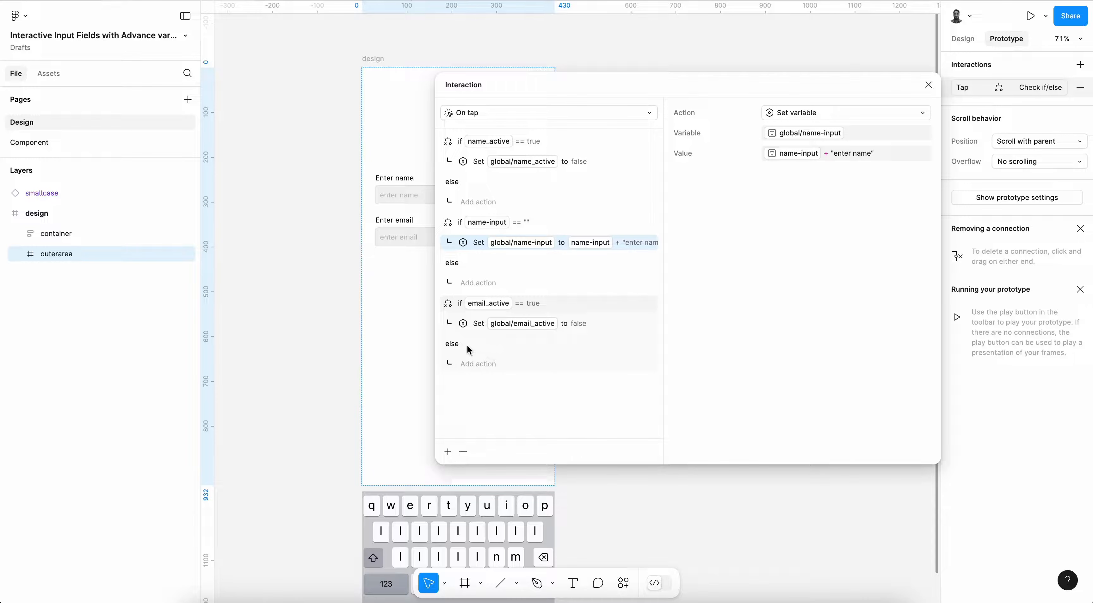
- Add an if/else check after the email_active condition, with the condition email-input == ""
left_click(458, 304)
left_click(448, 451)
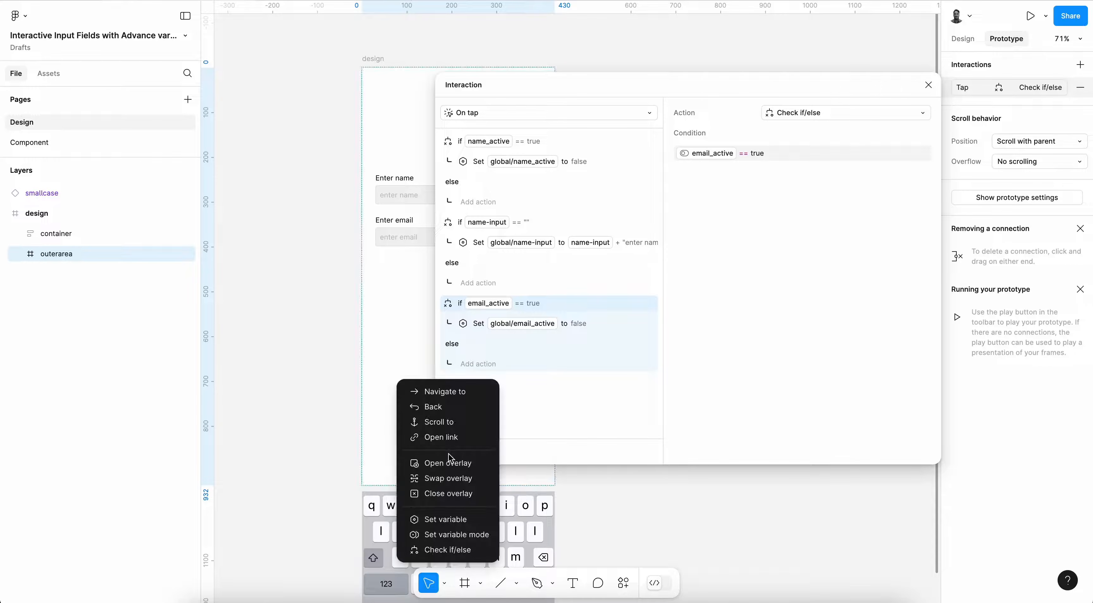
left_click(450, 551)
left_click(720, 154)
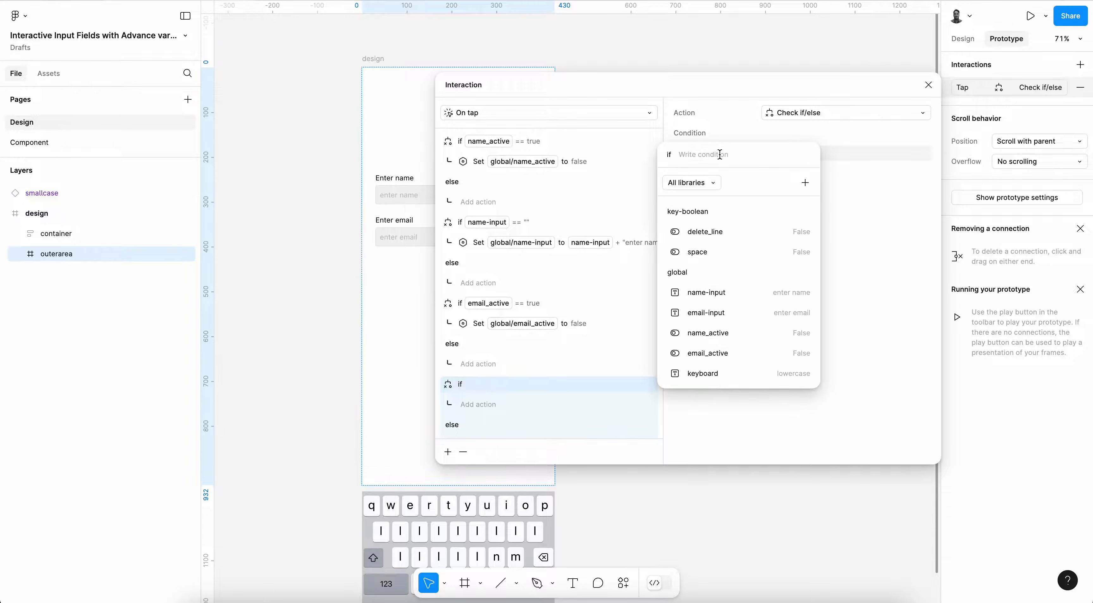
left_click(716, 315)
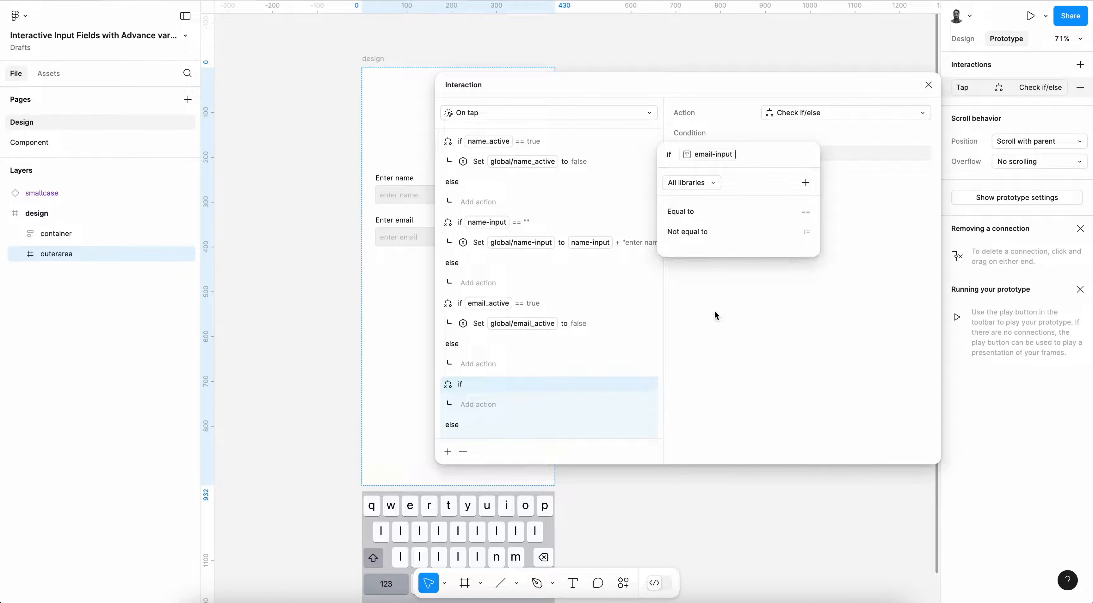
left_click(711, 231)
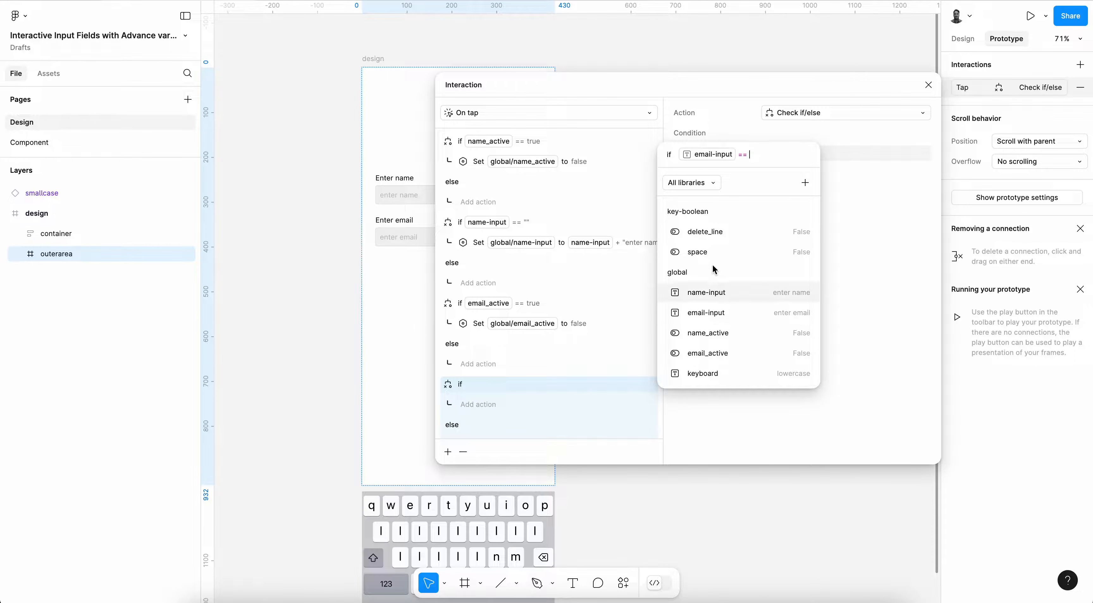
type("\"\"")
key("Return")
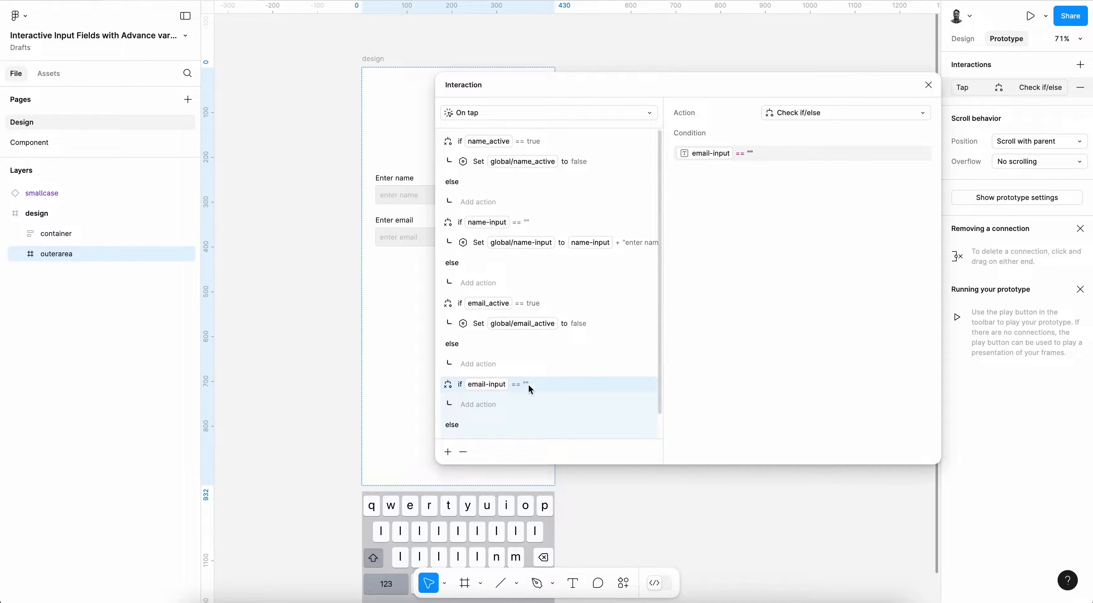
- Under the email-input condition, add a Set variable action that sets email-input to email-input + "enter email"
left_click(476, 405)
left_click(475, 534)
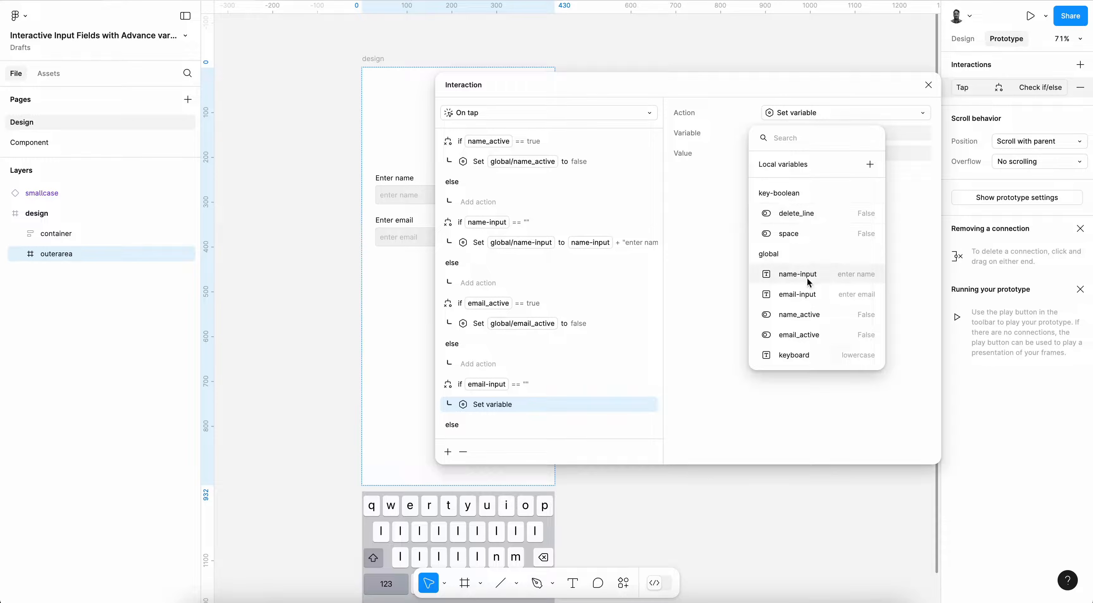
left_click(804, 295)
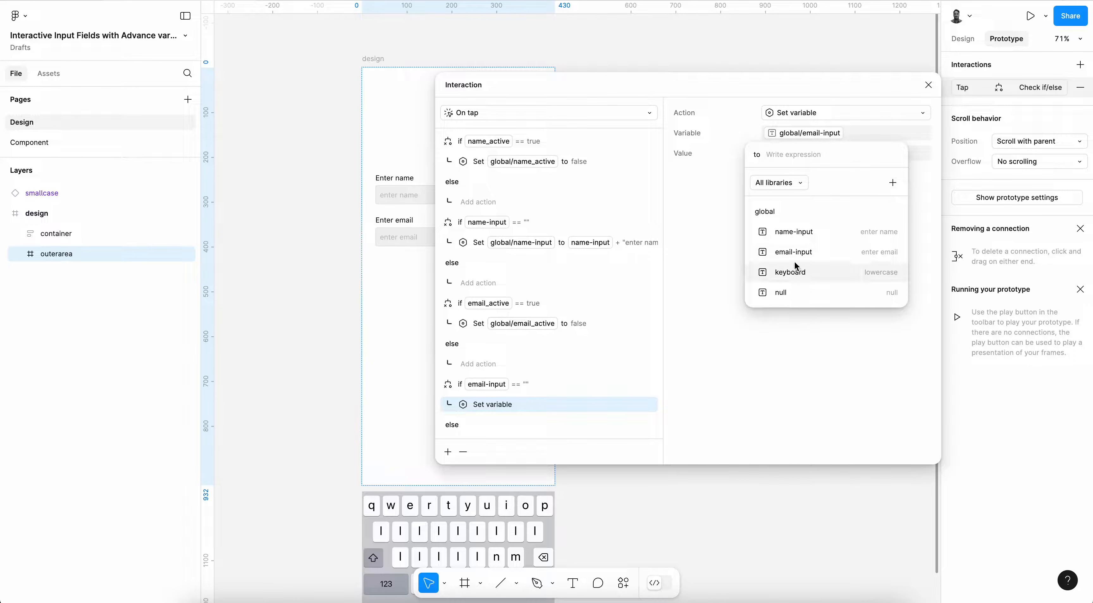
left_click(795, 251)
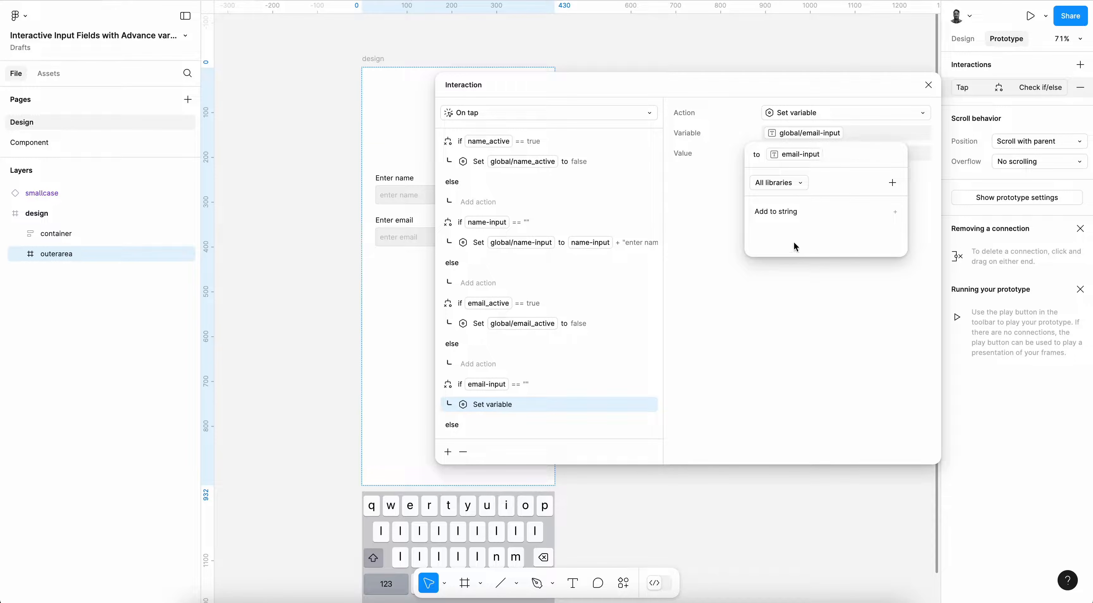
left_click(798, 212)
type("\"enter email")
key("Return")
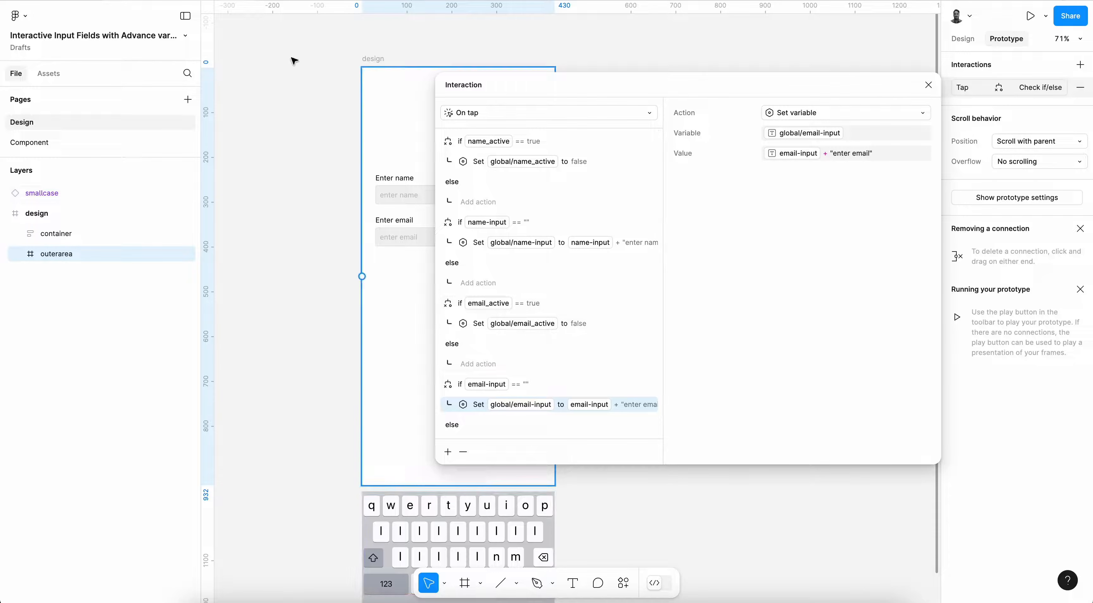
- In the prototype preview, activate Enter name and Enter email in turn without entering text, tapping the empty outer area after each
left_click(322, 1)
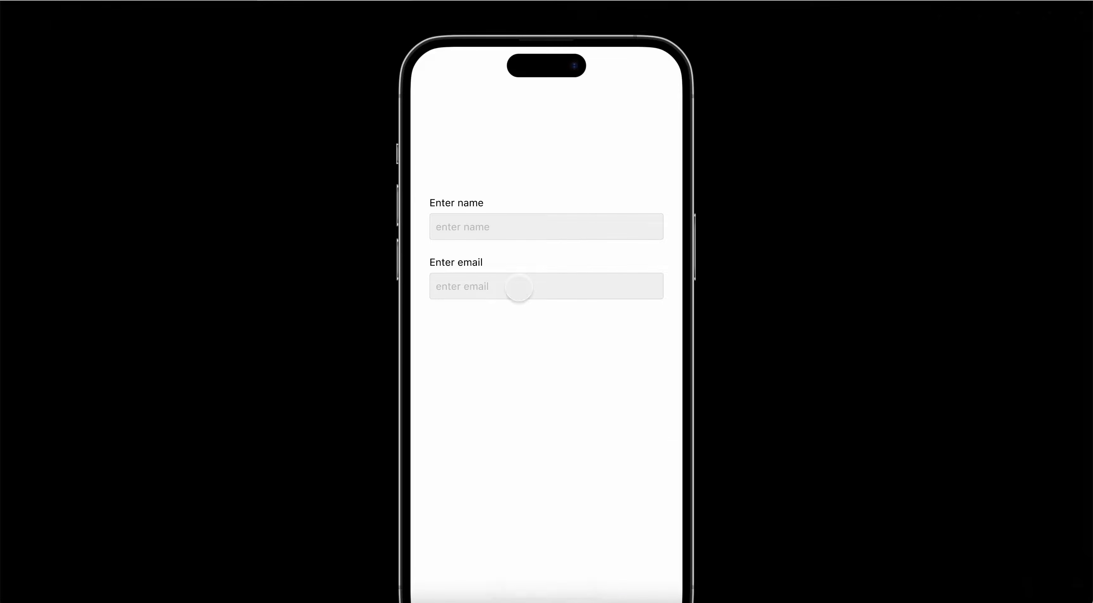
left_click(489, 227)
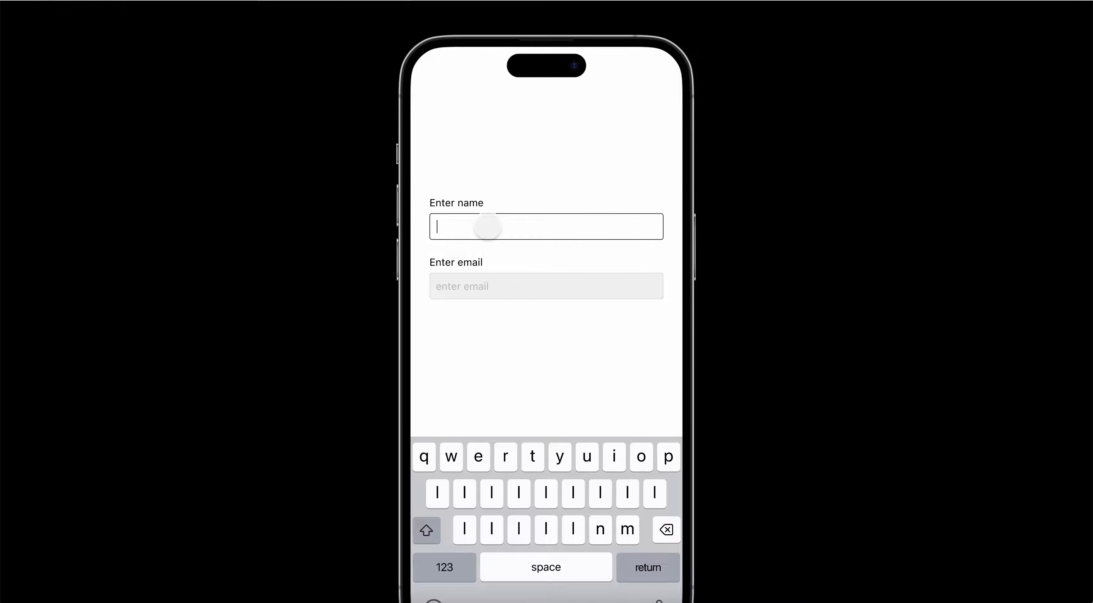
left_click(559, 183)
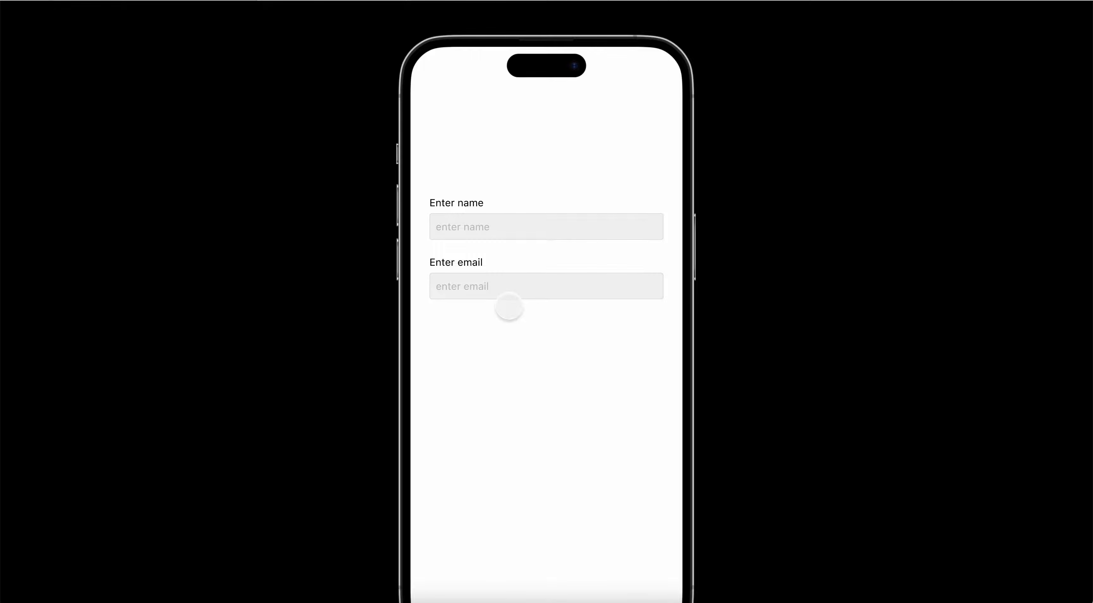
left_click(476, 287)
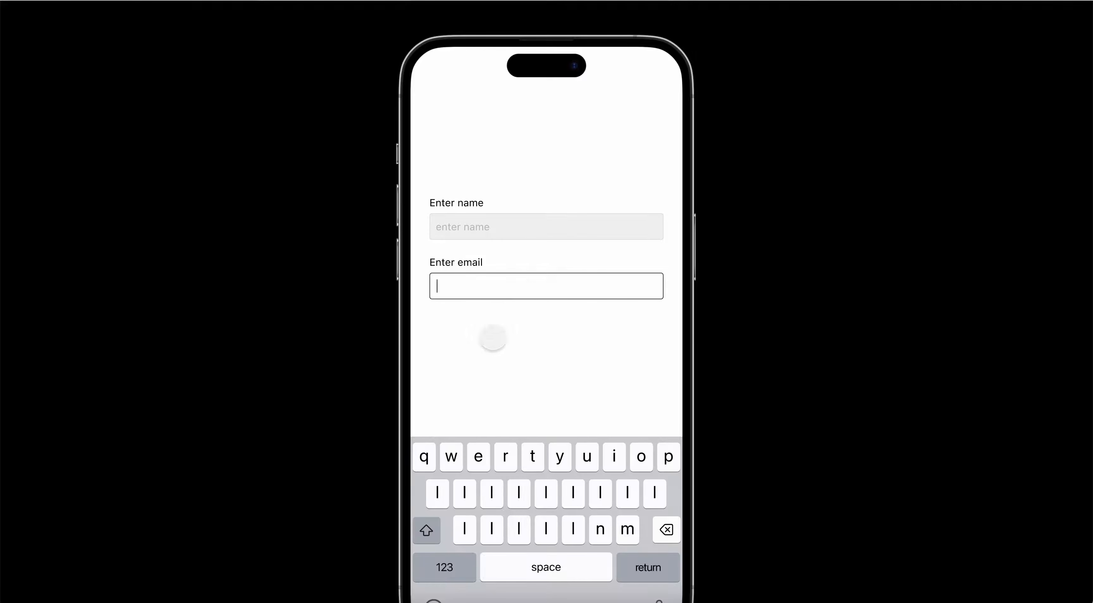
left_click(492, 339)
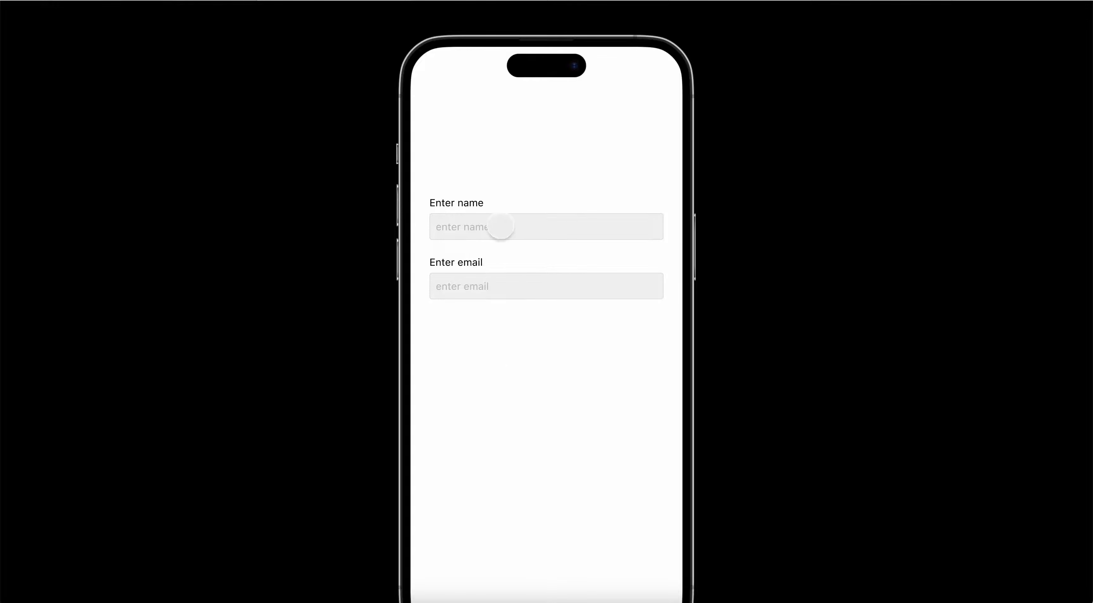
- Enter qqqqq into both Enter name and Enter email with the on-screen keyboard, tapping the empty outer area after each
left_click(501, 227)
type("qqqqq")
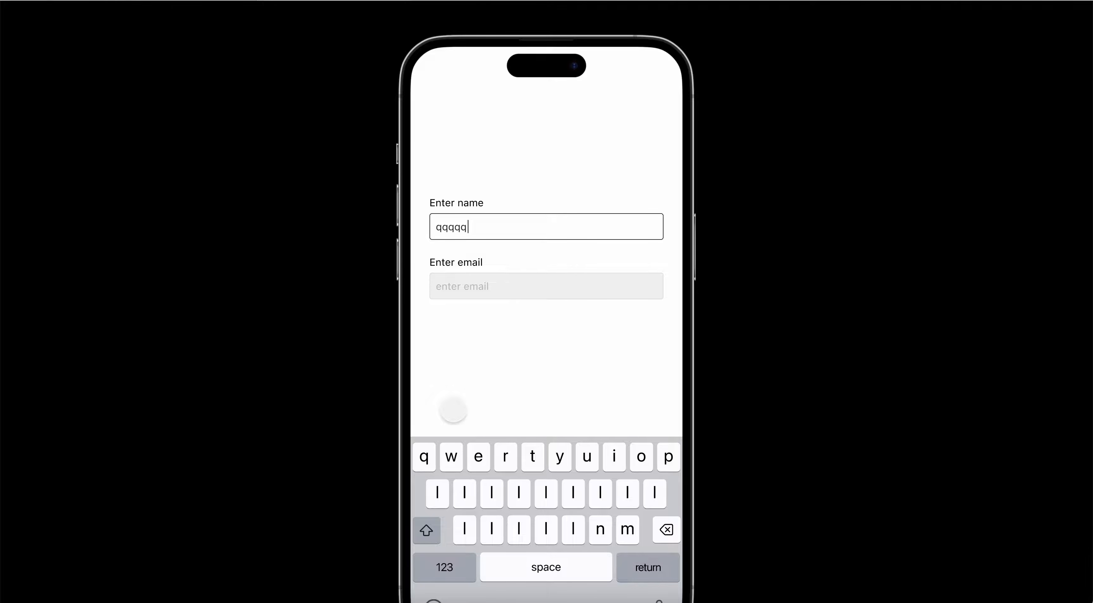
left_click(453, 412)
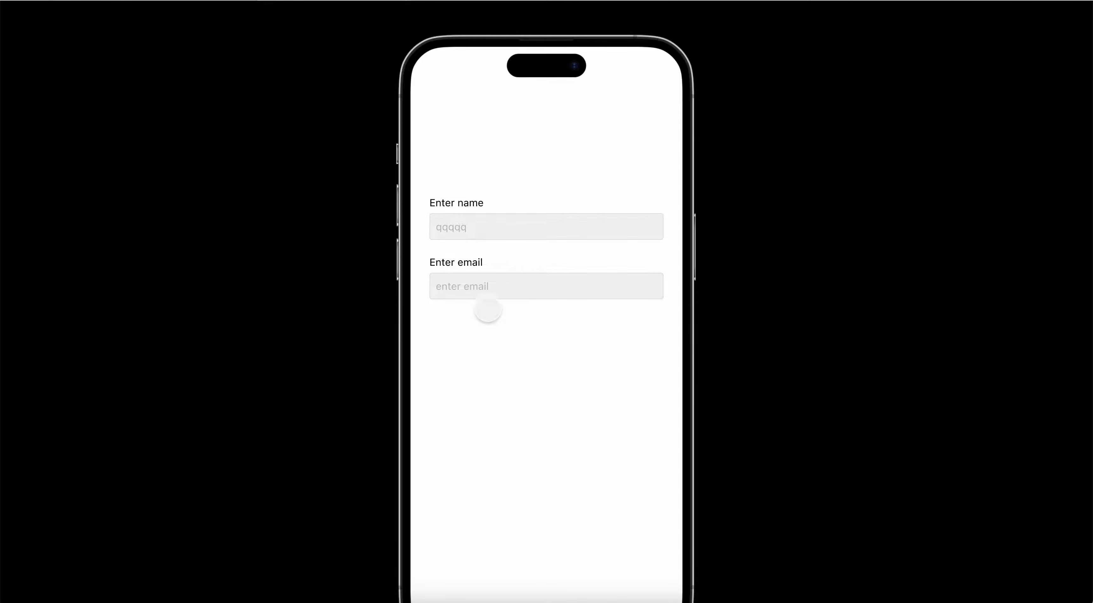
left_click(475, 287)
type("qqqqq")
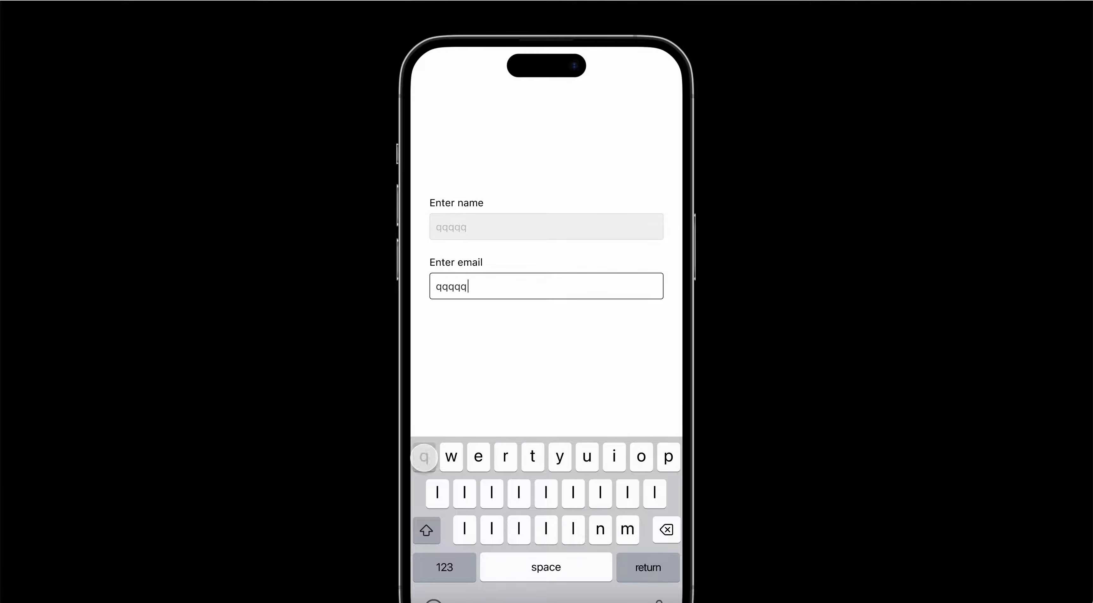
left_click(542, 399)
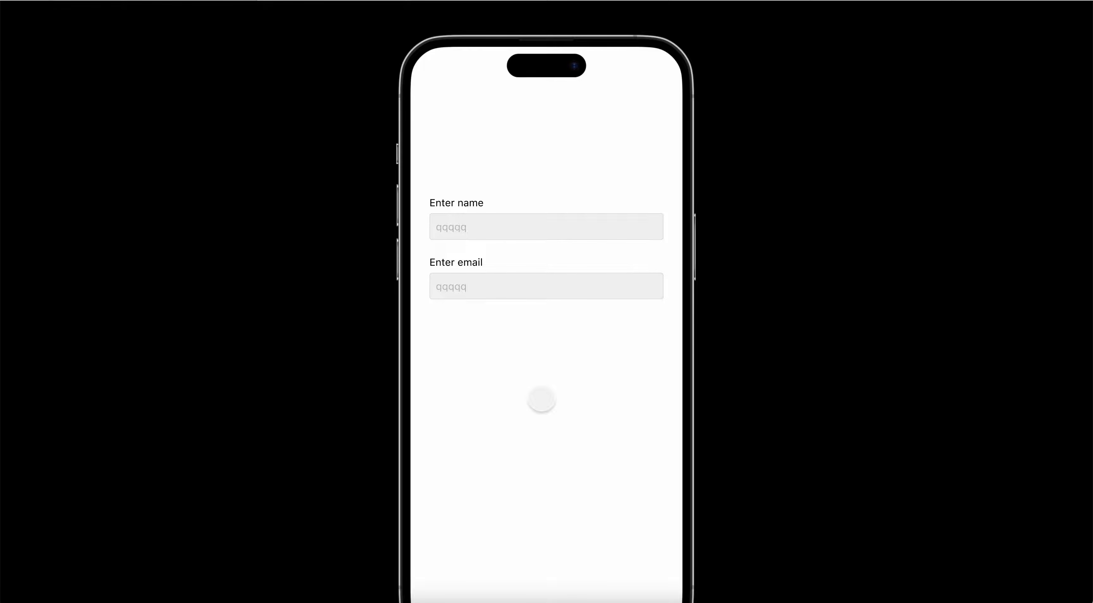
- In the prototype preview, enter qqq into Enter name with the on-screen keyboard, and activate Enter email directly, without deactivating the name field
left_click(481, 228)
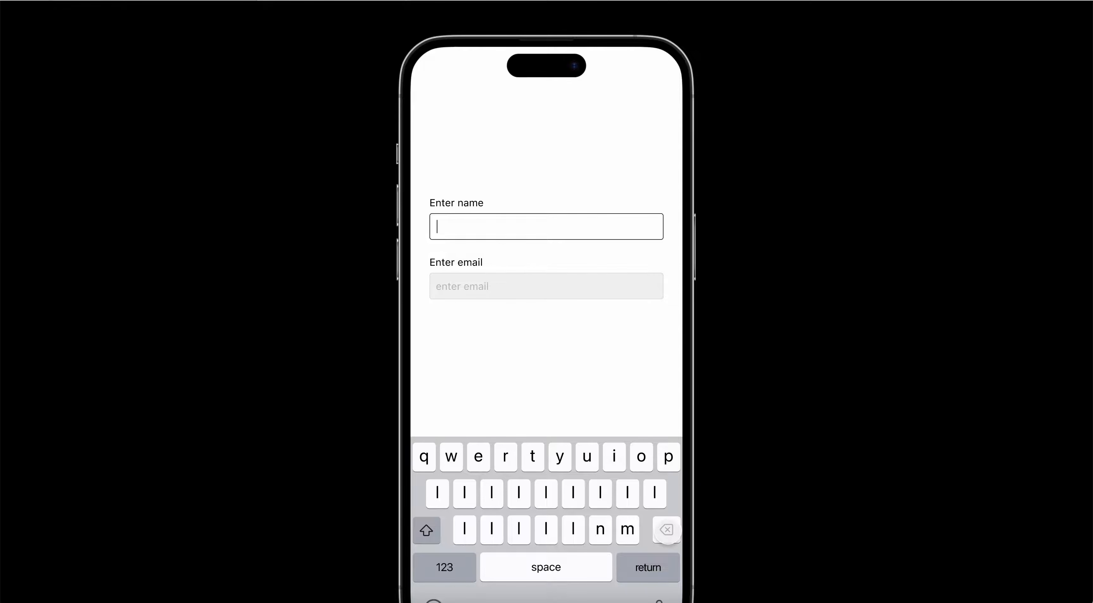
left_click(424, 457)
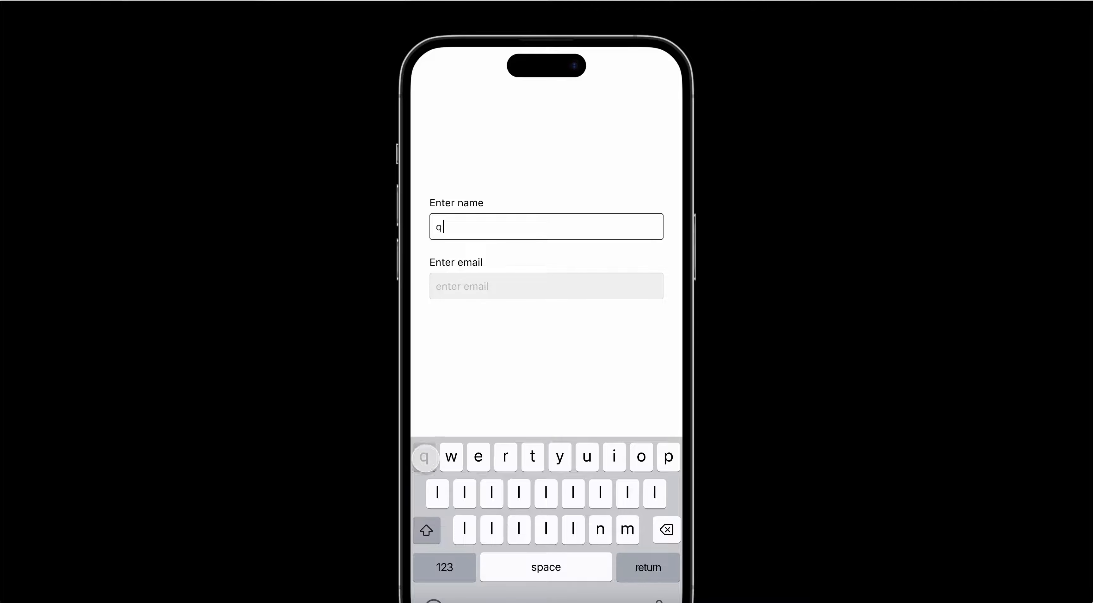
left_click(424, 456)
left_click(424, 457)
left_click(460, 312)
left_click(476, 287)
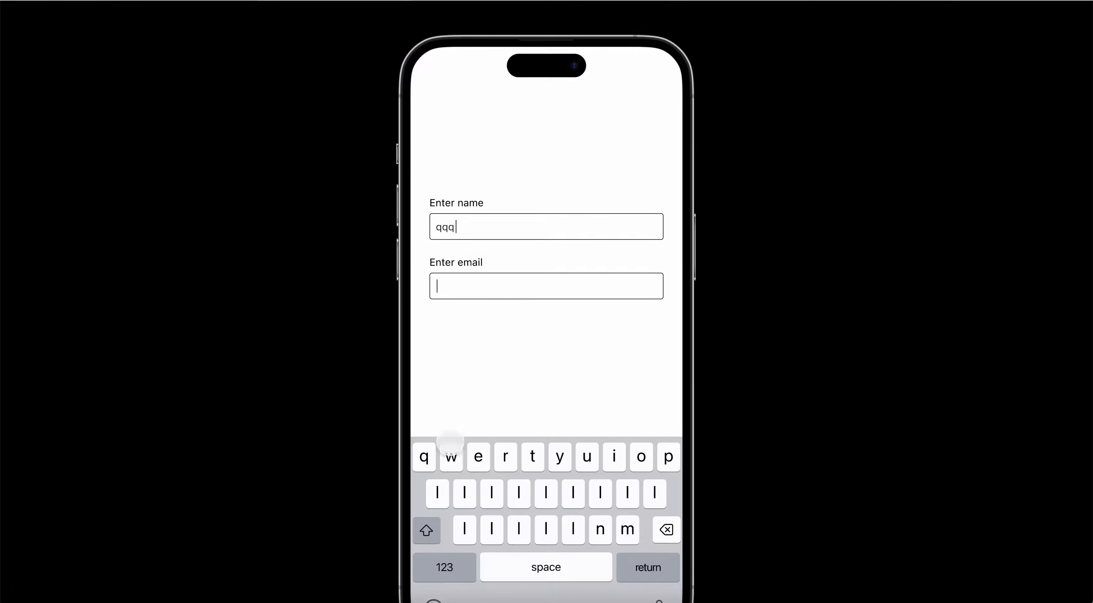
- Enter qqqqq while both fields are active, tap the empty outer area, and activate Enter name again
left_click(424, 456)
left_click(418, 457)
left_click(418, 458)
left_click(424, 458)
left_click(424, 458)
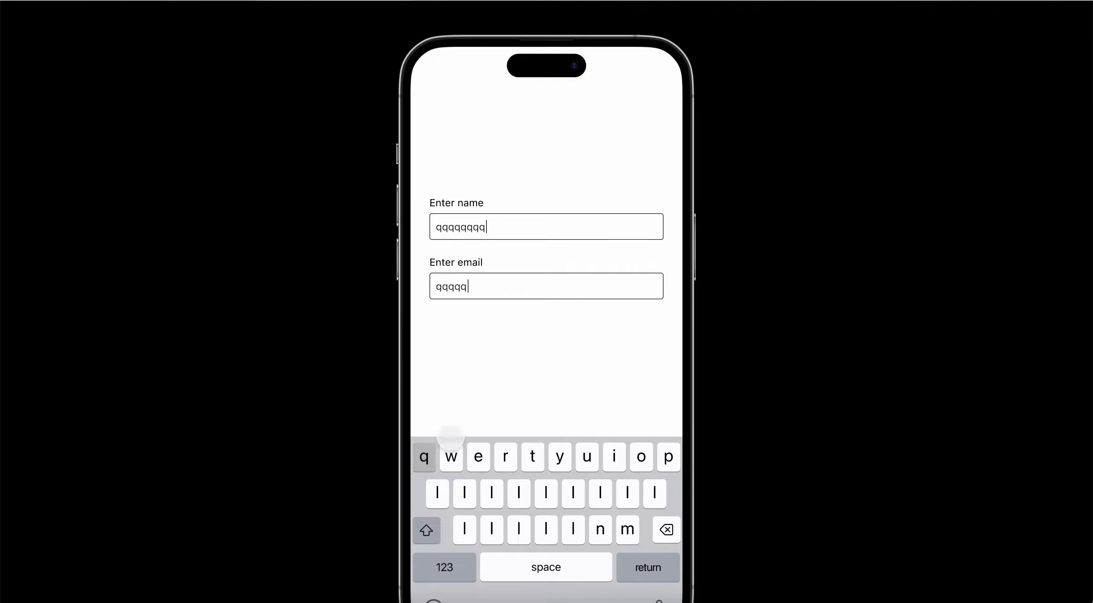
left_click(593, 395)
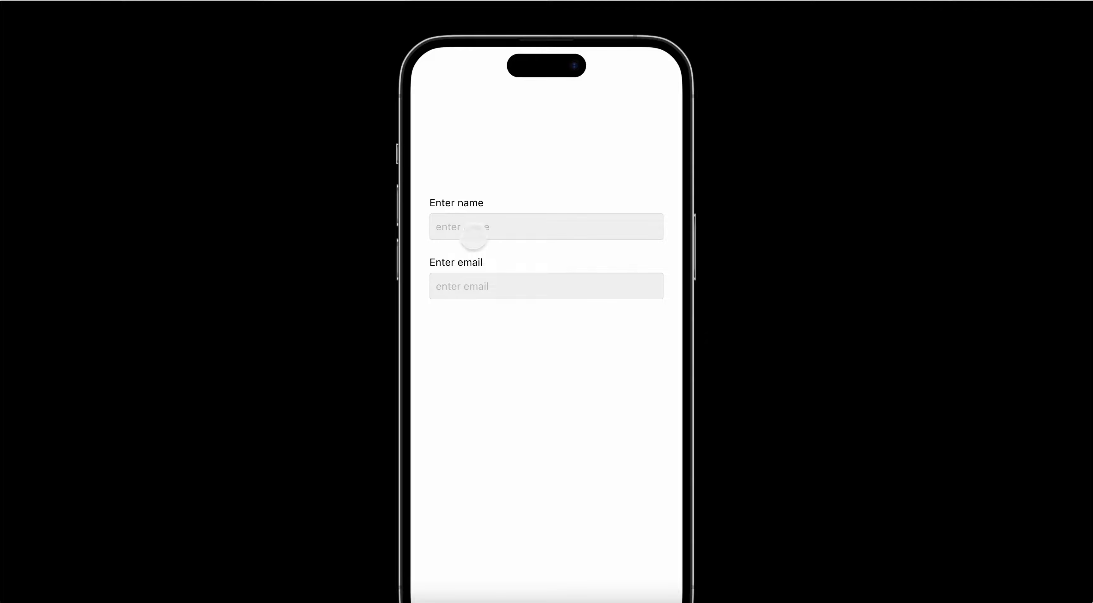
left_click(474, 237)
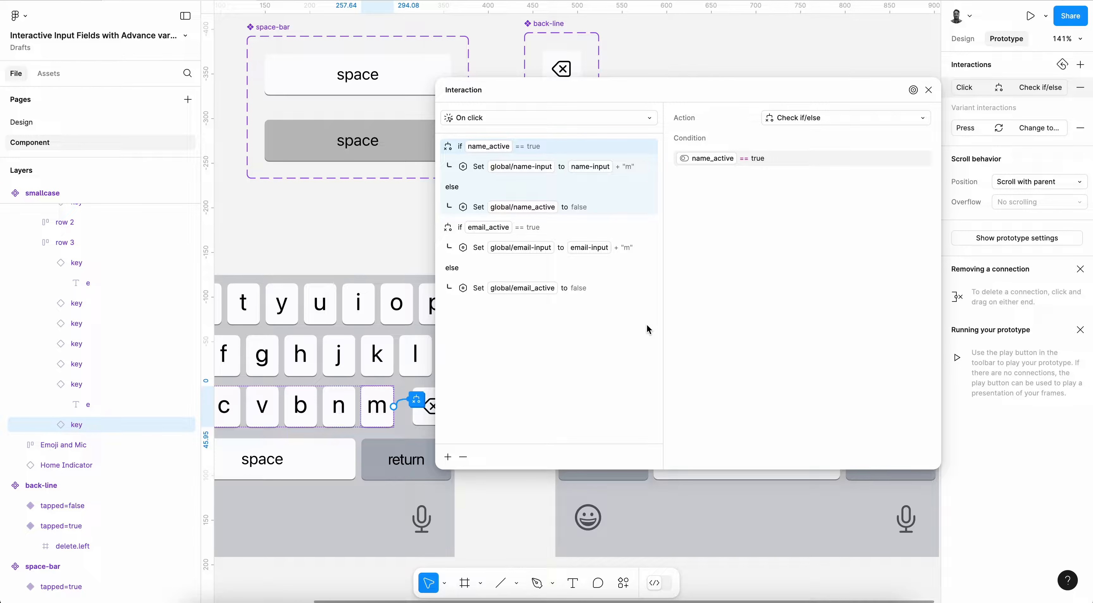
- Review the m key's click interaction, checking the Set variable actions for name-input and email-input
scroll(646, 324, "up", 2)
scroll(648, 329, "down", 2)
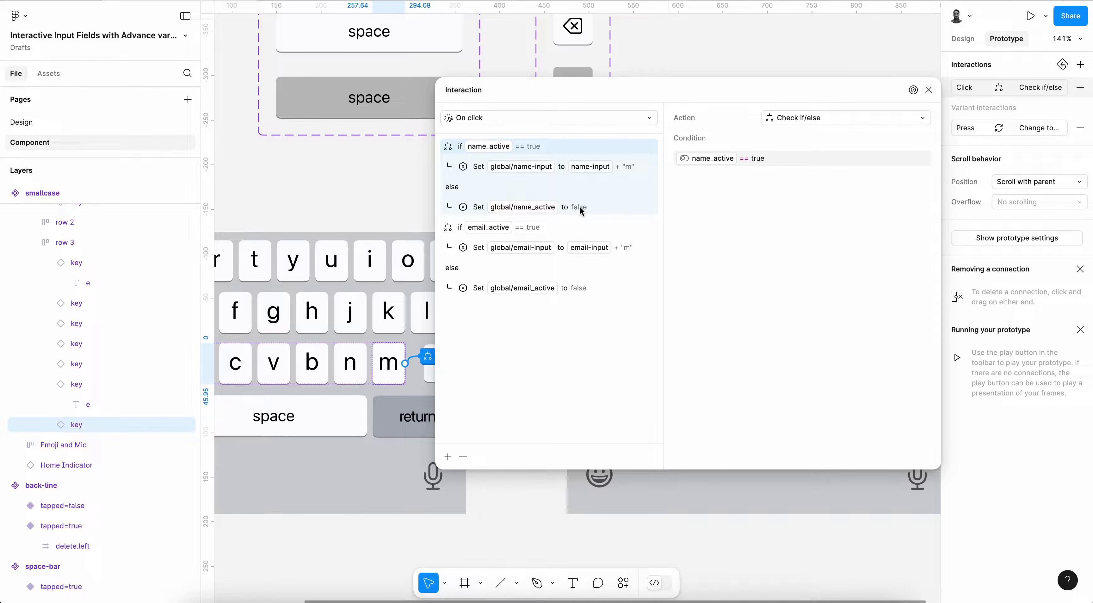
left_click(618, 167)
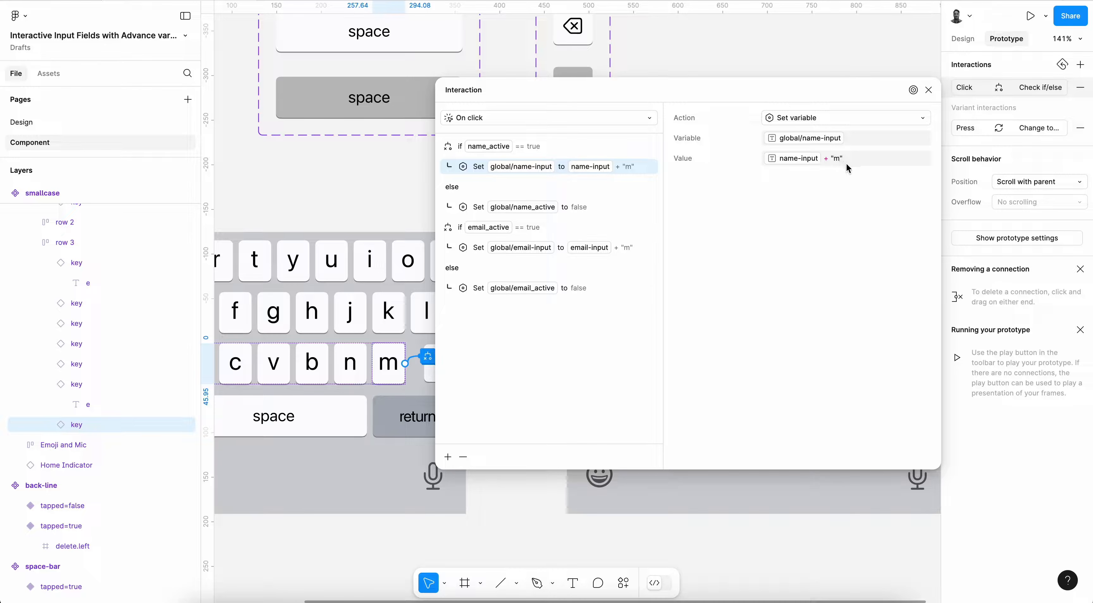
left_click(630, 248)
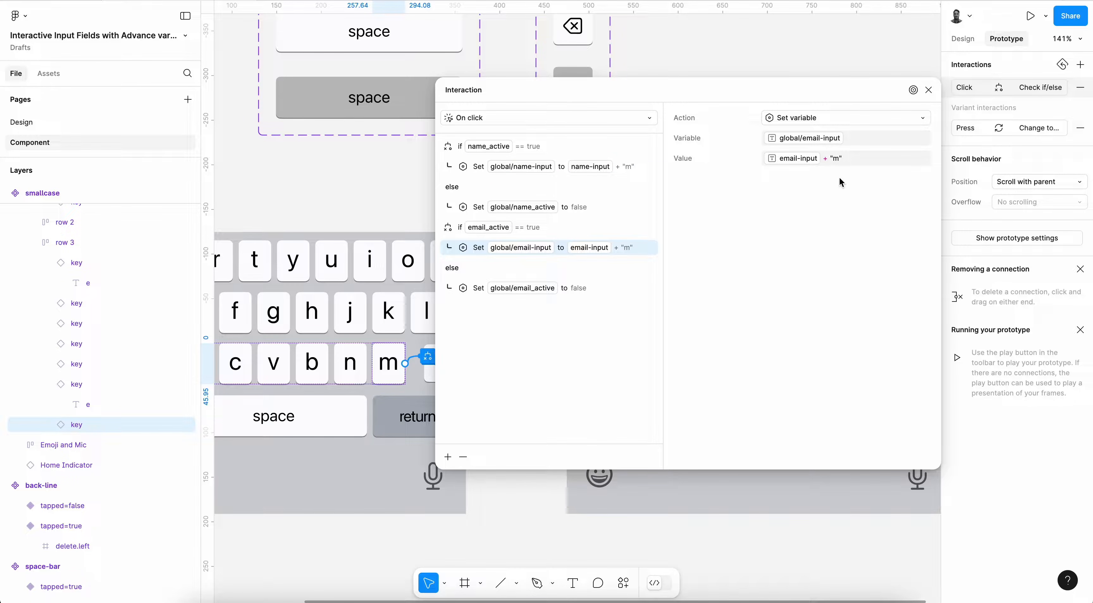
- Open the g key's click interaction on the smallcase keyboard and inspect its Set variable action for name-input
scroll(323, 322, "left", 2)
left_click(308, 320)
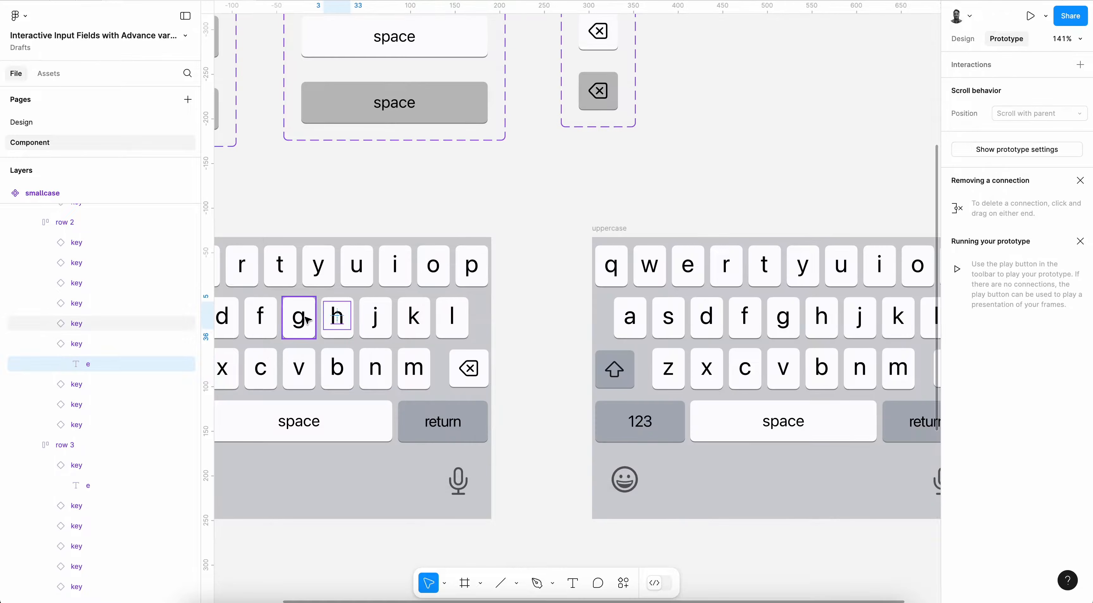
left_click(308, 320)
left_click(338, 312)
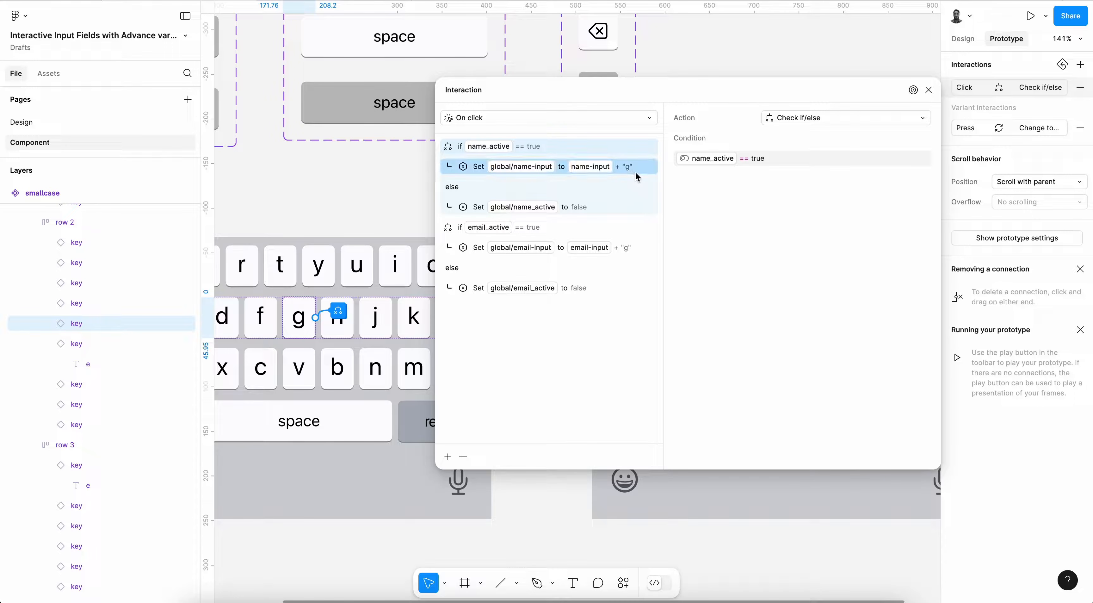
scroll(342, 419, "left", 4)
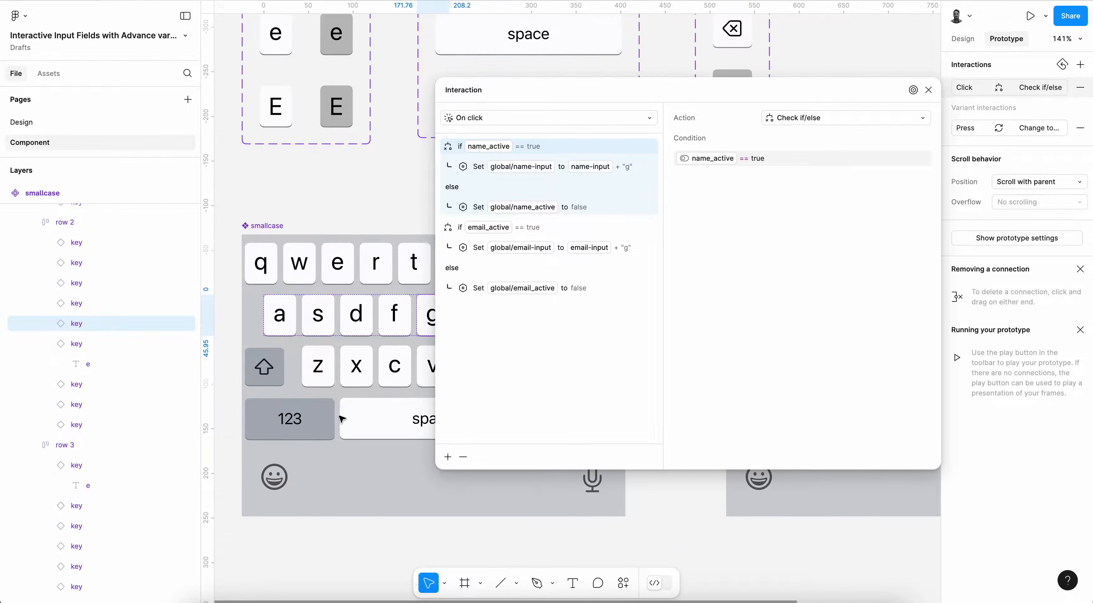
scroll(342, 419, "right", 2)
left_click(634, 172)
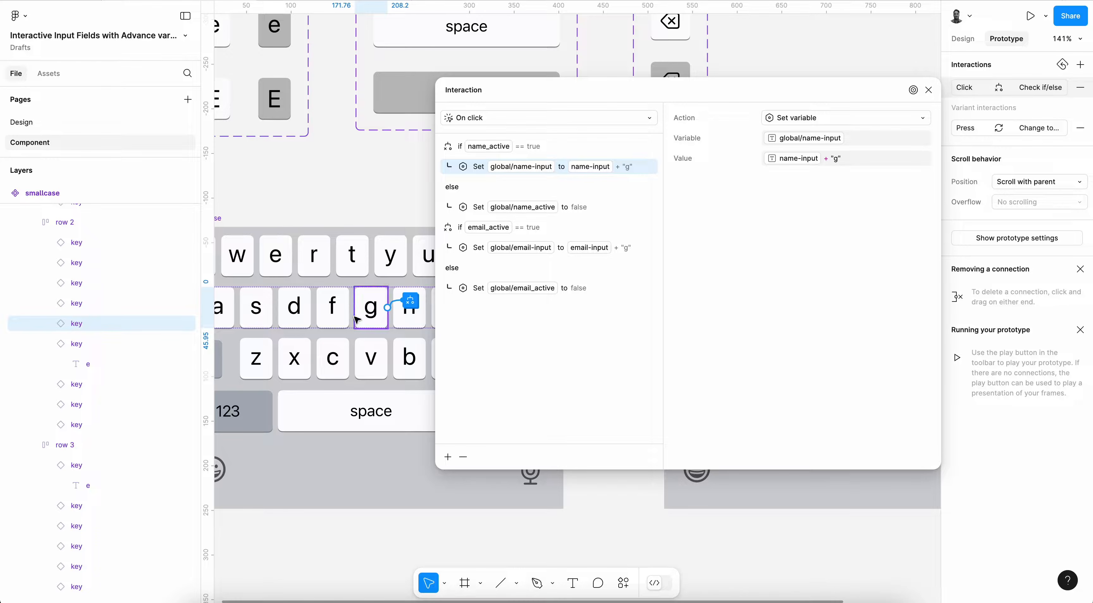
- Switch to the prototype preview, restart it, and enter qwertyuiop into Enter name with the on-screen keyboard
left_click(330, 0)
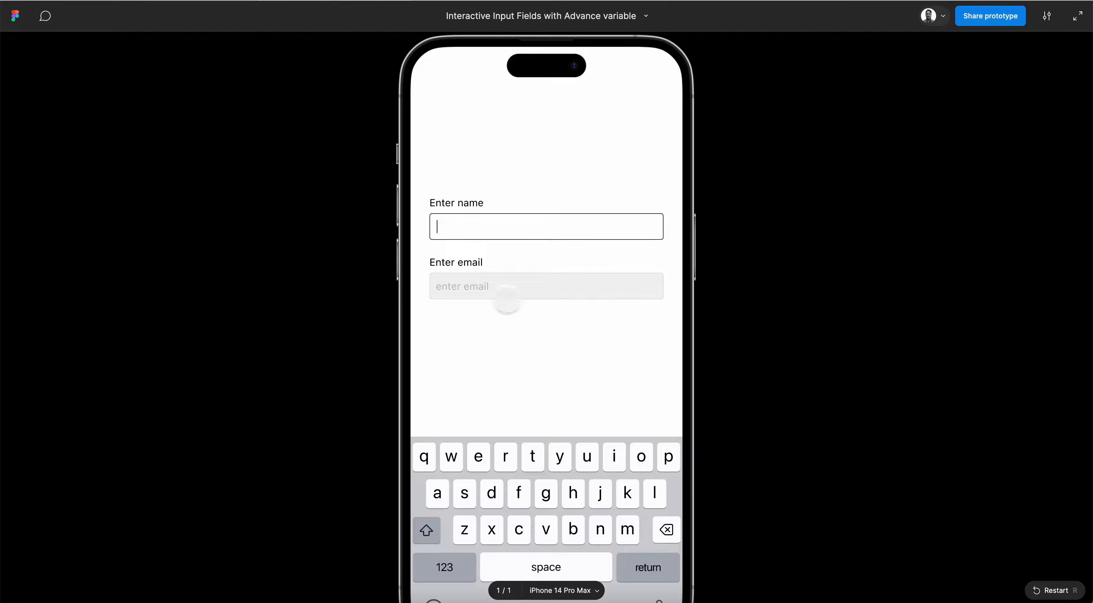
key("r")
left_click(471, 227)
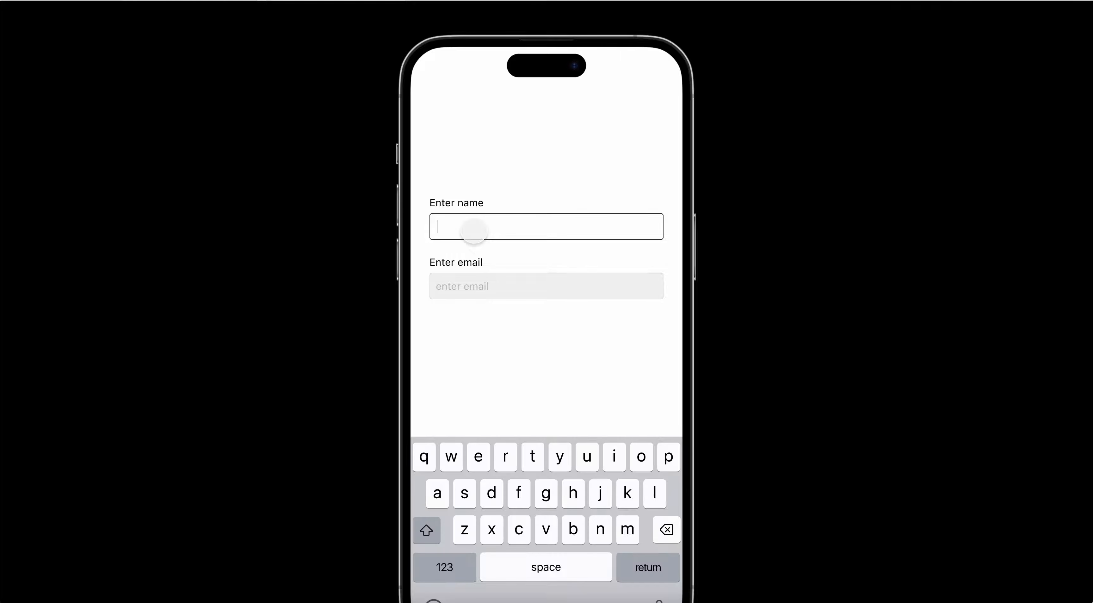
left_click(424, 456)
left_click(451, 457)
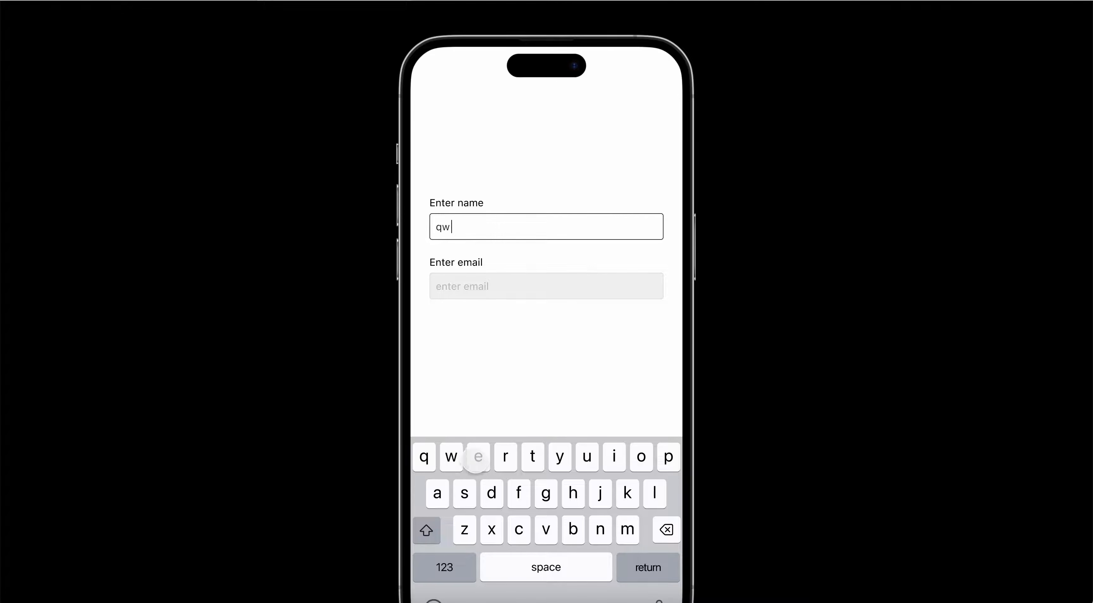
left_click(478, 456)
left_click(506, 457)
left_click(532, 457)
left_click(560, 457)
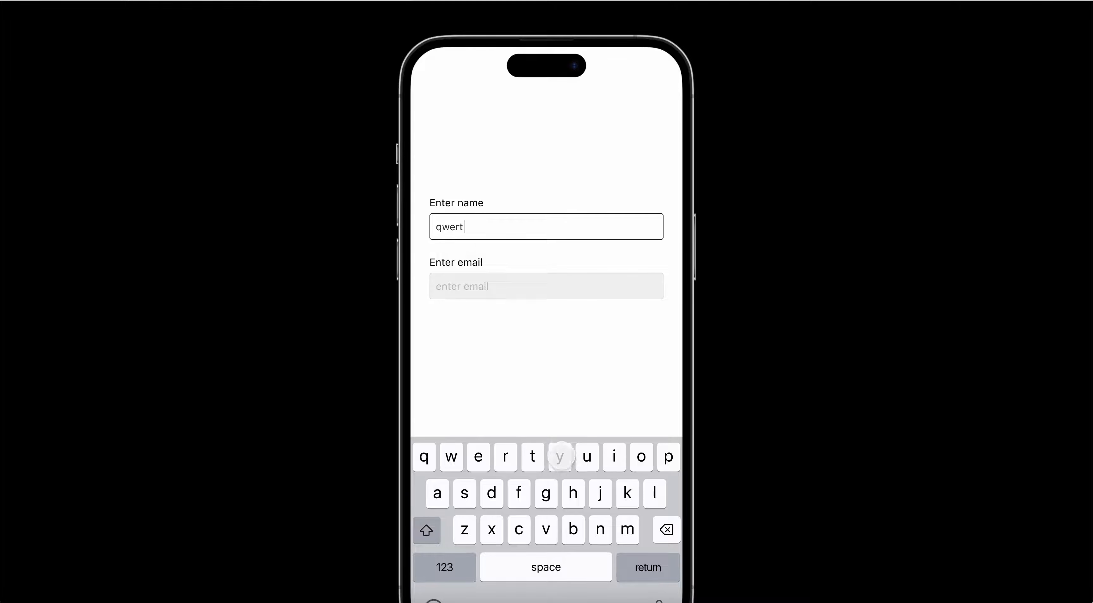
left_click(587, 457)
left_click(614, 457)
left_click(641, 457)
left_click(668, 457)
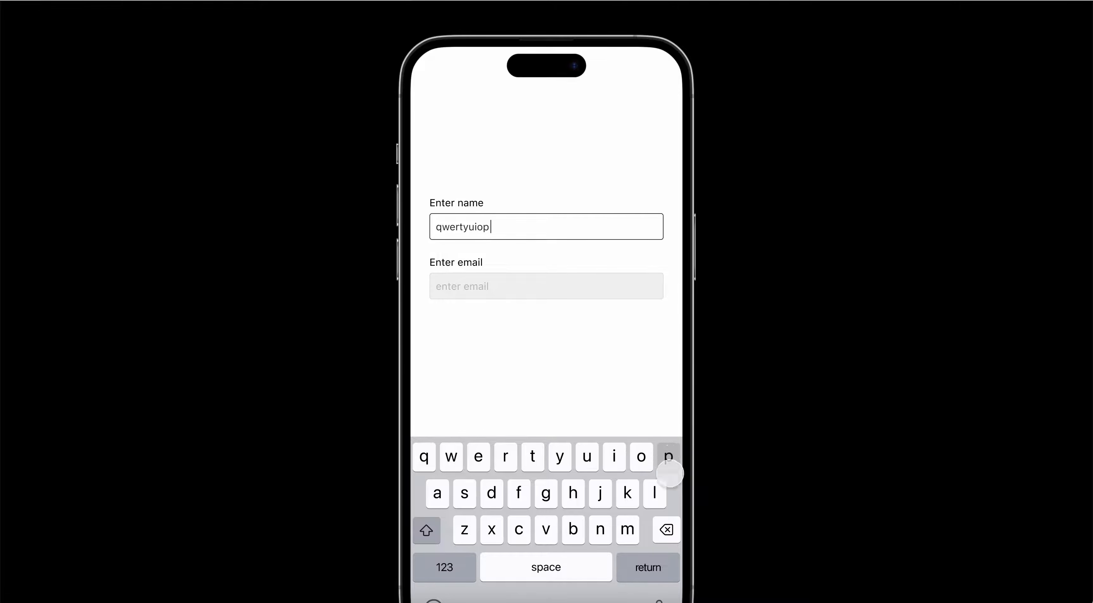
- Append lhdcvbnmd to the Enter name field with the on-screen keyboard, and tap the empty outer area
left_click(655, 493)
left_click(573, 493)
left_click(492, 493)
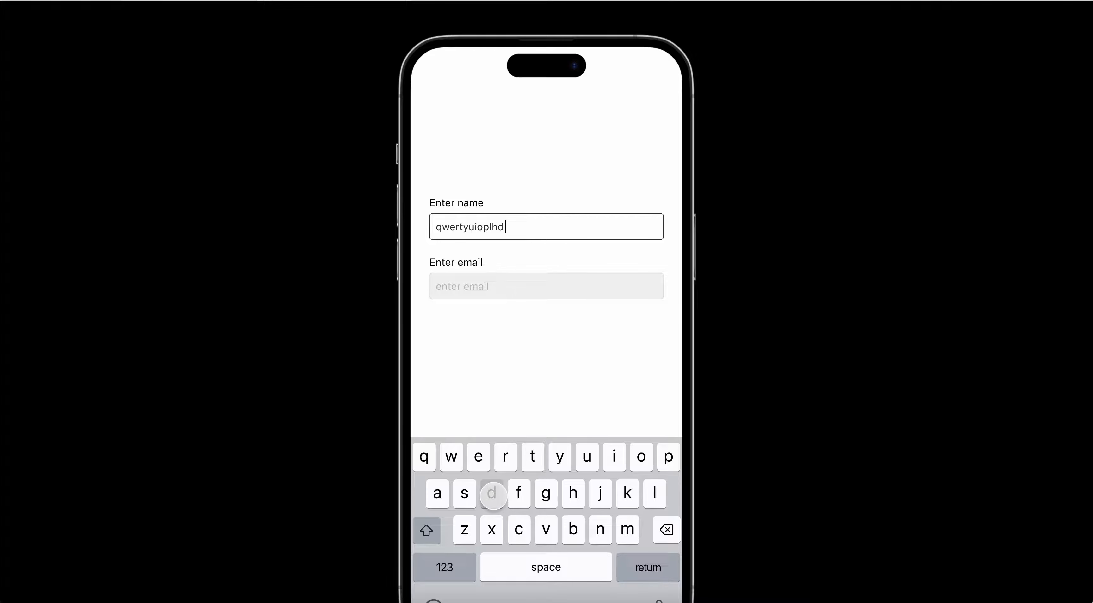
left_click(519, 529)
left_click(546, 529)
left_click(574, 530)
left_click(600, 530)
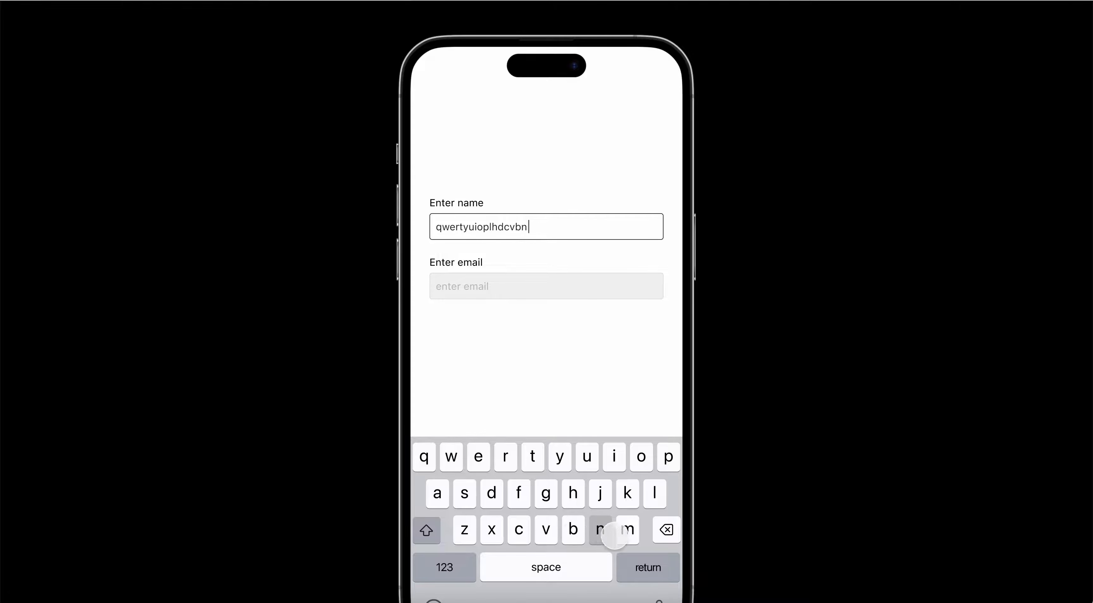
left_click(628, 529)
left_click(492, 492)
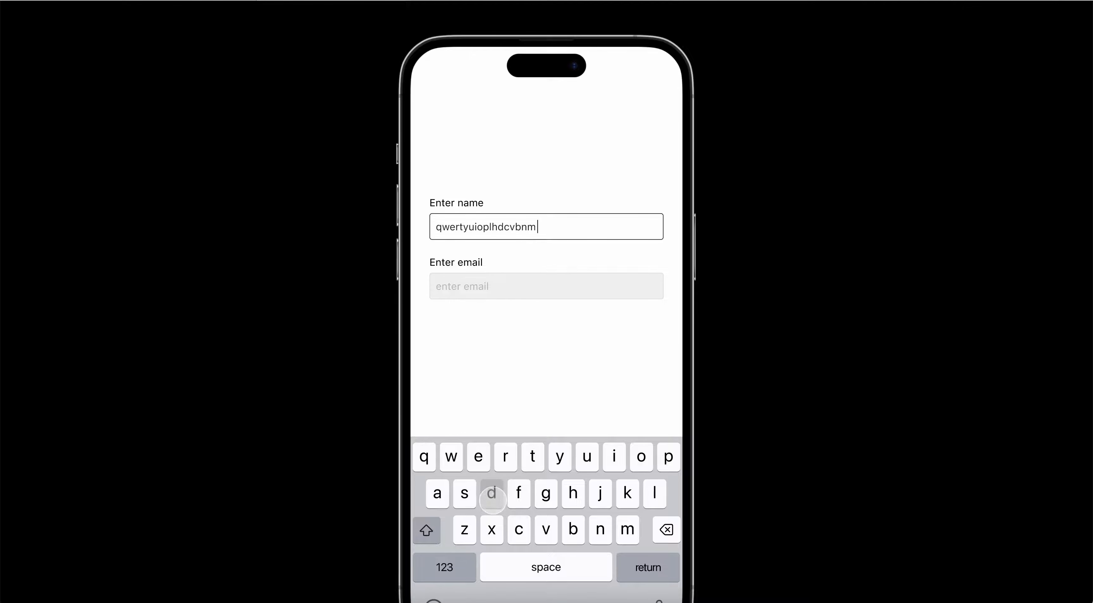
left_click(556, 332)
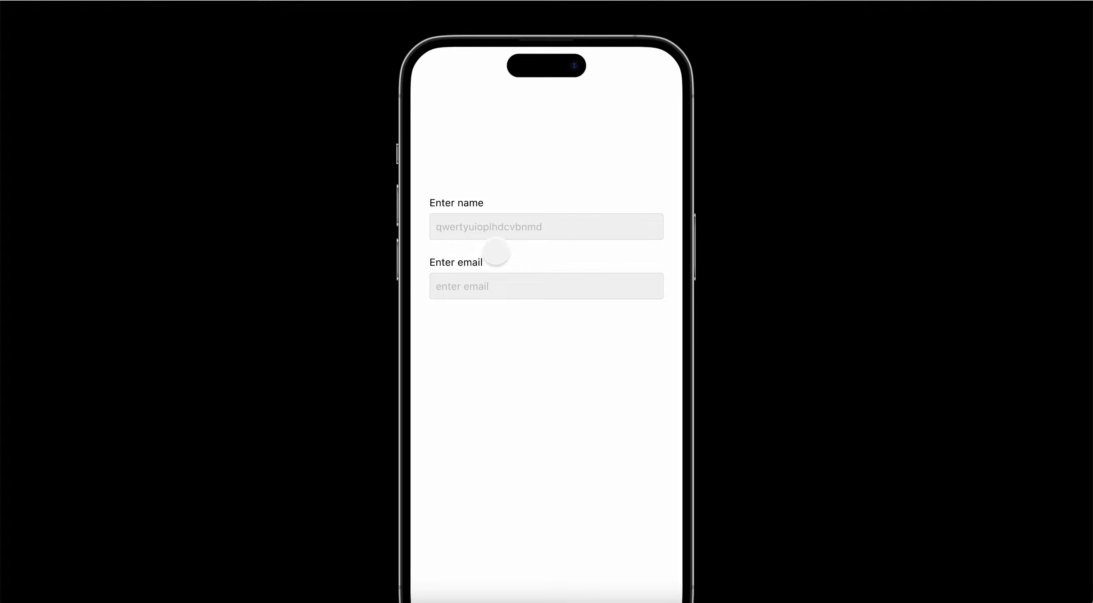
- Enter wschtedvju into Enter email with the on-screen keyboard, and tap the empty outer area
left_click(476, 287)
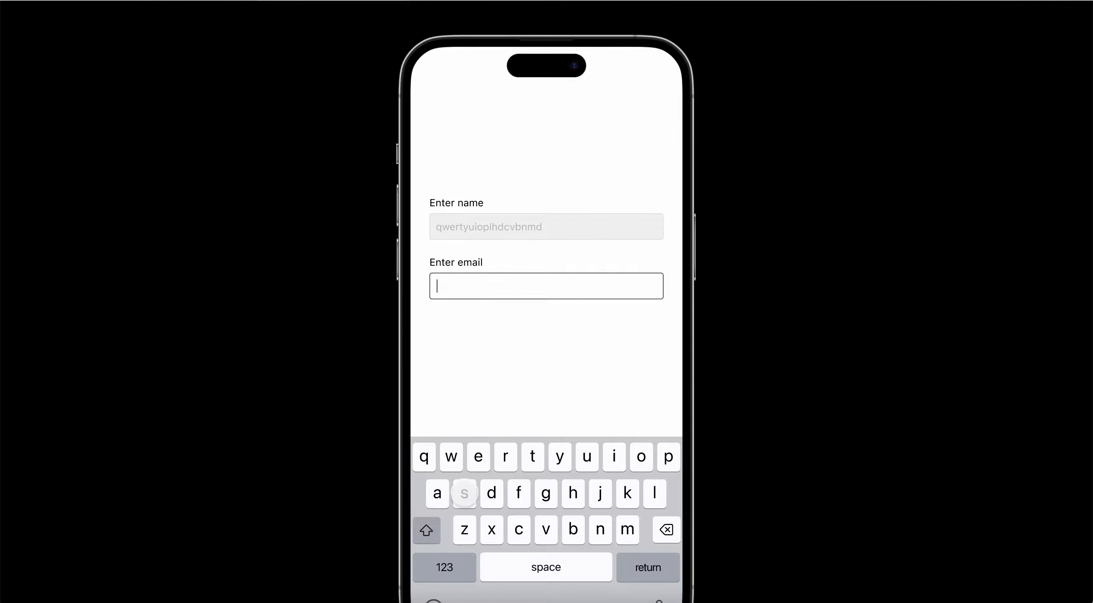
left_click(451, 456)
left_click(465, 493)
left_click(519, 529)
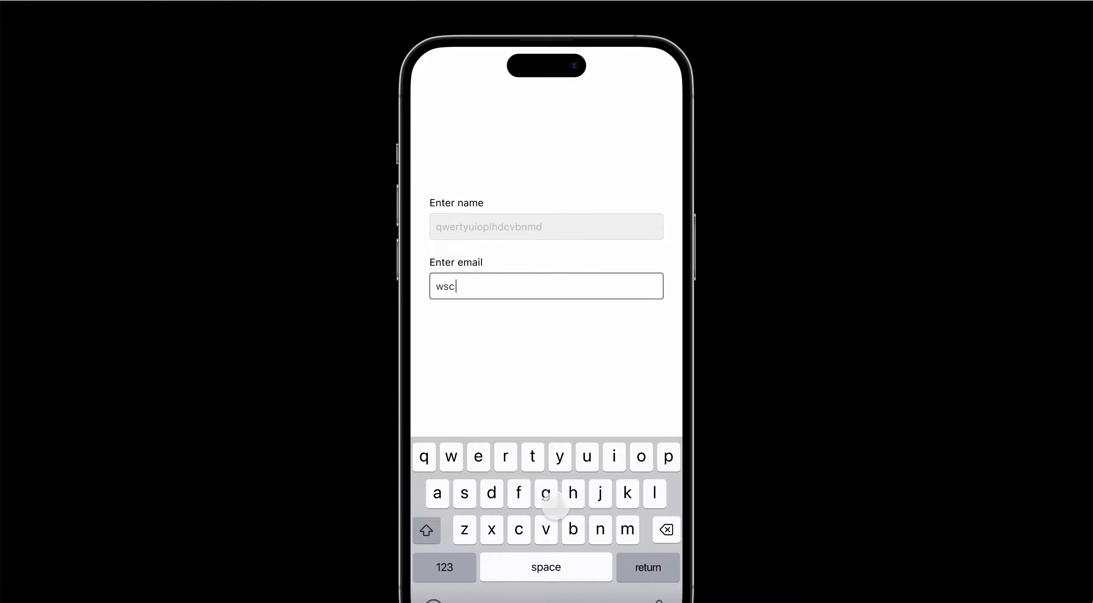
left_click(573, 494)
left_click(533, 456)
left_click(478, 456)
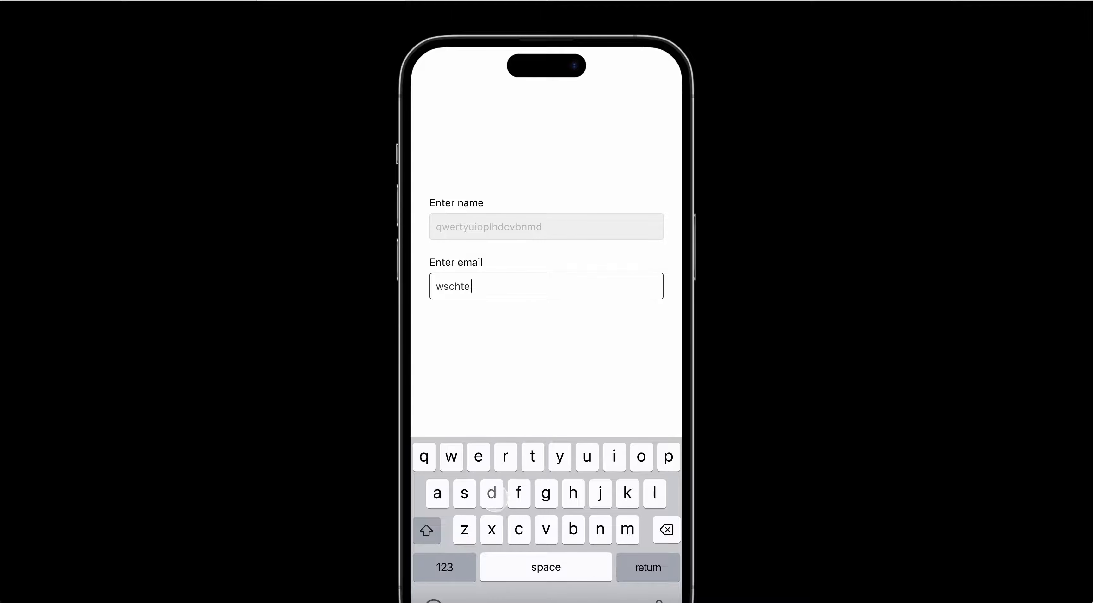
left_click(492, 493)
left_click(540, 532)
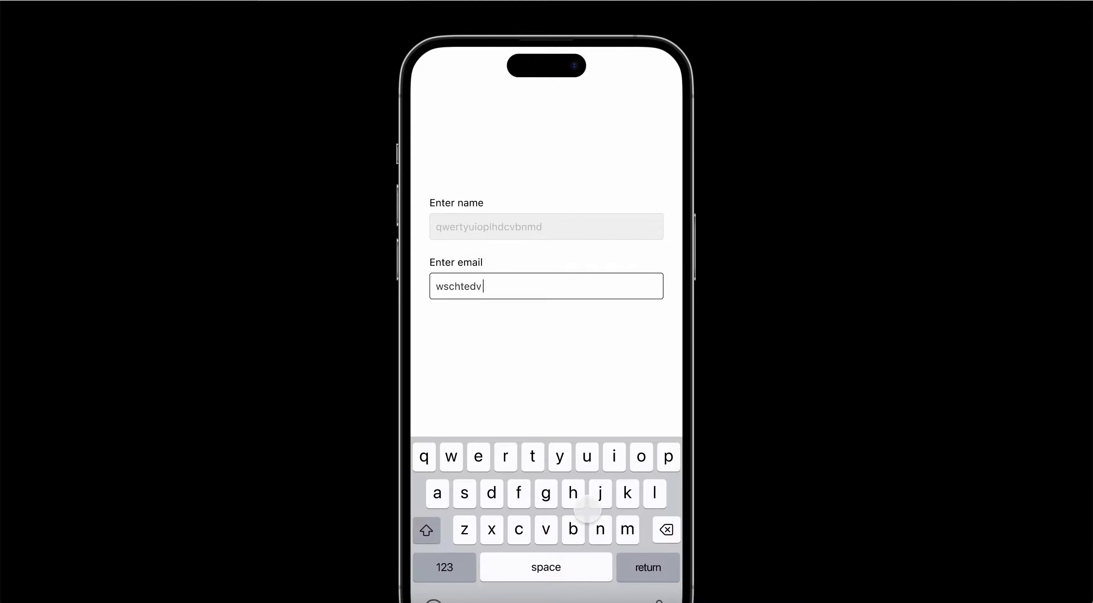
left_click(600, 493)
left_click(587, 456)
left_click(559, 394)
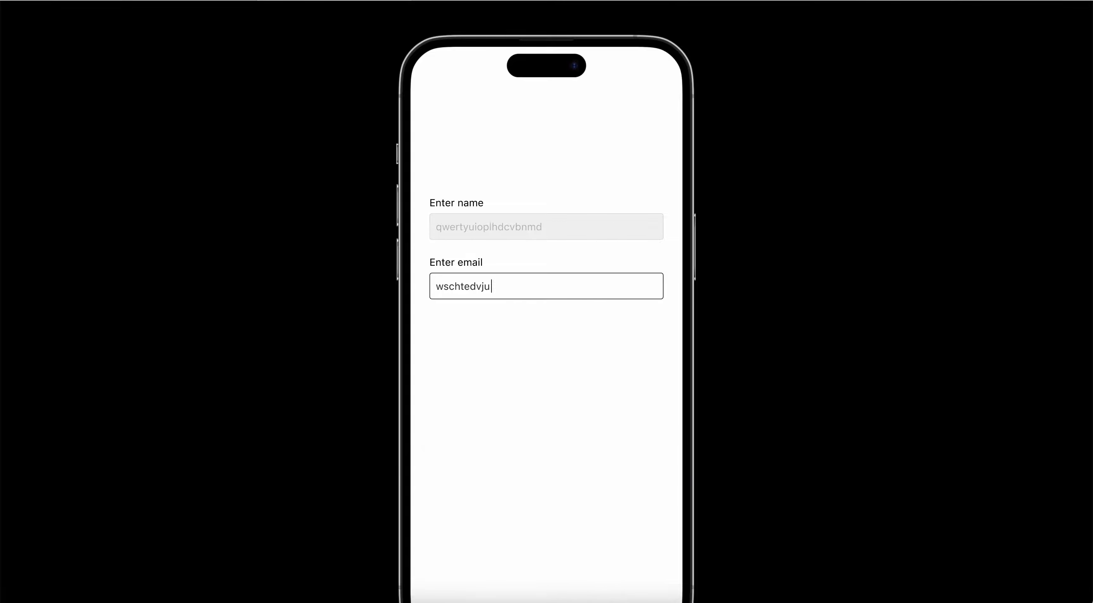
- Restart the preview and alternately activate Enter email and Enter name twice without entering text, tapping the empty outer area after each
key("r")
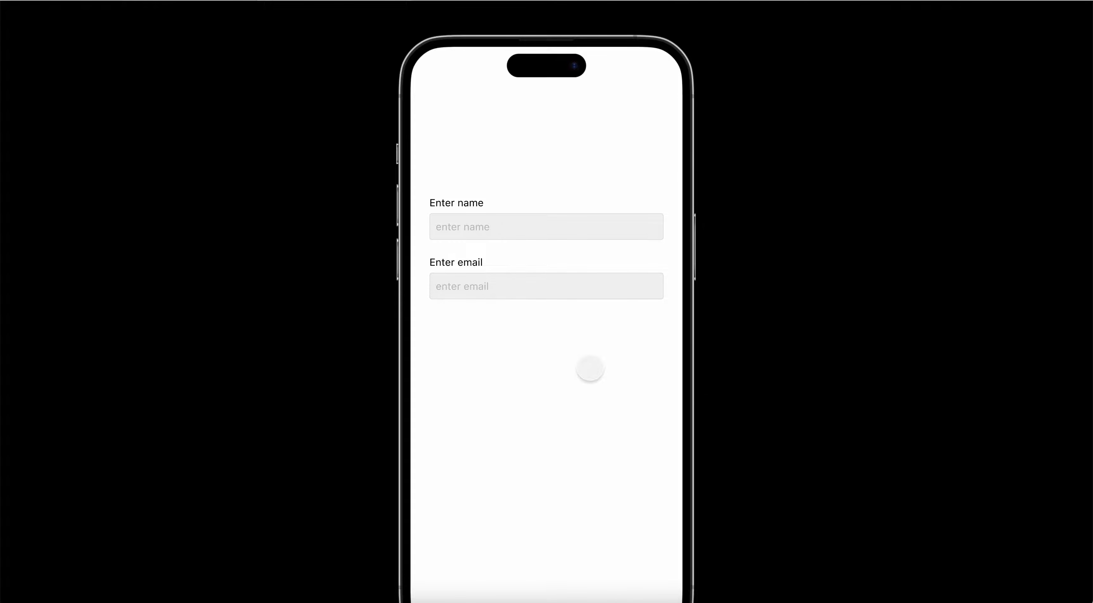
left_click(484, 286)
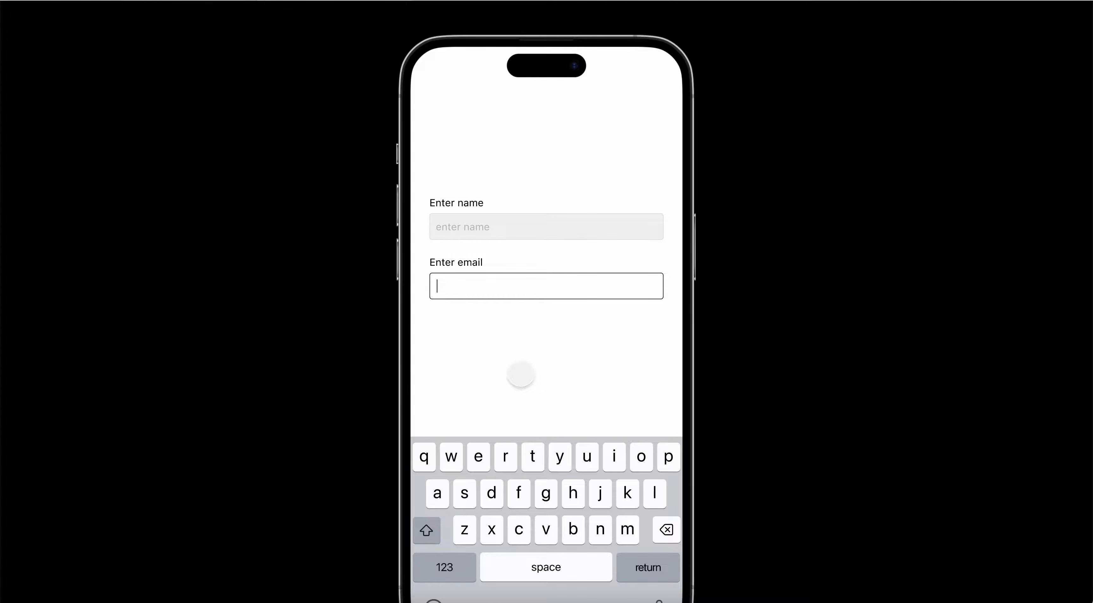
left_click(524, 375)
left_click(511, 231)
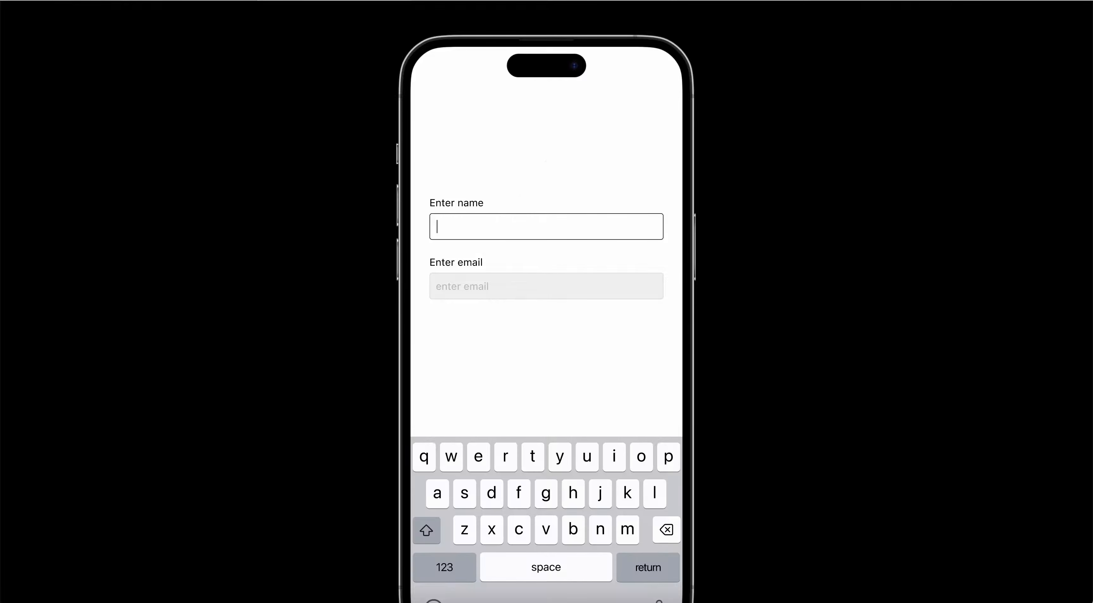
left_click(555, 173)
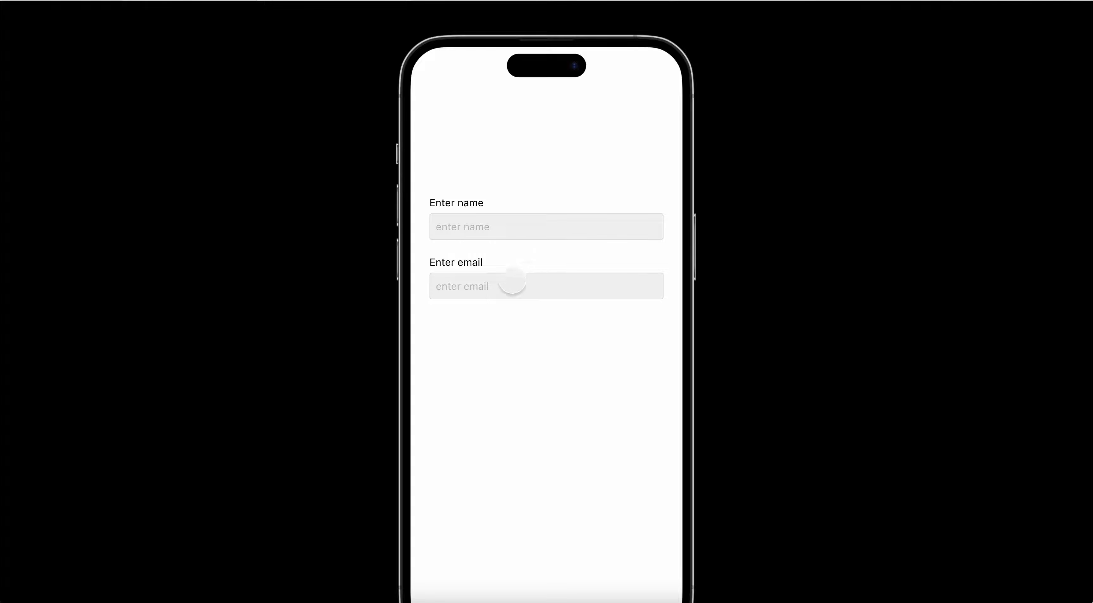
left_click(503, 289)
left_click(508, 390)
left_click(532, 227)
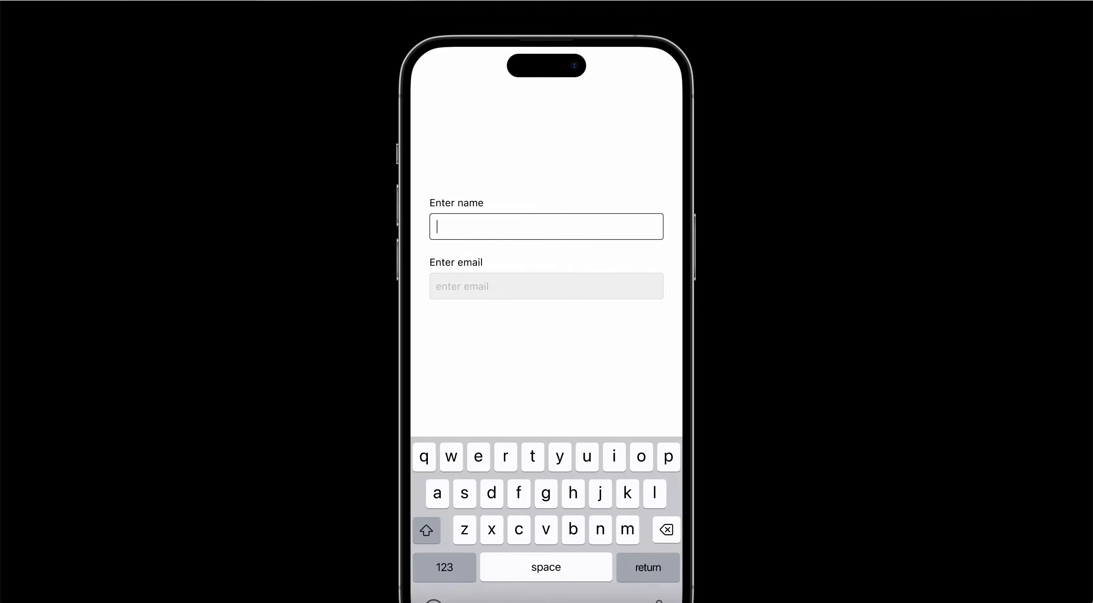
left_click(576, 176)
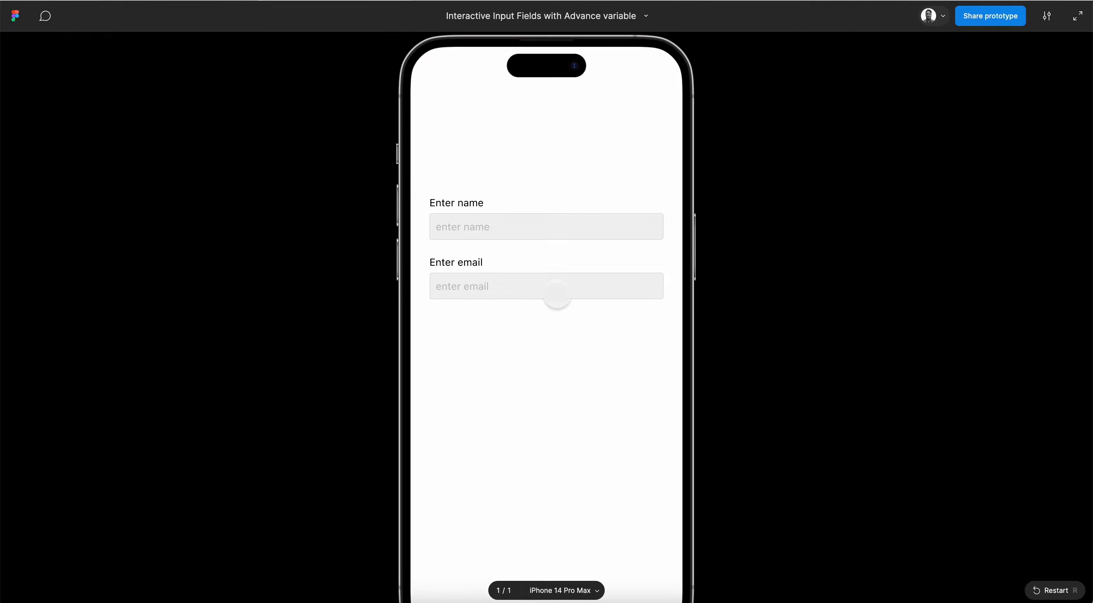
- Return to the design file and close the g key's interaction settings to view the keyboard components
left_click(232, 1)
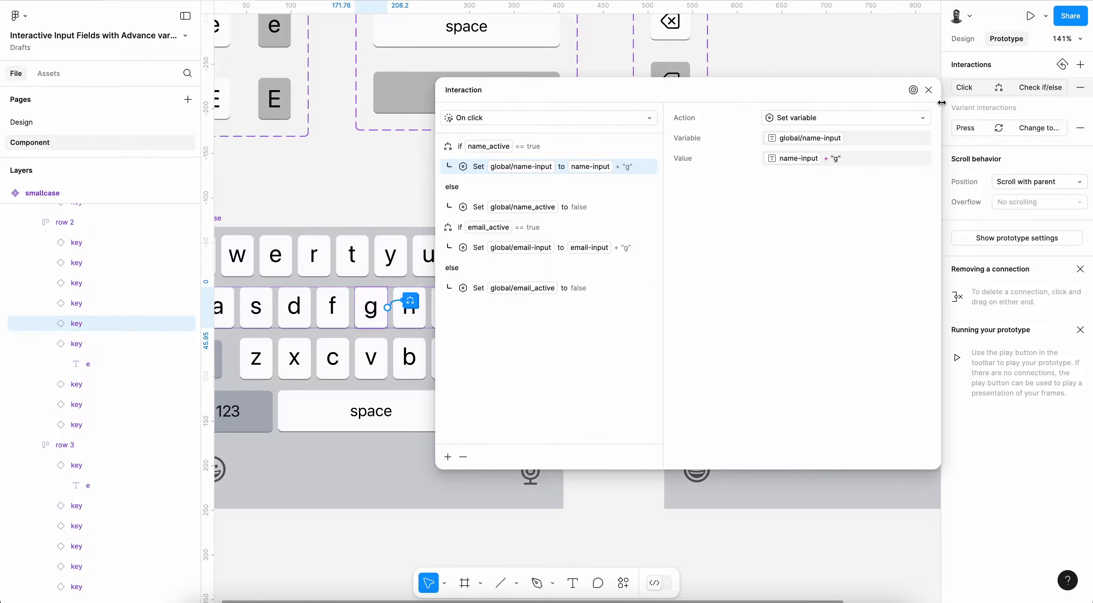
left_click(928, 90)
scroll(646, 327, "down", 5)
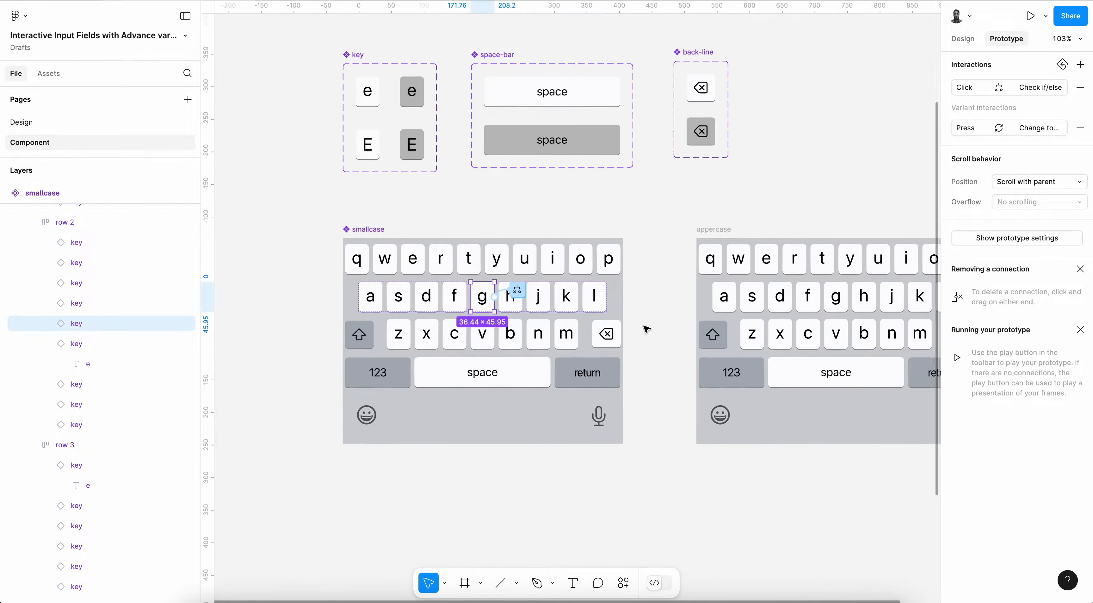
- Change the label of the first key in the uppercase keyboard's top row to Q
scroll(646, 328, "right", 6)
scroll(646, 328, "up", 2)
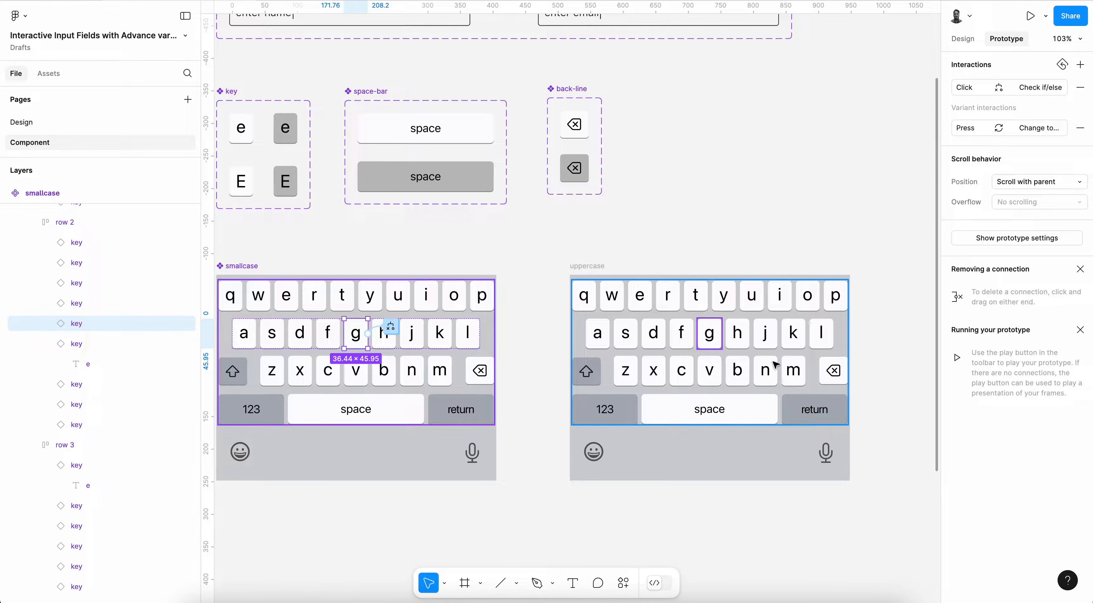
left_click(963, 41)
scroll(665, 328, "up", 3)
scroll(665, 328, "down", 4)
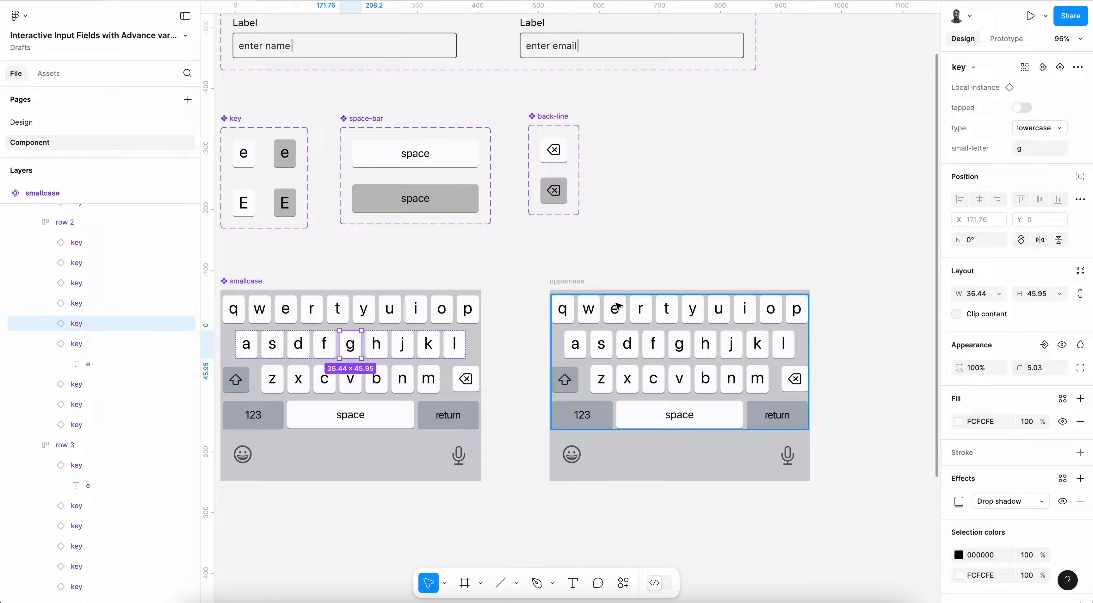
left_click(631, 267)
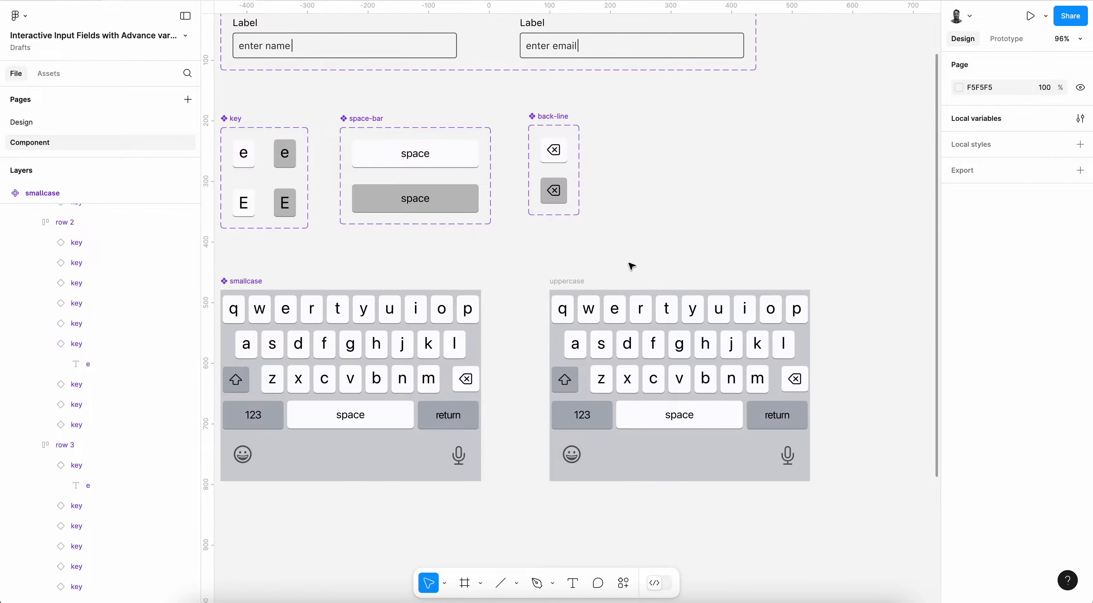
scroll(631, 267, "up", 3)
double_click(597, 312)
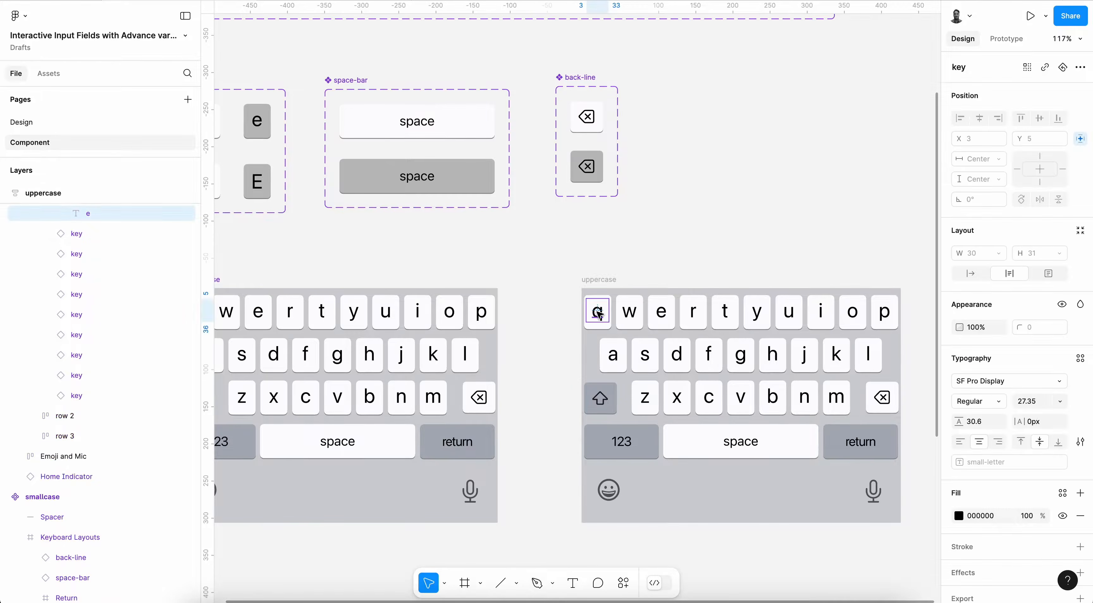
double_click(597, 312)
type("Q")
- Change the w and e key labels in the uppercase keyboard's top row to W and E
double_click(630, 312)
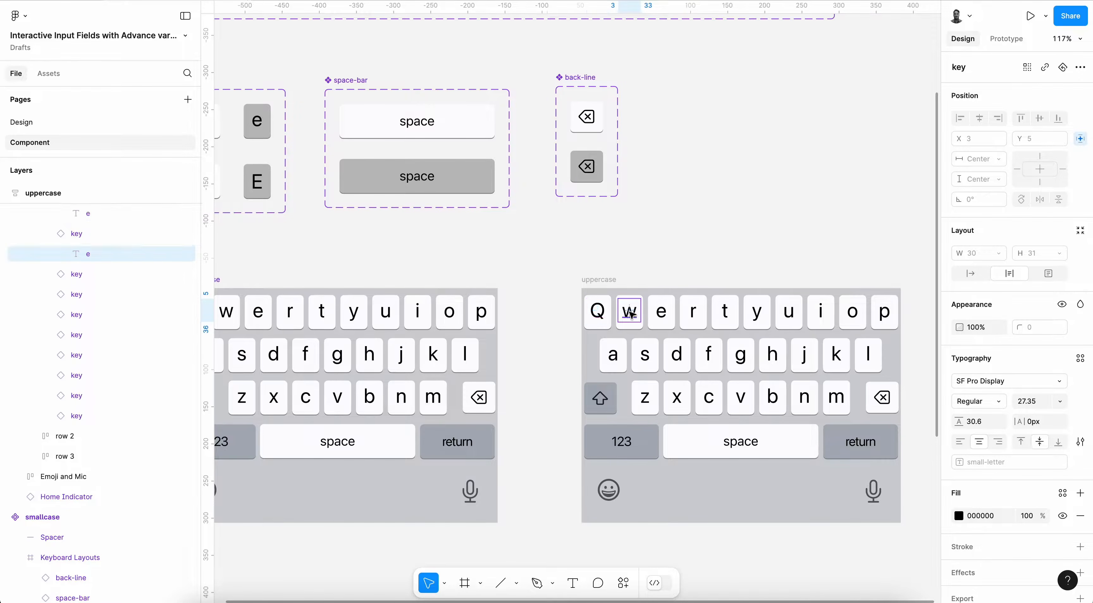
double_click(630, 312)
type("W")
key("Escape")
left_click(661, 312)
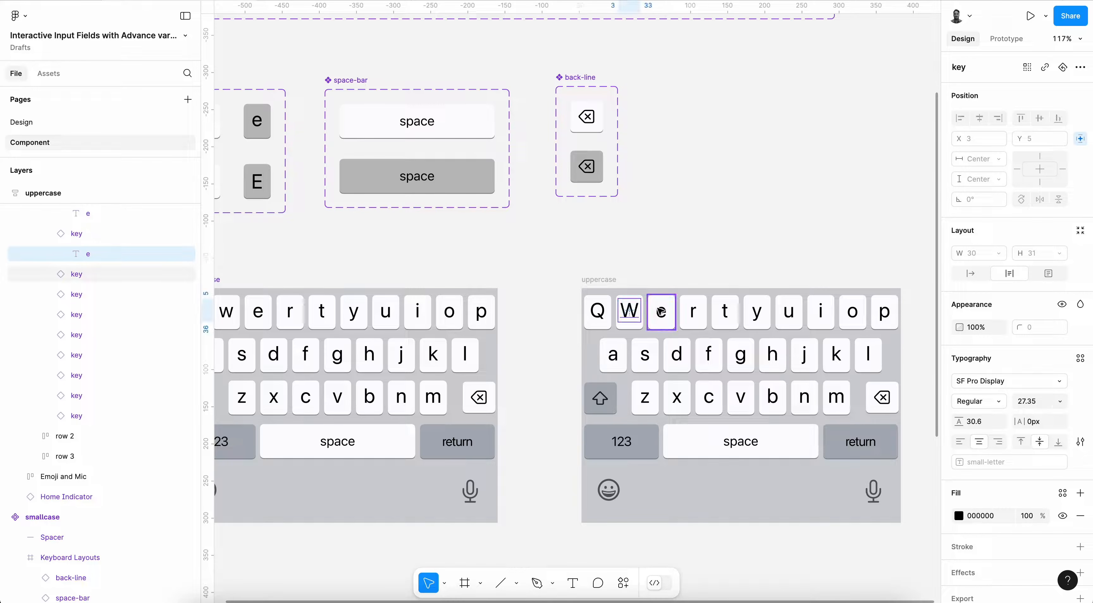
left_click(1023, 150)
type("E")
key("Return")
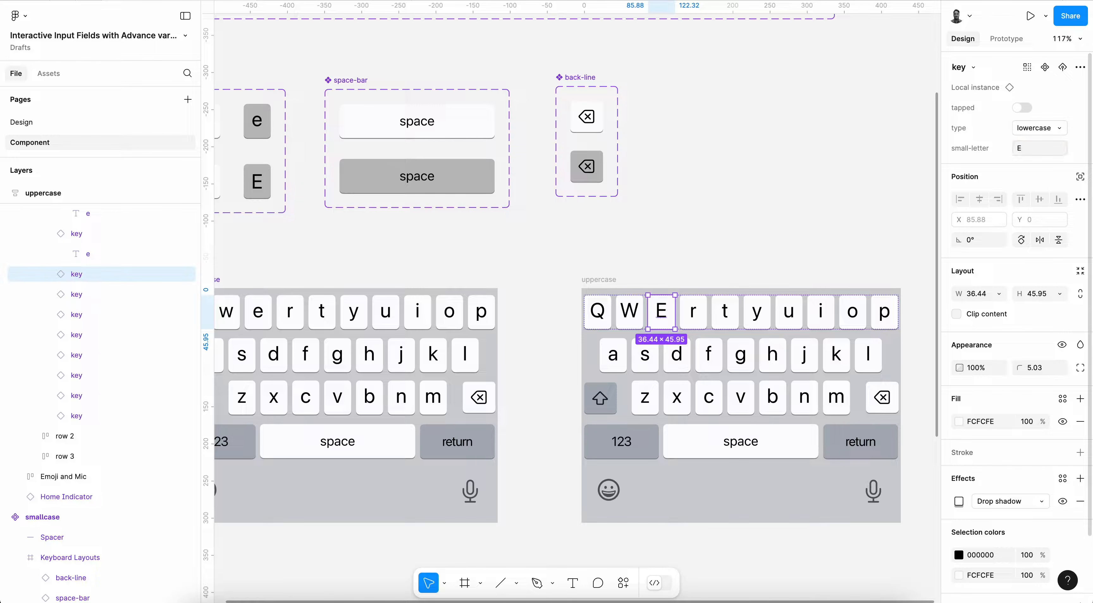
- Set the small-letter property of the uppercase keyboard's r and t keys to R and T
left_click(694, 313)
left_click(1022, 153)
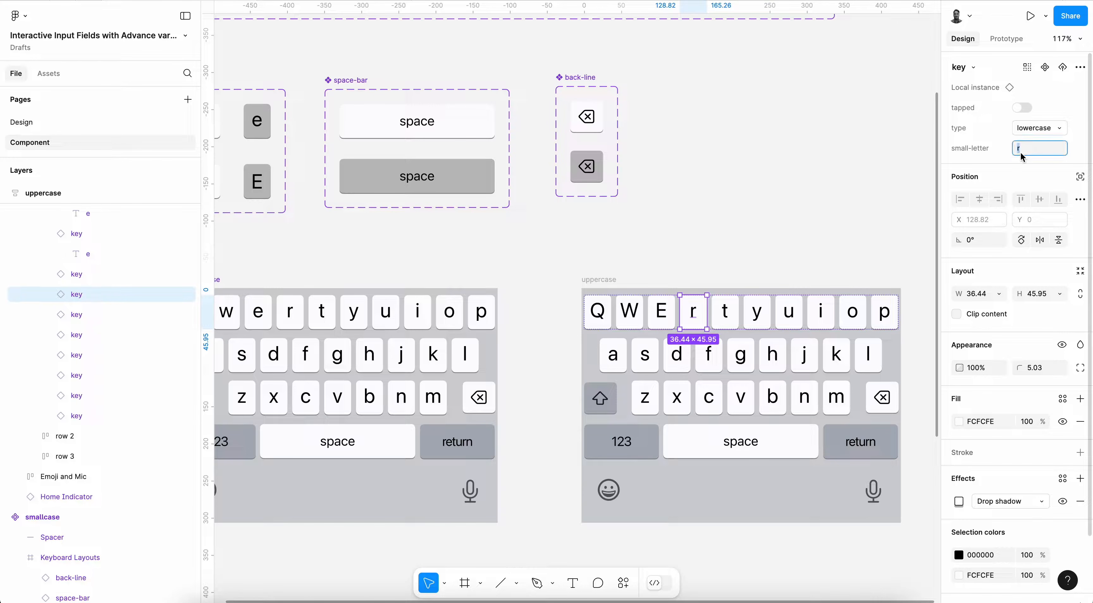
key("Return")
left_click(725, 312)
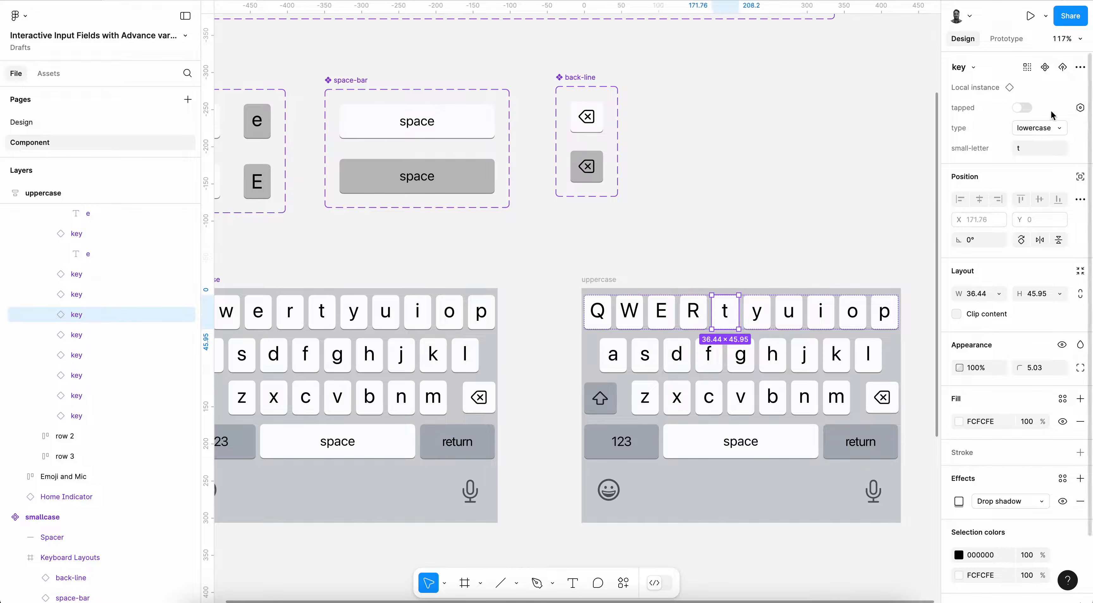
left_click(1026, 154)
key("Return")
- Inspect the T key's on-click conditional interaction and its name-input variable action
left_click(1010, 39)
left_click(1035, 88)
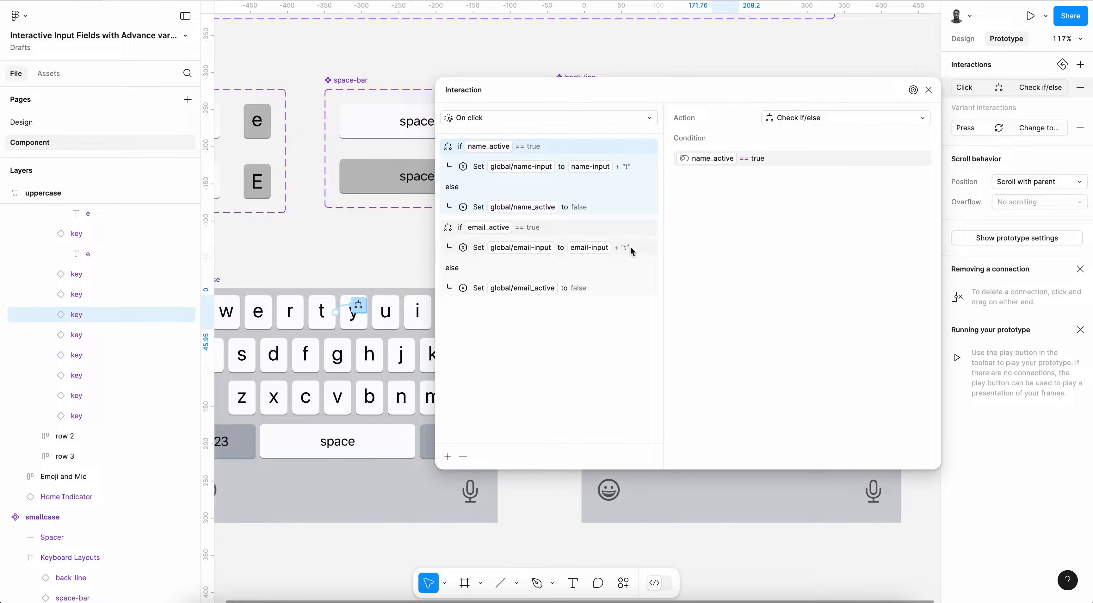
left_click(650, 167)
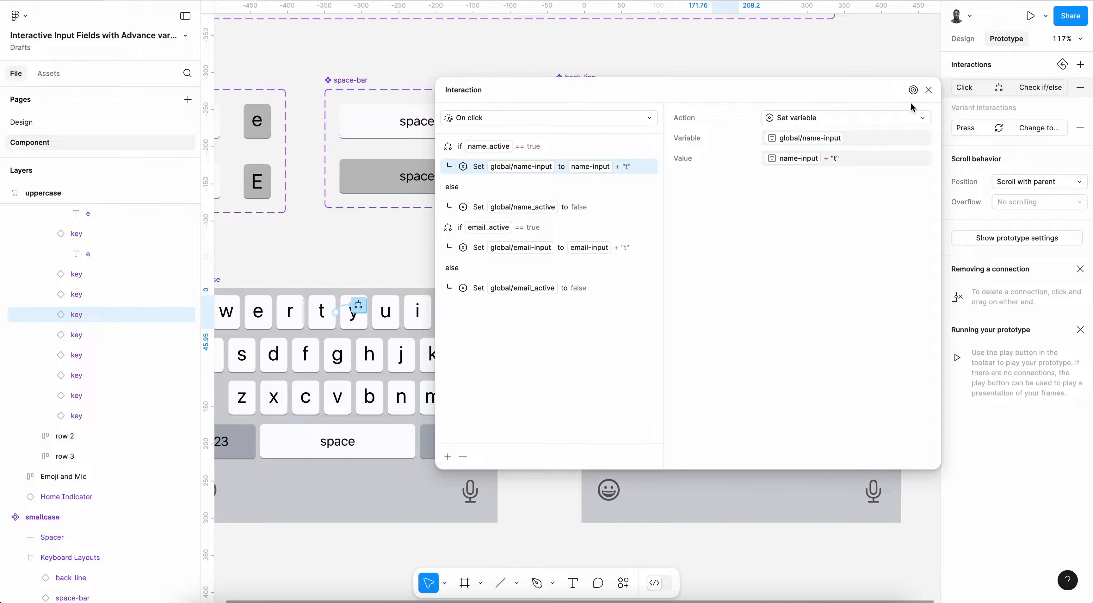
left_click(929, 90)
- Set the small-letter property of the uppercase keyboard's y and u keys to Y and U
key("Tab")
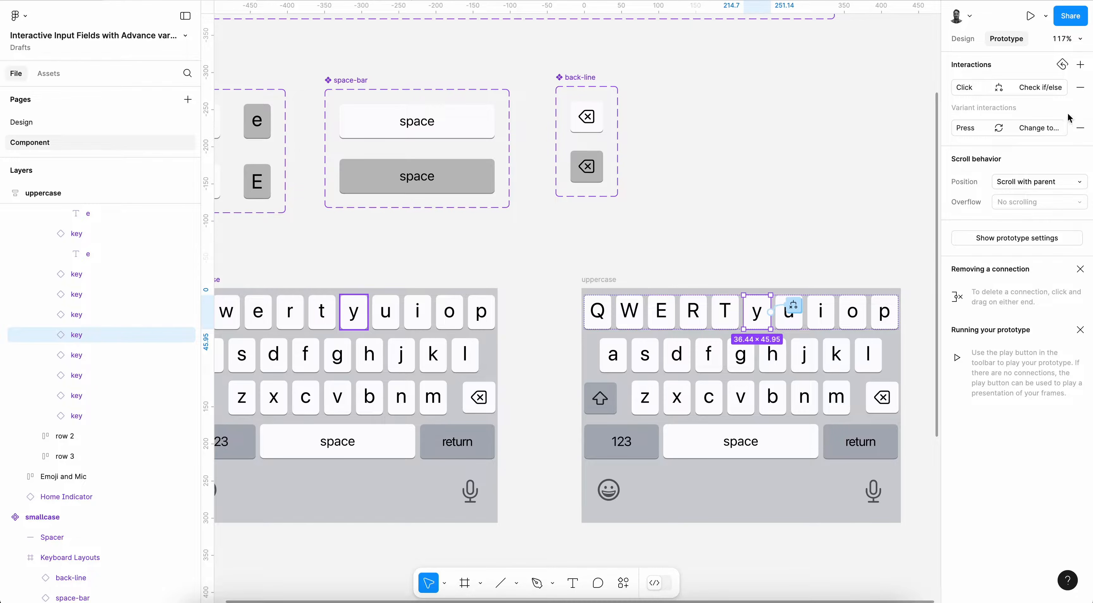
left_click(967, 39)
left_click(1029, 149)
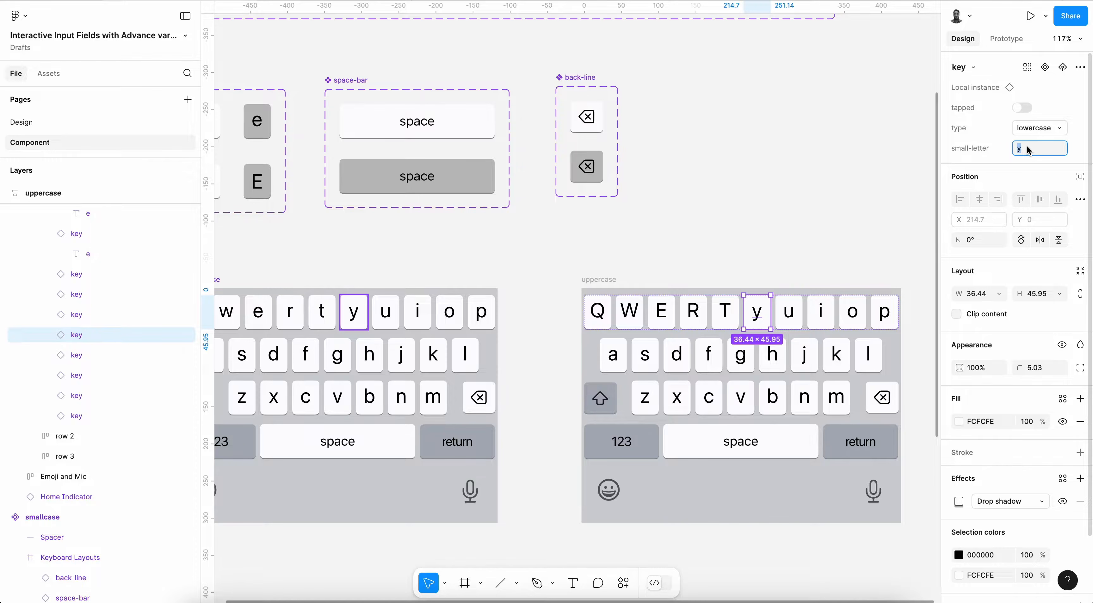
type("Y")
key("Return")
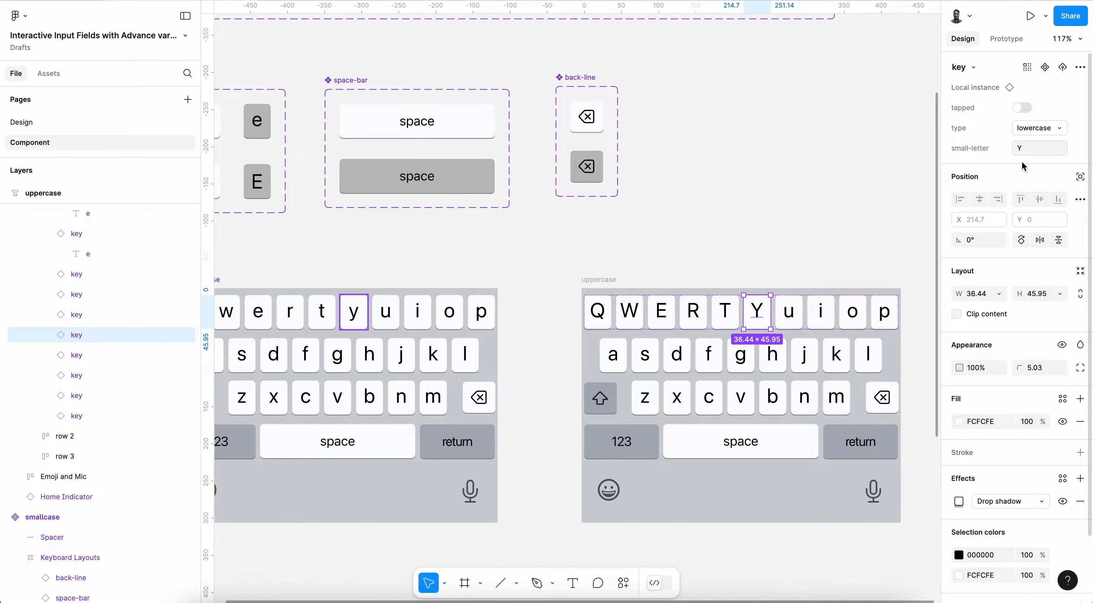
left_click(788, 323)
left_click(1027, 149)
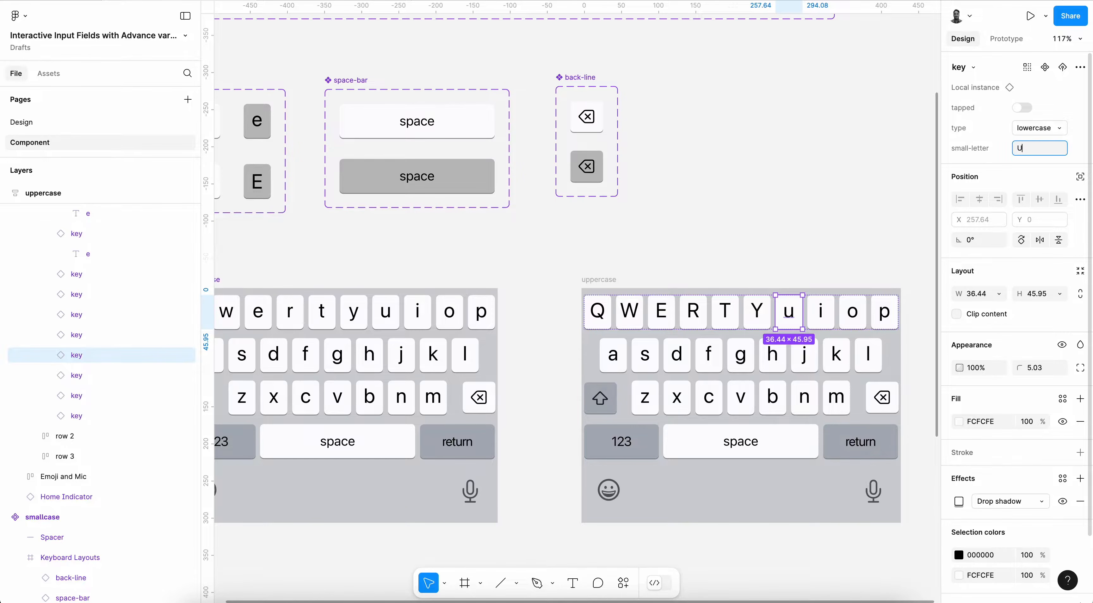
- Set the small-letter property of the u key on the uppercase keyboard to U
type("U")
key("Return")
- In the uppercase Q key's click interaction, make both the name-input and email-input actions append "Q"
left_click(598, 312)
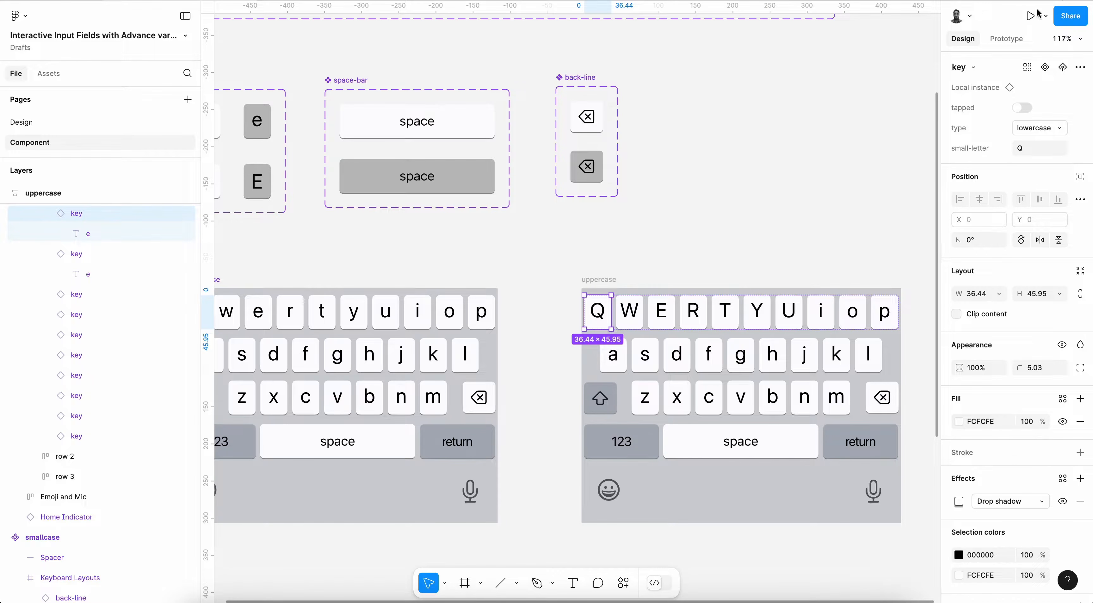
left_click(1000, 39)
left_click(1041, 89)
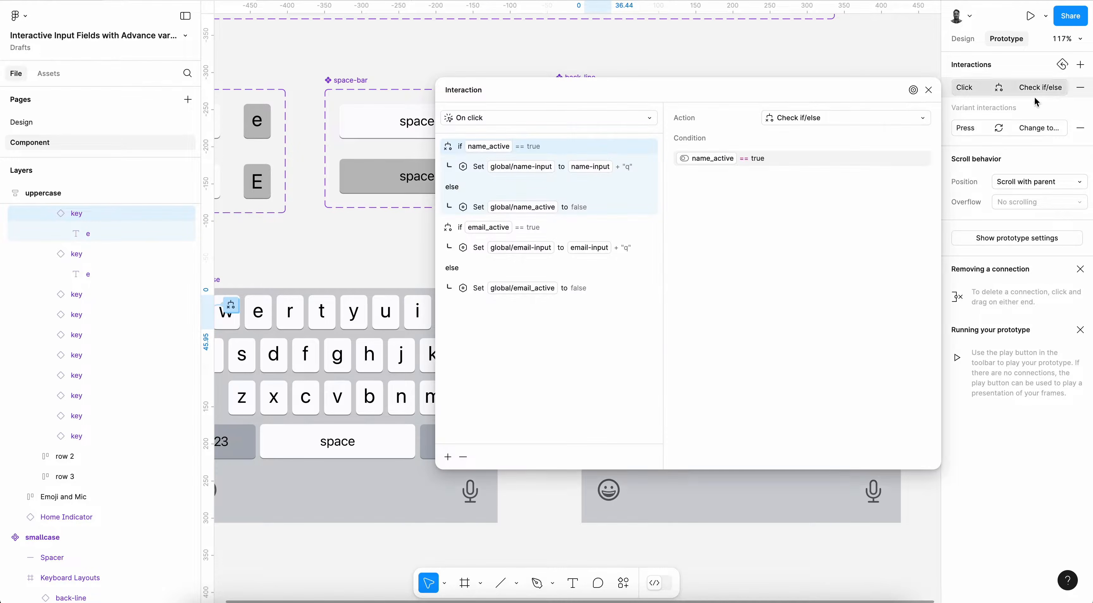
left_click(595, 171)
left_click(836, 160)
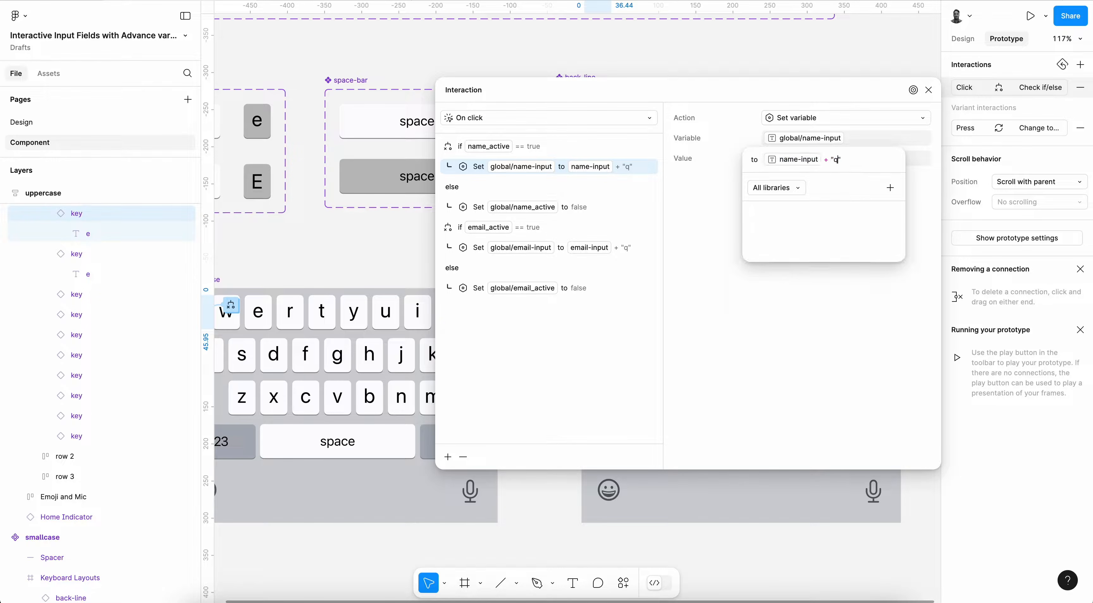
type("Q")
key("Return")
left_click(625, 247)
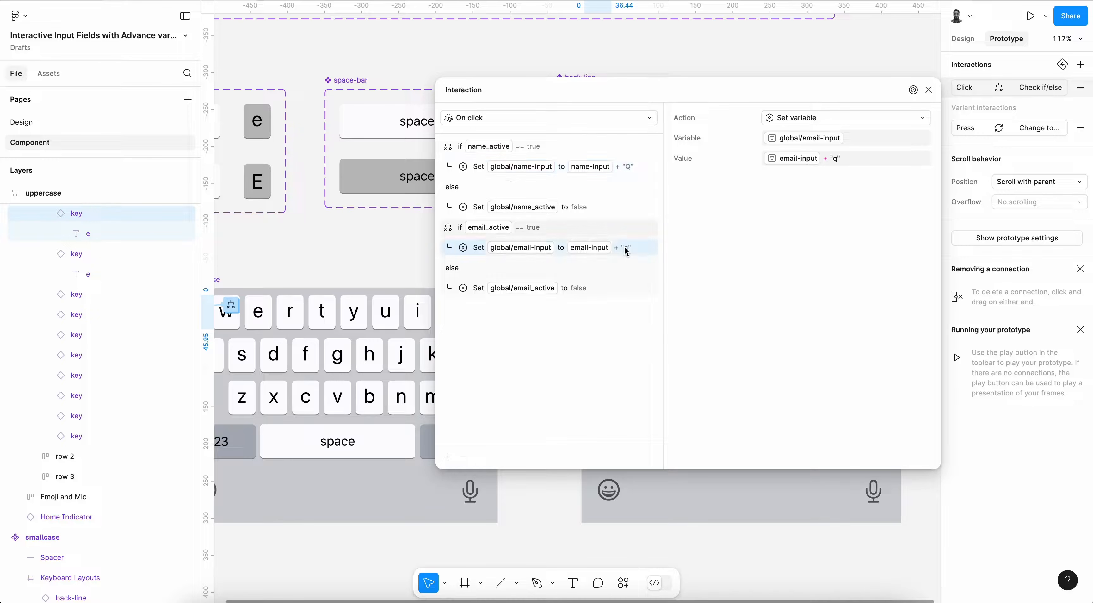
left_click(874, 164)
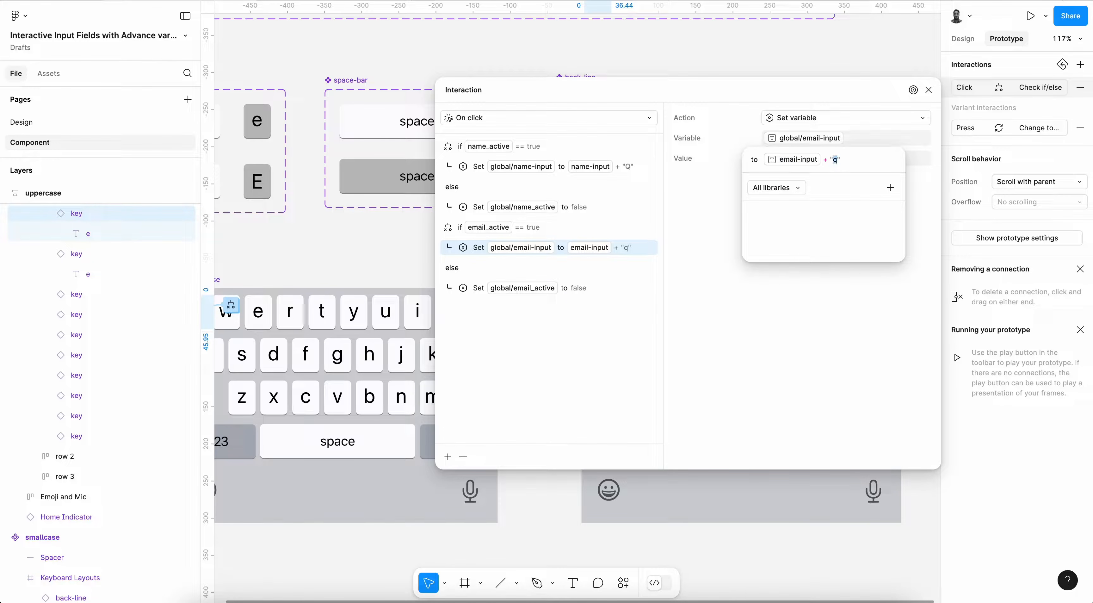
key("Return")
left_click(928, 90)
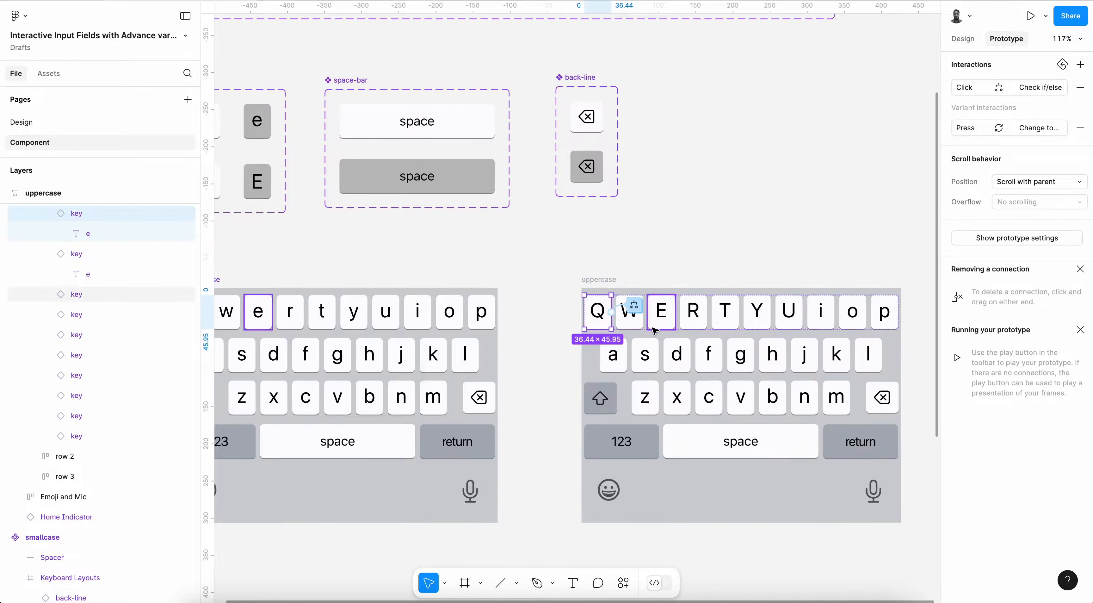
- In the uppercase W key's click interaction, make both the name-input and email-input actions append "W"
left_click(637, 329)
left_click(1048, 88)
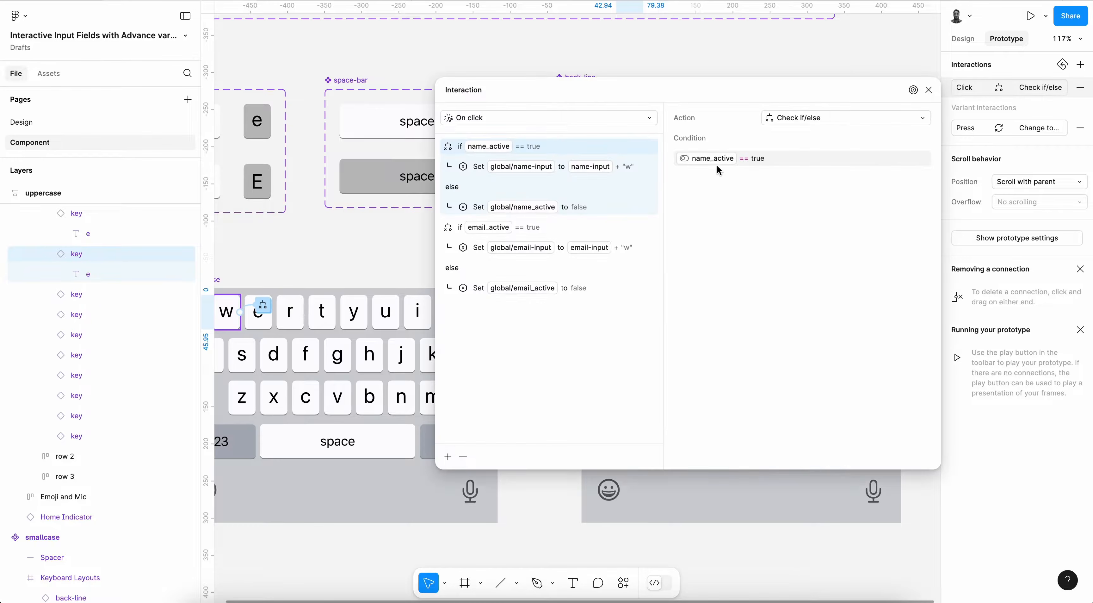
left_click(630, 173)
left_click(858, 162)
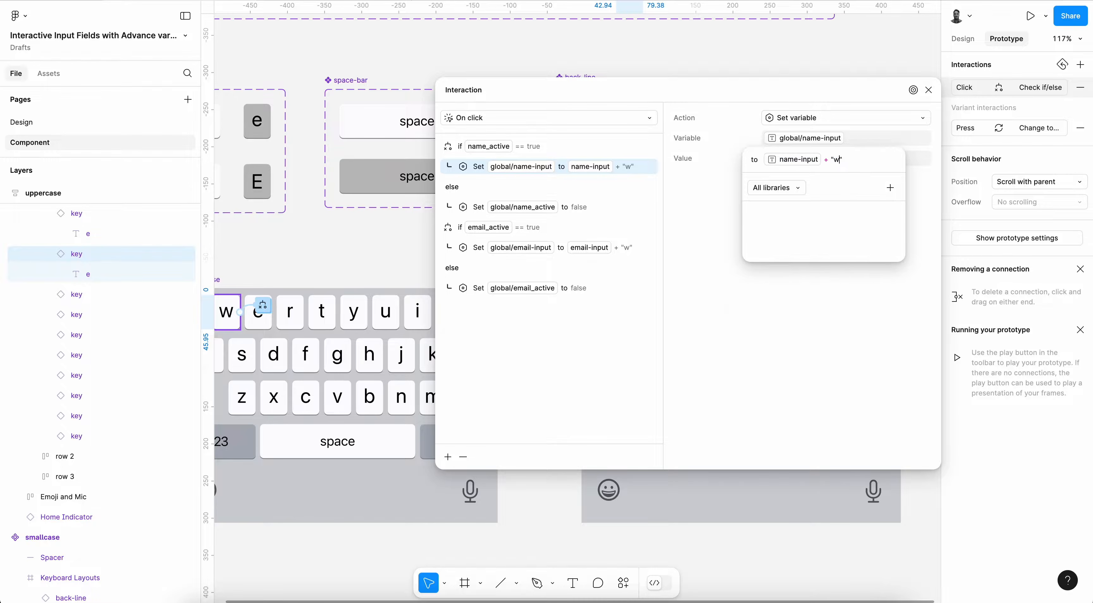
key("Return")
left_click(649, 249)
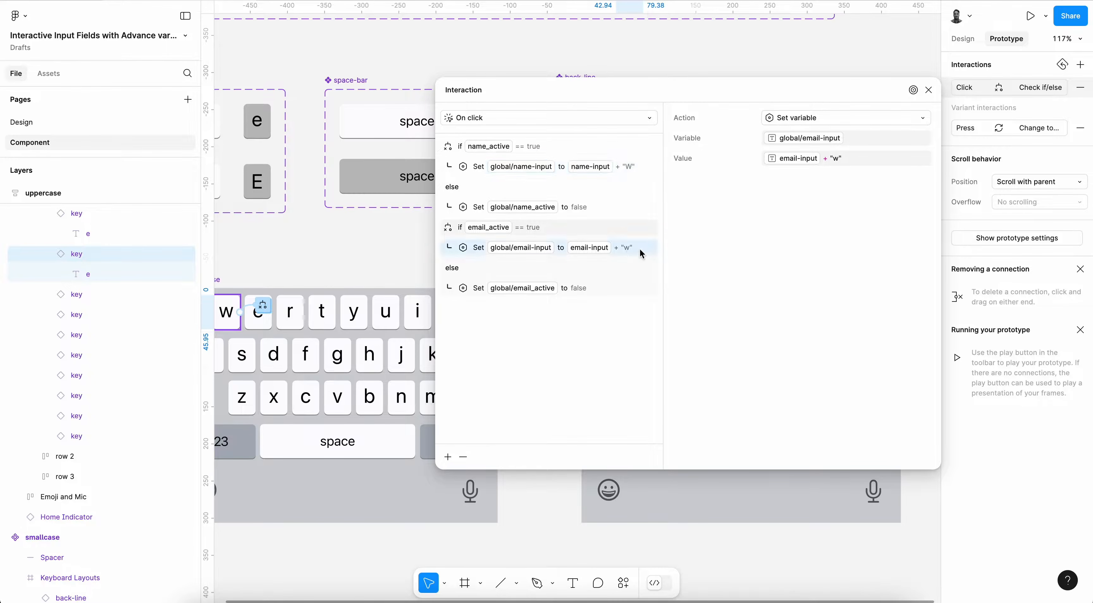
left_click(847, 159)
left_click(839, 160)
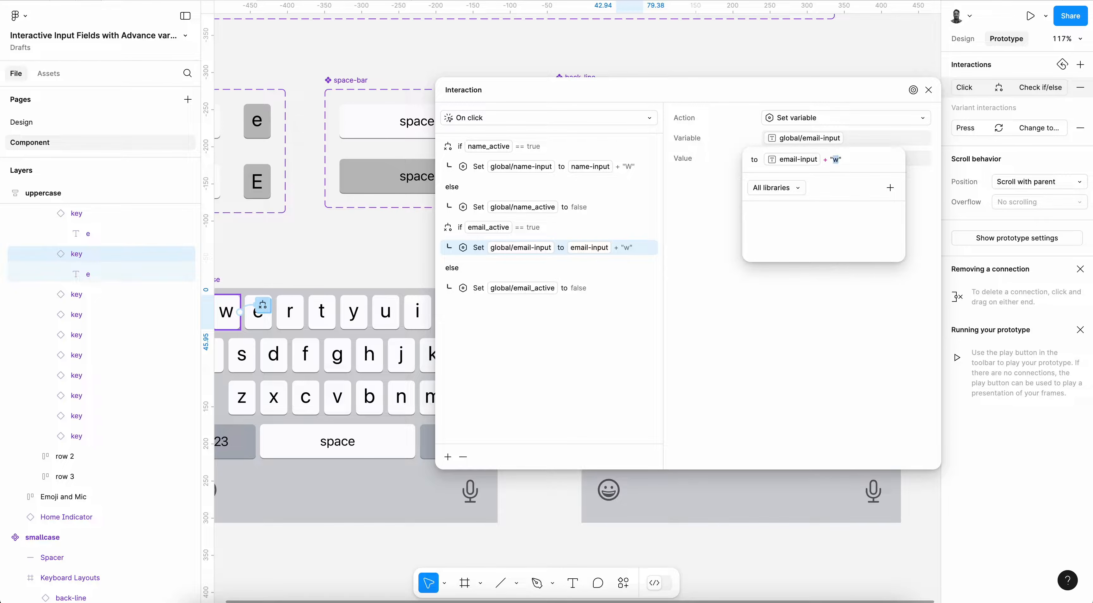
type("W")
key("Return")
left_click(928, 90)
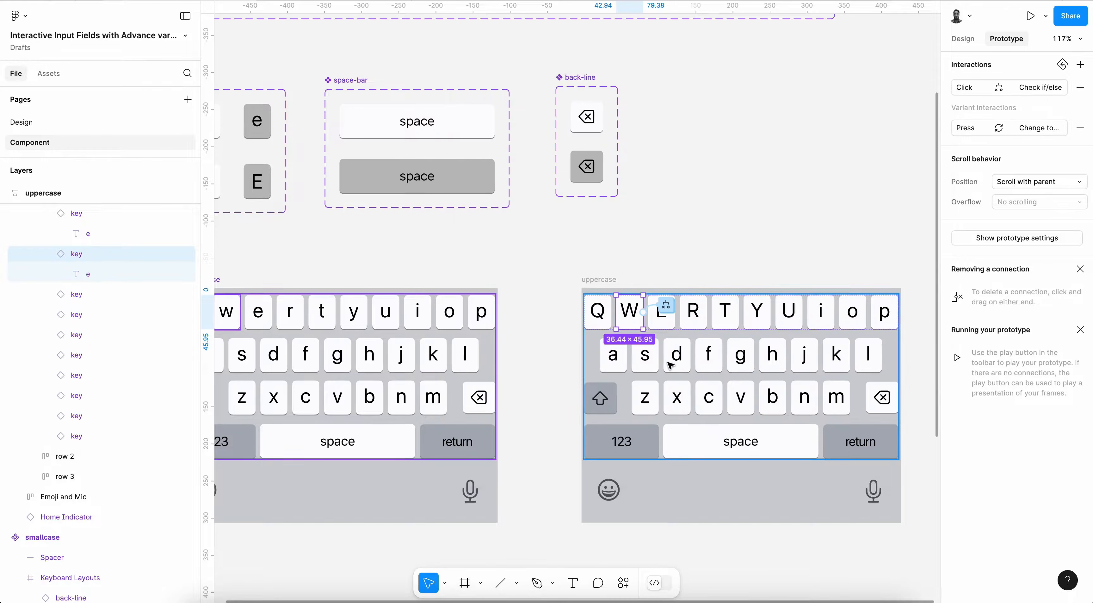
- Set the small-letter property of the i key in the uppercase keyboard's first row to I
scroll(618, 361, "right", 5)
left_click(574, 312)
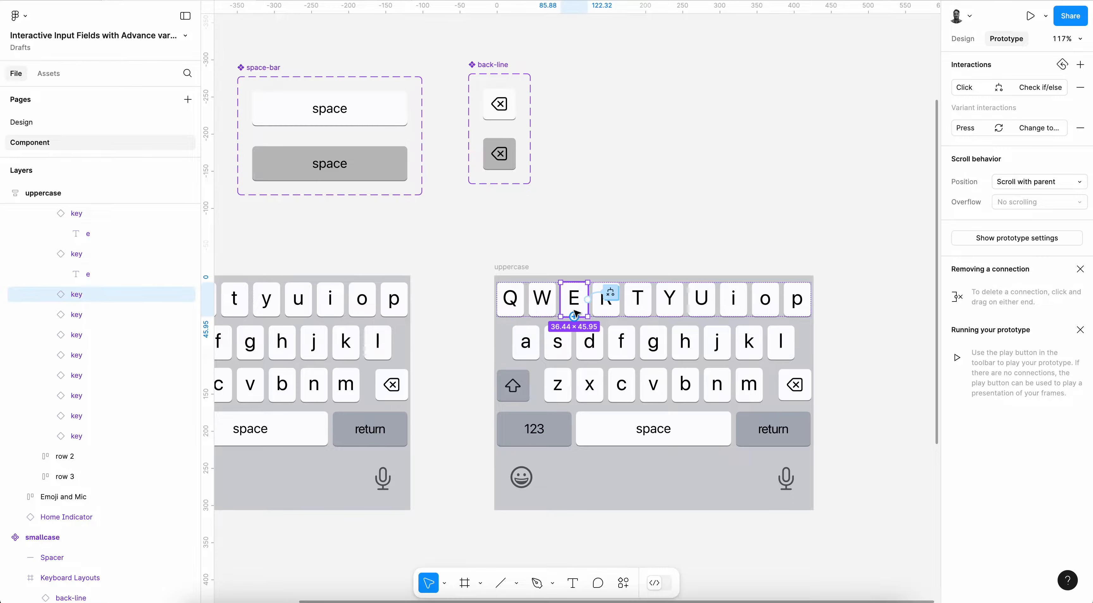
left_click(735, 314)
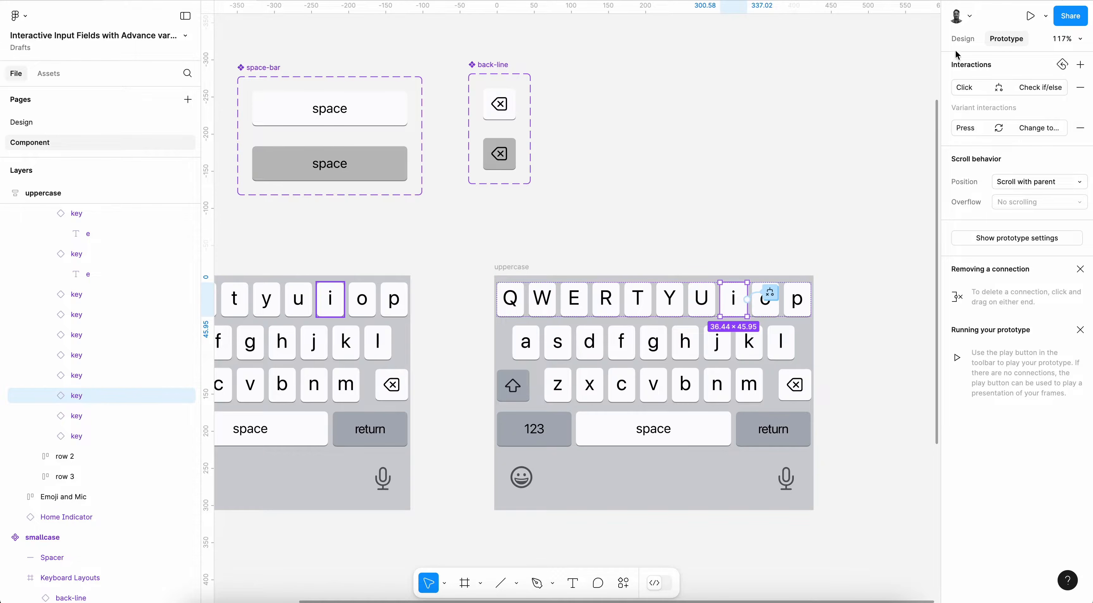
left_click(963, 39)
left_click(1026, 152)
type("I")
key("Return")
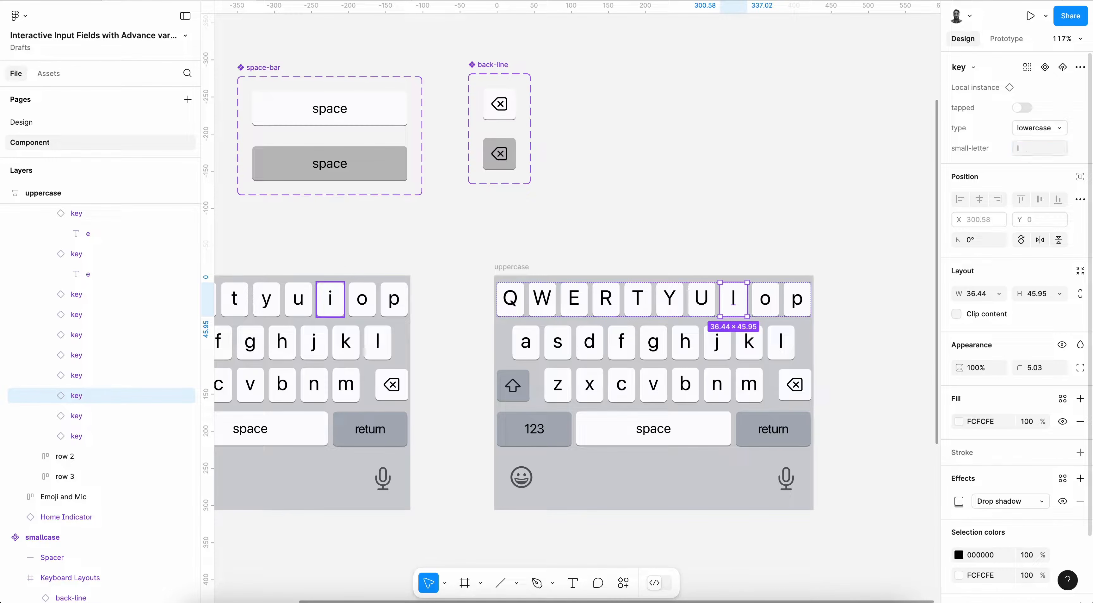
- Change the small-letter properties of the o and p keys on the uppercase keyboard to O and P
left_click(768, 312)
left_click(1027, 150)
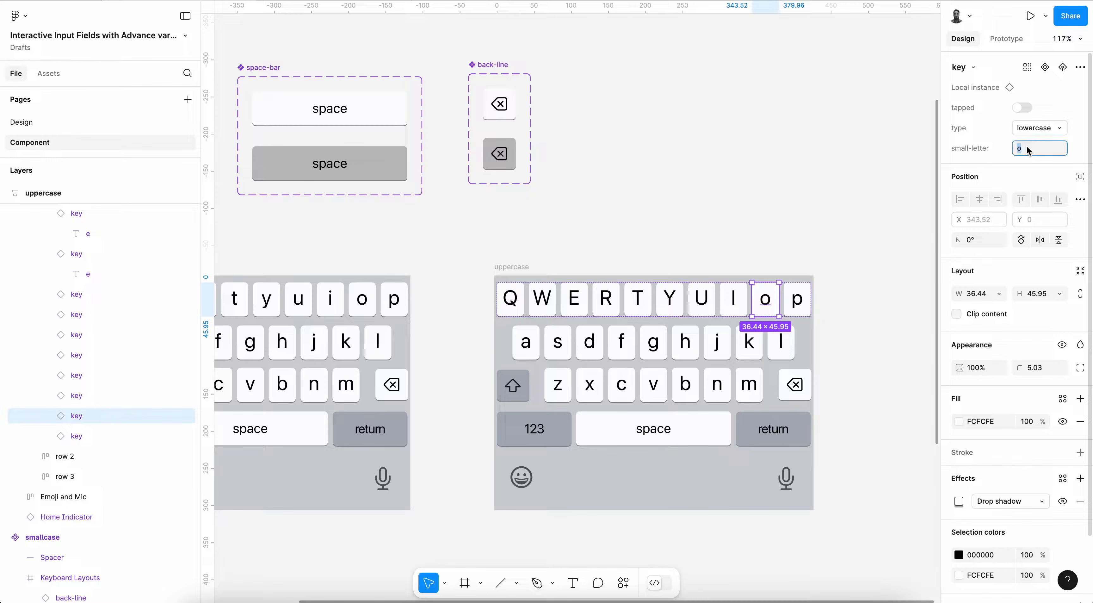
type("O")
key("Return")
key("Tab")
left_click(1032, 155)
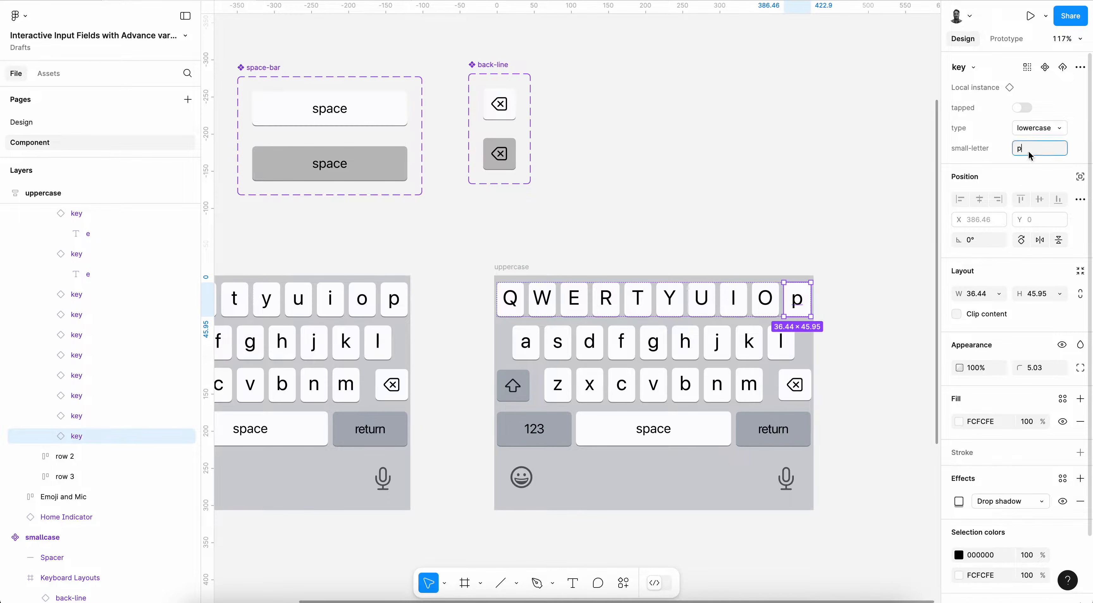
type("P")
key("Return")
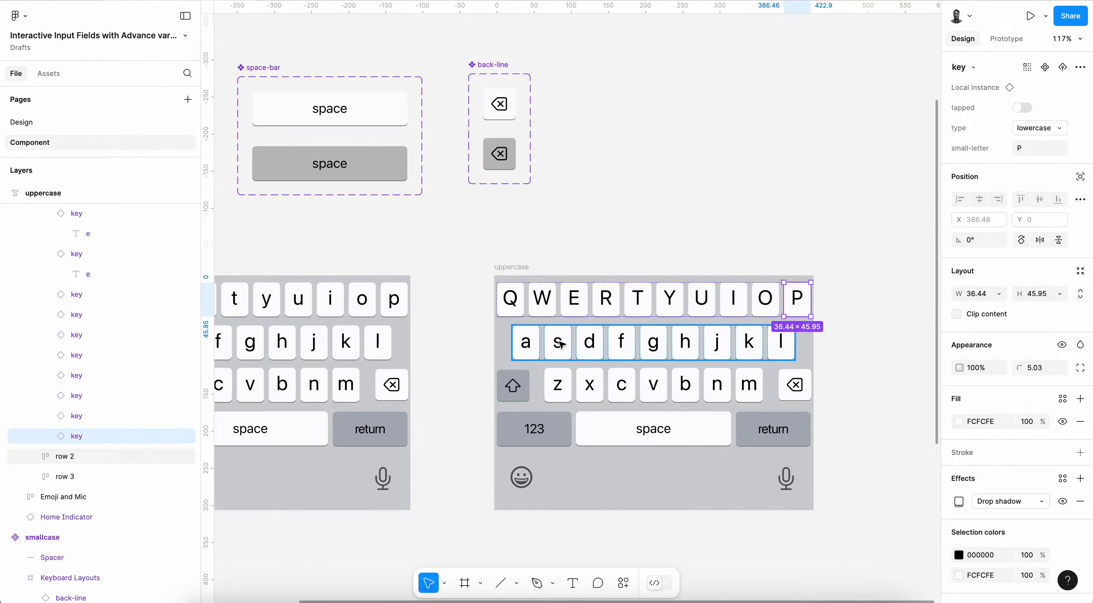
- Change the small-letter properties of the a and s keys in the uppercase keyboard's second row to A and S
left_click(526, 342)
left_click(1035, 149)
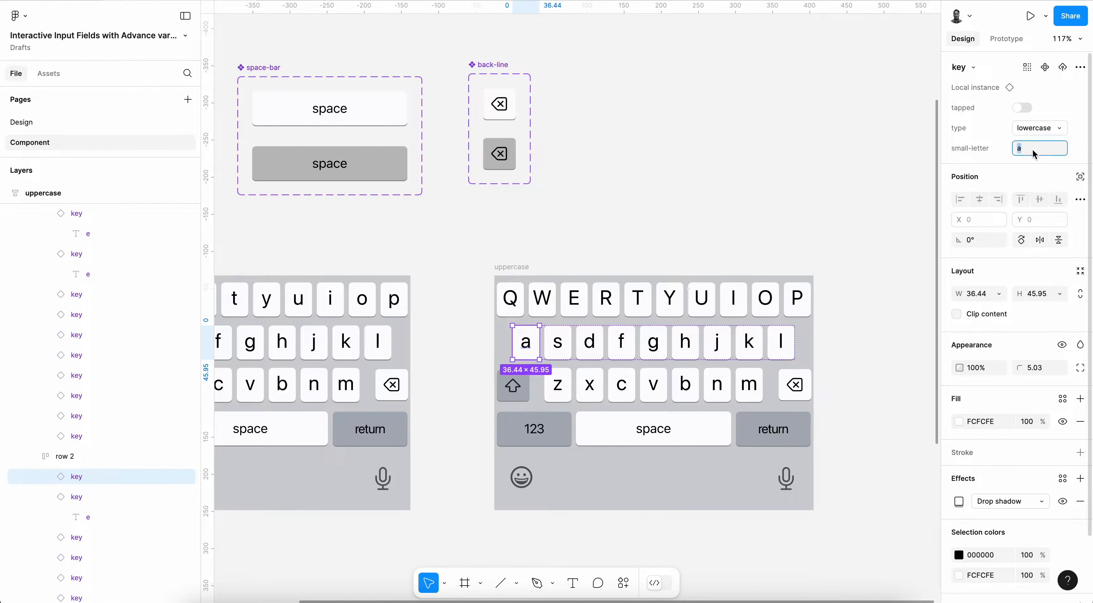
type("A")
key("Return")
key("Tab")
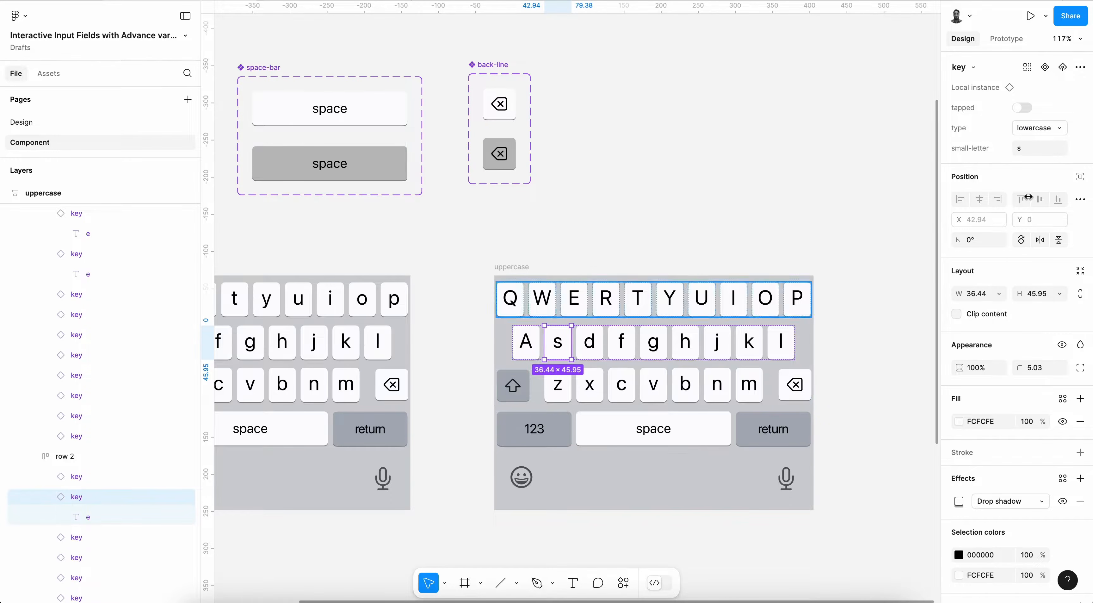
left_click(1029, 149)
type("S")
key("Return")
- Change the small-letter properties of the d and f keys in the uppercase keyboard's second row to D and F
key("Tab")
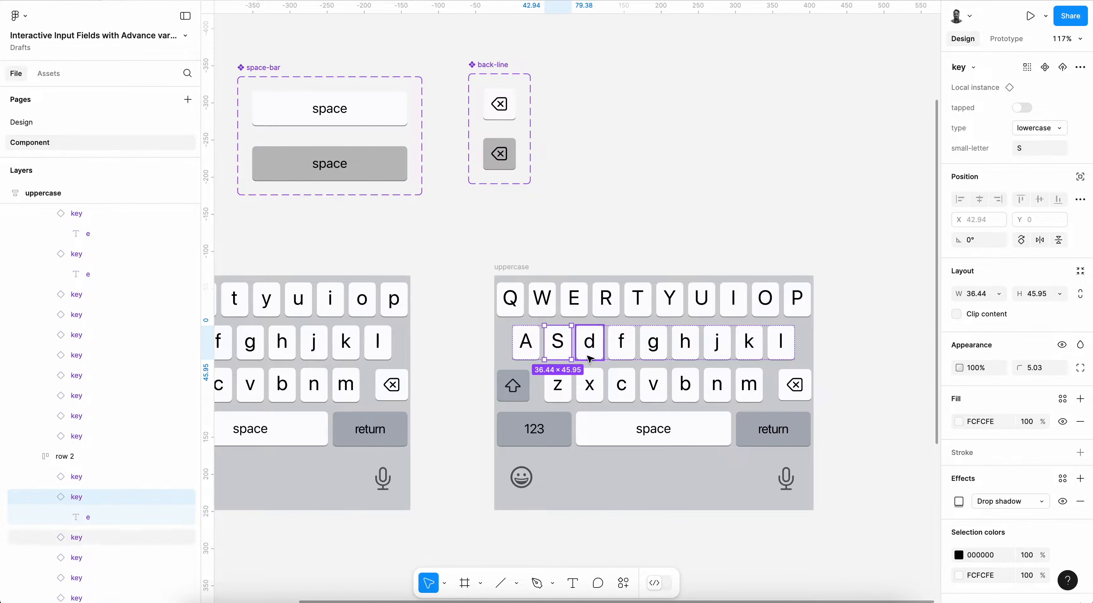
left_click(1029, 149)
type("D")
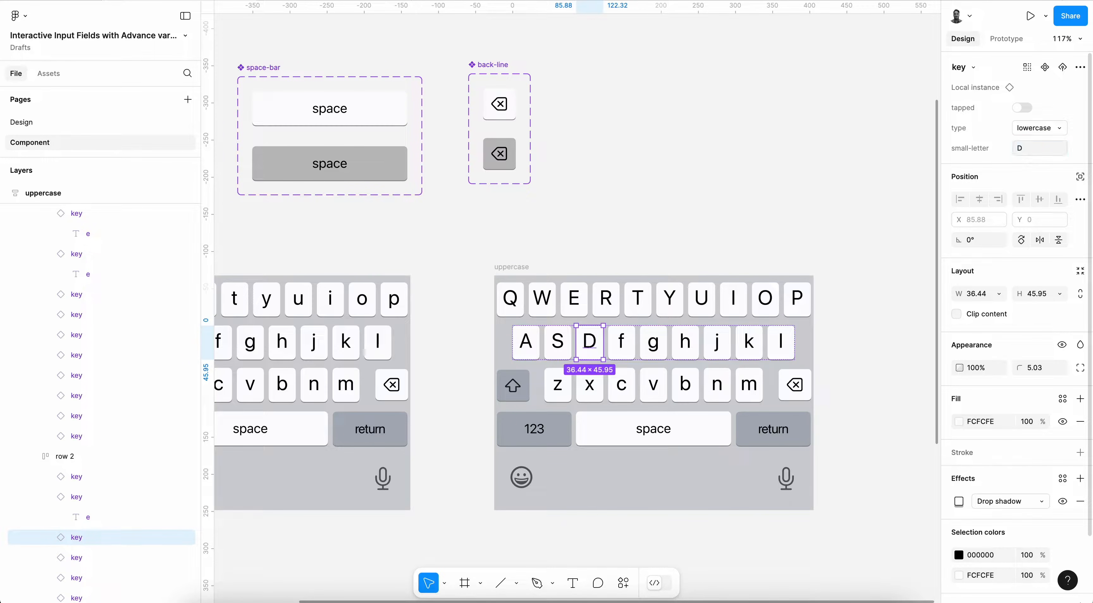
key("Return")
key("Tab")
left_click(1042, 148)
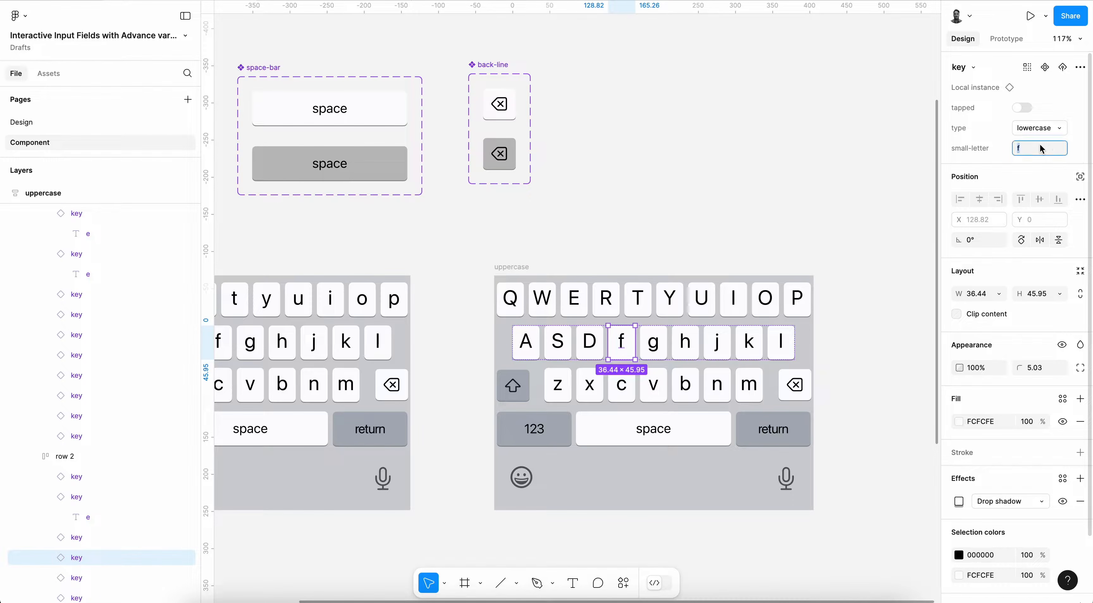
type("F")
key("Return")
- Change the small-letter properties of the g and h keys in the uppercase keyboard's second row to G and H
key("Tab")
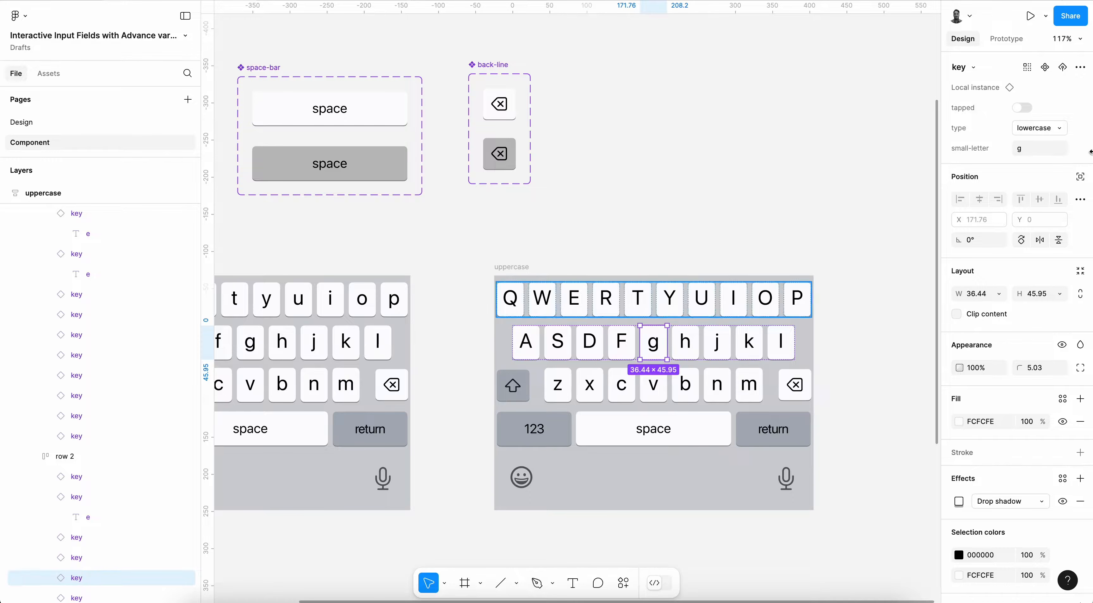
left_click(1027, 154)
type("G")
key("Return")
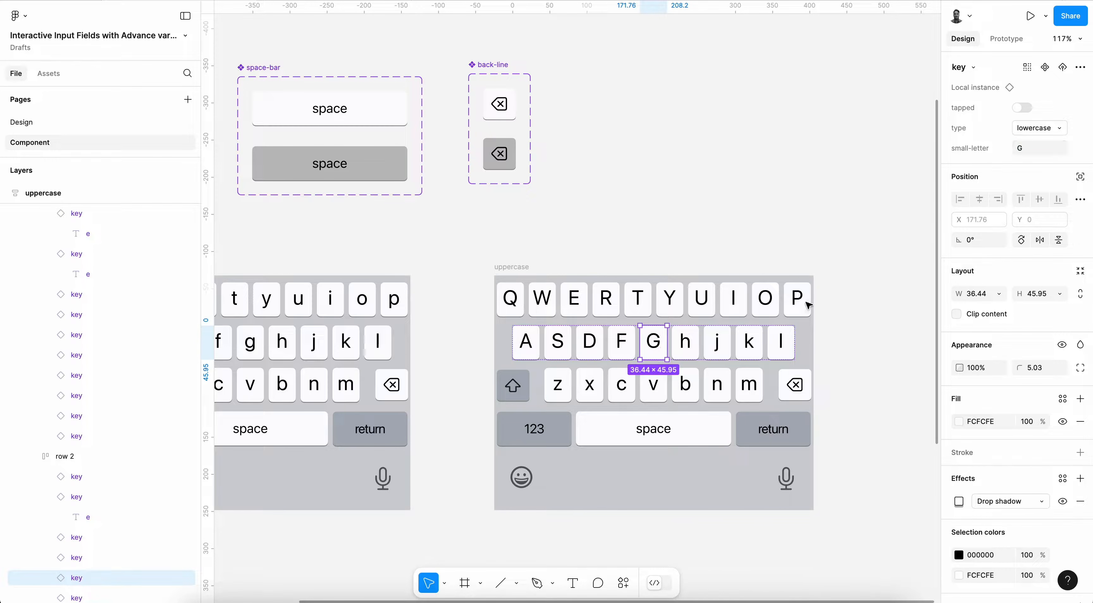
left_click(690, 342)
left_click(1030, 154)
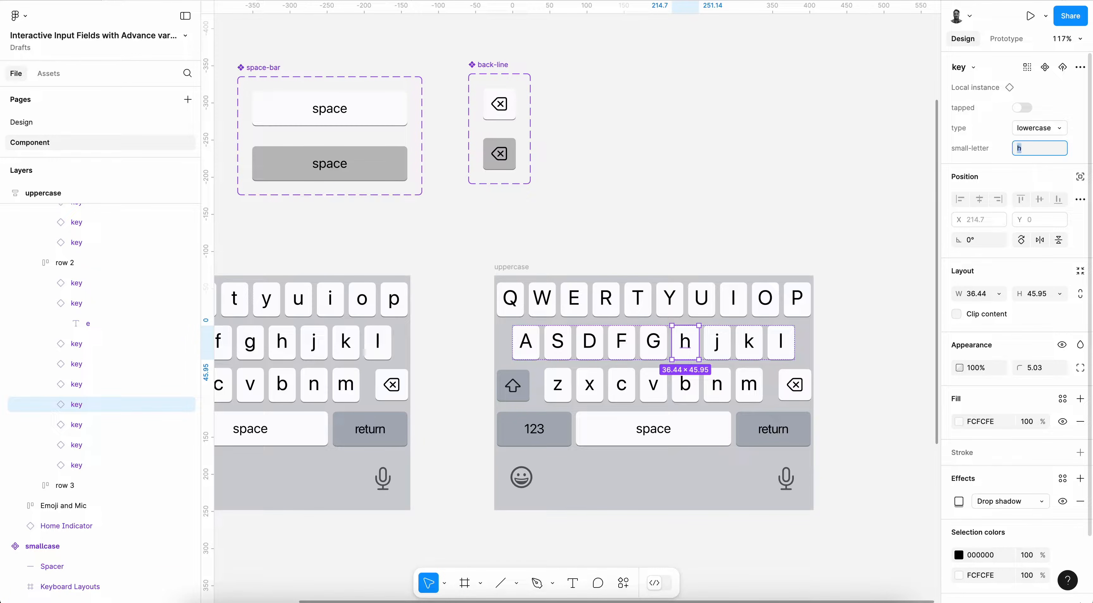
type("H")
key("Return")
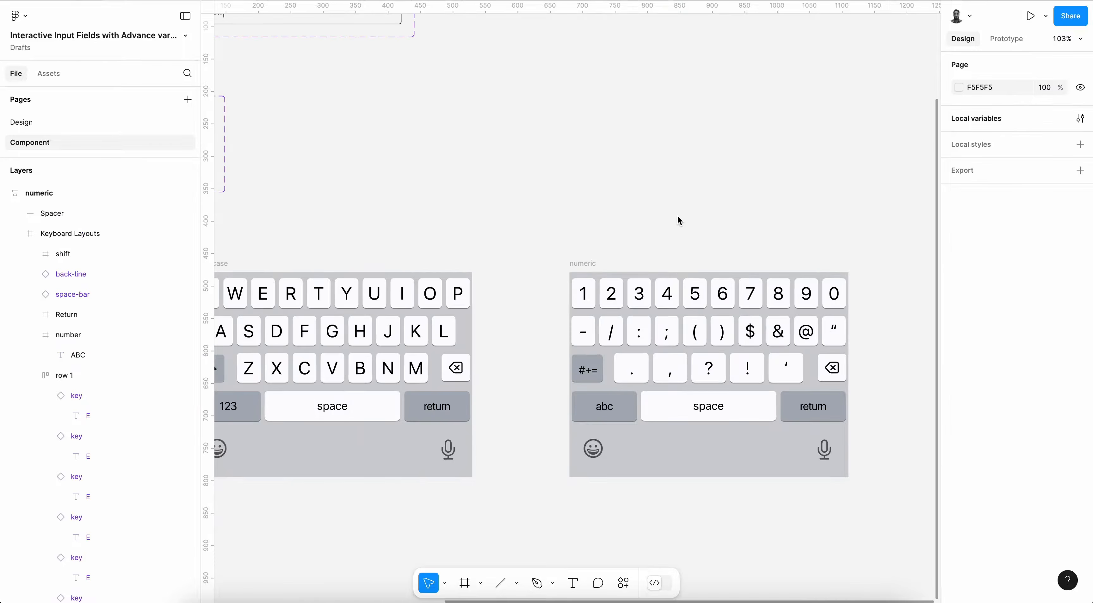
- Examine the numeric keyboard layout, including the 1 key's properties and the punctuation row, and compare it with the uppercase keyboard
scroll(677, 215, "right", 2)
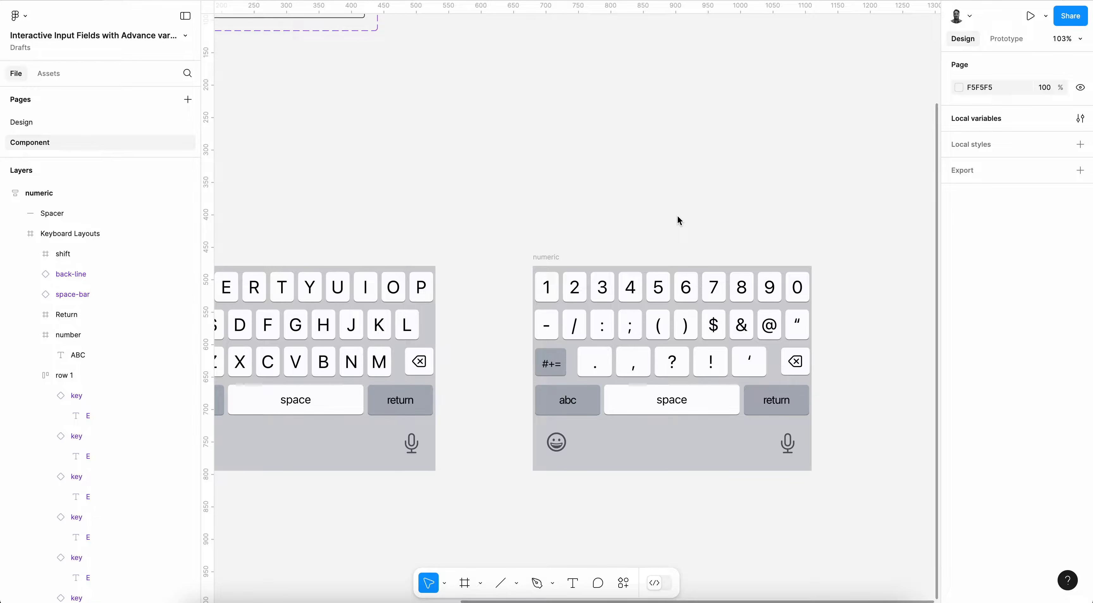
scroll(592, 237, "left", 2)
scroll(593, 237, "down", 1)
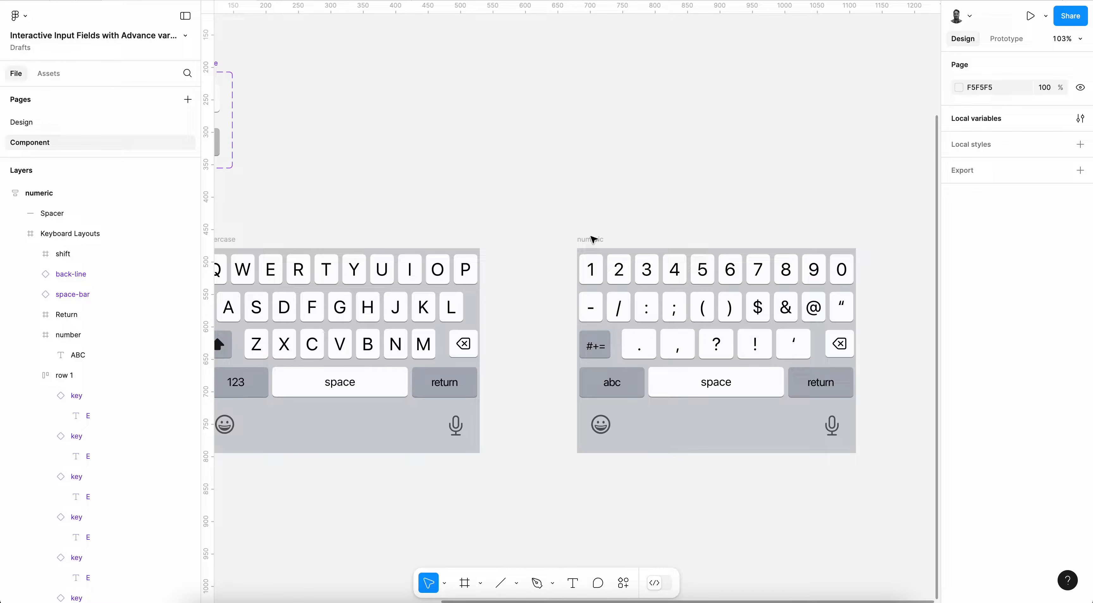
scroll(593, 239, "right", 2)
scroll(593, 239, "down", 1)
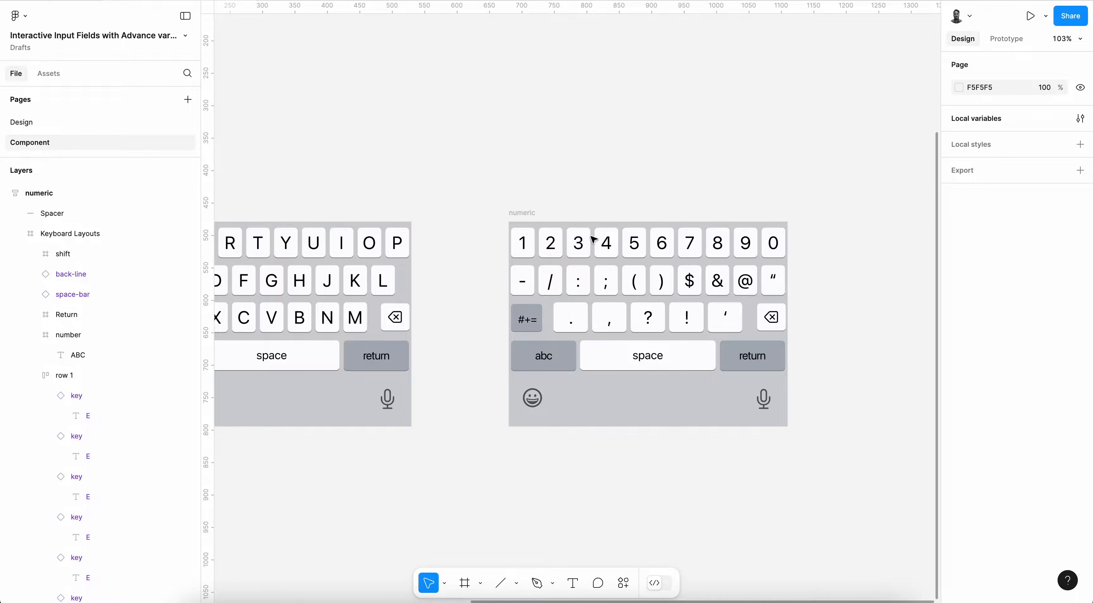
scroll(593, 239, "right", 1)
scroll(593, 239, "up", 1)
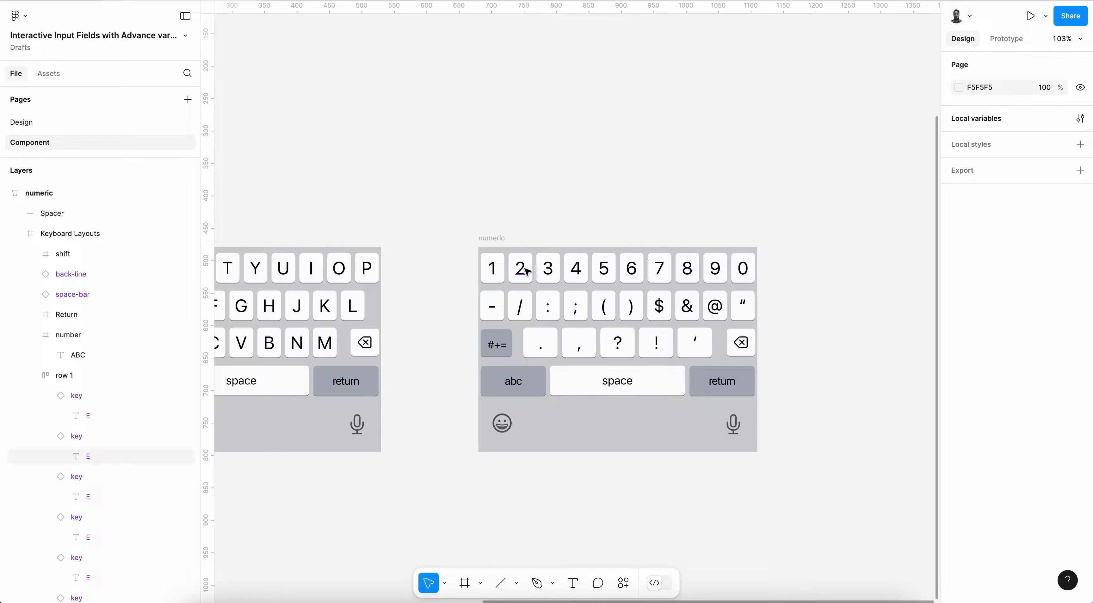
left_click(491, 278)
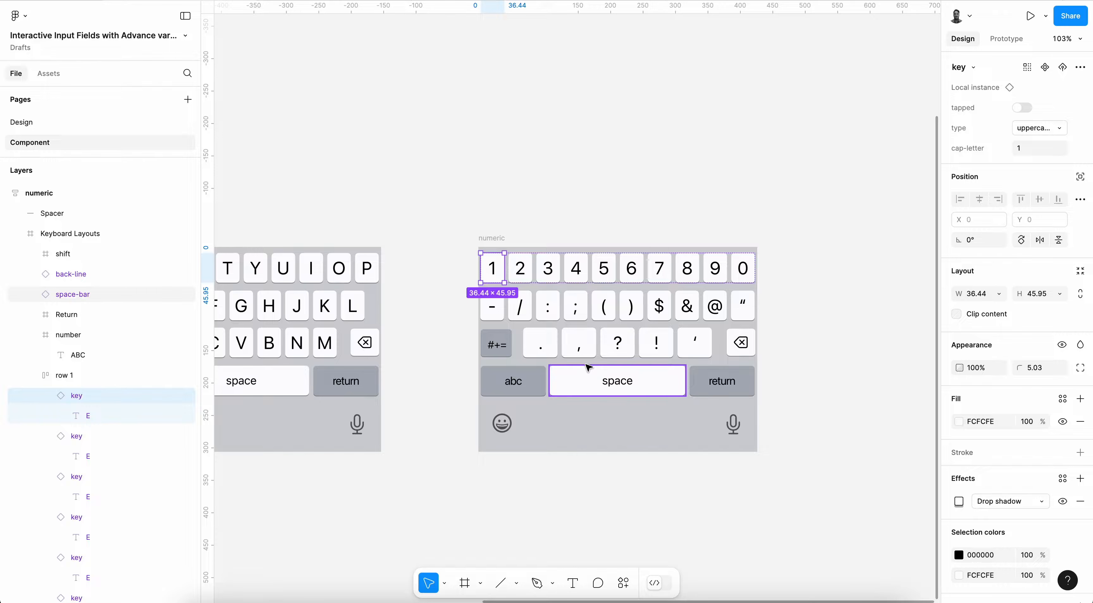
scroll(588, 367, "up", 2)
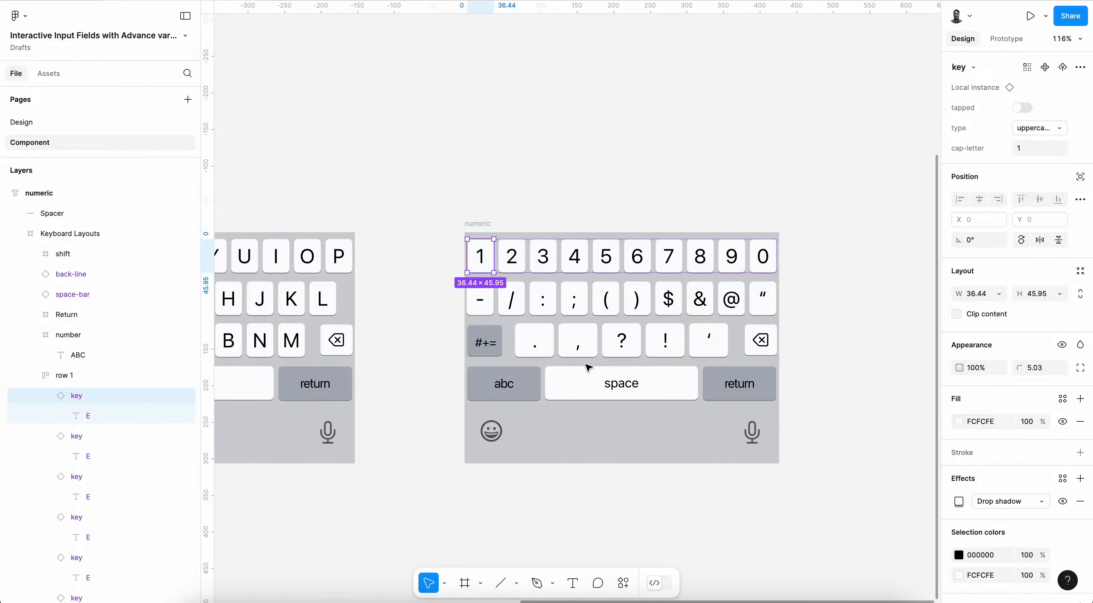
left_click(546, 345)
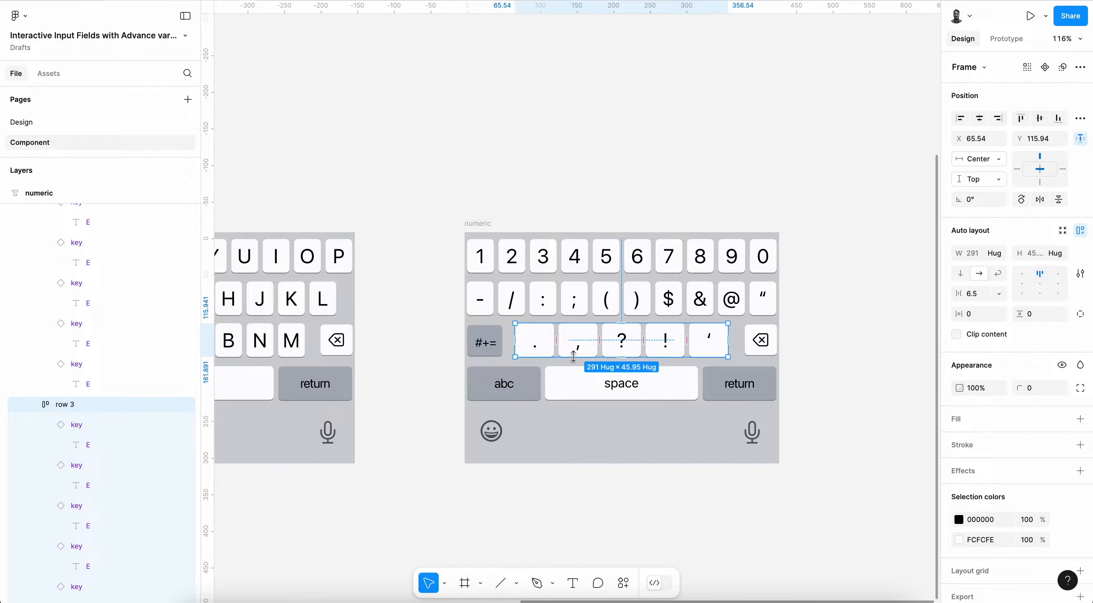
scroll(573, 356, "left", 5)
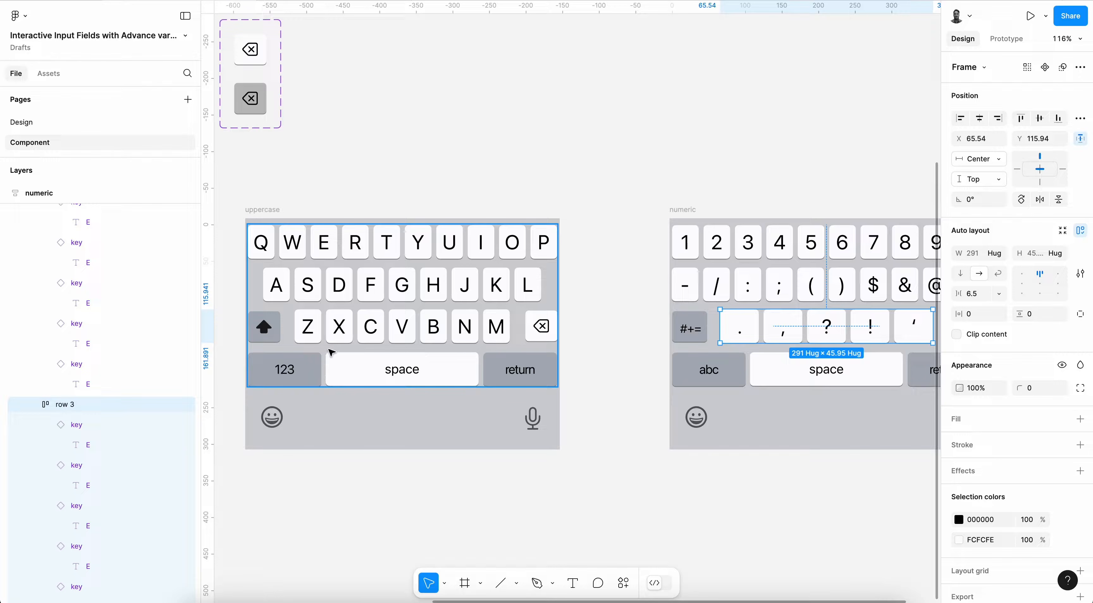
scroll(393, 350, "right", 5)
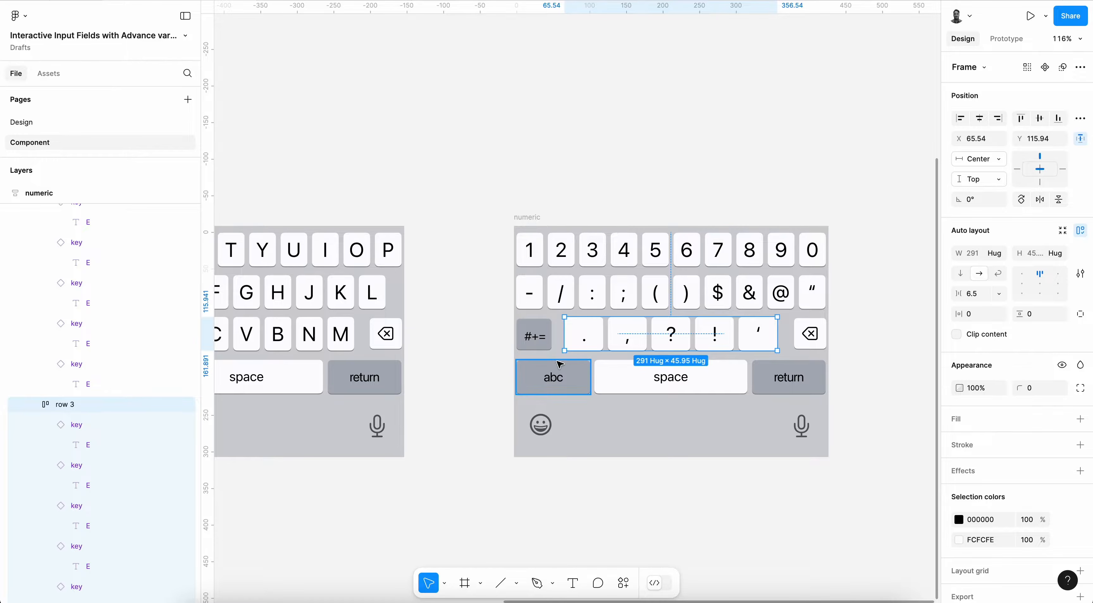
left_click(537, 342)
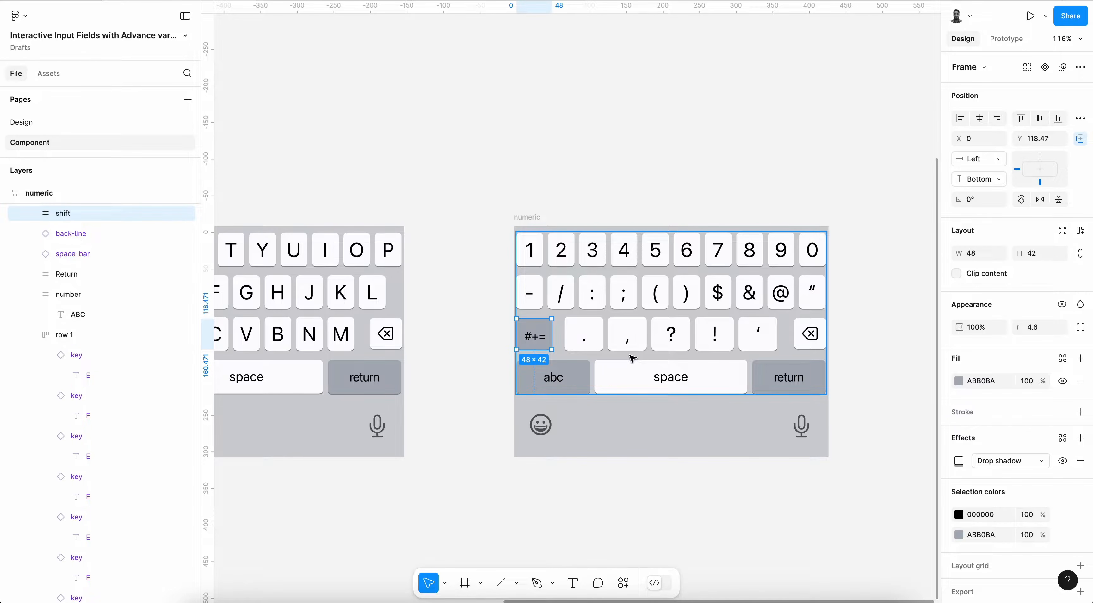
scroll(633, 359, "right", 5)
scroll(632, 358, "up", 2)
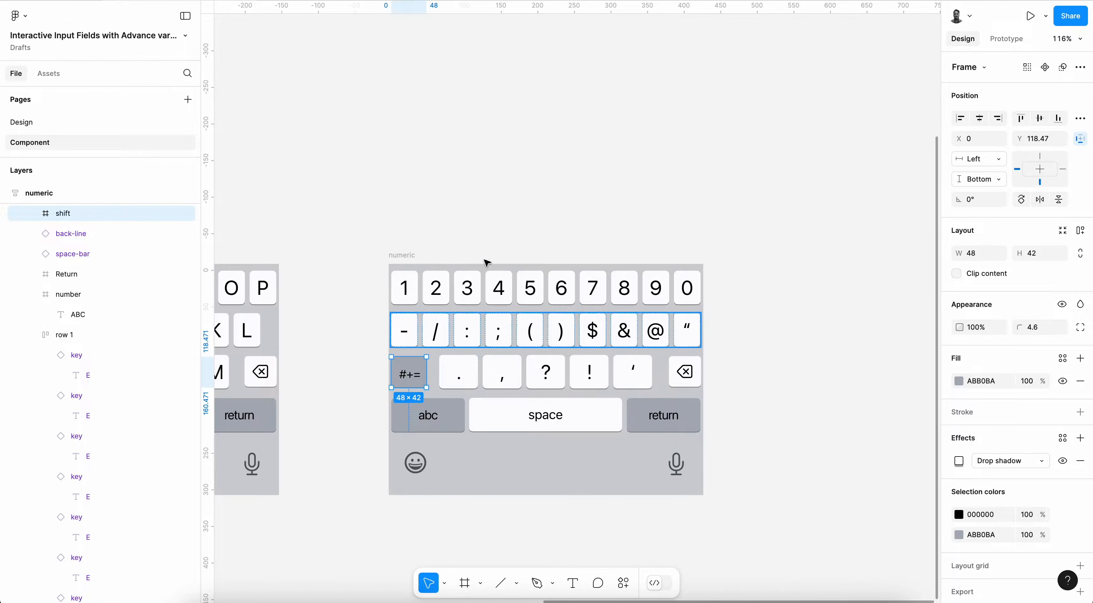
- In the numeric keyboard's 1 key click interaction, set the name-input variable to name-input + "1"
double_click(440, 292)
left_click(410, 297)
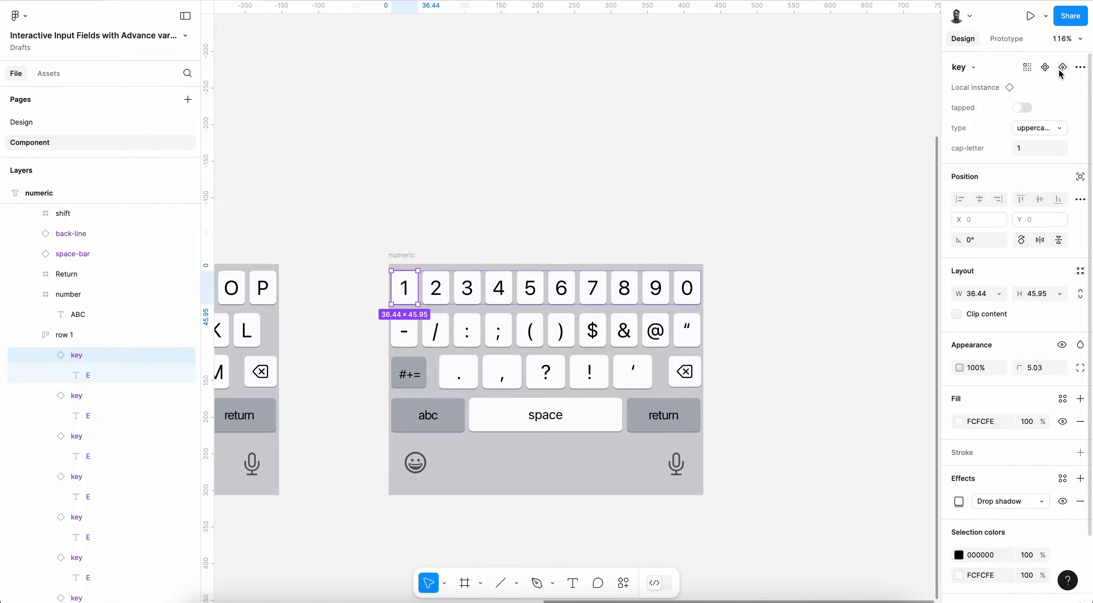
left_click(1004, 39)
left_click(1036, 88)
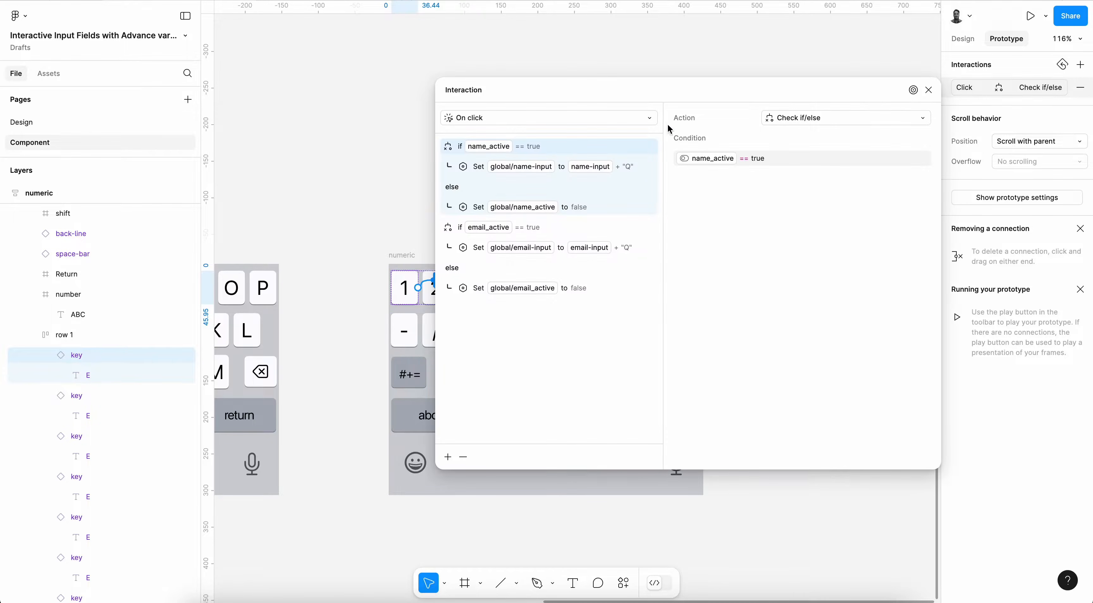
left_click_drag(659, 95, 802, 97)
left_click(777, 168)
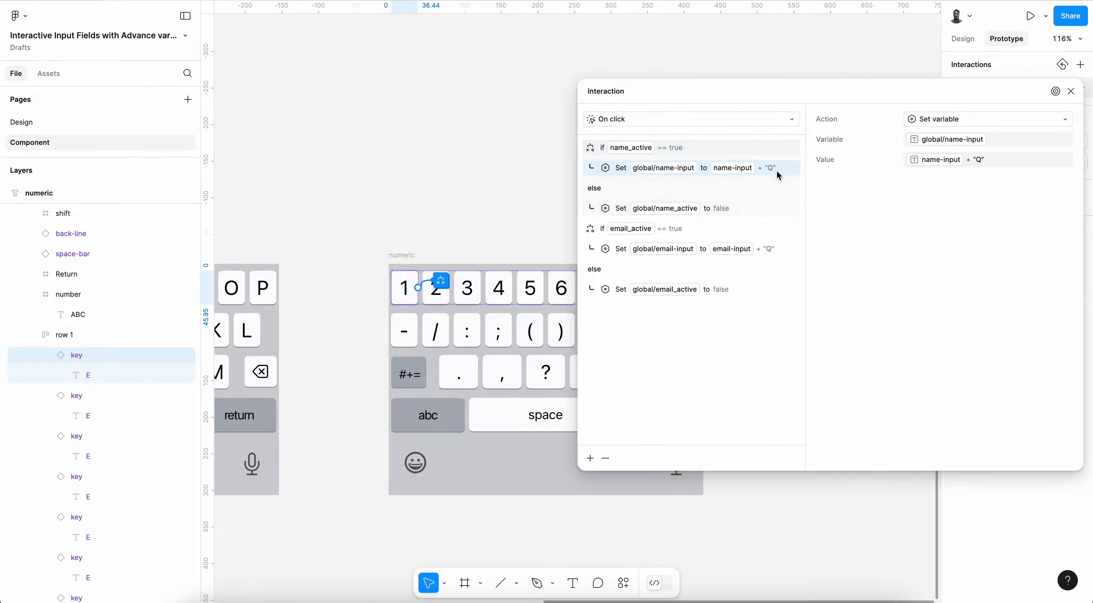
left_click(986, 161)
key("Right")
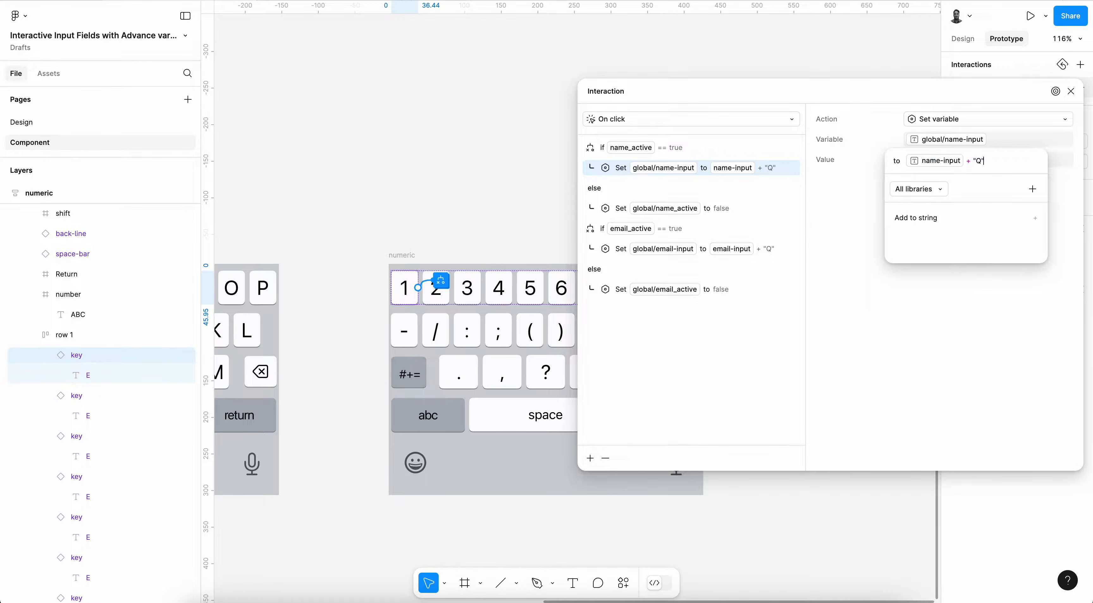
key("Left")
key("shift+Left")
type("1")
key("Return")
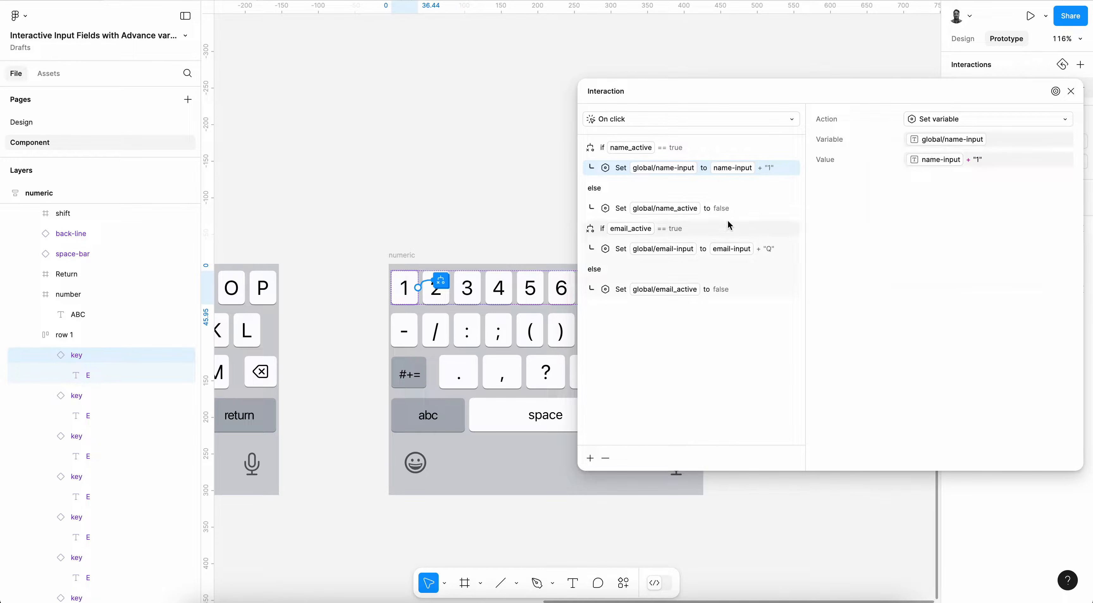
- In the 1 key's click interaction, set the email-input variable to email-input + "1"
left_click(781, 249)
left_click(998, 162)
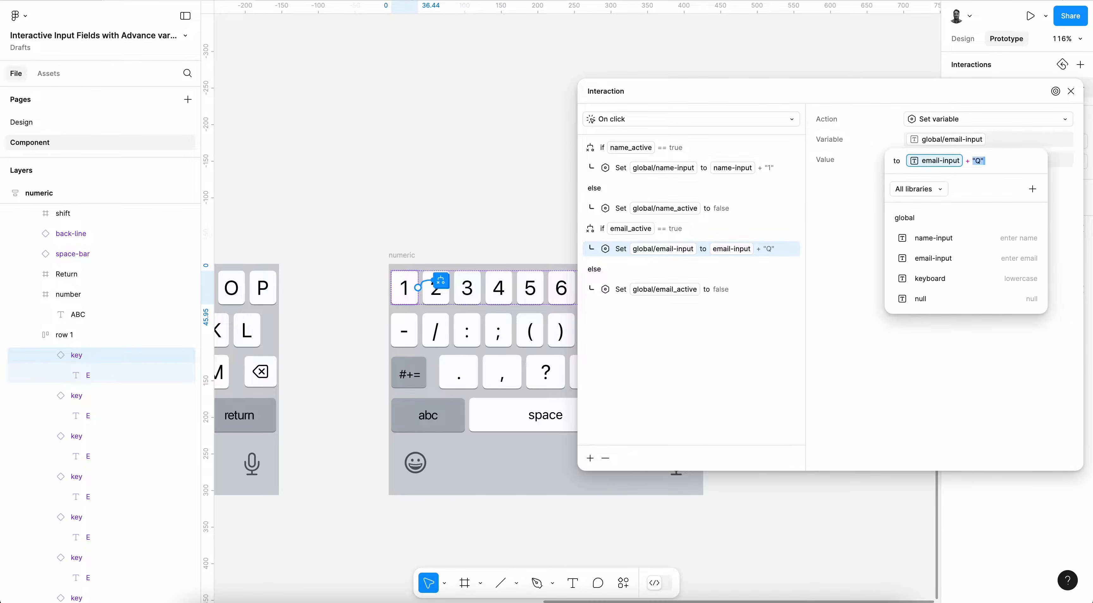
key("Right")
key("Left")
type("1")
key("Return")
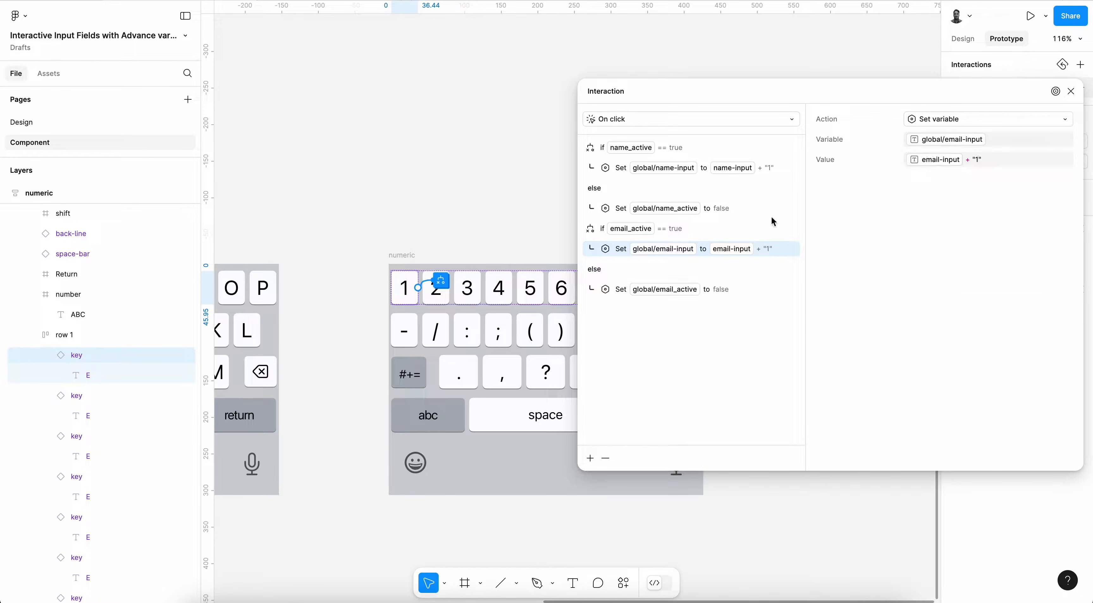
- In the numeric keyboard's 2 key click interaction, set the name-input variable to name-input + "2"
key("Tab")
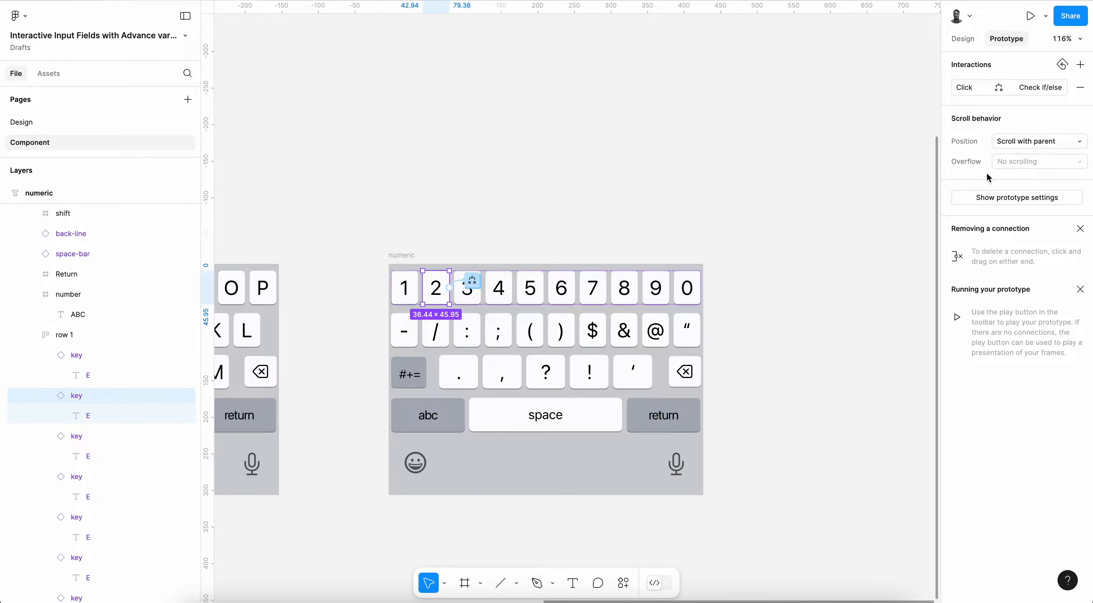
left_click(1040, 87)
left_click(640, 171)
left_click(850, 160)
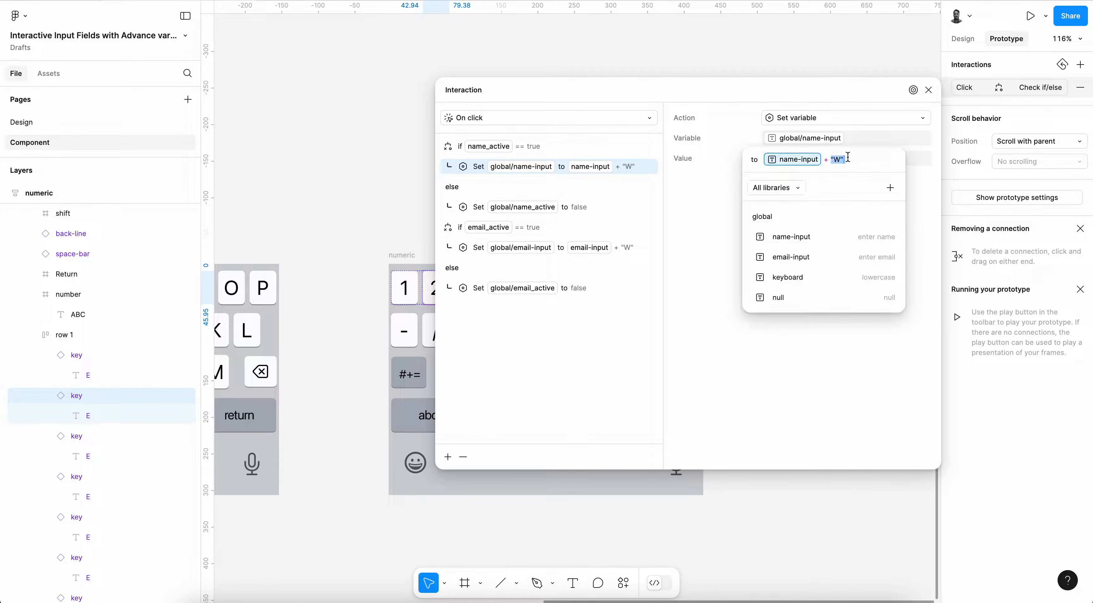
key("Right")
key("Left")
key("shift+Left")
type("2")
key("Return")
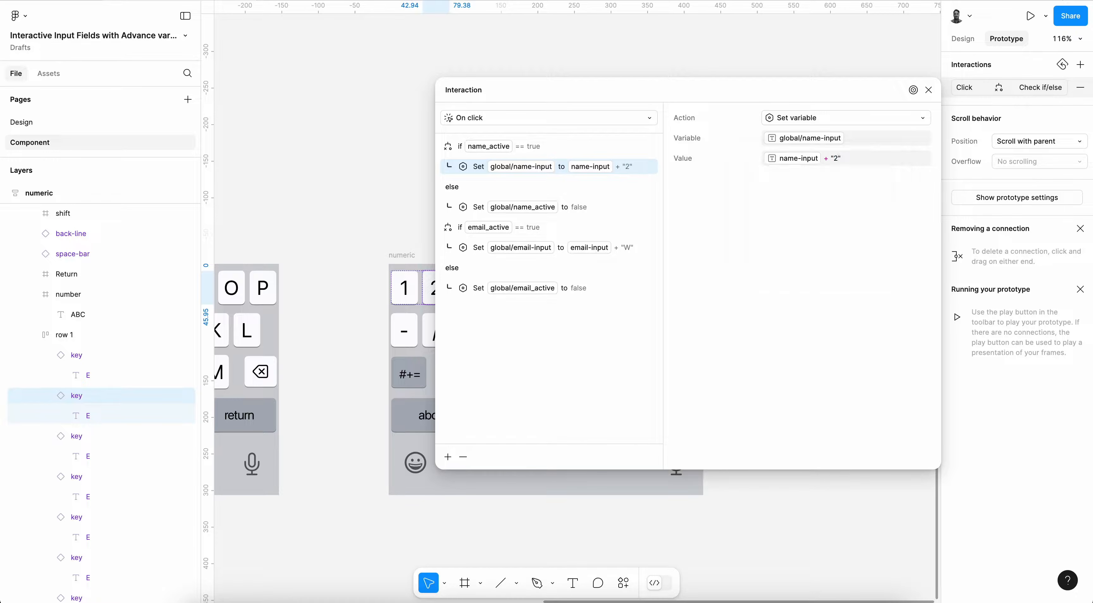
- In the 2 key's click interaction, set the email-input variable to email-input + "2"
left_click(639, 250)
left_click(851, 164)
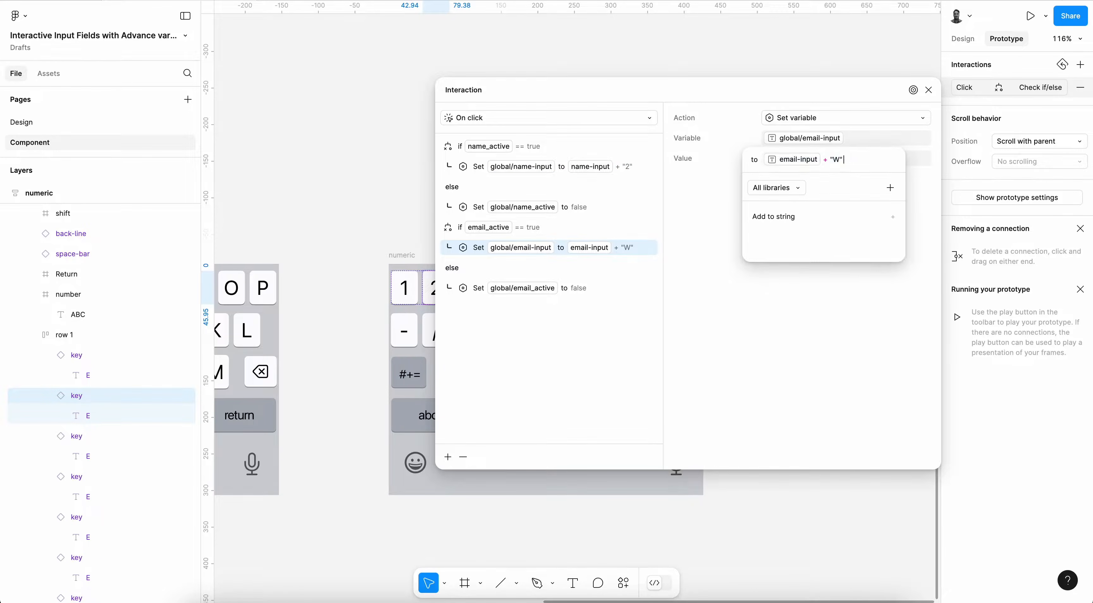
type("2")
key("Return")
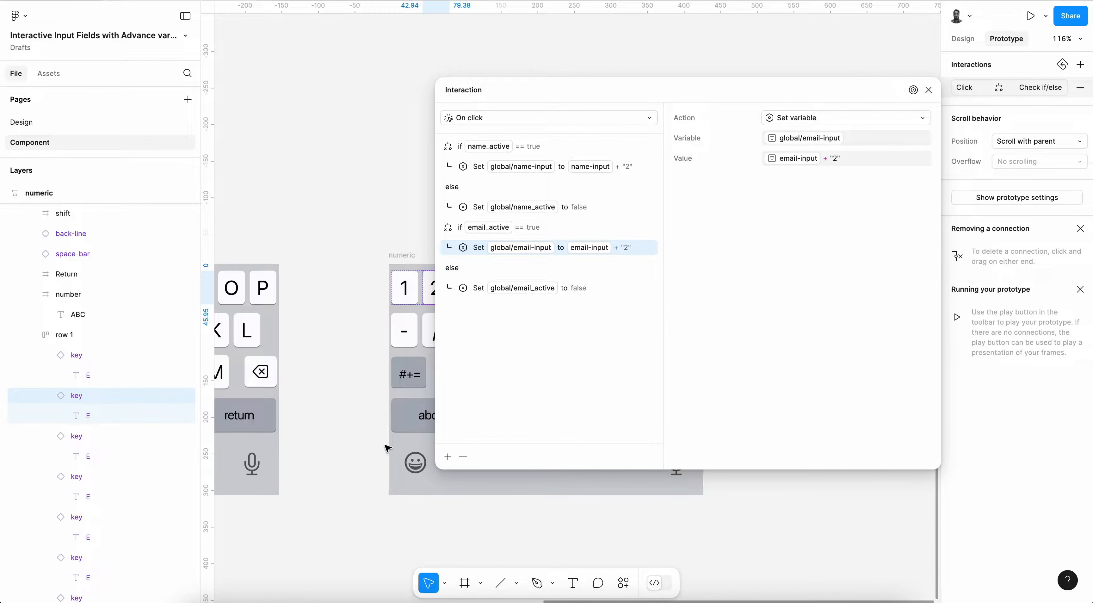
- In the numeric keyboard's 3 key click interaction, set the name-input variable to name-input + "3"
scroll(387, 448, "right", 5)
left_click(328, 314)
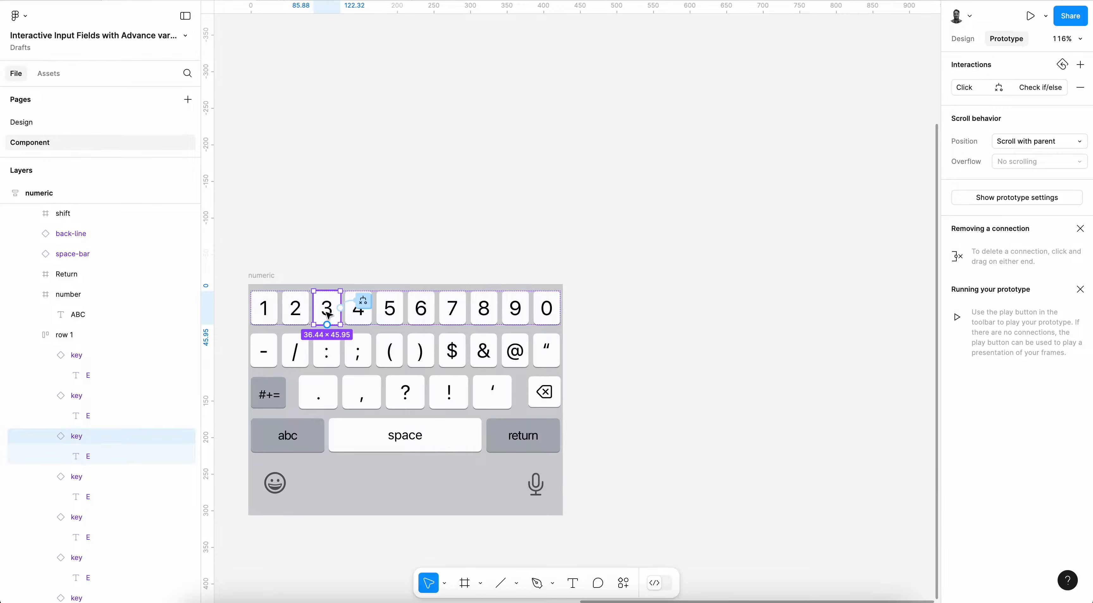
left_click(1038, 87)
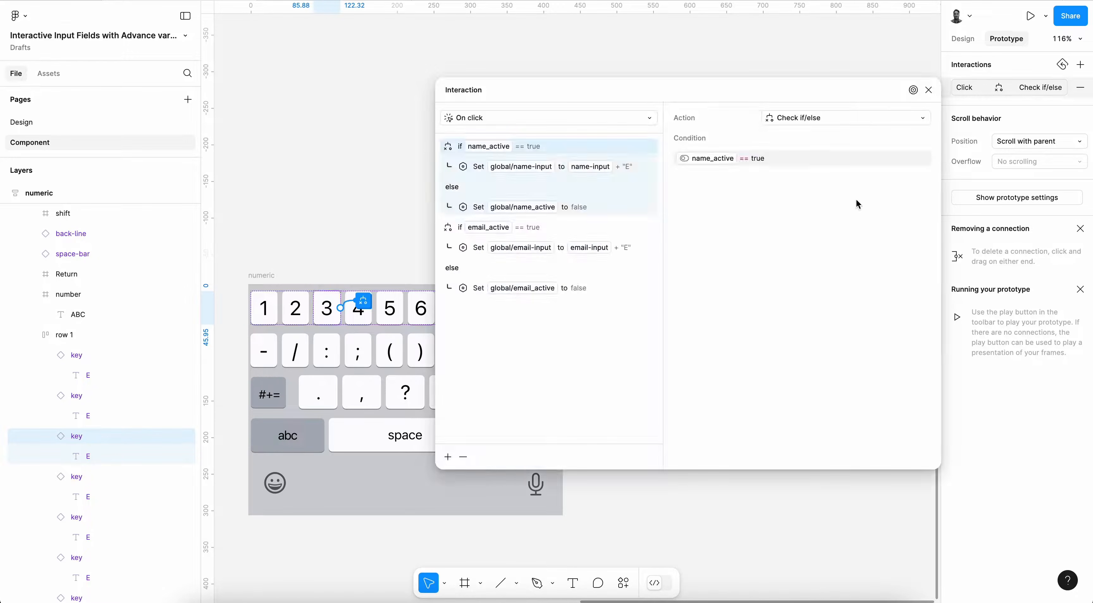
left_click(616, 167)
left_click(874, 159)
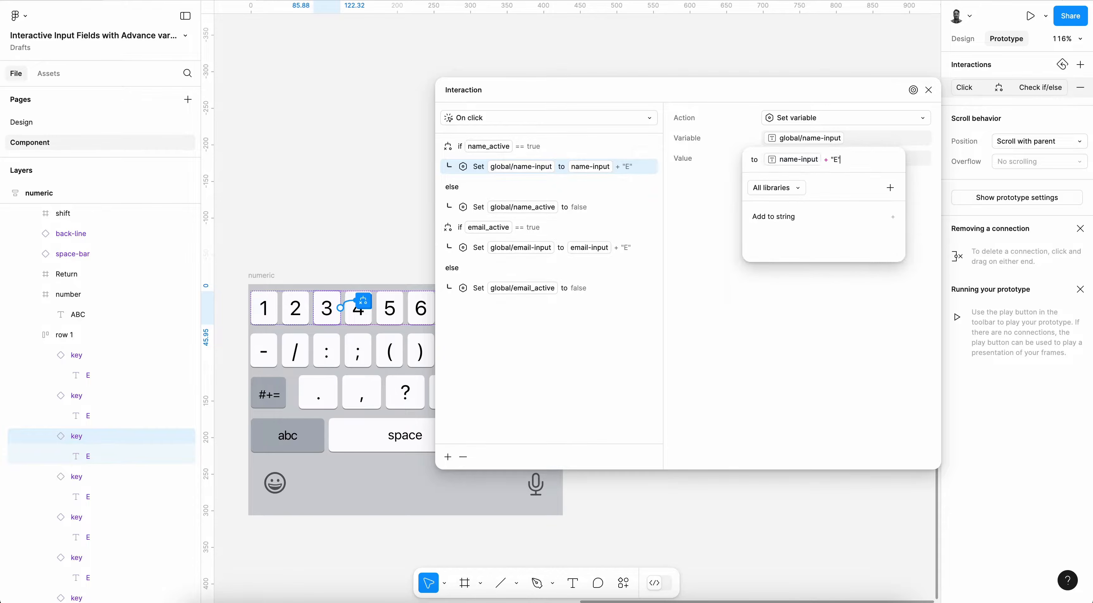
key("Return")
- In the 3 key's click interaction, set the email-input variable to email-input + "3"
left_click(642, 245)
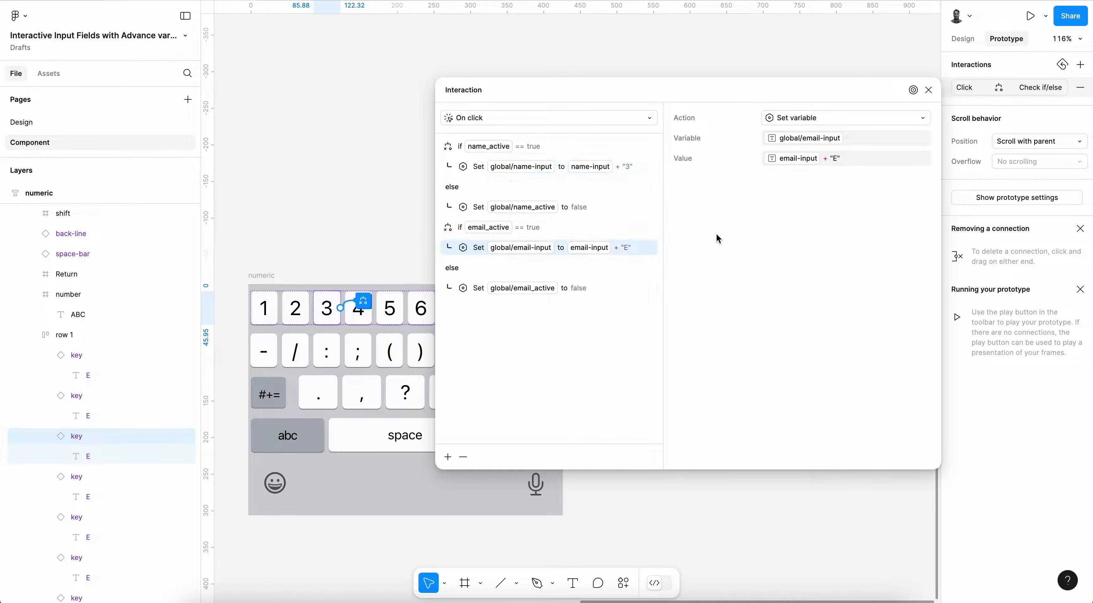
left_click(854, 161)
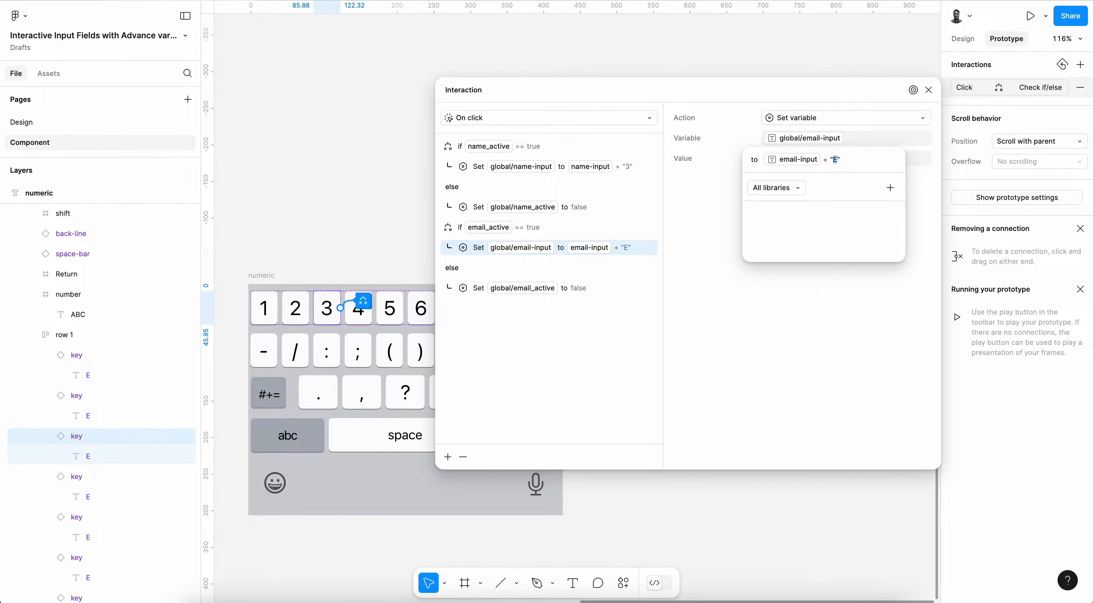
type("3")
key("Return")
- In the numeric keyboard's 4 key click interaction, set the name-input variable to name-input + "4"
left_click(360, 320)
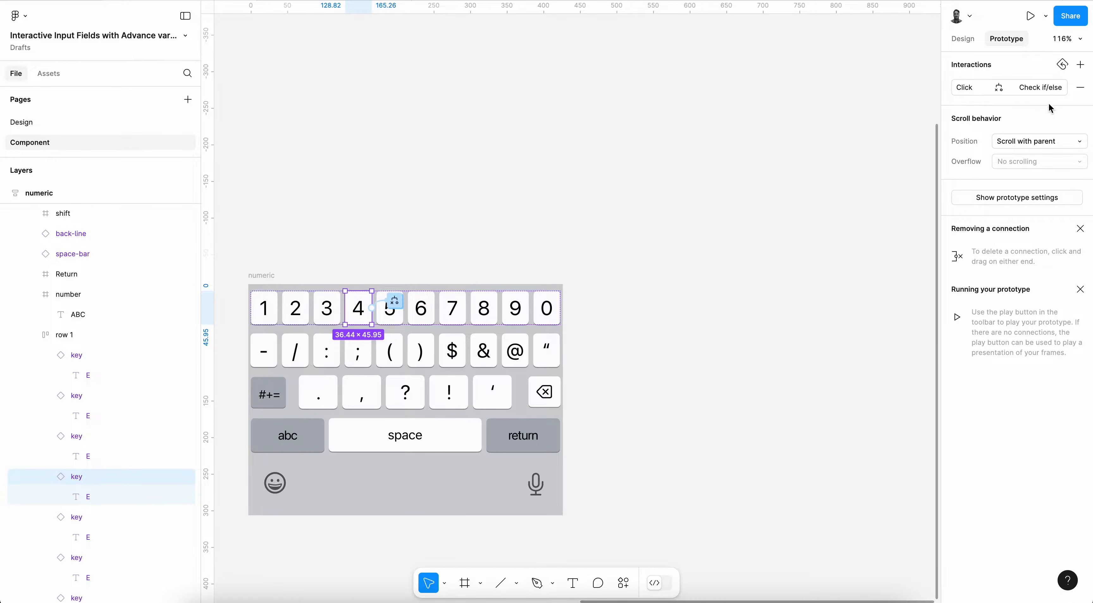
left_click(1041, 87)
left_click(630, 167)
left_click(854, 158)
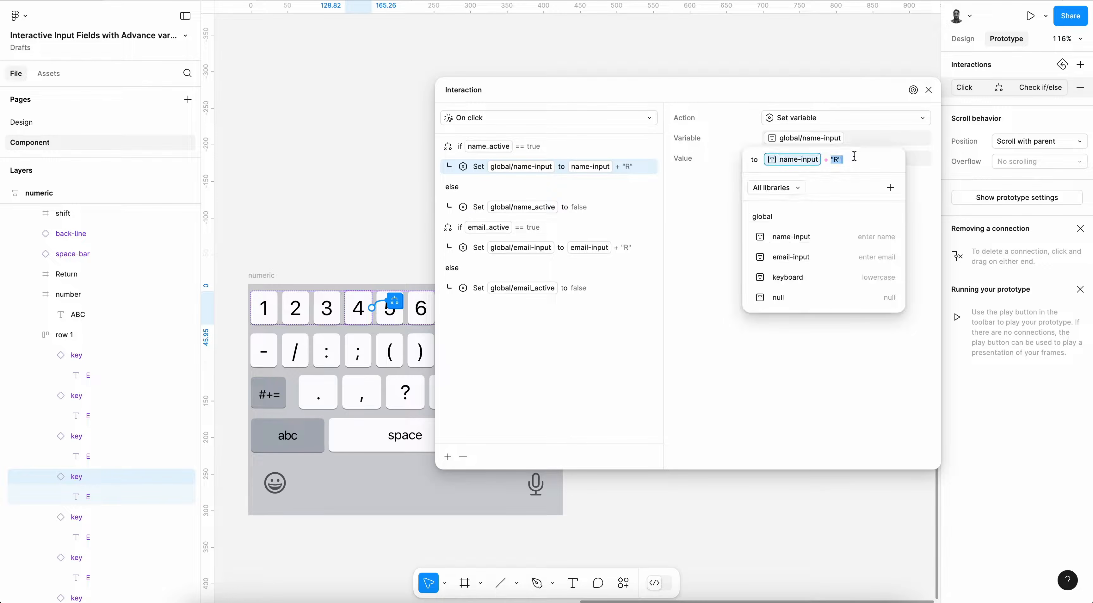
left_click(839, 160)
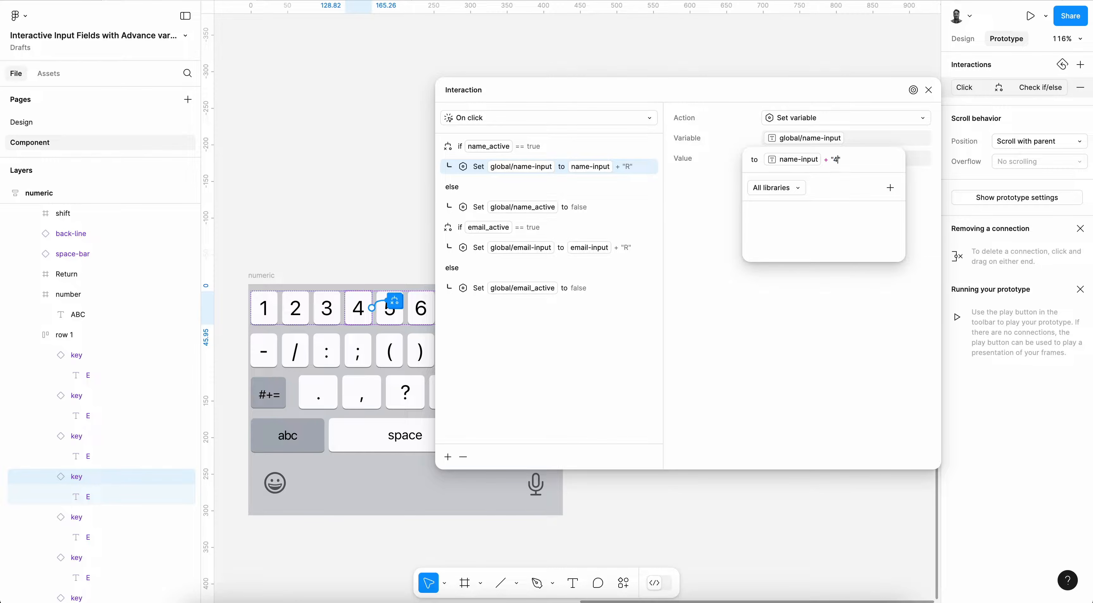
type("4")
key("Return")
- In the 4 key's click interaction, set the email-input variable to email-input + "4"
left_click(641, 248)
left_click(843, 159)
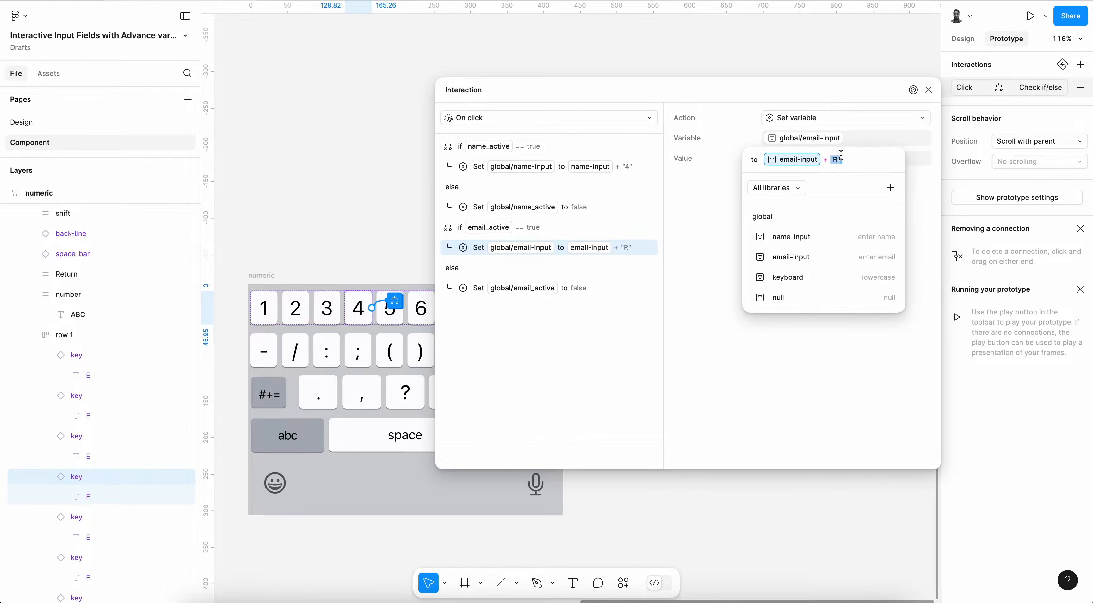
left_click(835, 160)
type("4")
key("Return")
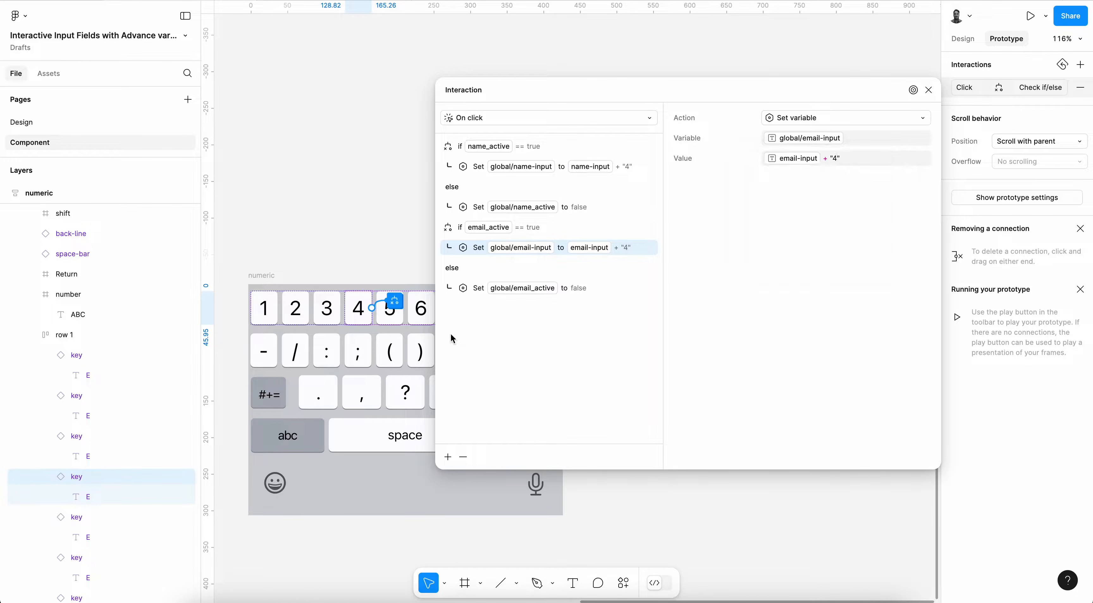
- In the numeric keyboard's 5 key click interaction, set the name-input variable to name-input + "5"
left_click(389, 314)
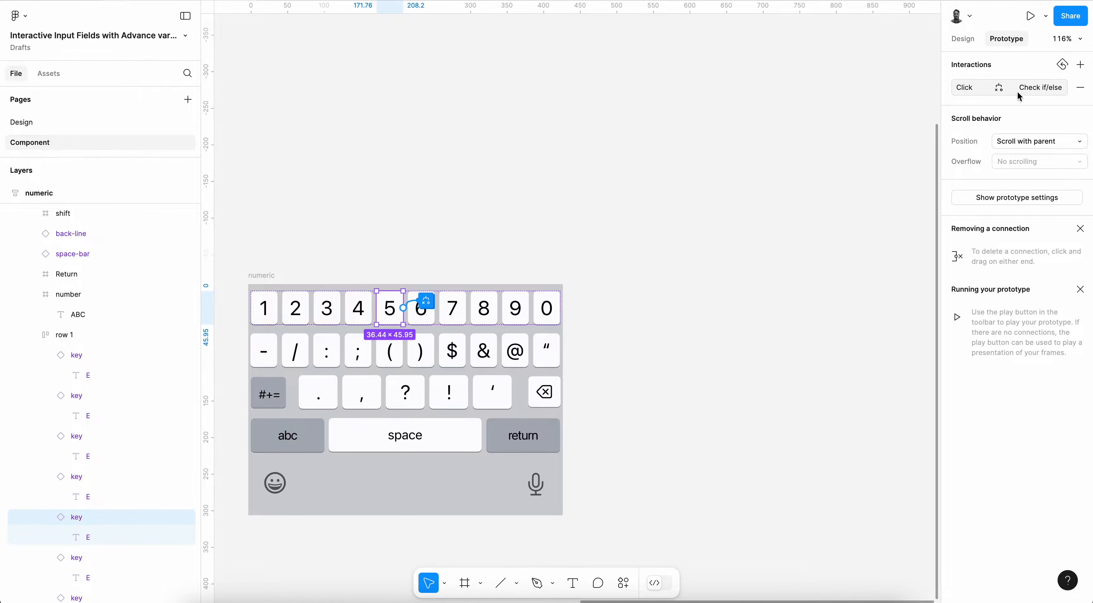
left_click(1028, 87)
left_click(641, 167)
left_click(849, 160)
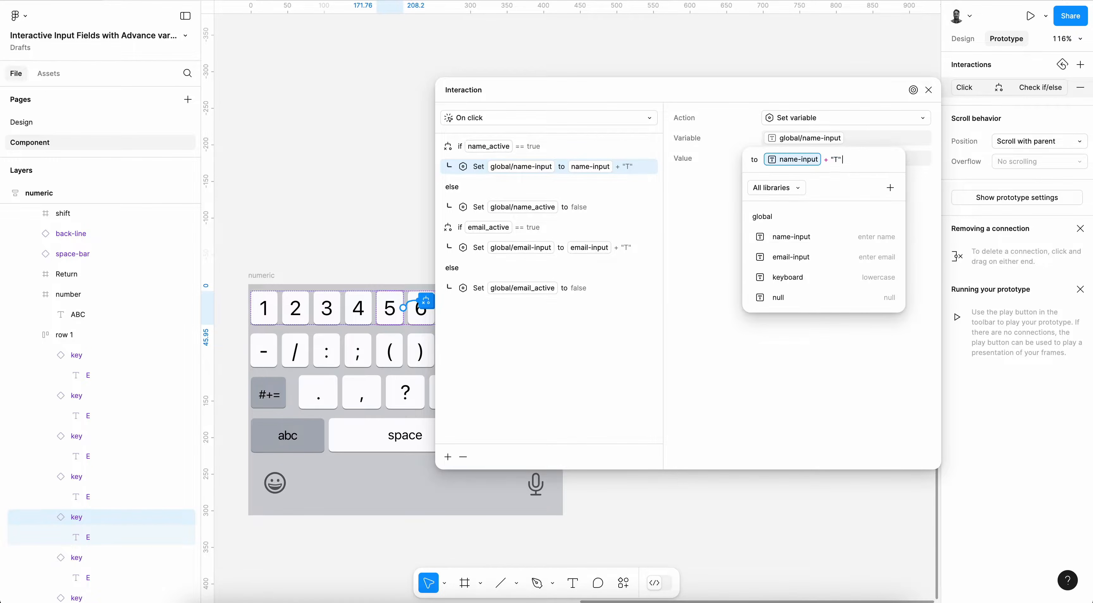
left_click(836, 160)
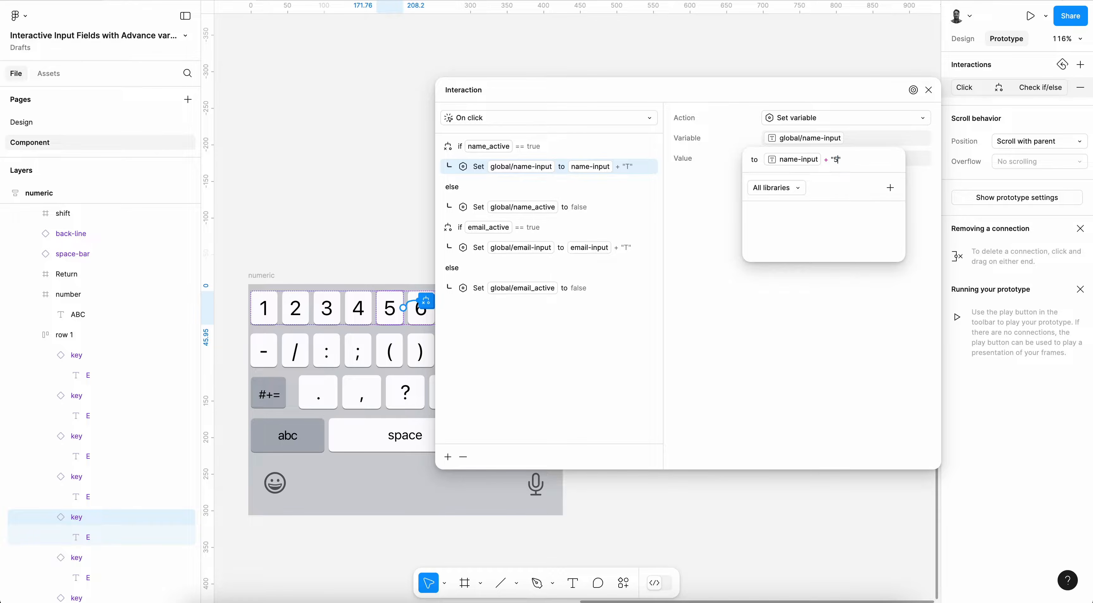
type("5")
key("Return")
- In the 5 key's click interaction, set the email-input variable to email-input + "5"
left_click(630, 248)
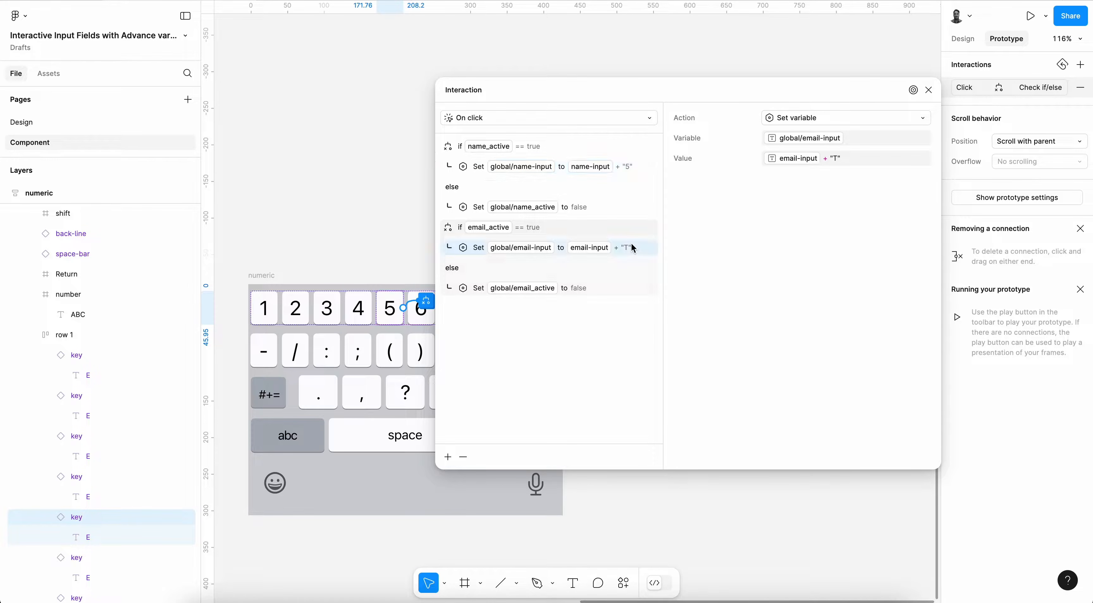
left_click(855, 159)
left_click(837, 160)
type("5")
key("Return")
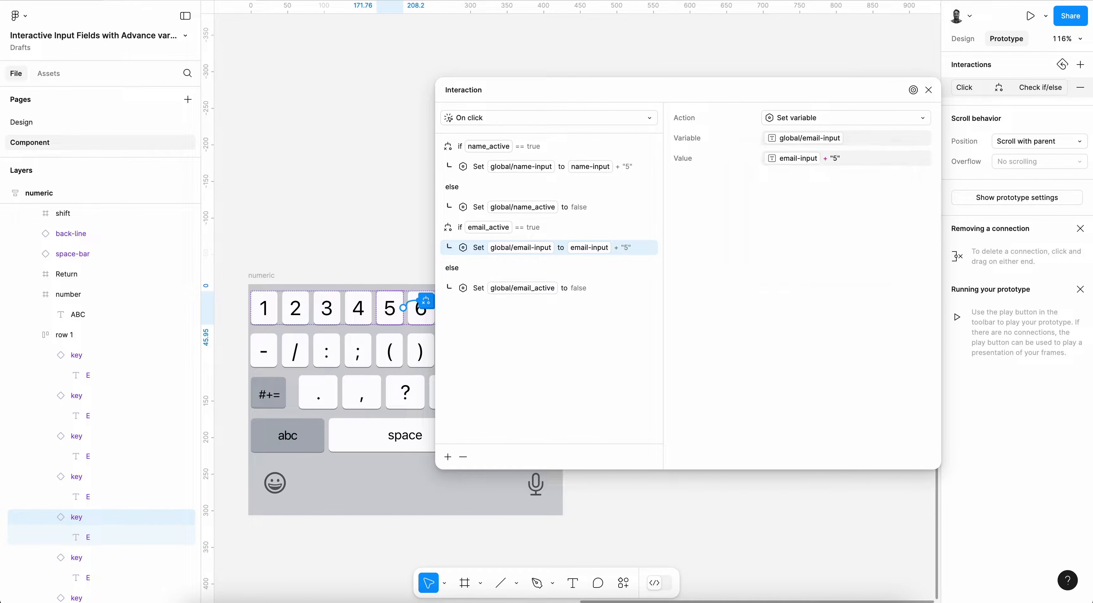
- In the numeric keyboard's 6 key click interaction, set the name-input variable to name-input + "6"
scroll(389, 374, "right", 1)
left_click(376, 331)
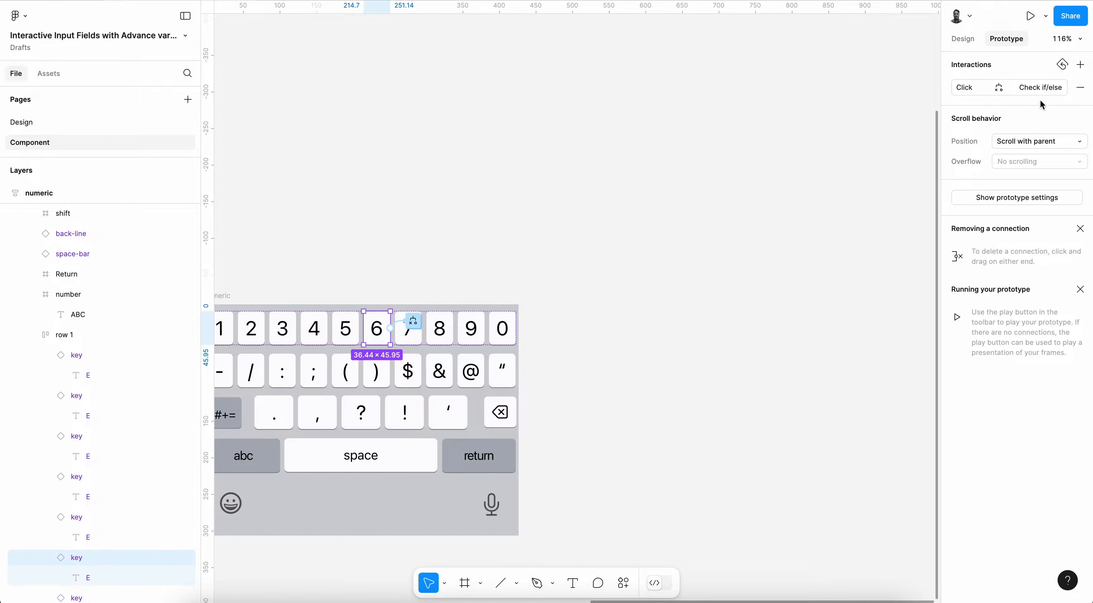
left_click(1041, 90)
left_click(635, 169)
left_click(852, 163)
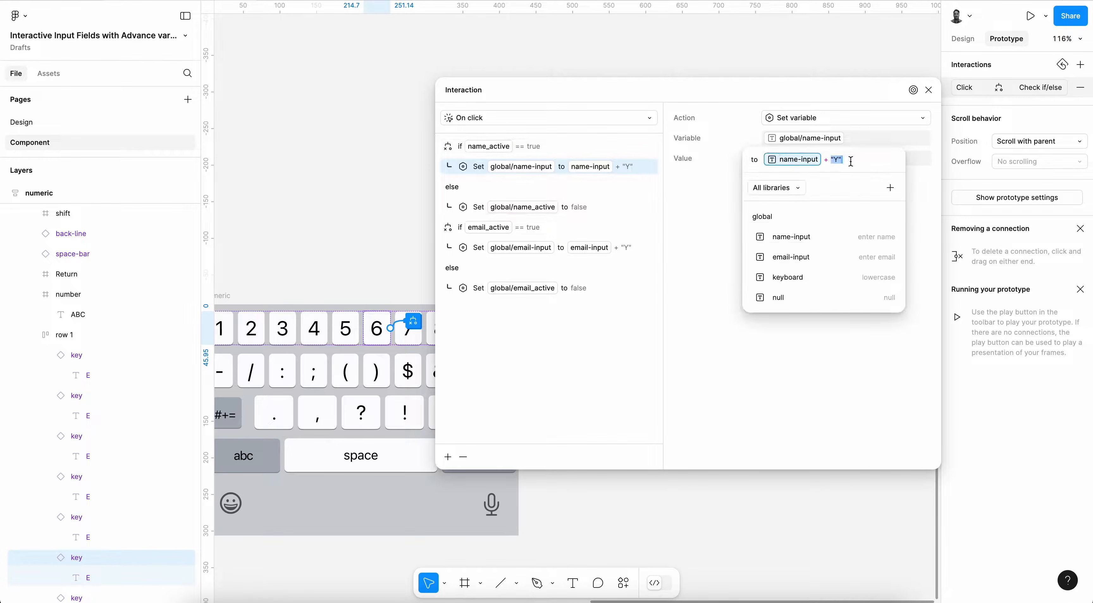
left_click(838, 159)
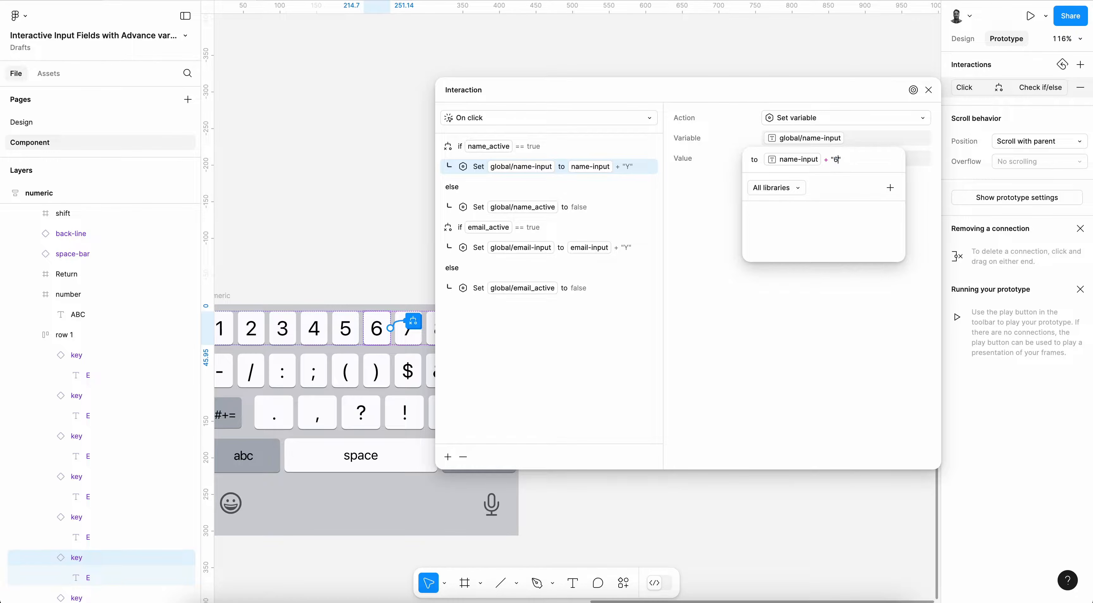
key("Return")
- In the 6 key's click interaction, set the email-input variable to email-input + "6"
left_click(651, 247)
left_click(849, 160)
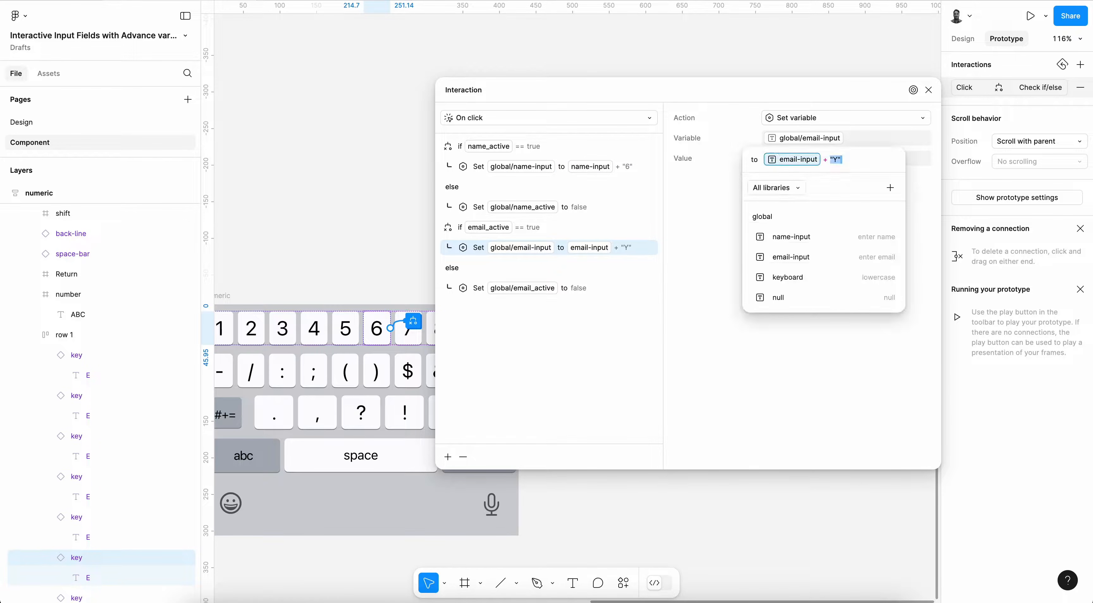
left_click(838, 160)
key("Return")
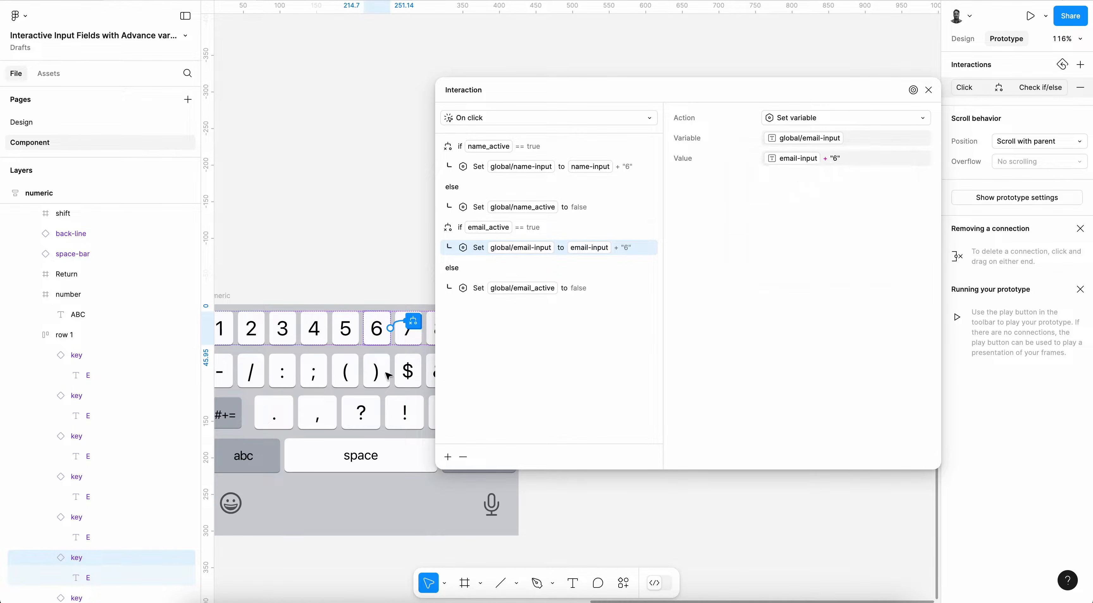
- In the numeric keyboard's 7 key click interaction, set the name-input variable to name-input + "7"
scroll(324, 351, "right", 5)
left_click(357, 336)
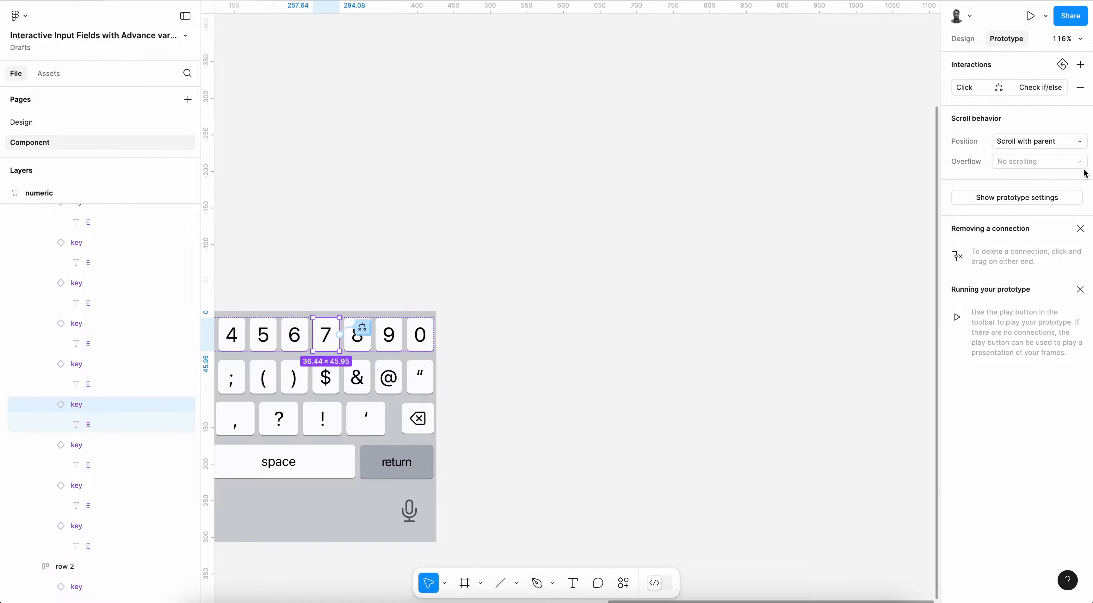
left_click(1040, 88)
left_click(648, 169)
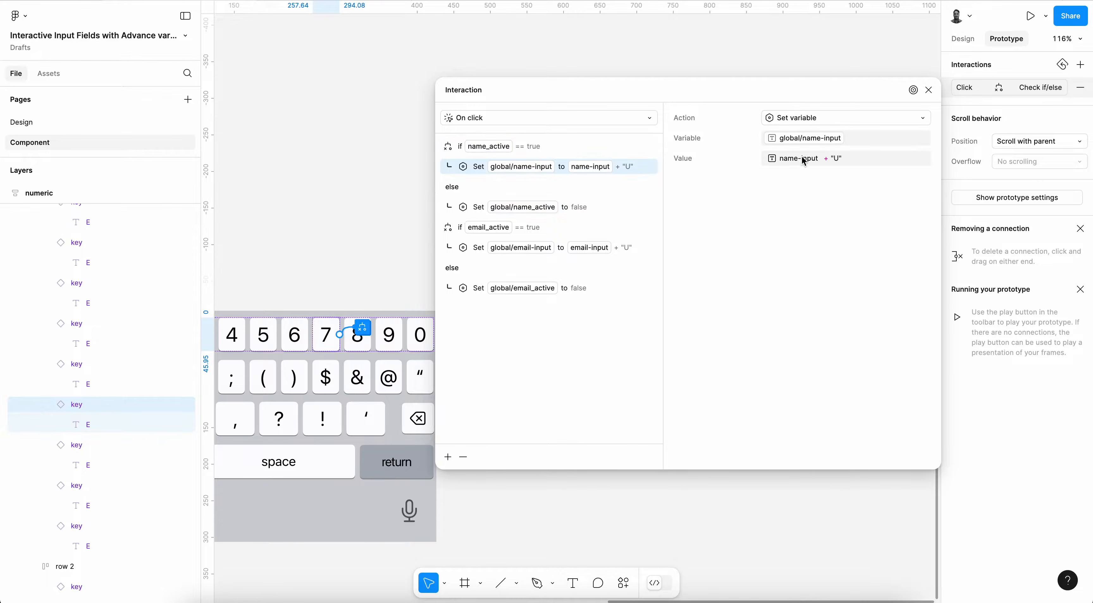
left_click(836, 159)
left_click(838, 160)
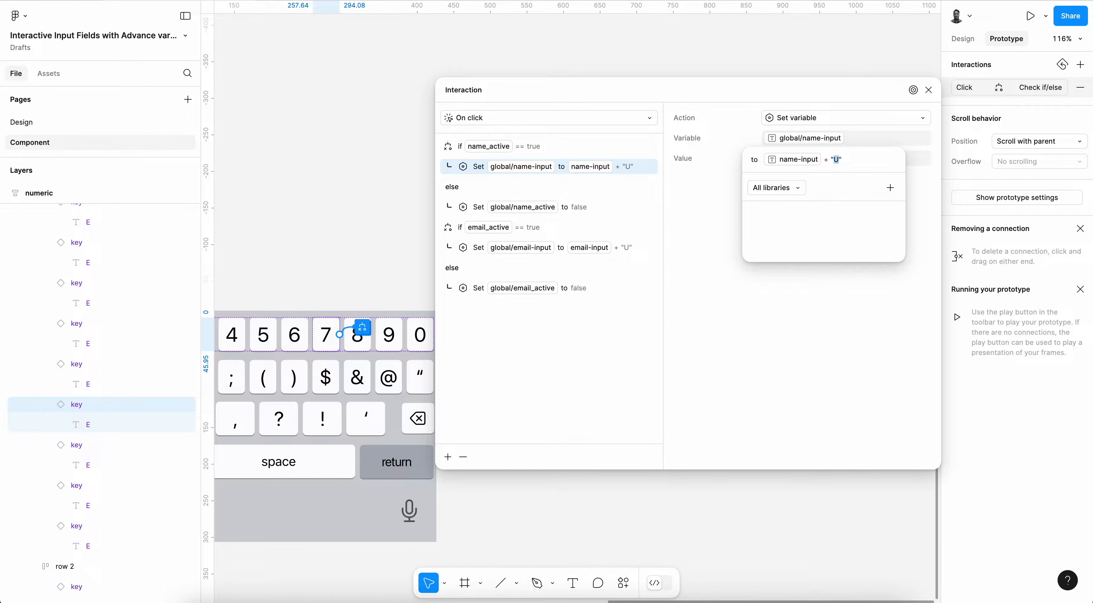
type("7")
key("Return")
- In the 7 key's click interaction, set the email-input variable to email-input + "7"
left_click(636, 248)
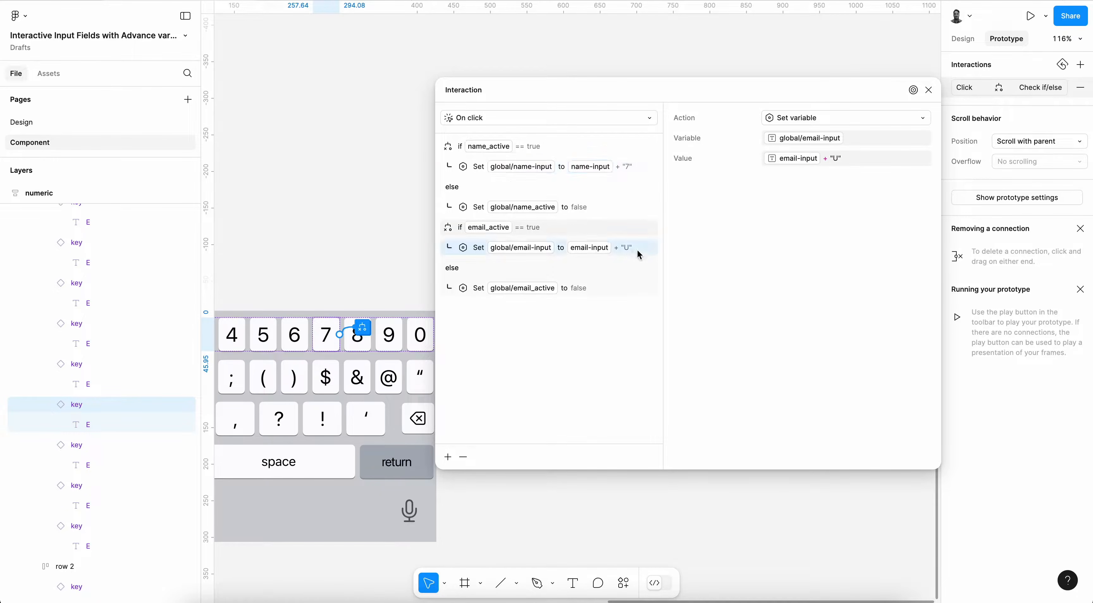
left_click(838, 159)
left_click(838, 160)
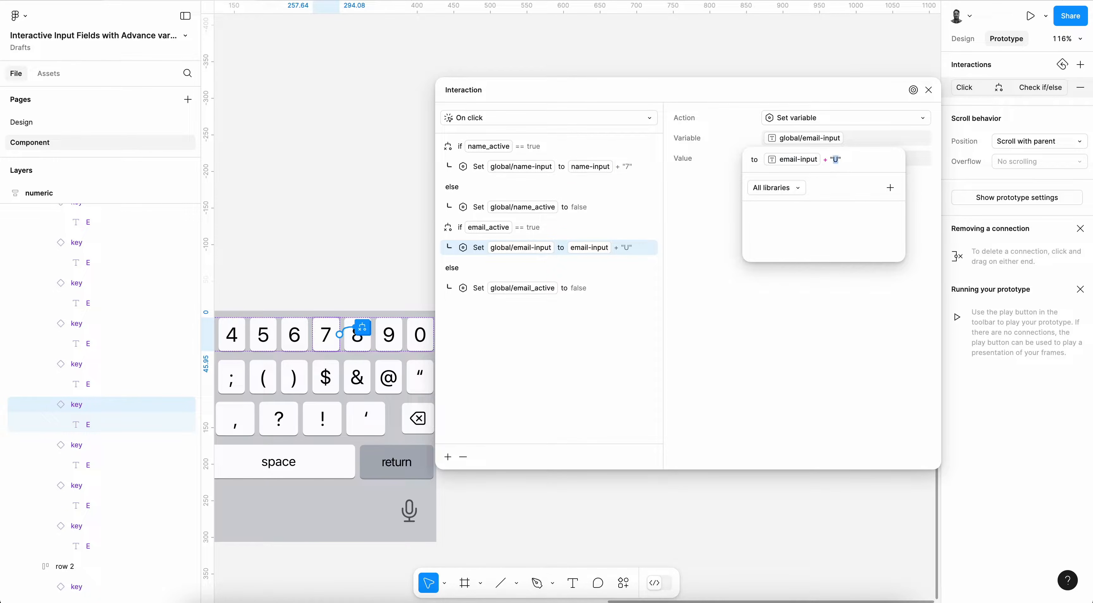
key("Return")
- In the numeric keyboard's 8 key click interaction, set the name-input variable to name-input + "8"
left_click(365, 345)
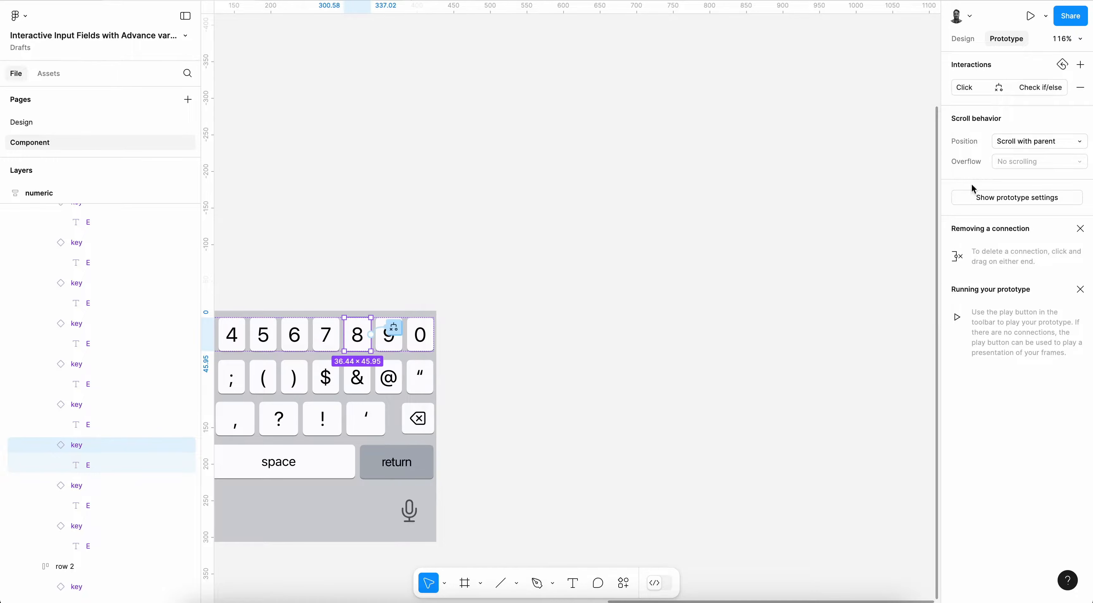
left_click(1042, 92)
left_click(615, 168)
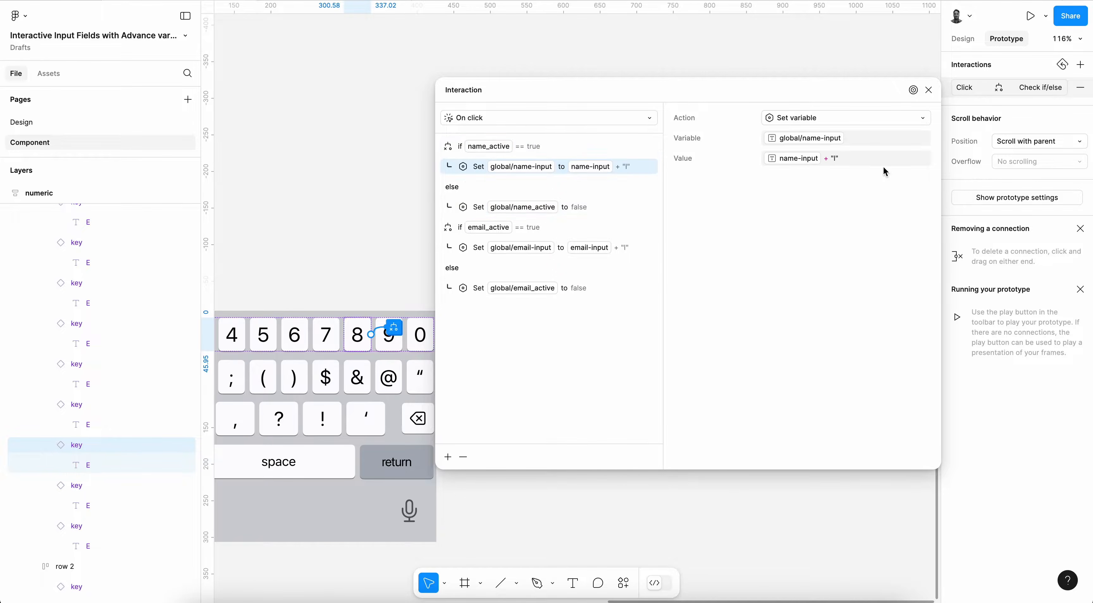
left_click(855, 158)
left_click(854, 156)
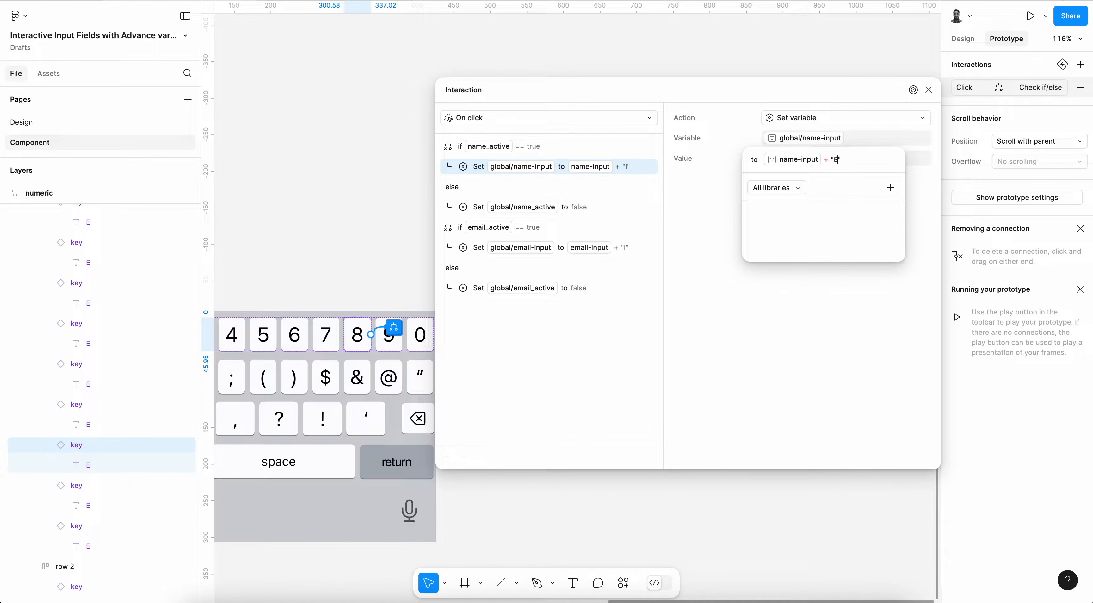
type("8")
key("Return")
- In the 8 key's click interaction, set the email-input variable to email-input + "8"
left_click(624, 248)
left_click(859, 157)
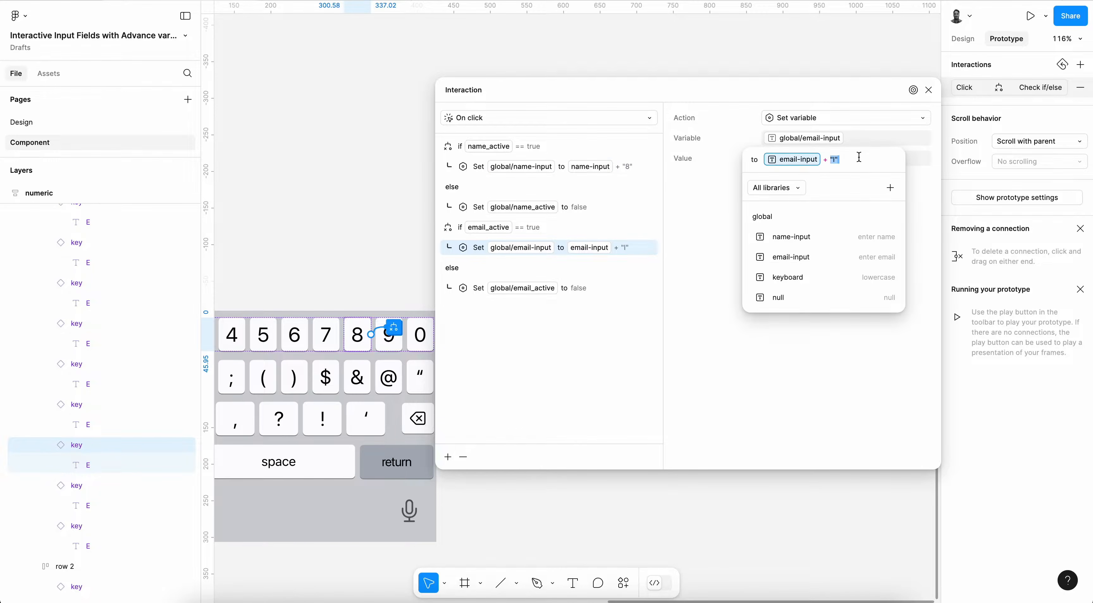
left_click(859, 157)
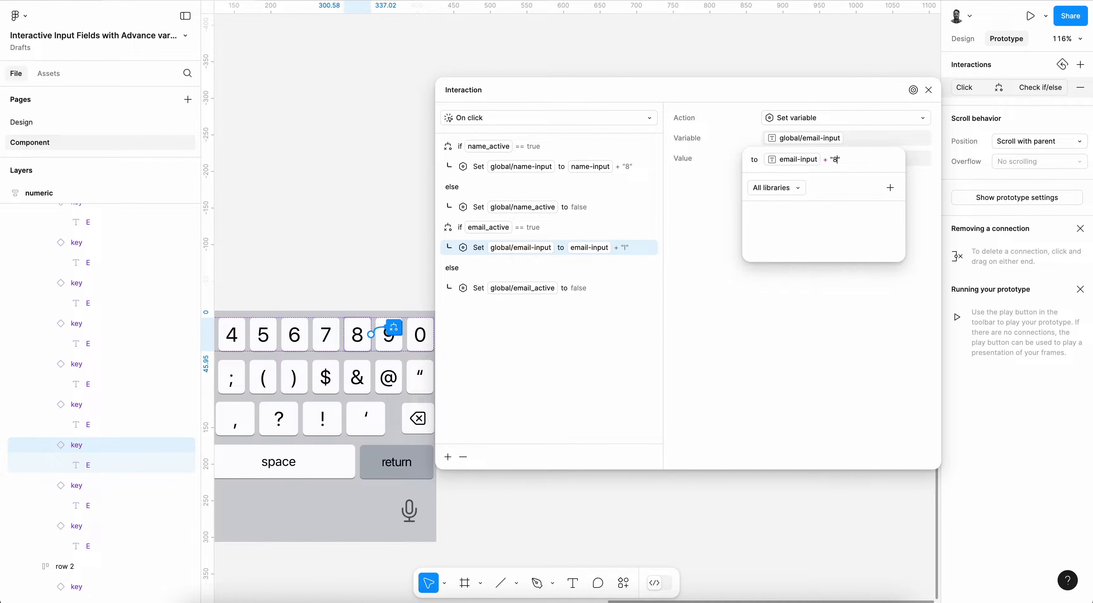
key("Return")
- In the numeric keyboard's 9 key click interaction, set the name-input variable to name-input + "9"
left_click(389, 335)
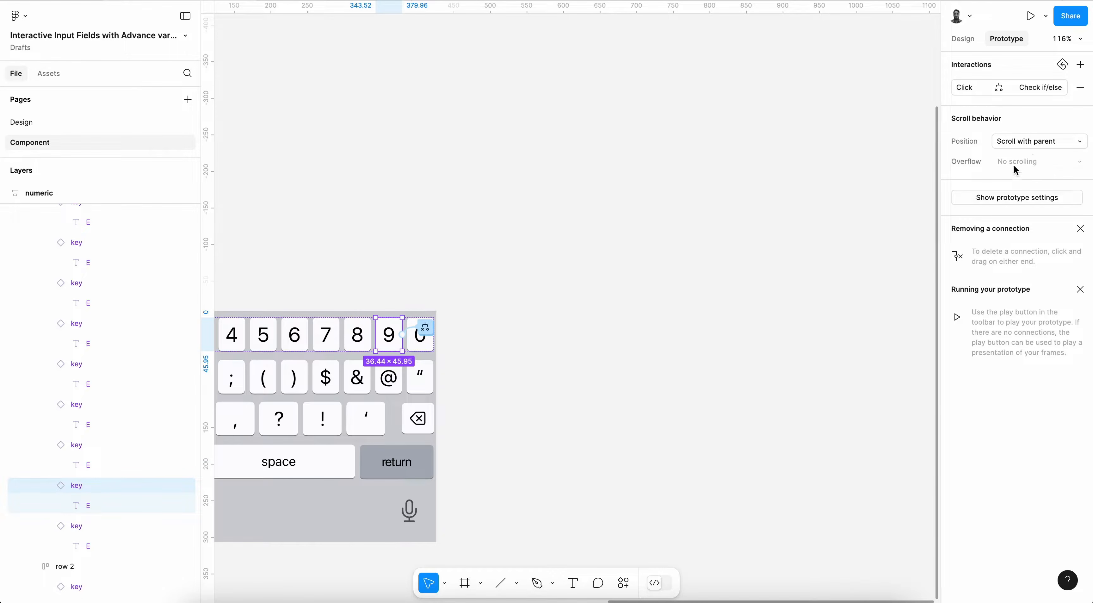
left_click(1035, 87)
left_click(635, 168)
left_click(842, 160)
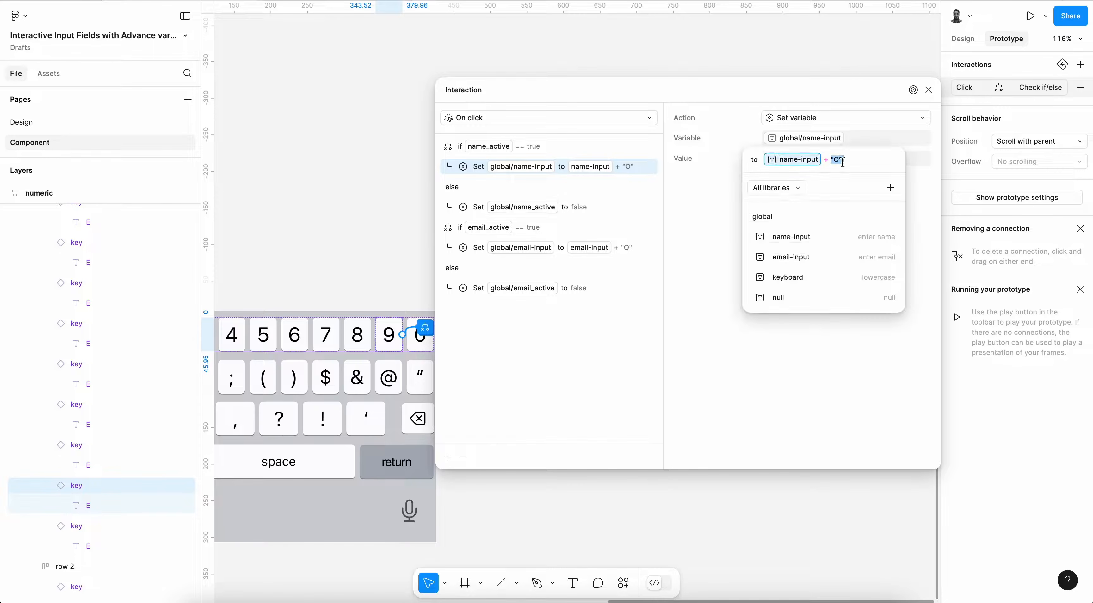
left_click(843, 162)
type("9")
key("Return")
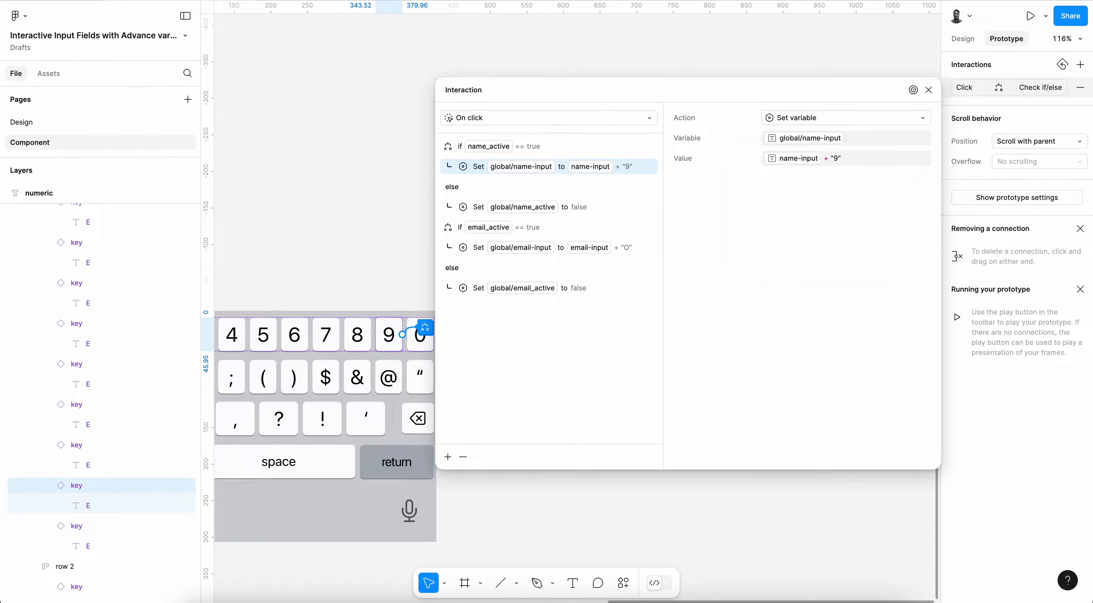
- In the 9 key's click interaction, set the email-input variable to email-input + "9"
left_click(636, 248)
left_click(850, 155)
left_click(850, 155)
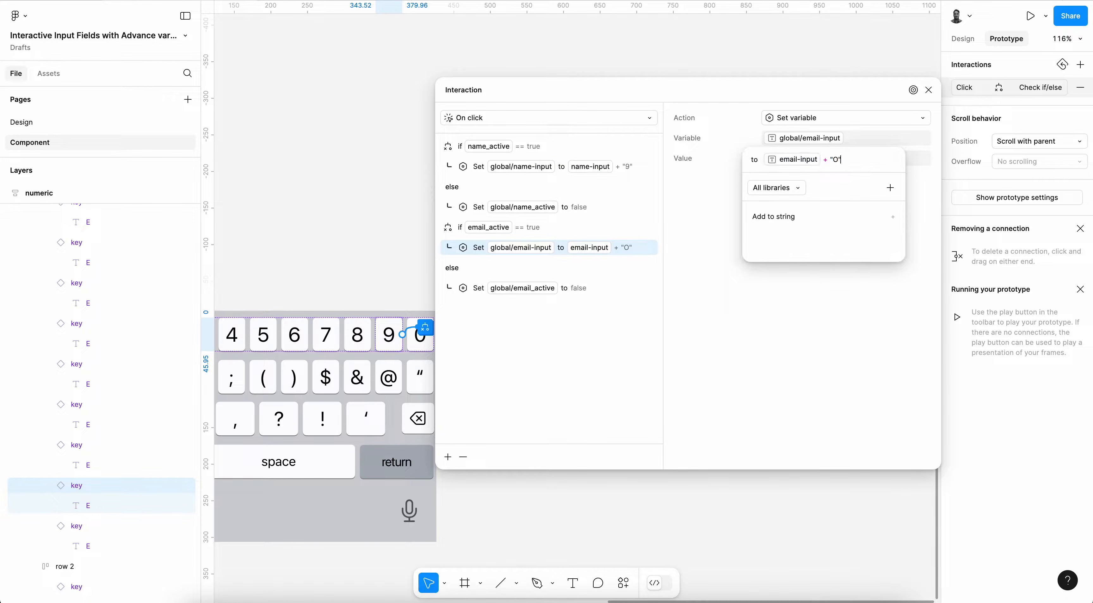
type("0")
key("Return")
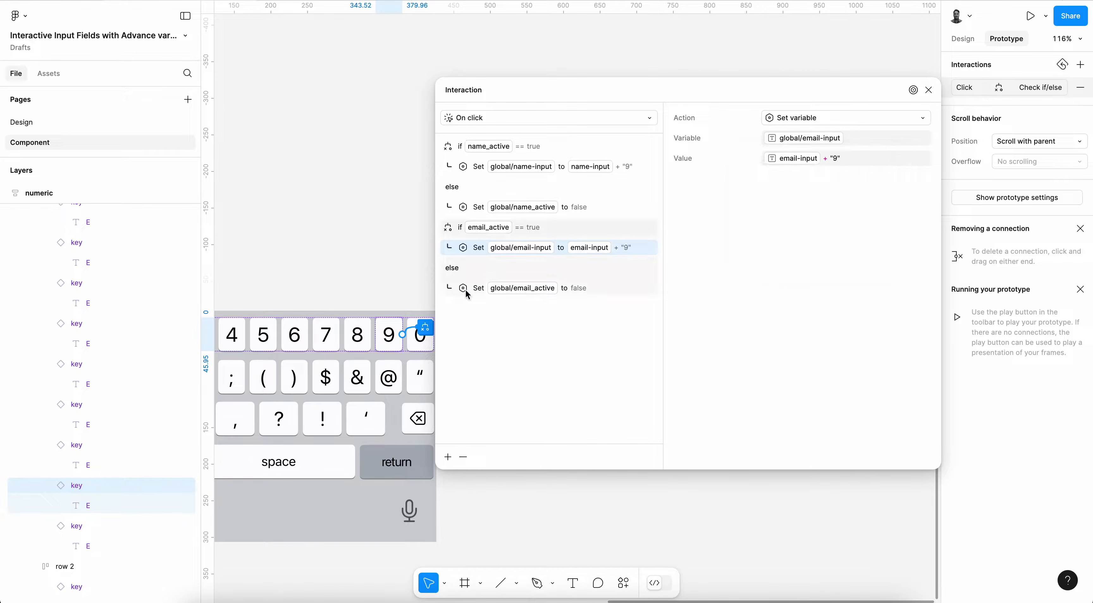
- In the numeric keyboard's 0 key click interaction, set the name-input variable to name-input + "0"
left_click(420, 335)
left_click(1037, 87)
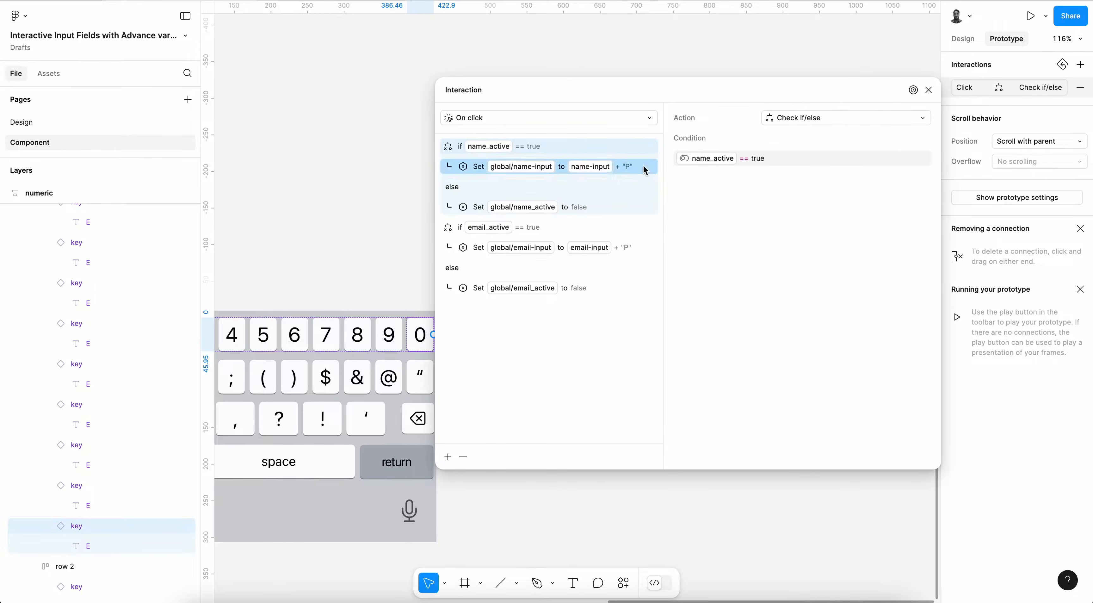
left_click(618, 172)
left_click(869, 163)
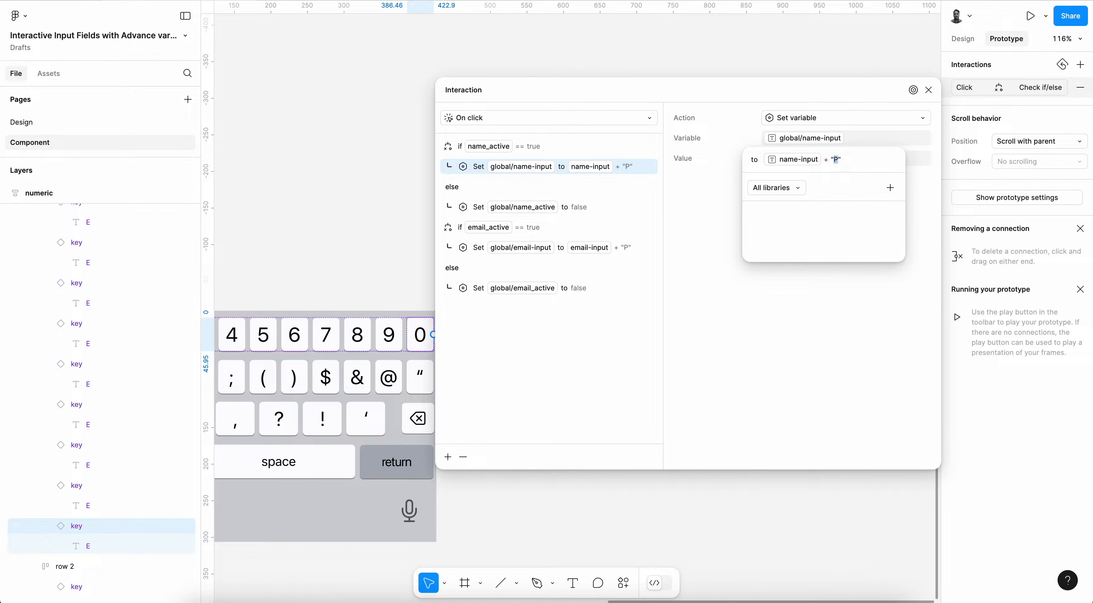
type("0")
key("Return")
- In the 0 key's click interaction, set the email-input variable to email-input + "0"
left_click(642, 247)
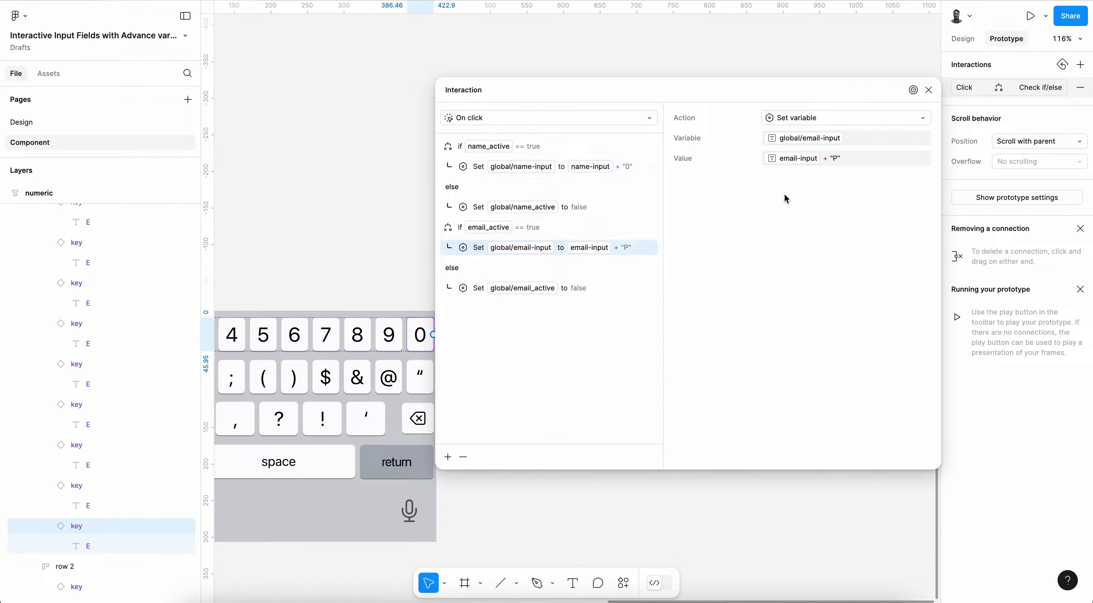
left_click(846, 158)
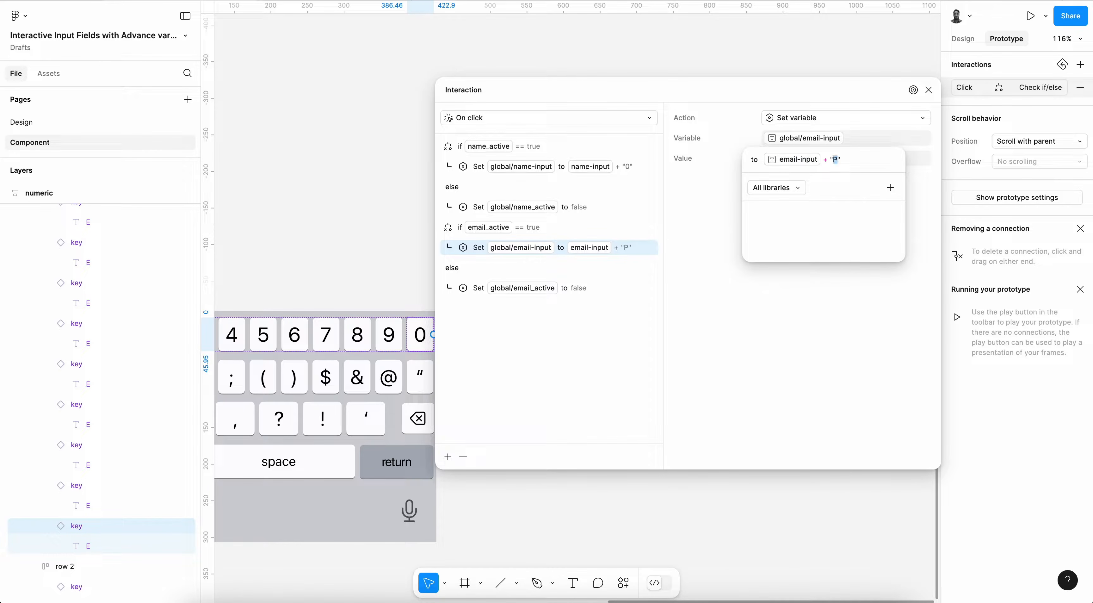
type("0")
key("Return")
left_click(929, 90)
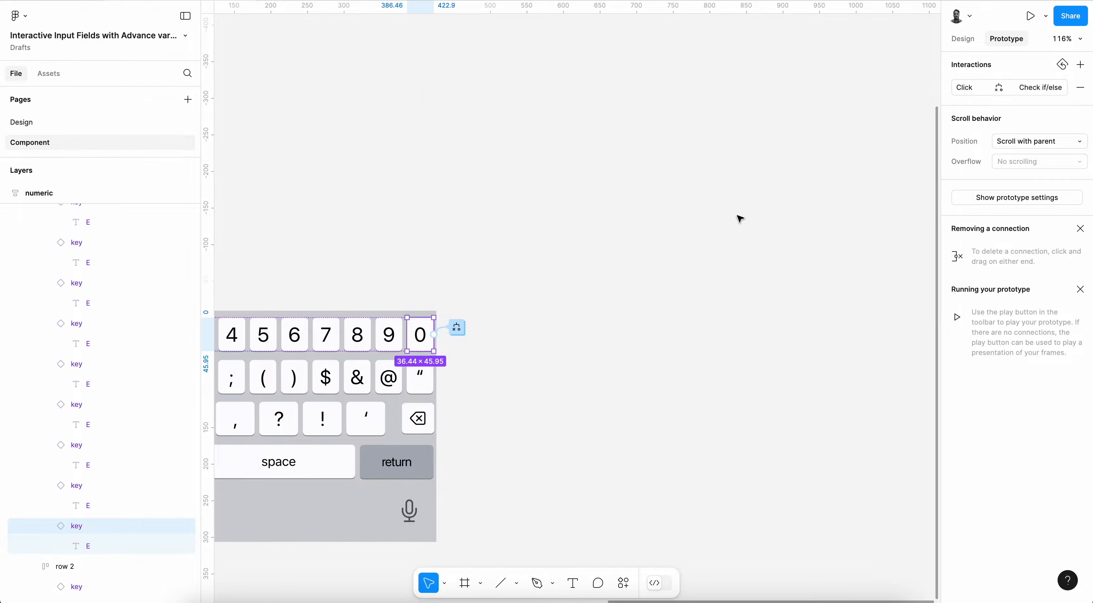
- Try to create a component from the smallcase, uppercase and numeric keyboards selected together
scroll(744, 232, "left", 3)
scroll(744, 232, "down", 3)
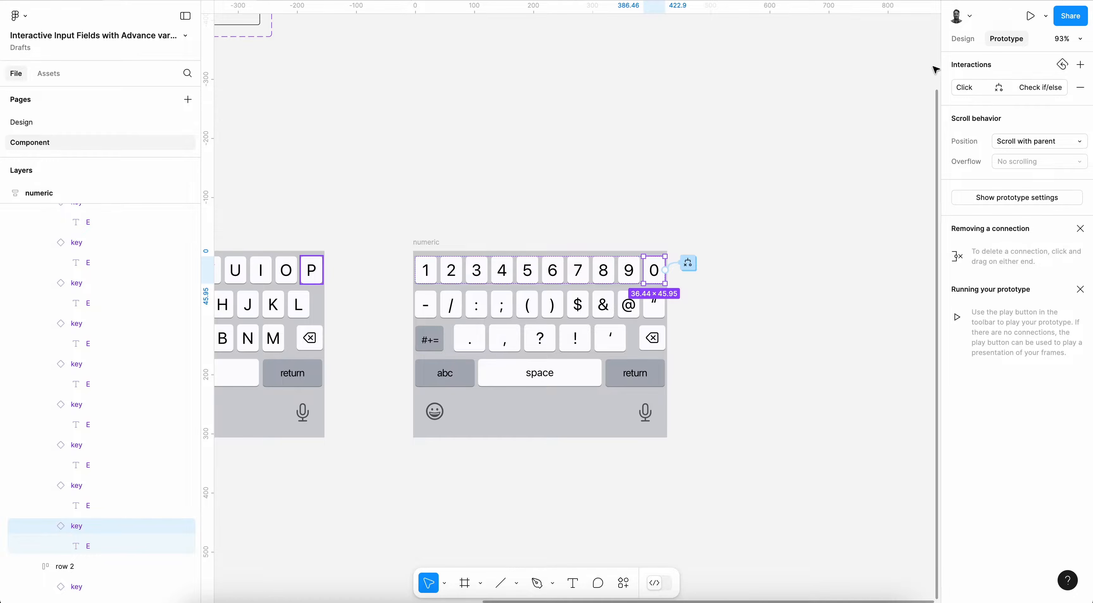
key("shift+e")
scroll(672, 343, "down", 5)
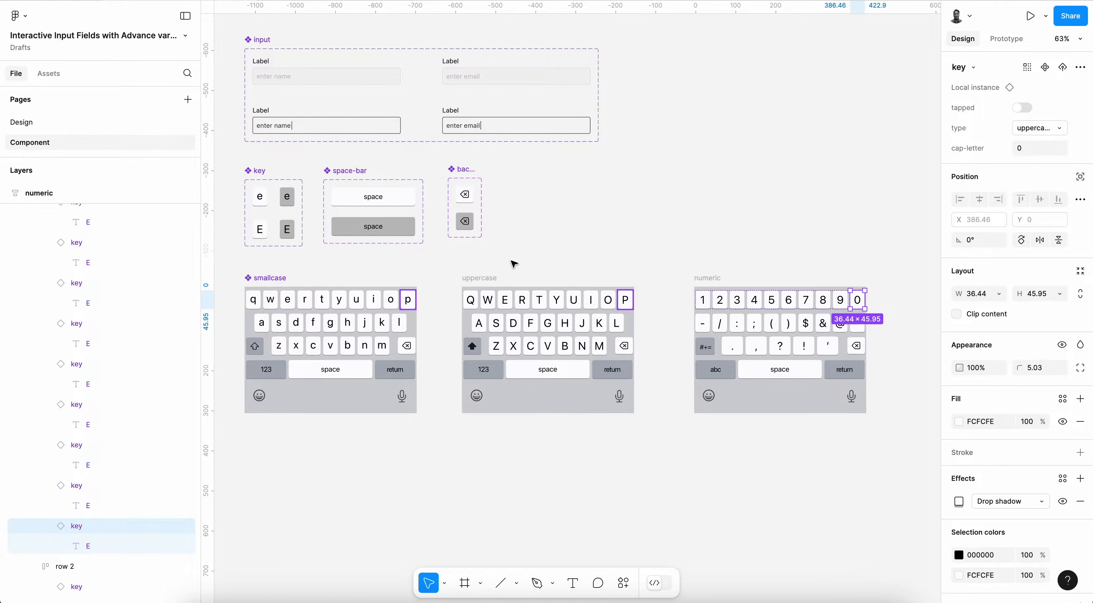
left_click_drag(233, 271, 875, 459)
left_click(1007, 38)
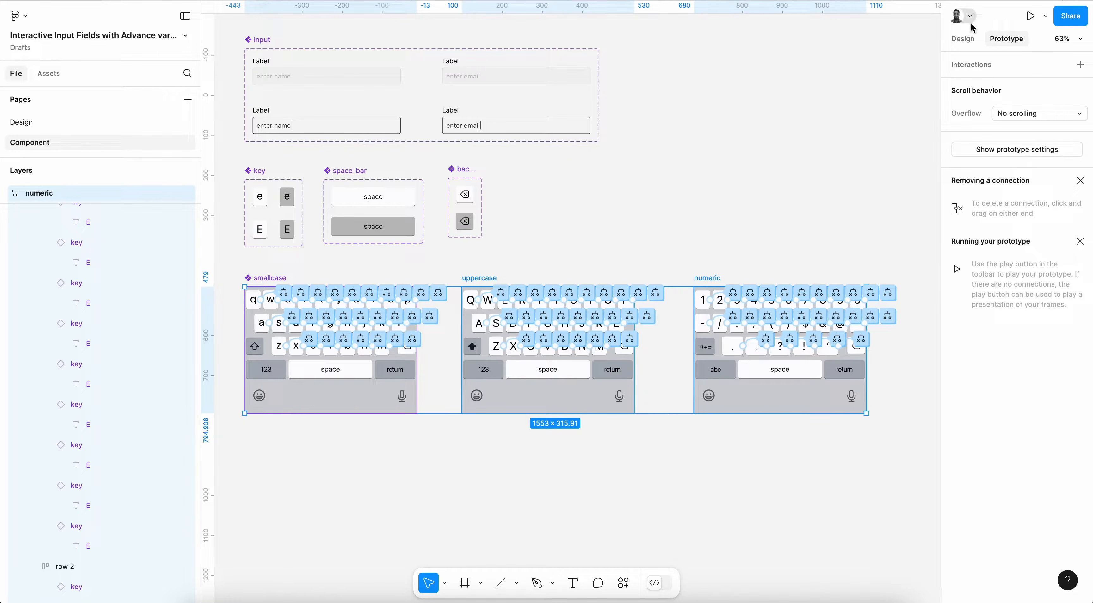
left_click(963, 39)
left_click(1080, 67)
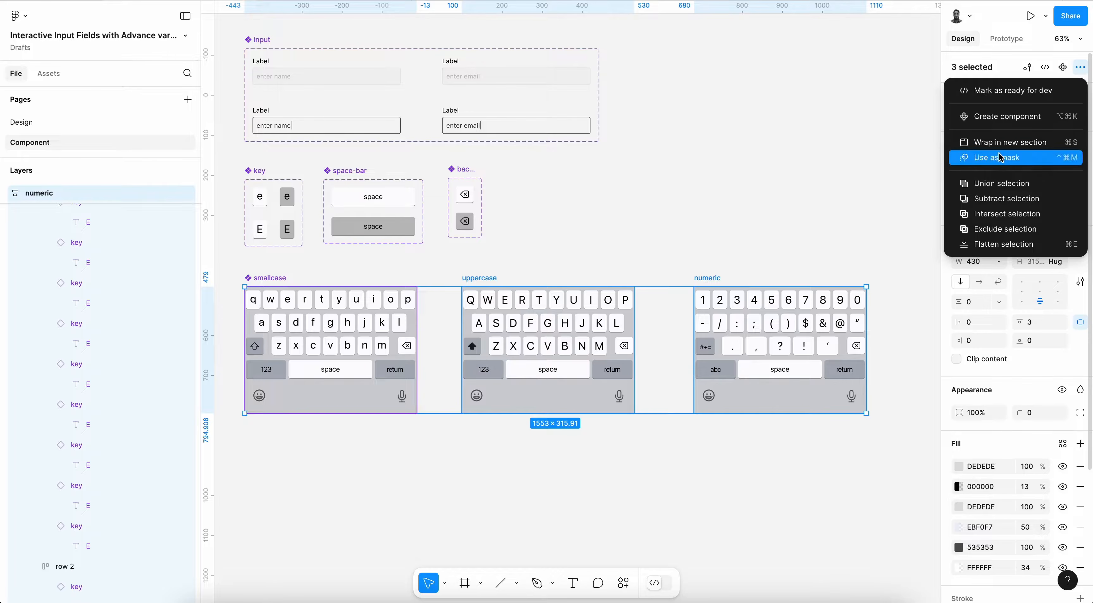
left_click(1009, 118)
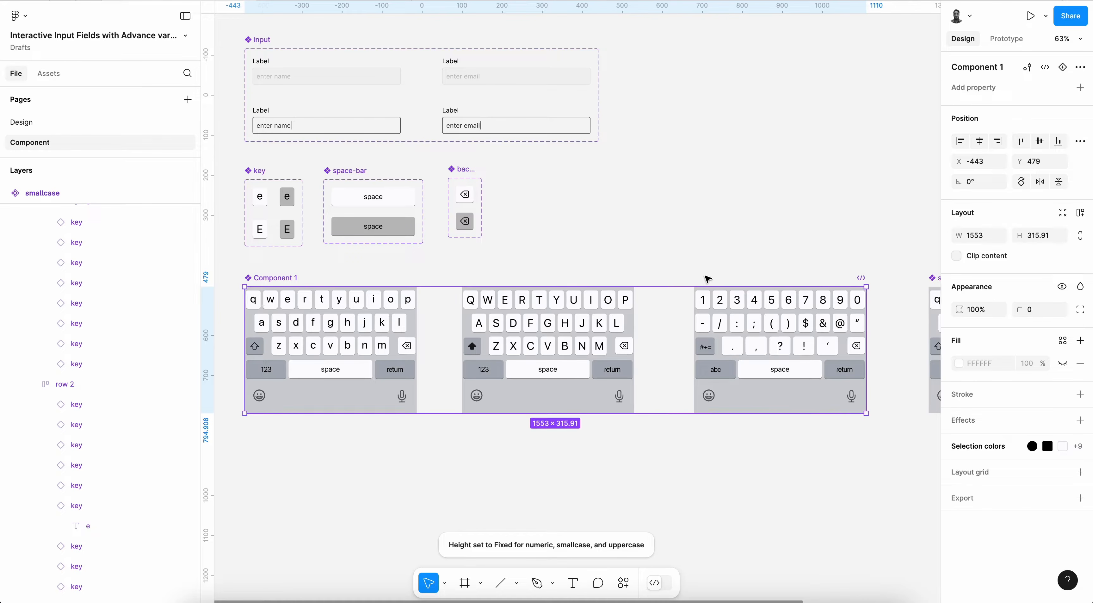
key("super+z")
- Convert the uppercase and numeric keyboard frames into separate components
left_click(568, 263)
left_click(478, 280)
right_click(479, 282)
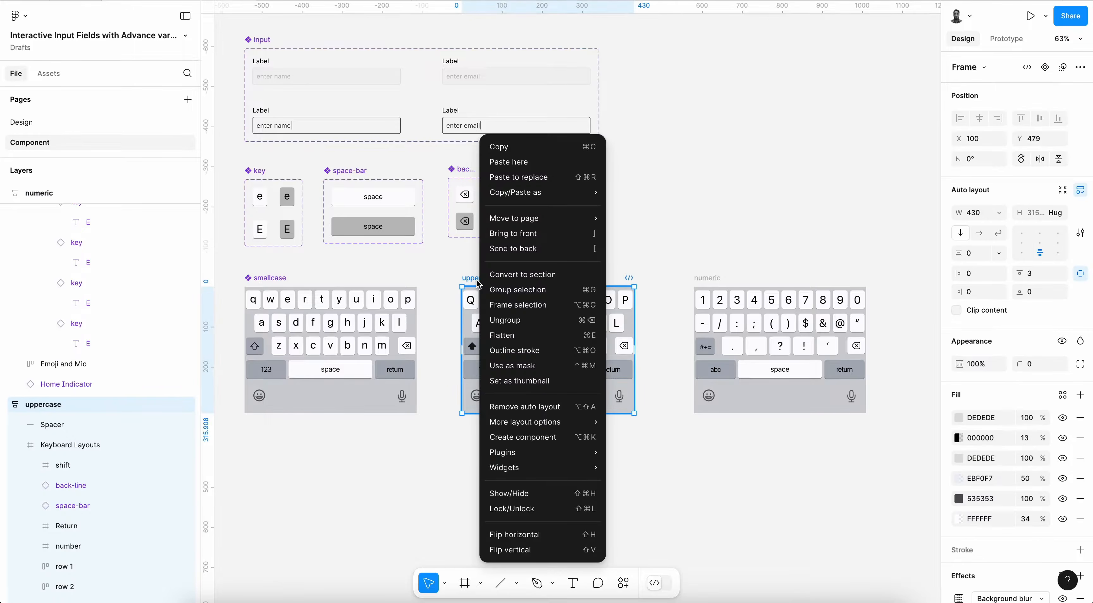
left_click(543, 438)
left_click(728, 297)
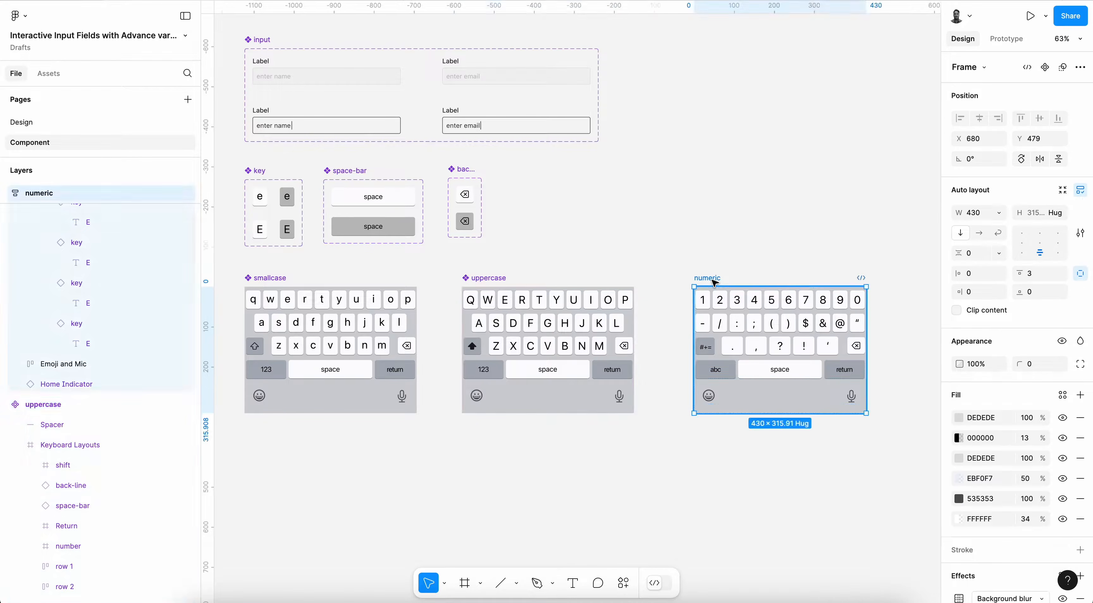
right_click(717, 298)
left_click(768, 435)
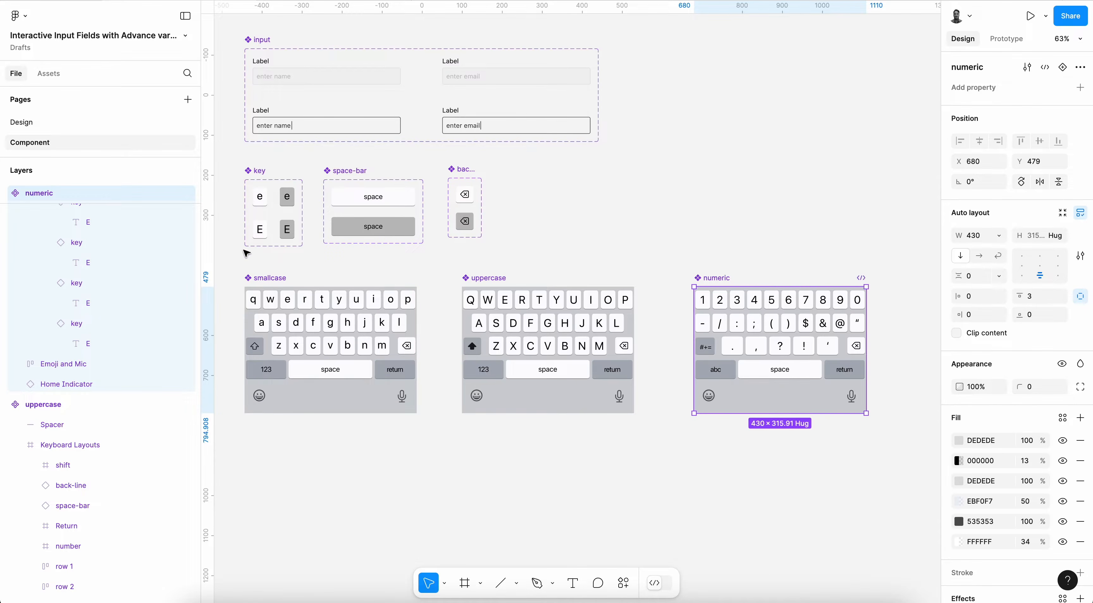
- Combine the smallcase, uppercase and numeric keyboard components as variants of one component set
left_click_drag(235, 272, 924, 476)
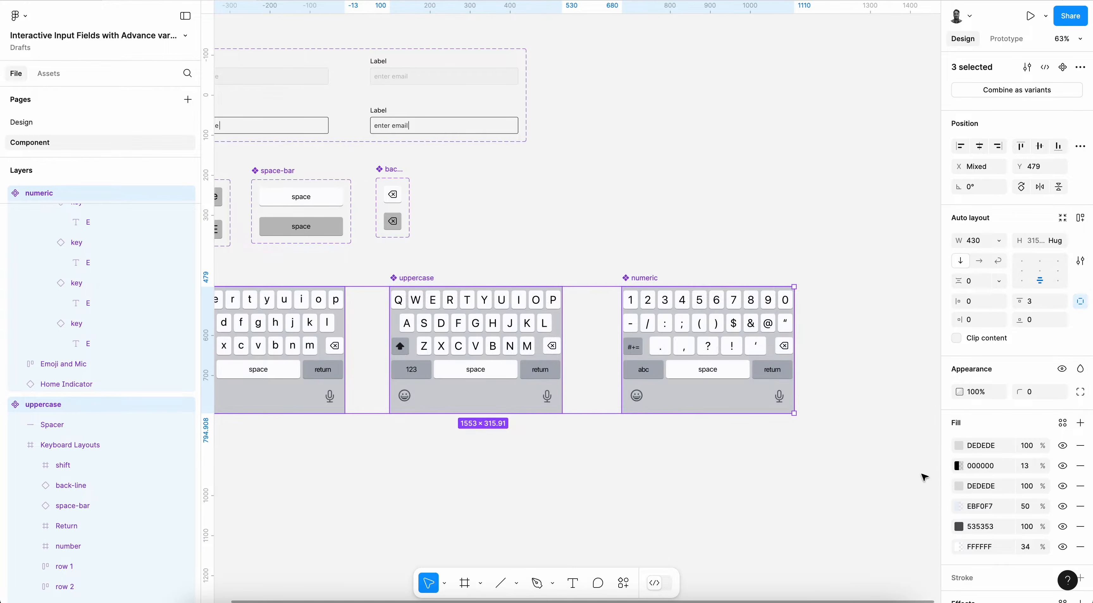
left_click(1046, 91)
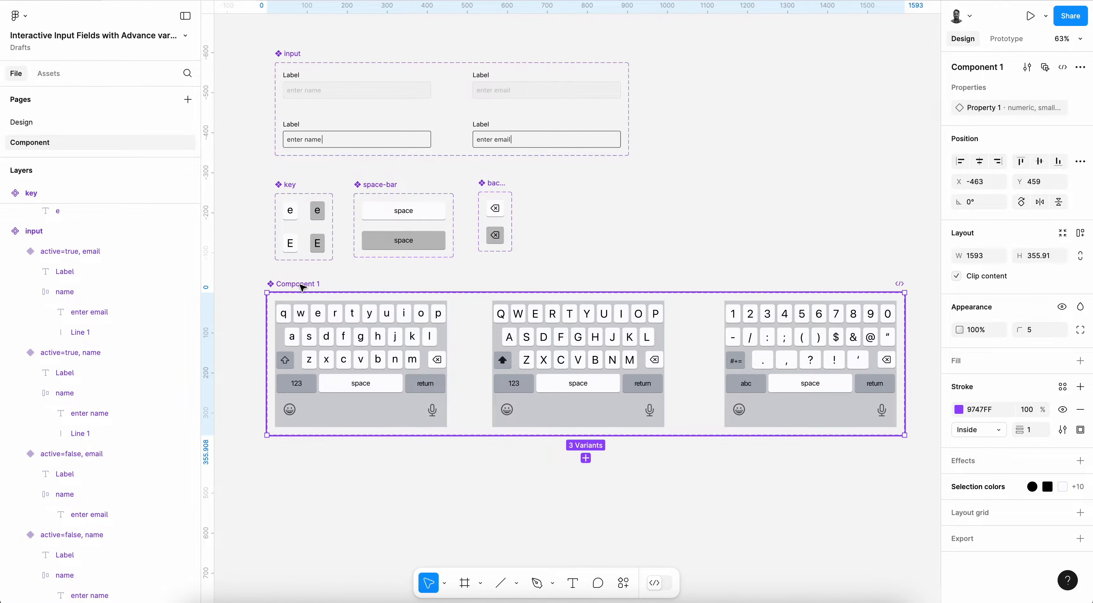
- Rename the new component set to keyboard and move it to X -443, Y 472, aligned with the components above
double_click(301, 285)
type("ke")
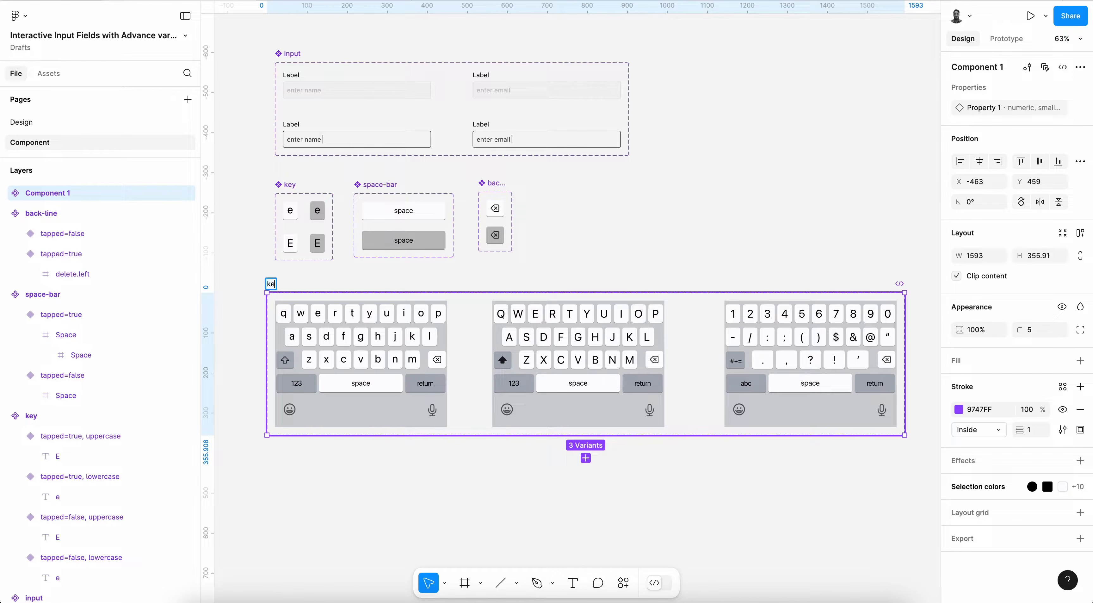
type("yboard")
key("Return")
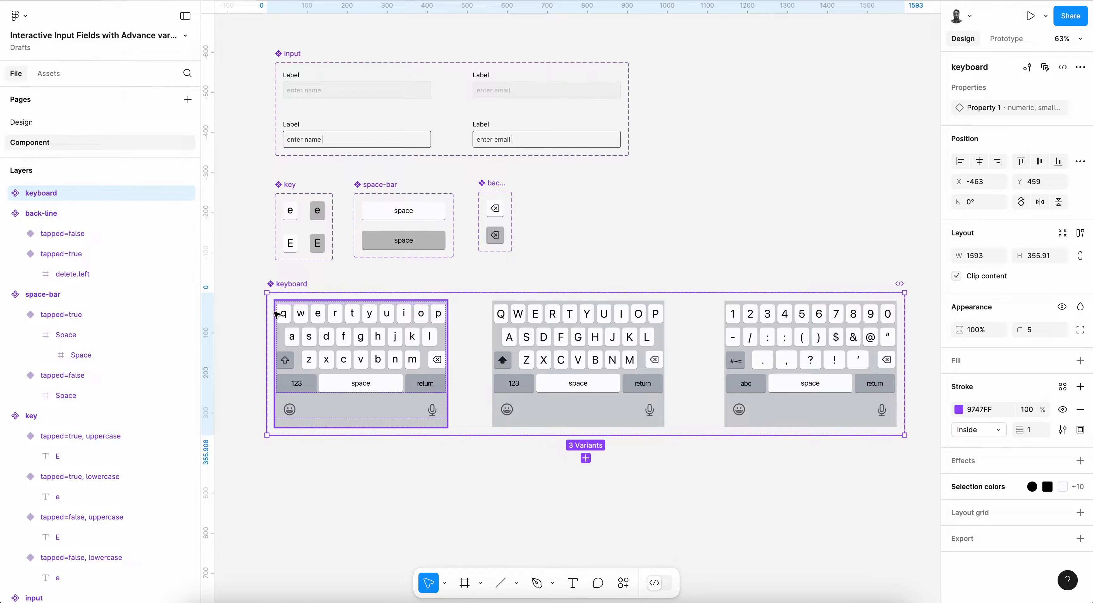
left_click_drag(292, 286, 301, 290)
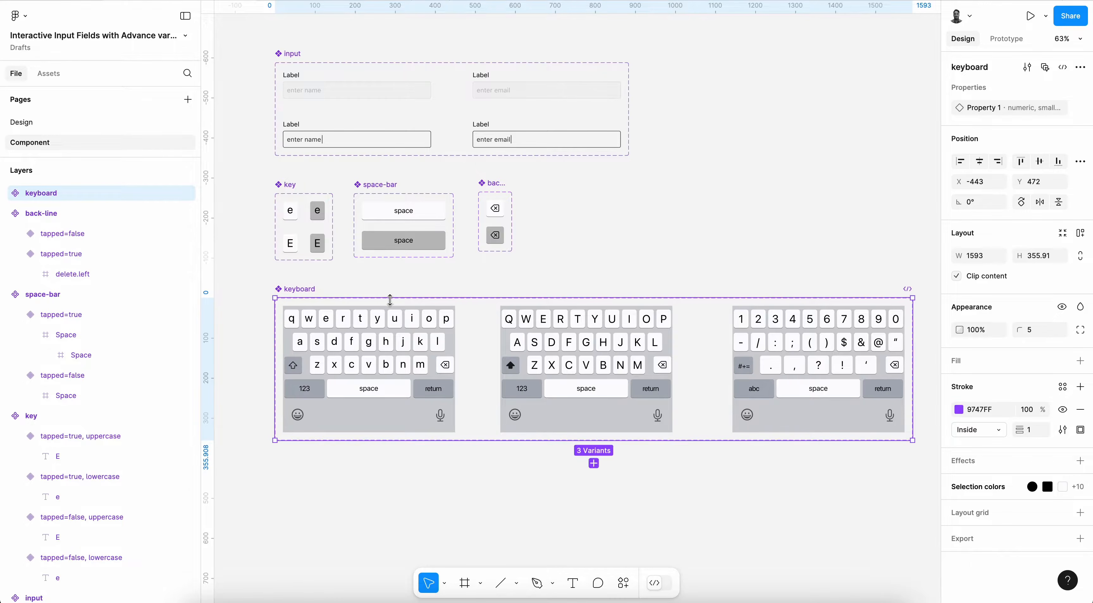
- Rename the keyboard component set's variant property to type
left_click(392, 322)
left_click(607, 364)
key("Tab")
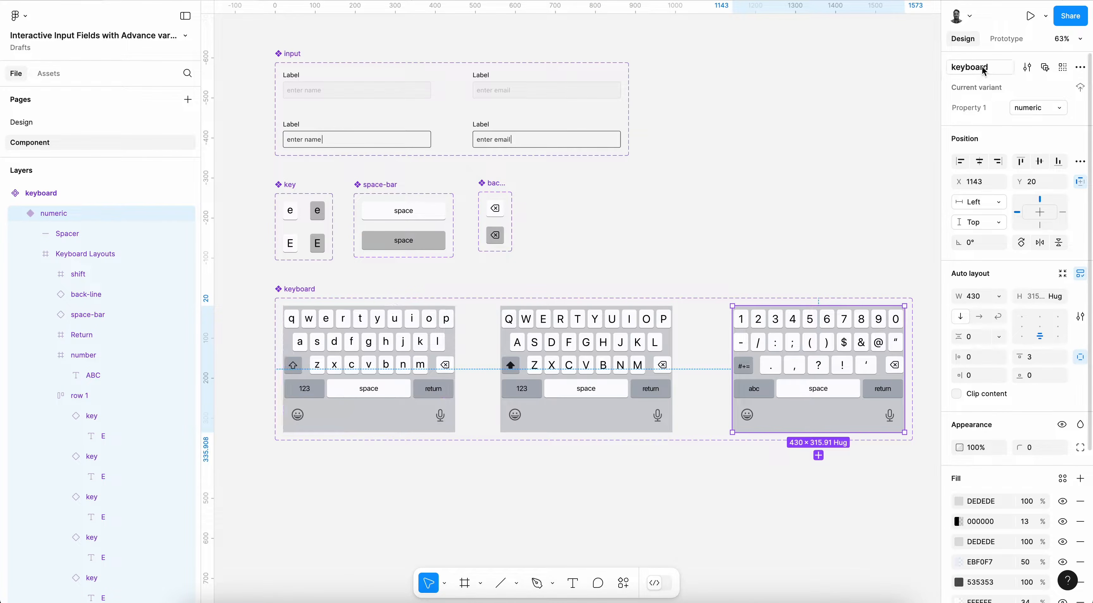
double_click(962, 110)
type("type")
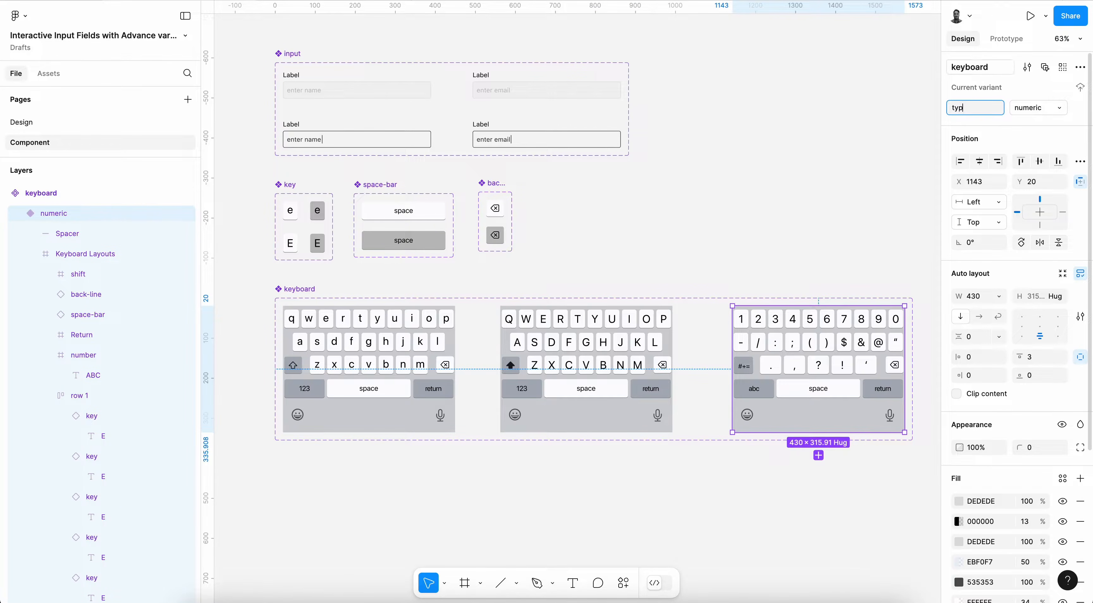
key("Return")
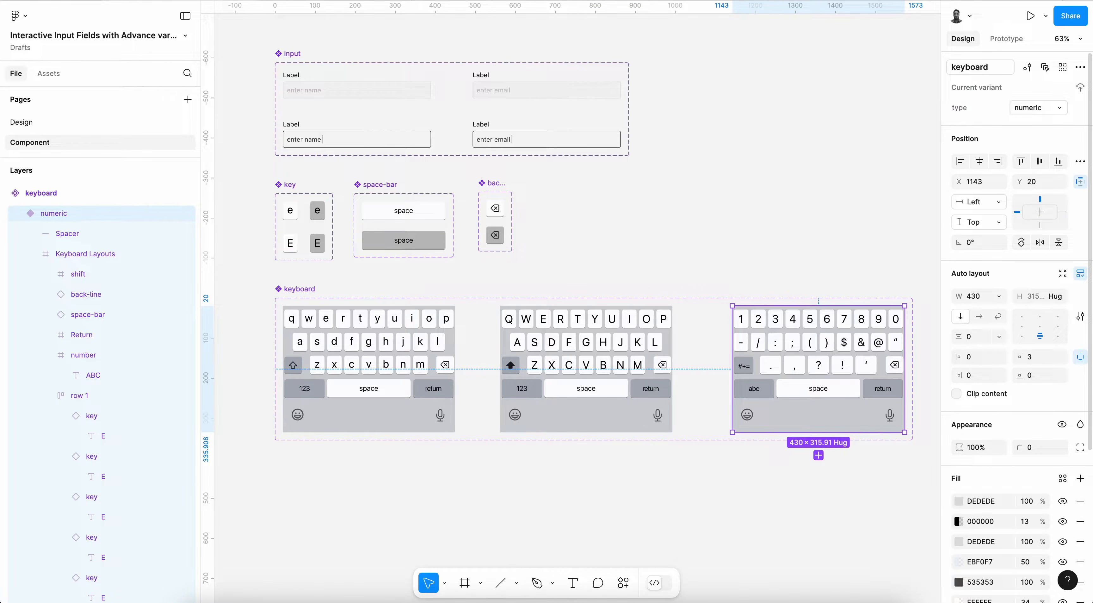
- Make the smallcase keyboard's 123 key change to the numeric variant on click, instantly, and its shift key change to the uppercase variant
left_click(364, 386)
left_click(359, 387)
left_click(358, 388)
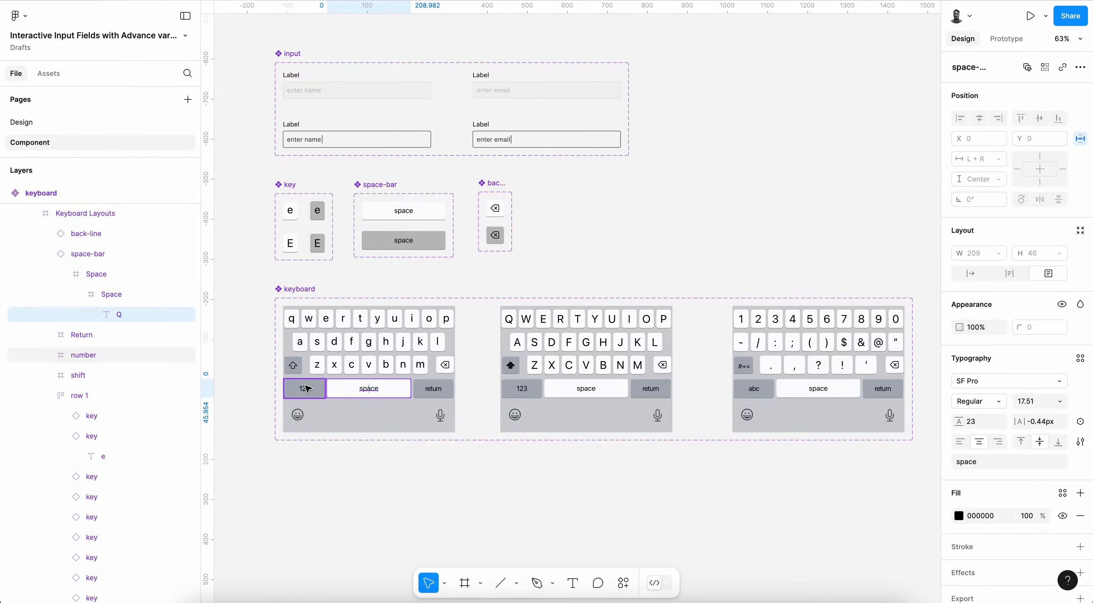
left_click(305, 388)
left_click(1007, 38)
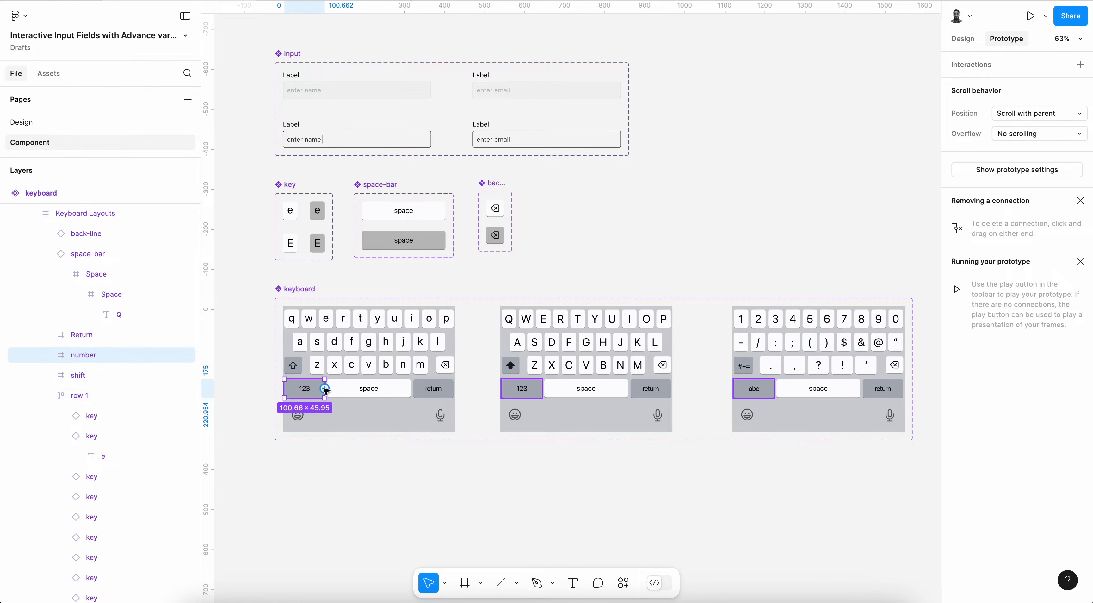
left_click_drag(324, 388, 740, 411)
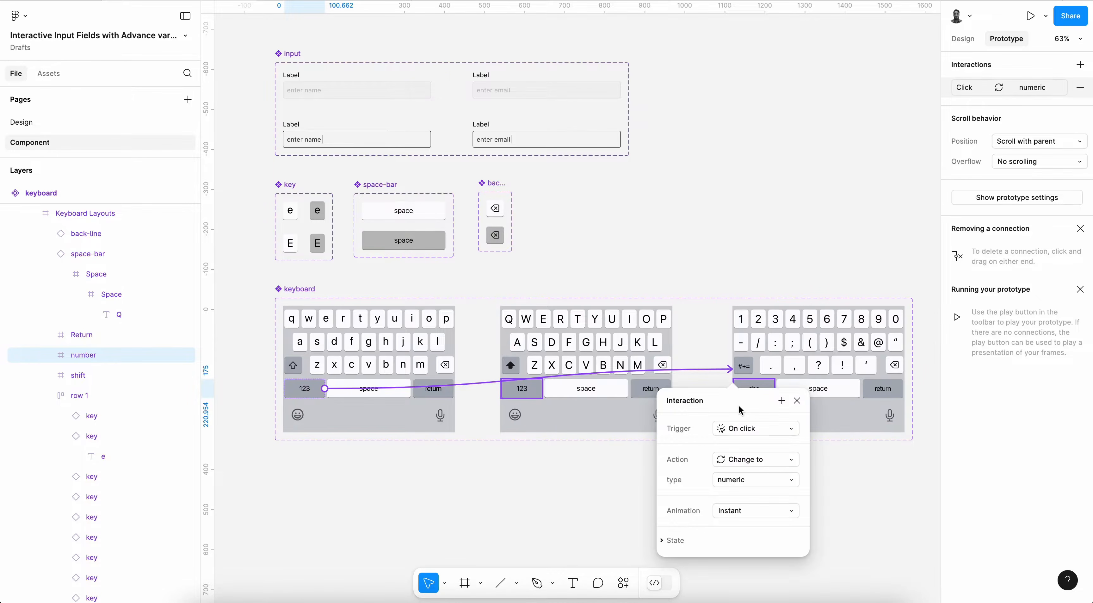
left_click(294, 365)
left_click_drag(302, 365, 542, 370)
left_click(527, 385)
scroll(517, 377, "up", 5)
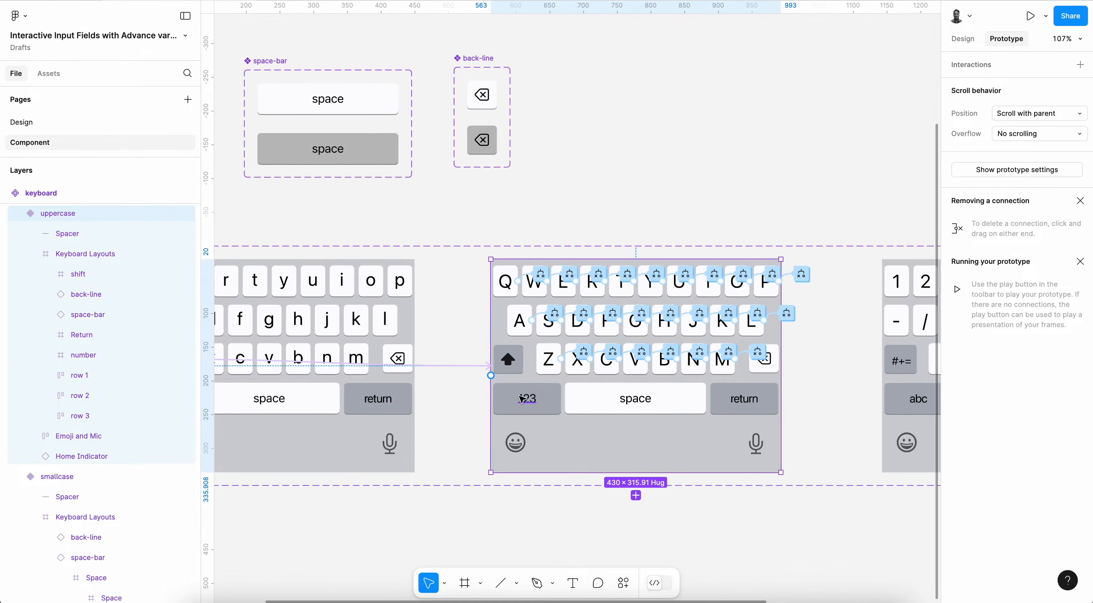
left_click(517, 366)
left_click_drag(494, 359, 425, 360)
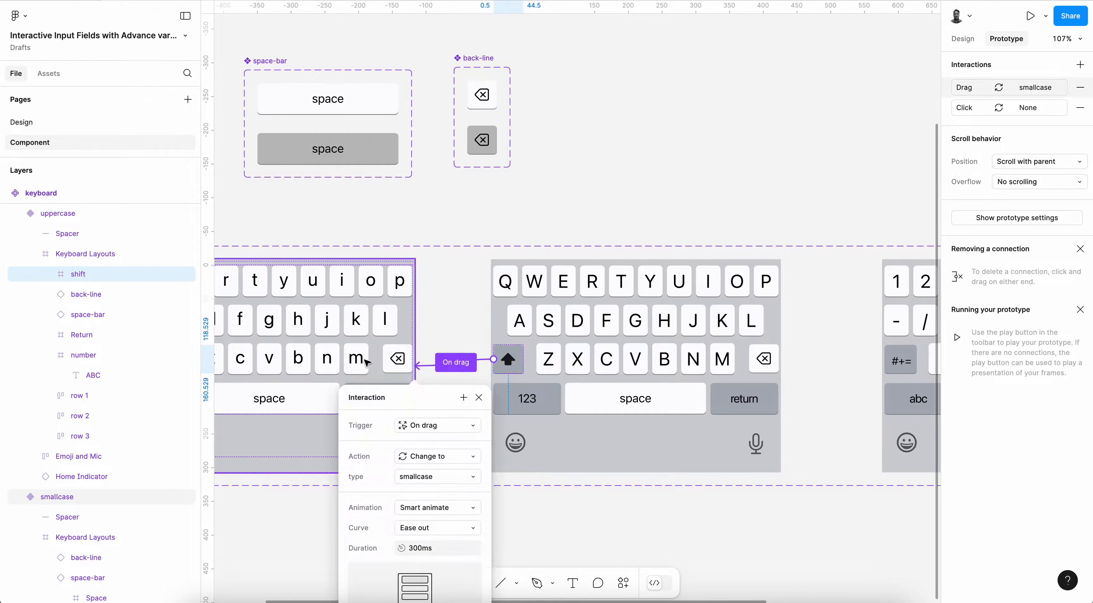
scroll(368, 363, "down", 4)
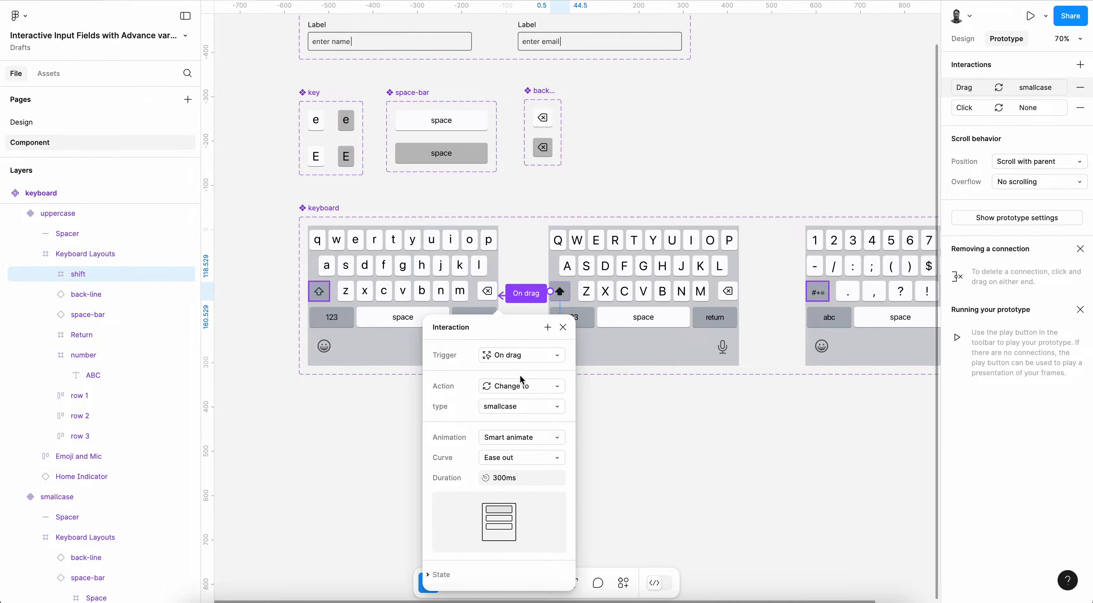
left_click(523, 359)
left_click(679, 322)
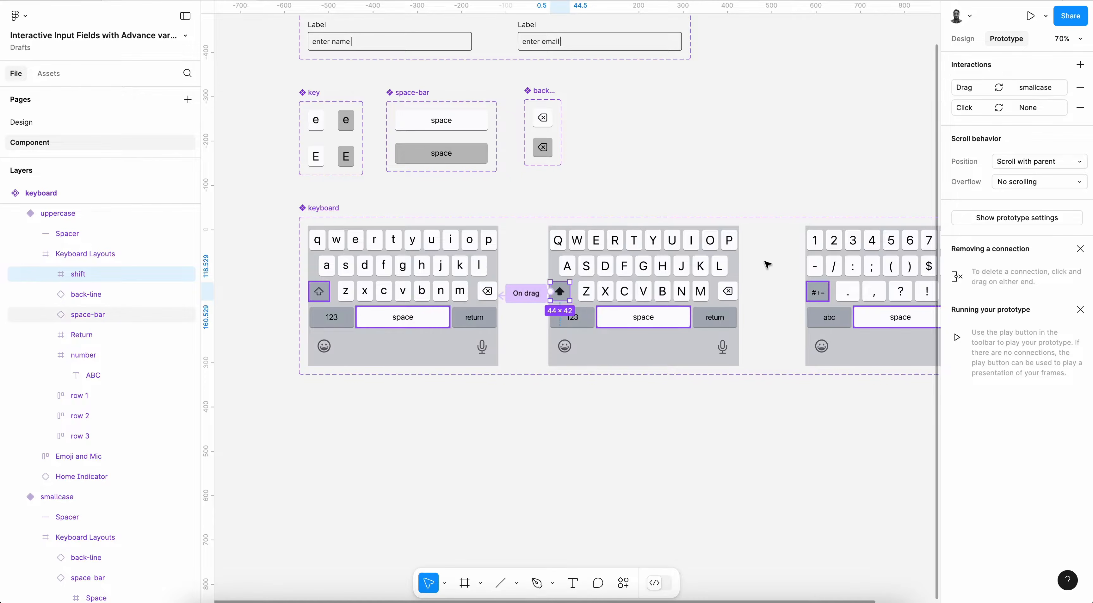
left_click(1081, 88)
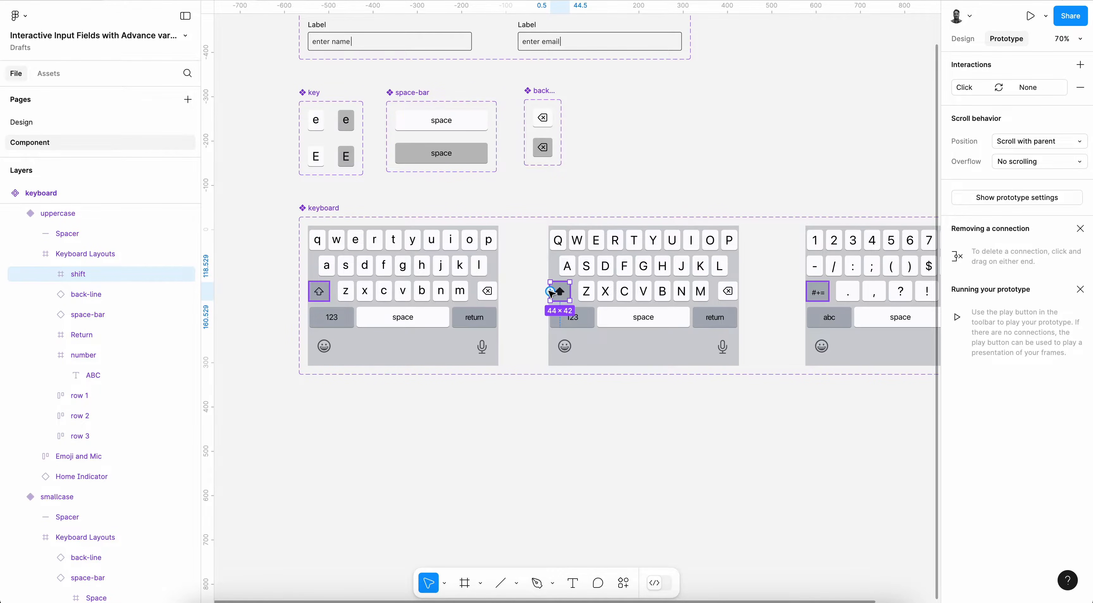
- Replace the uppercase shift key's empty click interaction with an on-click change to the smallcase variant using Instant animation
left_click(1026, 87)
left_click(1081, 88)
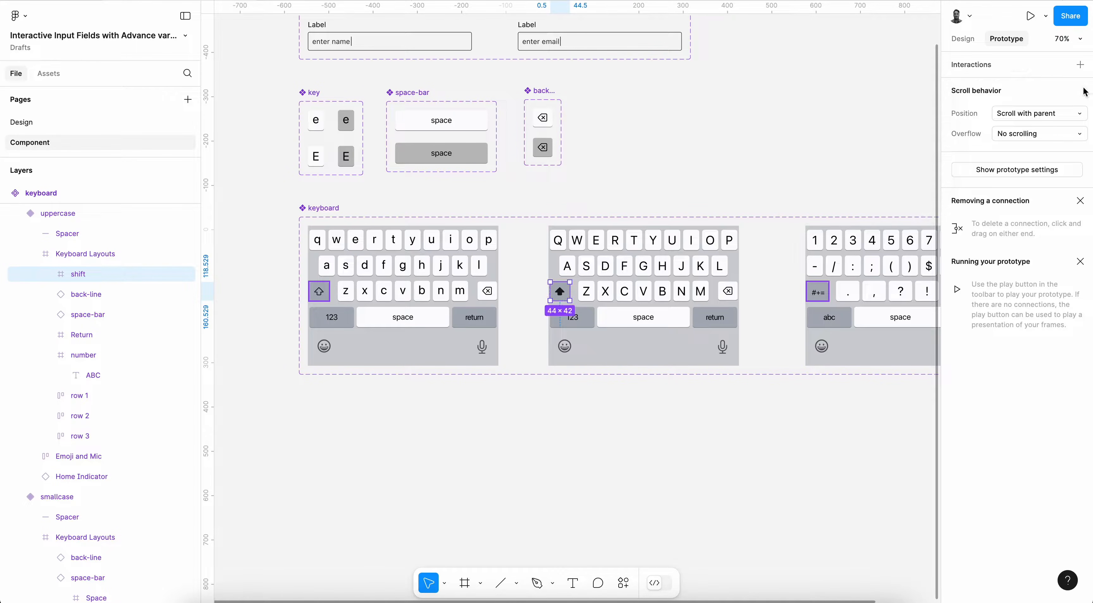
left_click_drag(551, 292, 417, 307)
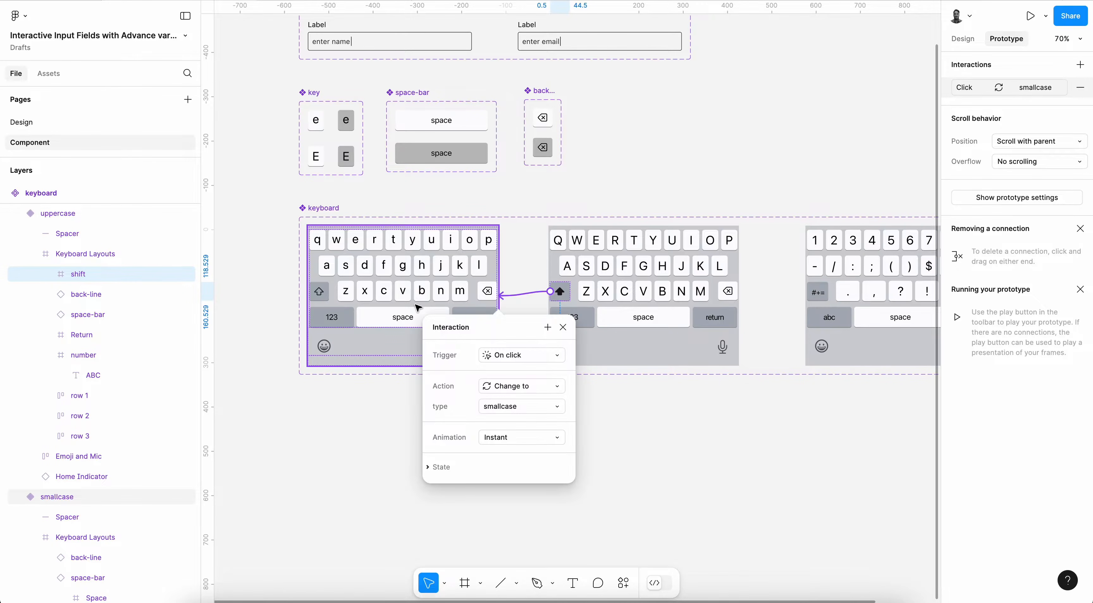
- Make the numeric keyboard's abc key change to the smallcase variant on click with Instant animation
left_click(406, 267)
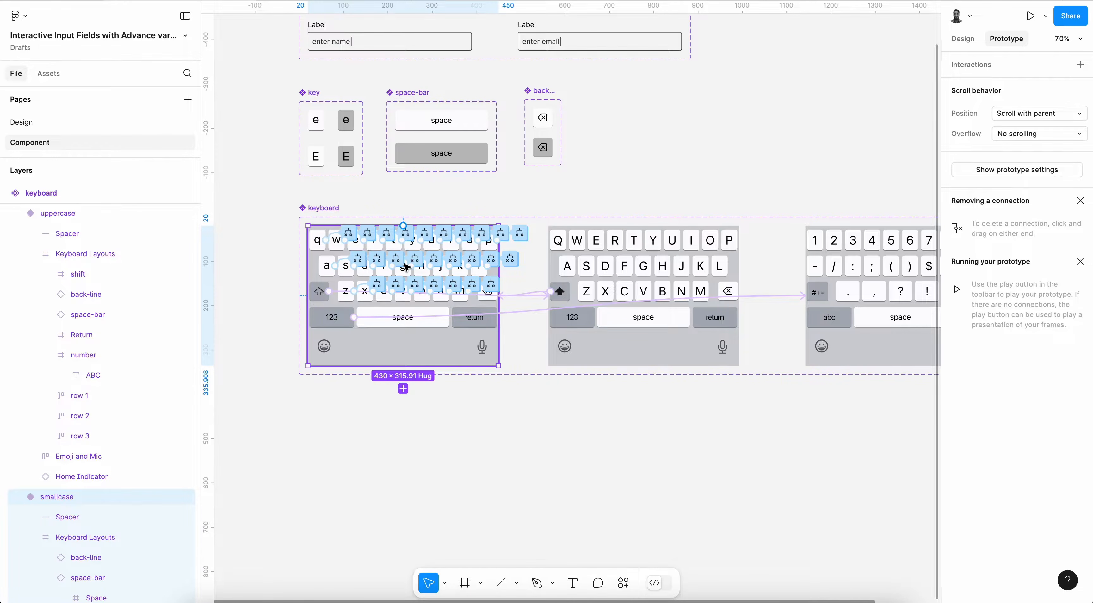
scroll(368, 320, "right", 5)
scroll(369, 321, "up", 4)
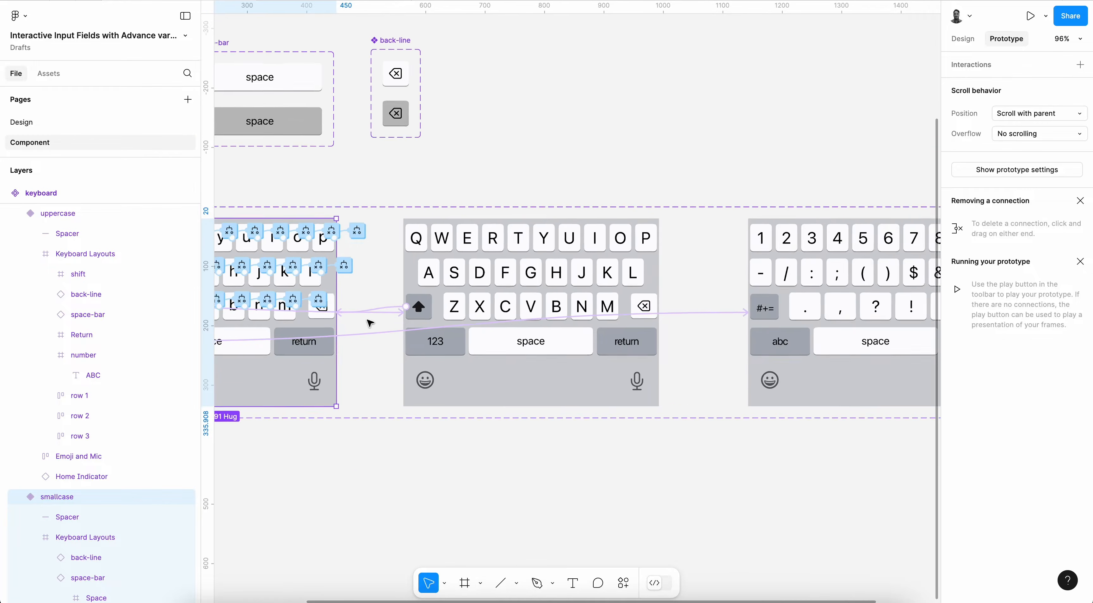
scroll(370, 323, "down", 4)
left_click(706, 285)
scroll(706, 285, "left", 4)
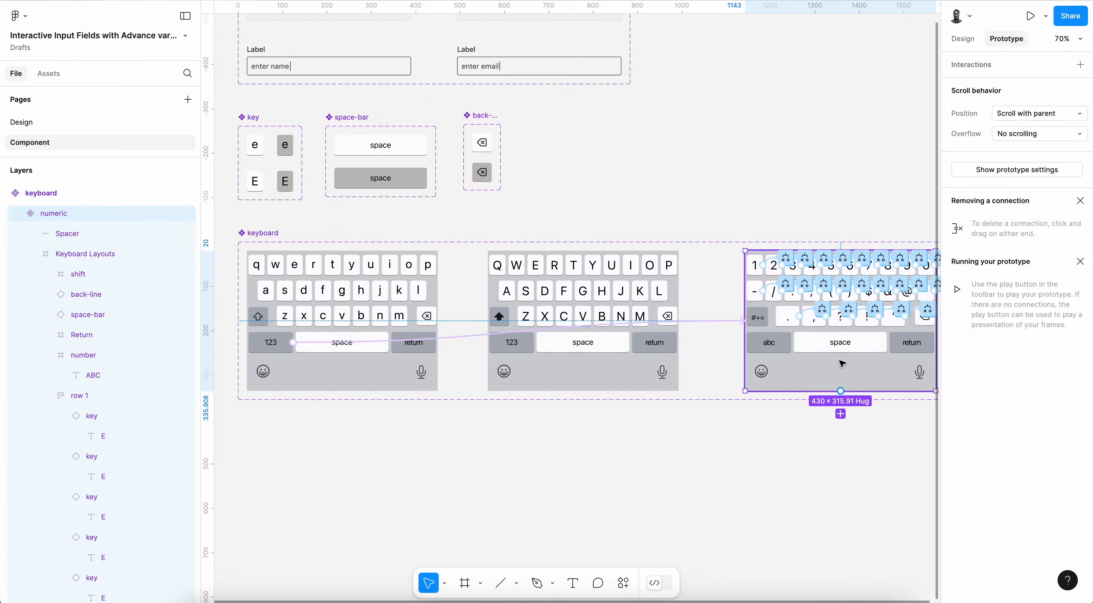
left_click(799, 350, "super")
left_click(777, 351, "super")
scroll(777, 351, "down", 2)
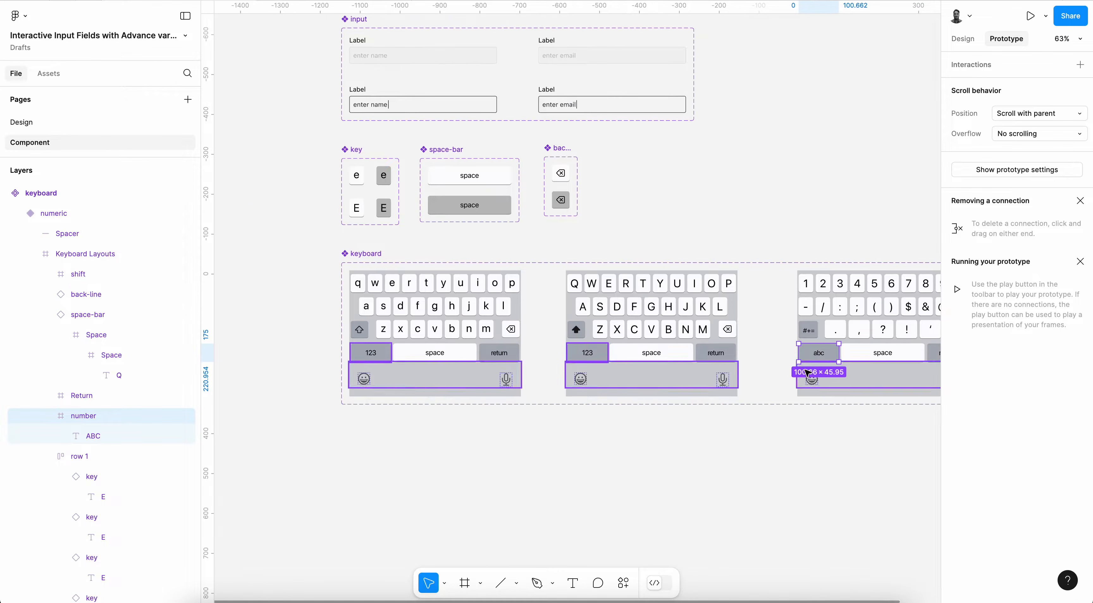
left_click_drag(799, 353, 500, 385)
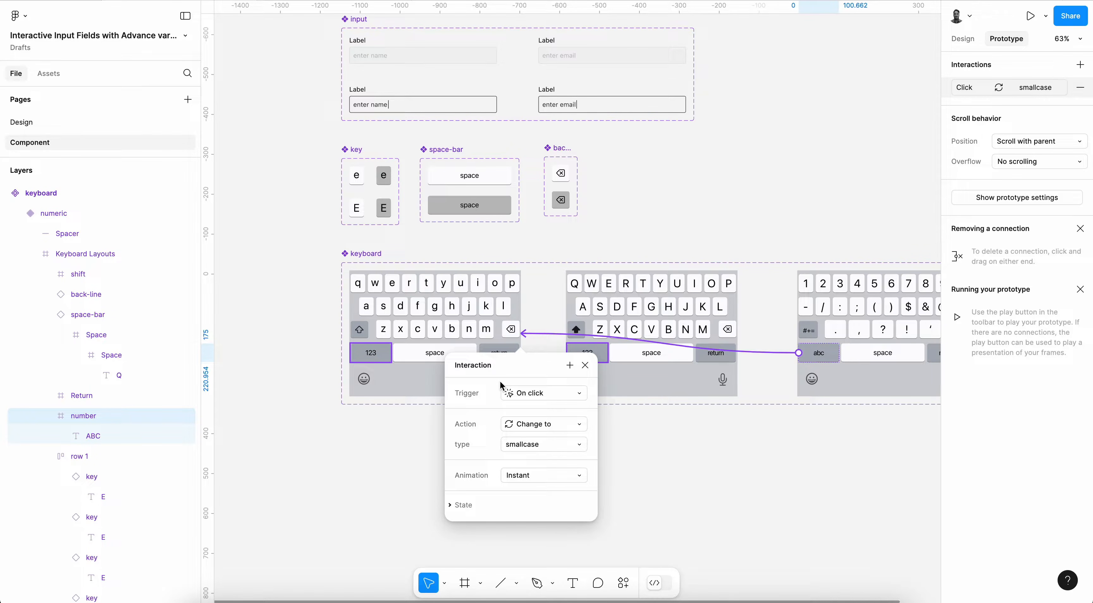
- Go to the Design page and present the design frame as a running prototype
left_click(963, 38)
left_click(686, 224)
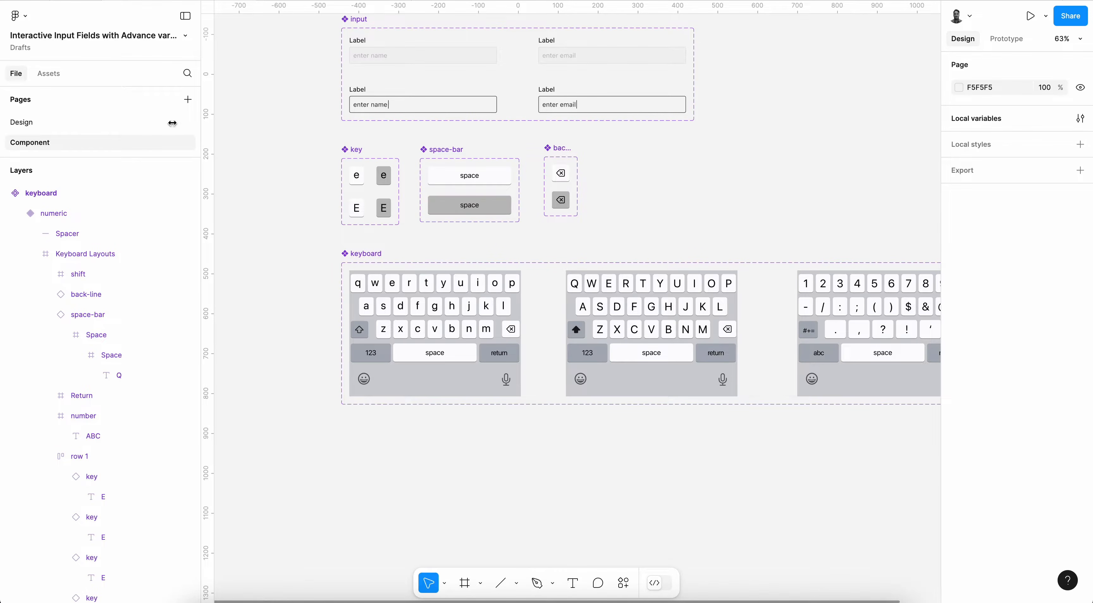
left_click(97, 122)
left_click(368, 47)
left_click(374, 58)
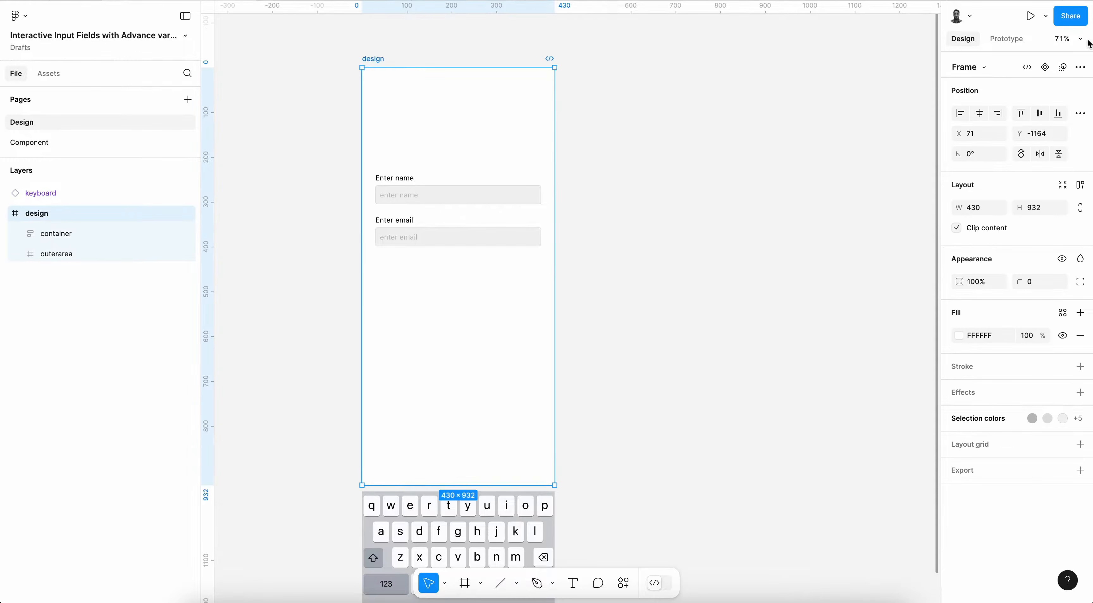
left_click(1030, 16)
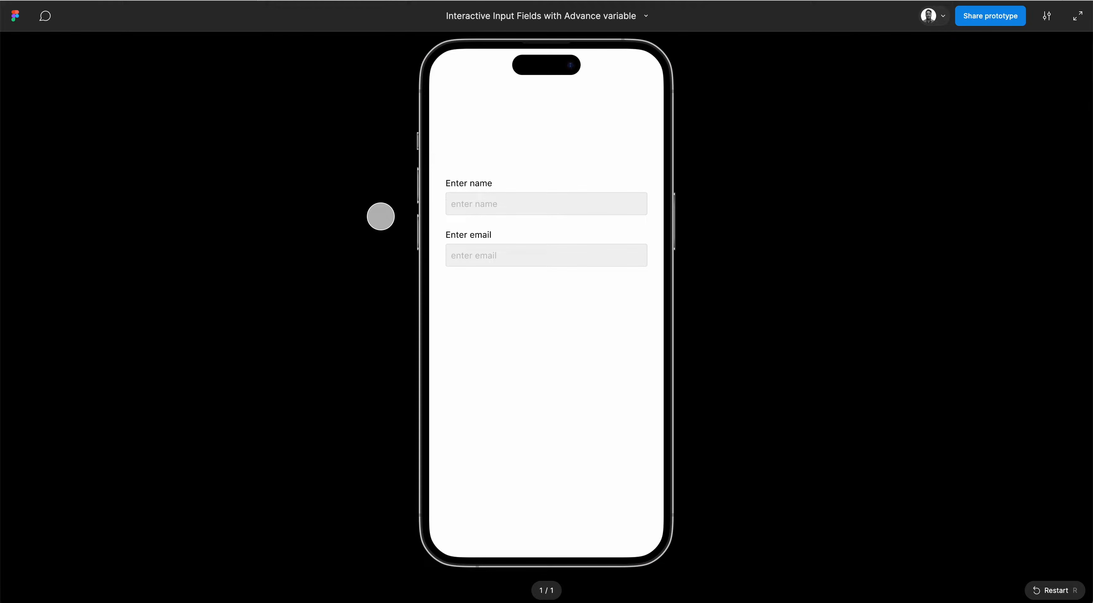
key("super+w")
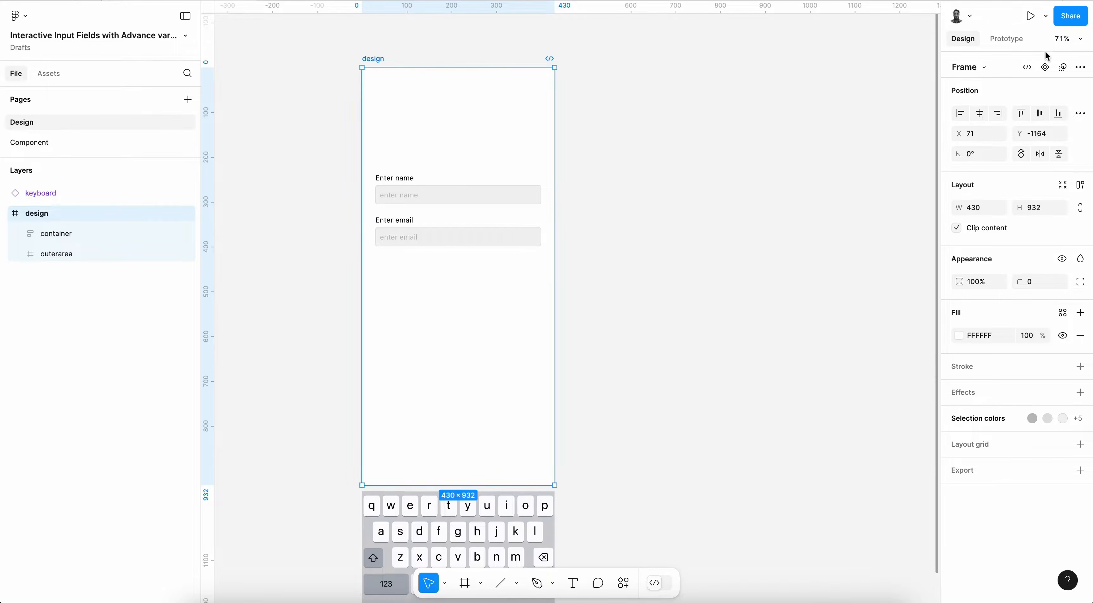
left_click(1031, 16)
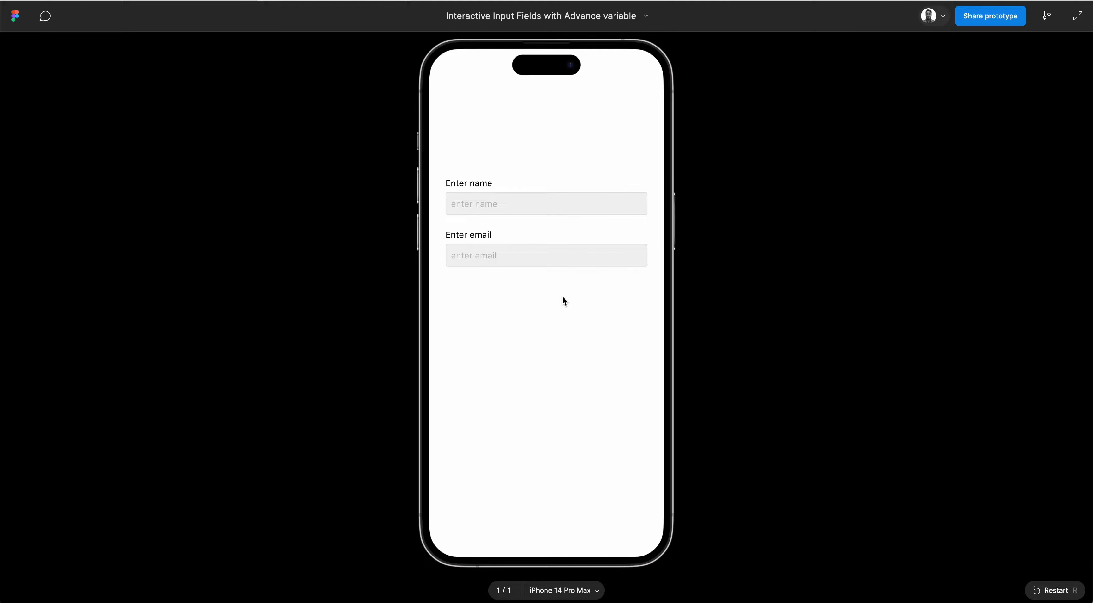
- Test the prototype's name field by entering qwer with the on-screen keyboard, and dismiss the keyboard
left_click(477, 206)
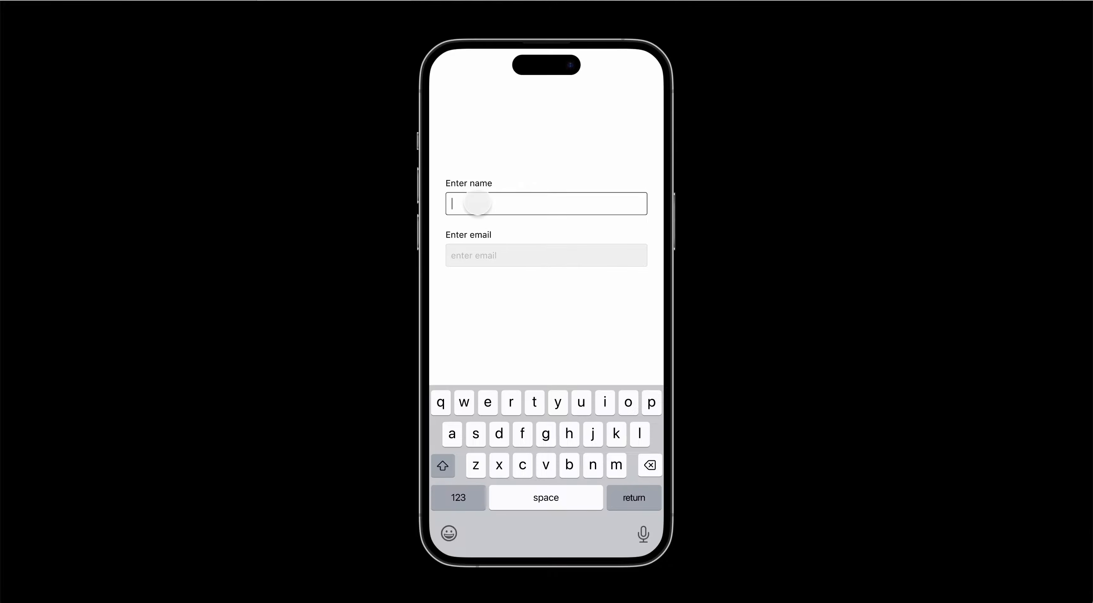
left_click(441, 402)
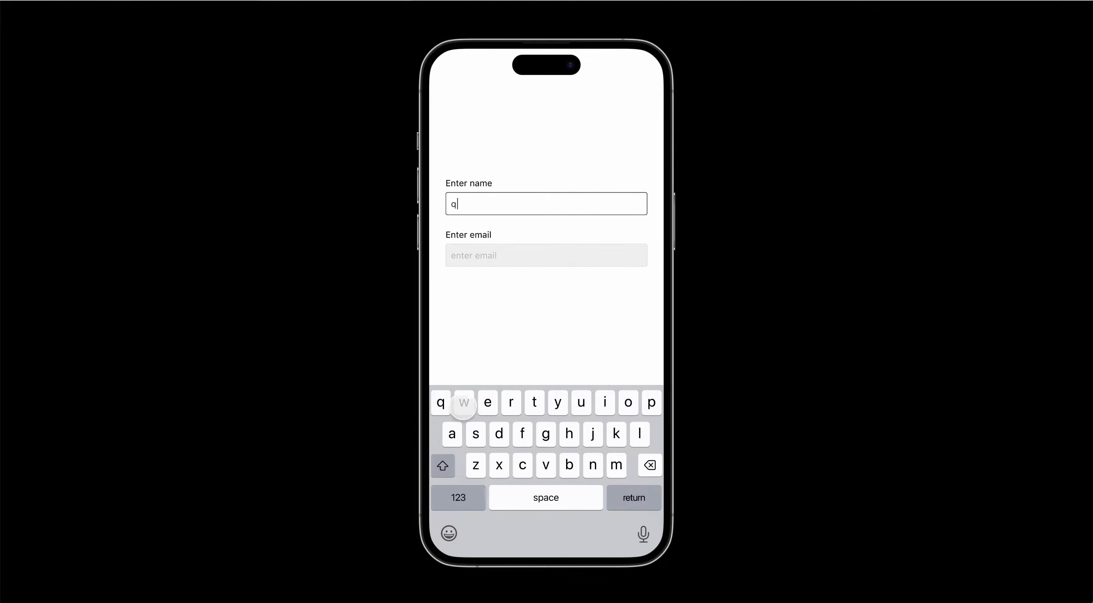
left_click(464, 402)
left_click(488, 402)
left_click(511, 402)
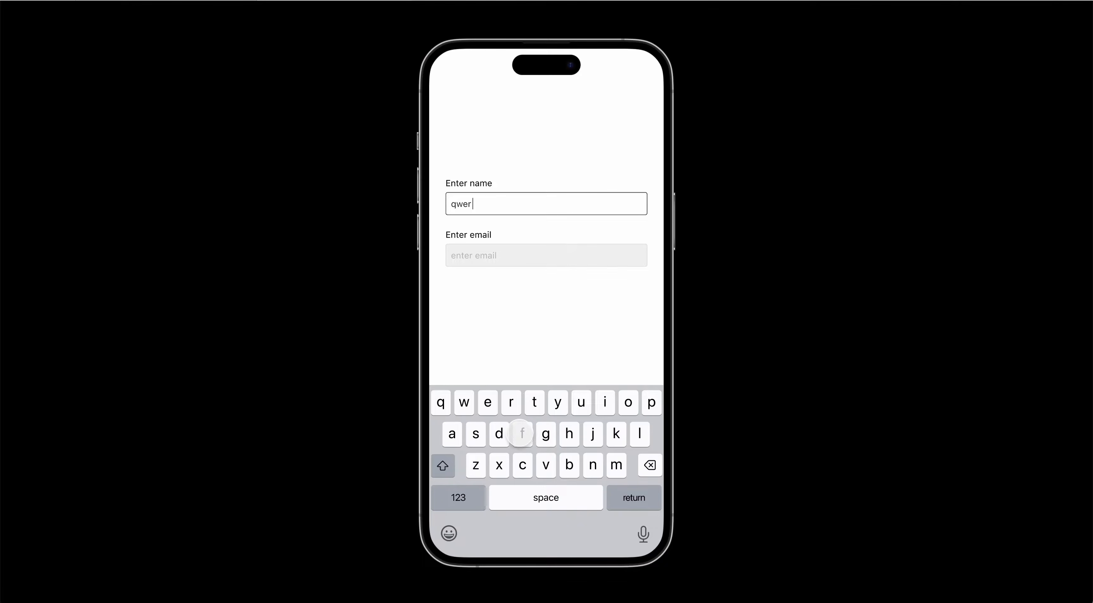
left_click(511, 327)
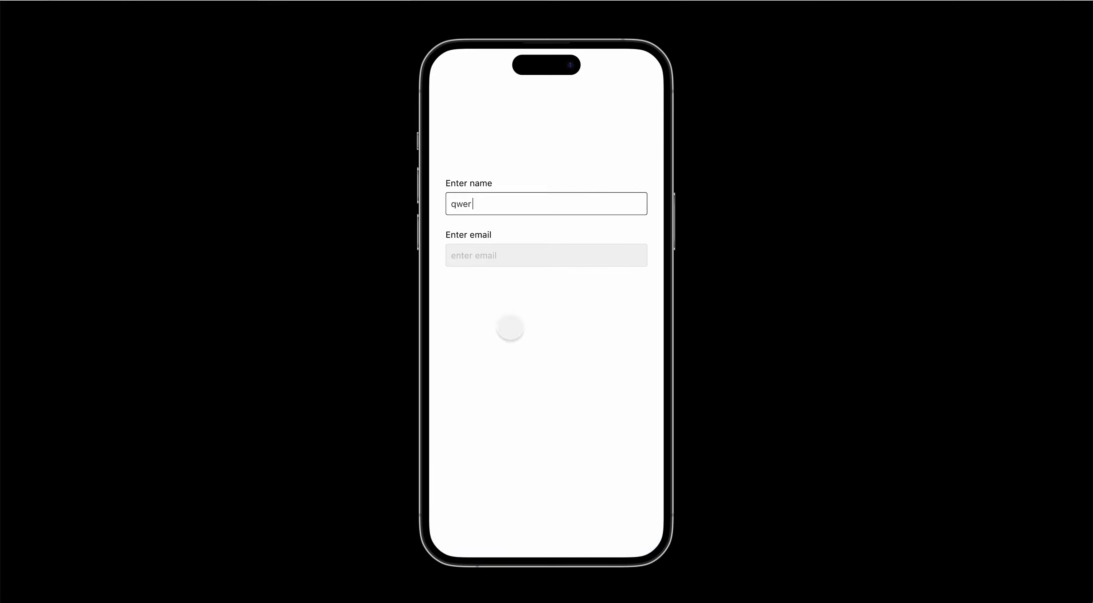
- Test switching between the email and name fields, enter wer in the email field, and dismiss the on-screen keyboard
left_click(496, 256)
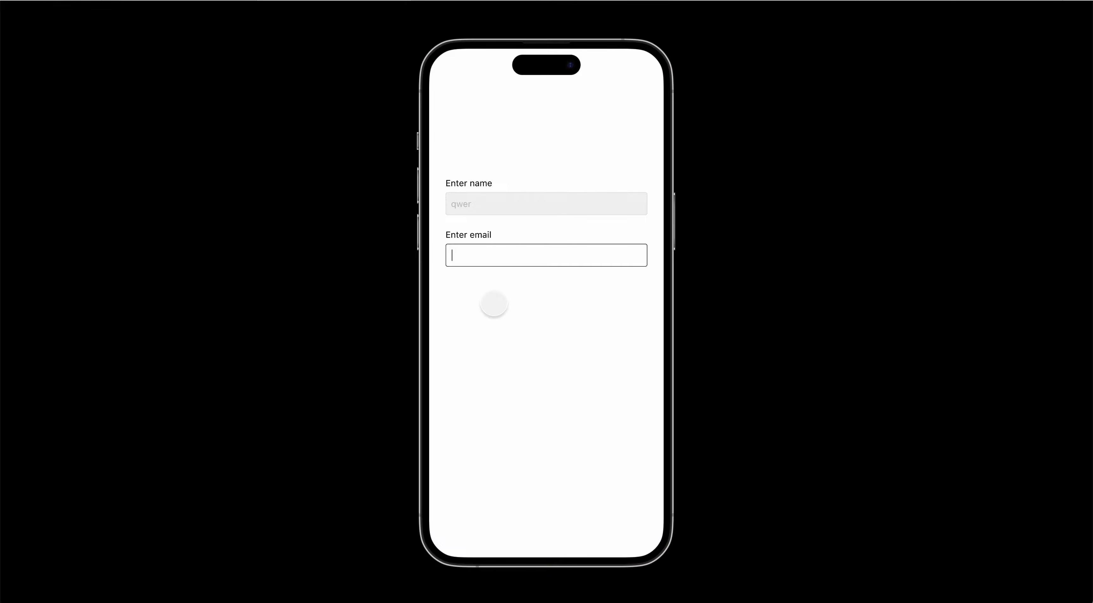
left_click(504, 206)
left_click(537, 169)
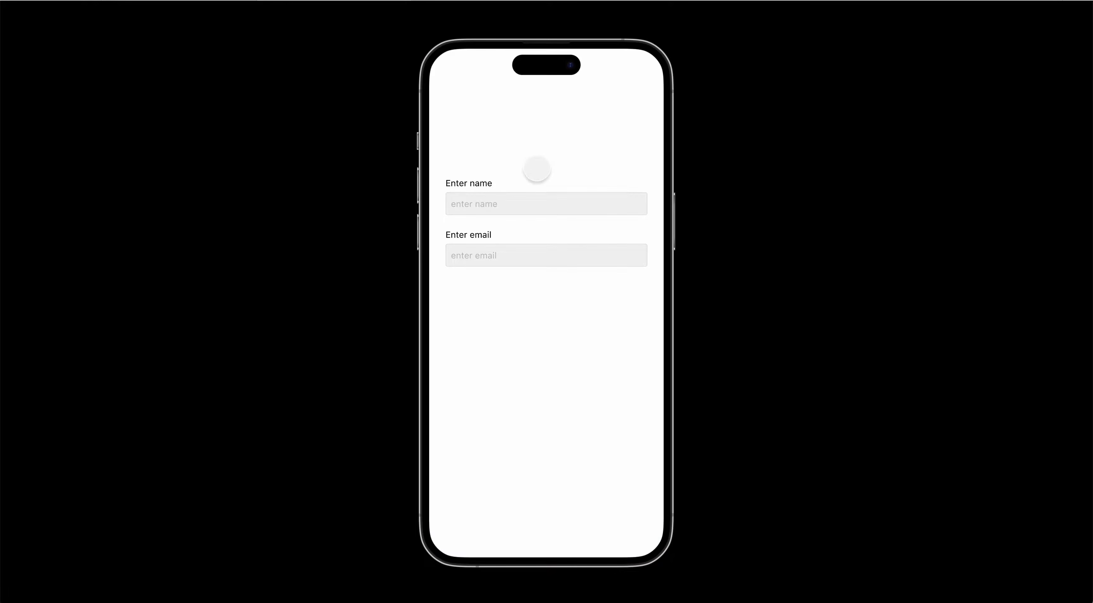
left_click(497, 256)
type("we")
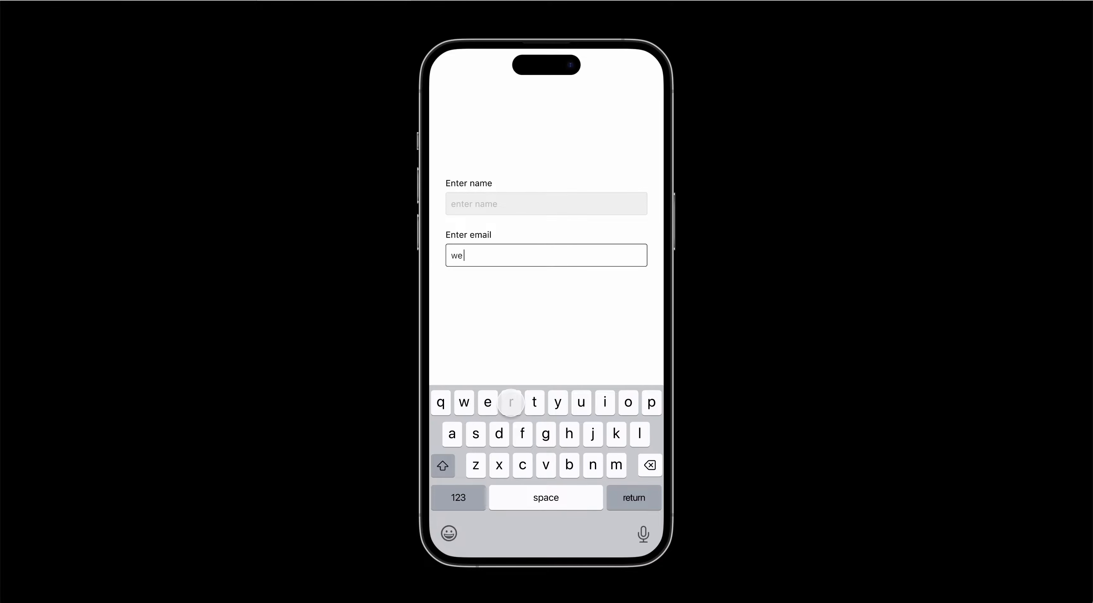
type("r")
left_click(526, 366)
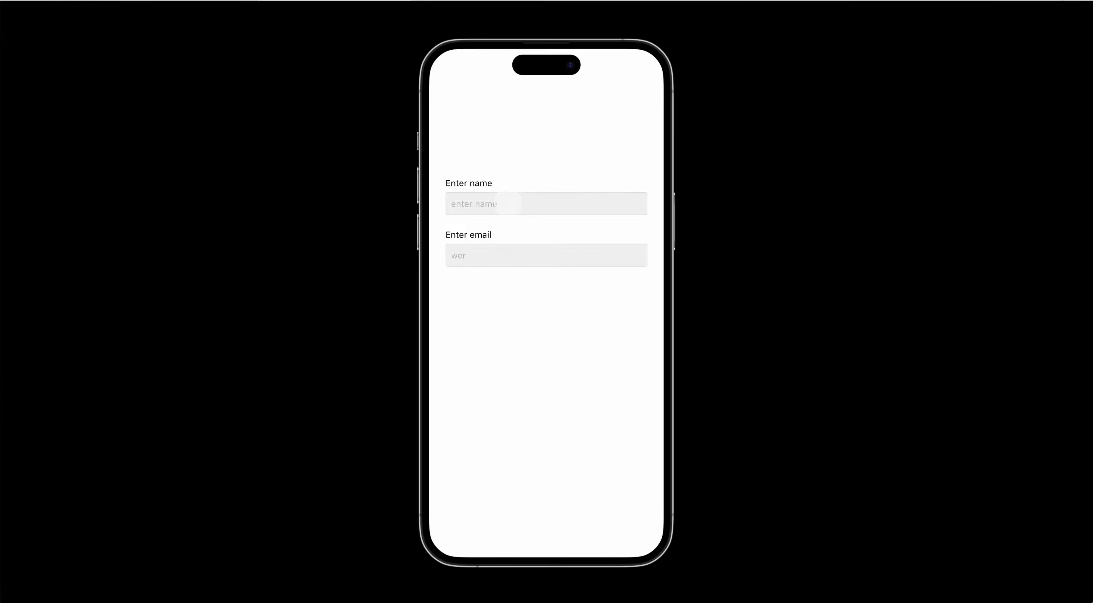
- Test the shift key in the name field by entering WERGHB with the uppercase on-screen keyboard
left_click(508, 203)
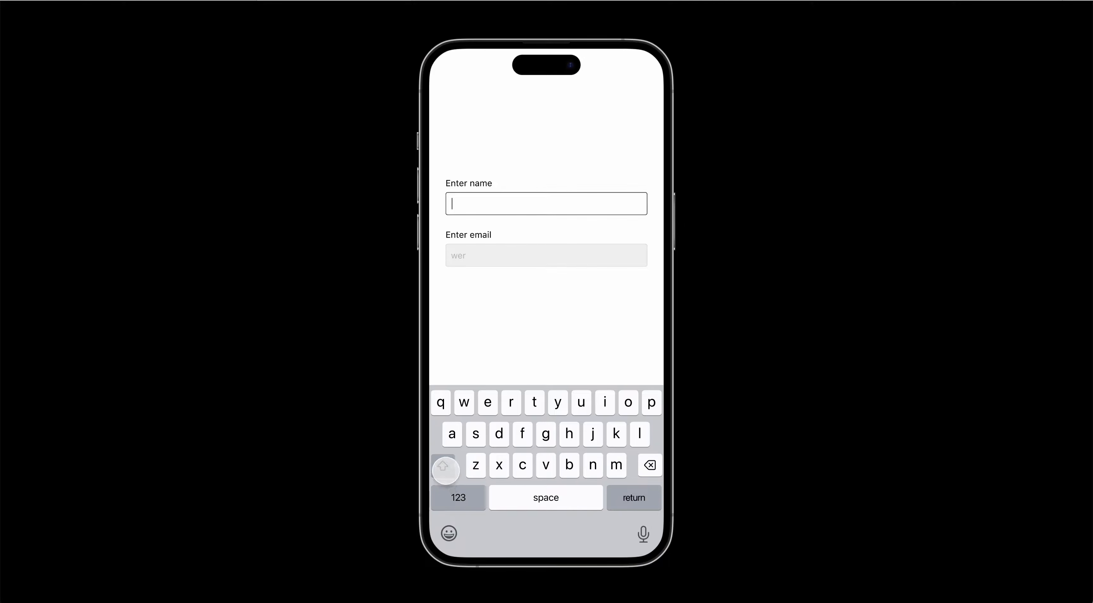
left_click(443, 466)
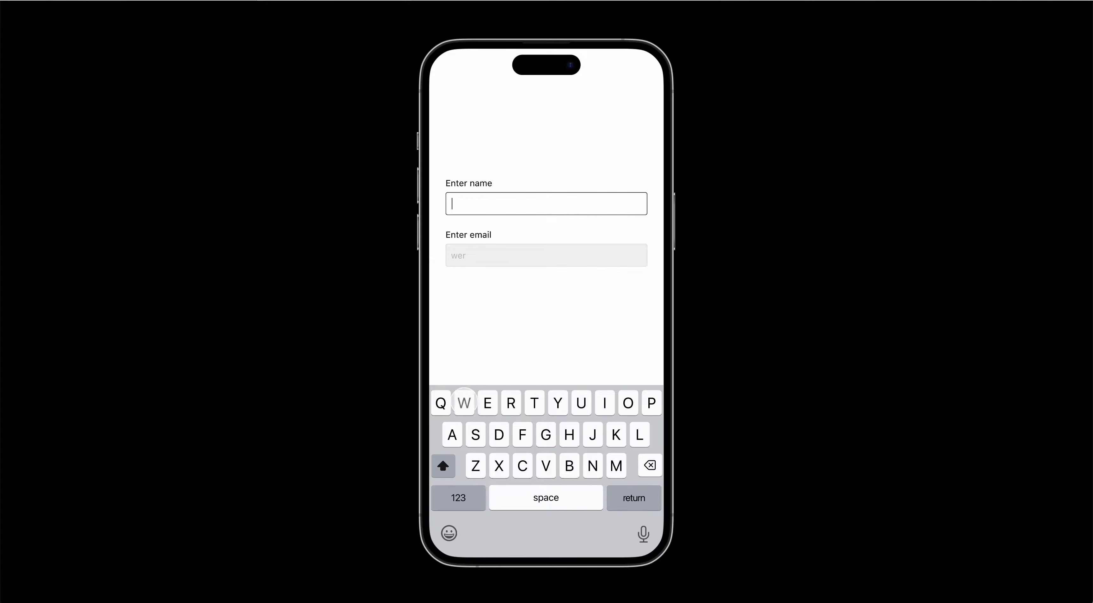
type("WER")
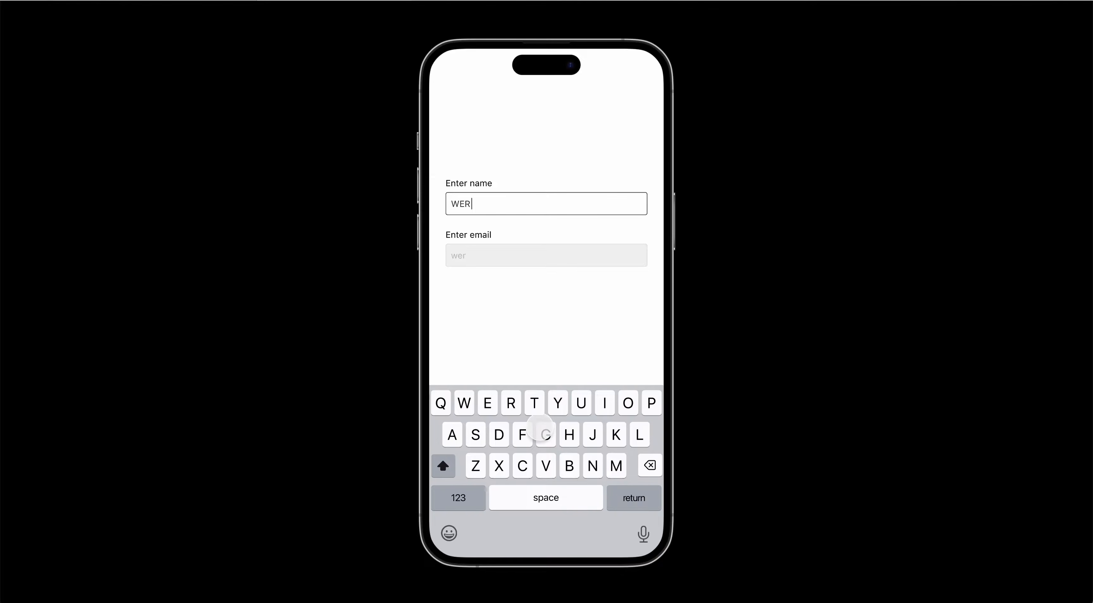
type("GHB")
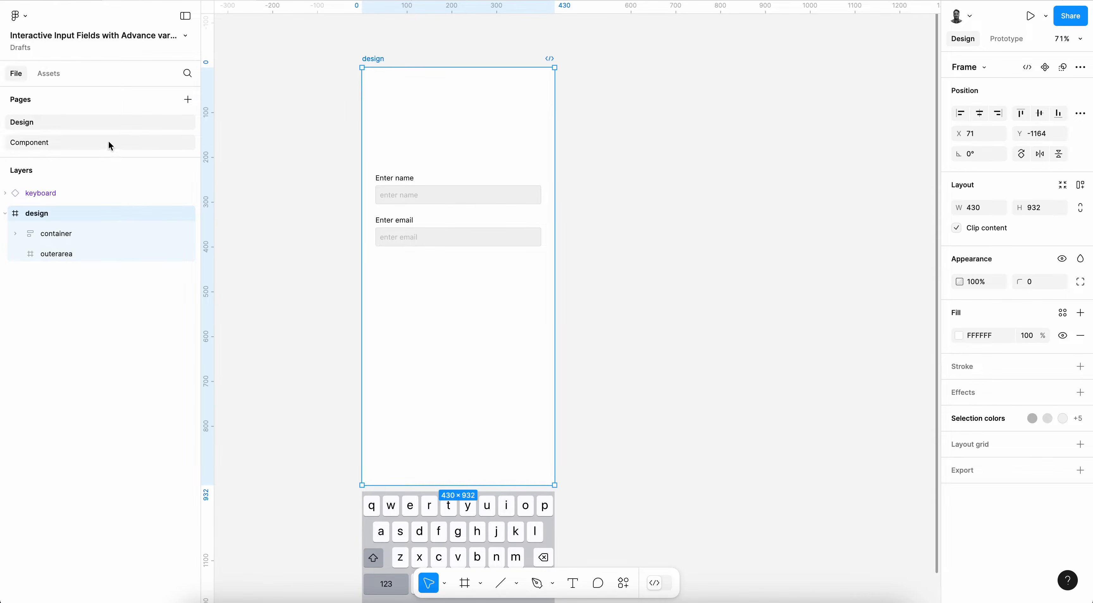
- Open the Component page and inspect the click interaction on the smallcase keyboard's 123 key
left_click(72, 142)
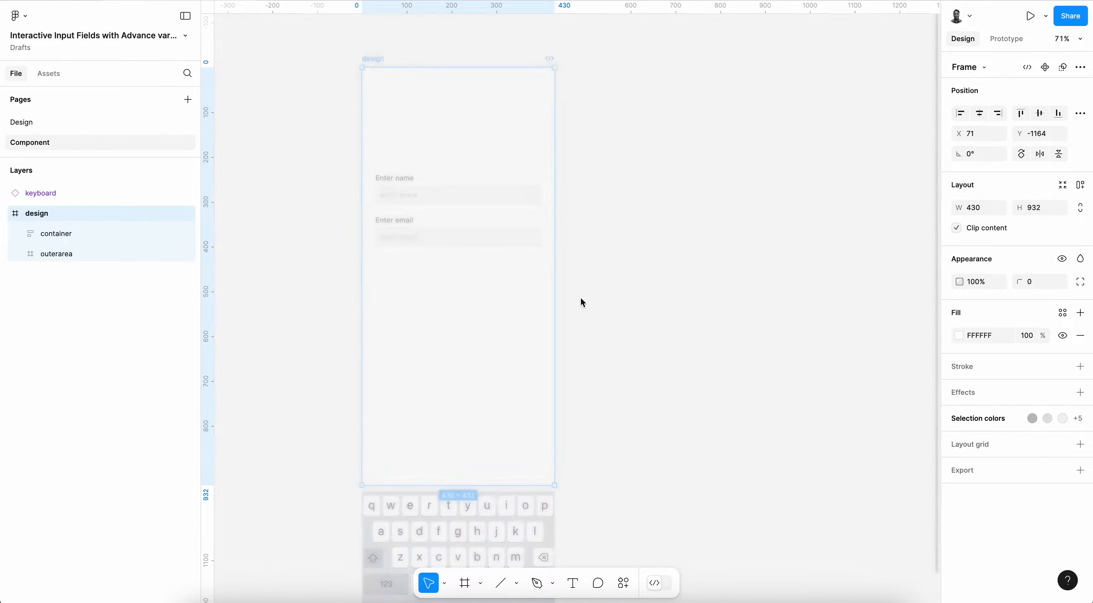
scroll(546, 360, "up", 2)
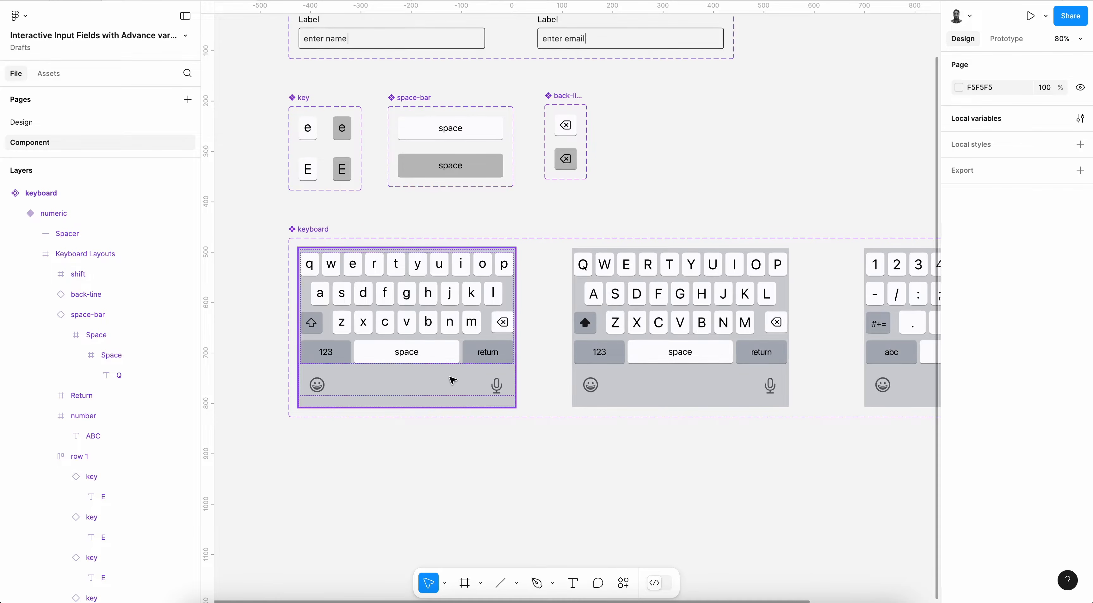
left_click(452, 381)
key("shift+e")
left_click(368, 354)
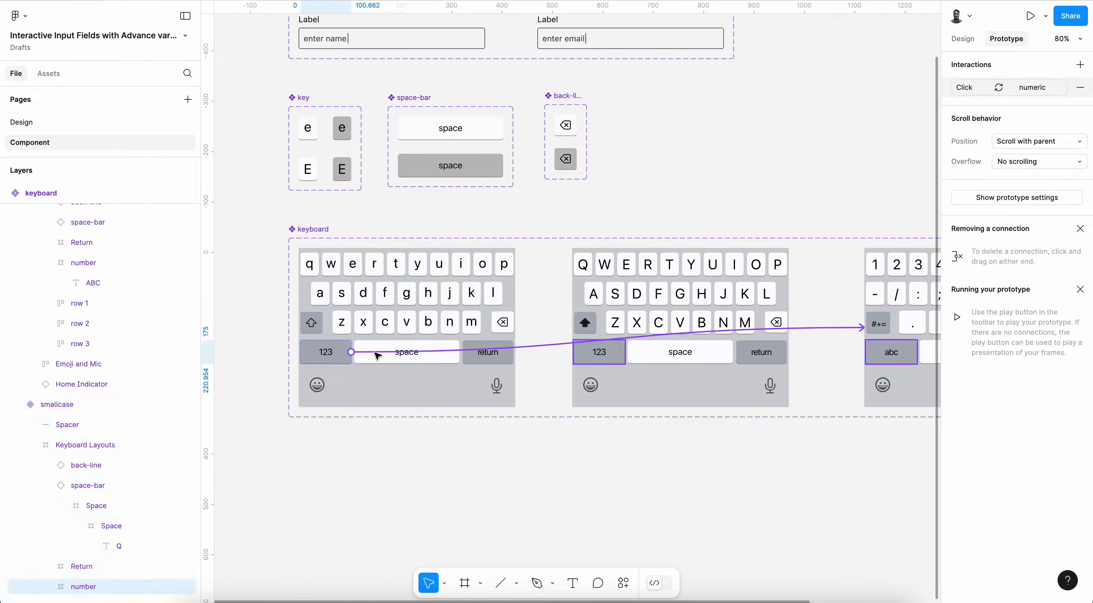
scroll(452, 311, "down", 2)
scroll(742, 418, "down", 1)
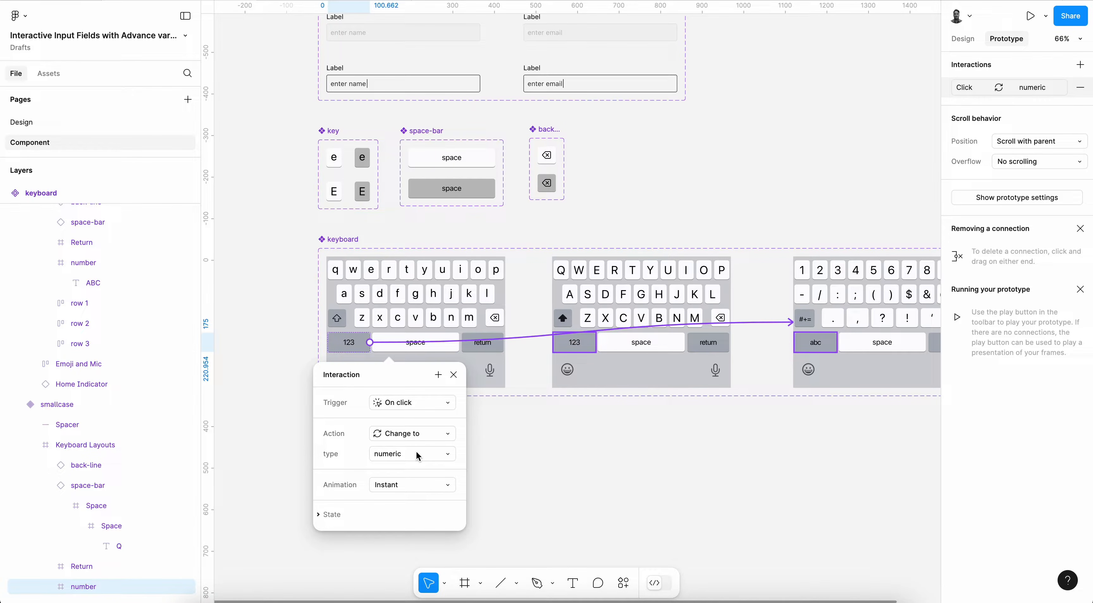
- Connect the uppercase keyboard's 123 key to the numeric variant with an On click, Change to, Instant interaction
left_click(656, 376)
scroll(603, 378, "up", 5)
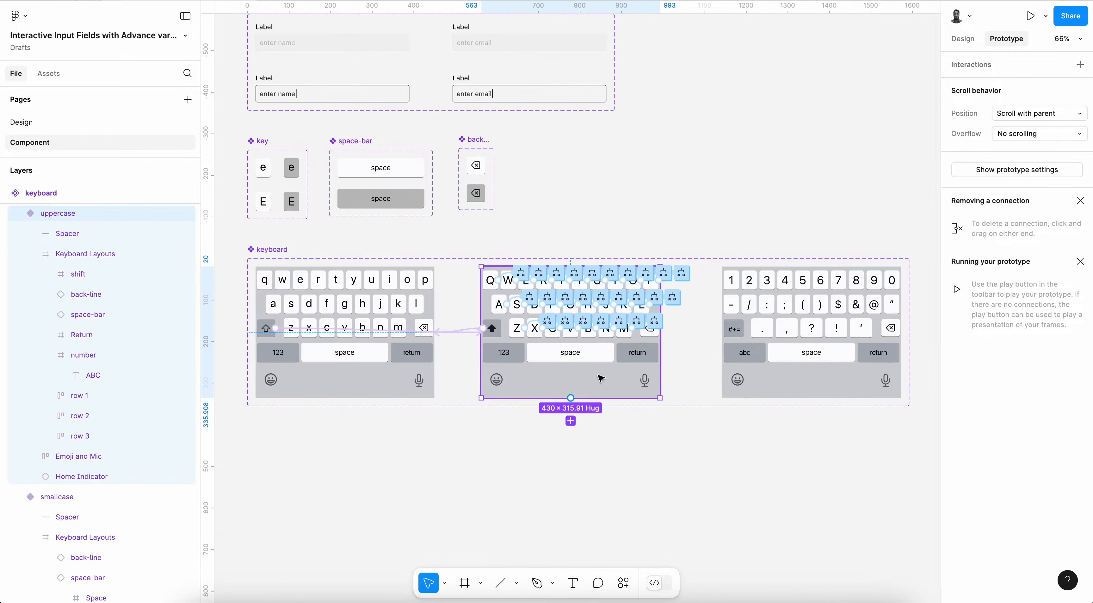
left_click(500, 351, "super")
scroll(495, 350, "down", 5)
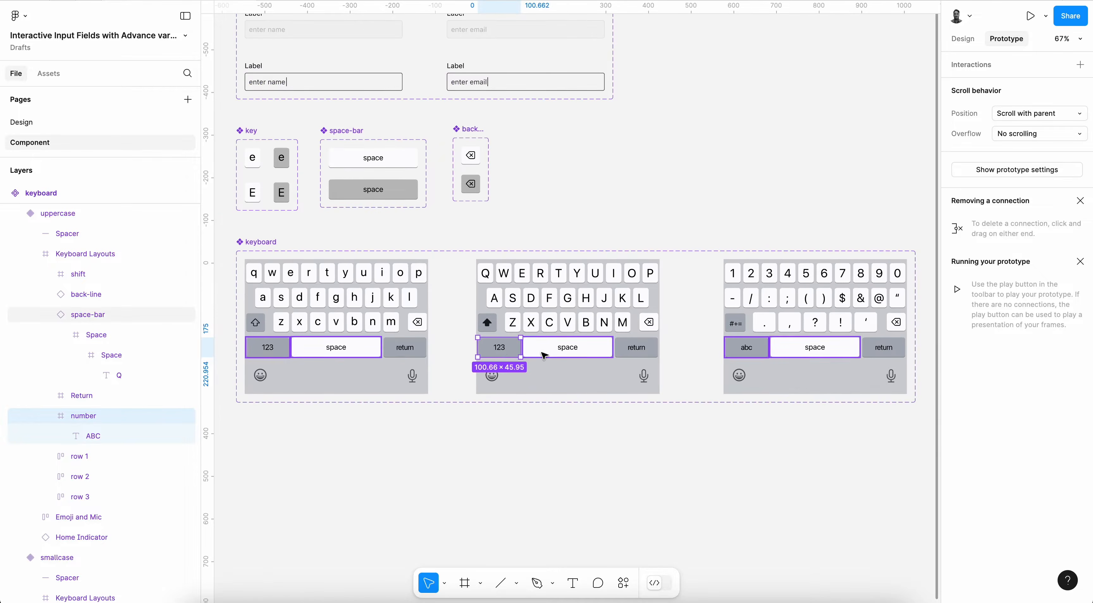
left_click_drag(521, 348, 765, 373)
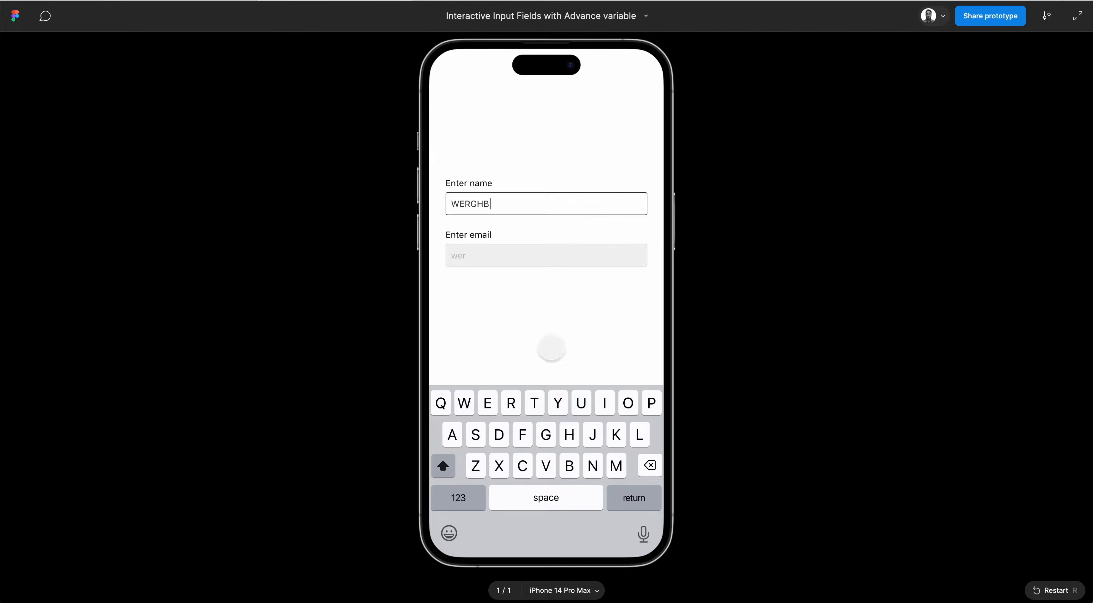
- Test the uppercase keyboard's 123 key in the prototype by adding 235 to the name field, and dismiss the keyboard
left_click(459, 499)
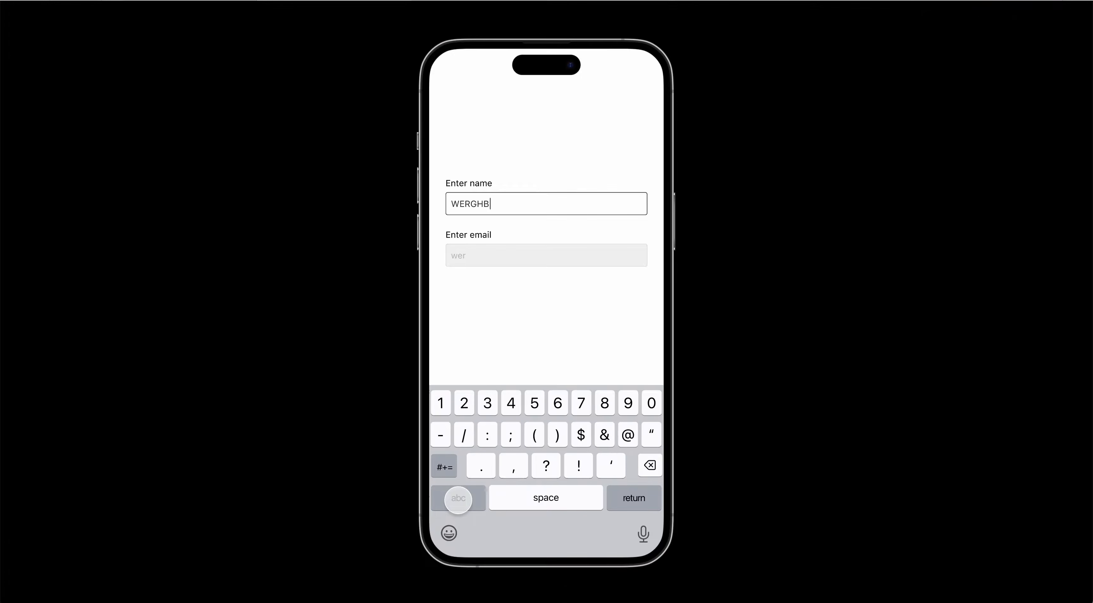
left_click(465, 402)
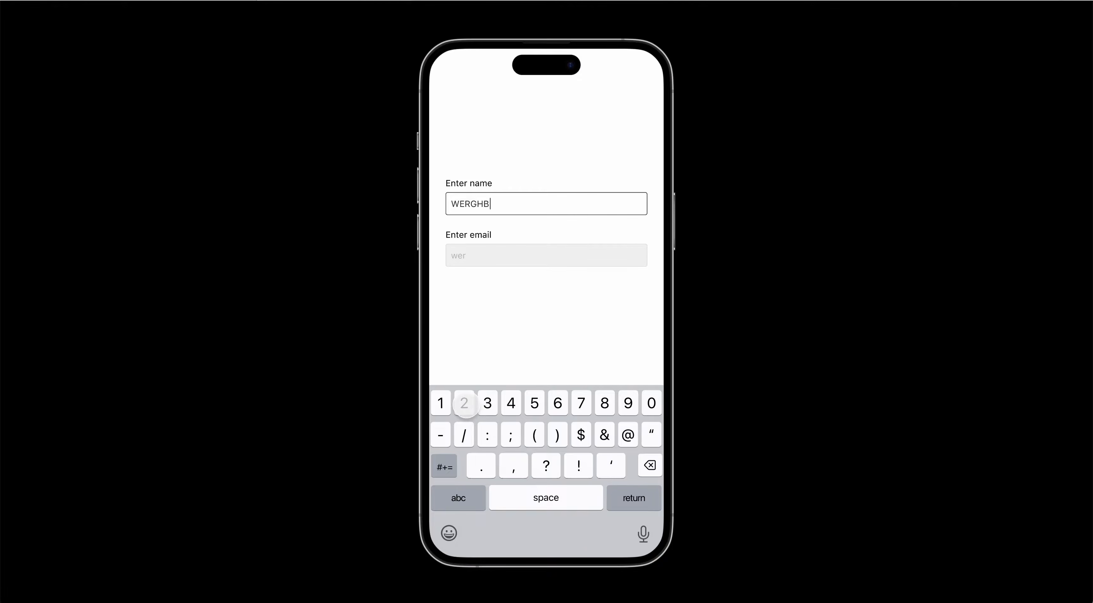
left_click(488, 402)
left_click(535, 403)
left_click(543, 316)
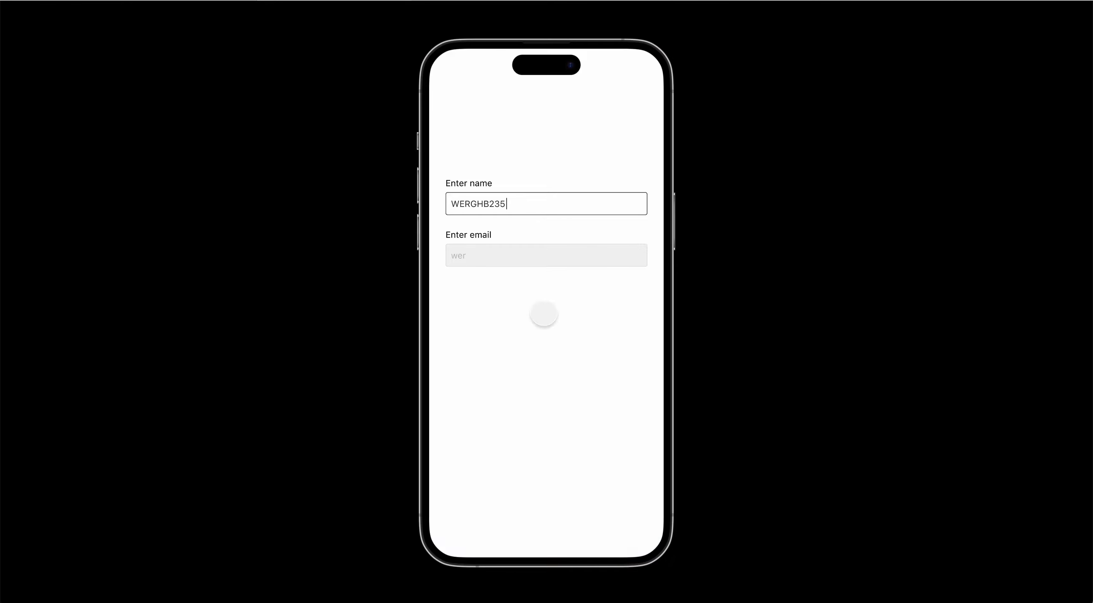
- Test the email field by entering 3456 on the numeric layout and wer on the smallcase layout, and dismiss the keyboard
left_click(506, 259)
left_click(488, 402)
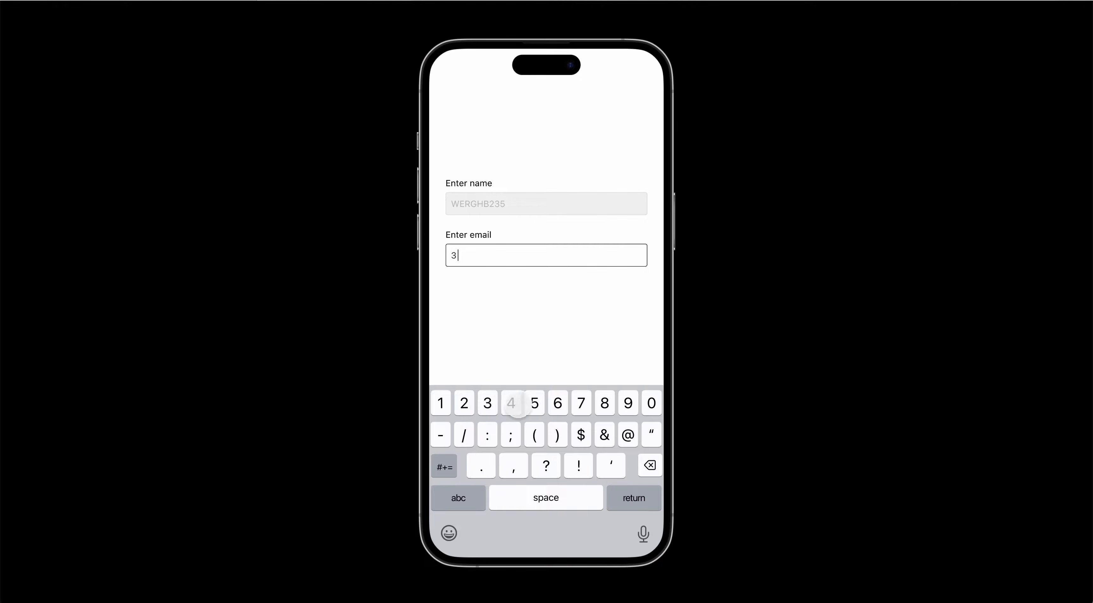
left_click(511, 403)
left_click(535, 402)
left_click(559, 402)
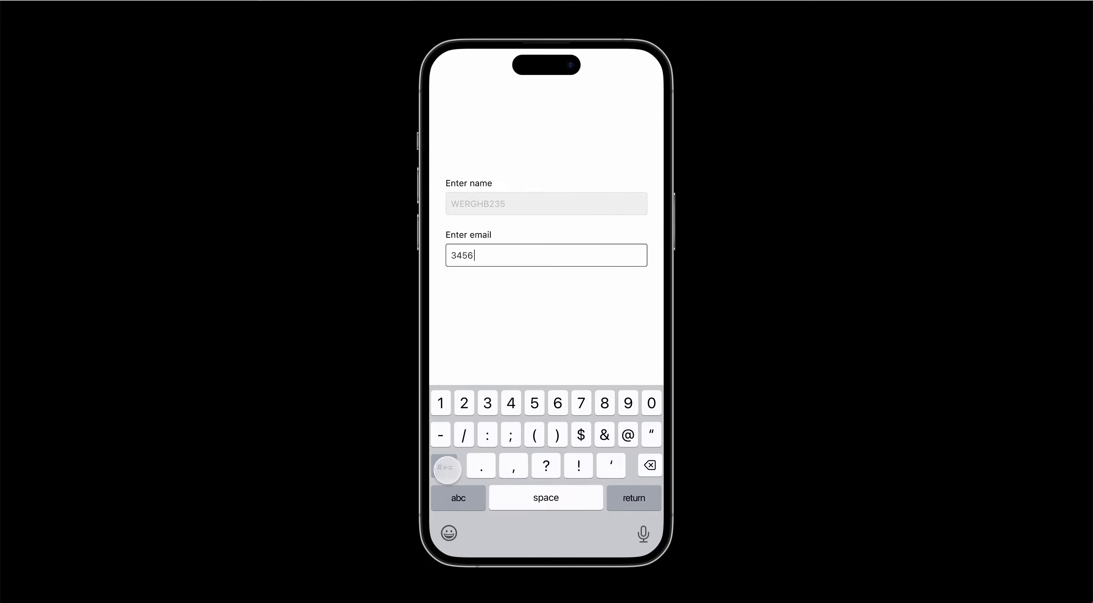
left_click(456, 501)
left_click(465, 403)
left_click(488, 402)
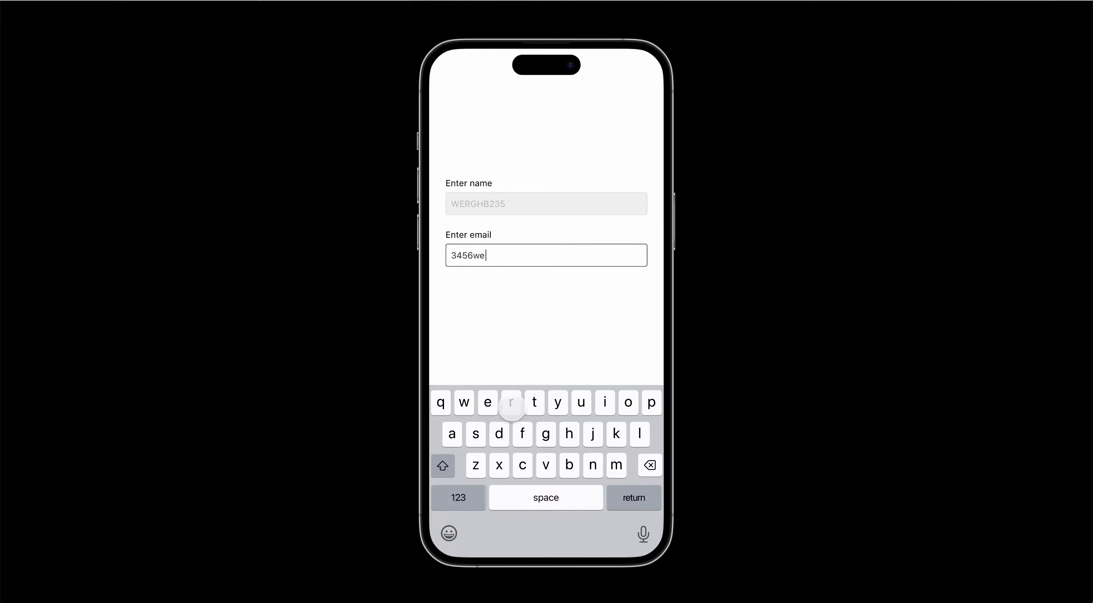
left_click(510, 402)
left_click(582, 314)
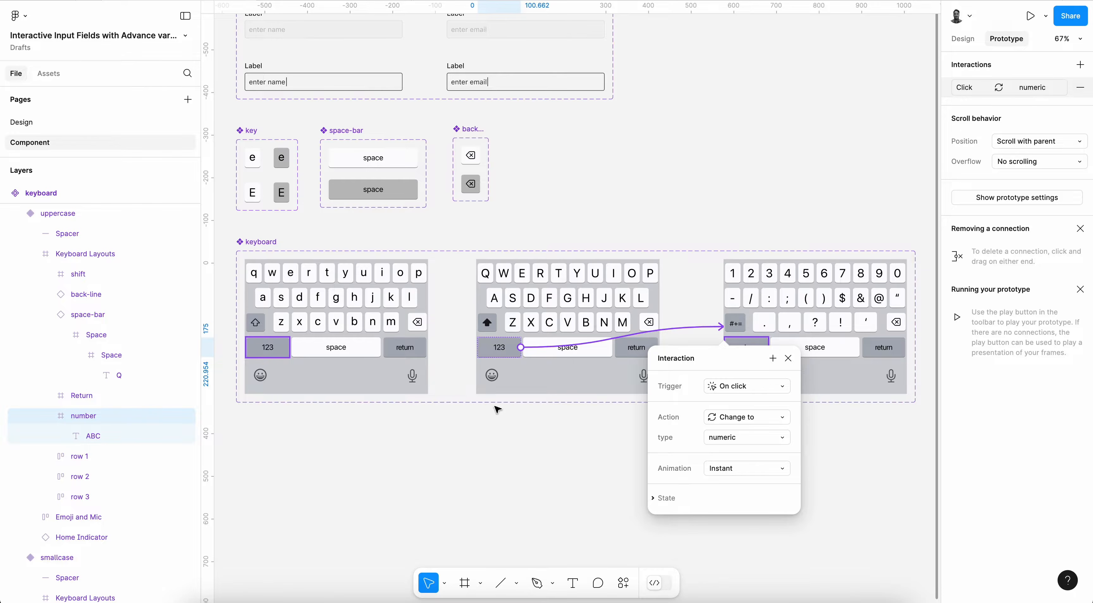
- Enable Reset component state for the uppercase 123 key's interaction to the numeric variant, and reopen its state options
left_click(699, 500)
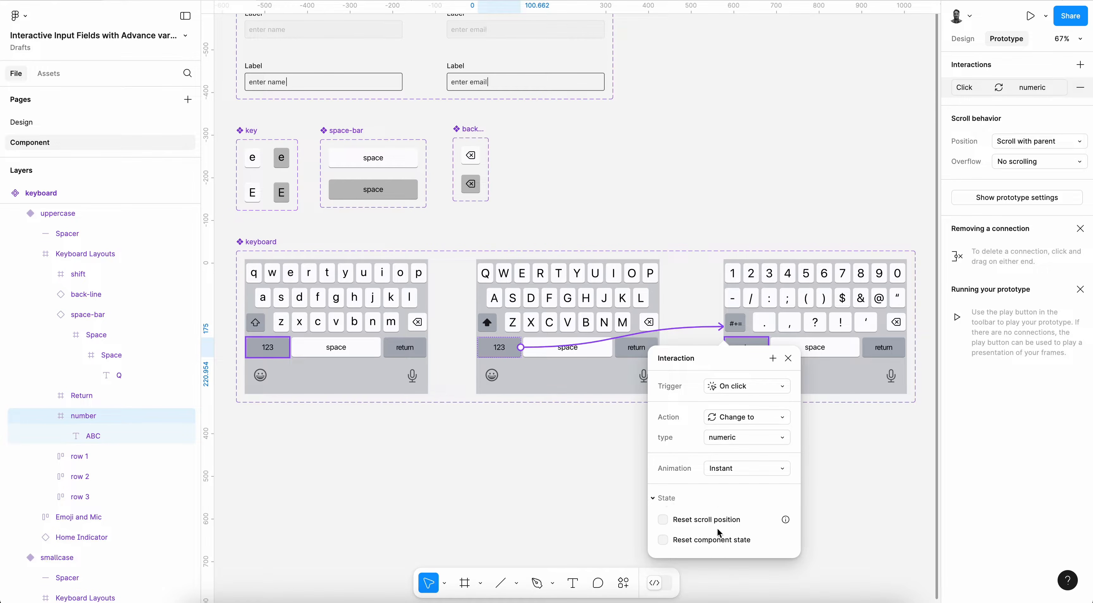
left_click(712, 540)
left_click(534, 394)
left_click(538, 354)
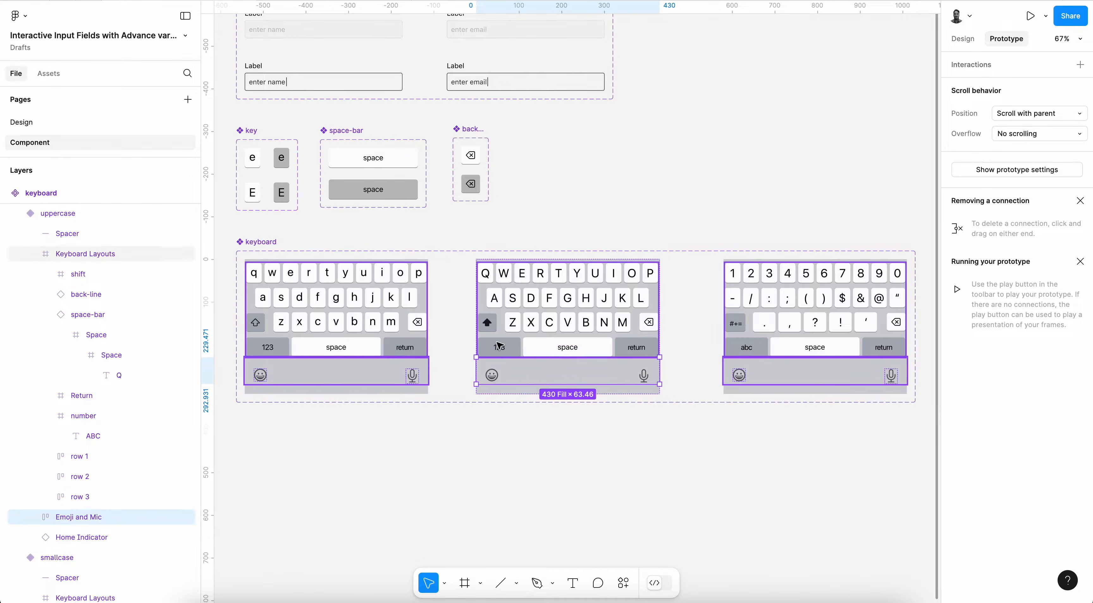
left_click(550, 347)
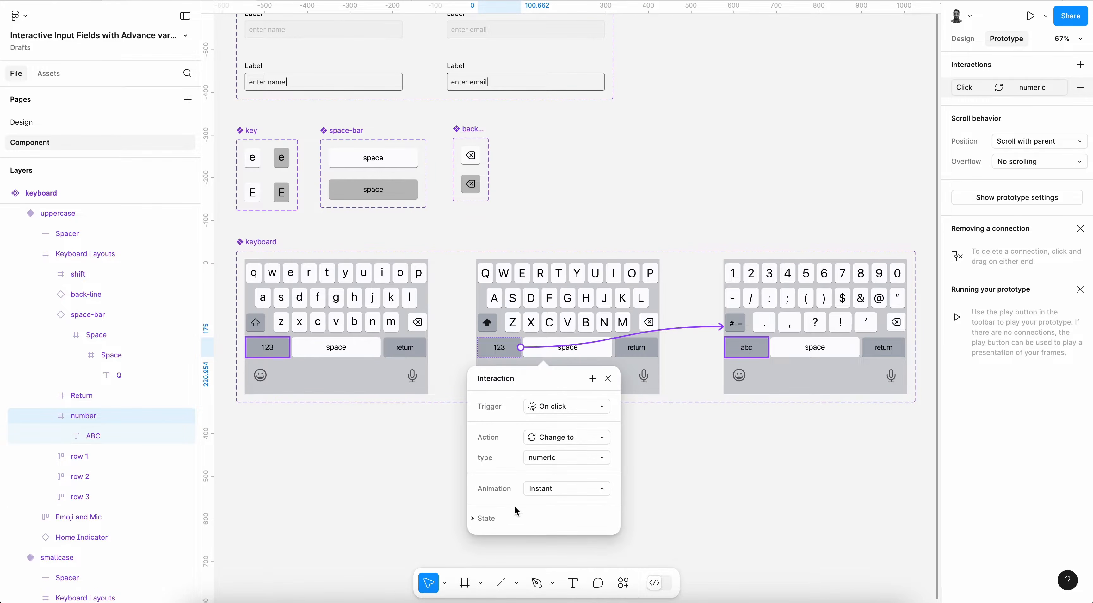
left_click(488, 519)
- Enable Reset component state for the smallcase shift key's interaction to the uppercase variant
left_click(327, 346)
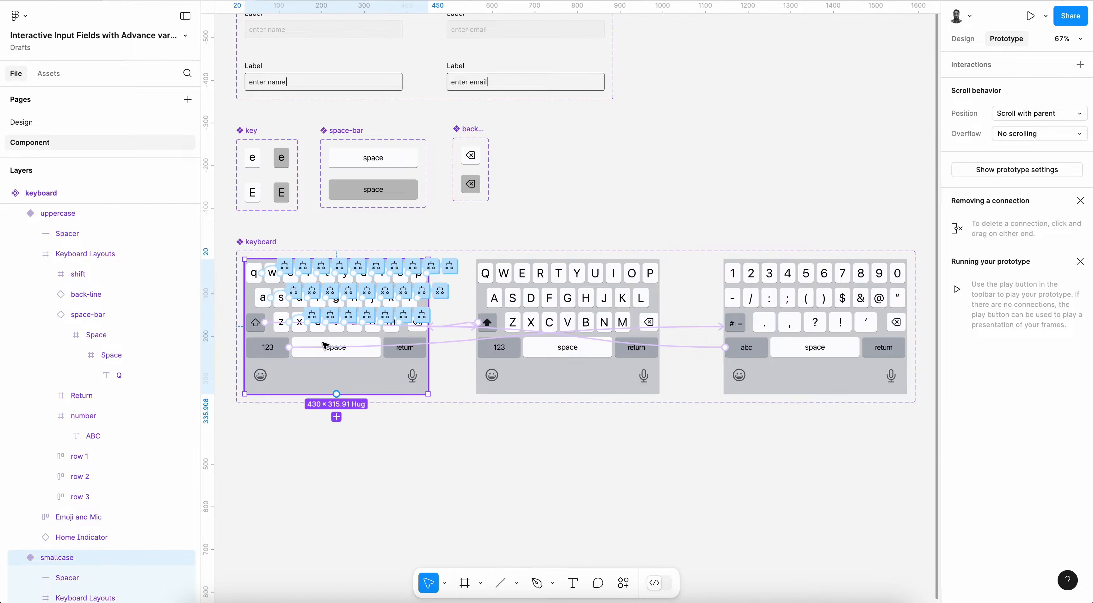
left_click(276, 324)
left_click(216, 494)
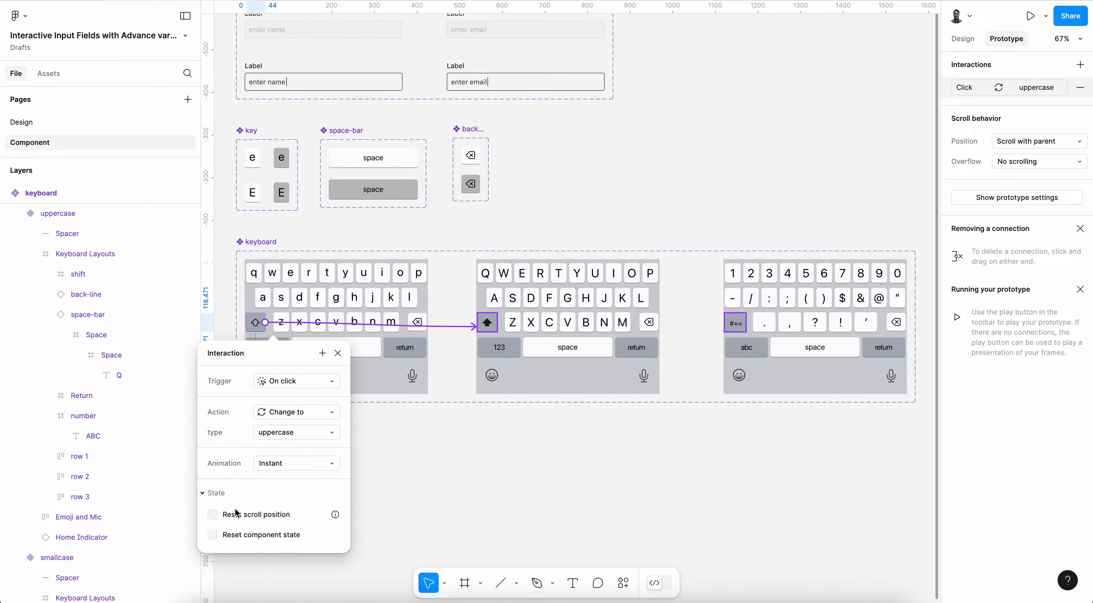
left_click(254, 540)
- Enable Reset component state for the uppercase shift key's interaction to the smallcase variant
left_click(492, 329)
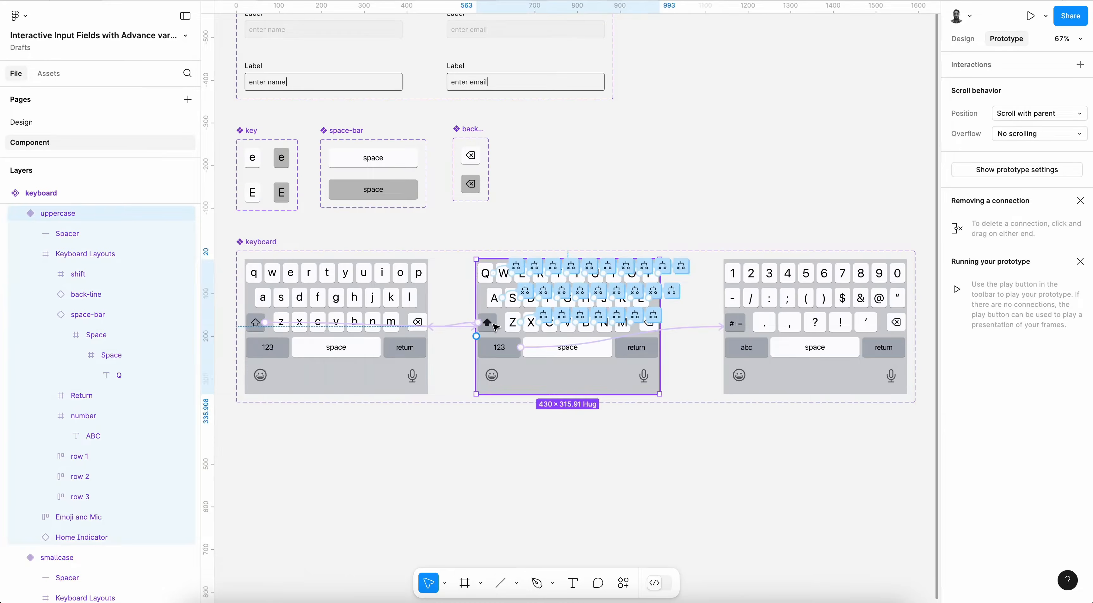
left_click(462, 328)
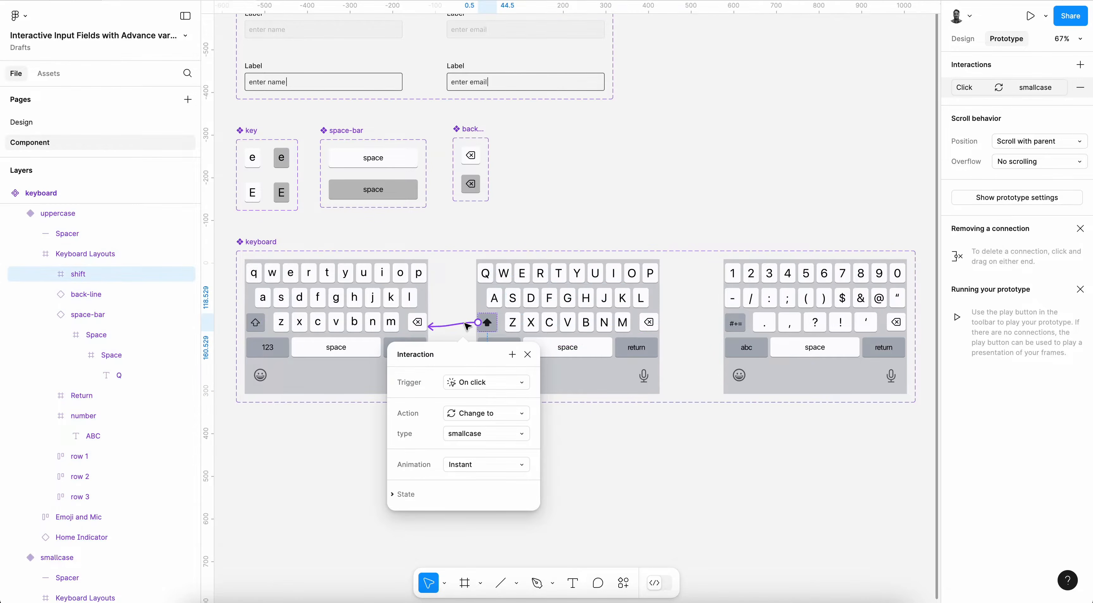
left_click(431, 492)
left_click(444, 535)
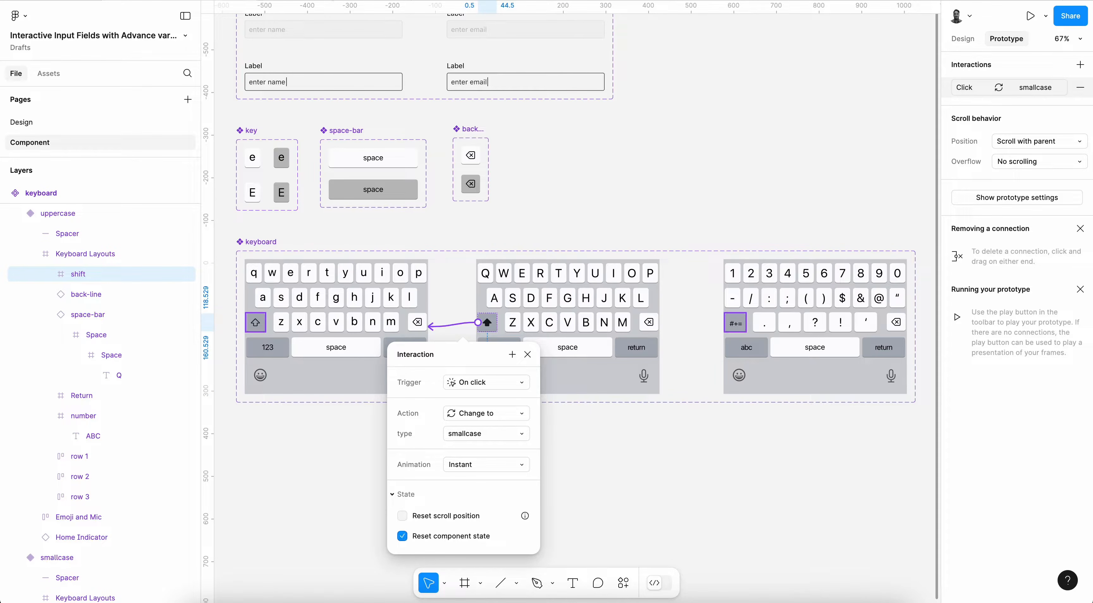
- Present the prototype again and test the name field by entering 432 with the numeric keyboard
key("super+alt+Return")
left_click(501, 204)
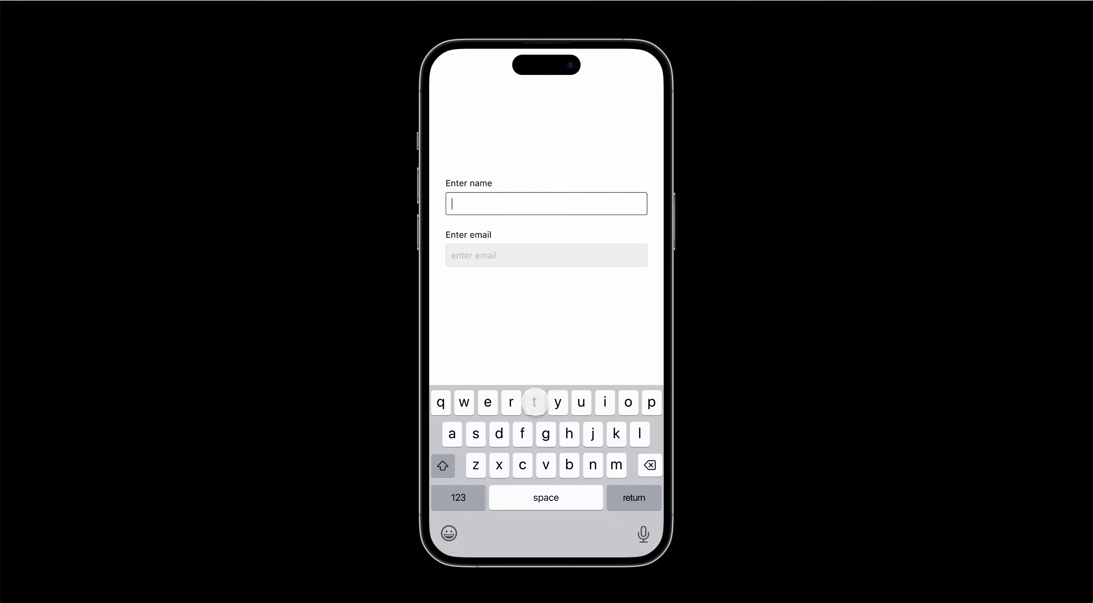
left_click(459, 499)
left_click(511, 402)
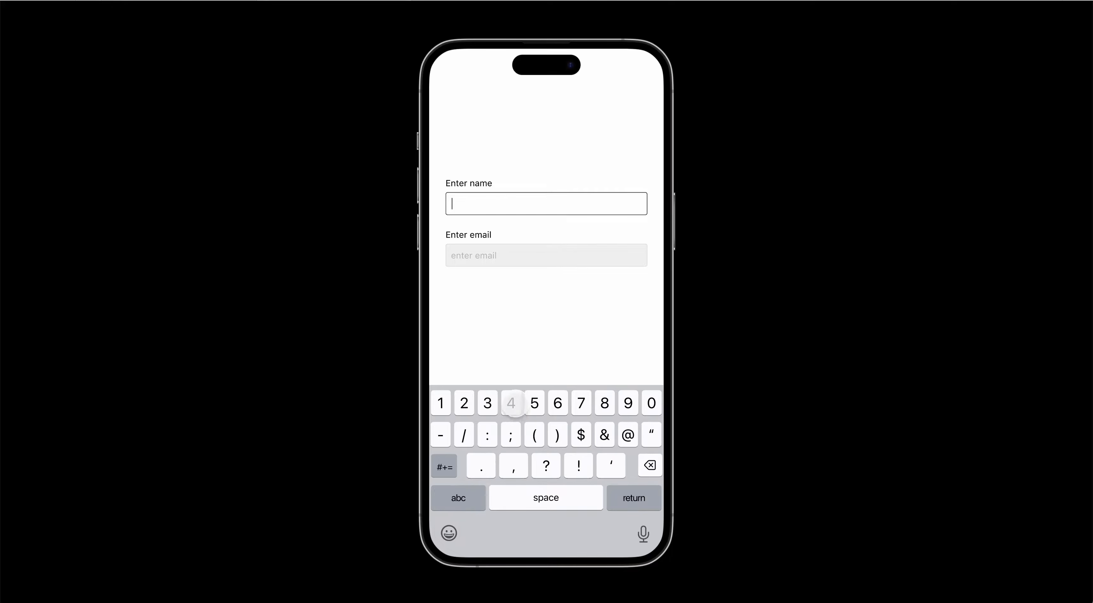
left_click(489, 402)
left_click(464, 403)
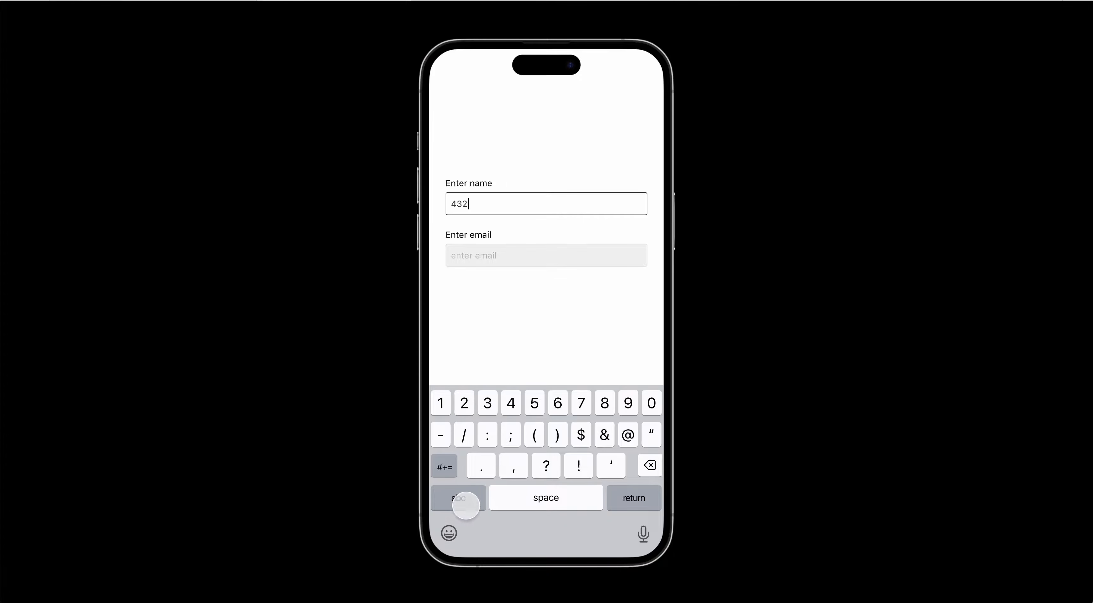
- Test layout switching in the name field by entering ER in uppercase and 45 in numeric, and return to the letter layout
left_click(463, 500)
left_click(443, 465)
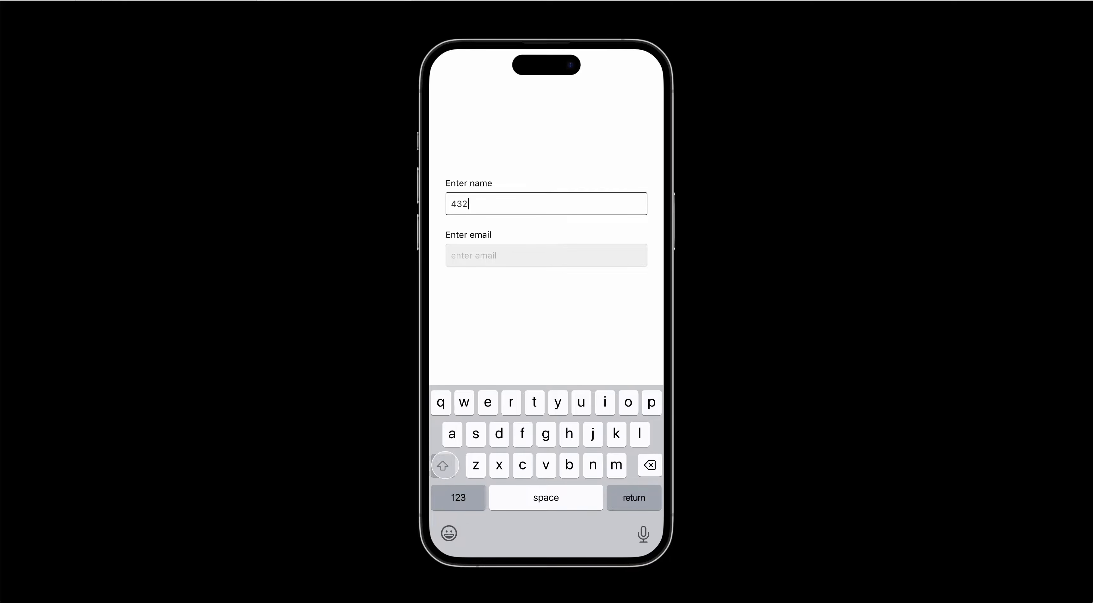
left_click(488, 403)
left_click(511, 402)
left_click(458, 498)
left_click(511, 403)
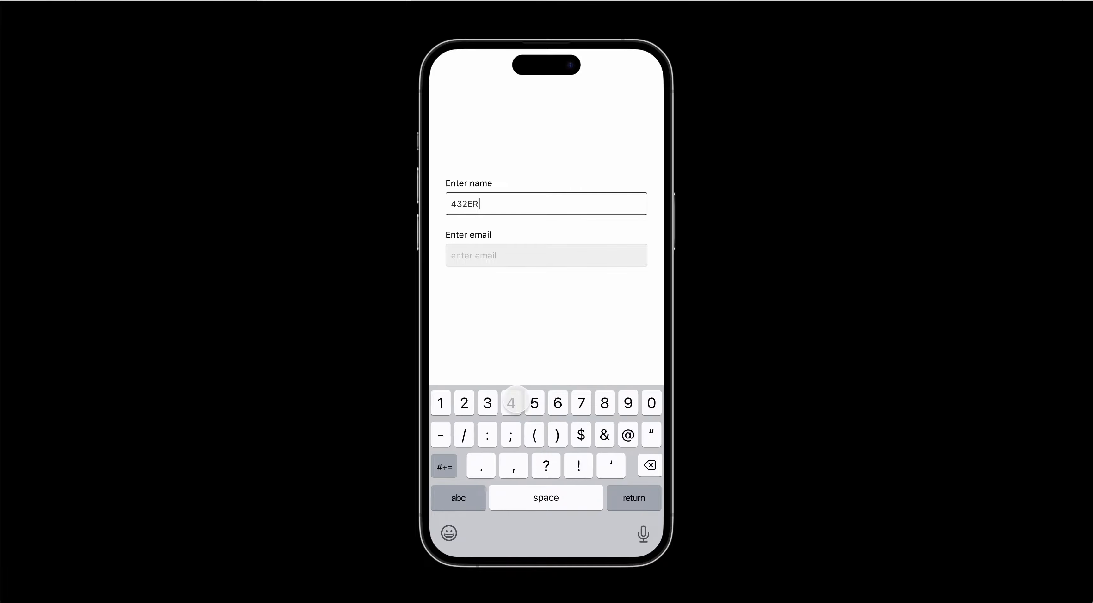
left_click(535, 402)
left_click(462, 500)
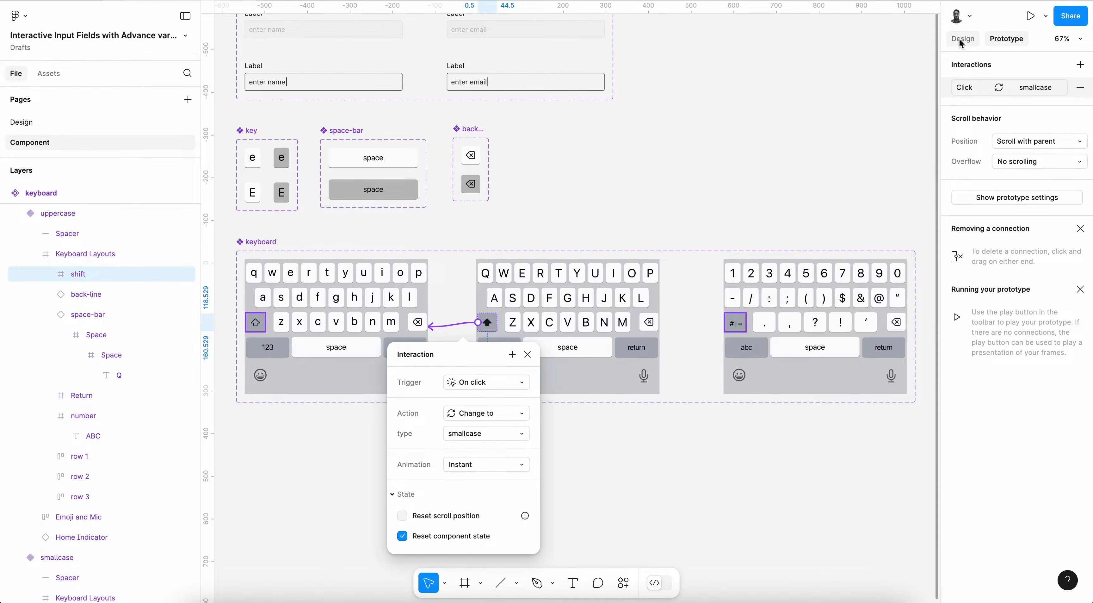
- Detach the variable from the tapped property of the uppercase keyboard's space-bar instance
left_click(962, 41)
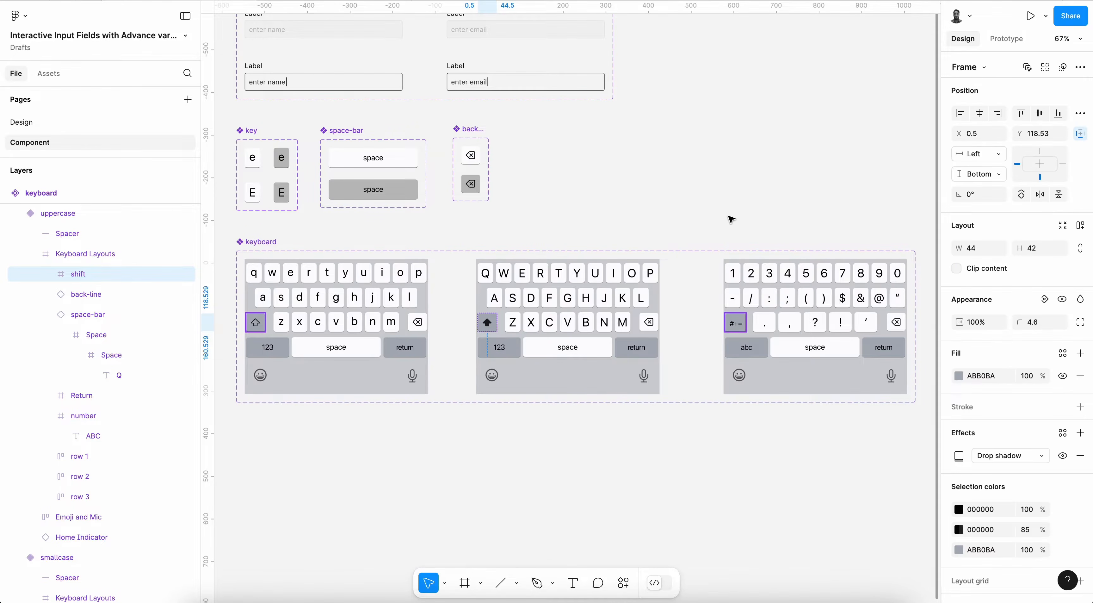
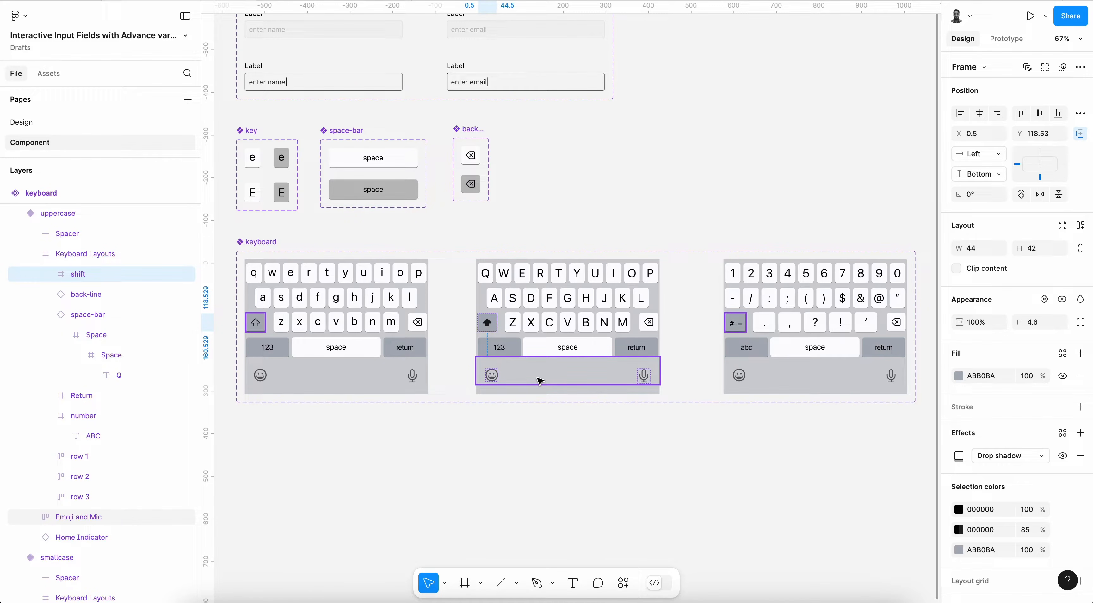
scroll(540, 381, "left", 5)
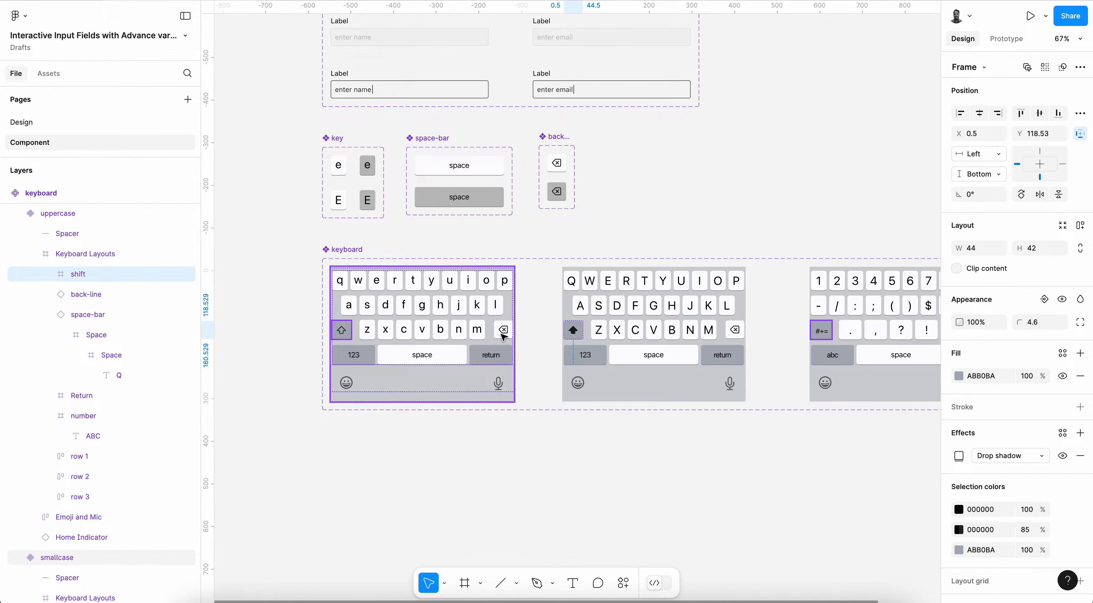
left_click(711, 207)
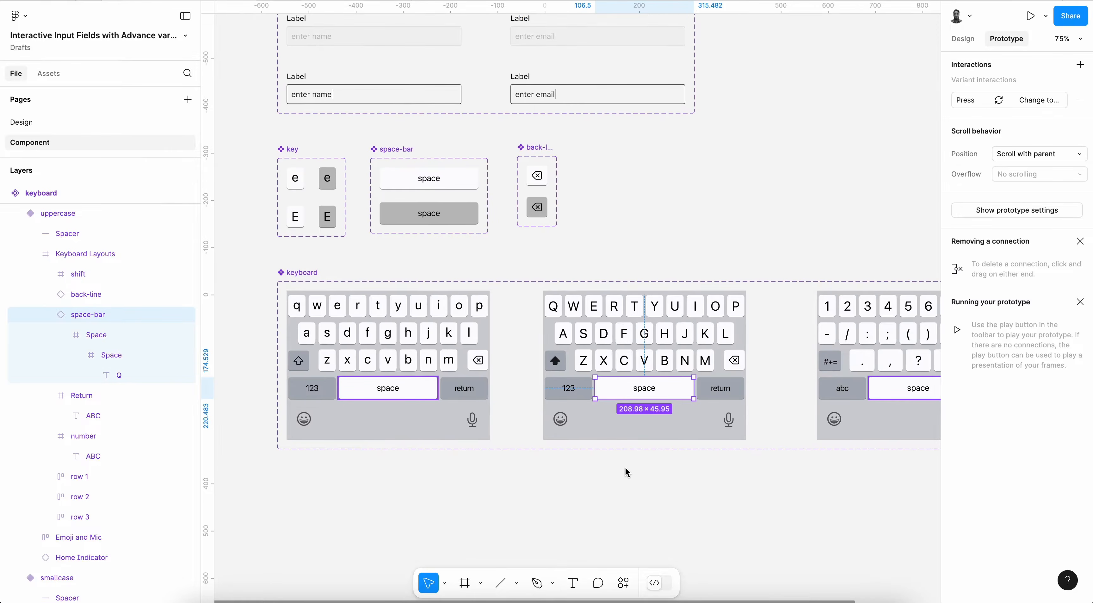
scroll(627, 471, "up", 3)
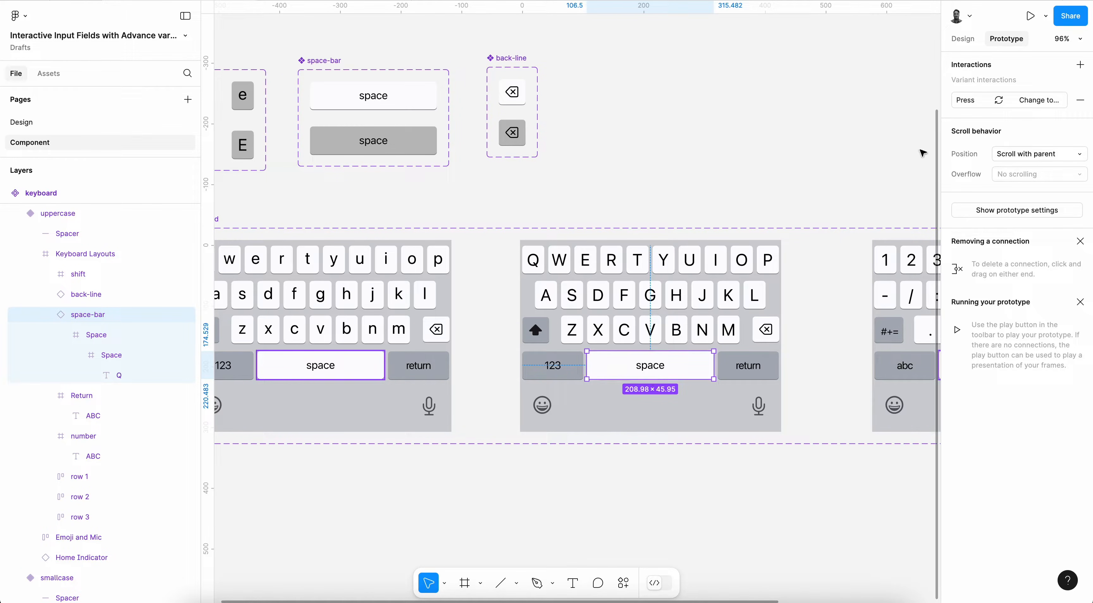
left_click(963, 38)
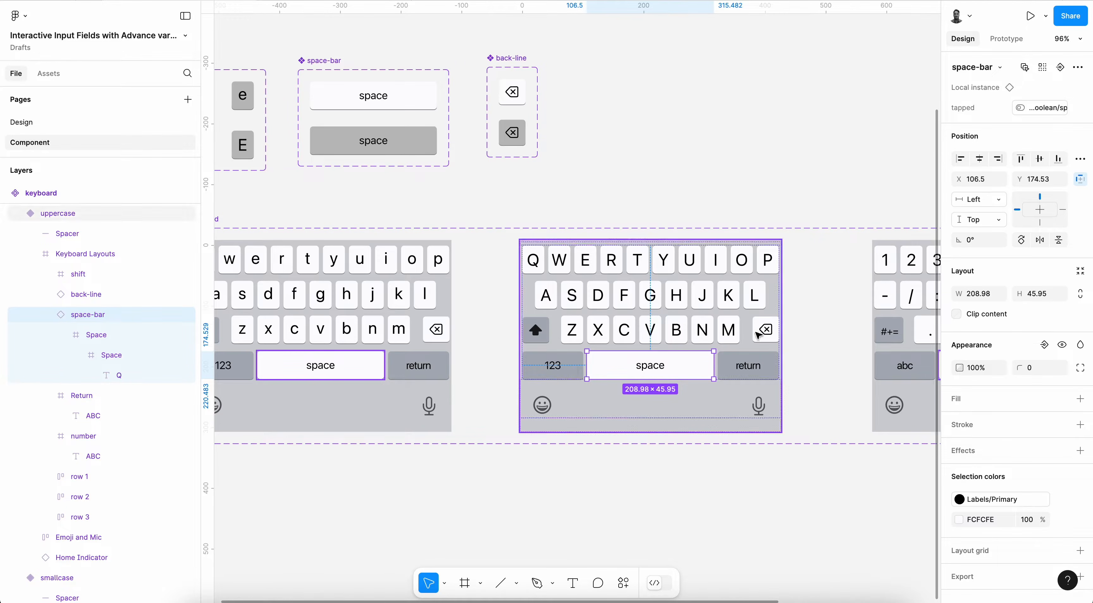
left_click(1080, 108)
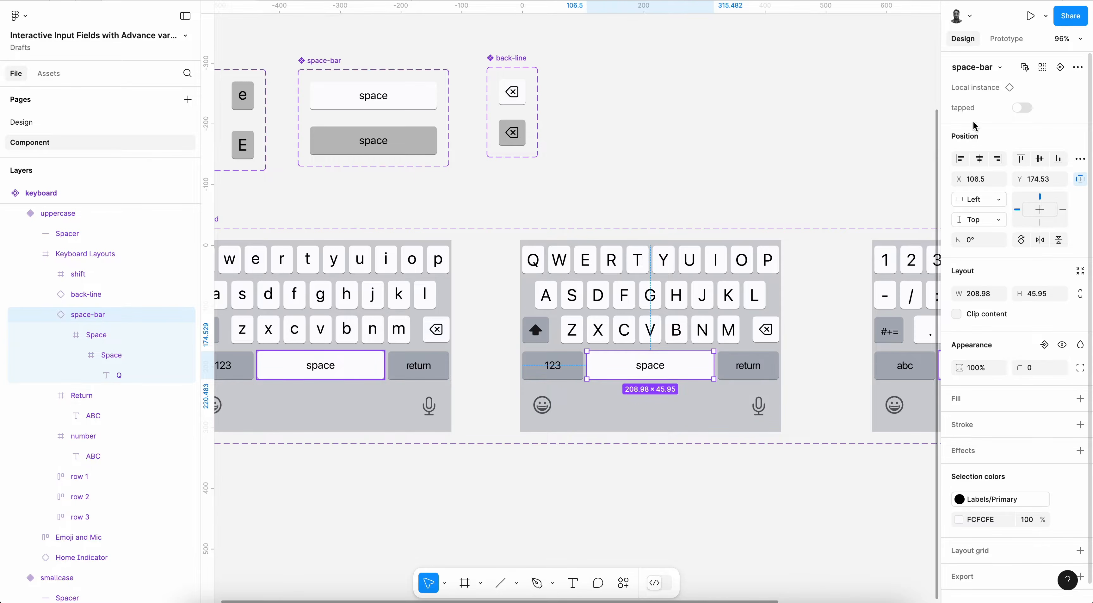
- Bind the tapped property of the uppercase keyboard's space-bar instance to the key-boolean/space variable
mouse_move(1006, 111)
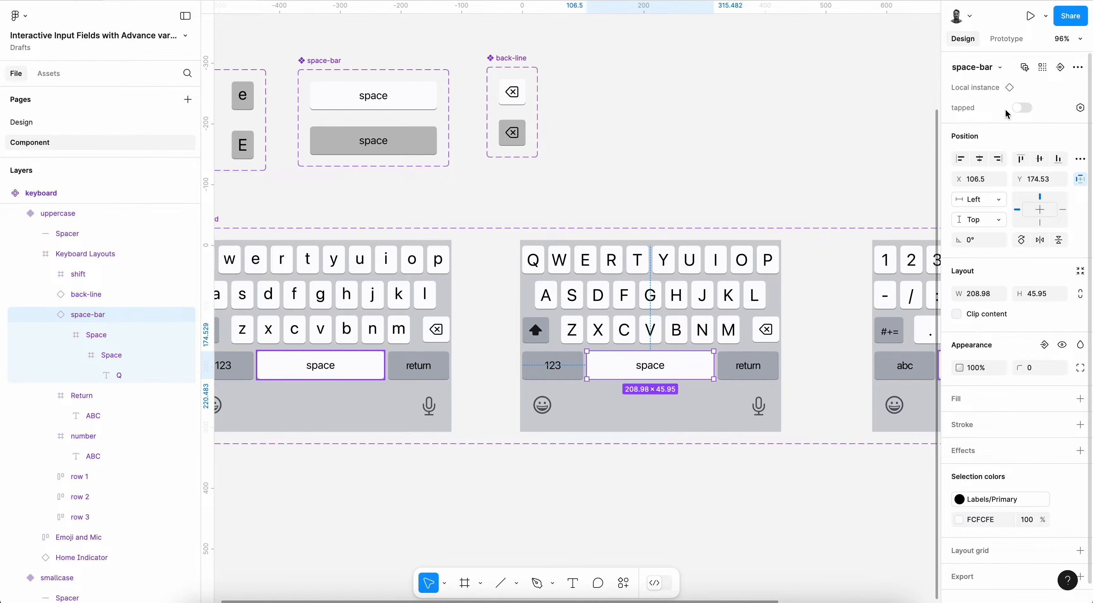
left_click(1081, 108)
left_click(1011, 227)
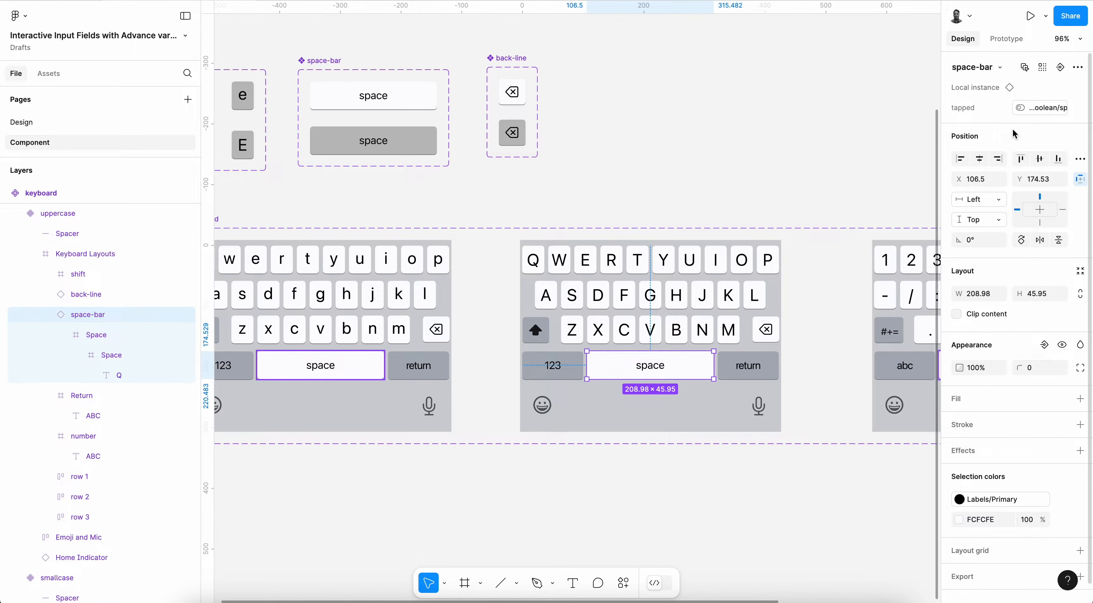
- Add an On click interaction to the uppercase space bar with a Check if/else condition of name_active == true
left_click(1007, 39)
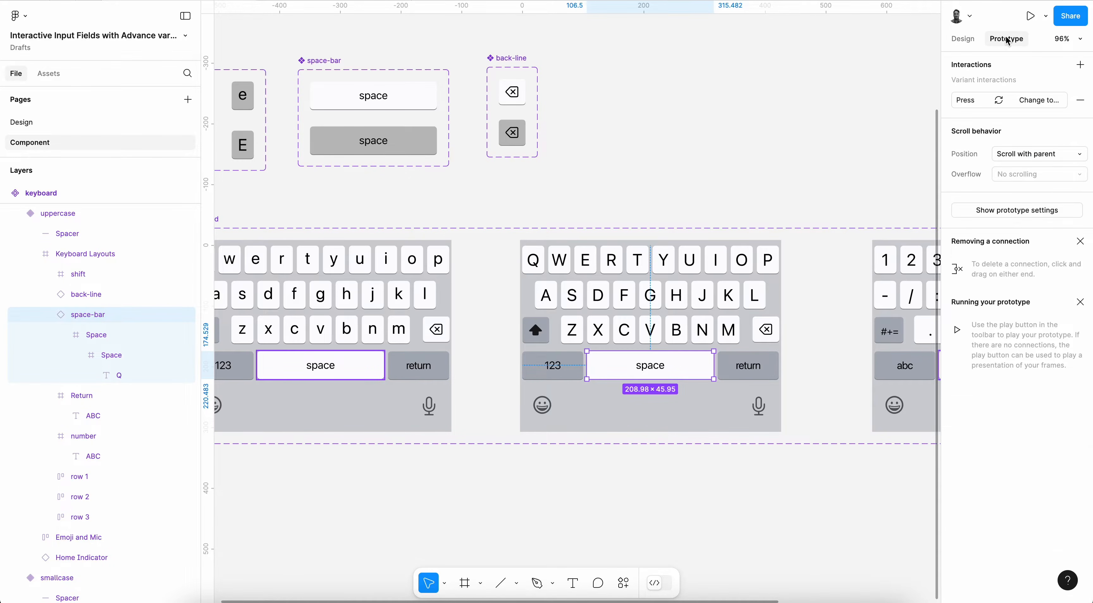
left_click(1036, 103)
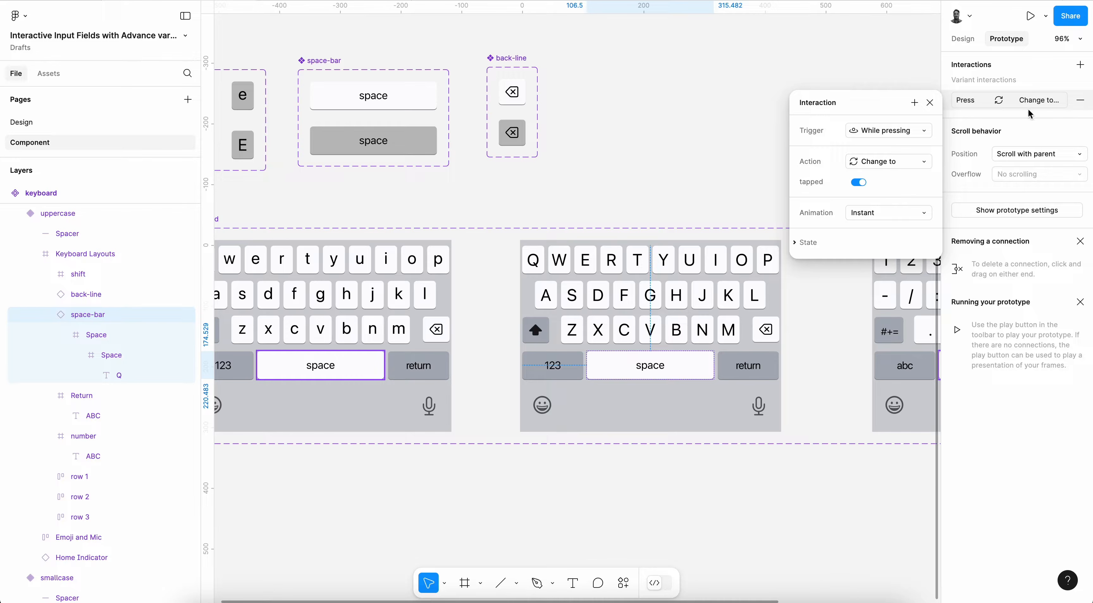
left_click(1015, 86)
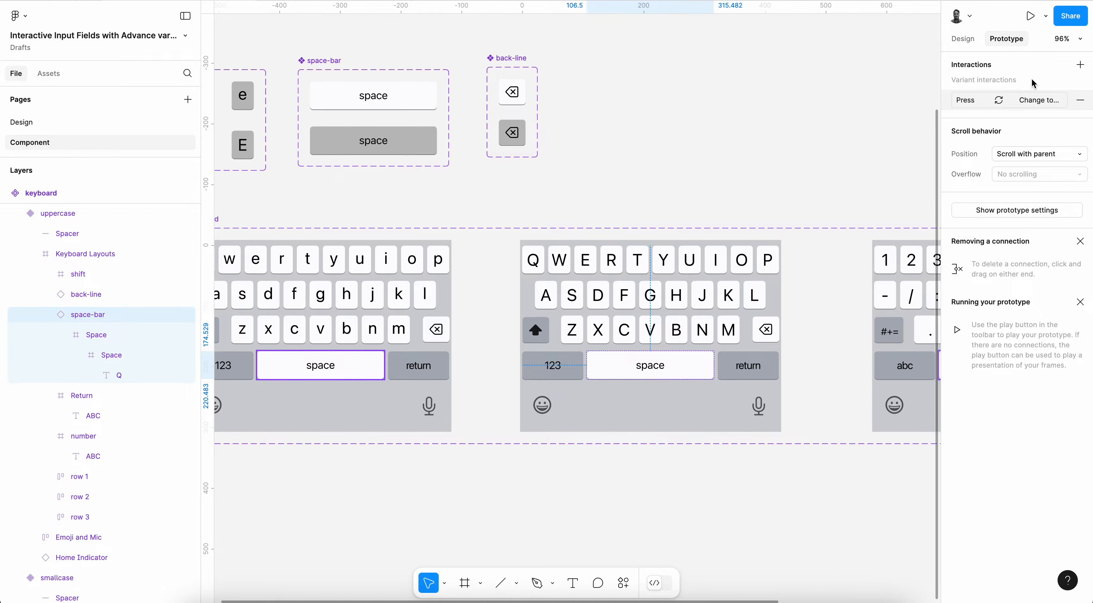
left_click(1080, 65)
left_click(892, 116)
left_click(892, 116)
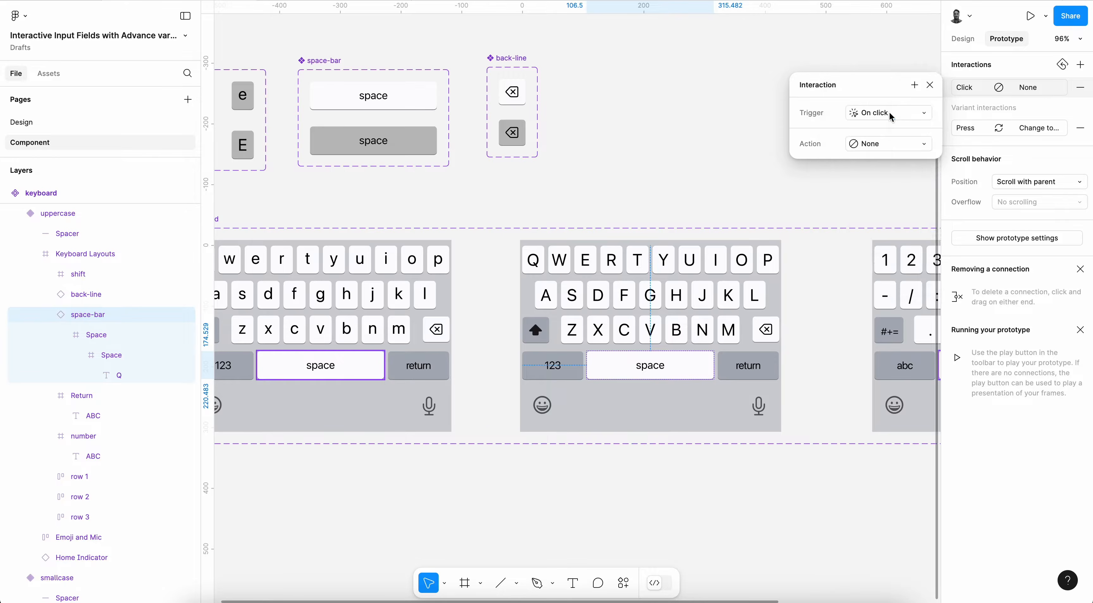
left_click(886, 147)
left_click(893, 351)
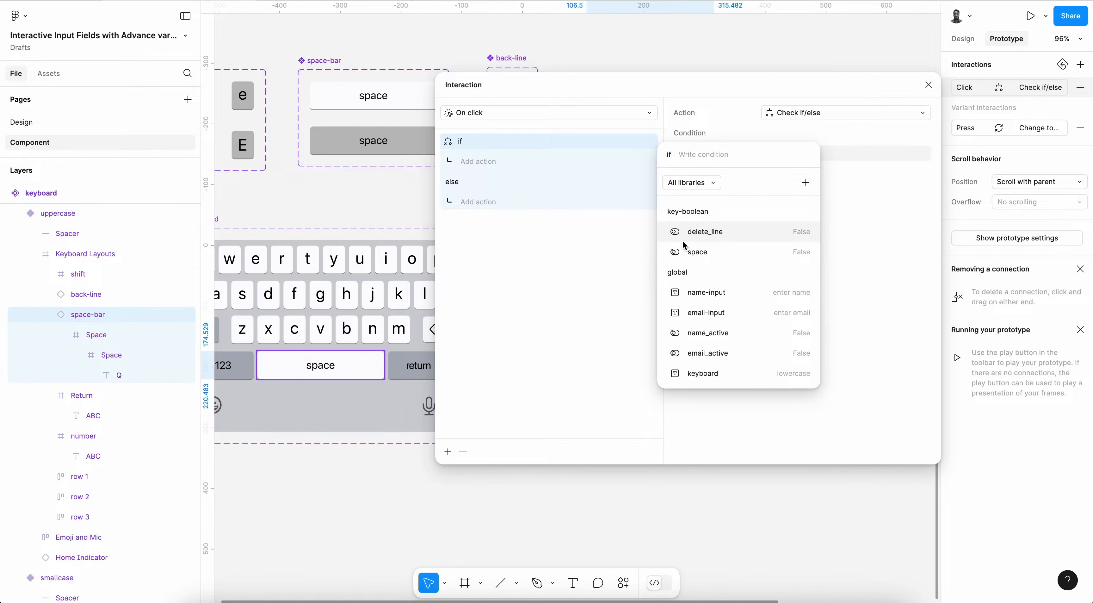
left_click(715, 336)
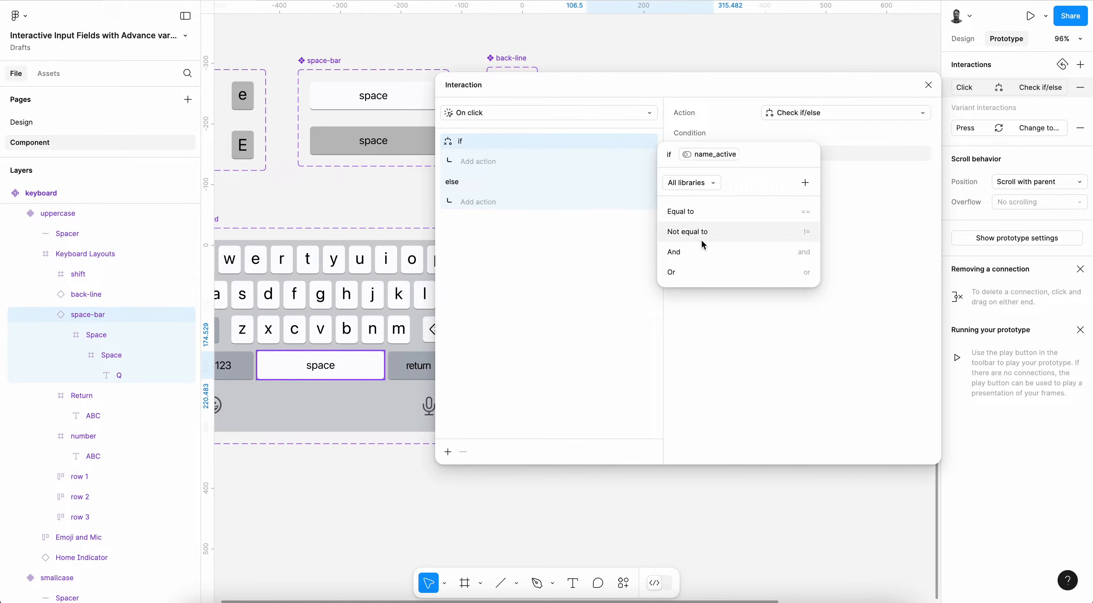
left_click(712, 221)
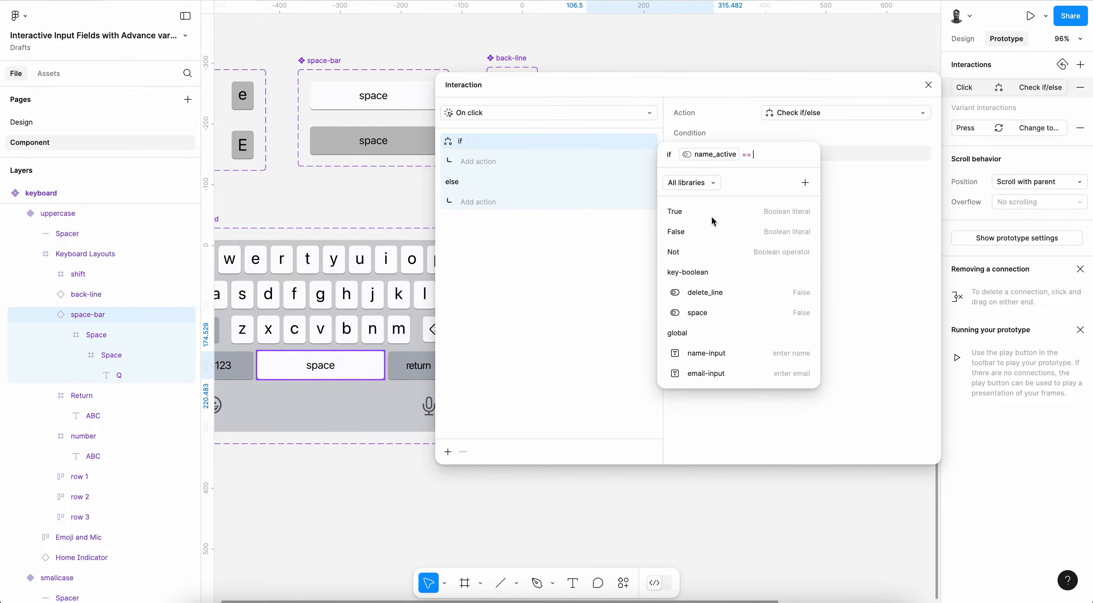
left_click(698, 212)
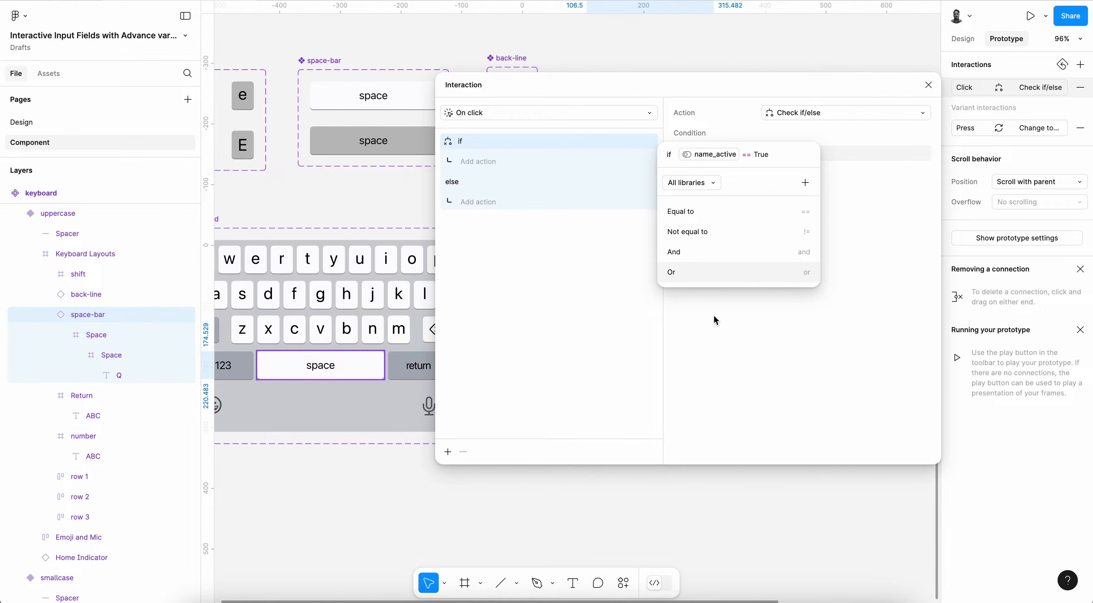
left_click(635, 298)
- In the name_active condition's if branch, set the name-input variable to name-input + " "
left_click(482, 165)
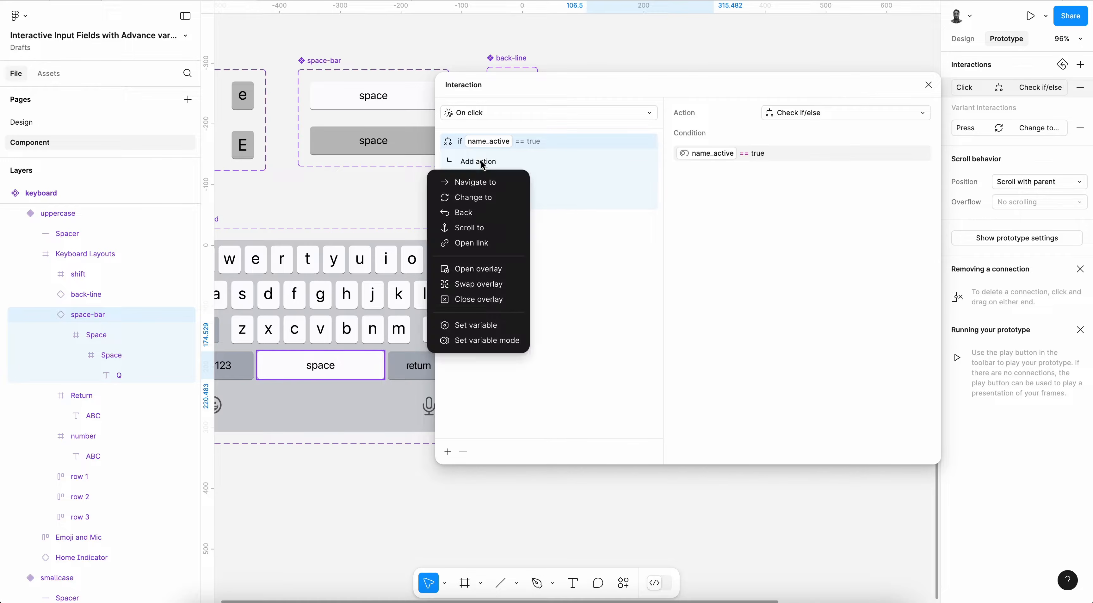
left_click(495, 327)
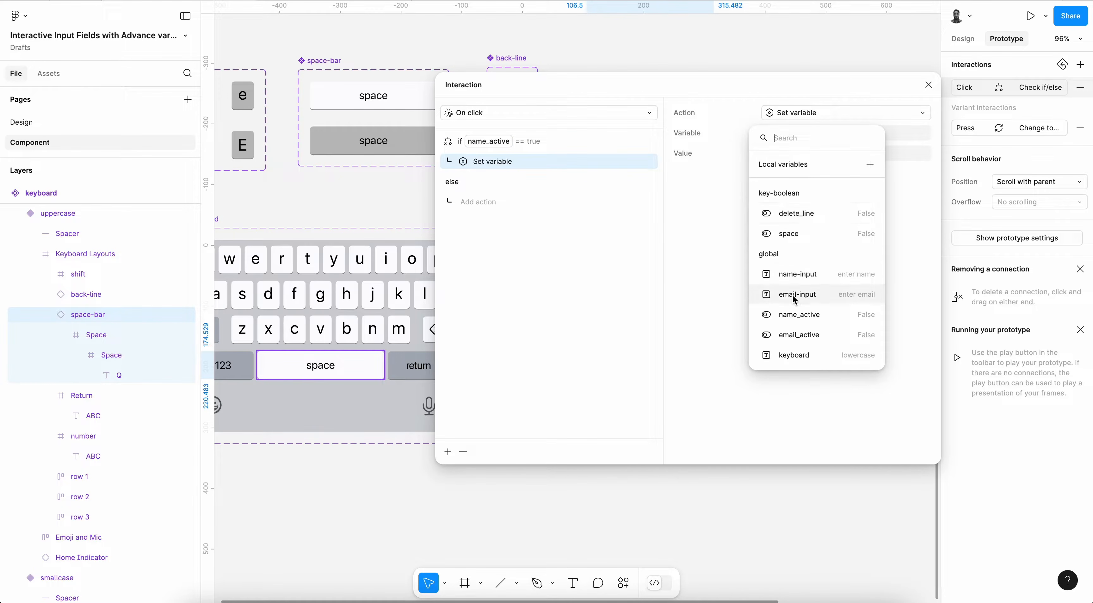
left_click(800, 275)
left_click(778, 229)
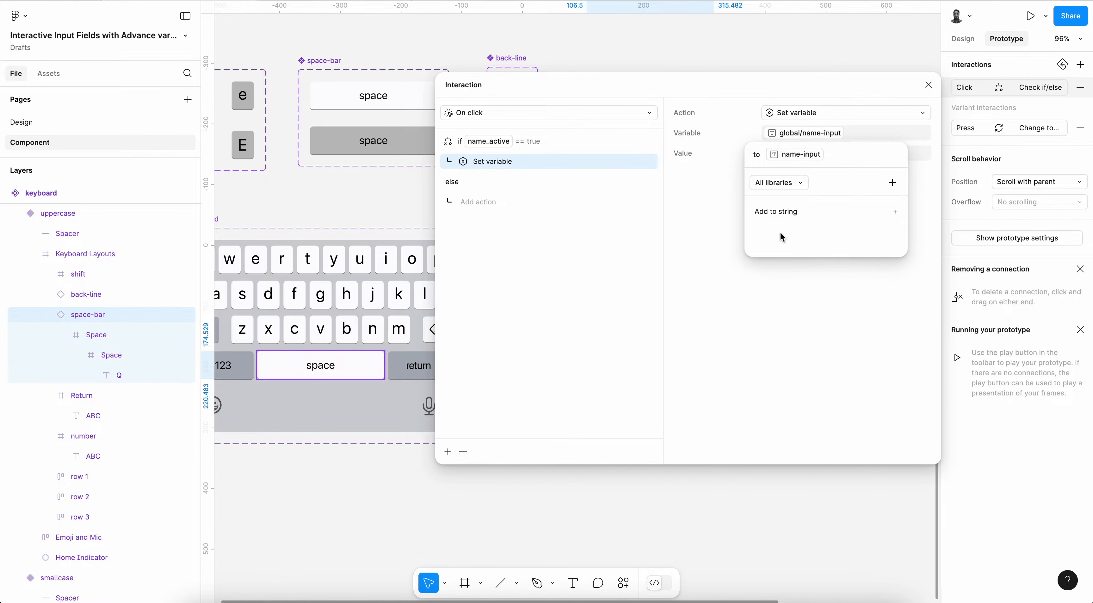
left_click(781, 211)
key("Return")
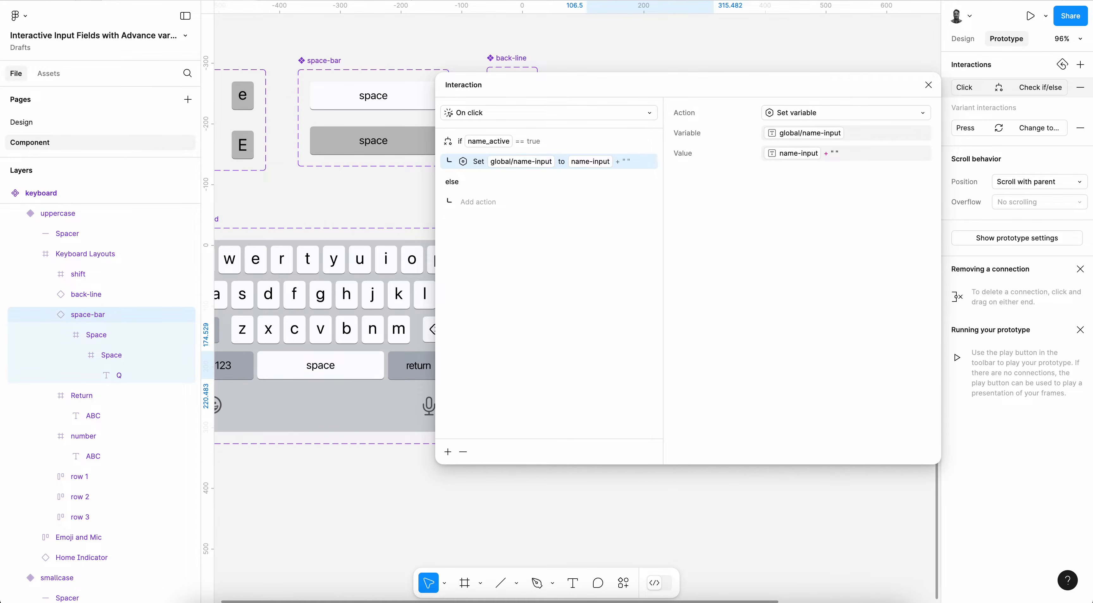
- In the name_active condition's else branch, set the name_active variable to false
left_click(477, 202)
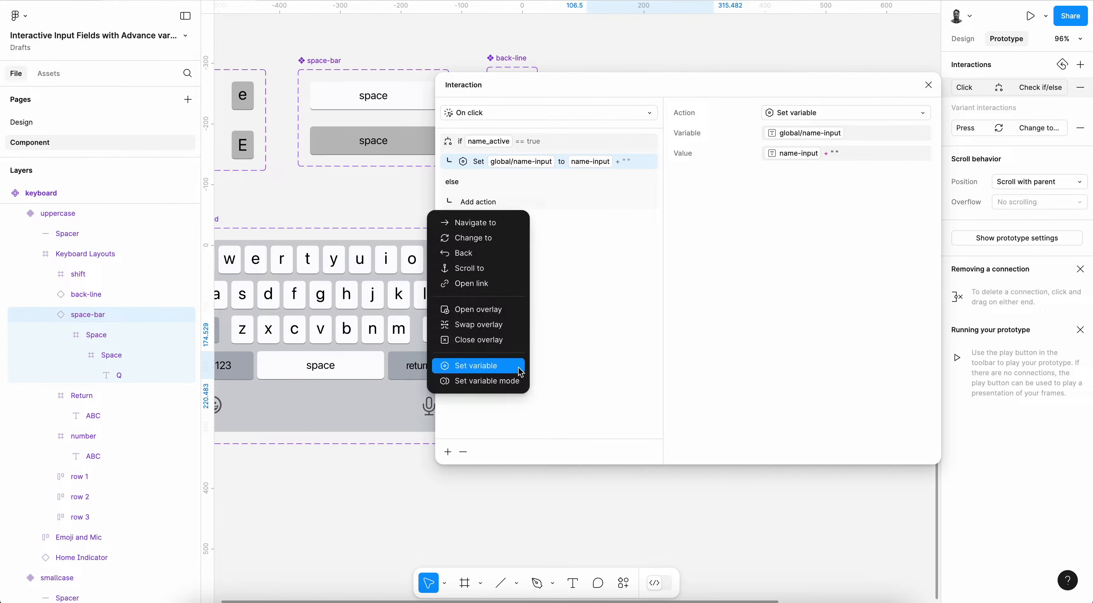
left_click(510, 372)
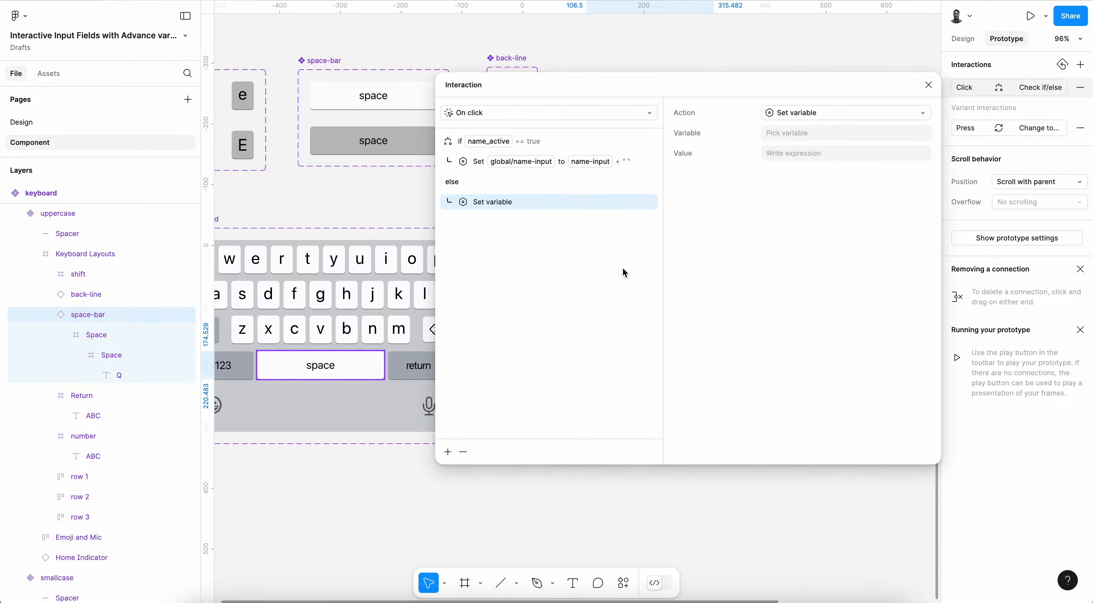
left_click(797, 143)
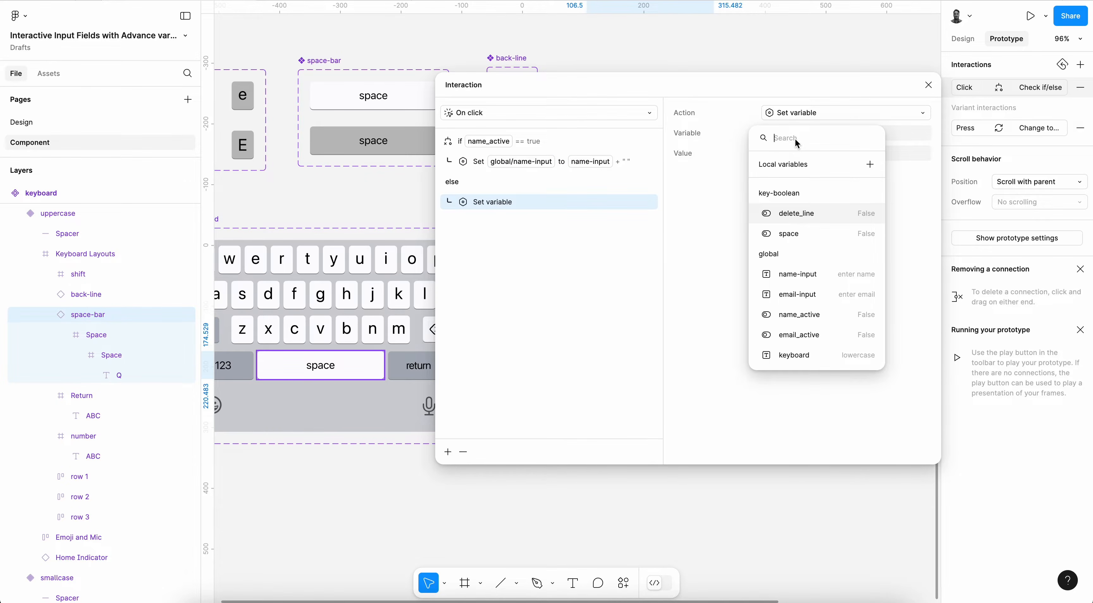
left_click(816, 326)
left_click(786, 230)
left_click(684, 242)
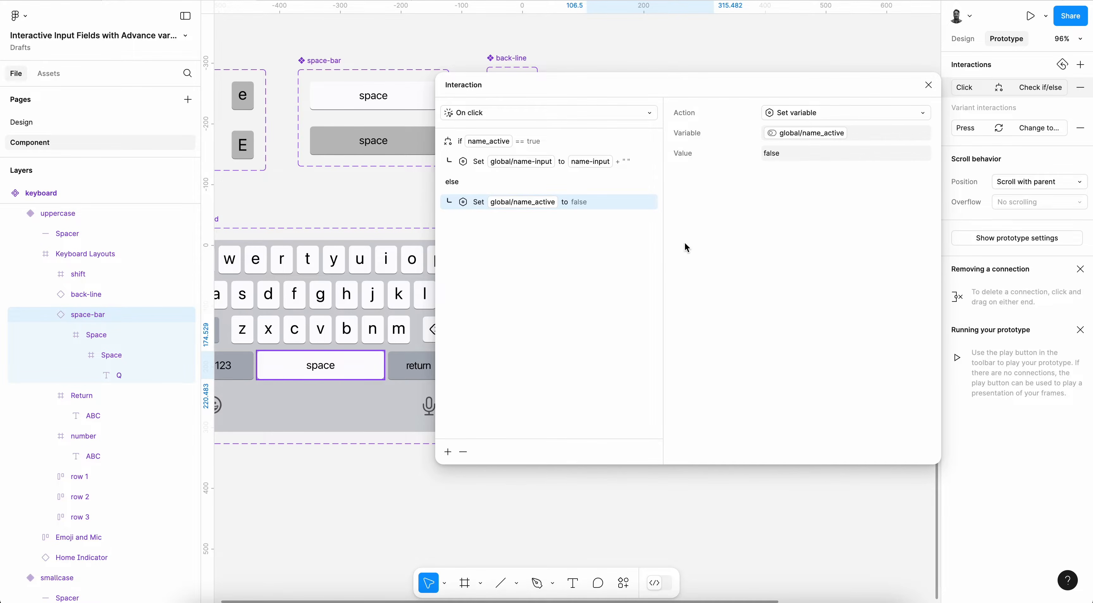
- Add a second Check if/else action to the space bar's interaction with the condition email_active == true
left_click(529, 142)
left_click(448, 452)
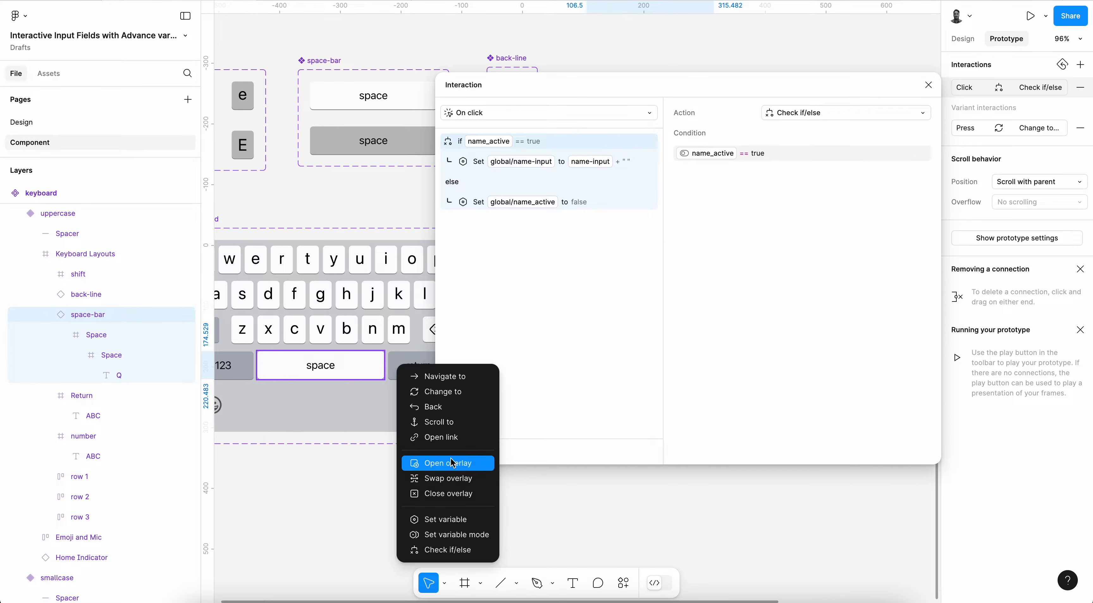
left_click(468, 549)
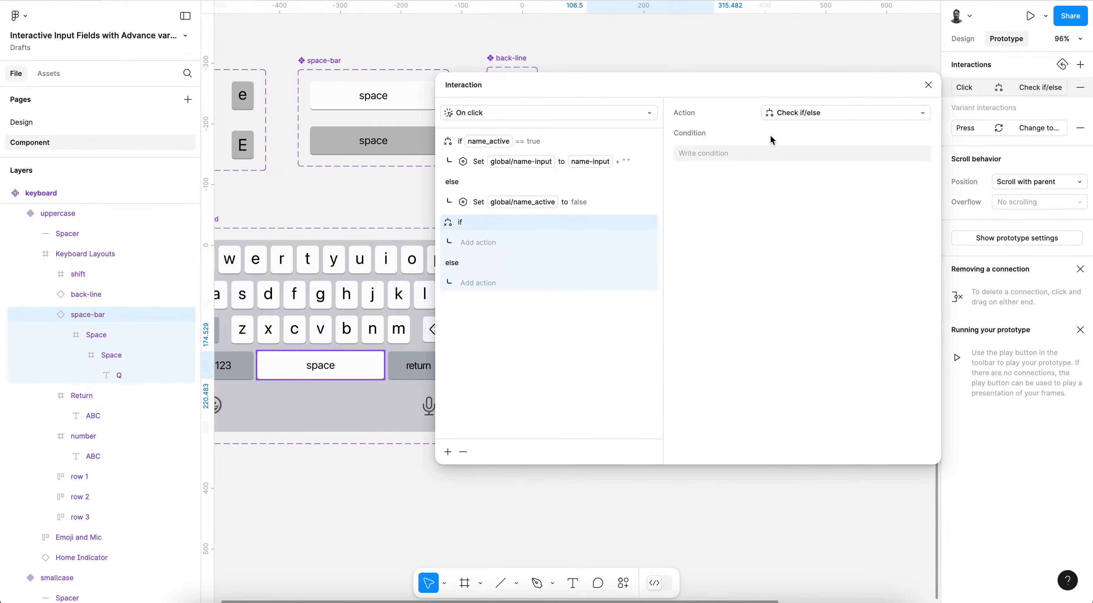
left_click(770, 153)
left_click(723, 357)
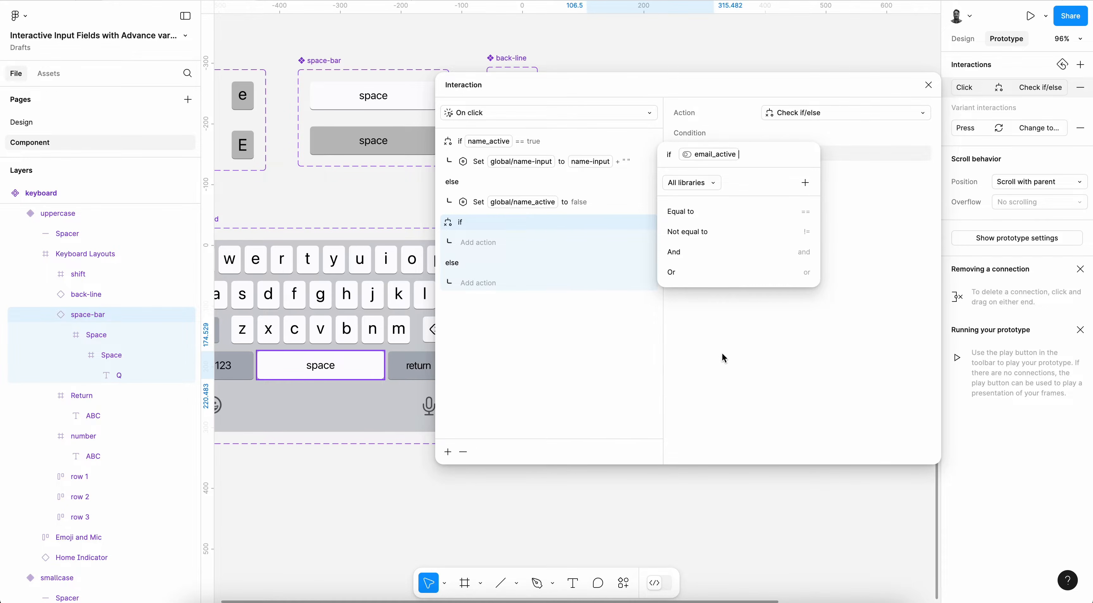
left_click(701, 212)
left_click(706, 212)
left_click(565, 303)
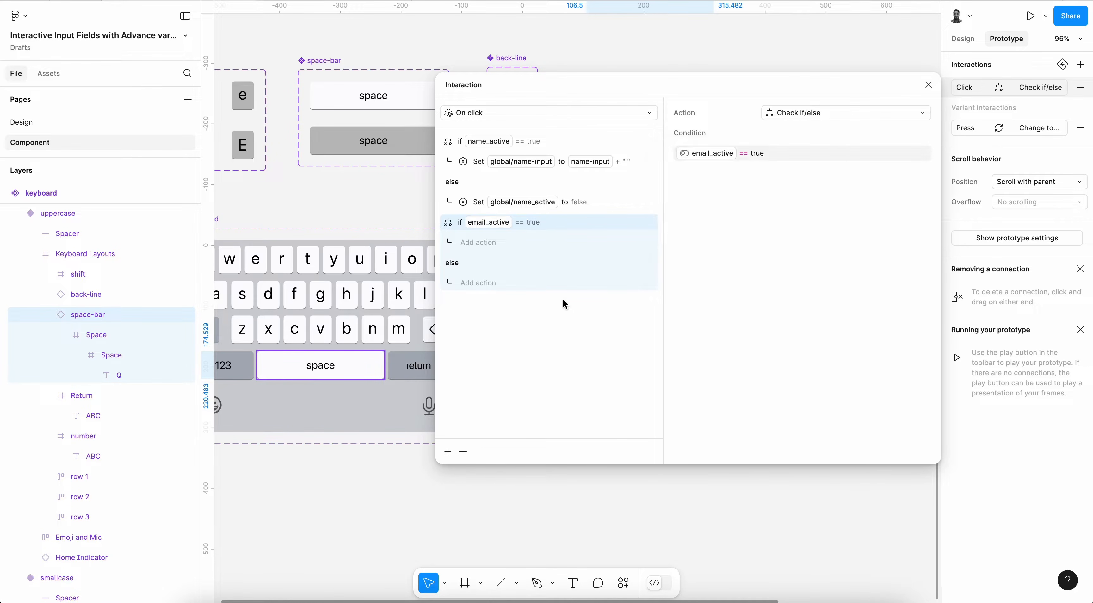
- In the email_active condition's if branch, set the email-input variable to email-input + " "
left_click(493, 246)
left_click(501, 405)
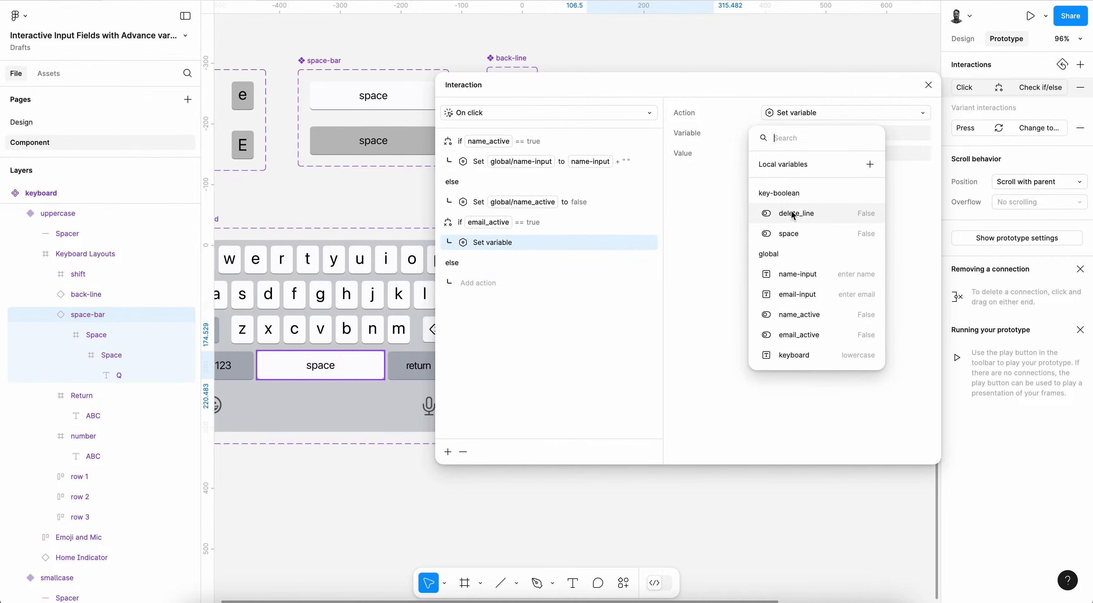
left_click(798, 295)
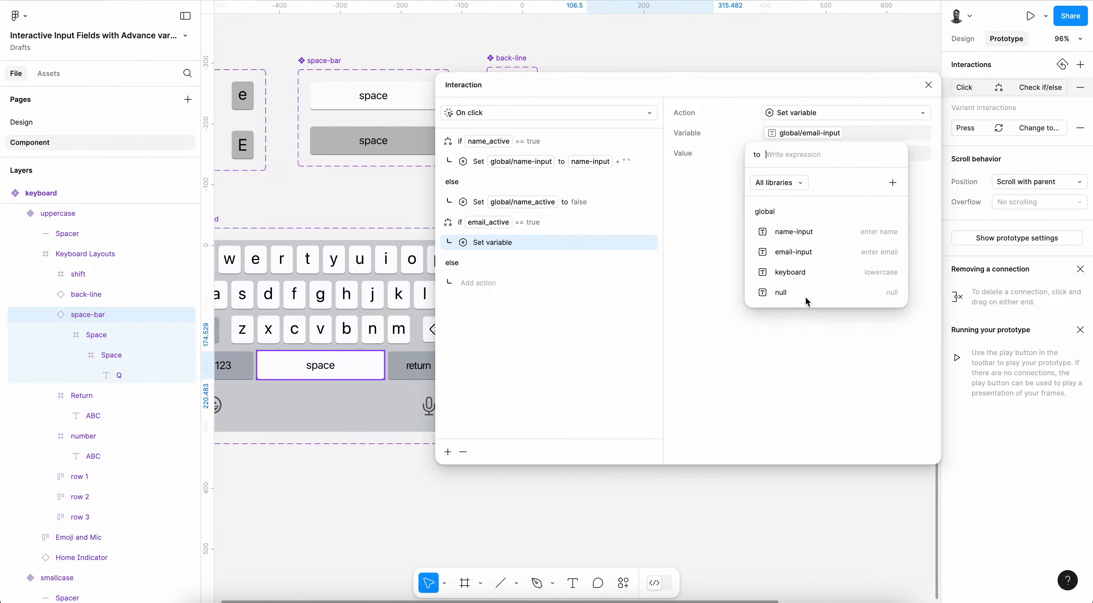
left_click(800, 252)
left_click(783, 215)
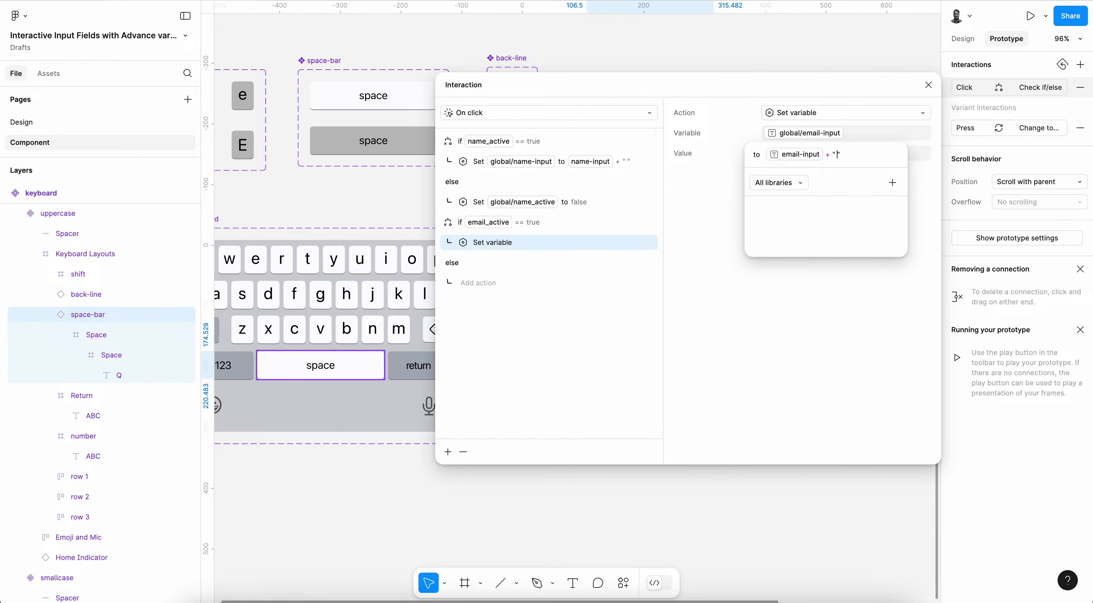
key("Return")
- In the email_active condition's else branch, set the email_active variable to false
left_click(487, 282)
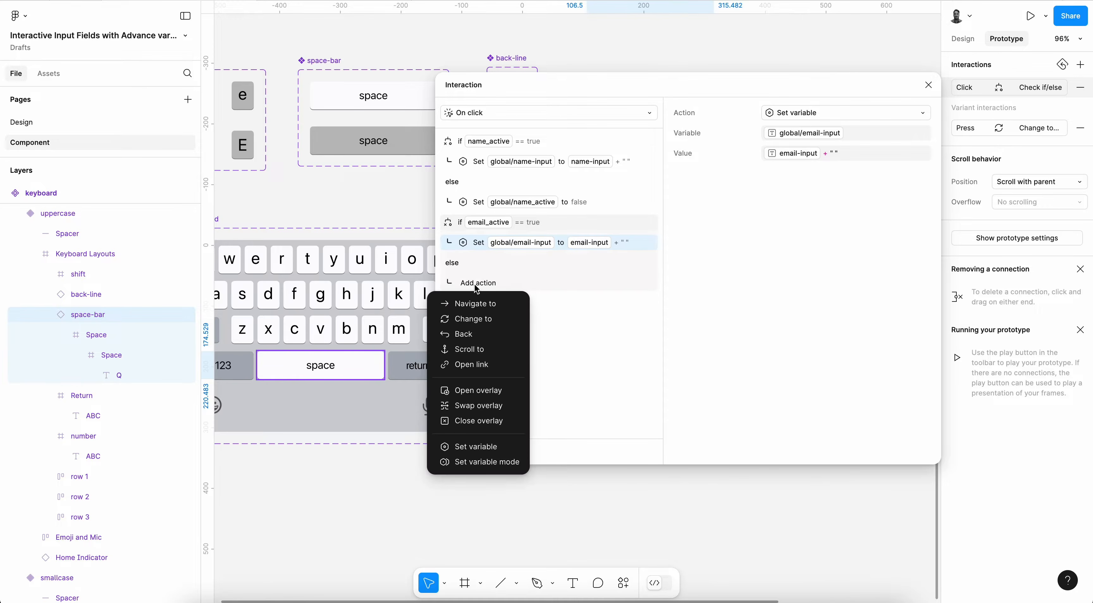
left_click(492, 447)
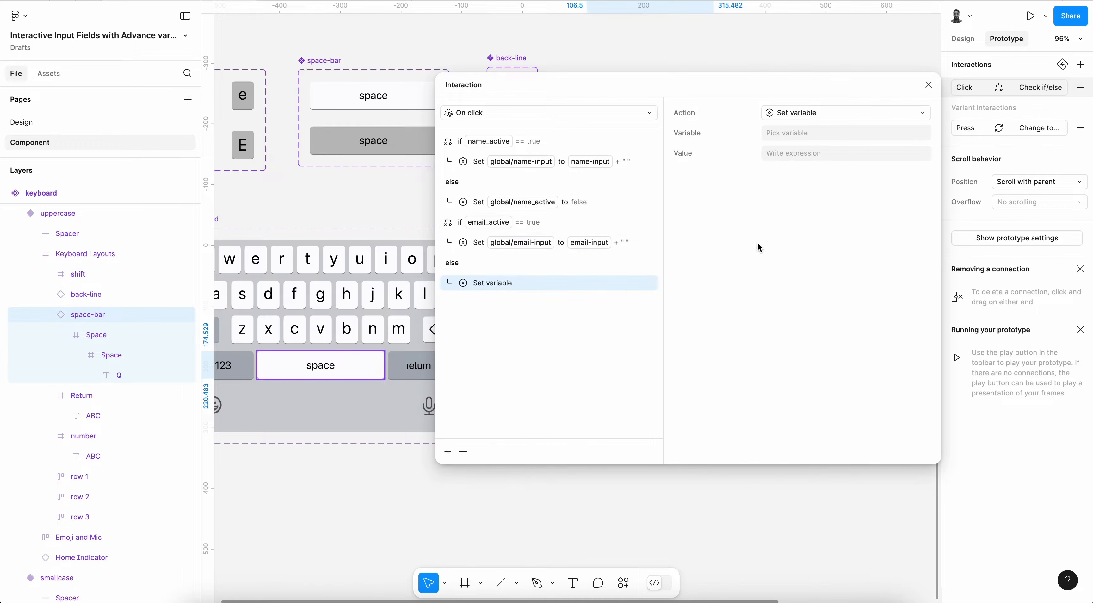
left_click(804, 134)
left_click(811, 335)
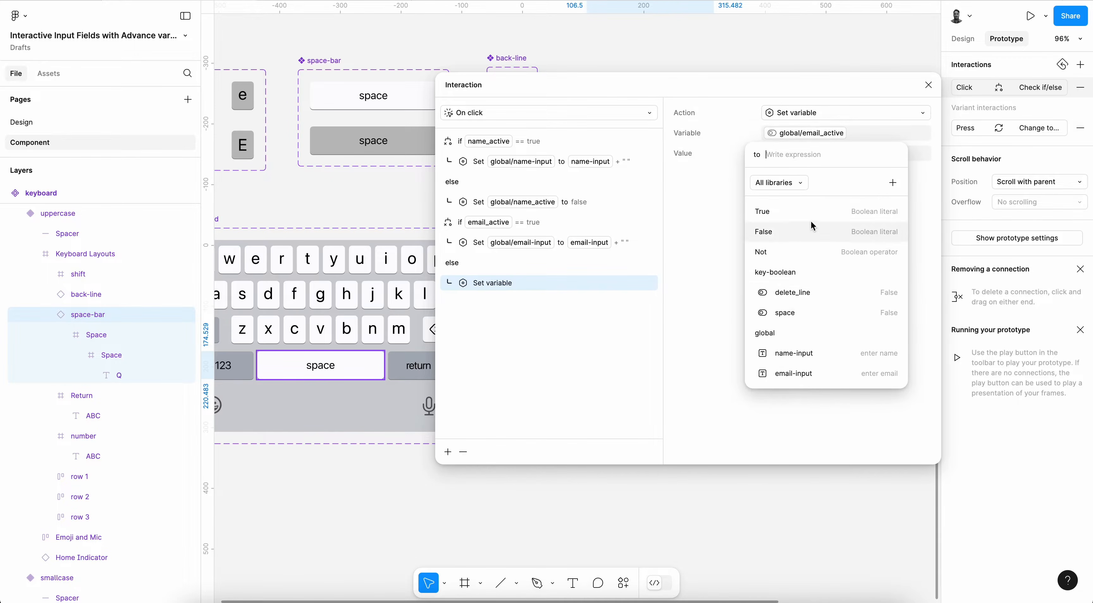
left_click(801, 228)
left_click(732, 285)
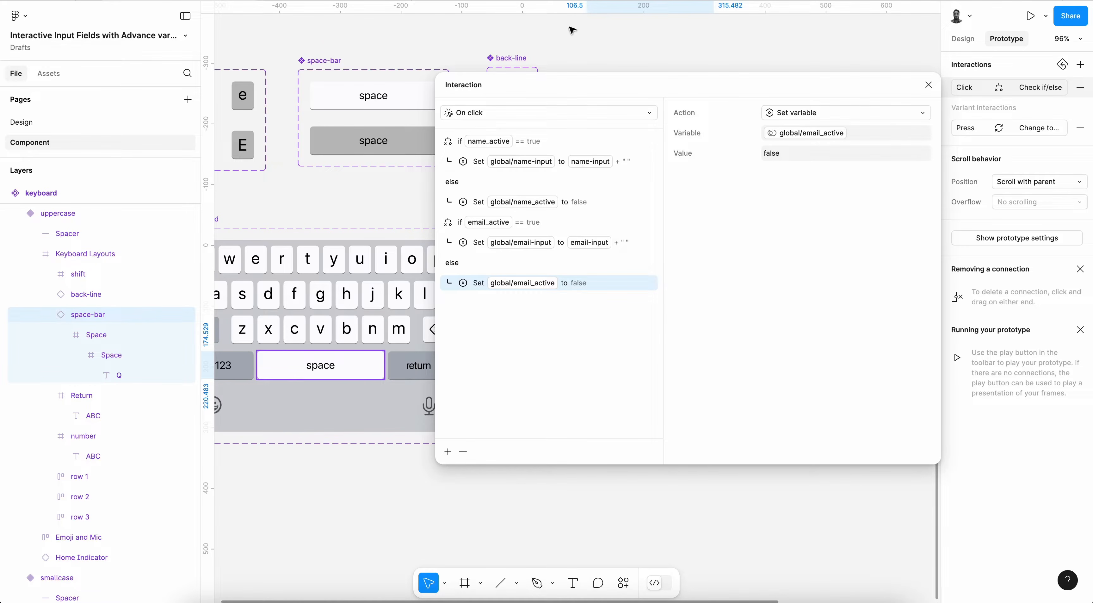
- Test the prototype's name input with the uppercase keyboard by entering "WERD RTY GDF", using the space bar between words
key("super+alt+Return")
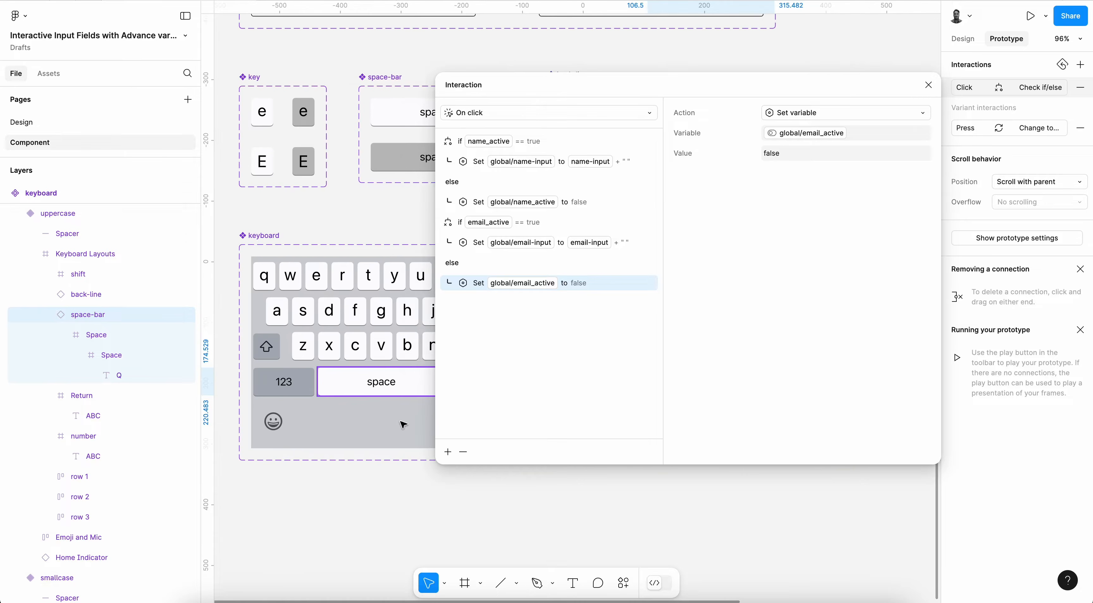
scroll(404, 425, "right", 10)
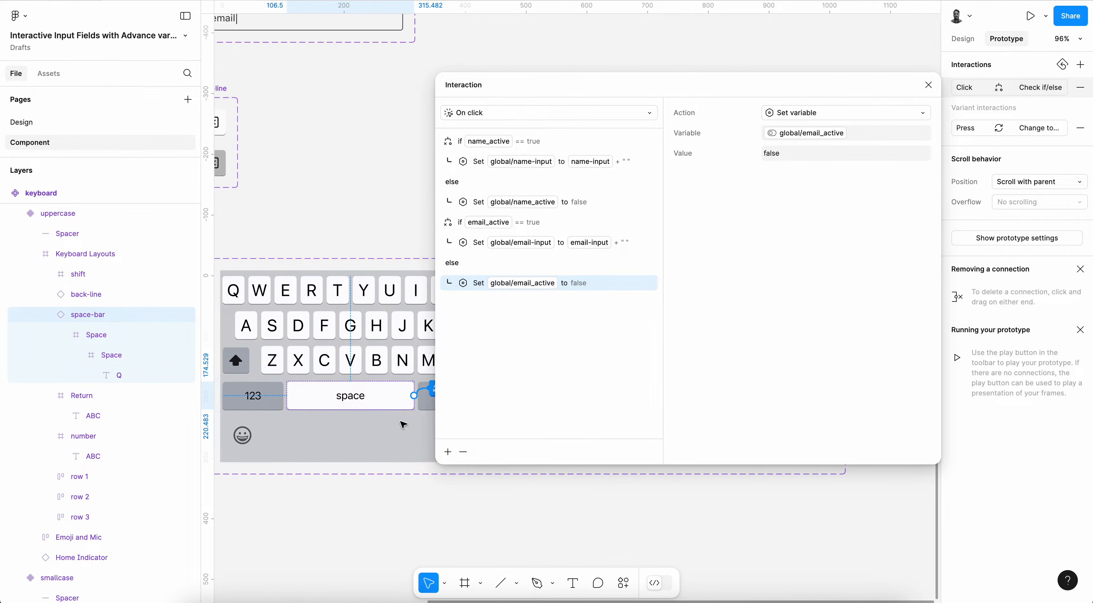
scroll(404, 425, "up", 2)
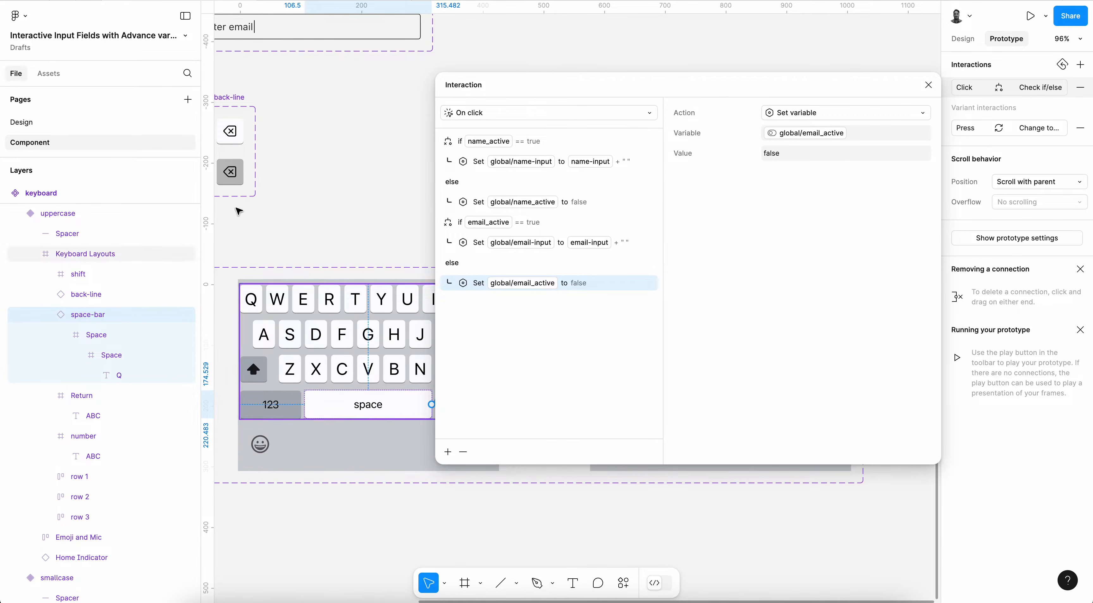
key("ctrl+Tab")
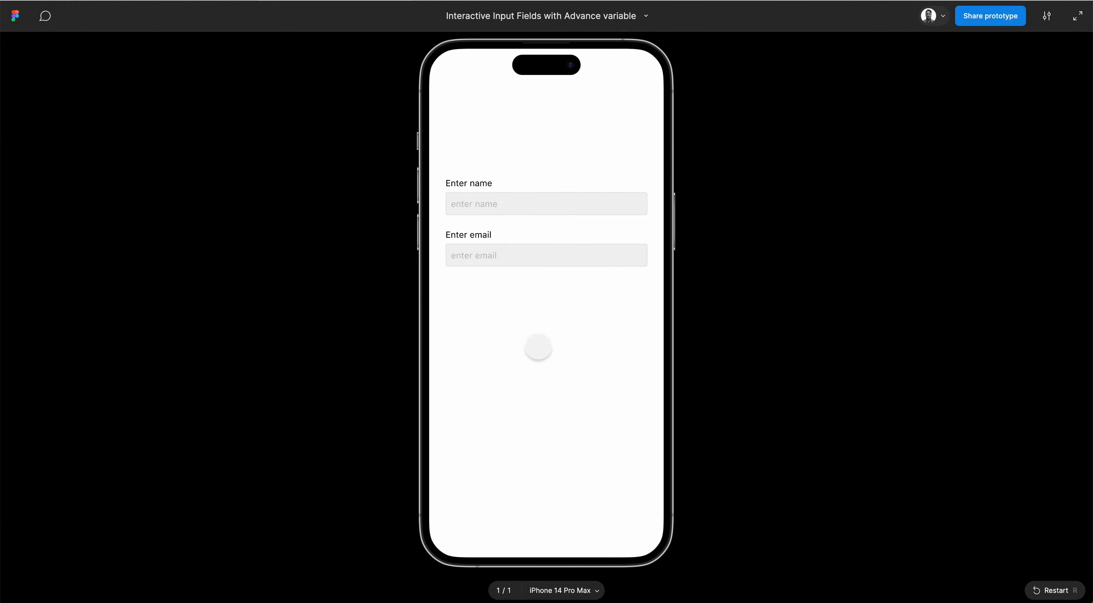
left_click(479, 204)
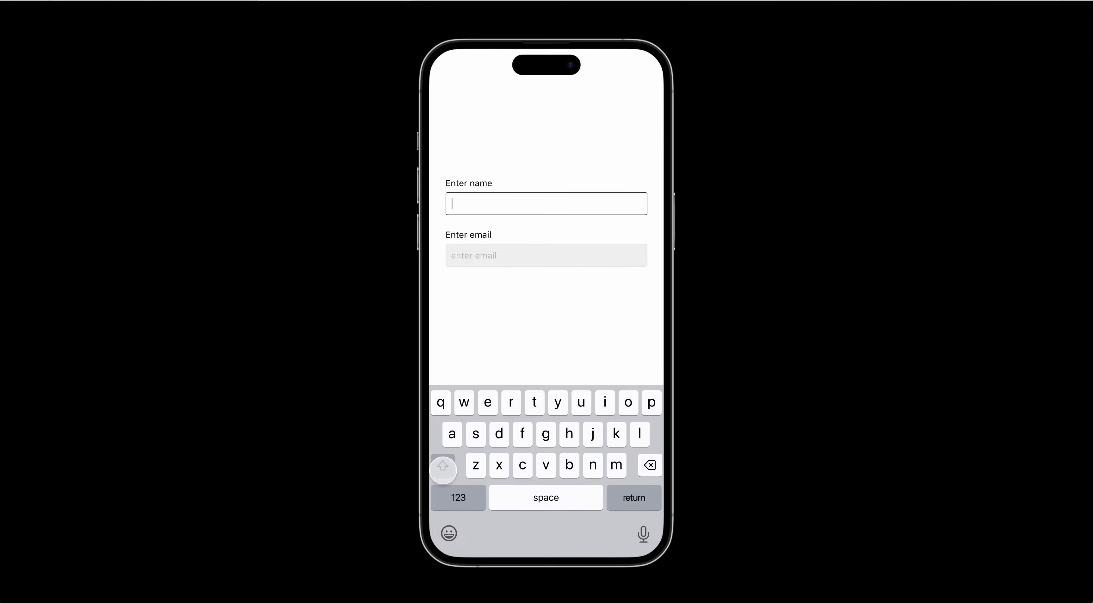
left_click(443, 466)
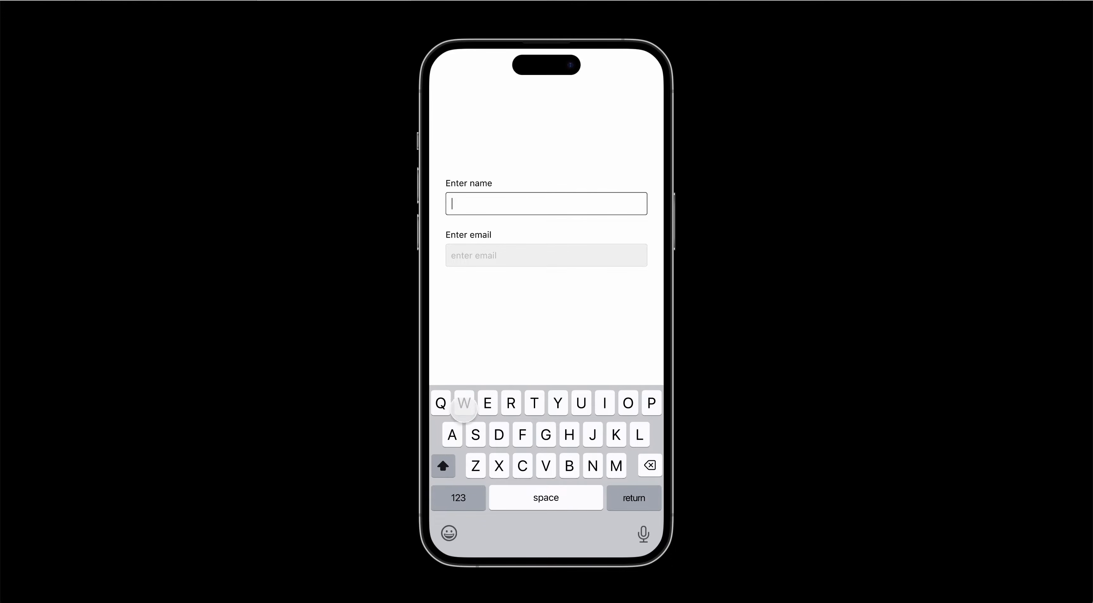
type("WERD")
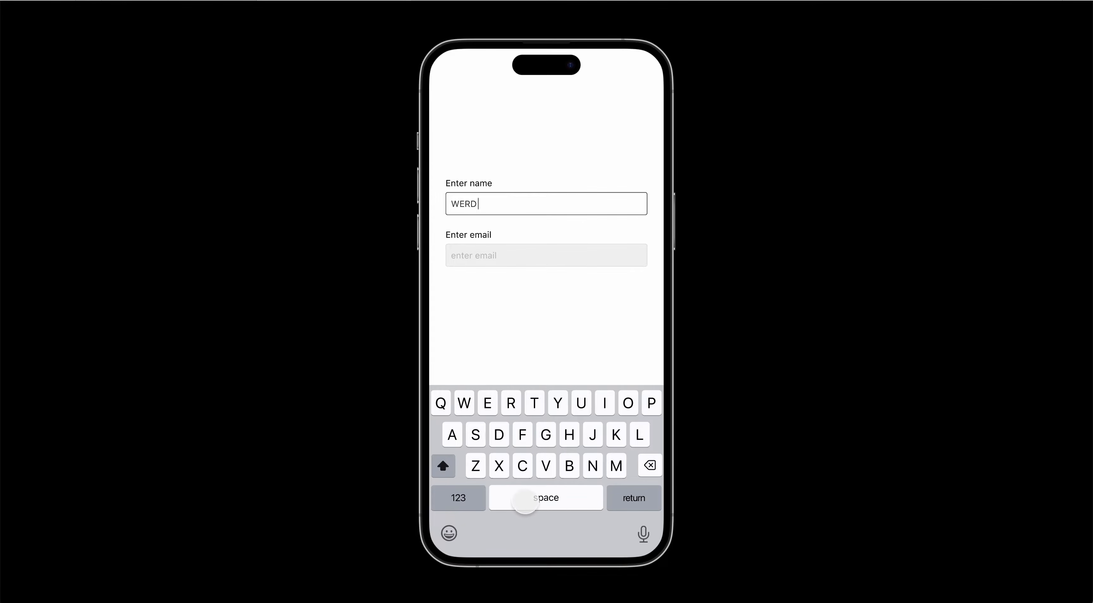
left_click(525, 500)
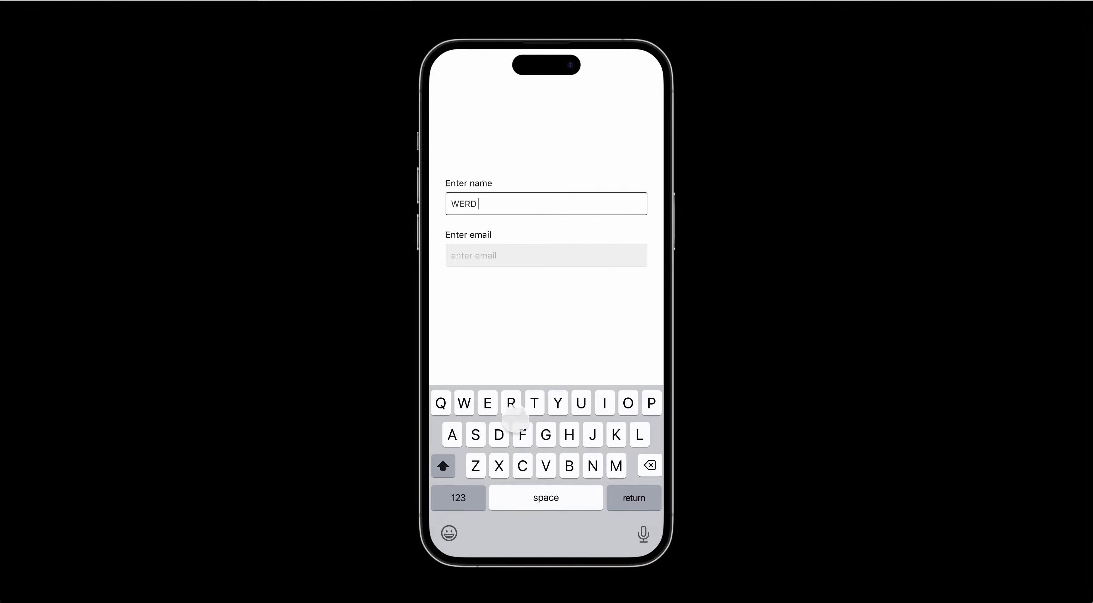
type("R")
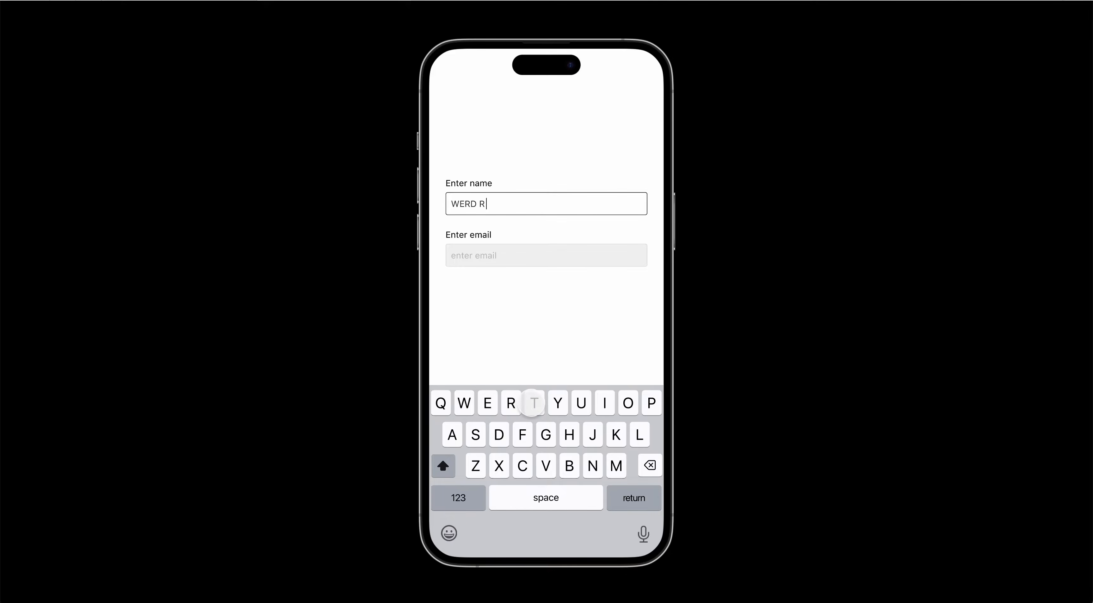
type("TY G")
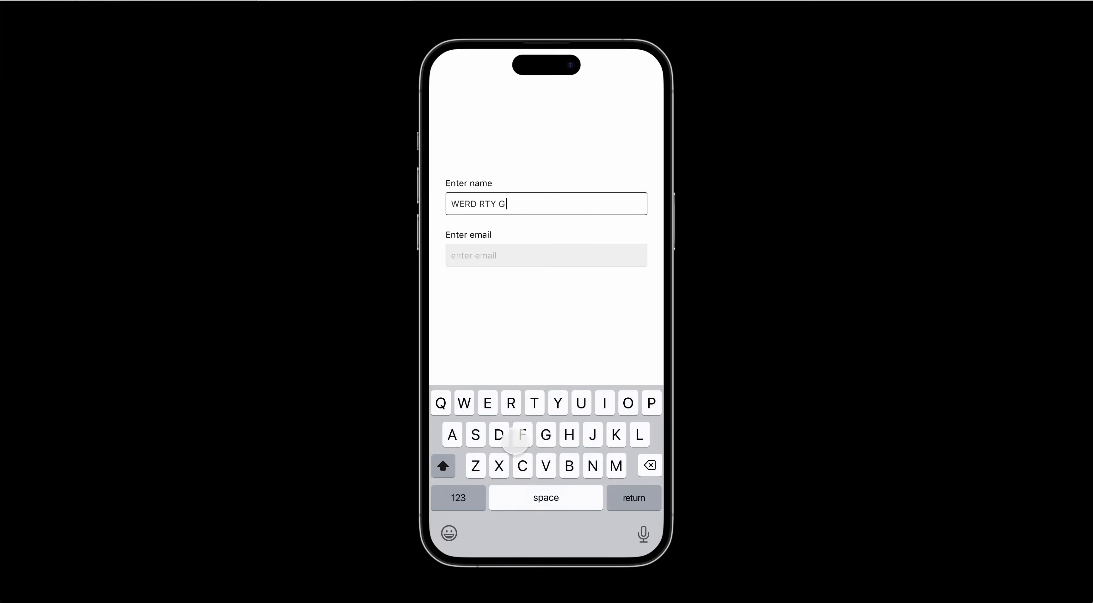
type("DF")
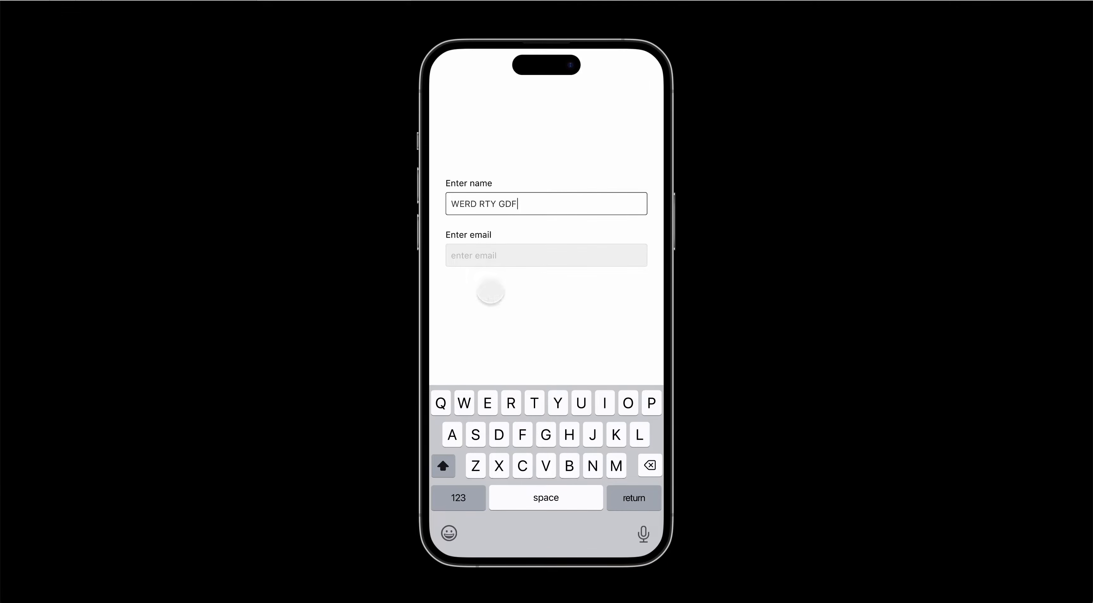
- Test the prototype's email input by entering "ERT GFRE" with the space bar, then dismiss the on-screen keyboard
left_click(491, 293)
left_click(490, 257)
type("E")
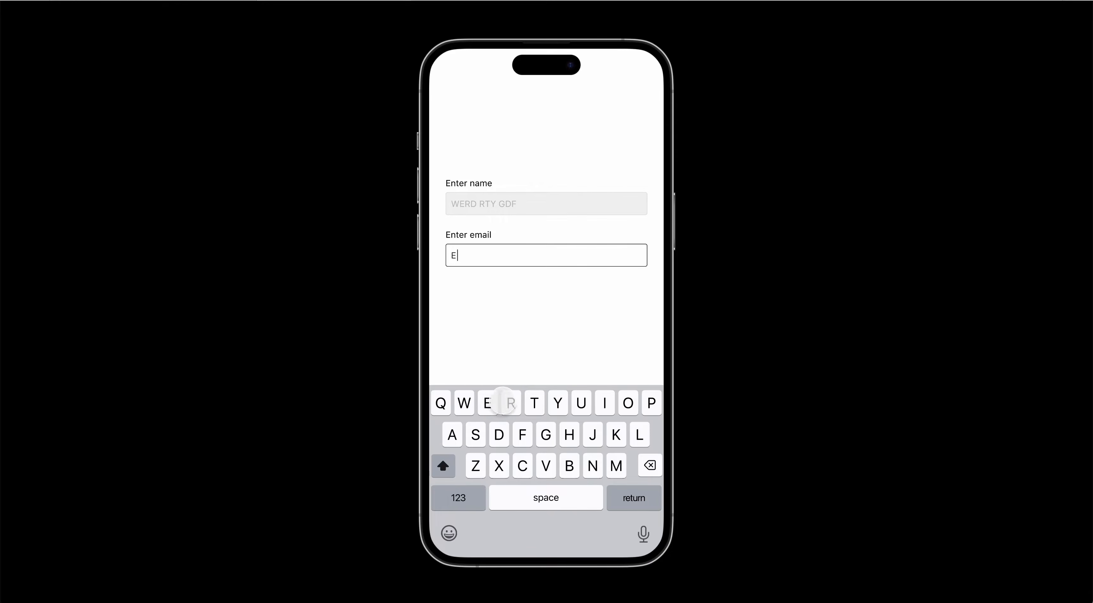
type("RT")
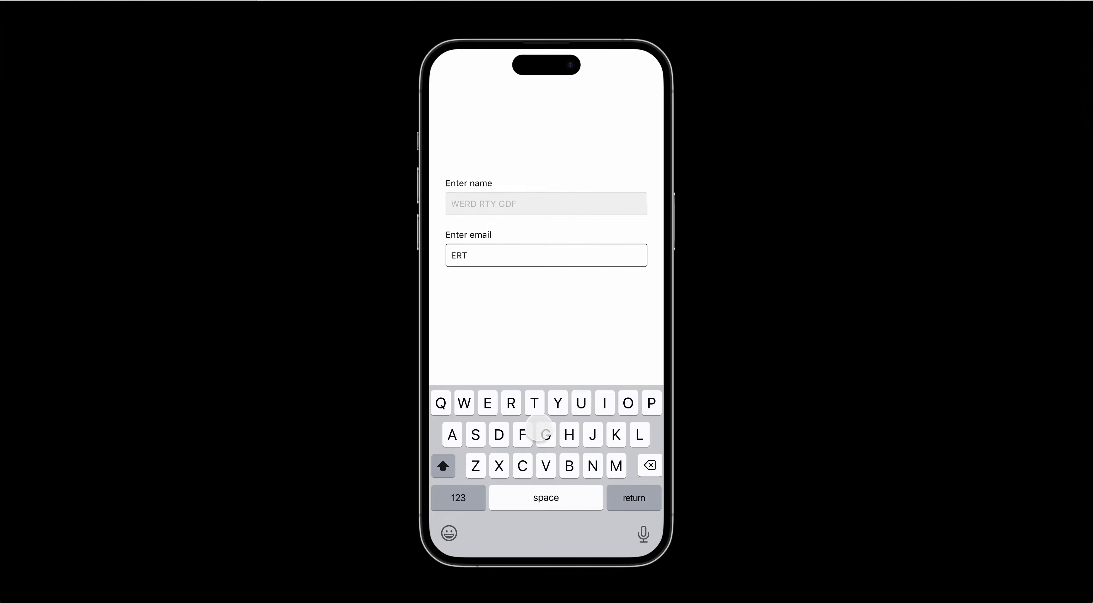
type(" GFRE")
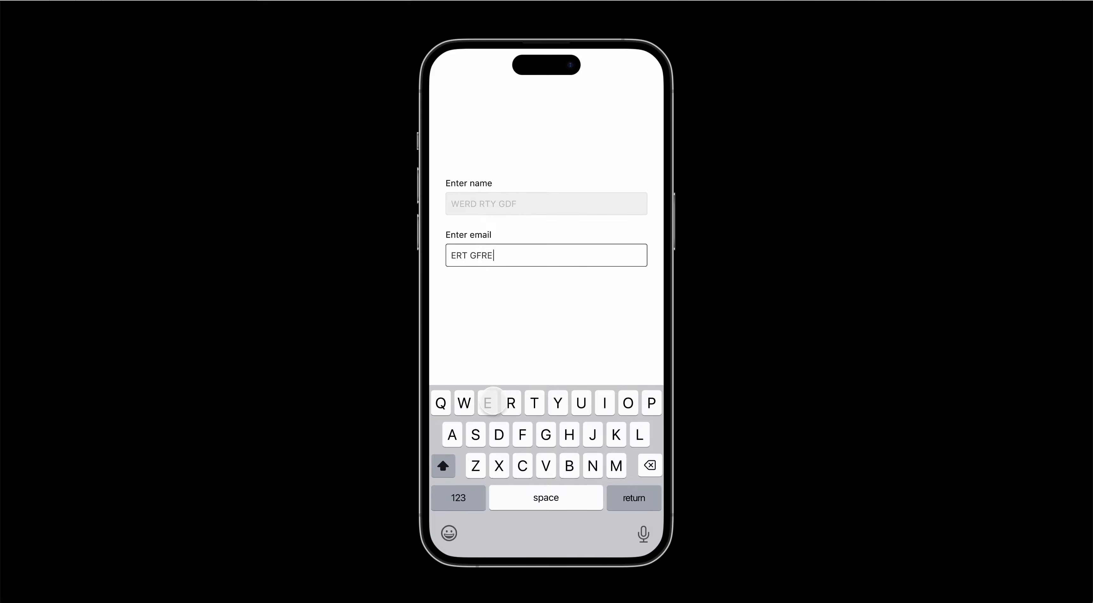
left_click(532, 312)
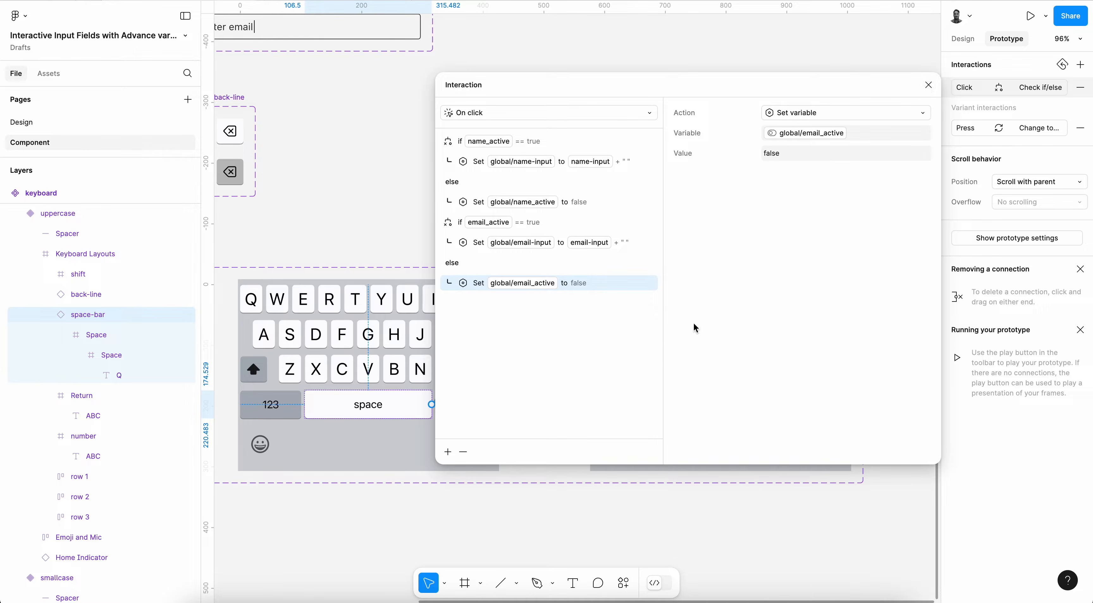
- Assign the delete_line variable to the tapped property of the back-line key in the smallcase keyboard
scroll(387, 422, "right", 2)
scroll(388, 422, "up", 1)
scroll(387, 422, "left", 4)
scroll(387, 422, "up", 3)
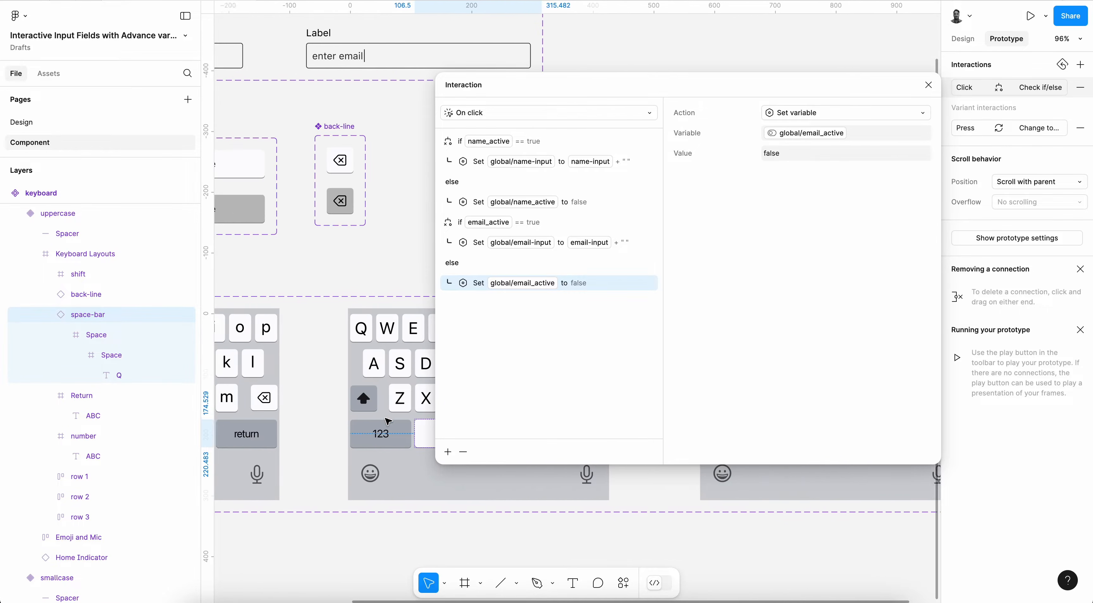
left_click(390, 439)
left_click(425, 430)
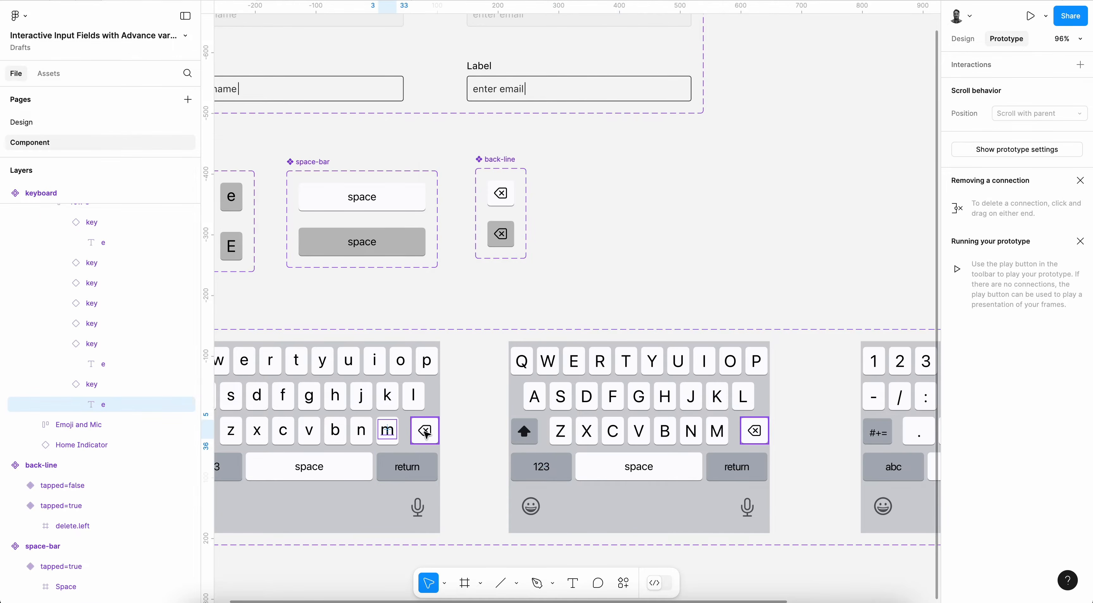
scroll(425, 434, "down", 2)
scroll(426, 435, "left", 2)
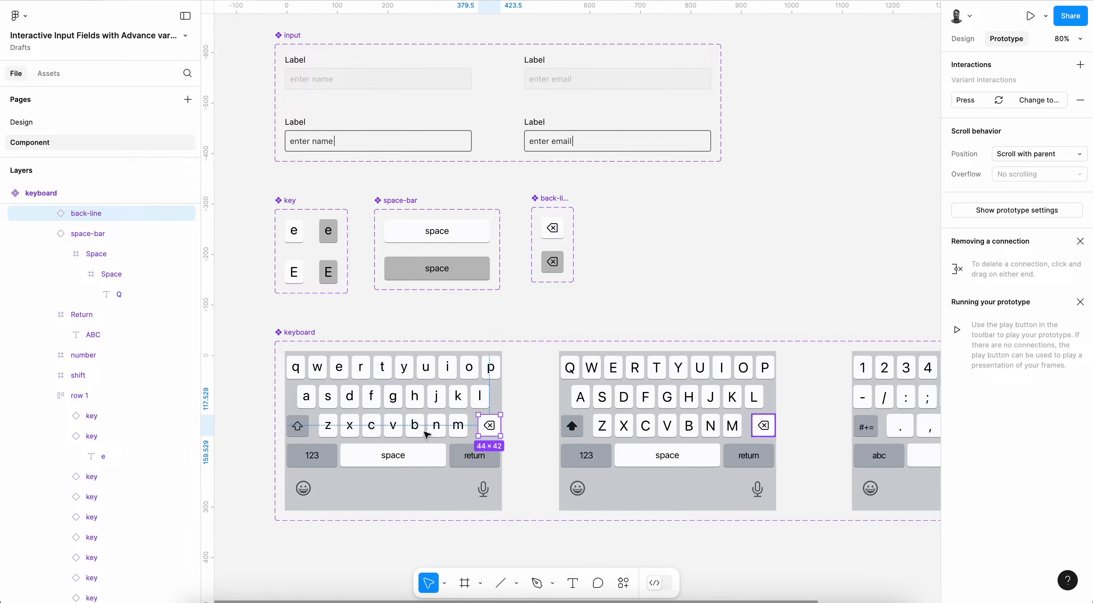
scroll(764, 482, "right", 3)
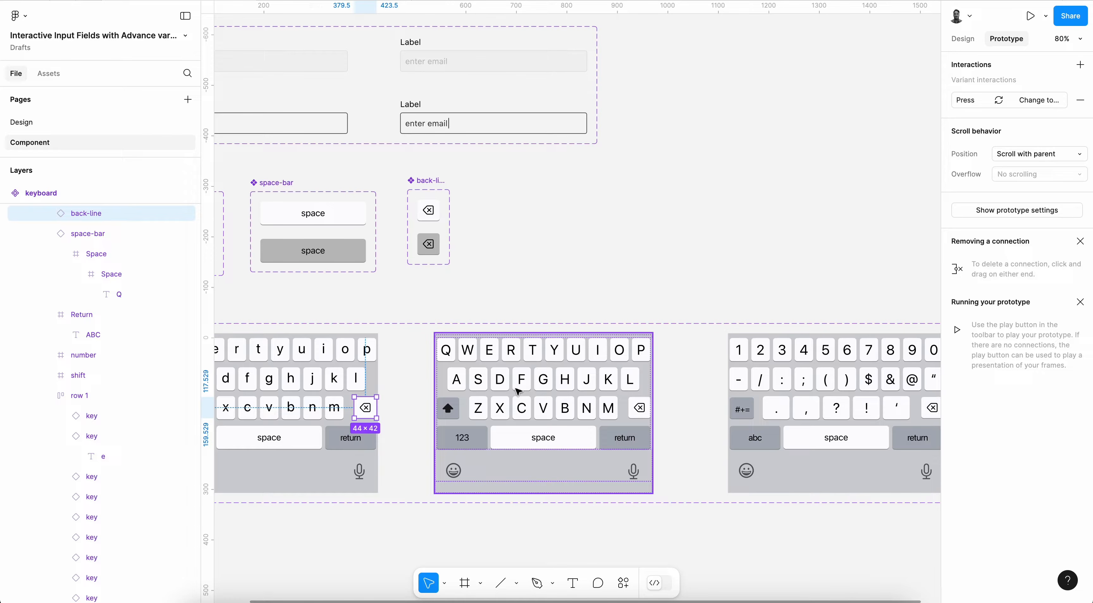
scroll(518, 391, "left", 10)
scroll(518, 391, "down", 2)
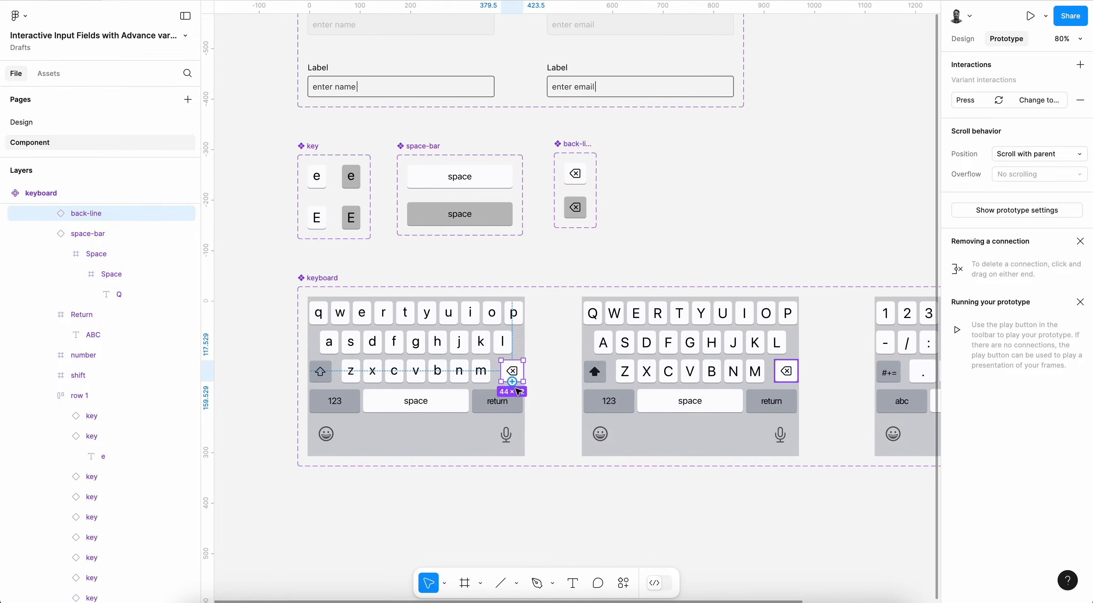
scroll(518, 391, "left", 1)
scroll(519, 391, "down", 1)
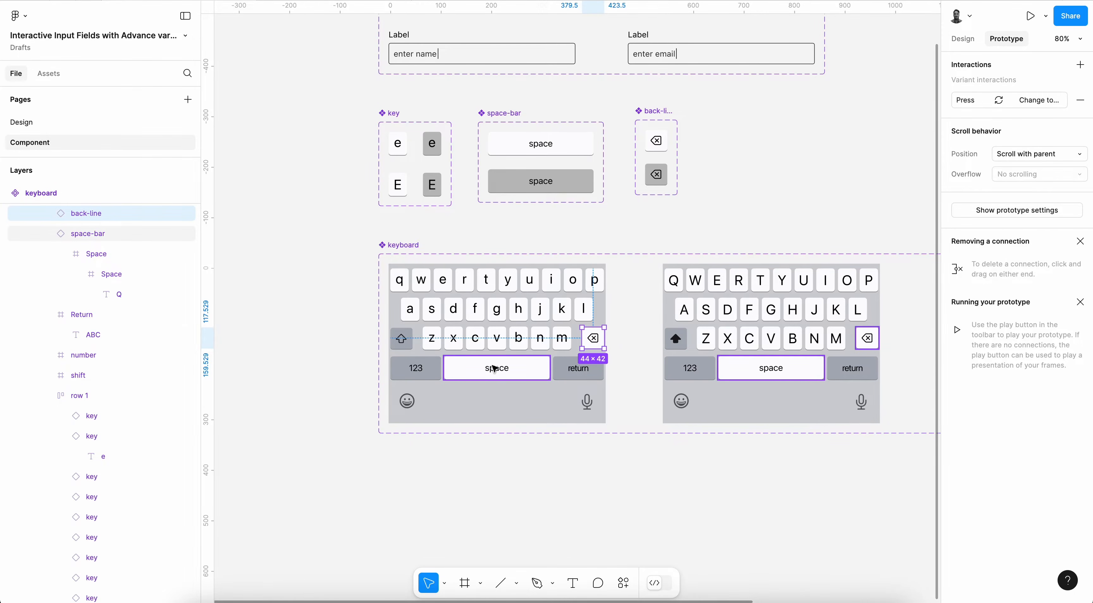
scroll(494, 370, "up", 3)
left_click(632, 203)
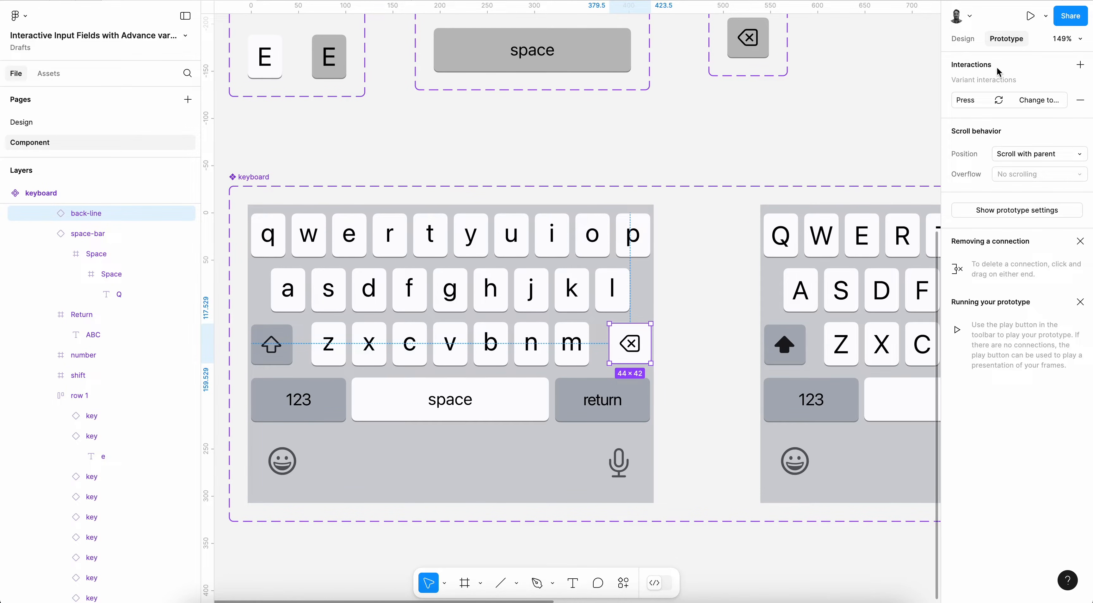
left_click(972, 41)
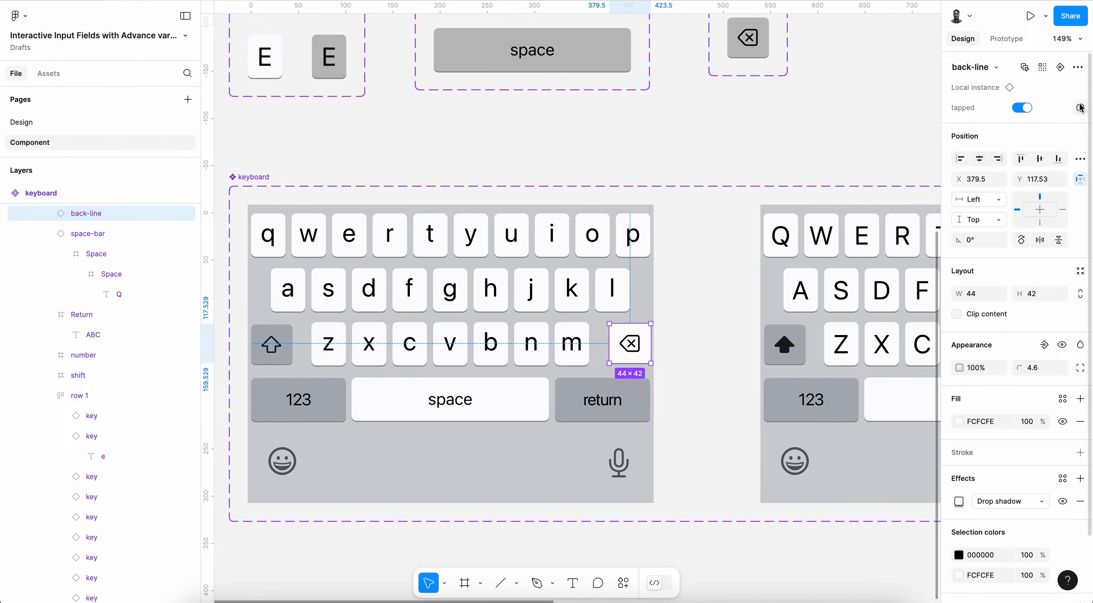
left_click(1081, 107)
left_click(1013, 207)
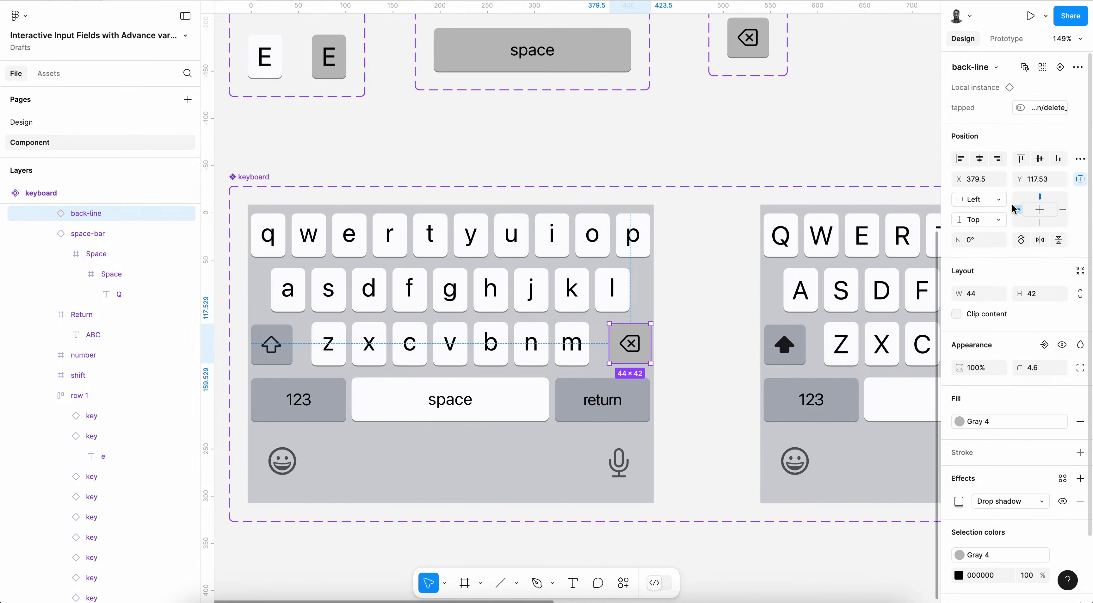
- Set the tapped property of the white variant in the back-line component set to false
scroll(744, 240, "up", 2)
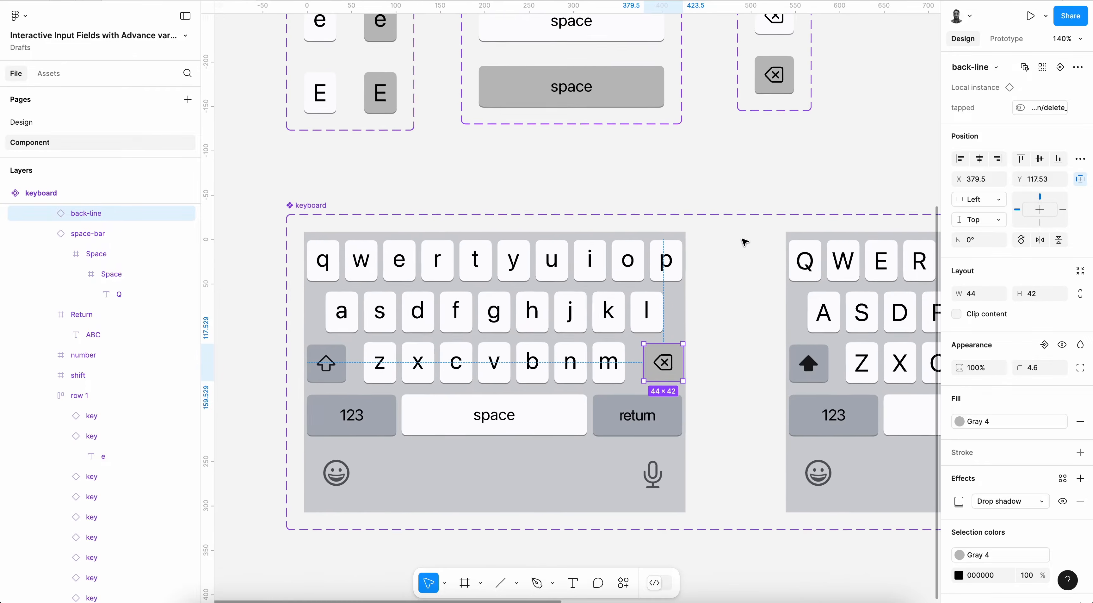
scroll(745, 242, "down", 1, "ctrl")
scroll(745, 242, "up", 1)
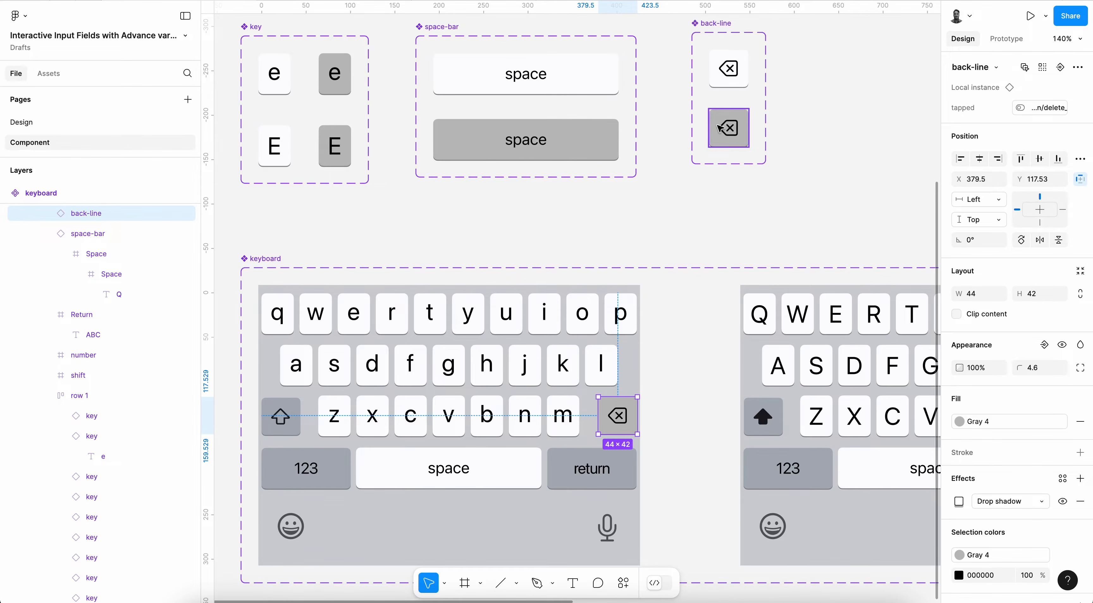
left_click(720, 127)
left_click(728, 68)
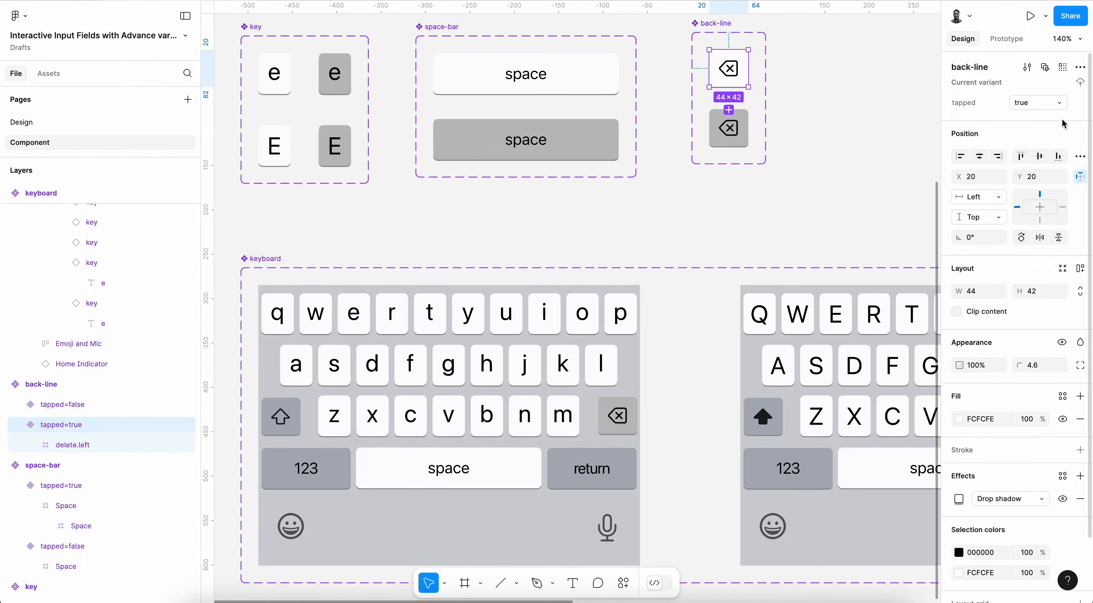
left_click(1036, 102)
type("false")
key("Return")
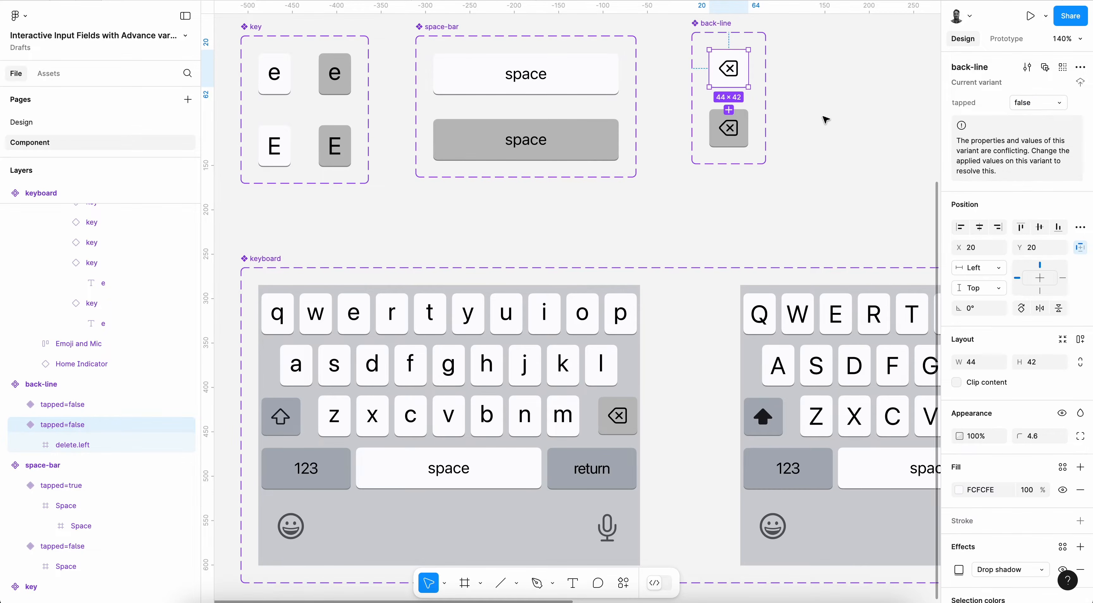
- Set the tapped property of the gray variant in the back-line component set to true
left_click(729, 127)
left_click(1059, 102)
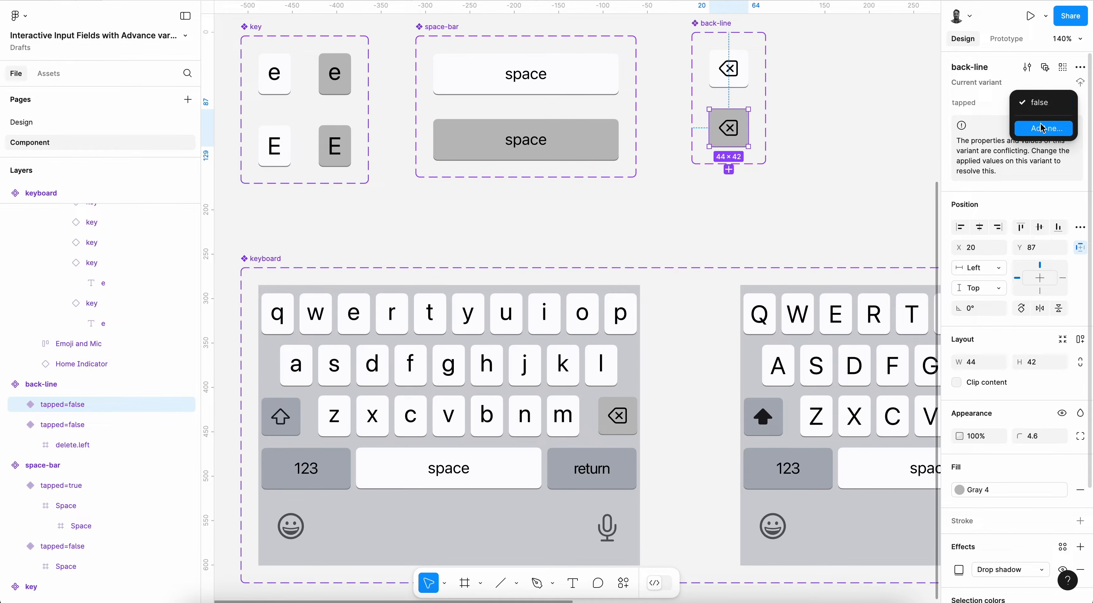
left_click(1047, 128)
type("true")
key("Return")
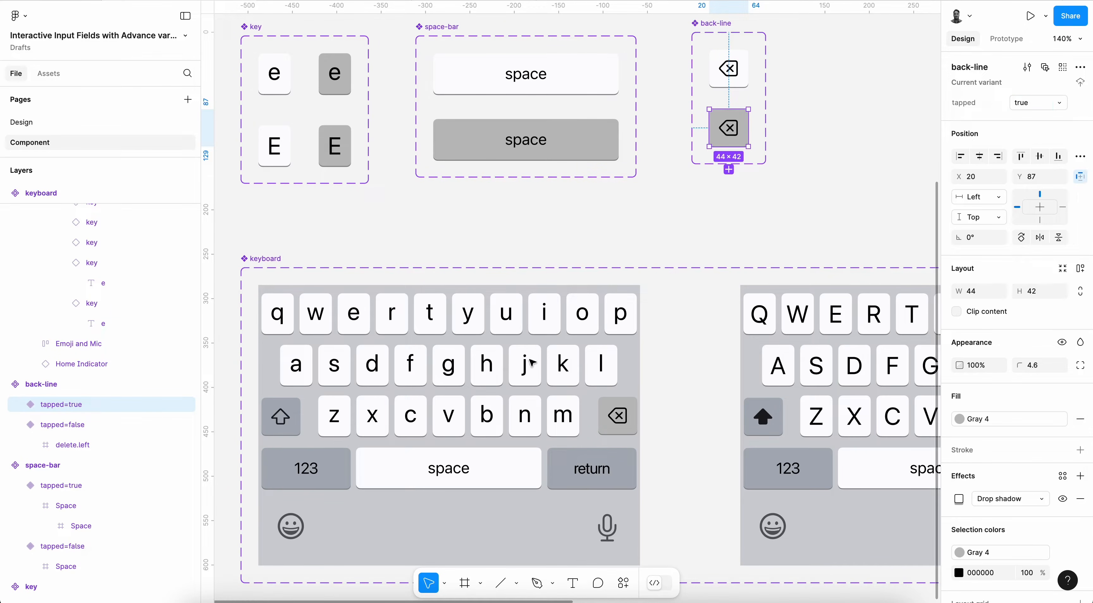
- Detach the broken variable from the smallcase back-line key's tapped property and reapply delete_line from the key-boolean group
left_click(573, 416, "super")
left_click(619, 415)
scroll(619, 416, "left", 1)
scroll(619, 415, "down", 1)
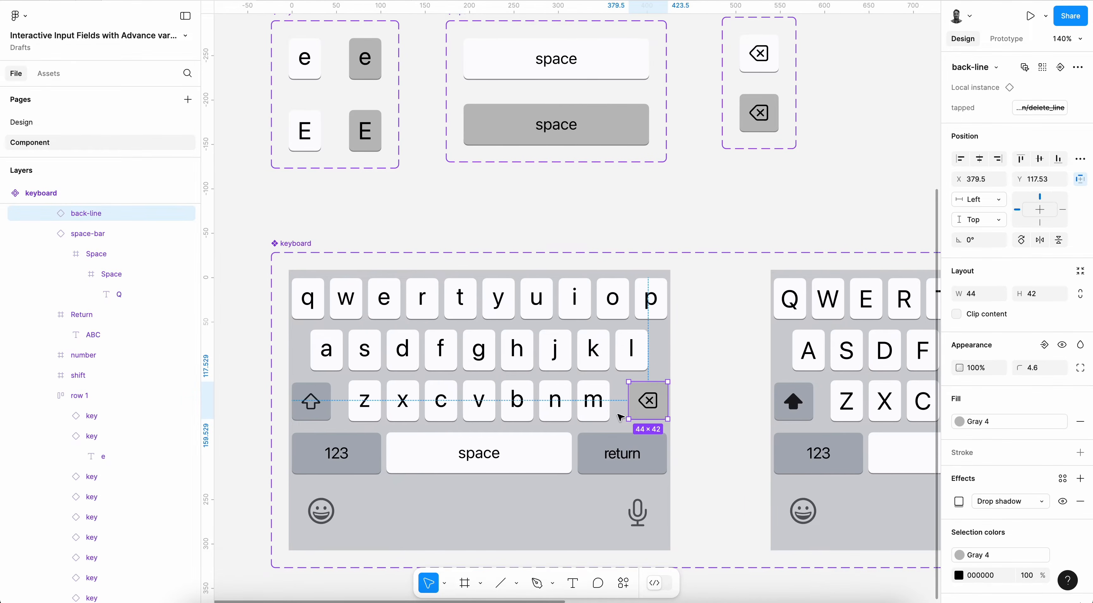
left_click(1081, 108)
left_click(1081, 109)
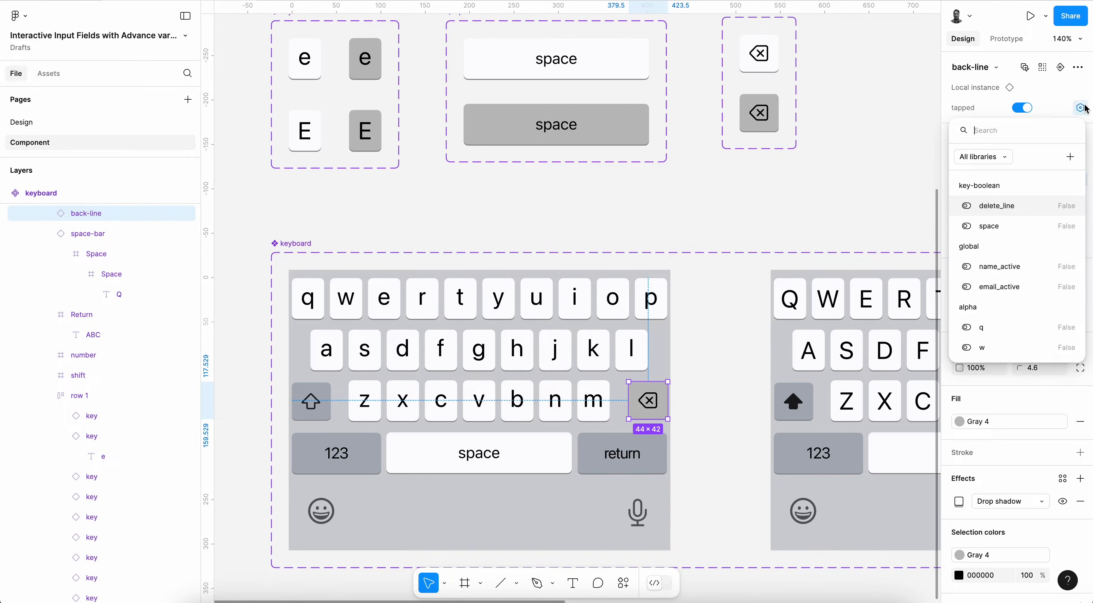
left_click(1006, 206)
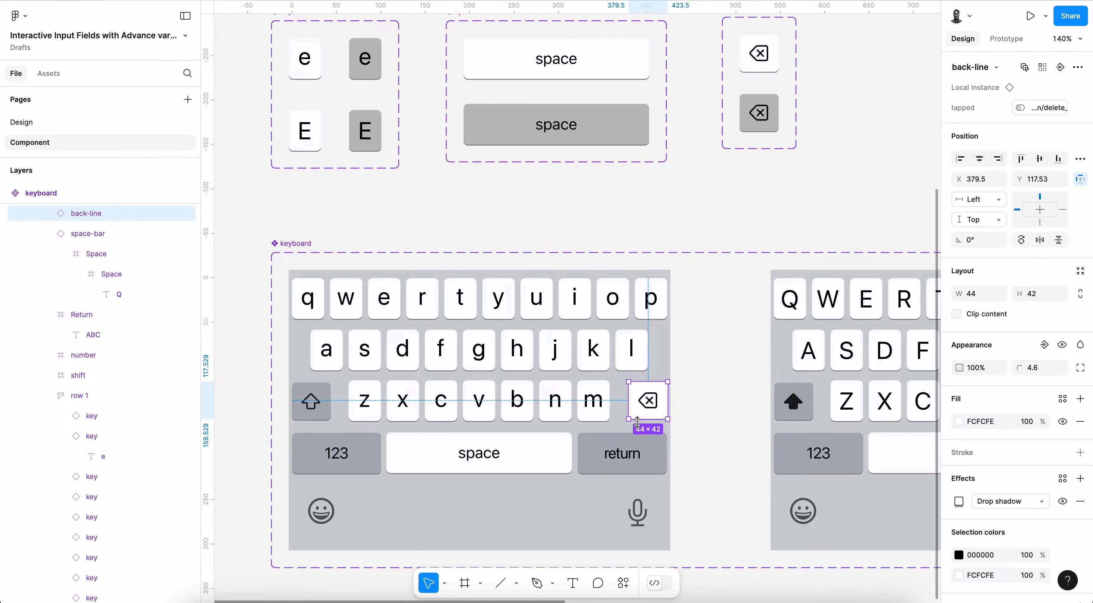
- Add an on-click Check if/else interaction to the smallcase keyboard's back-line key with the condition name_active == true
left_click(1006, 39)
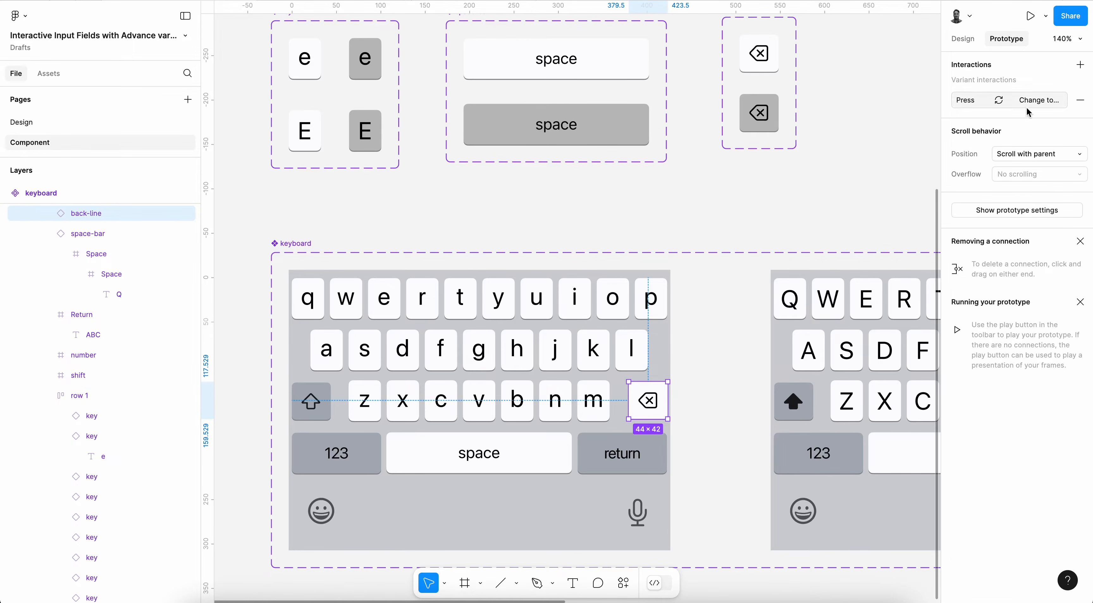
left_click(1081, 64)
left_click(876, 147)
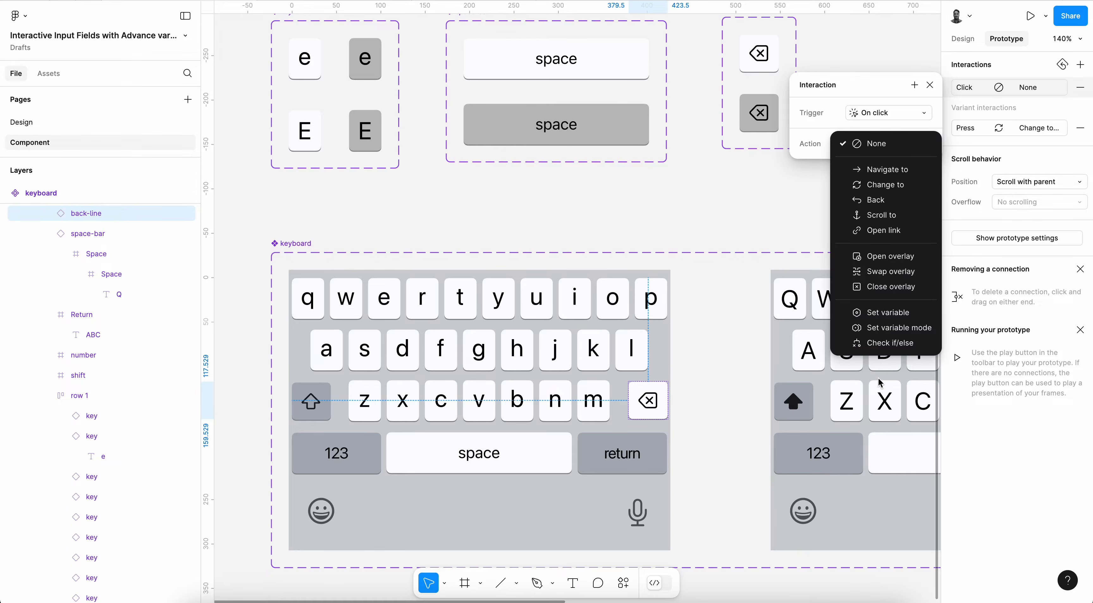
left_click(891, 344)
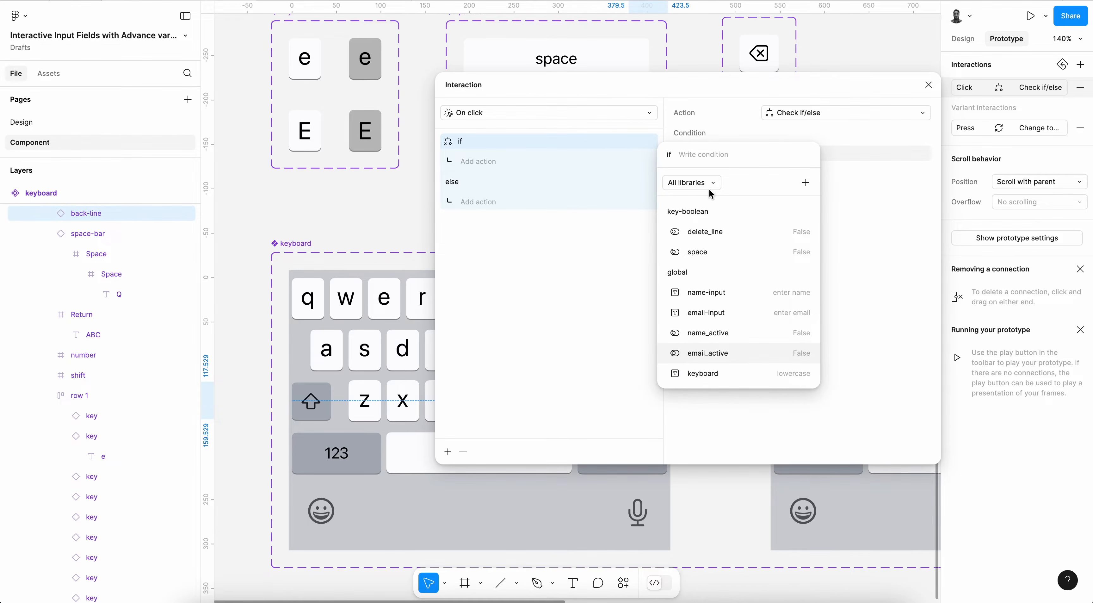
left_click(715, 335)
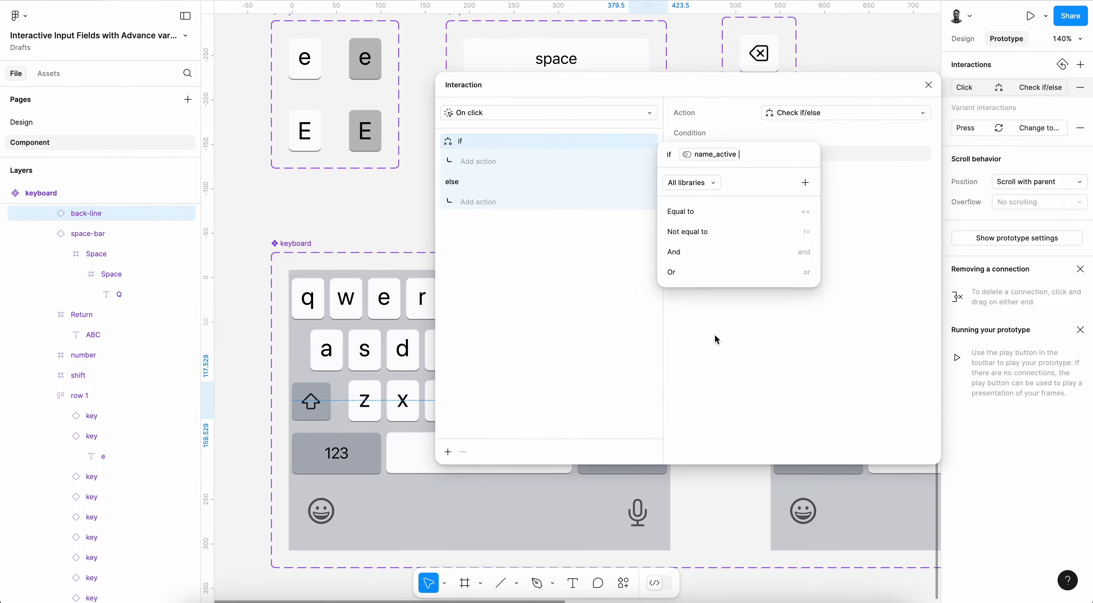
left_click(717, 212)
left_click(718, 212)
left_click(585, 287)
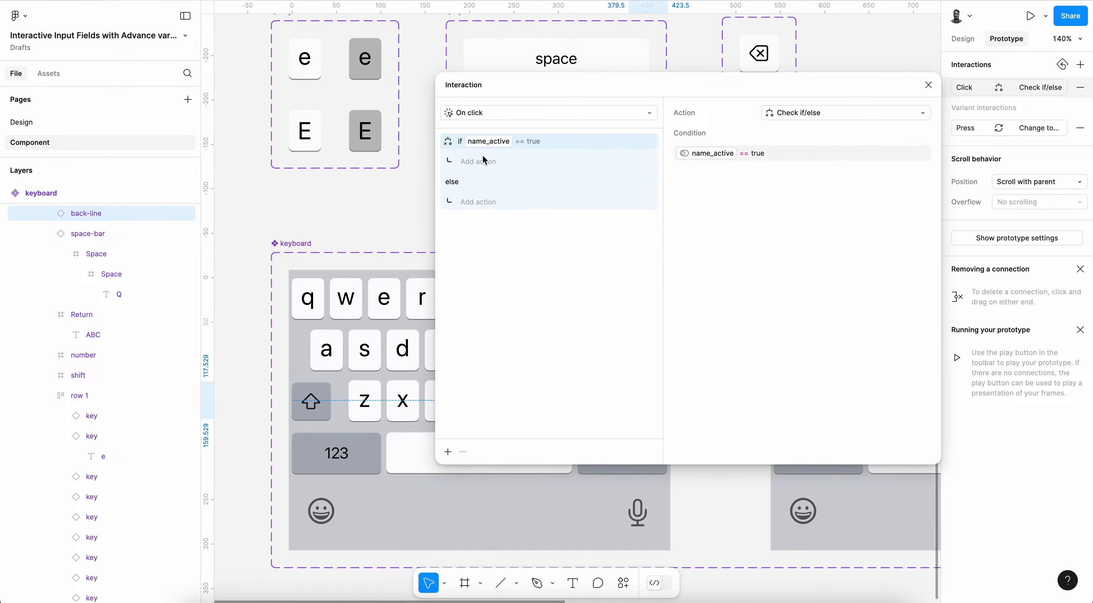
- In the name_active condition's if branch, add a Set variable action setting name-input to name-input + ""
left_click(479, 161)
left_click(501, 326)
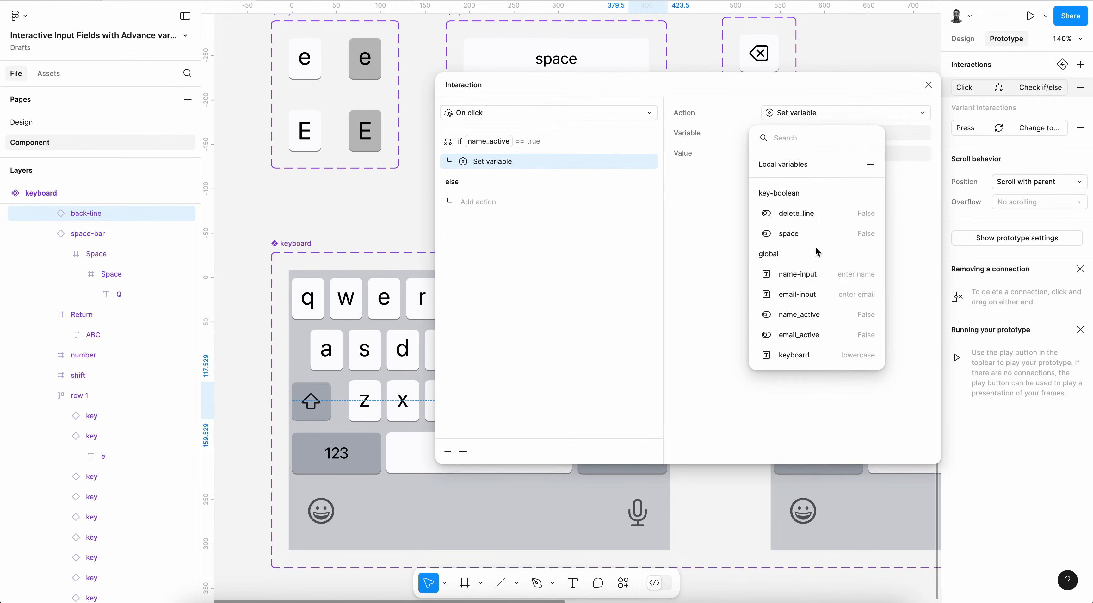
left_click(805, 276)
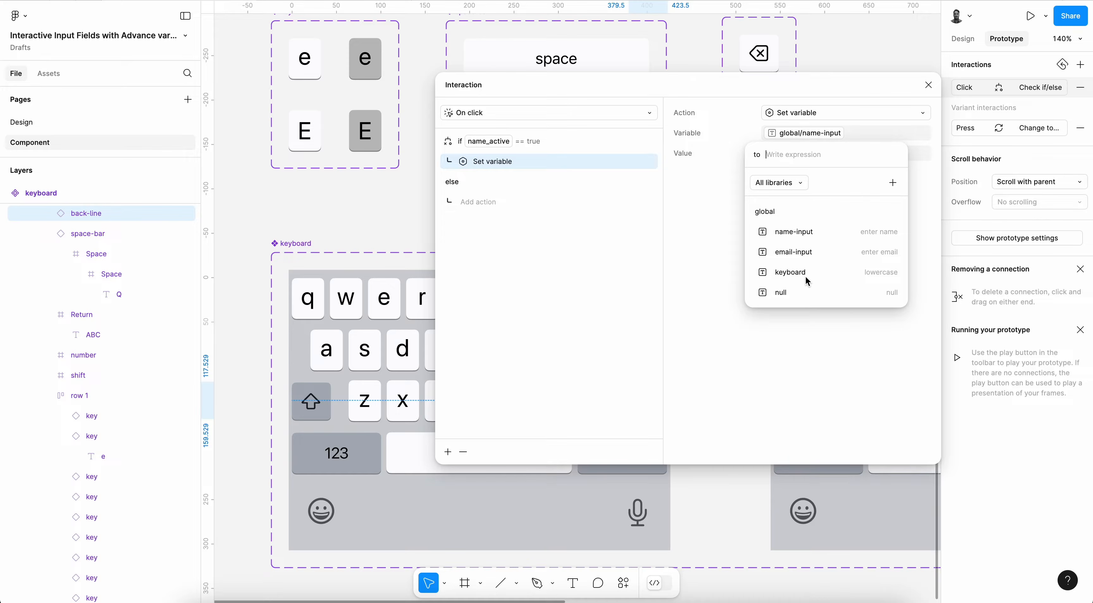
left_click(799, 234)
left_click(780, 211)
type("\"\"")
key("Return")
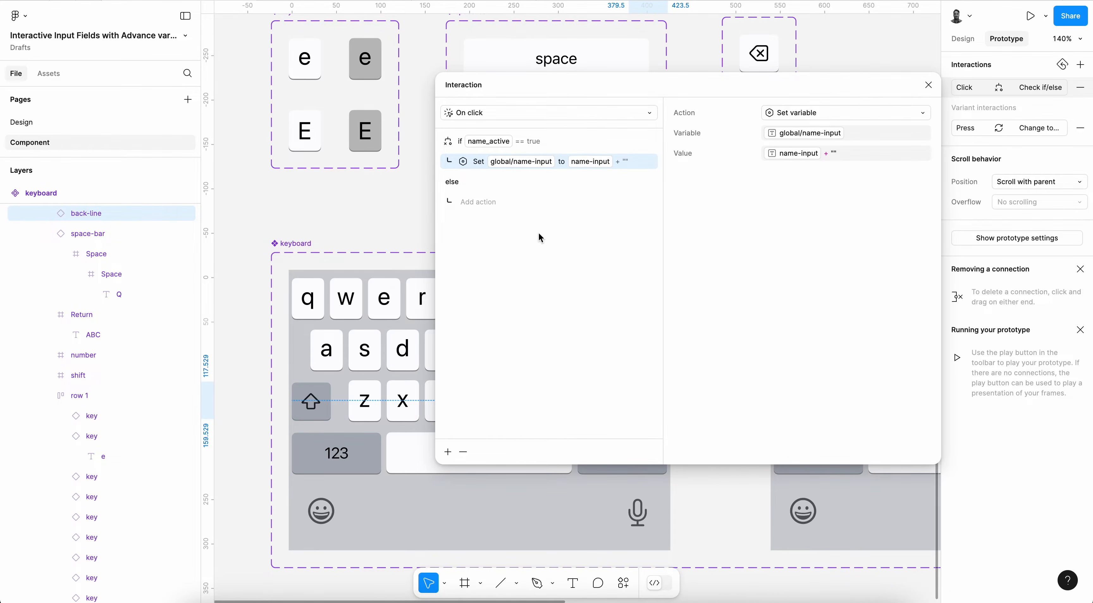
- In the name_active condition's else branch, add a Set variable action setting name_active to false
left_click(470, 201)
left_click(500, 372)
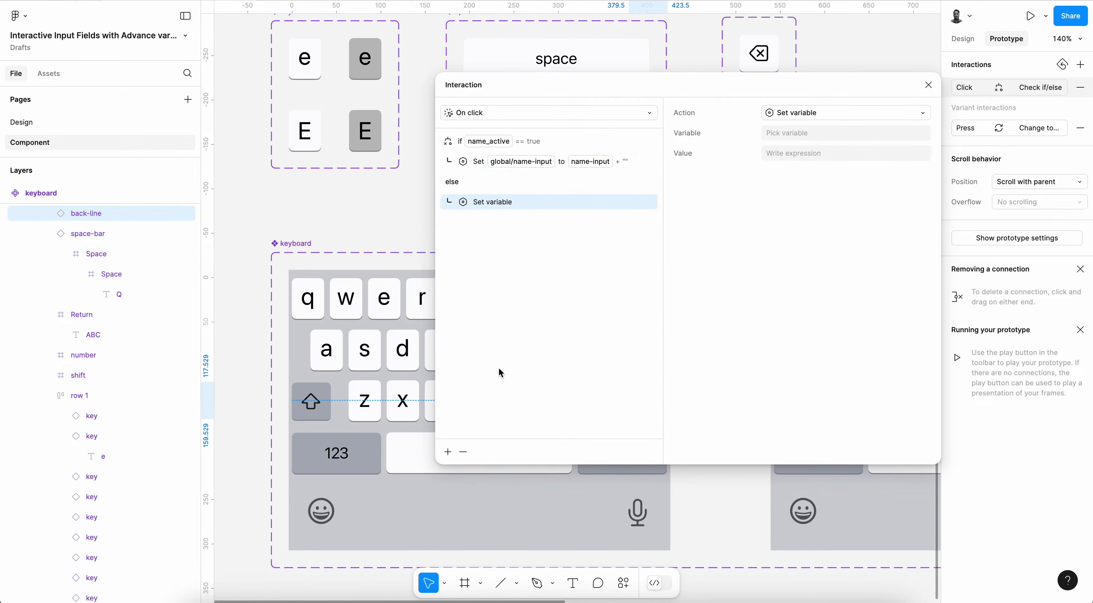
left_click(810, 132)
left_click(804, 322)
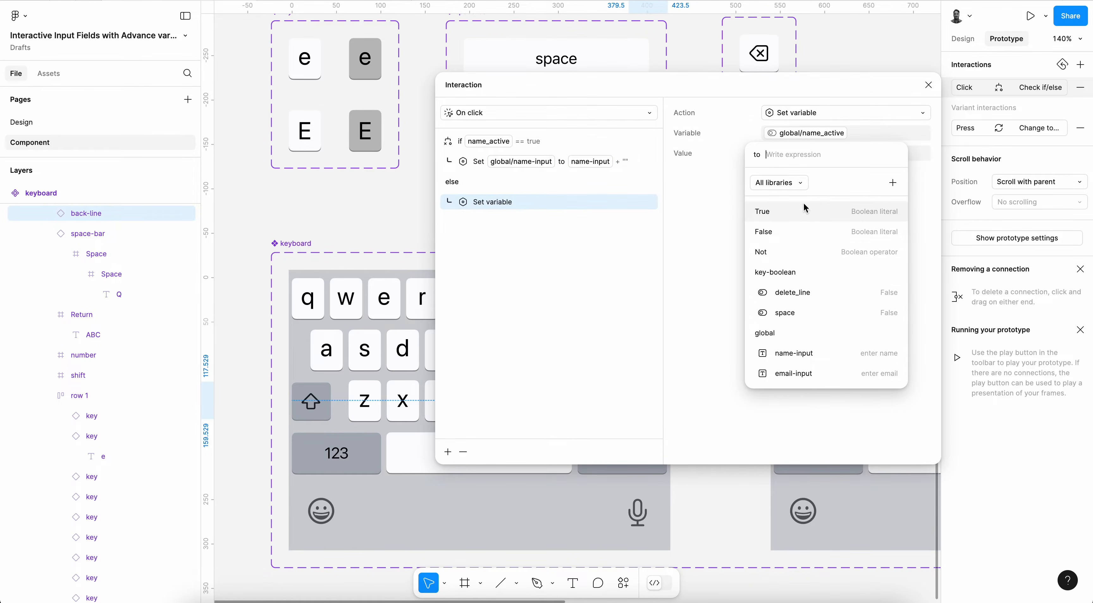
left_click(769, 232)
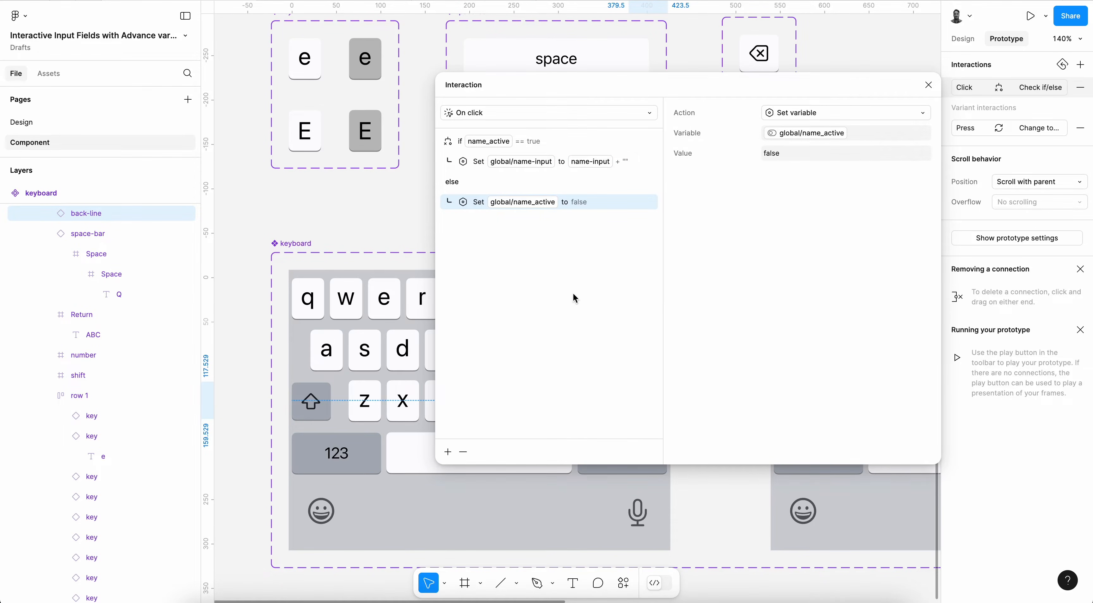
- Add a second Check if/else action to the back-line key's interaction with the condition email_active == true
left_click(542, 143)
left_click(448, 452)
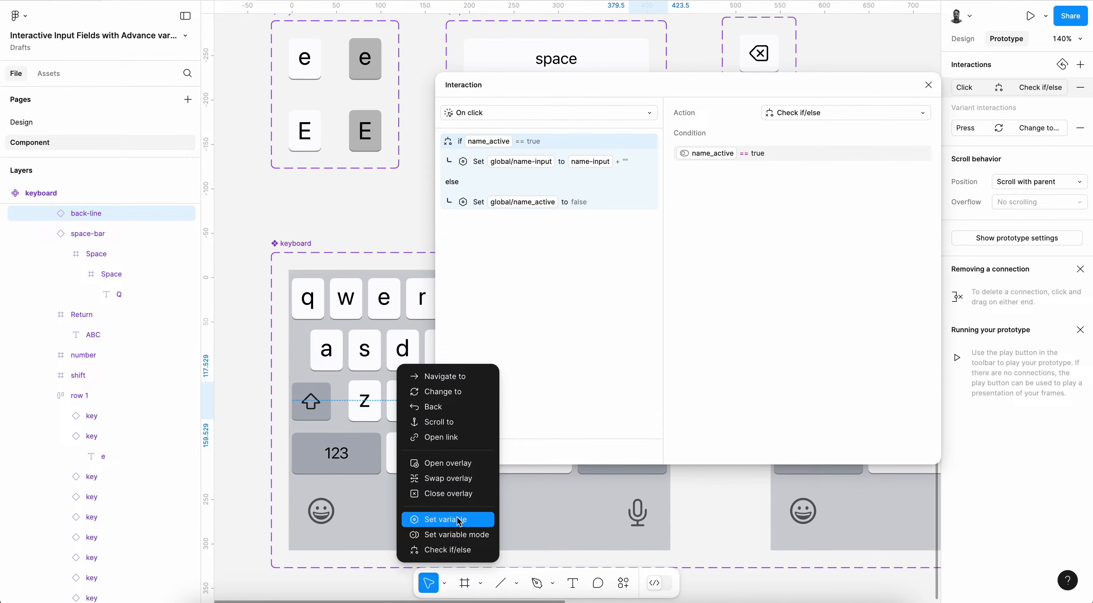
left_click(462, 551)
left_click(737, 152)
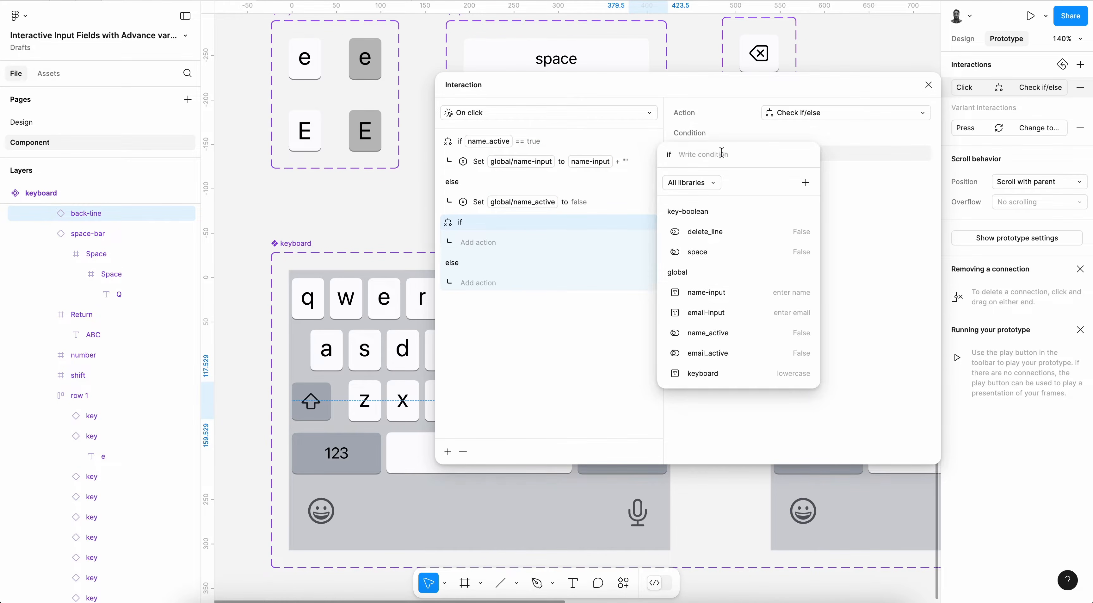
left_click(718, 348)
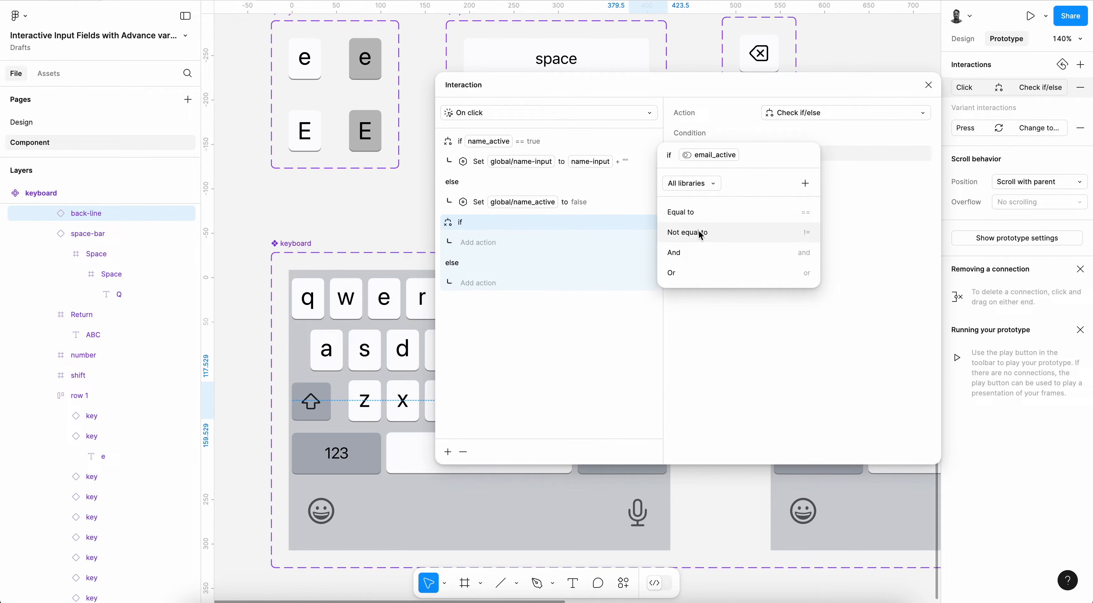
left_click(713, 211)
left_click(712, 208)
left_click(559, 314)
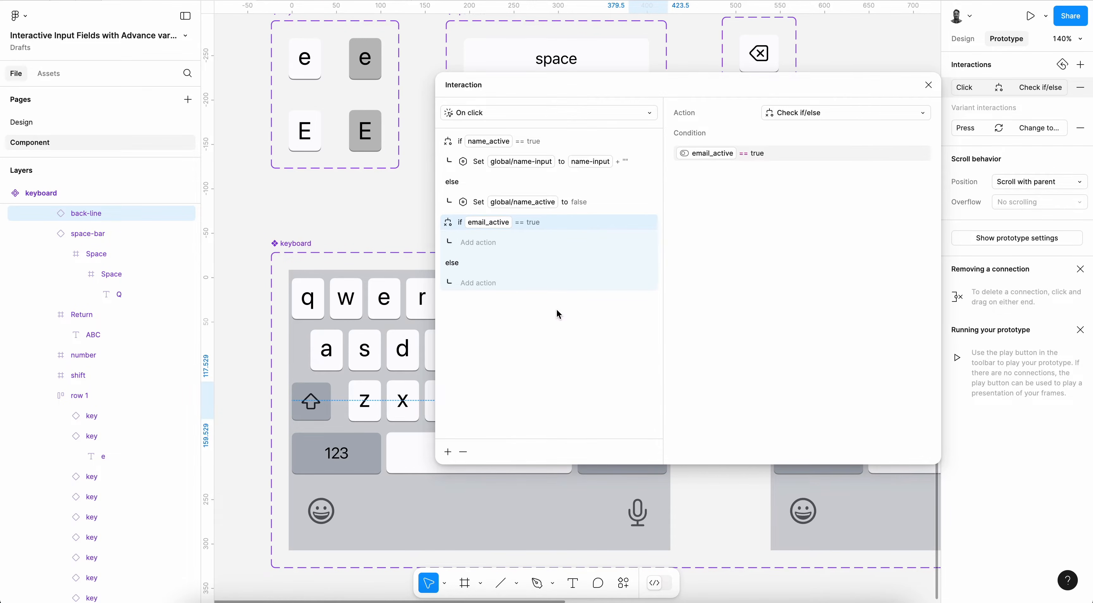
- In the email_active condition's if branch, add a Set variable action setting email-input to email-input + ""
left_click(478, 243)
left_click(485, 401)
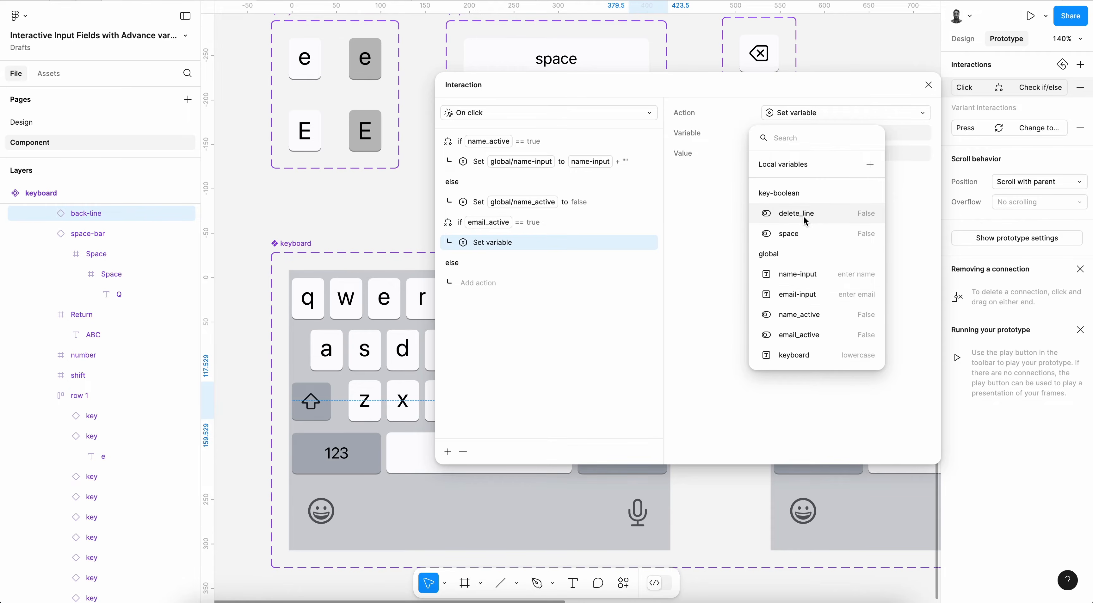
left_click(799, 294)
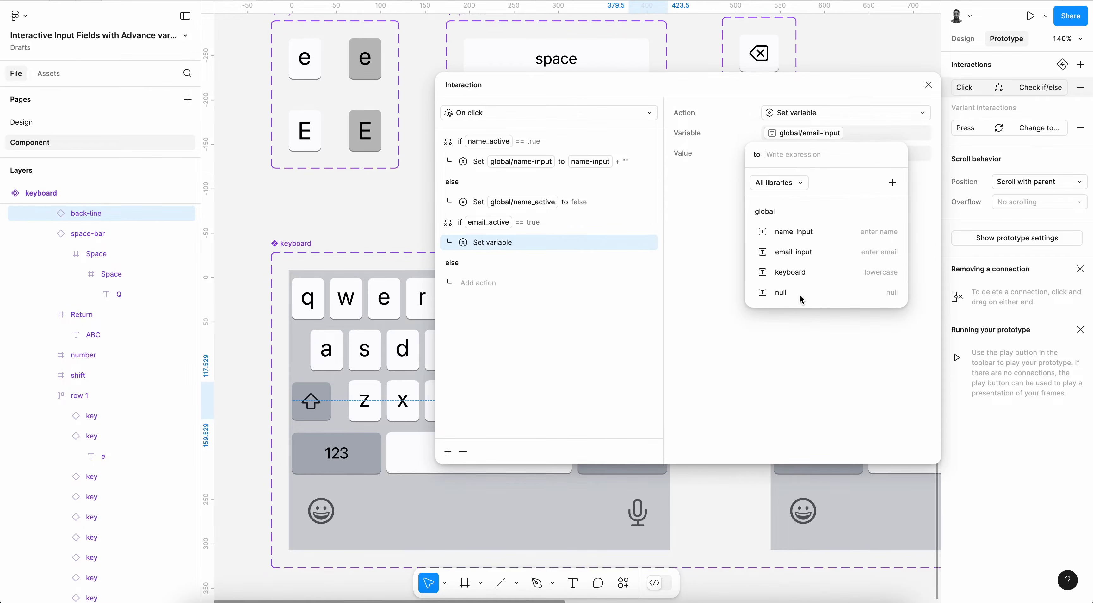
left_click(793, 255)
type("+ \"\"")
key("Return")
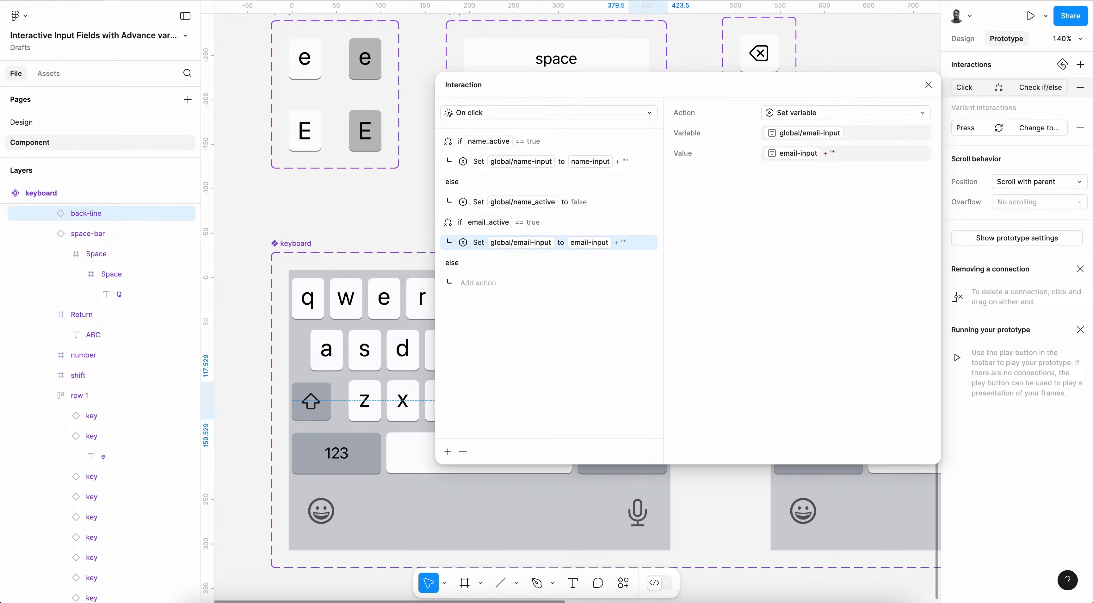
- In the email_active condition's else branch, add a Set variable action setting email_active to false
left_click(474, 290)
left_click(479, 446)
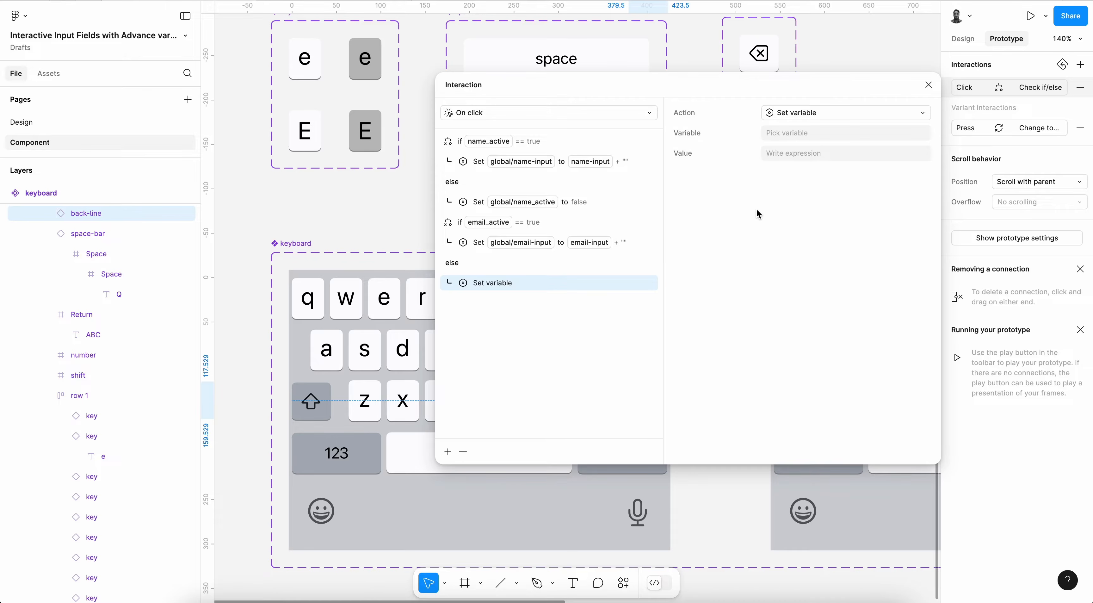
left_click(809, 133)
left_click(813, 335)
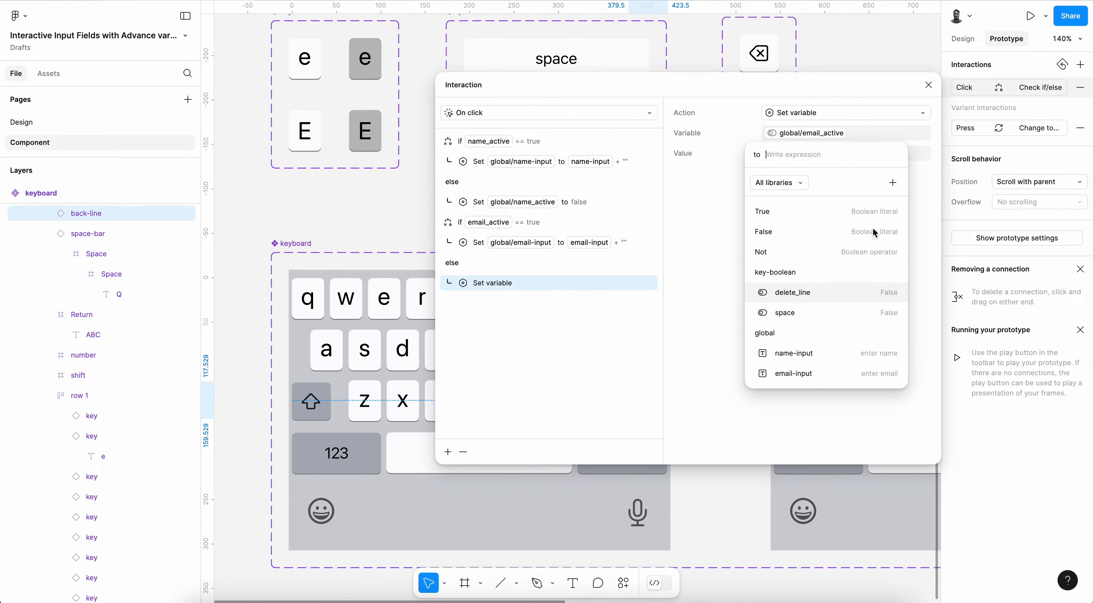
left_click(785, 232)
left_click(696, 268)
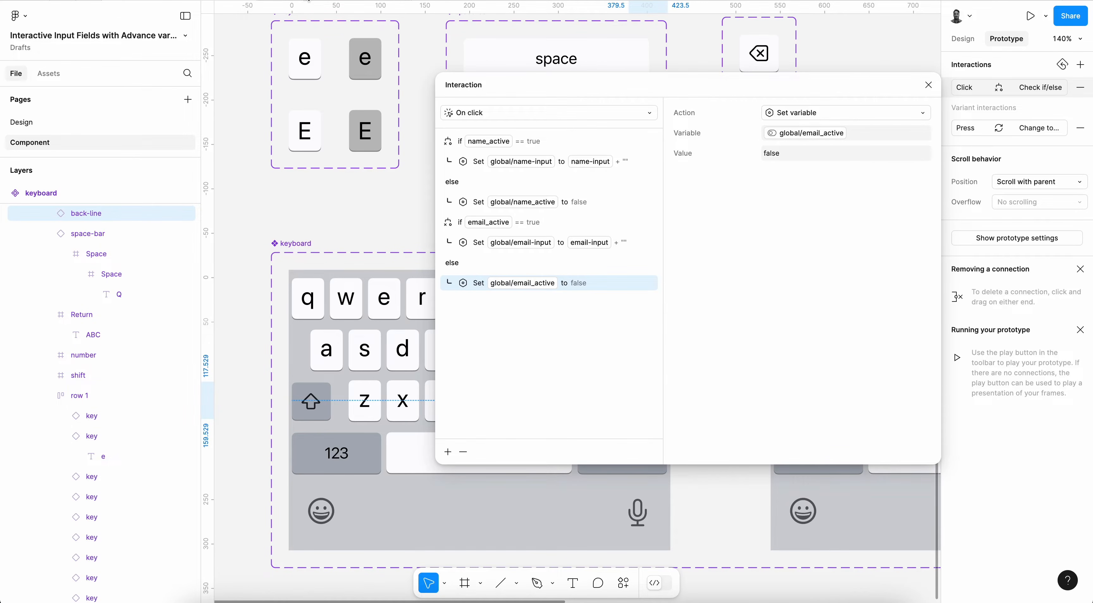
- Switch to the prototype preview, enter "werty" in the name field and test the on-screen delete key
left_click(310, 0)
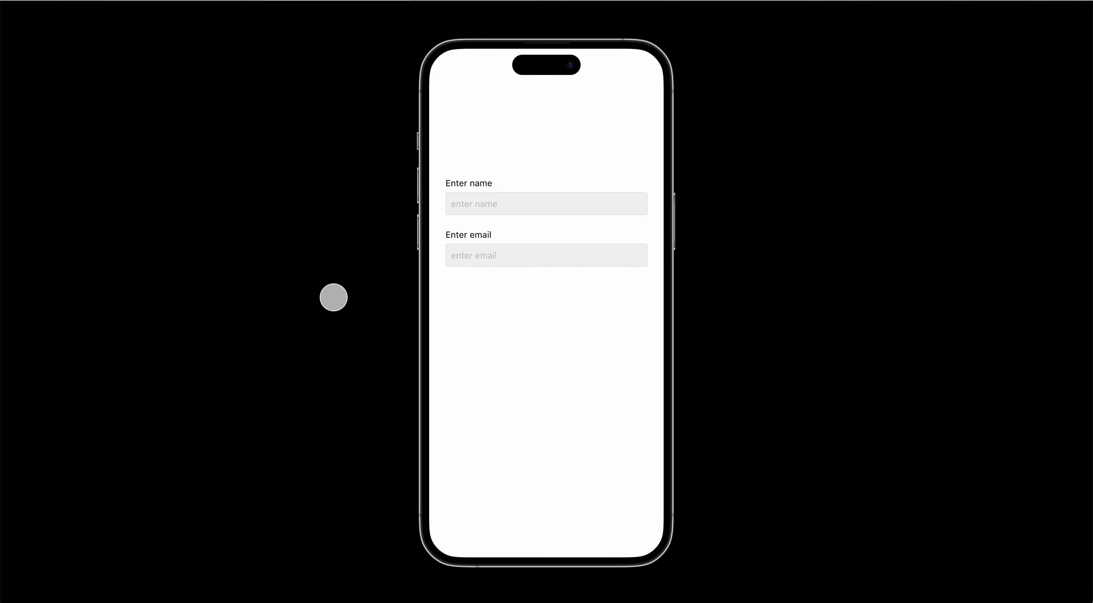
left_click(474, 204)
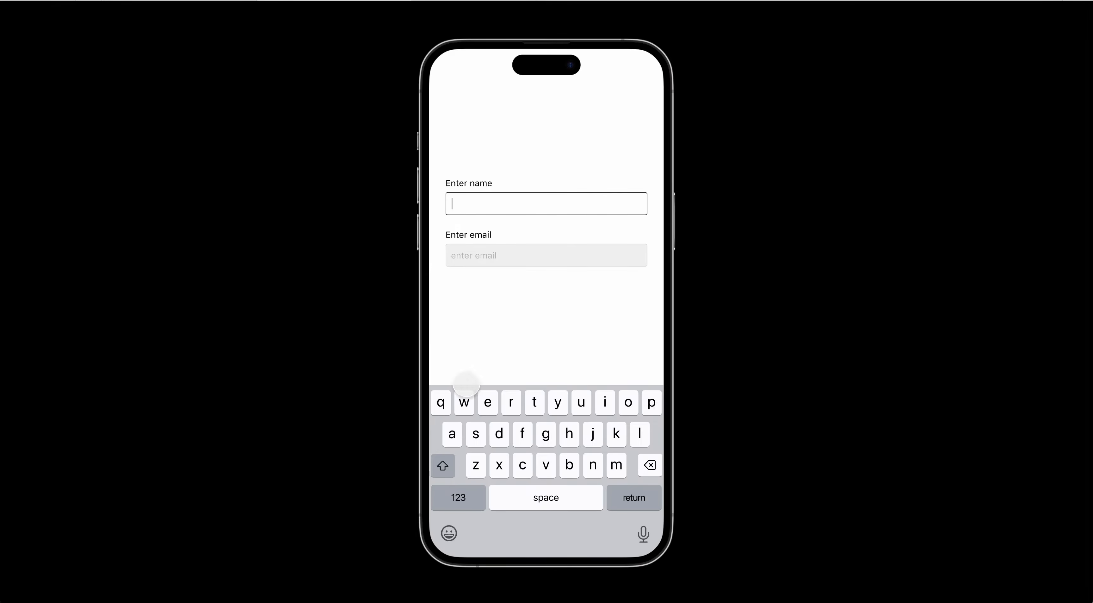
type("wer")
left_click(531, 401)
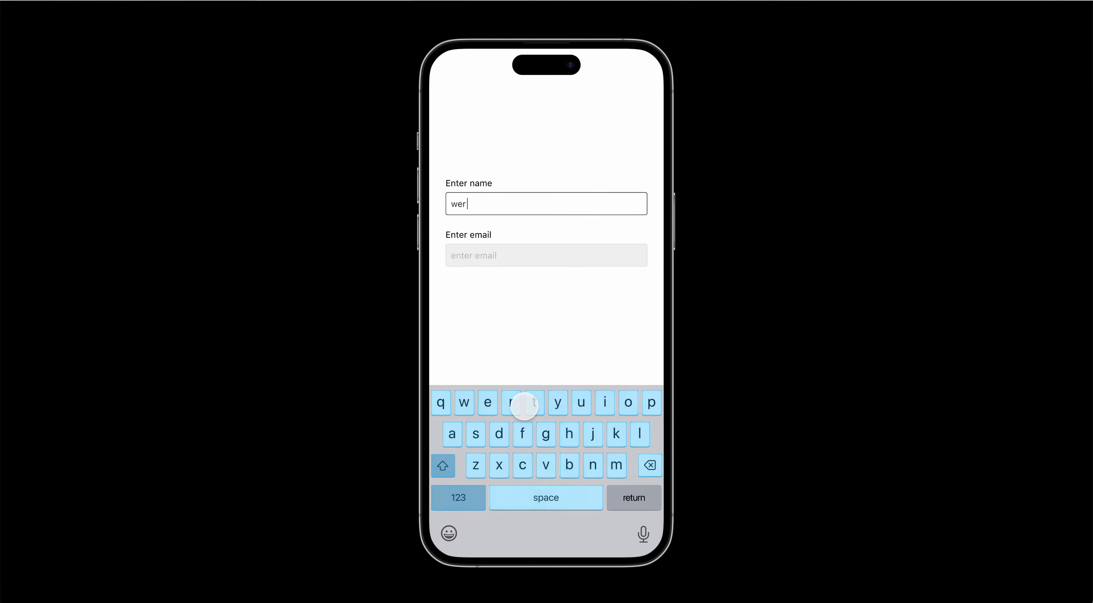
type("ty")
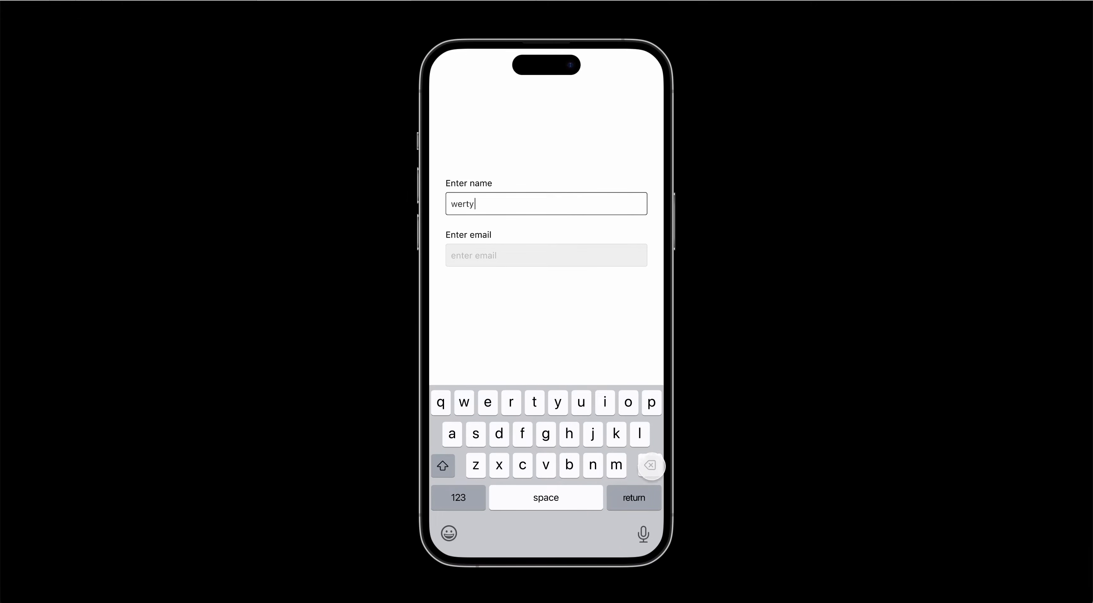
left_click(552, 327)
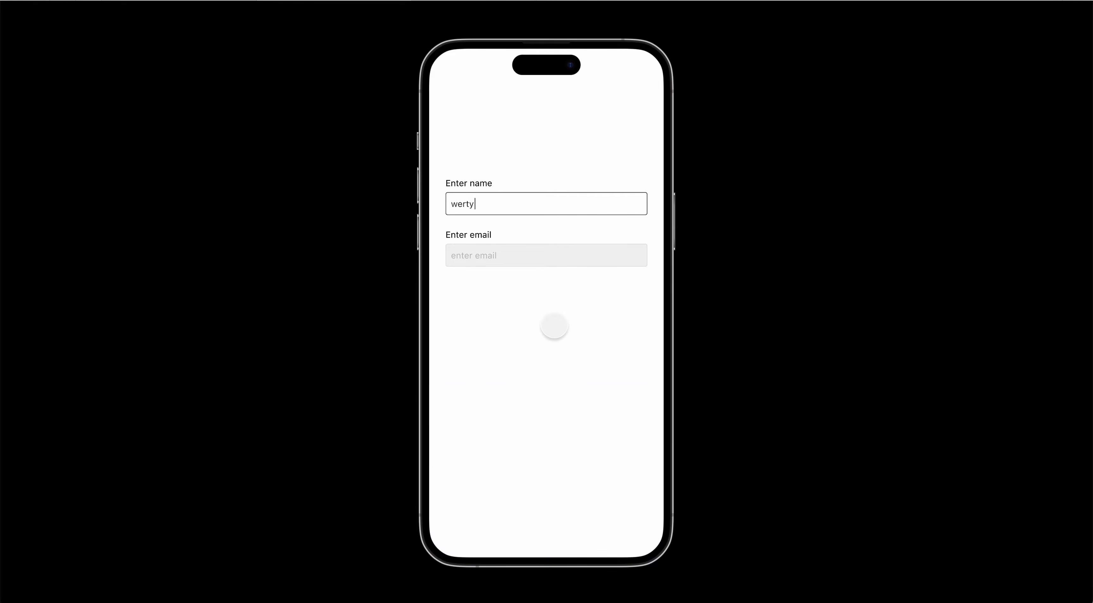
- Restart the prototype, enter "ert" in the name field with the on-screen keyboard, and return to the editor
key("r")
left_click(509, 208)
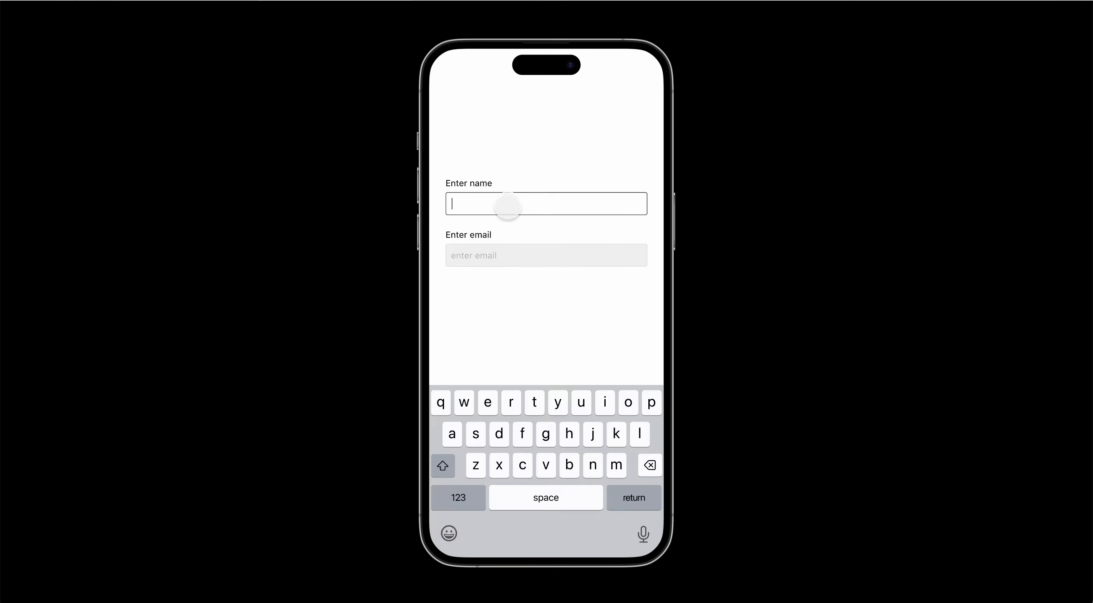
type("ert")
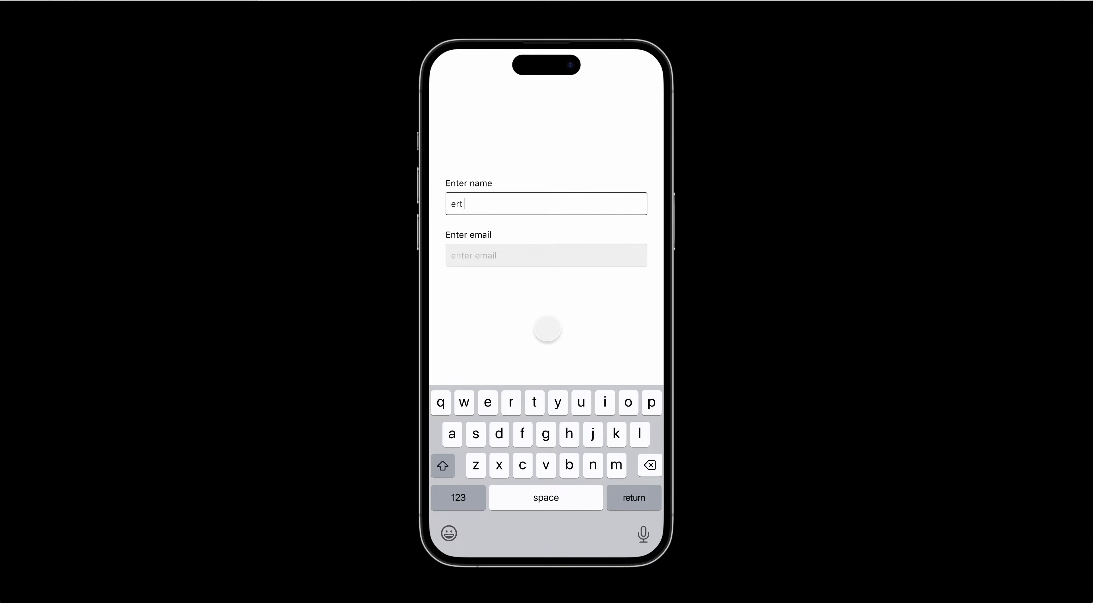
left_click(166, 14)
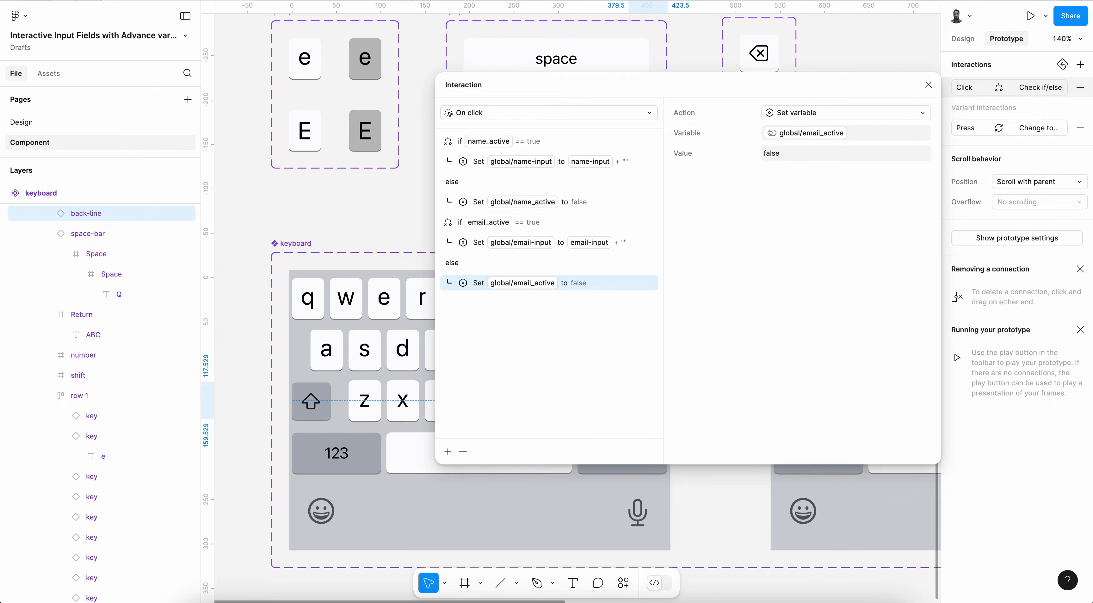
- Delete the Set variable actions for name_active and email_active from both else branches of the back-line key's interaction
left_click(505, 201, "shift")
key("Delete")
left_click(634, 242)
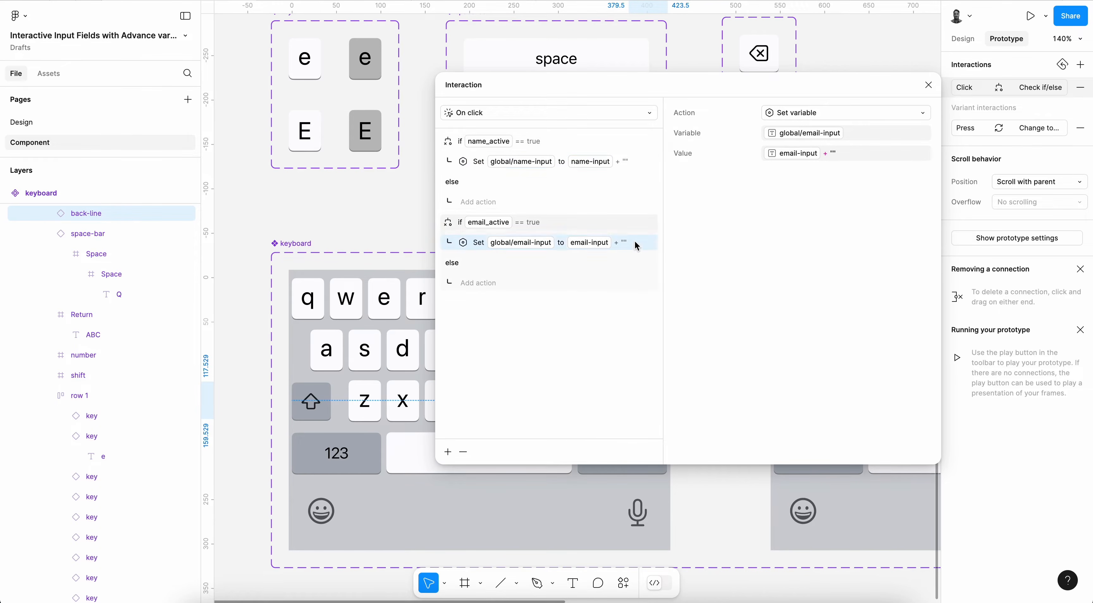
- Change the name_active branch's expression so that name-input is set to an empty string ""
left_click(633, 160)
left_click(835, 153)
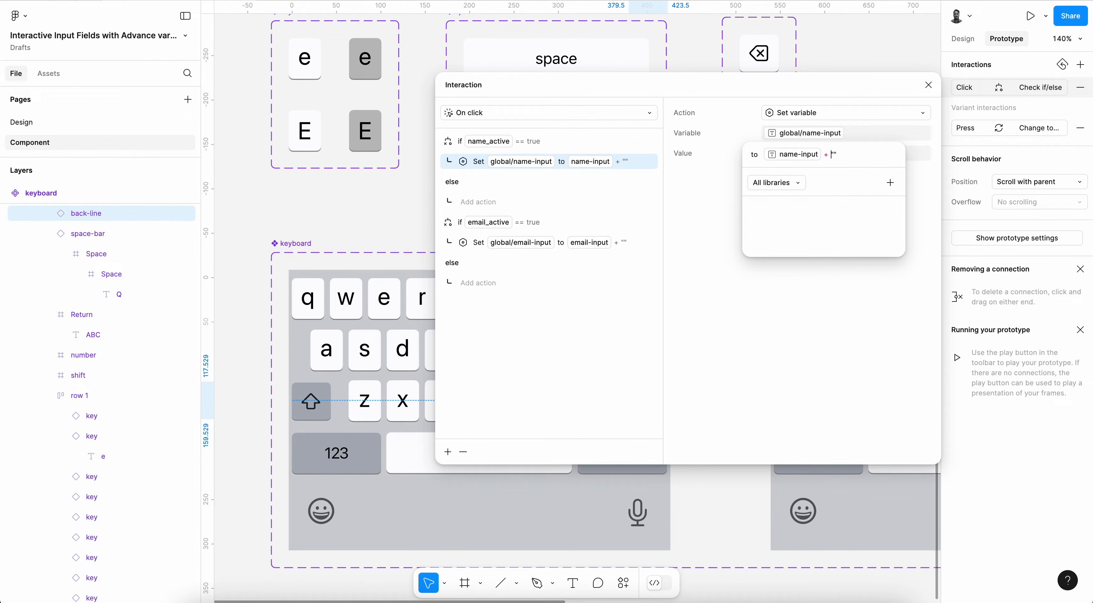
key("BackSpace")
key("BackSpace")
key("Return")
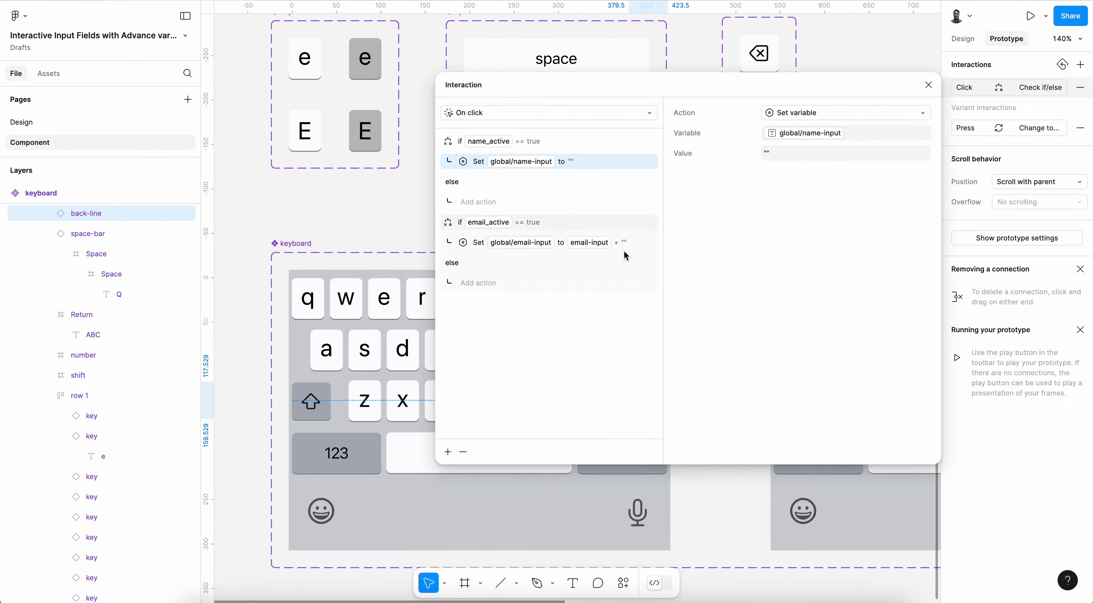
- Change the email_active branch's expression so that email-input is set to an empty string ""
left_click(631, 244)
left_click(834, 154)
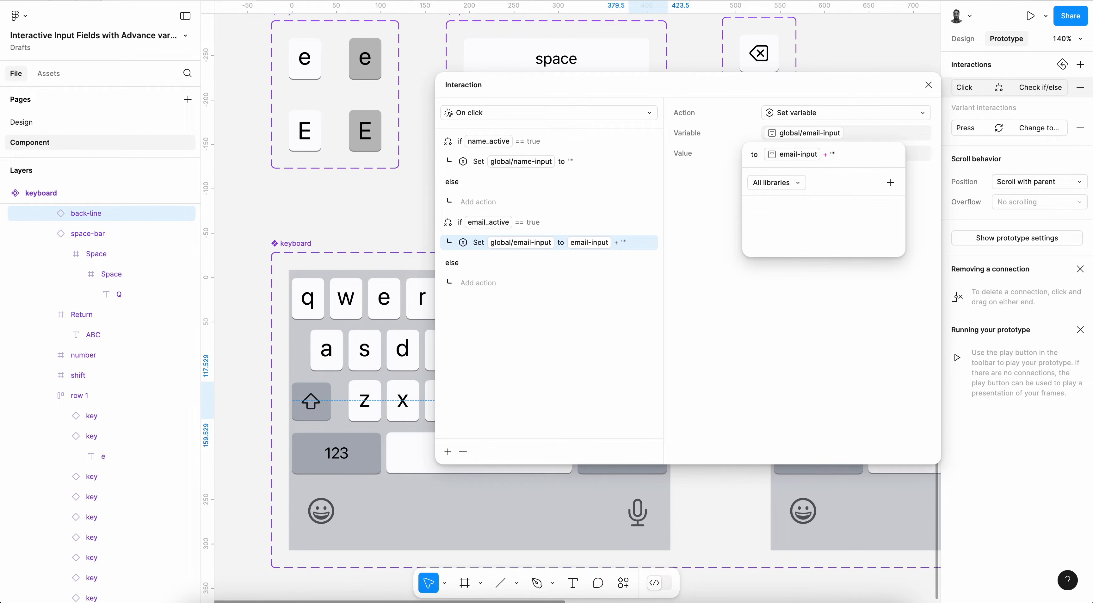
key("BackSpace")
key("BackSpace")
key("Return")
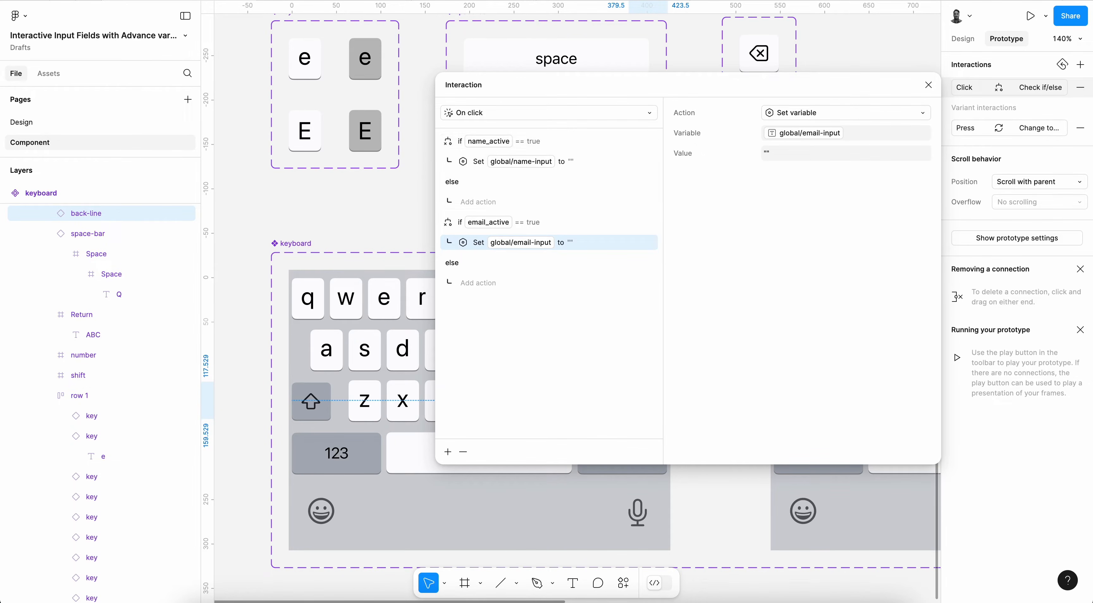
- Switch to the prototype preview and enter "wert" in the name field with the on-screen keyboard
left_click(180, 1)
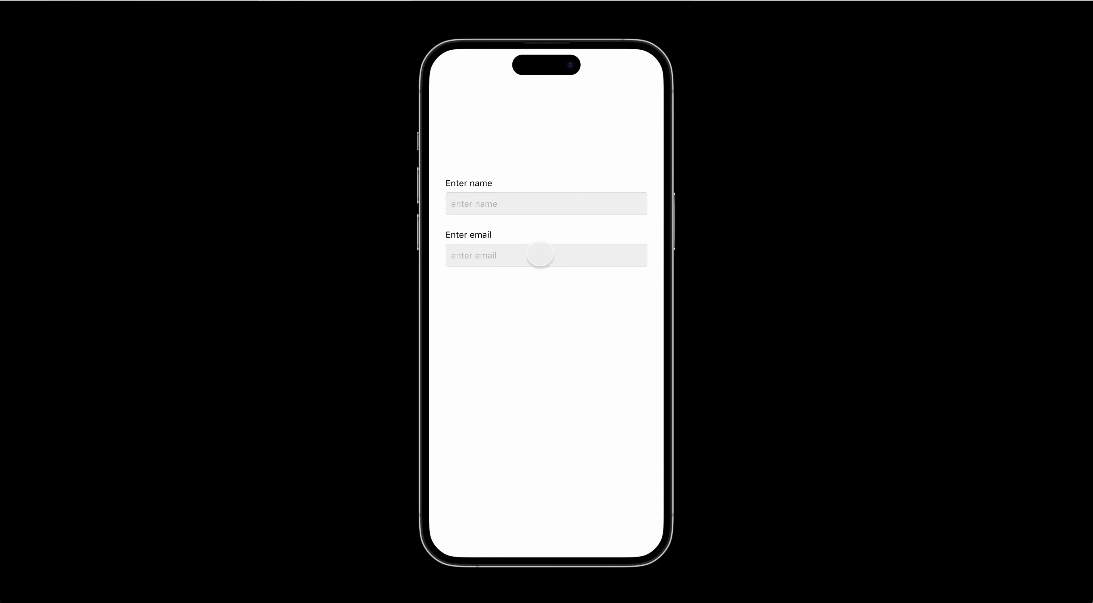
left_click(501, 209)
left_click(464, 402)
left_click(488, 402)
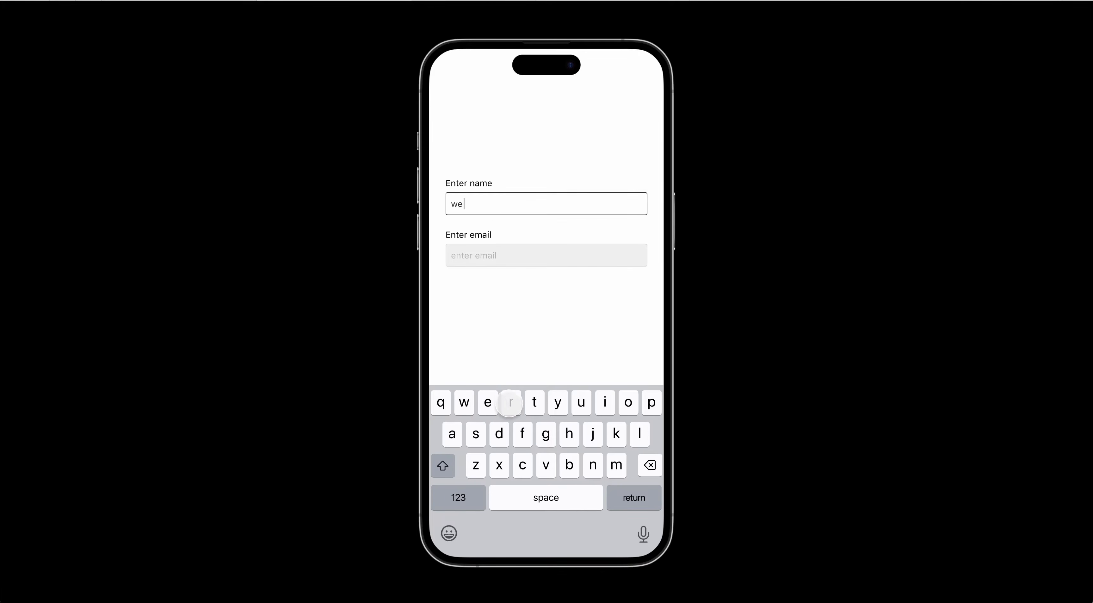
left_click(511, 402)
left_click(532, 401)
- Test clearing the name field with the on-screen delete key and dismiss the keyboard
left_click(649, 465)
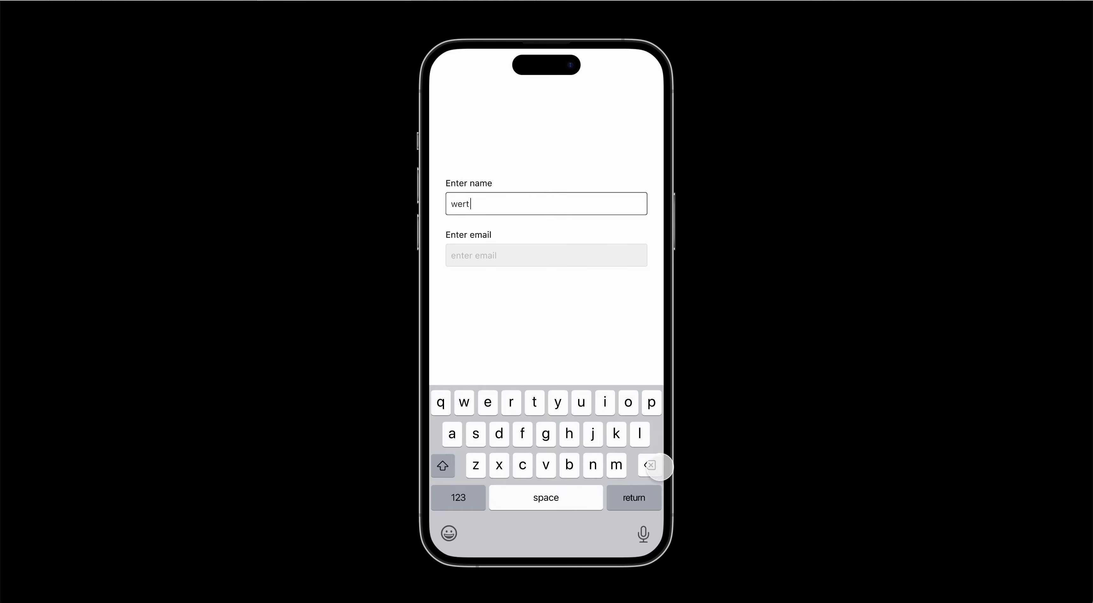
left_click(650, 465)
left_click(649, 465)
left_click(649, 465)
left_click(531, 320)
- Enter "er tr" in the email field with the on-screen keyboard, clear it with the delete key and dismiss the keyboard
left_click(488, 255)
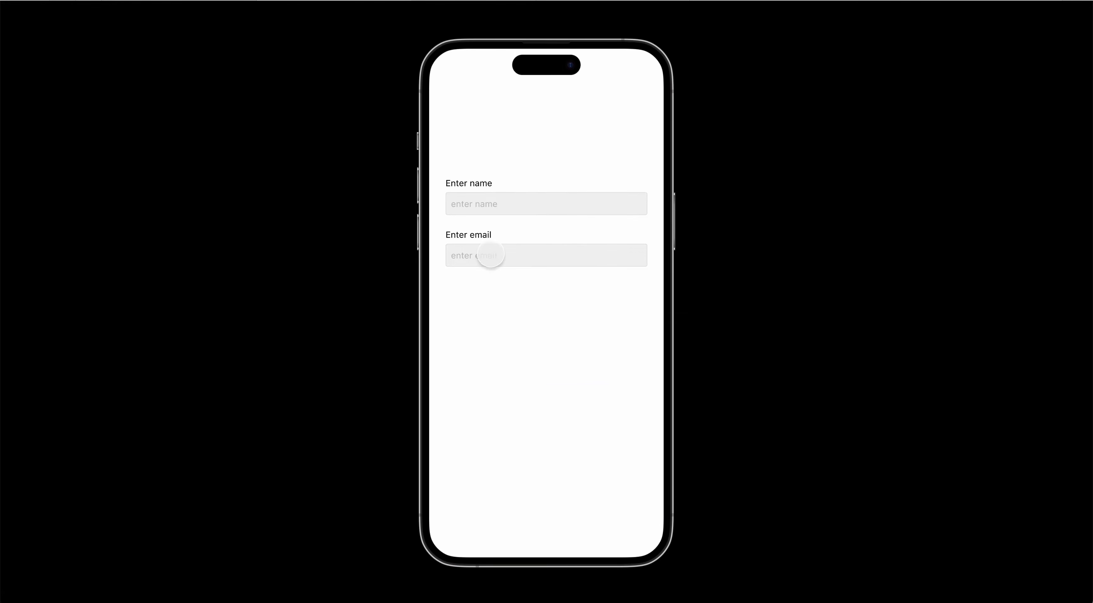
type("er")
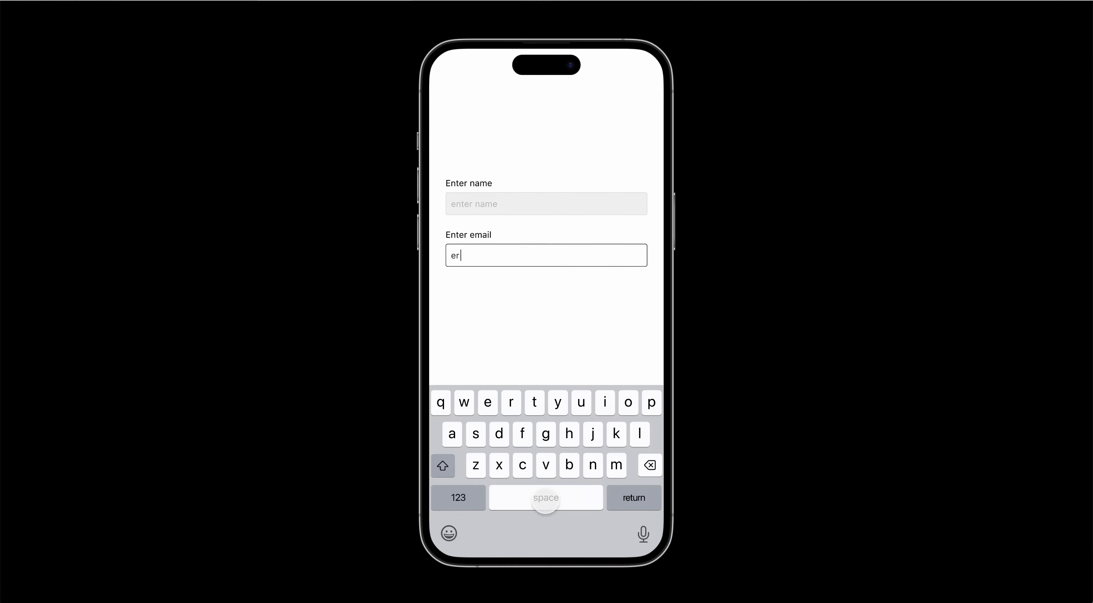
type("t")
key("BackSpace")
key("BackSpace")
key("BackSpace")
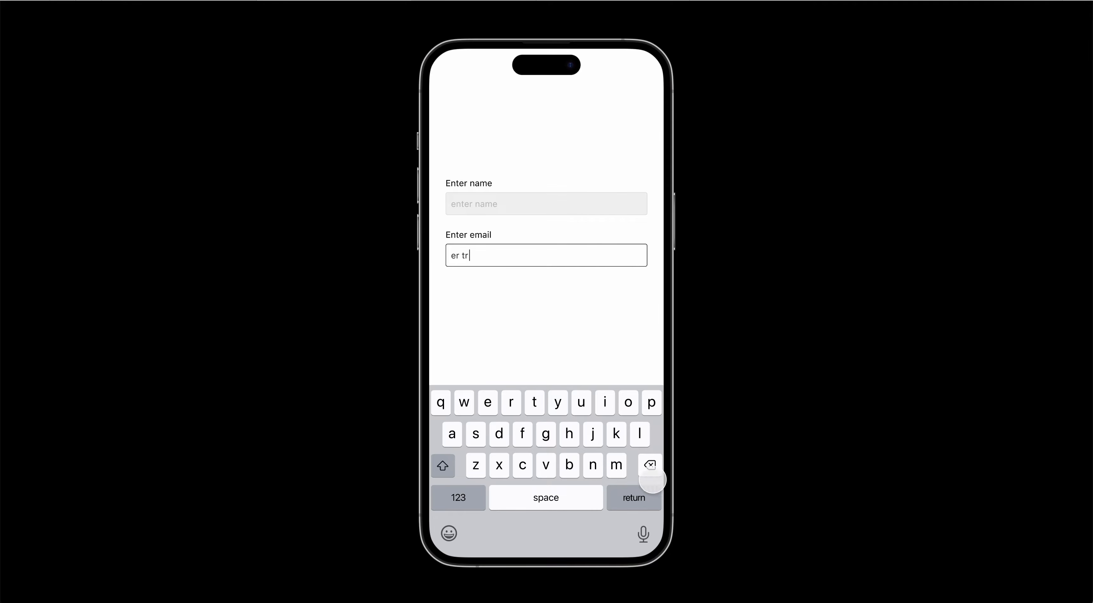
left_click(564, 310)
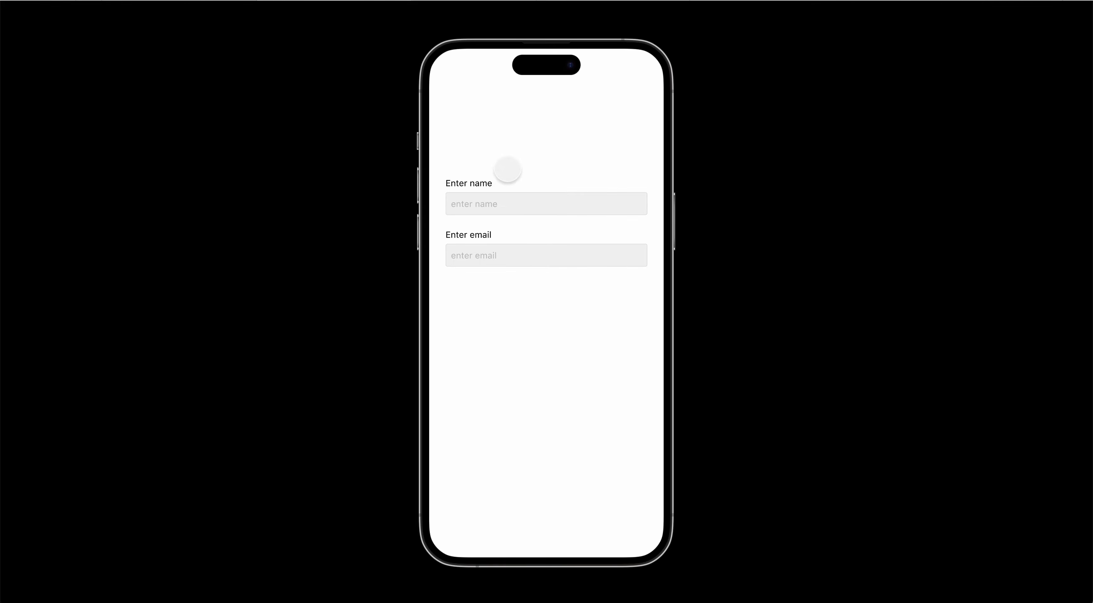
- Activate the name field and cycle the on-screen keyboard through its uppercase, number and lowercase layouts
left_click(490, 203)
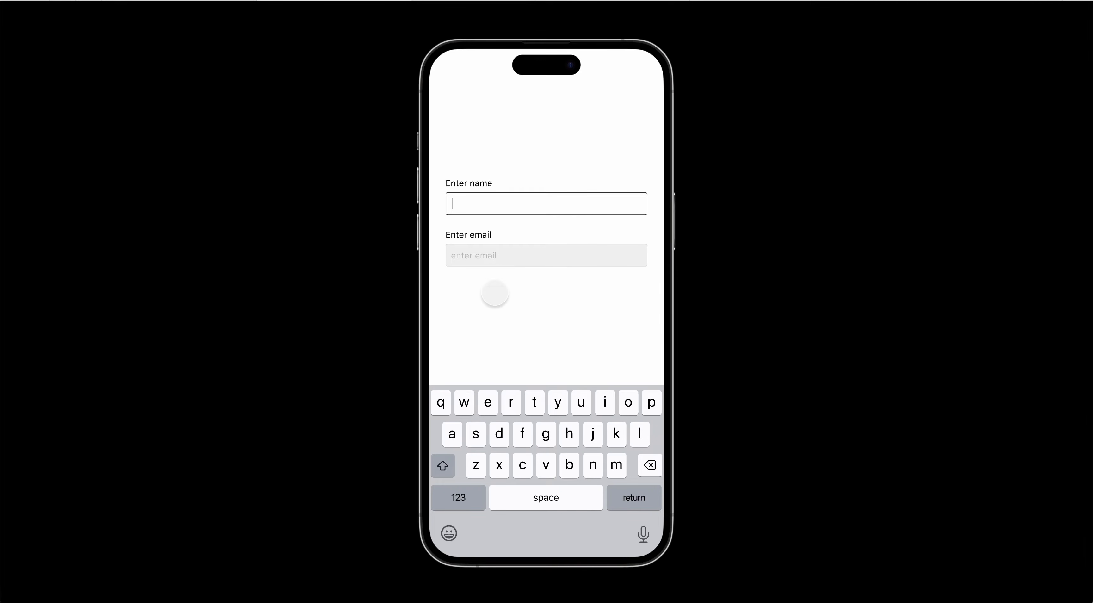
left_click(443, 465)
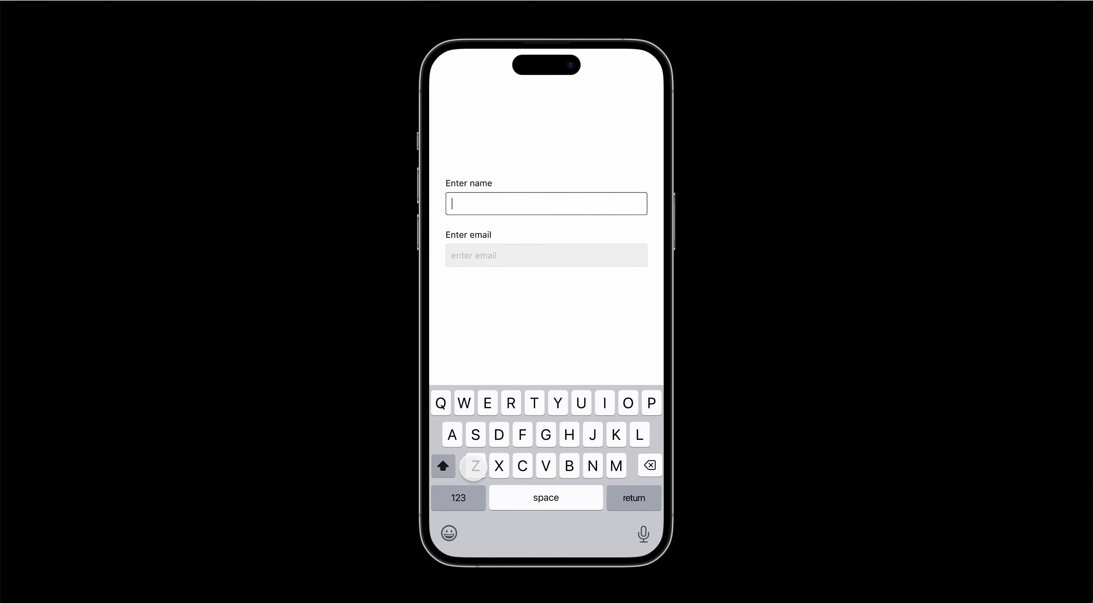
left_click(452, 498)
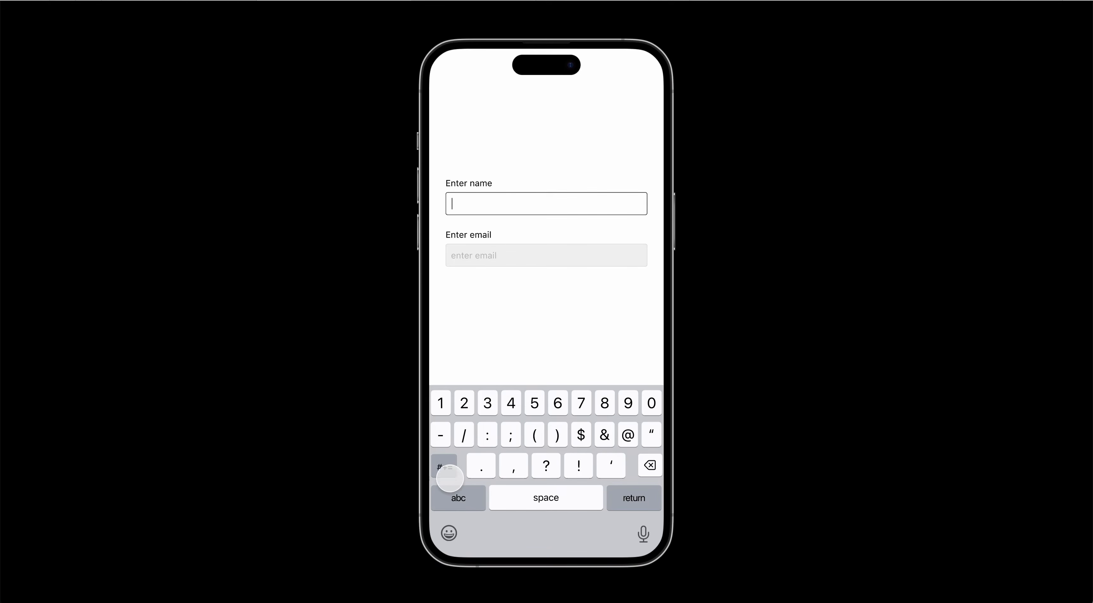
left_click(453, 497)
- Enter "wer" in the name field, clear it with the on-screen delete key and dismiss the keyboard
type("wer")
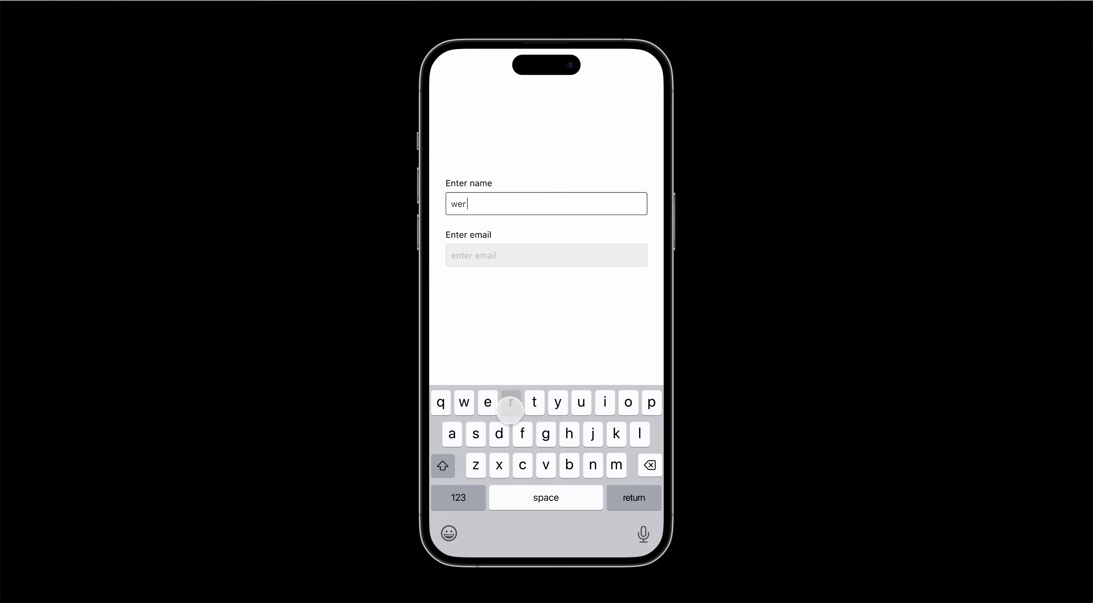
key("BackSpace")
key("BackSpace")
key("BackSpace")
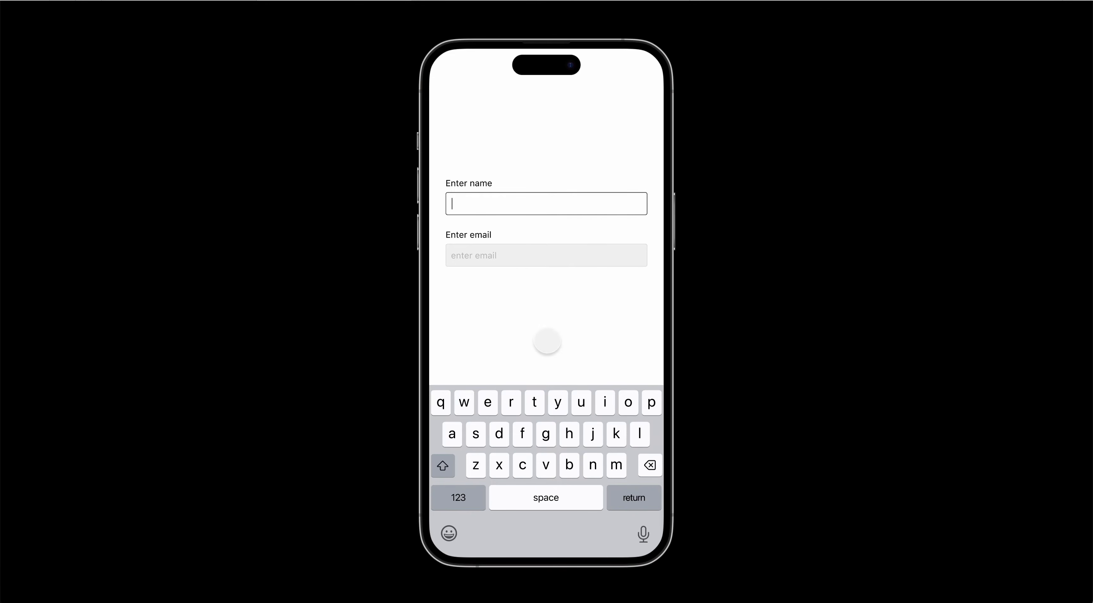
left_click(547, 342)
- Enter "wer" in the email field, clear it with the on-screen delete key and dismiss the keyboard
left_click(520, 255)
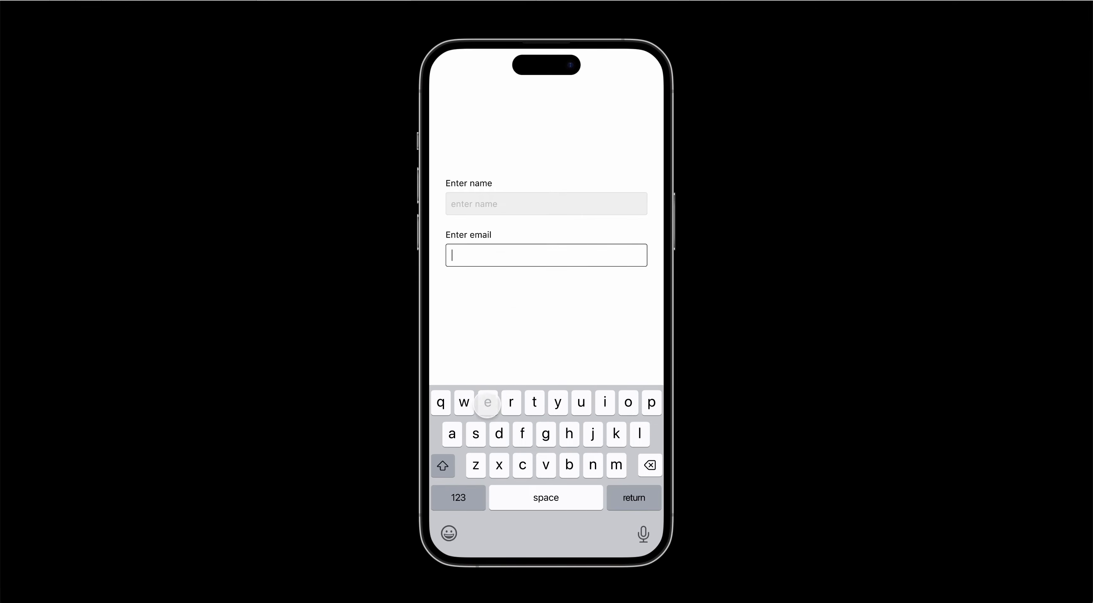
type("wer")
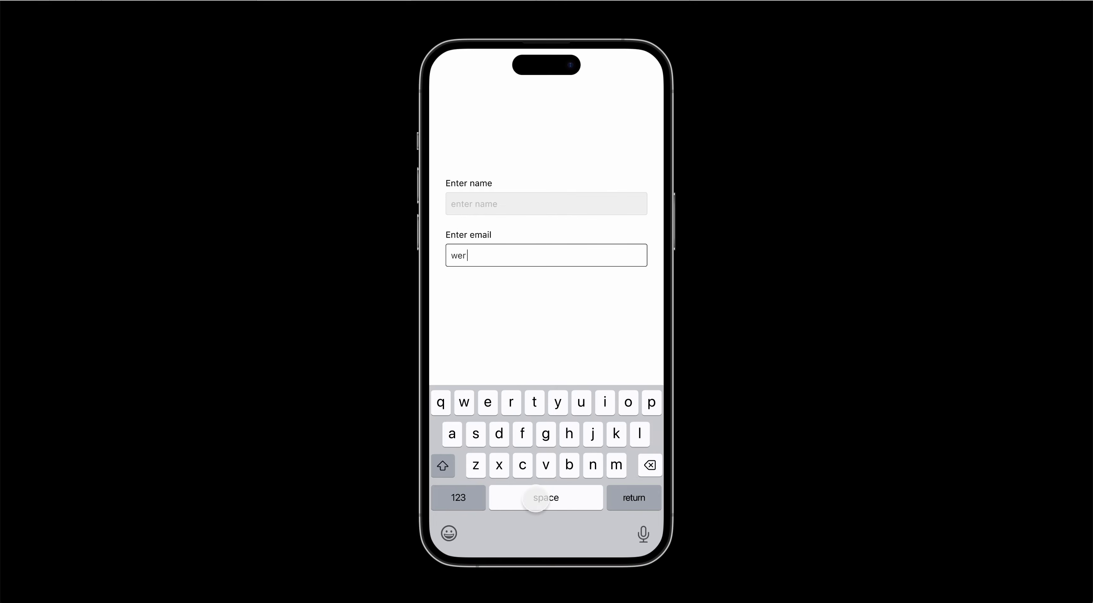
key("BackSpace")
key("BackSpace")
key("BackSpace")
left_click(544, 316)
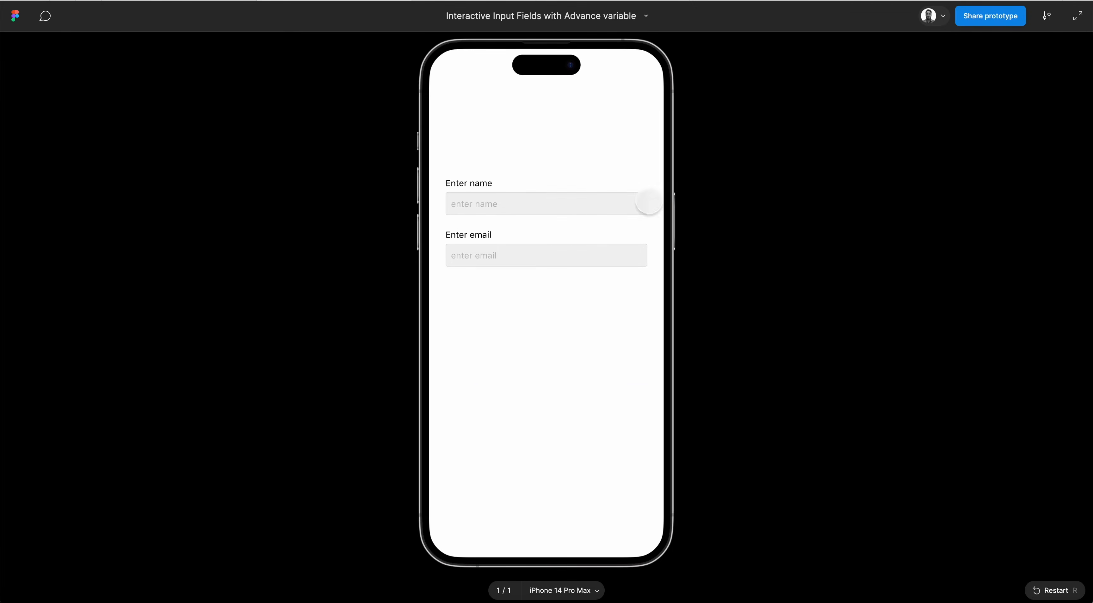
- Enter "ery" in the name field with the on-screen keyboard and dismiss the keyboard, keeping the text
left_click(528, 202)
type("ery")
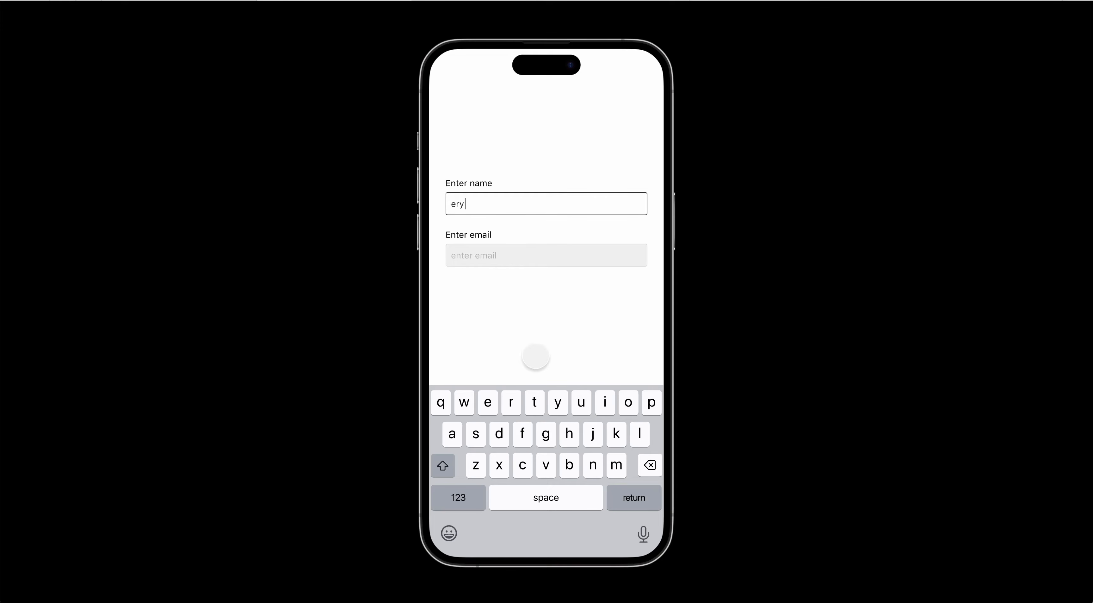
left_click(542, 317)
left_click(541, 317)
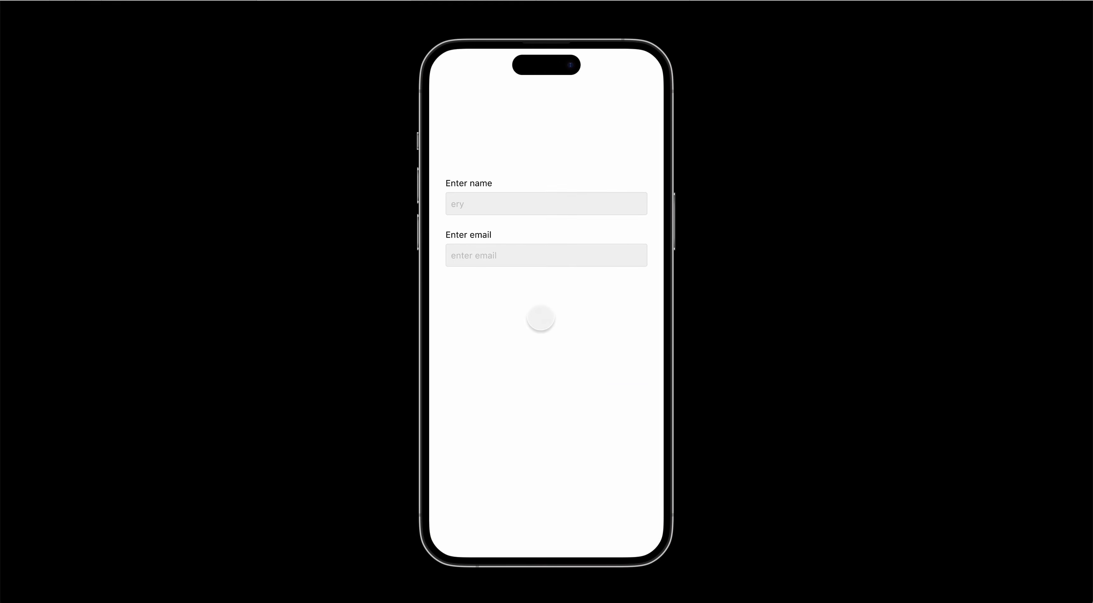